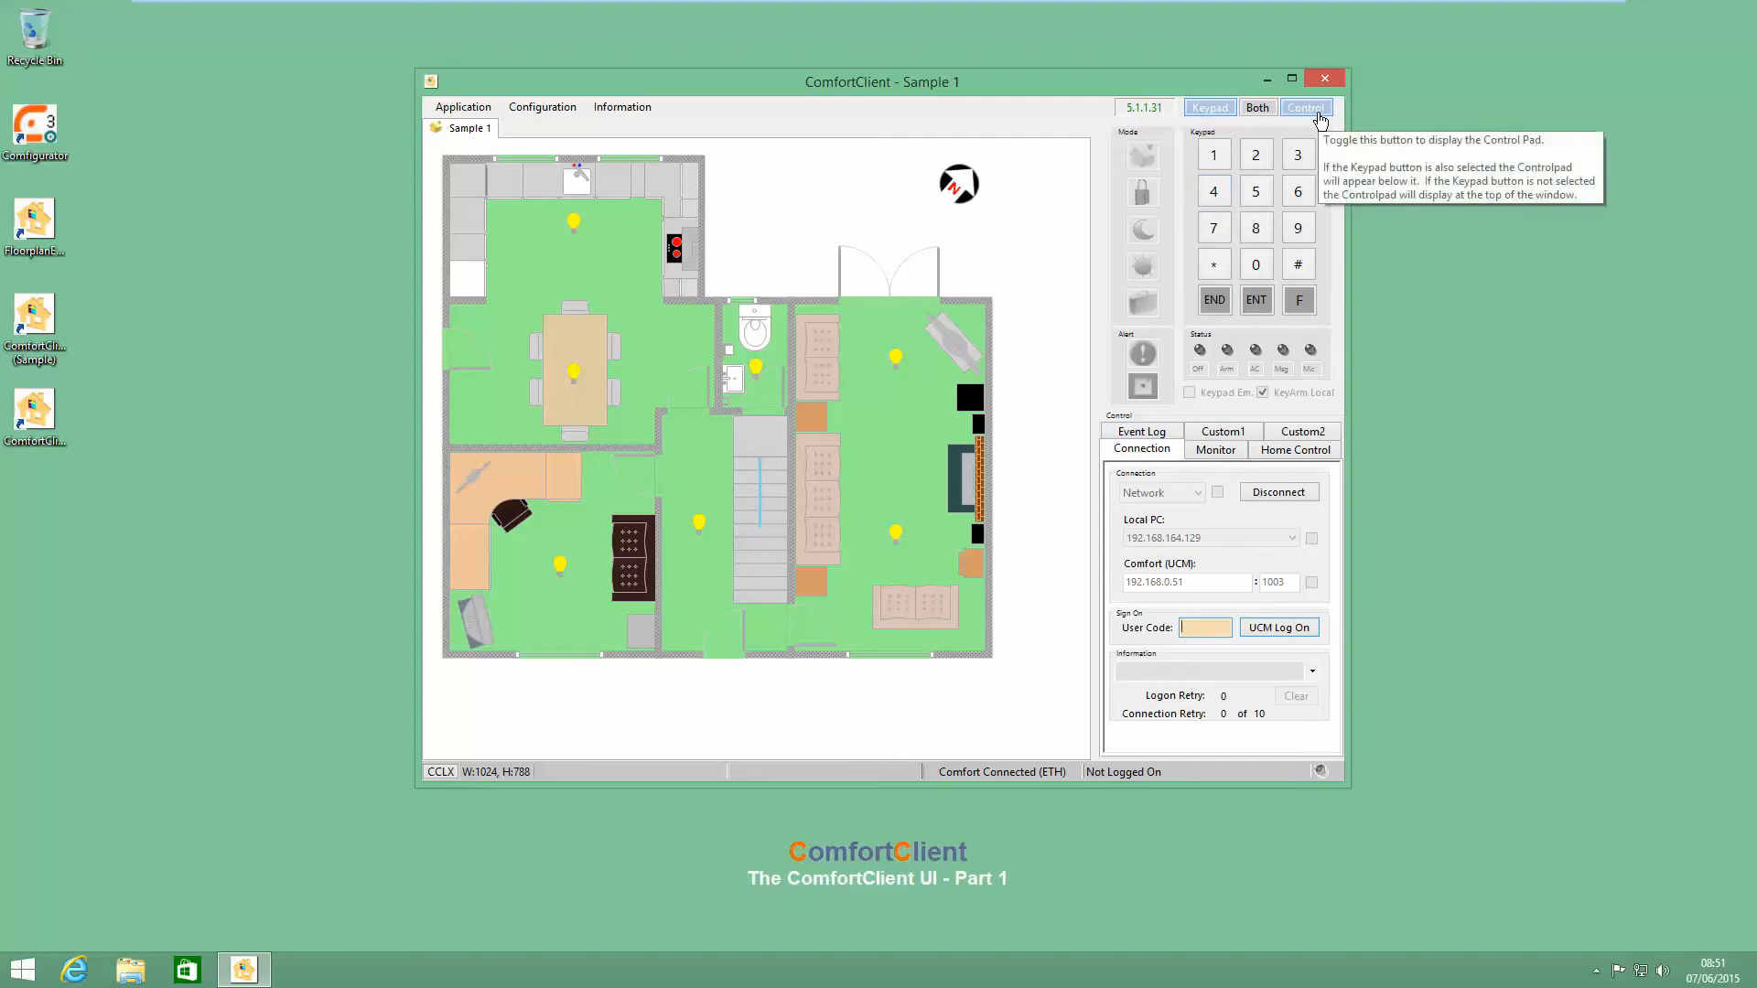
# Hide the keypad and the control pad one after the other, and show both again
pyautogui.click(1191, 112)
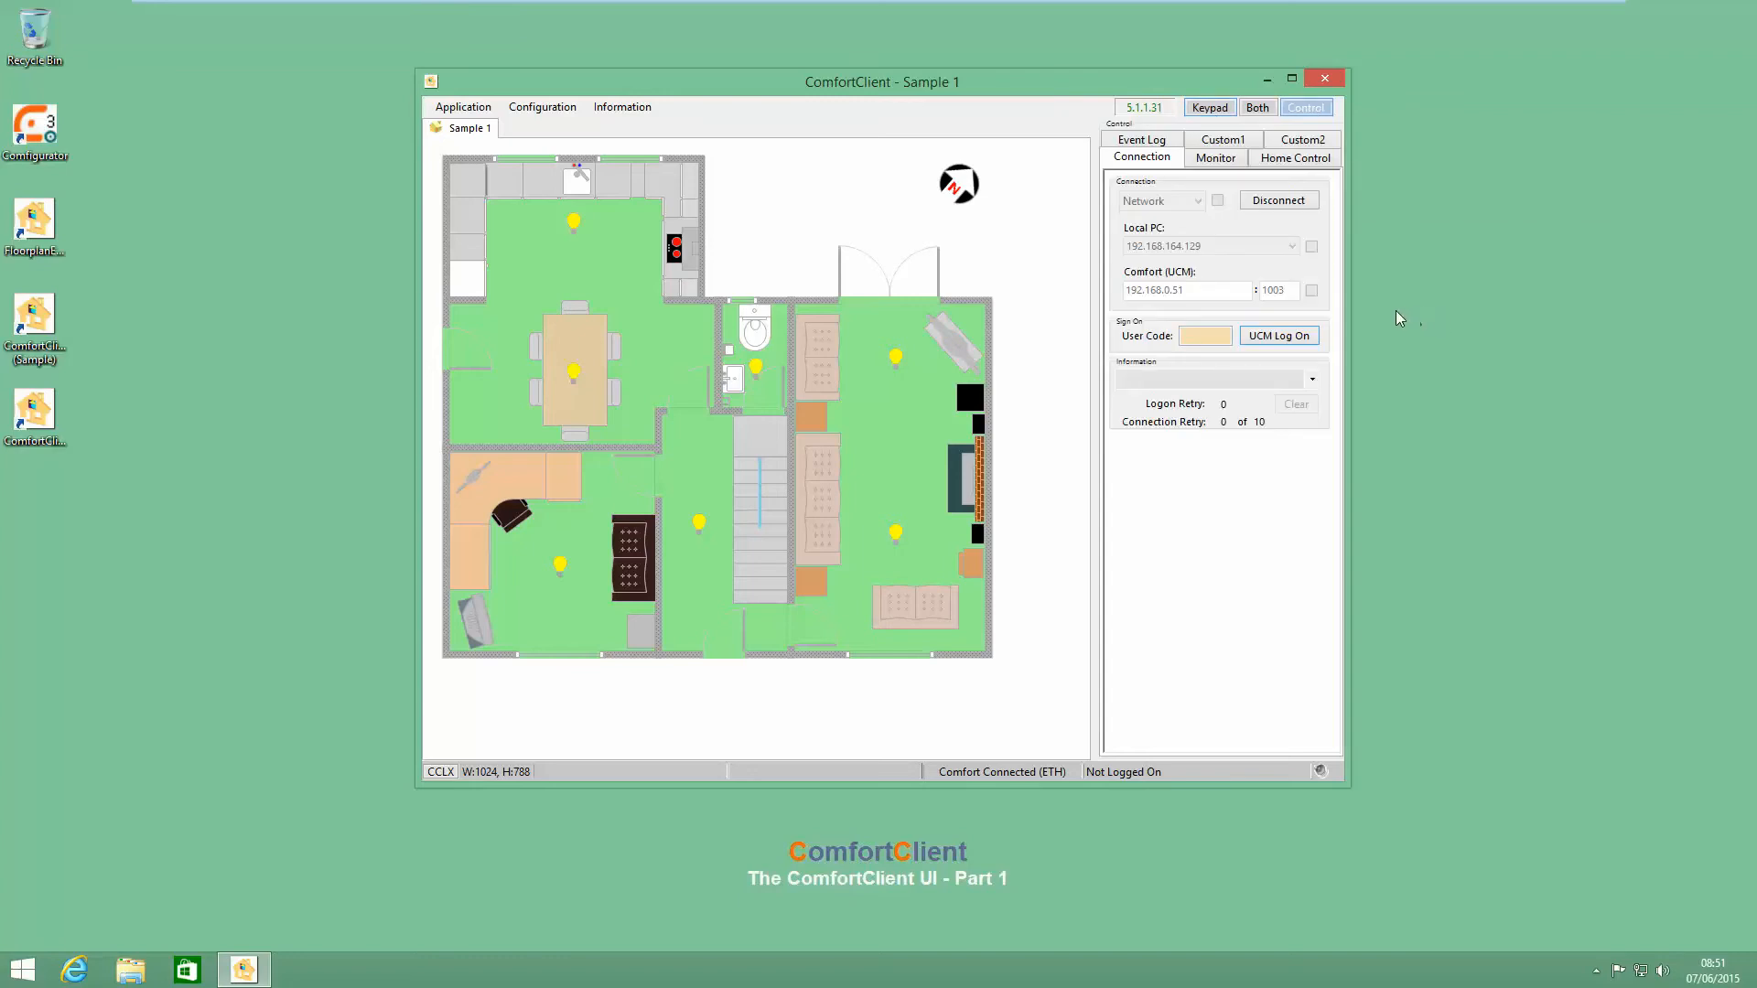
pyautogui.click(1306, 108)
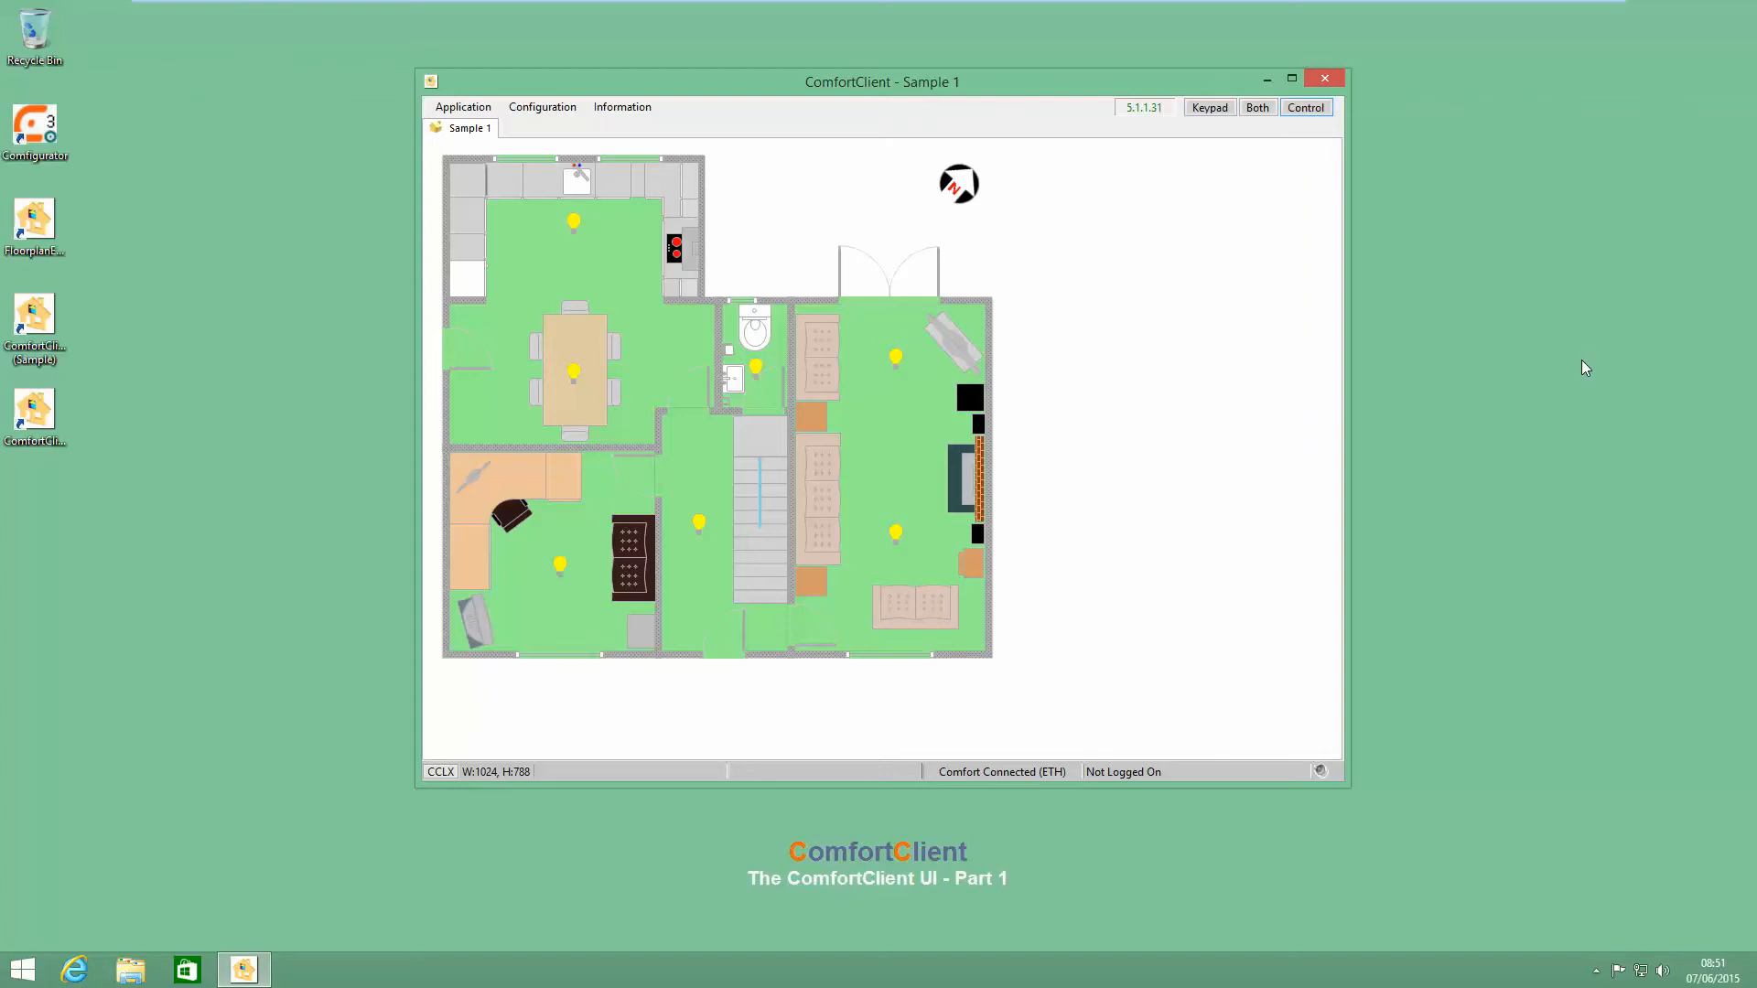
pyautogui.click(1306, 108)
pyautogui.click(1206, 110)
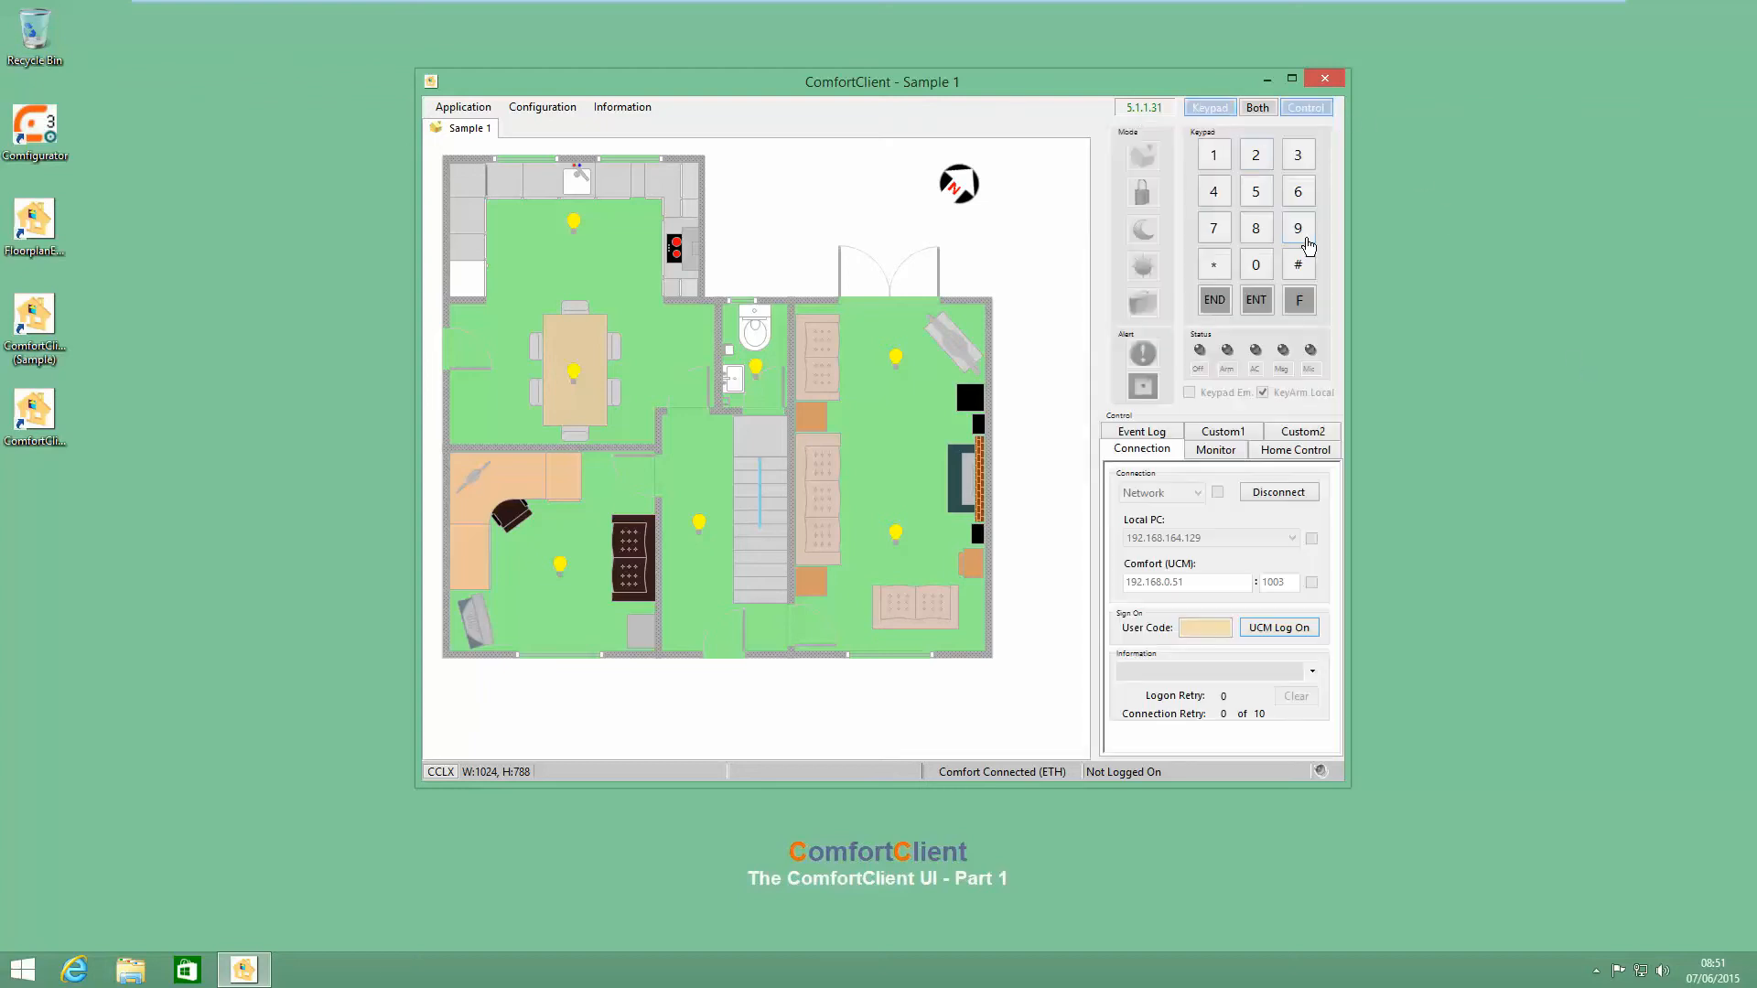
# Try One mode with the control pad and keypad shown in turn, return to Both, and slightly widen the pad area beside the floorplan
pyautogui.click(1258, 109)
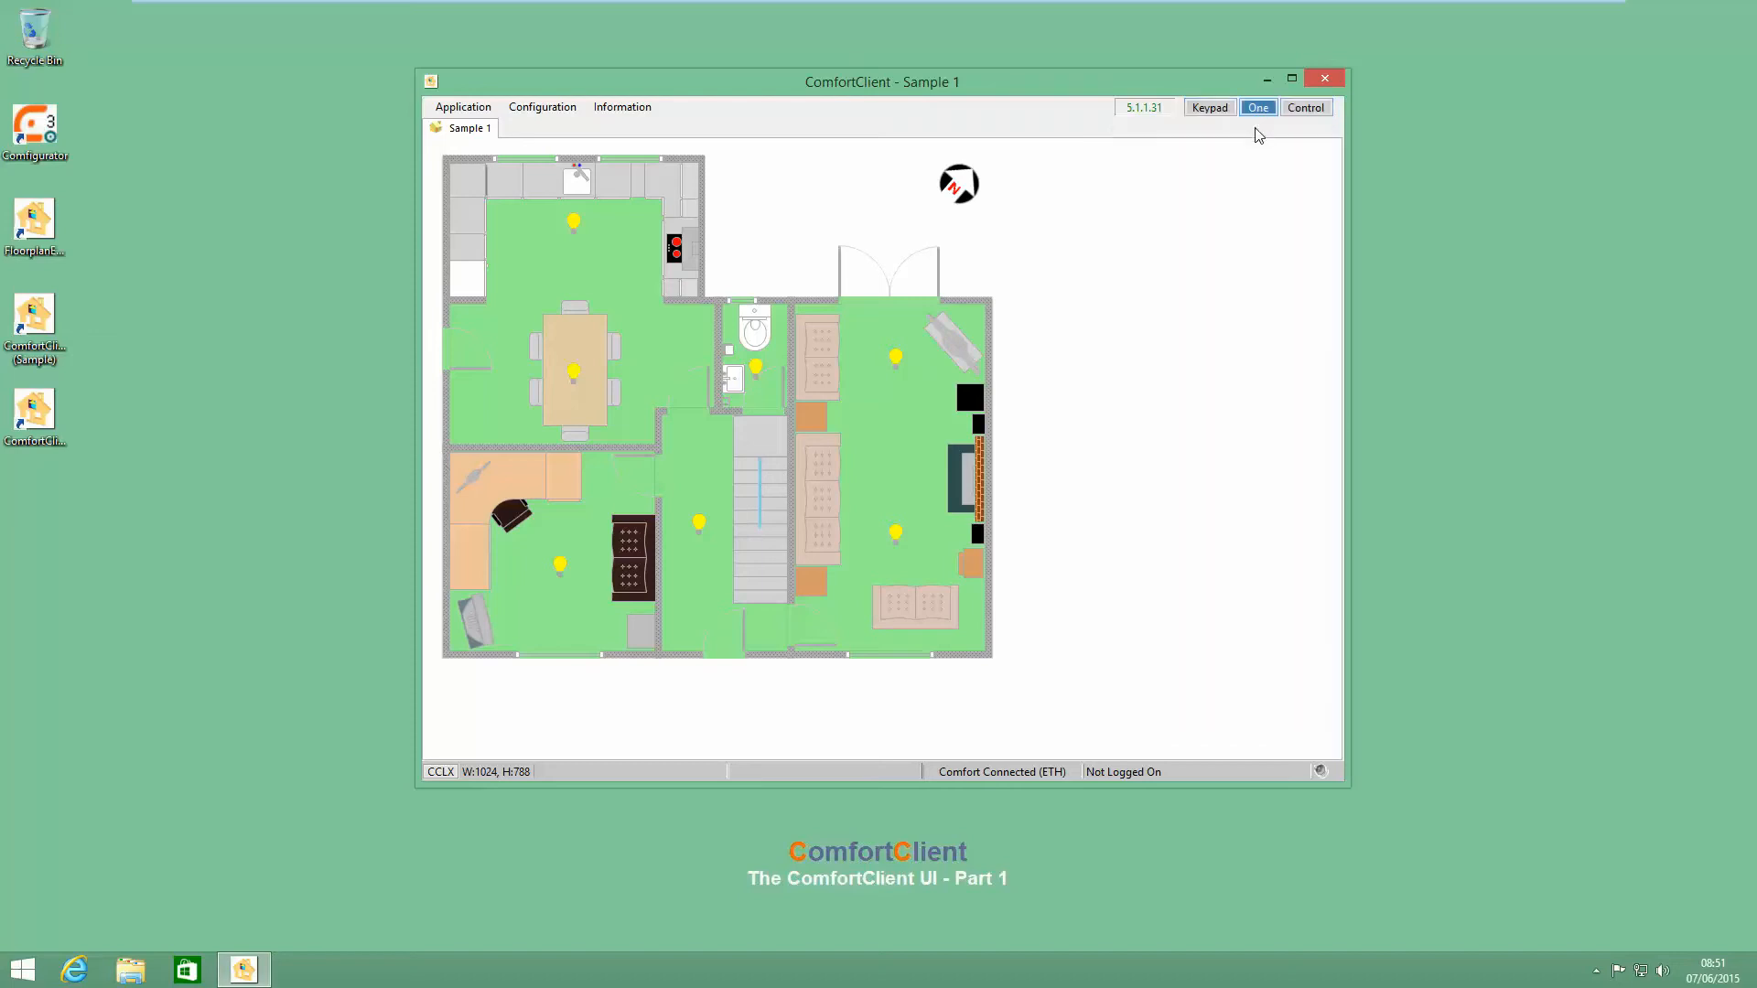
pyautogui.click(1210, 108)
pyautogui.click(1310, 111)
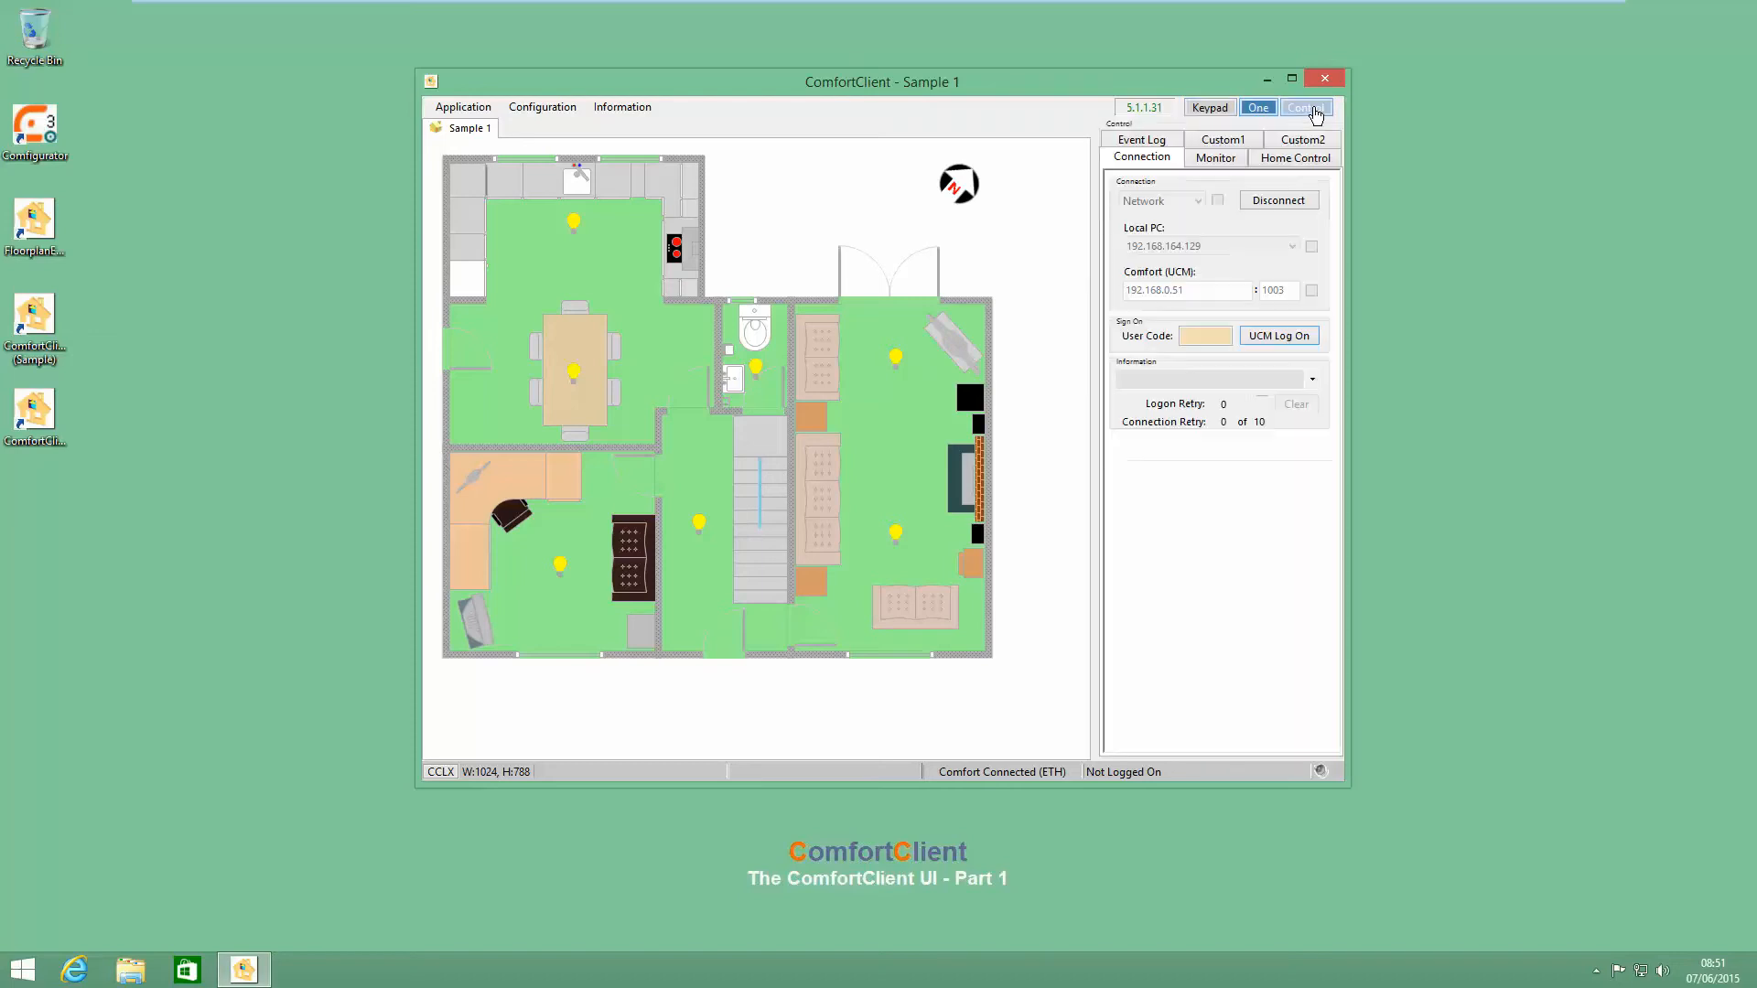
pyautogui.click(1223, 112)
pyautogui.click(1306, 107)
pyautogui.click(1259, 108)
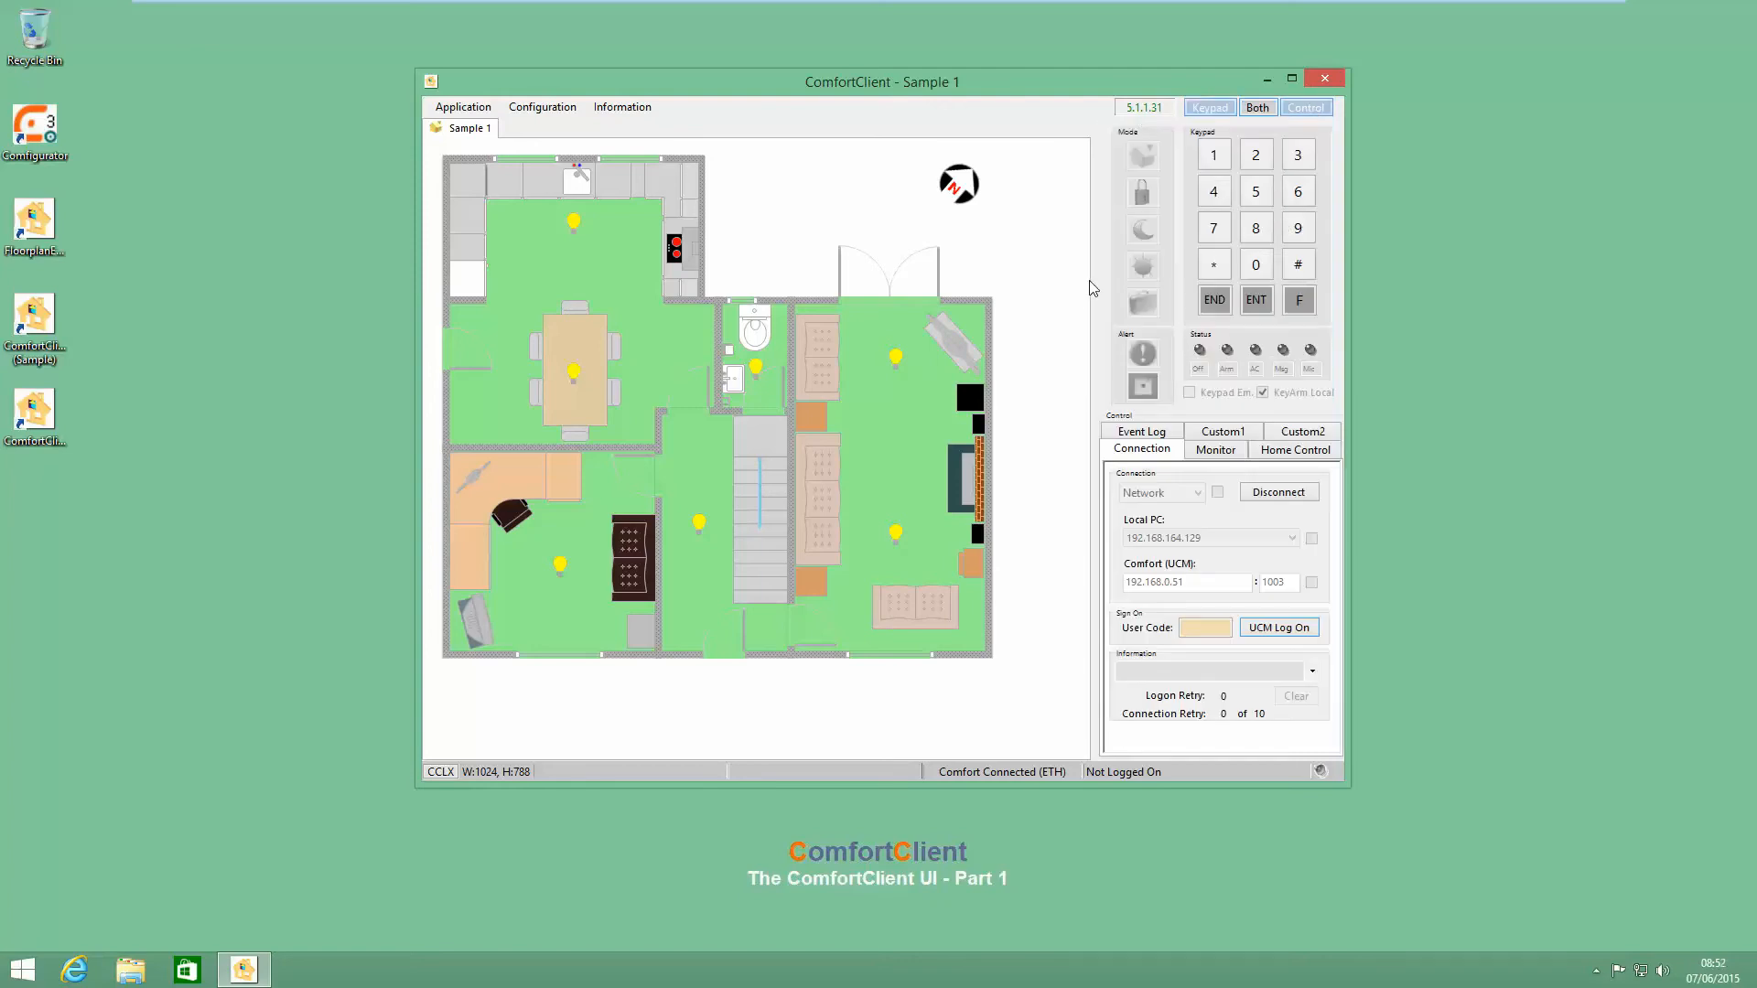
pyautogui.moveTo(1091, 277); pyautogui.dragTo(1020, 306)
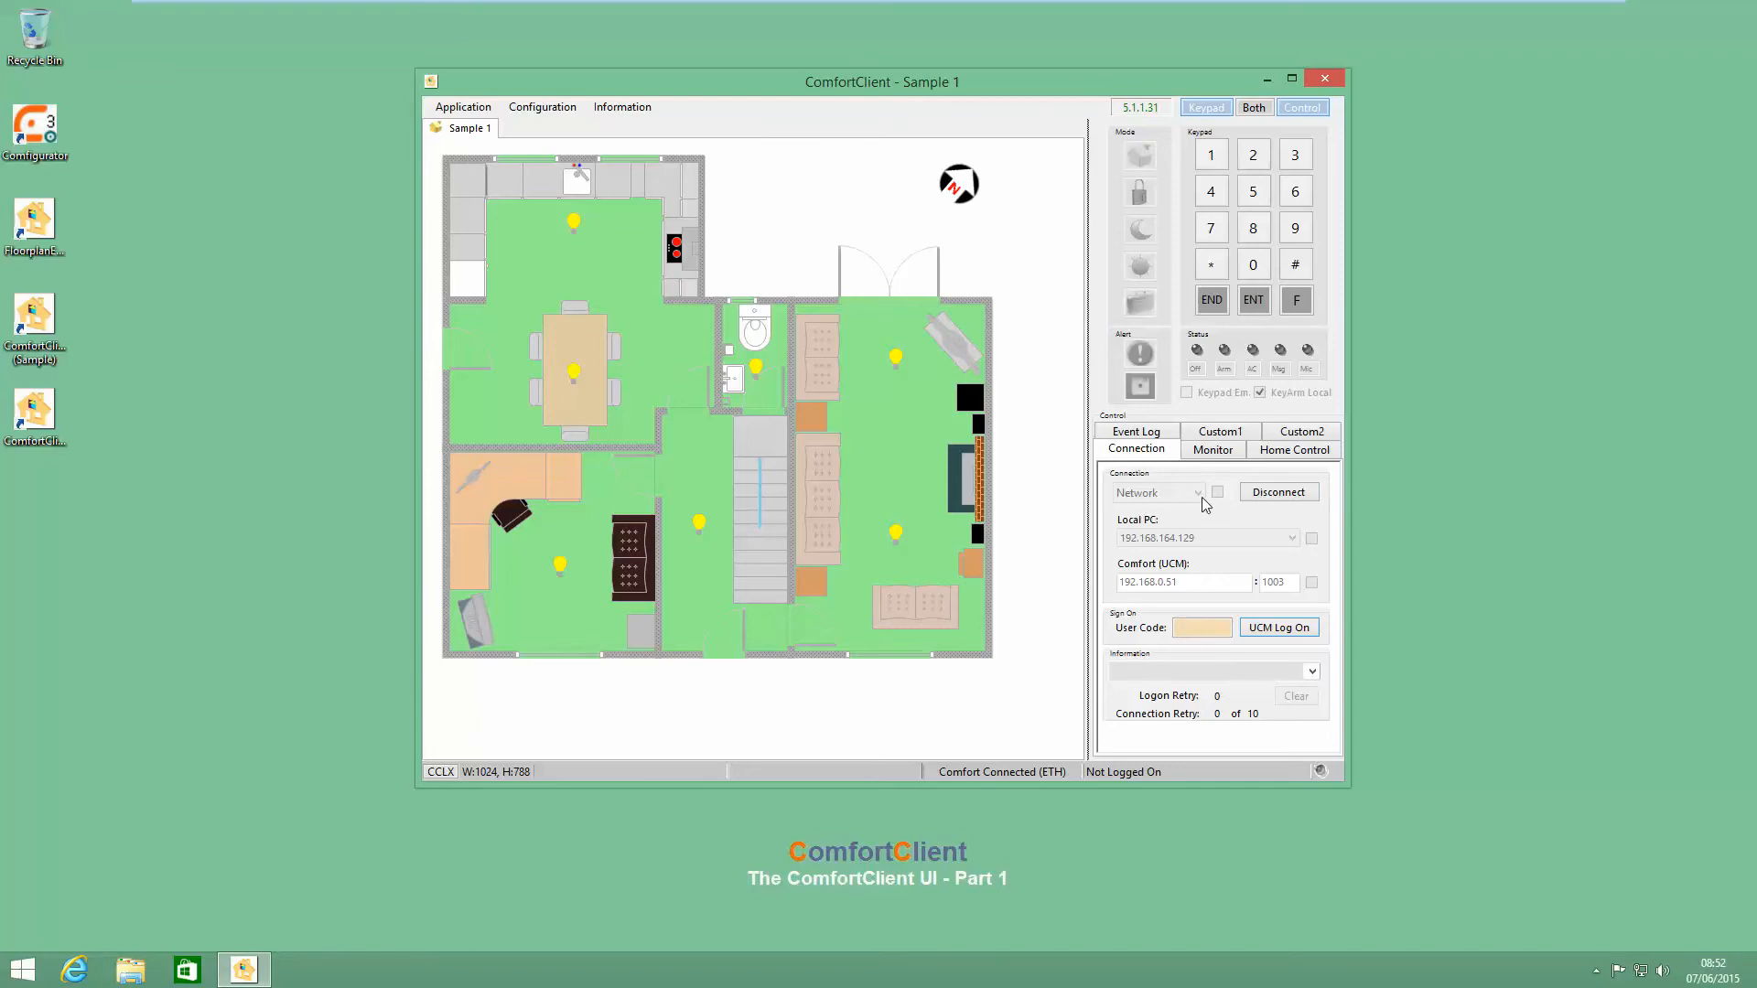
# Disconnect from Comfort and unlock the connection type to review its options, locking it again on Network
pyautogui.click(1278, 491)
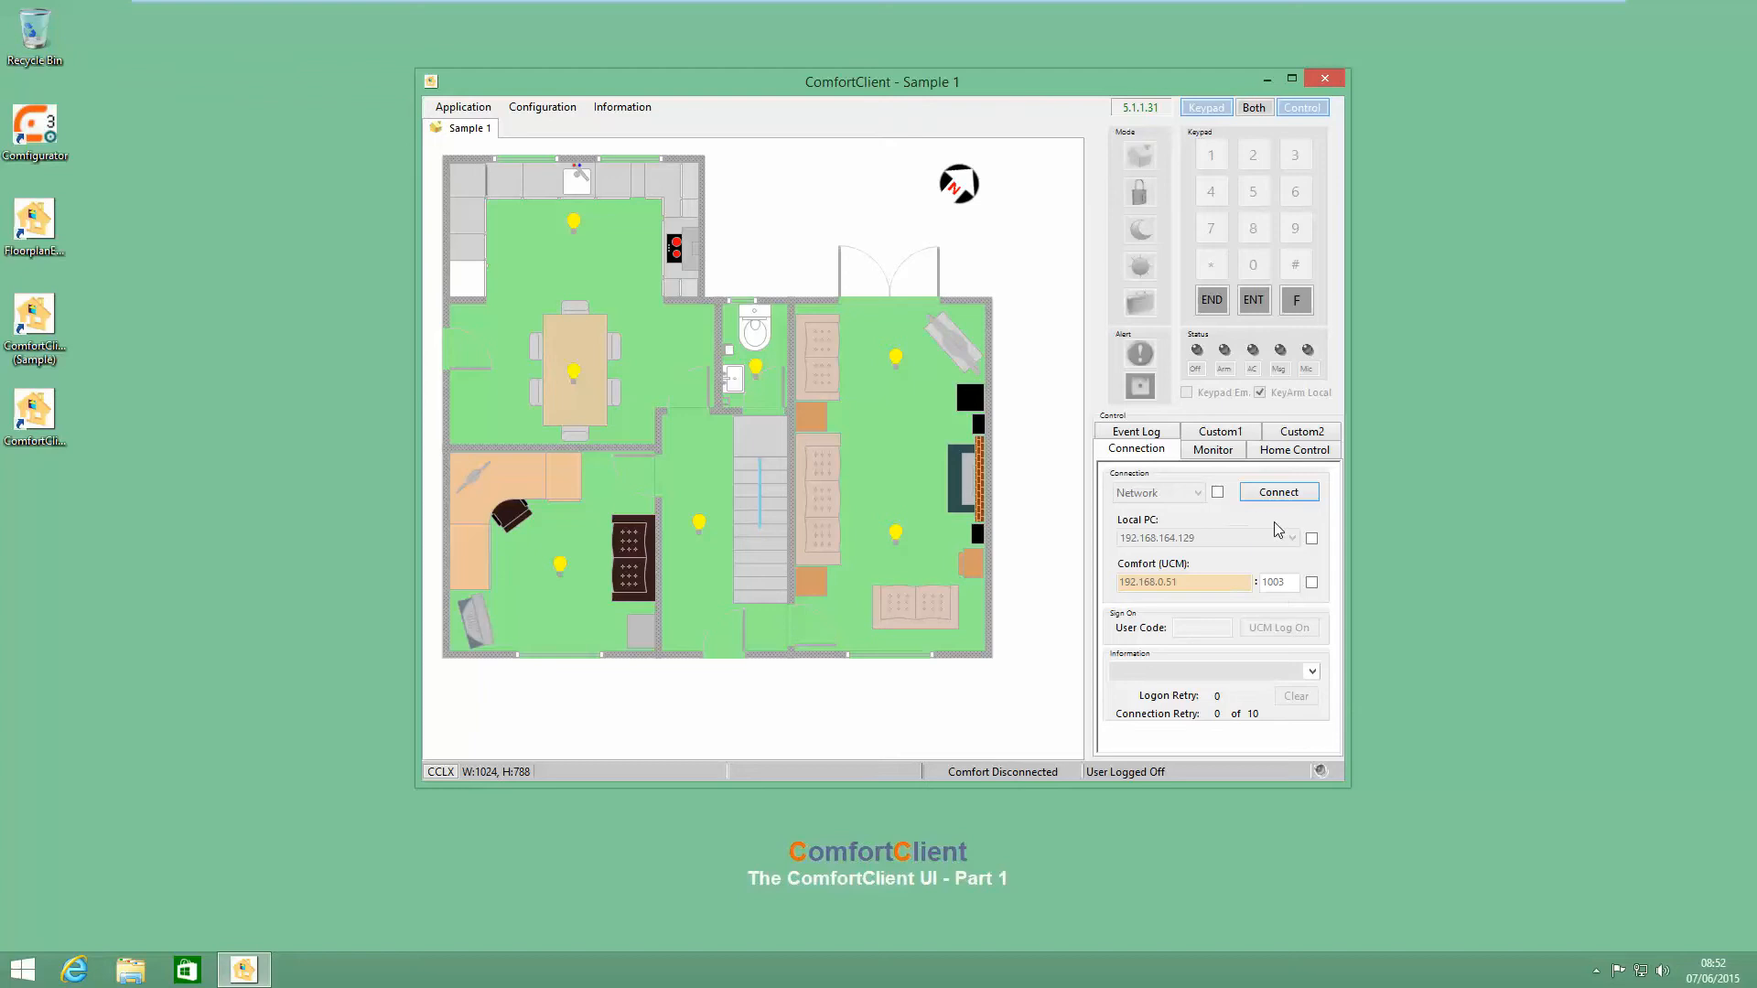
pyautogui.click(1219, 496)
pyautogui.click(1198, 495)
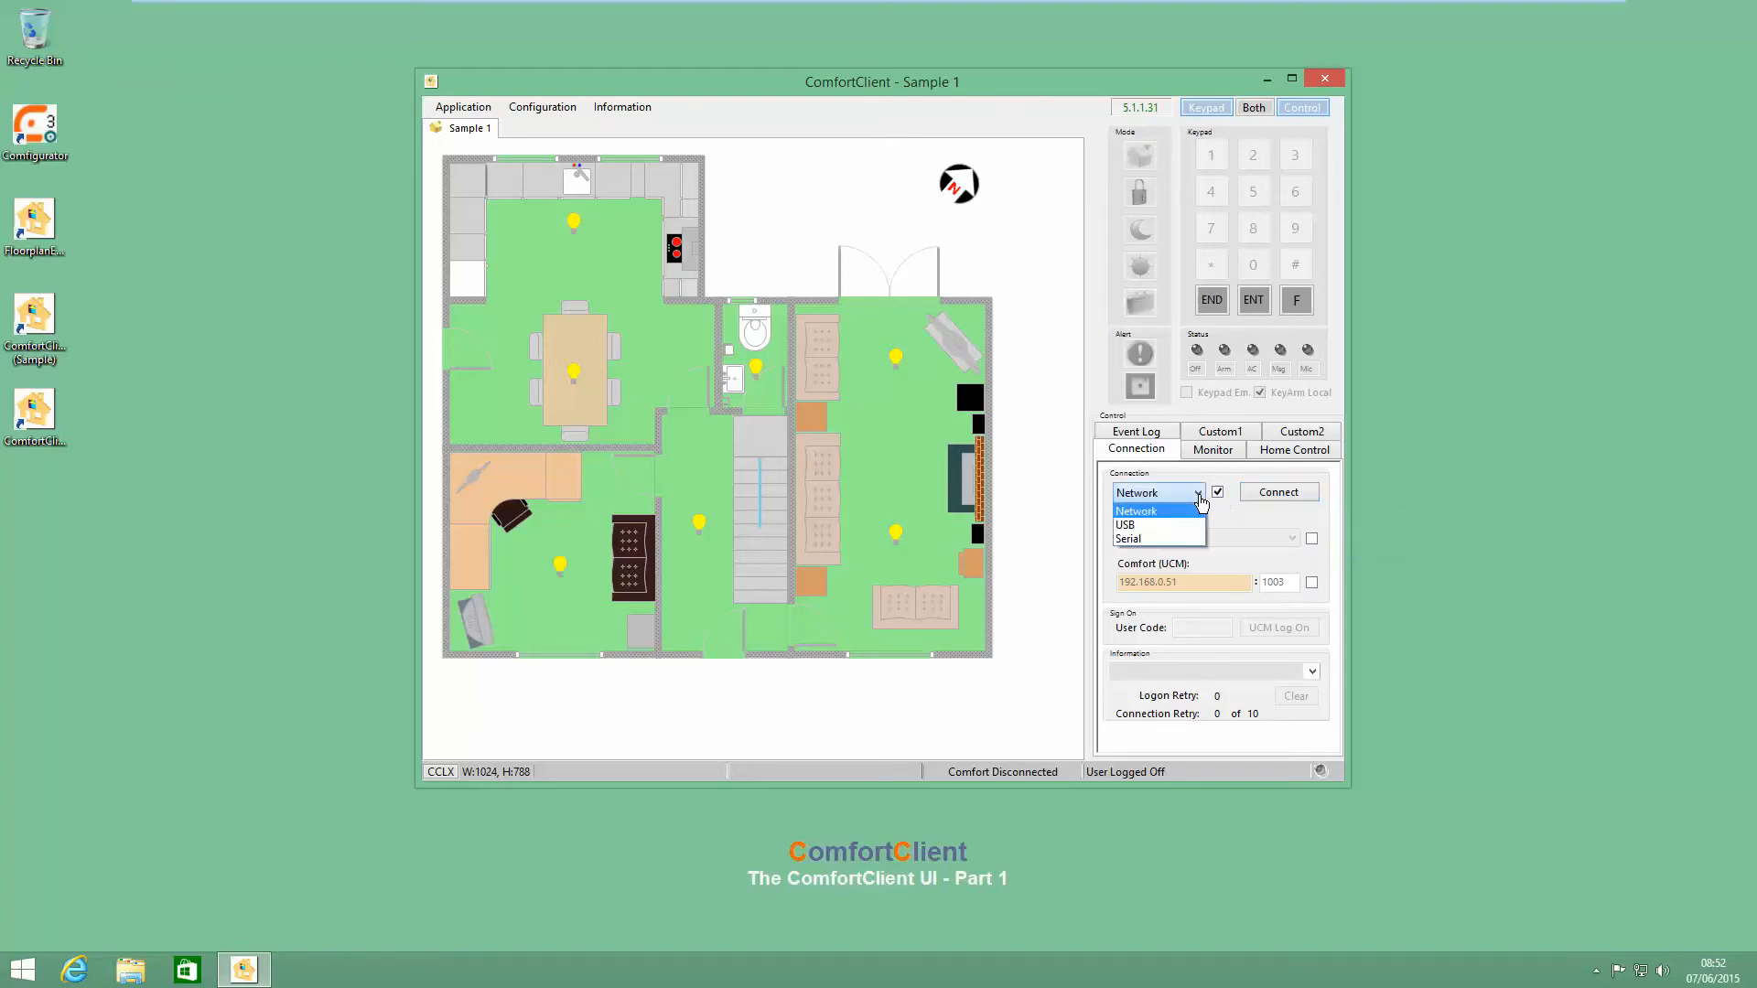
pyautogui.click(1199, 495)
pyautogui.click(1218, 493)
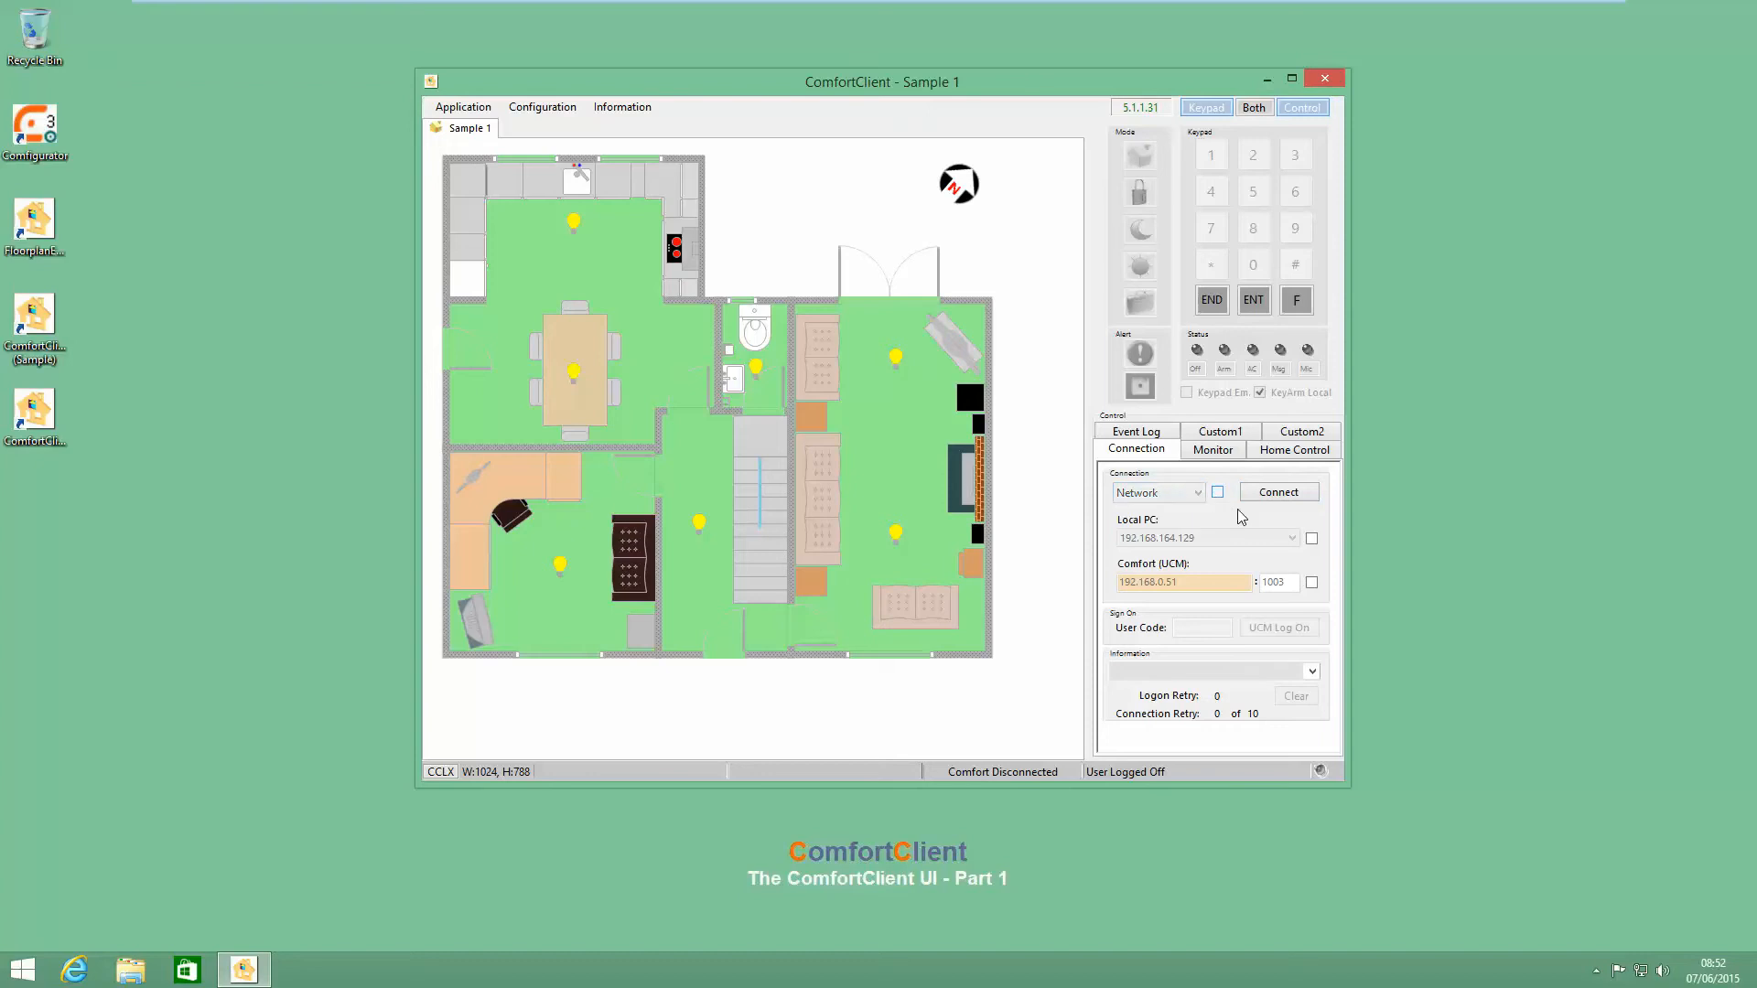
# Unlock the Local PC address, review the selectable addresses, and lock it again
pyautogui.click(1313, 539)
pyautogui.click(1291, 540)
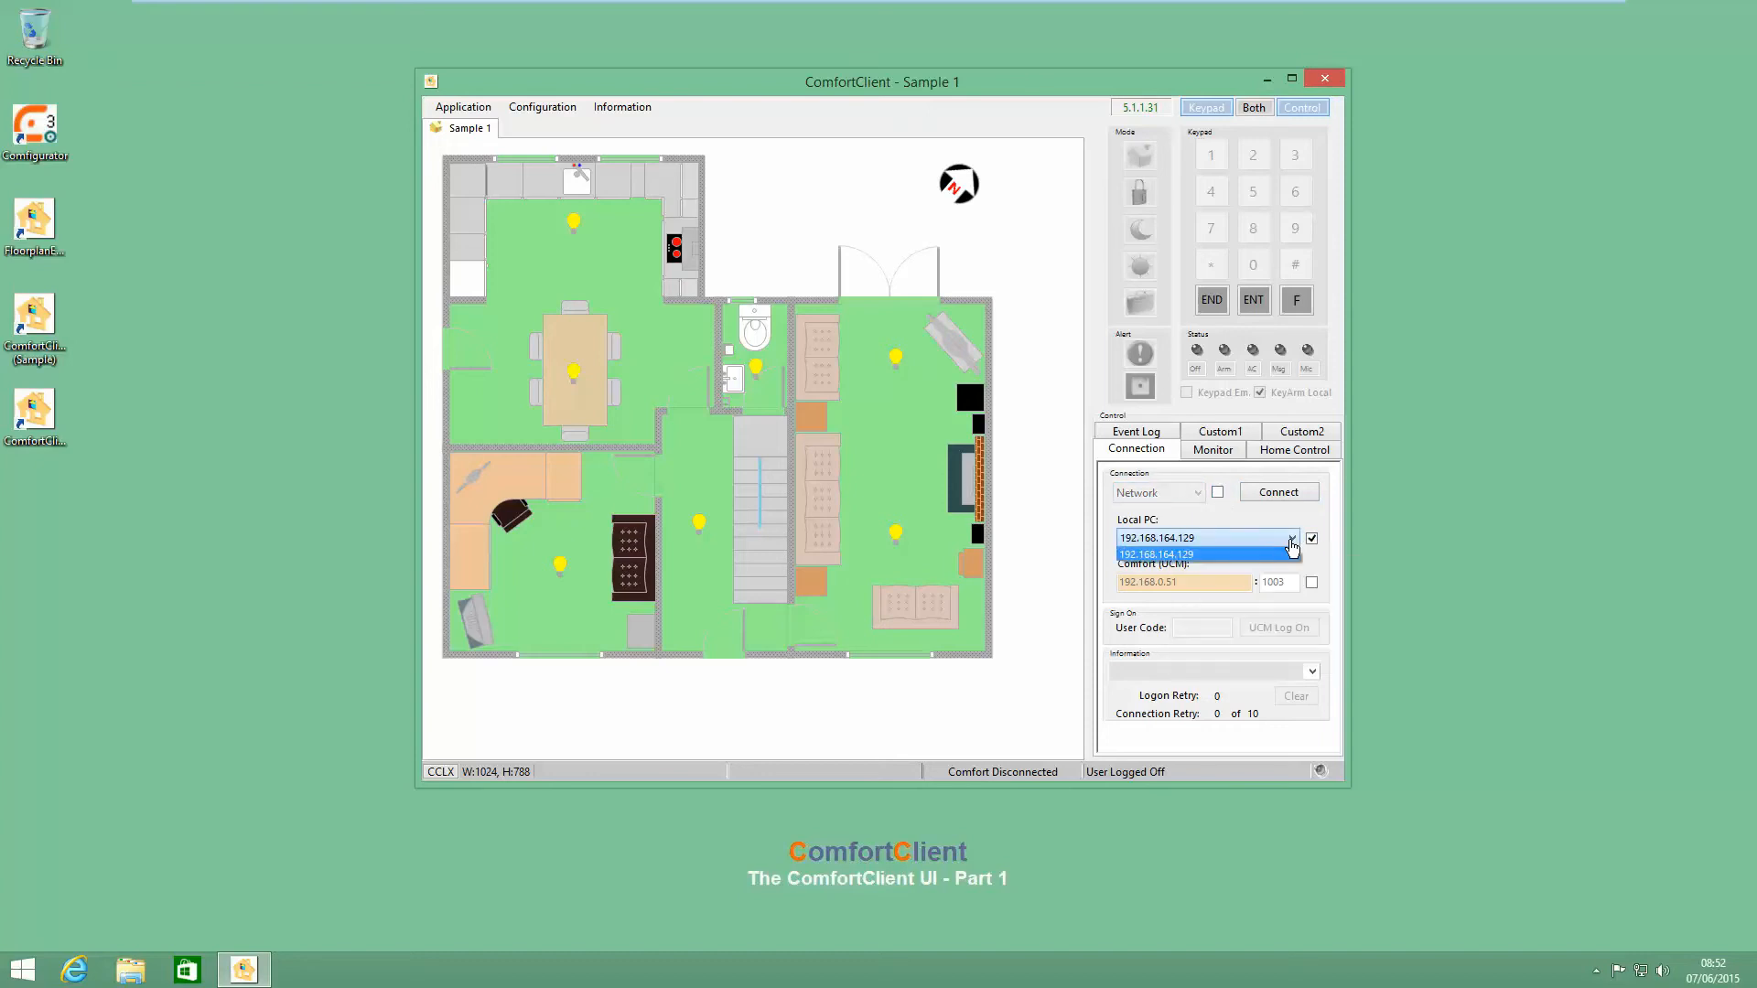
pyautogui.click(1291, 546)
pyautogui.click(1313, 539)
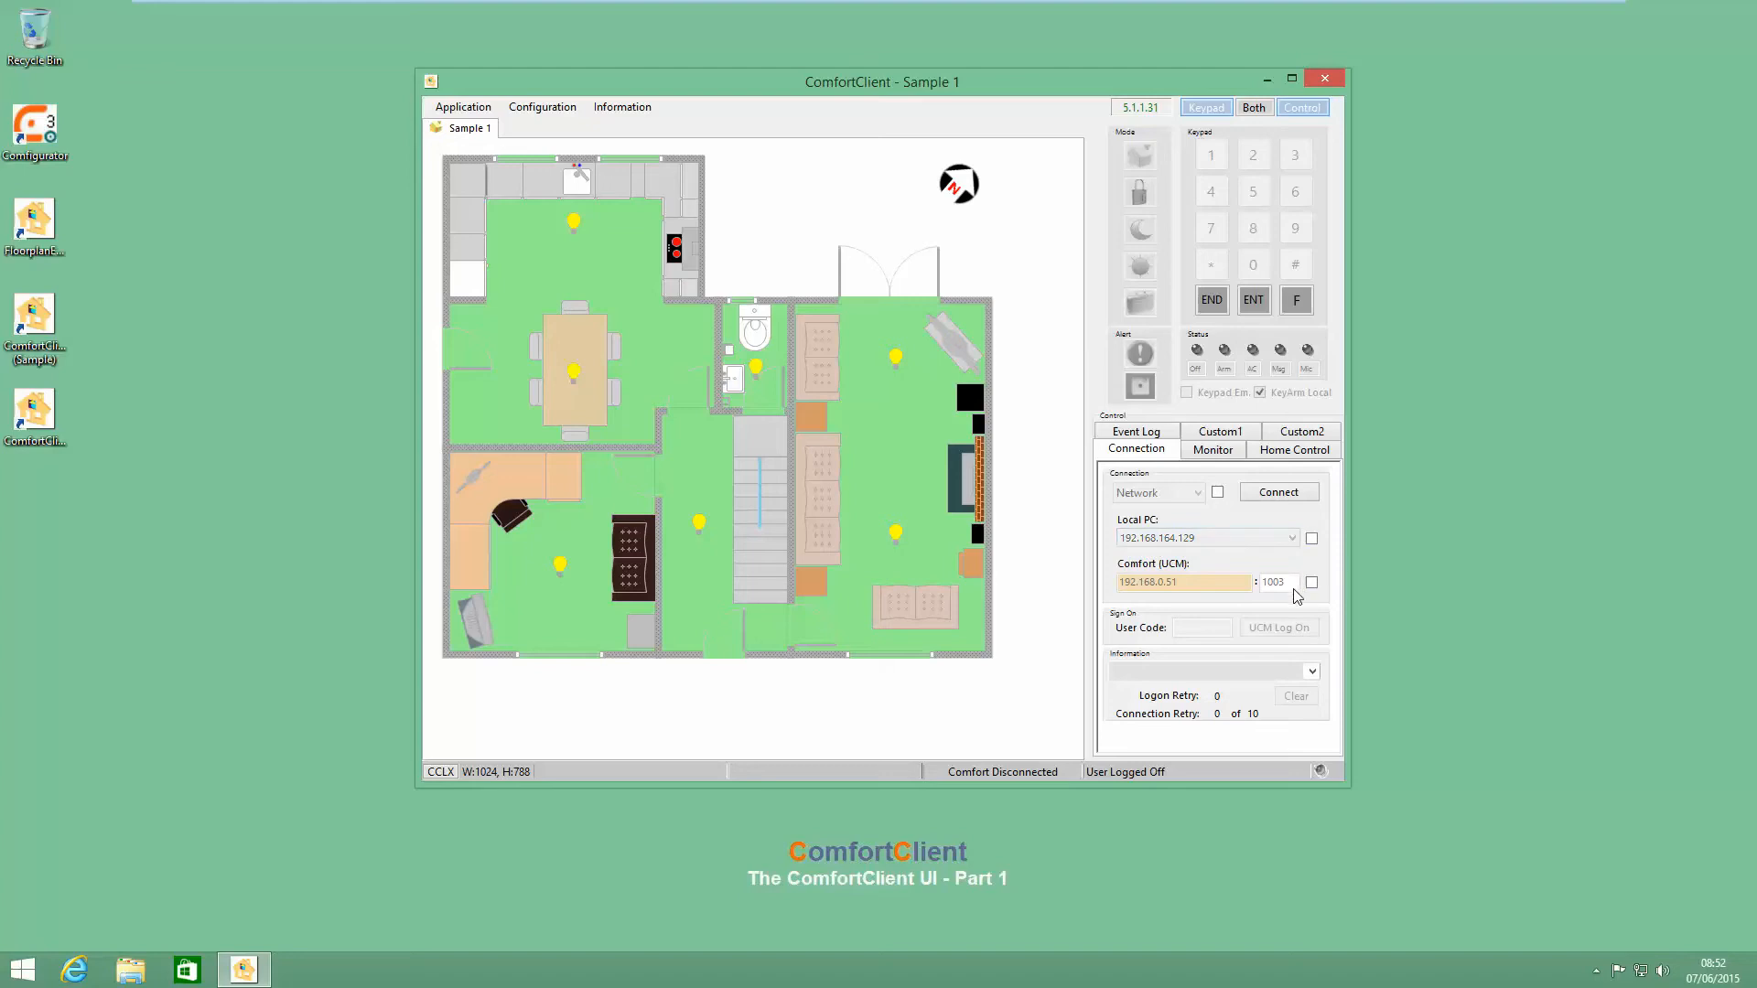
# Unlock the Comfort (UCM) address and port, go through both fields, and lock them again
pyautogui.click(1310, 583)
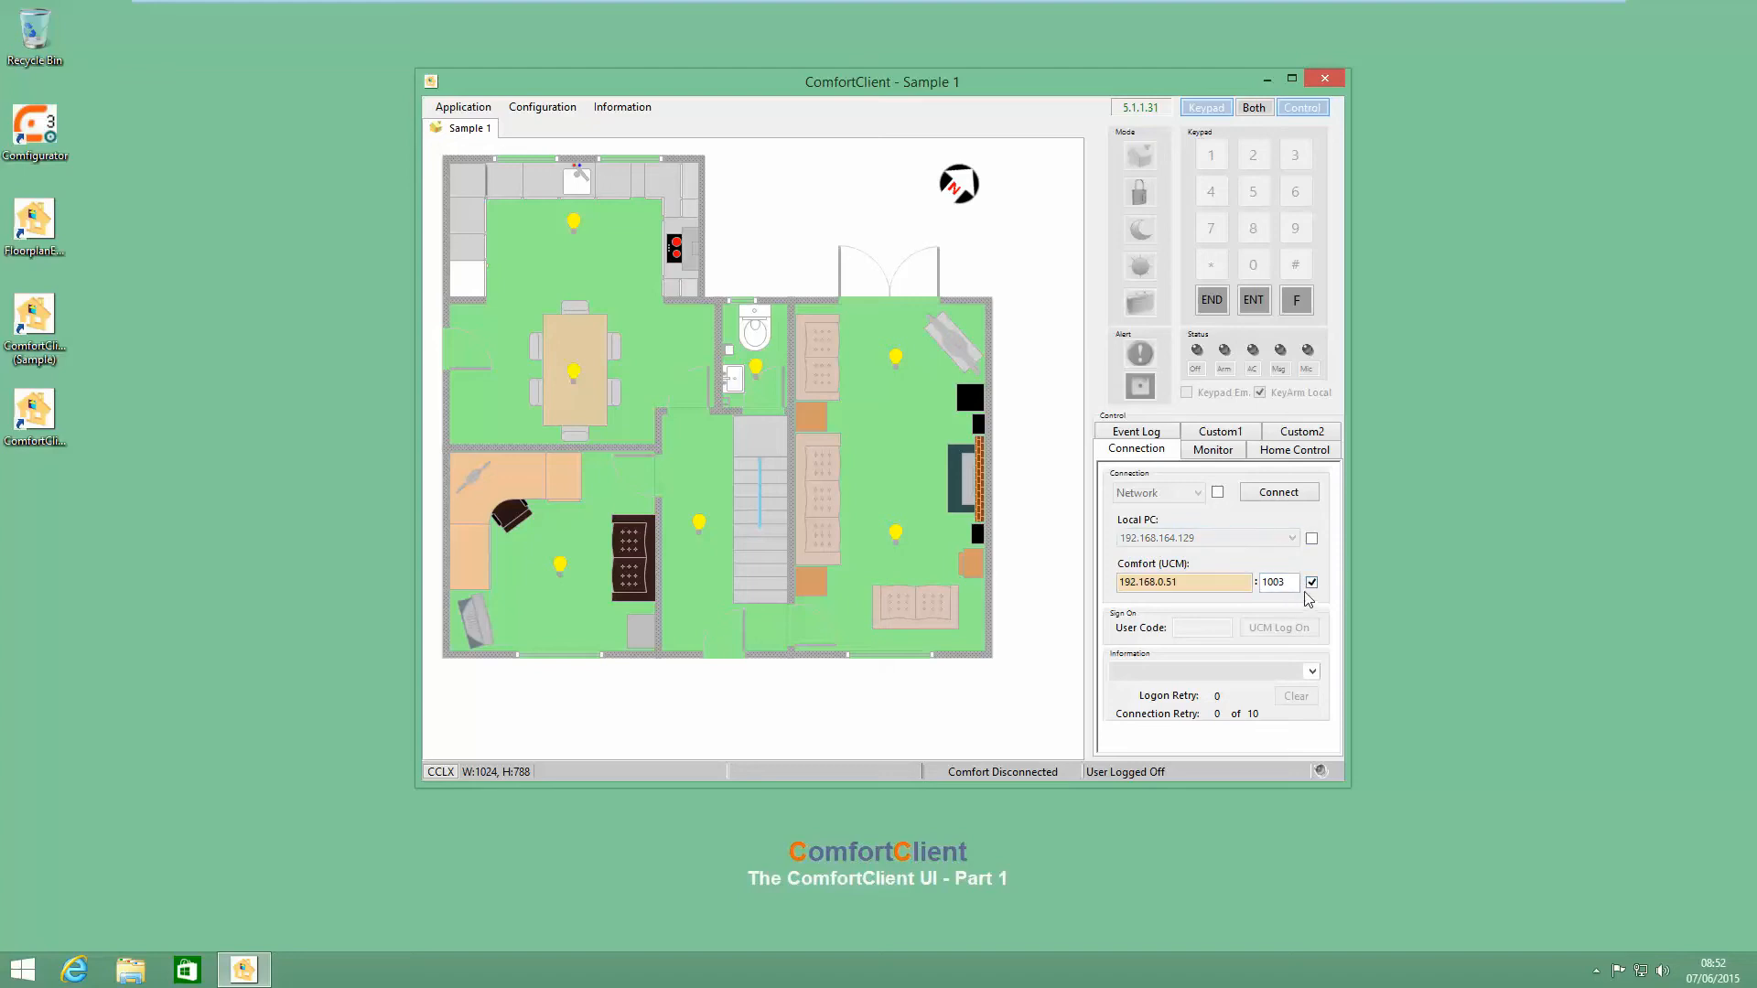
pyautogui.click(1270, 588)
pyautogui.click(1231, 583)
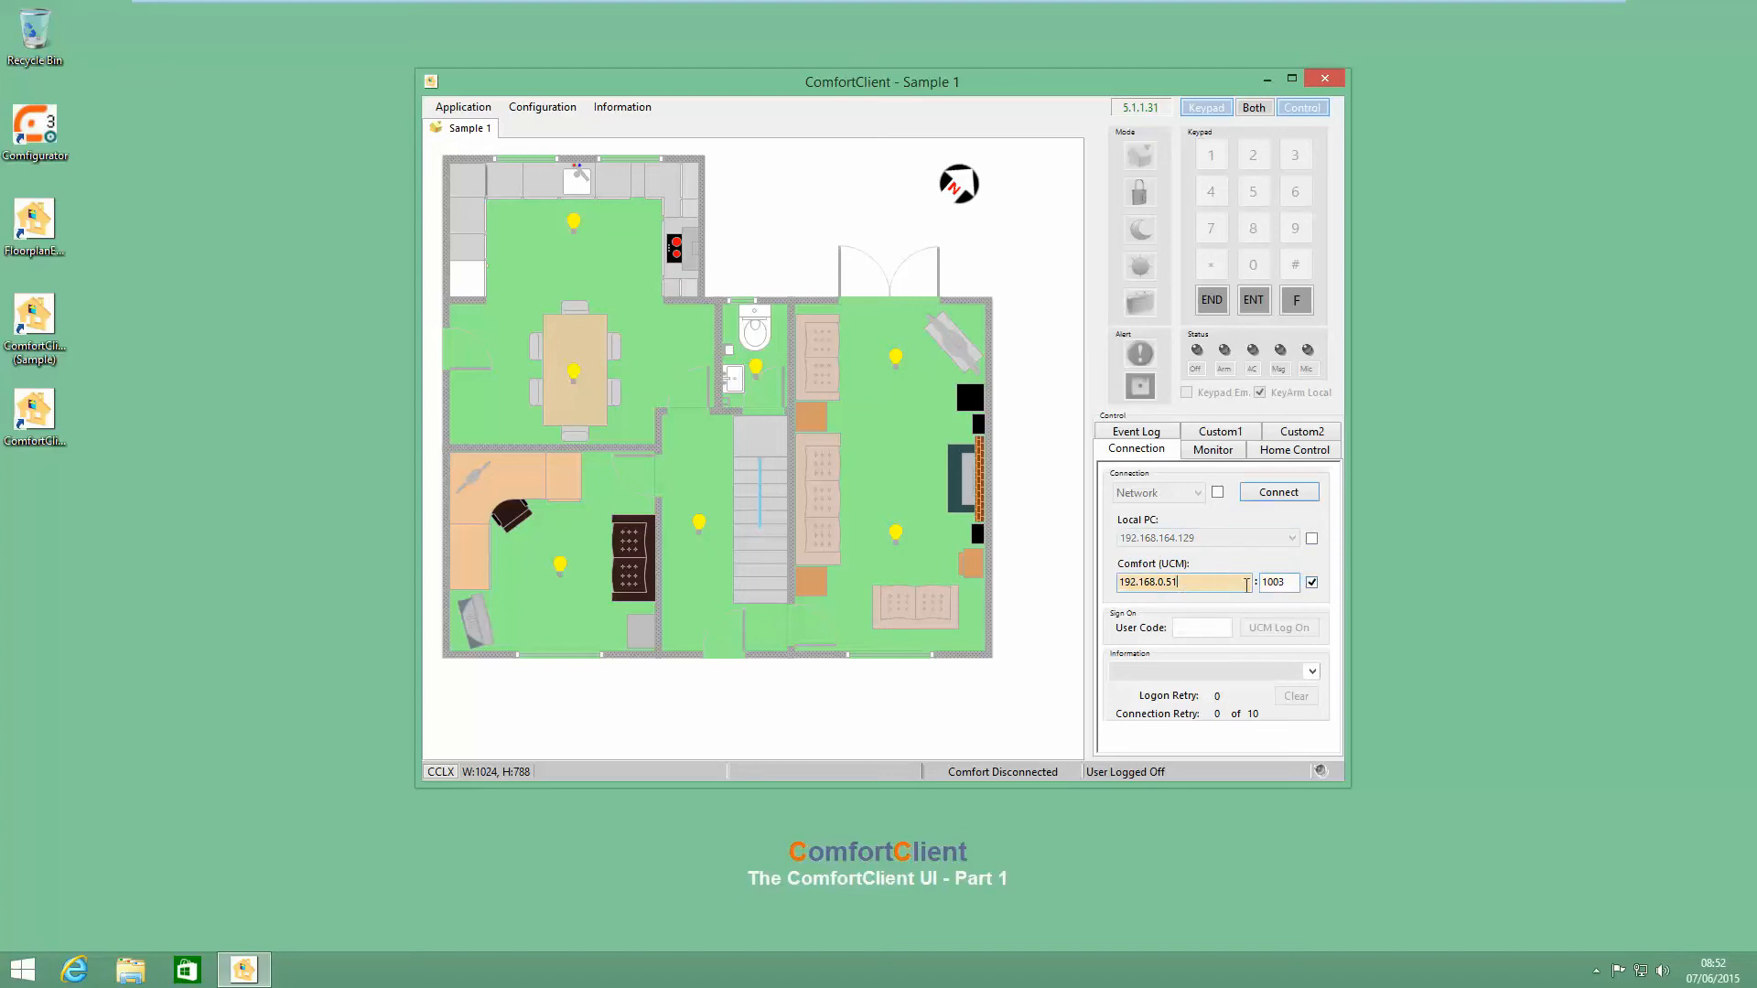
pyautogui.click(1314, 590)
# Reconnect to Comfort, repeating the disconnect and connect cycle once
pyautogui.click(1278, 494)
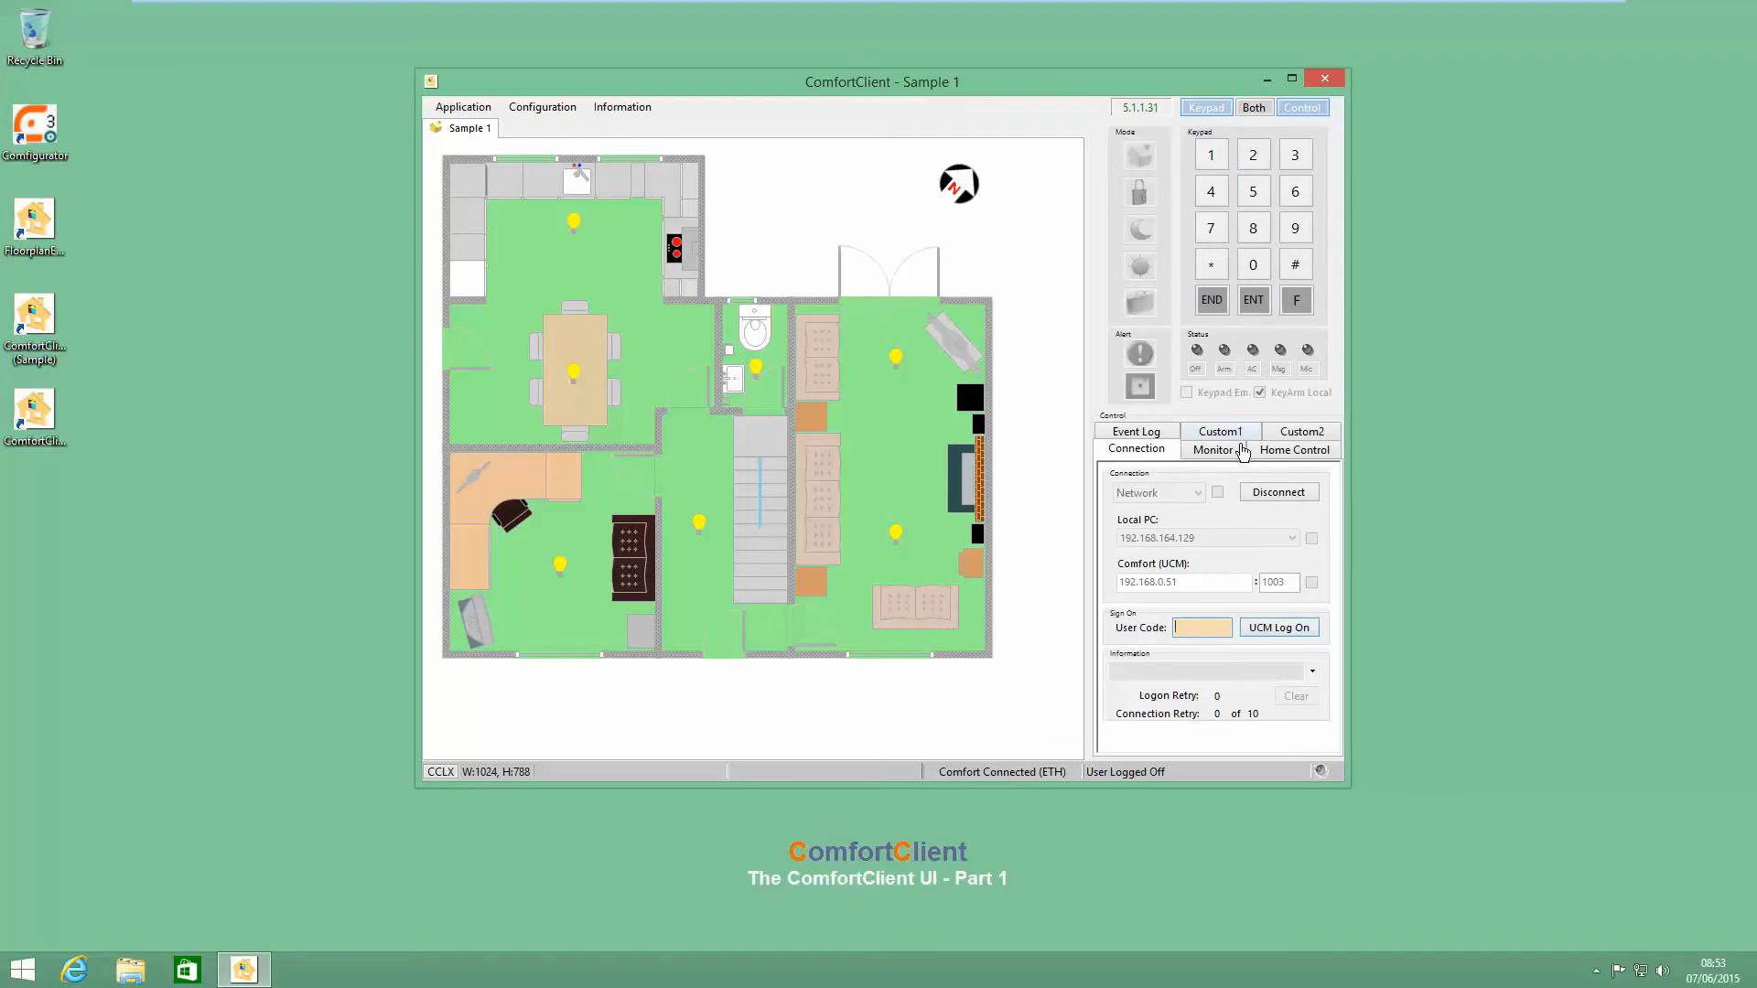
pyautogui.click(1255, 491)
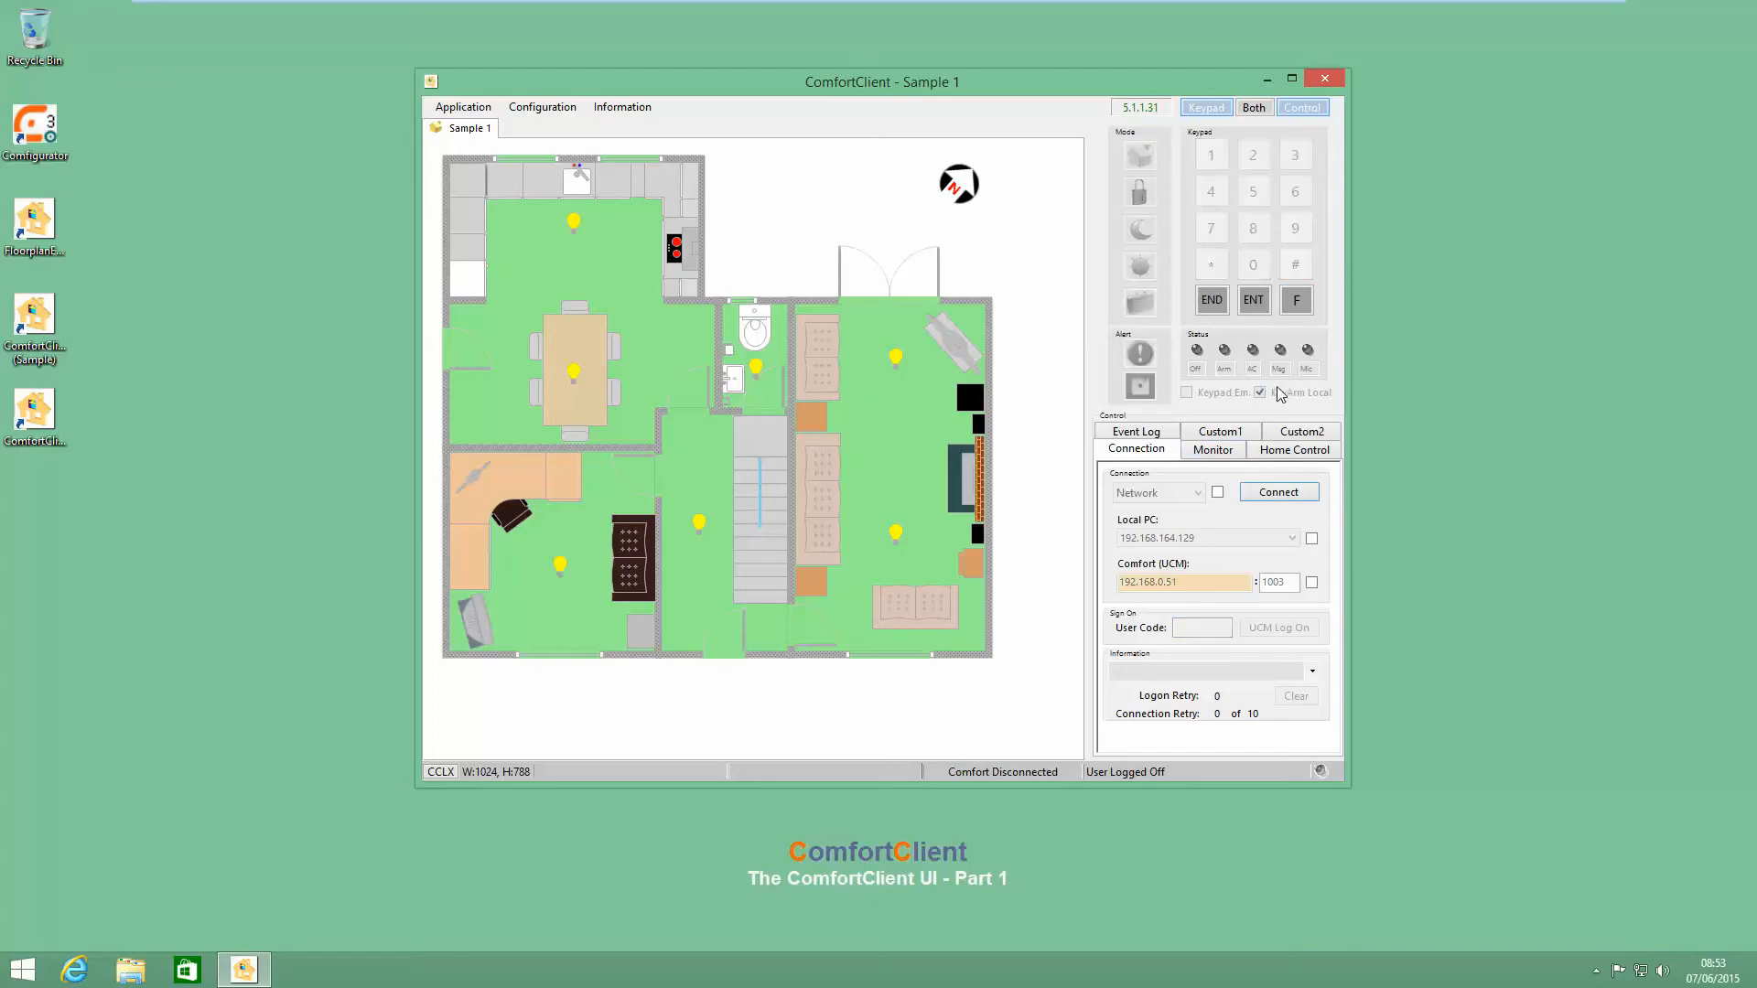
pyautogui.click(1278, 494)
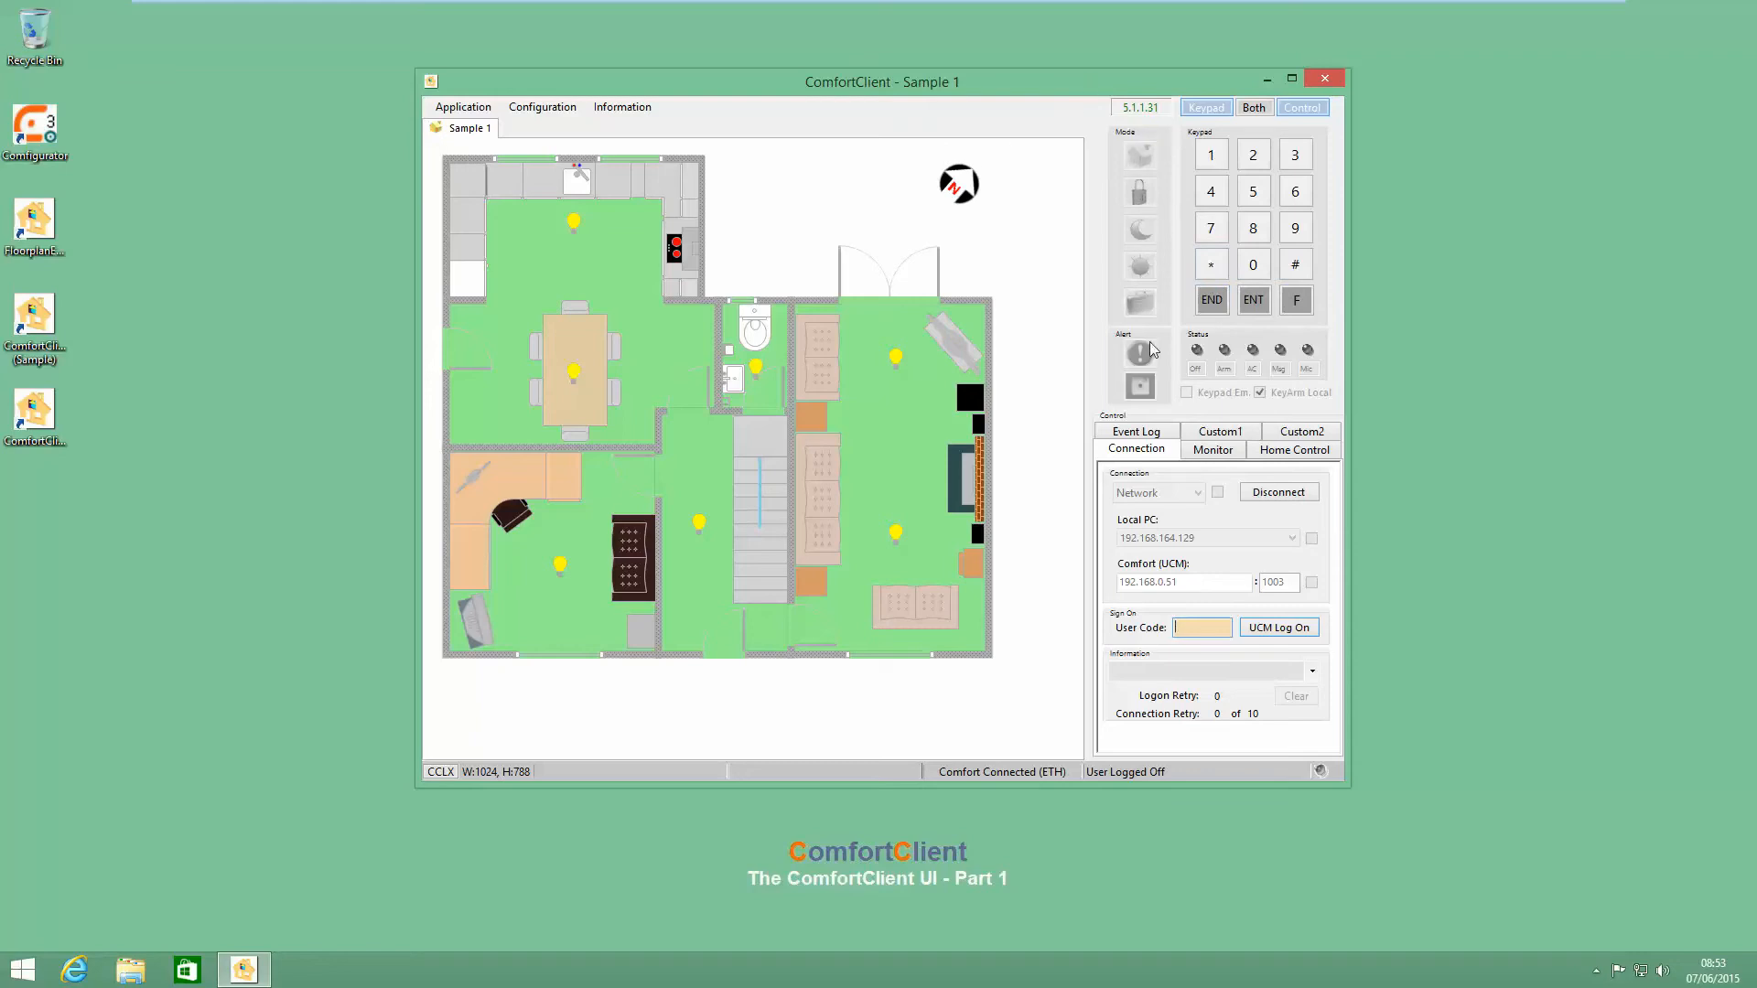
# Enter the user code with the on-screen keypad and clear the entry
pyautogui.click(1213, 158)
pyautogui.click(1252, 161)
pyautogui.click(1295, 158)
pyautogui.click(1211, 192)
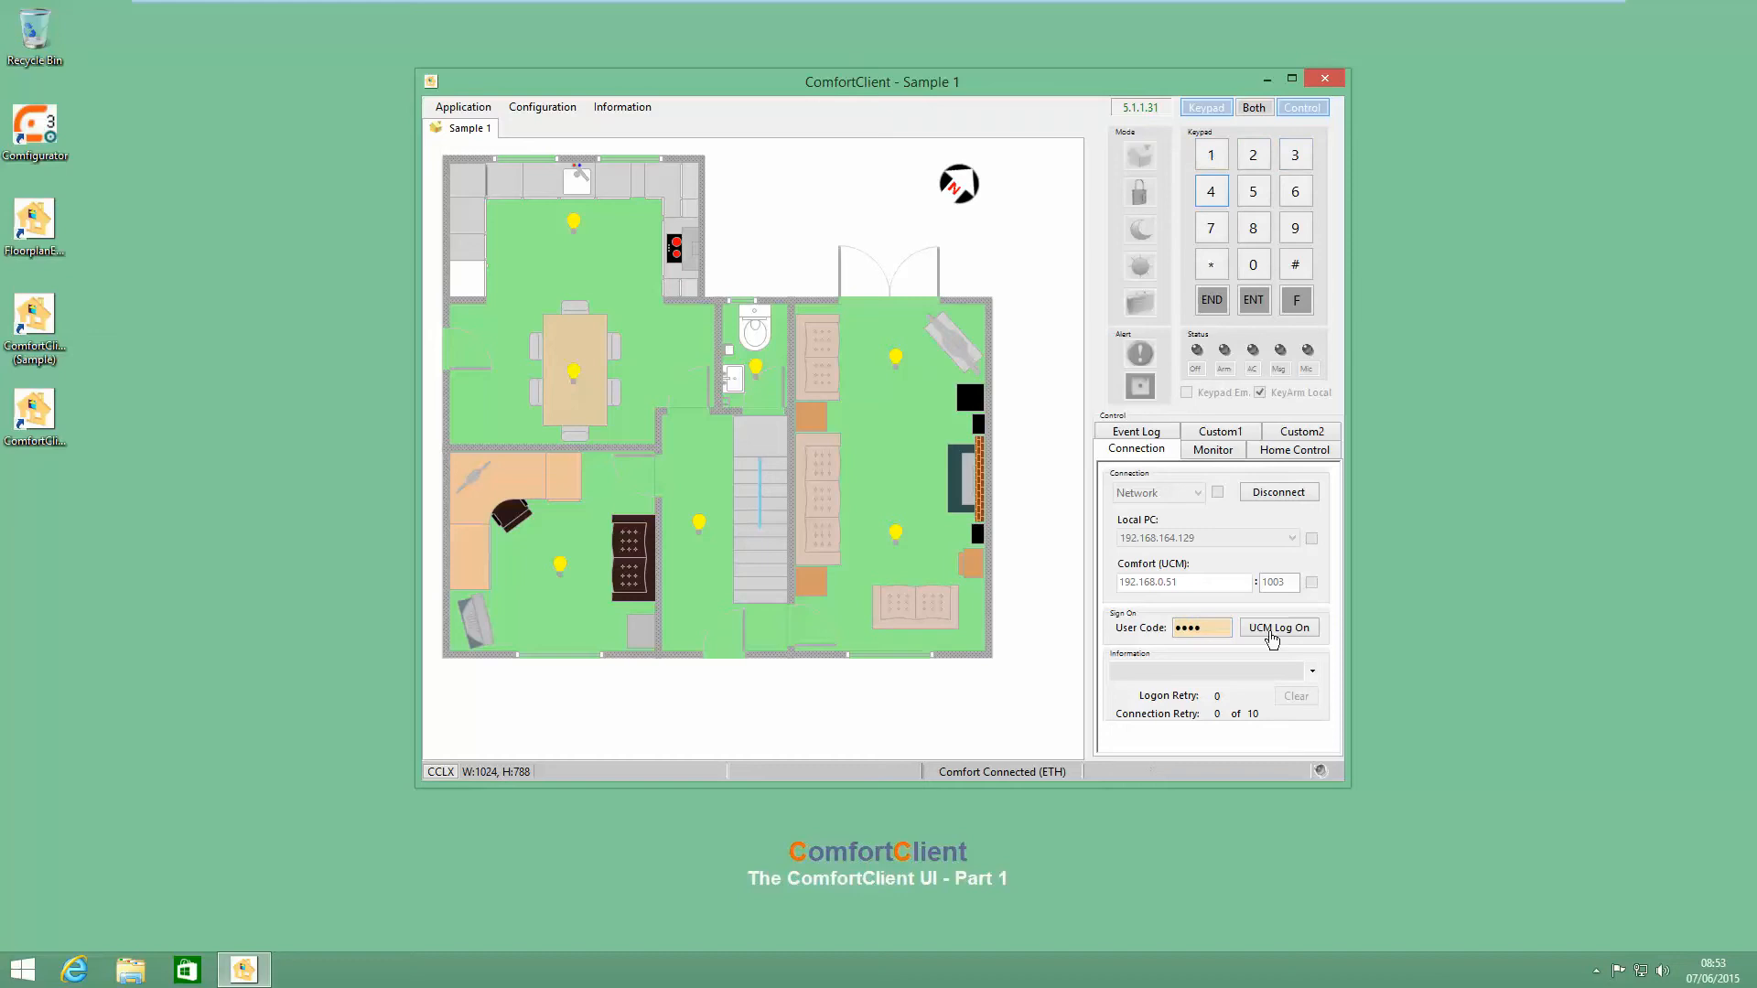
pyautogui.click(1212, 302)
# Enter the user code with the on-screen keypad and log on to the Comfort UCM
pyautogui.click(1217, 160)
pyautogui.click(1262, 159)
pyautogui.click(1296, 158)
pyautogui.click(1223, 197)
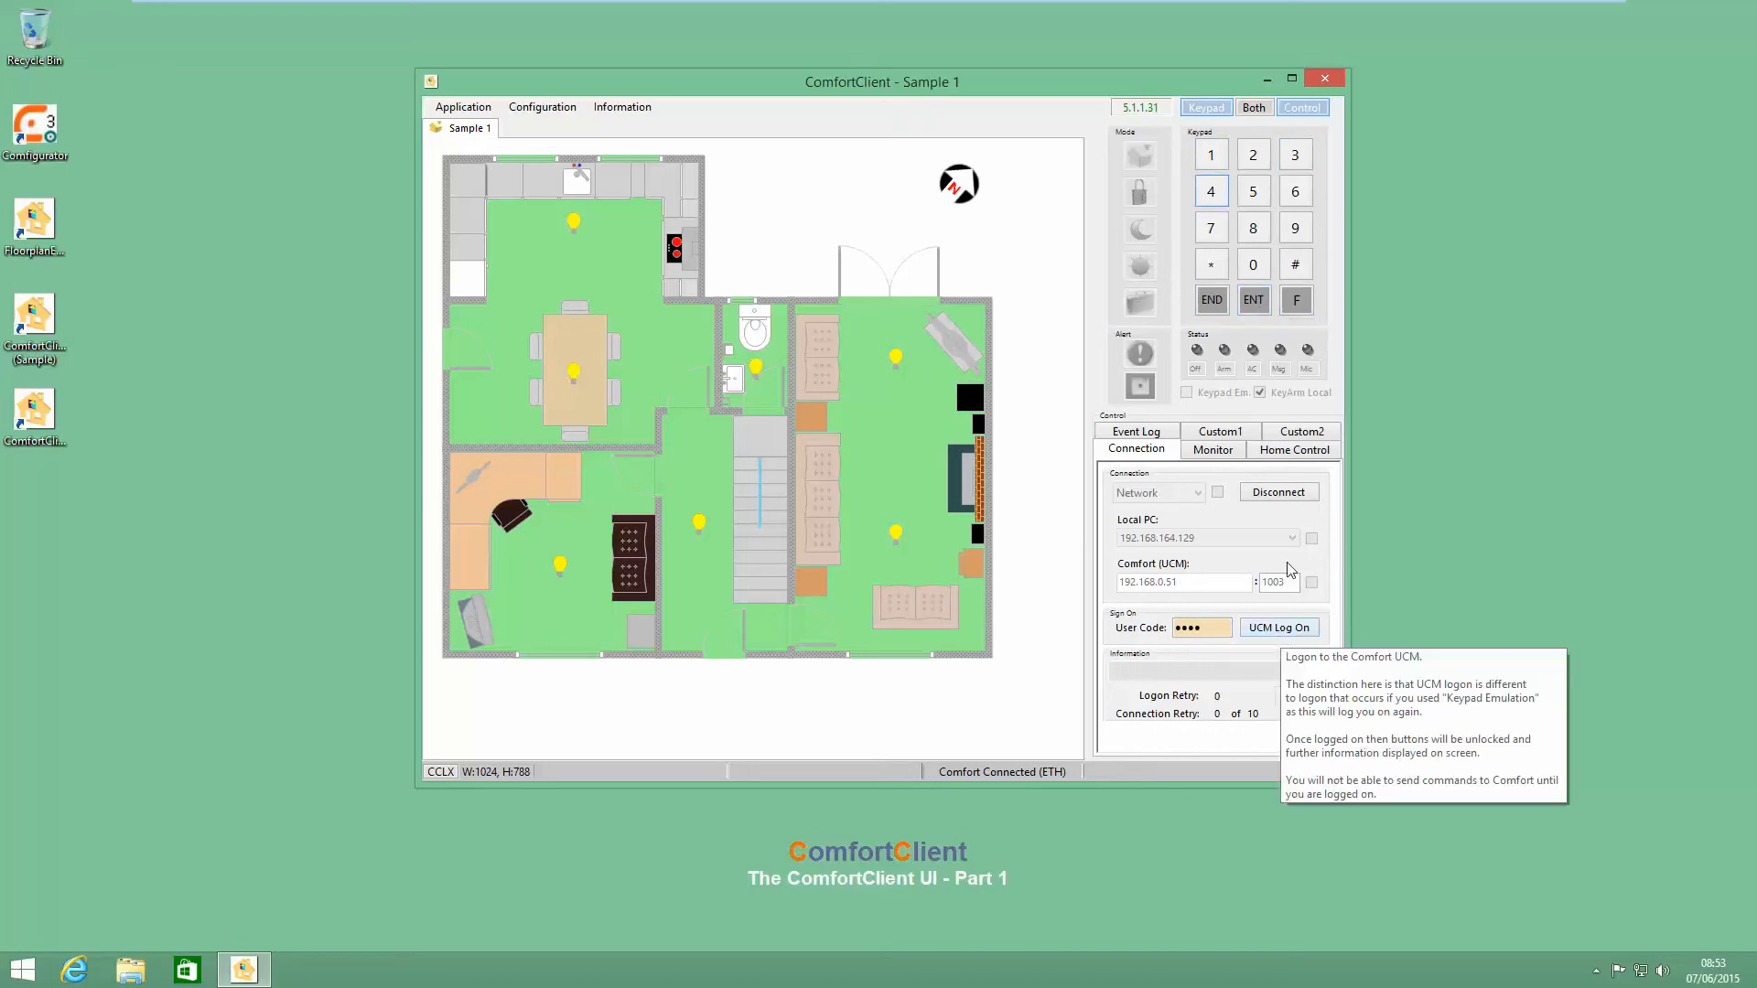
pyautogui.click(1255, 302)
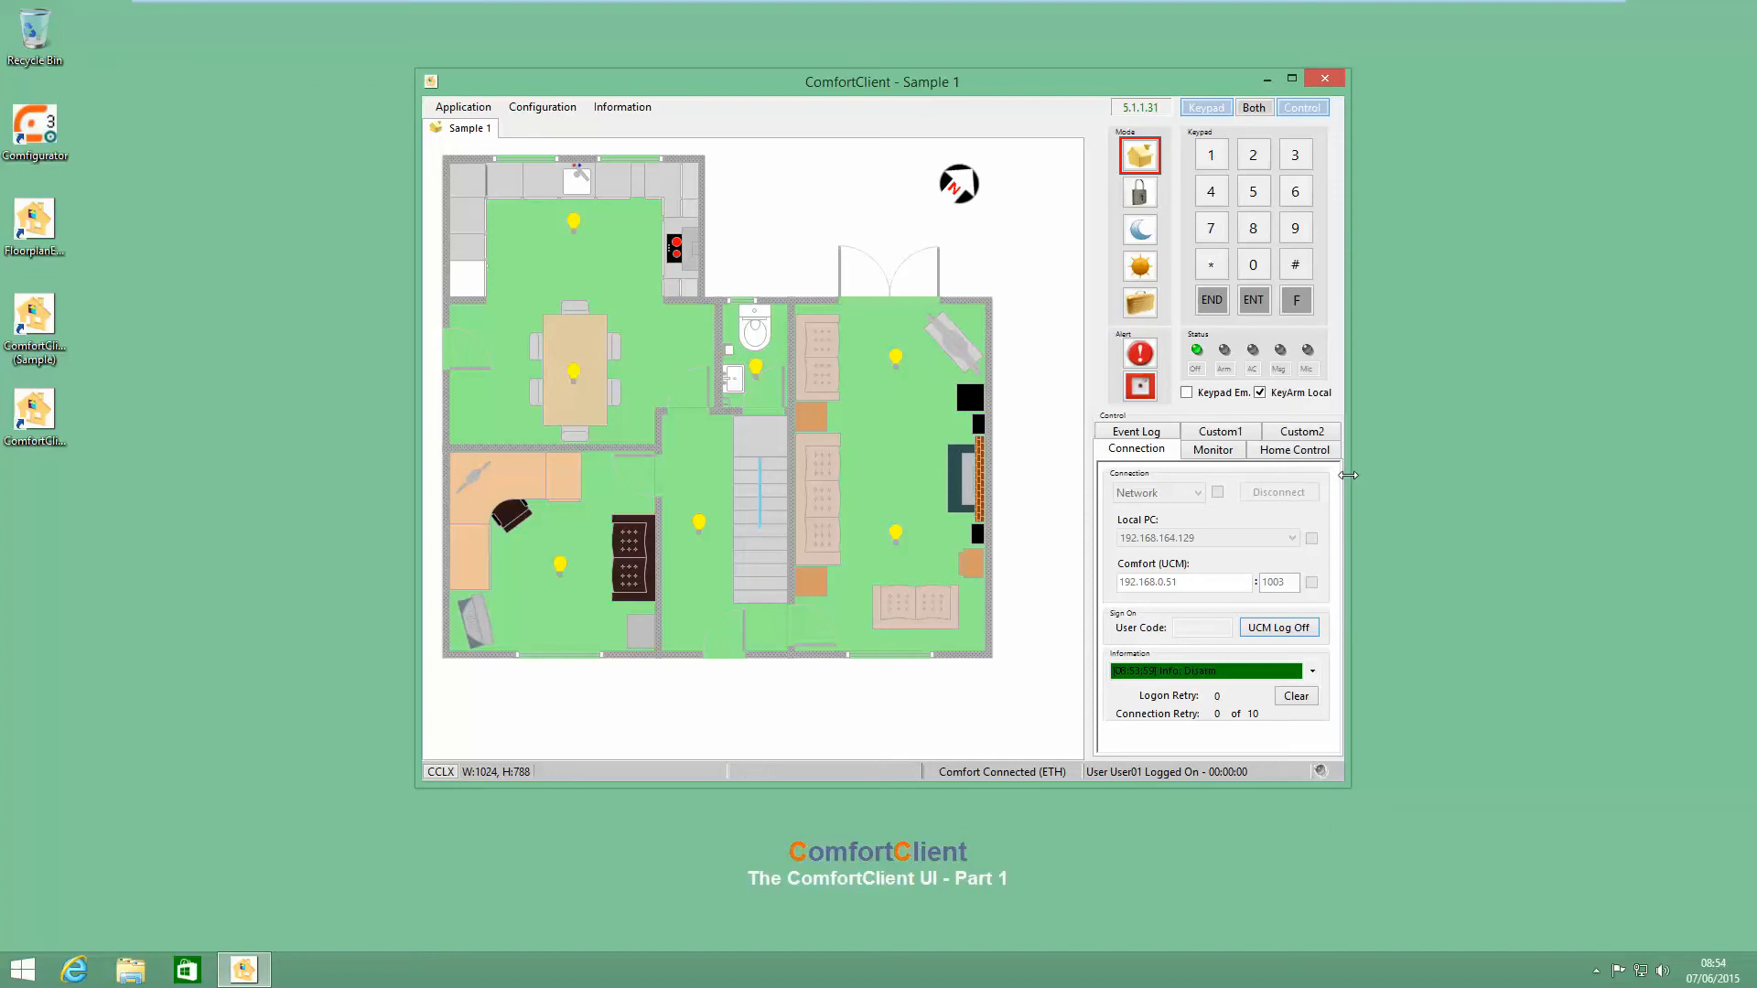
# Examine the monitor log from its first entries to the latest messages
pyautogui.click(1212, 451)
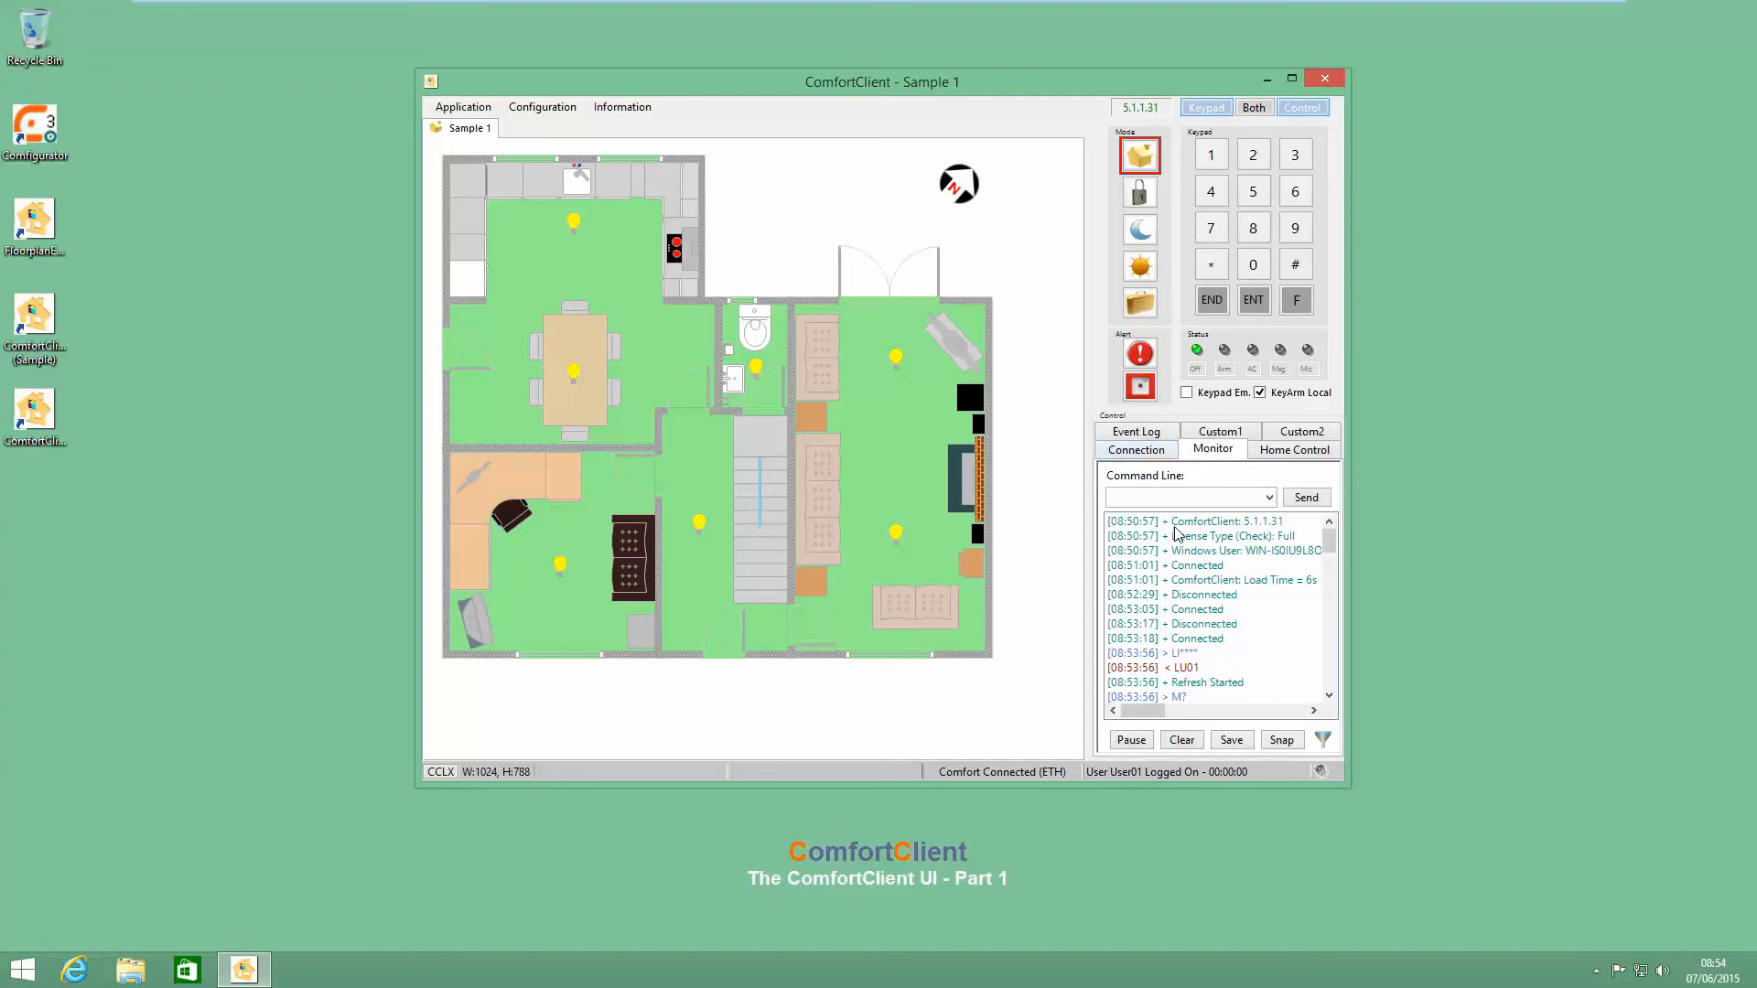
pyautogui.moveTo(1332, 541)
pyautogui.mouseDown()
pyautogui.moveTo(1334, 708)
pyautogui.moveTo(1351, 523)
pyautogui.mouseUp()
pyautogui.moveTo(1349, 514); pyautogui.dragTo(1333, 570)
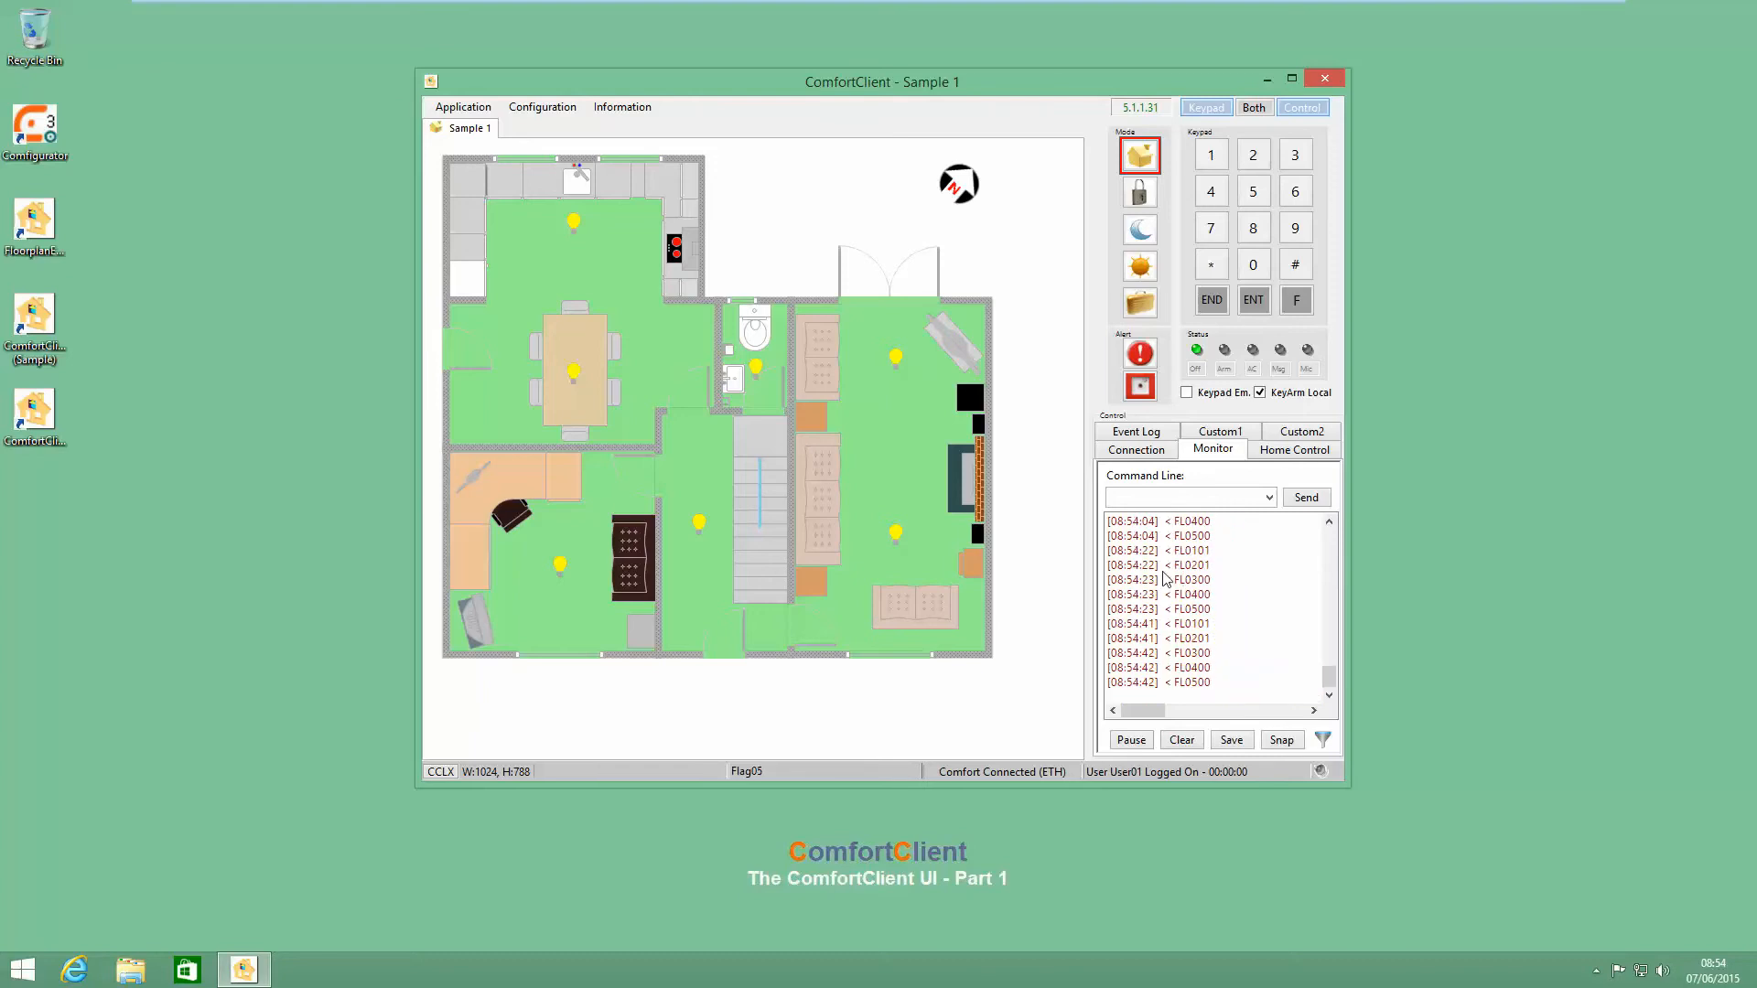
pyautogui.moveTo(1330, 677); pyautogui.dragTo(1242, 523)
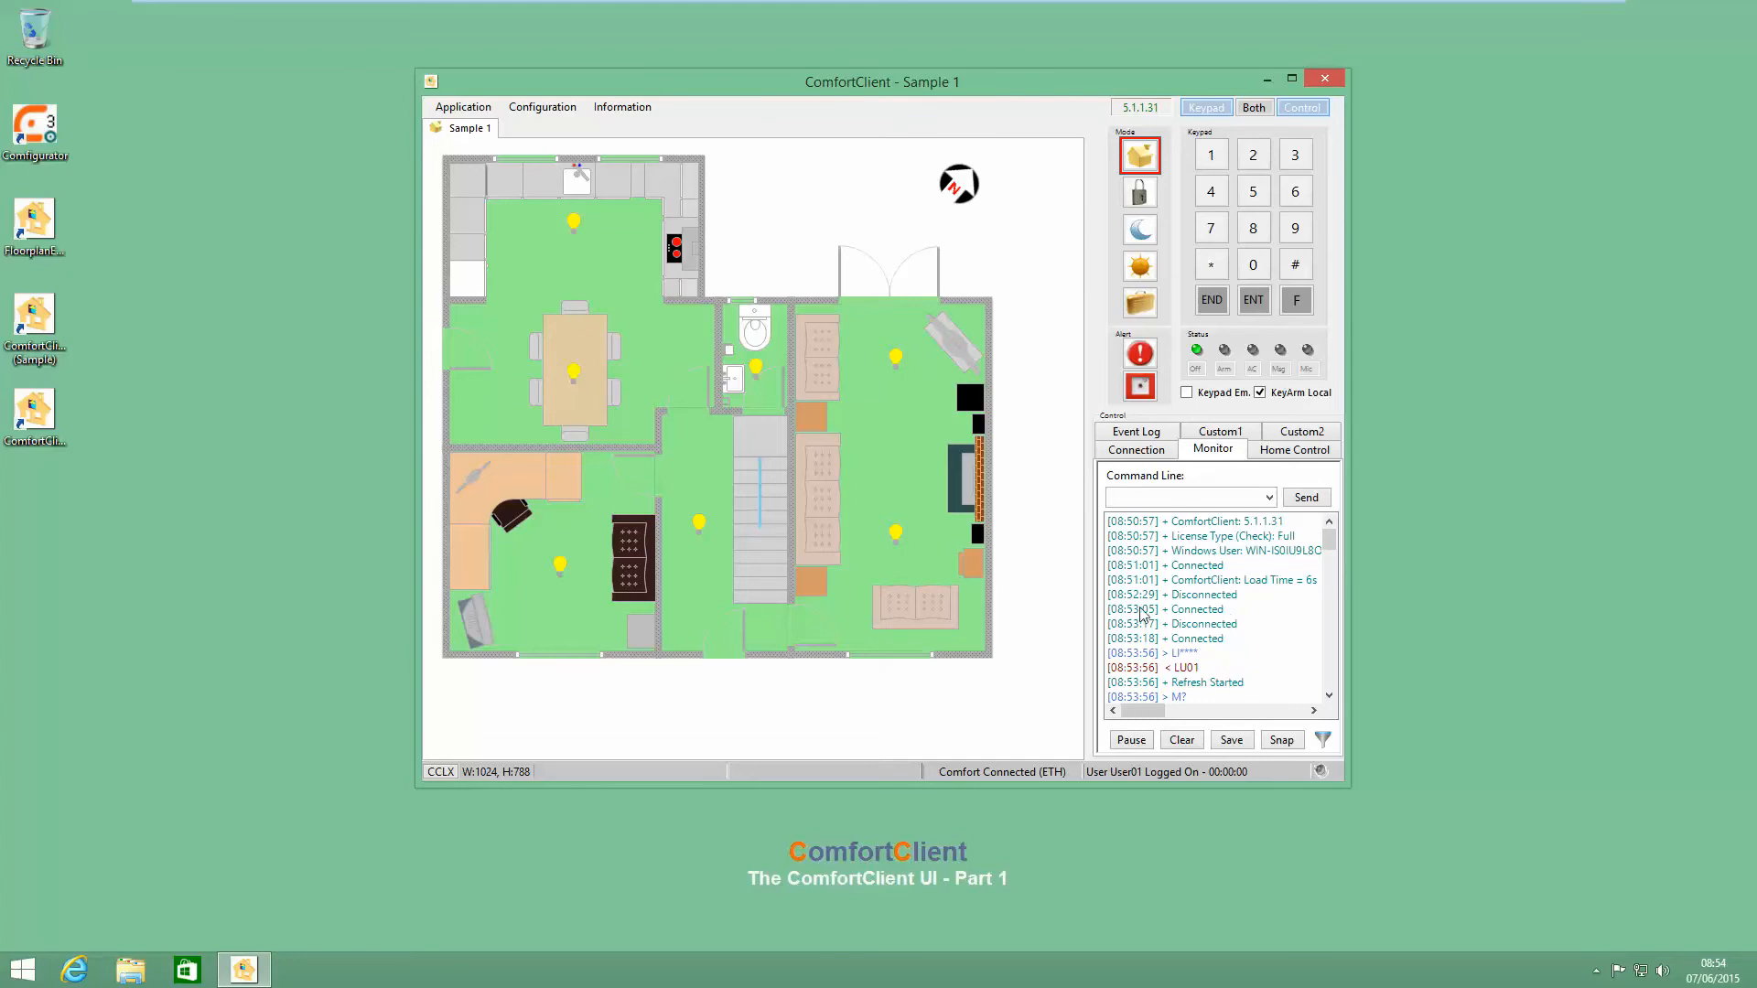
pyautogui.click(1329, 570)
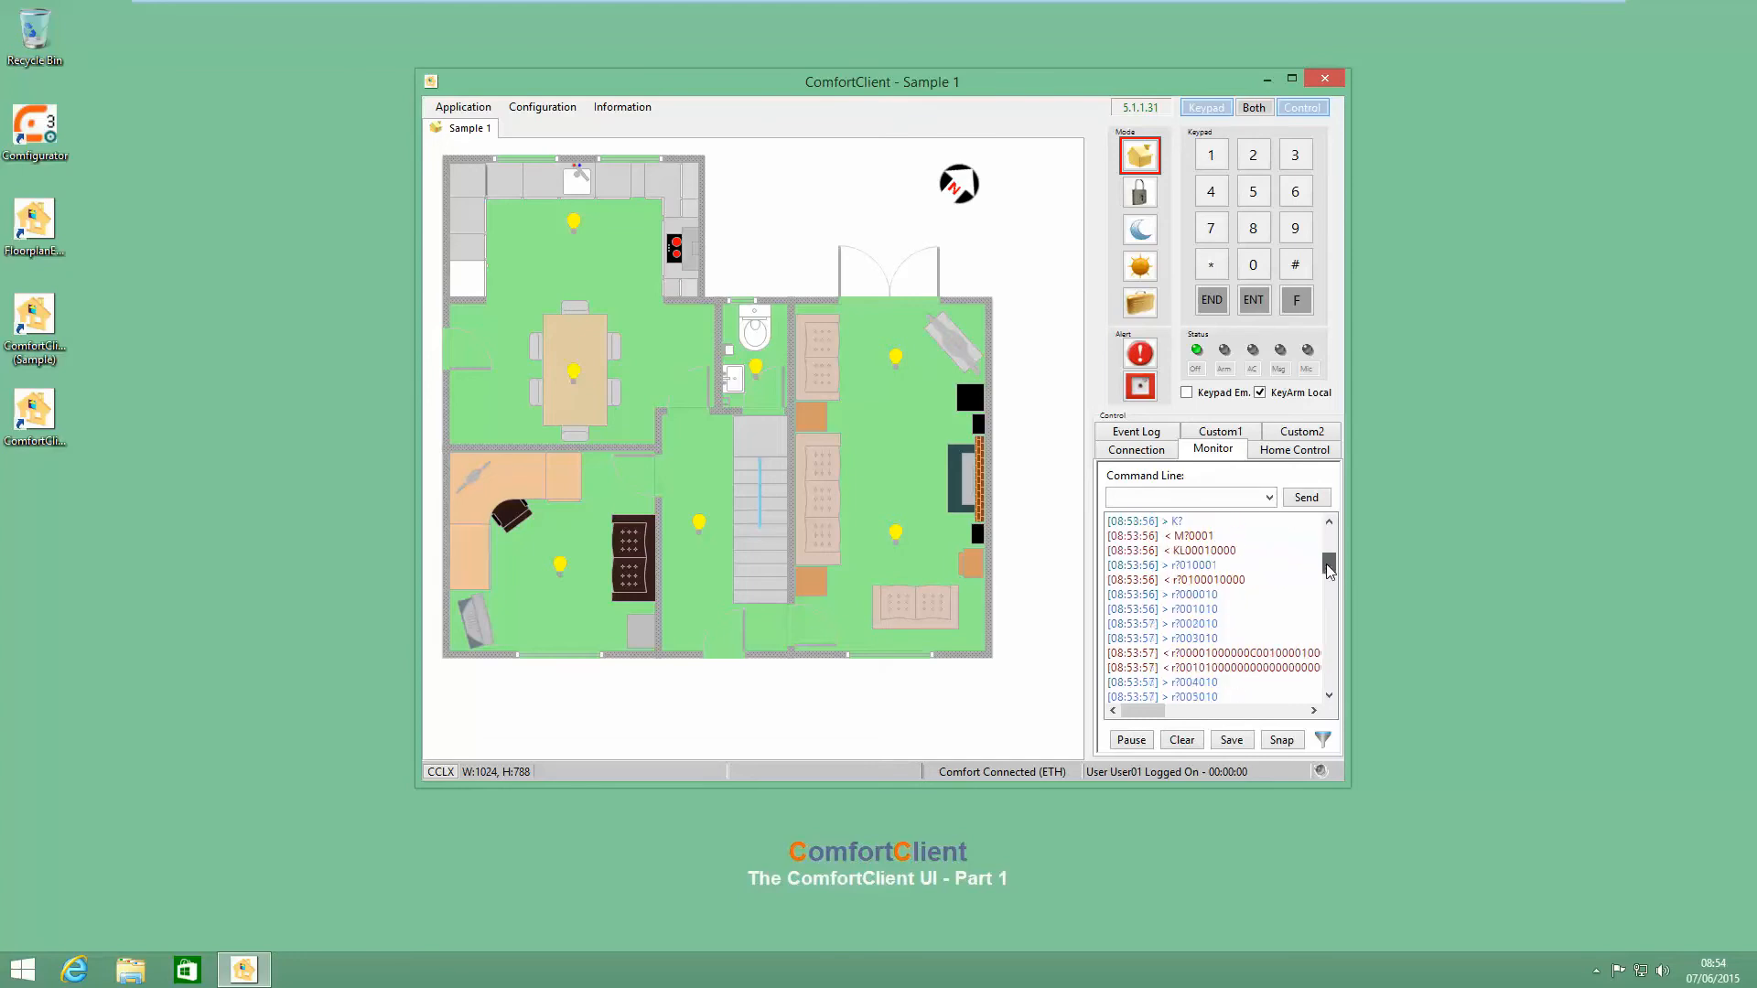
pyautogui.moveTo(1330, 569); pyautogui.dragTo(1327, 686)
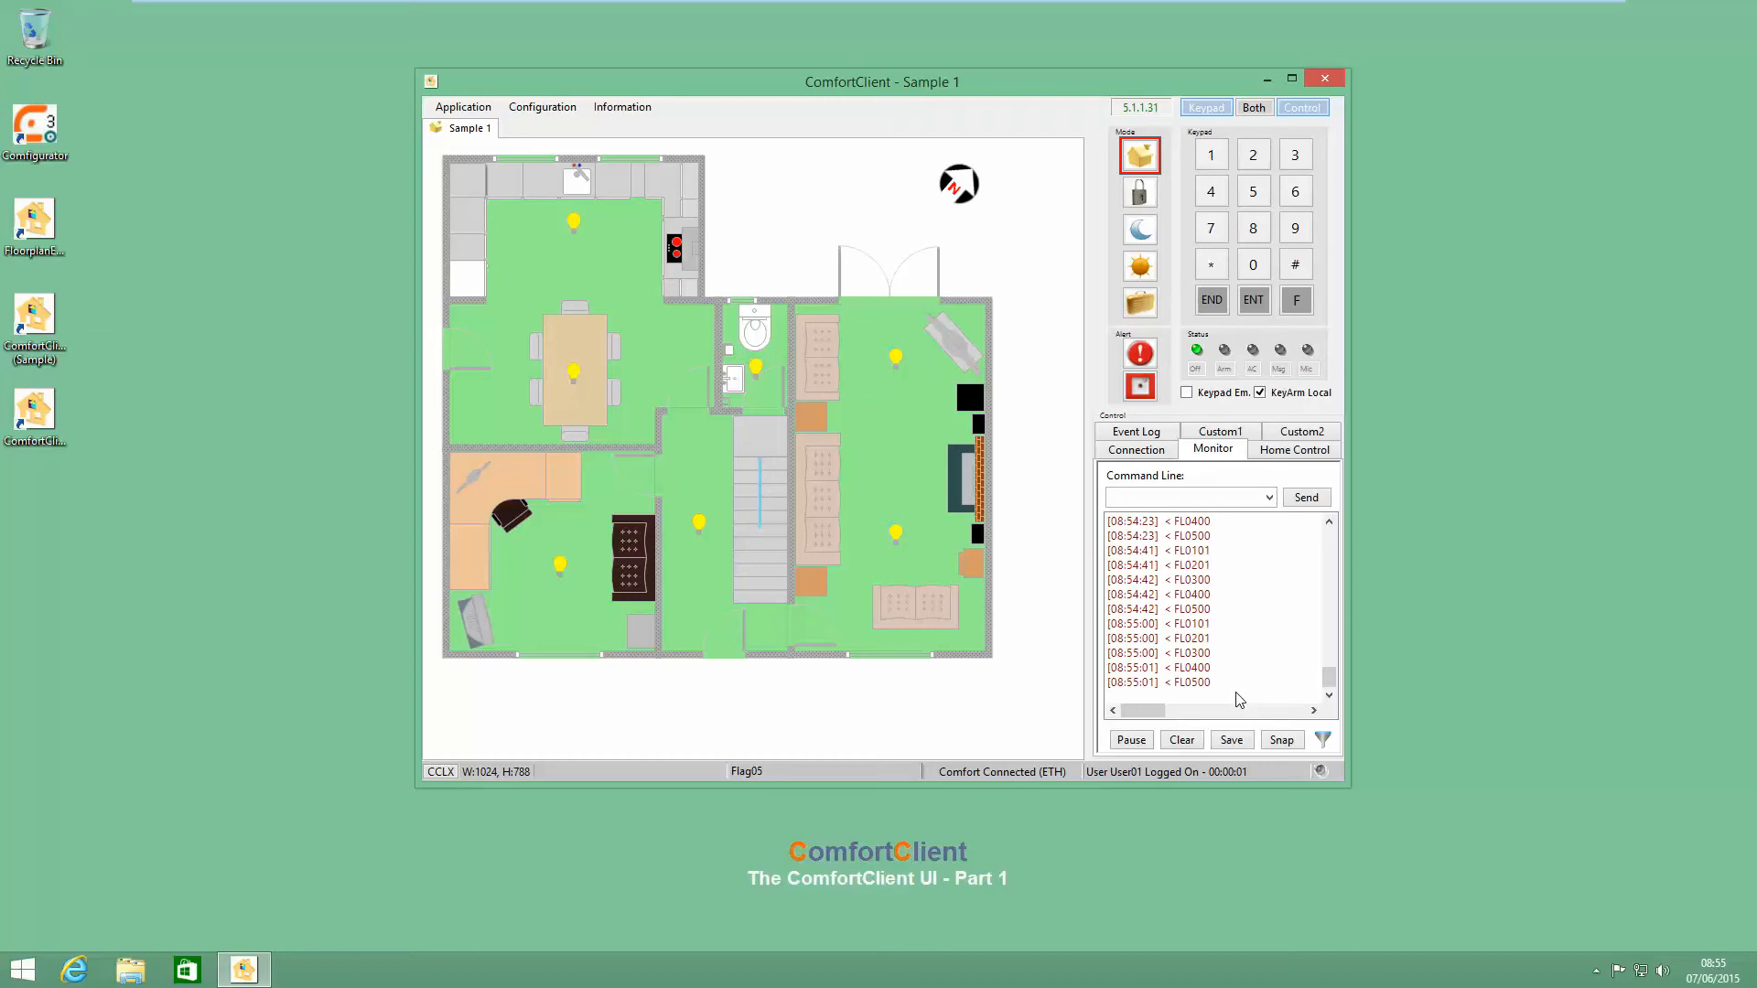
# Pause the monitor log, take a snapshot of it, and review the snapshot through to its end
pyautogui.click(1131, 739)
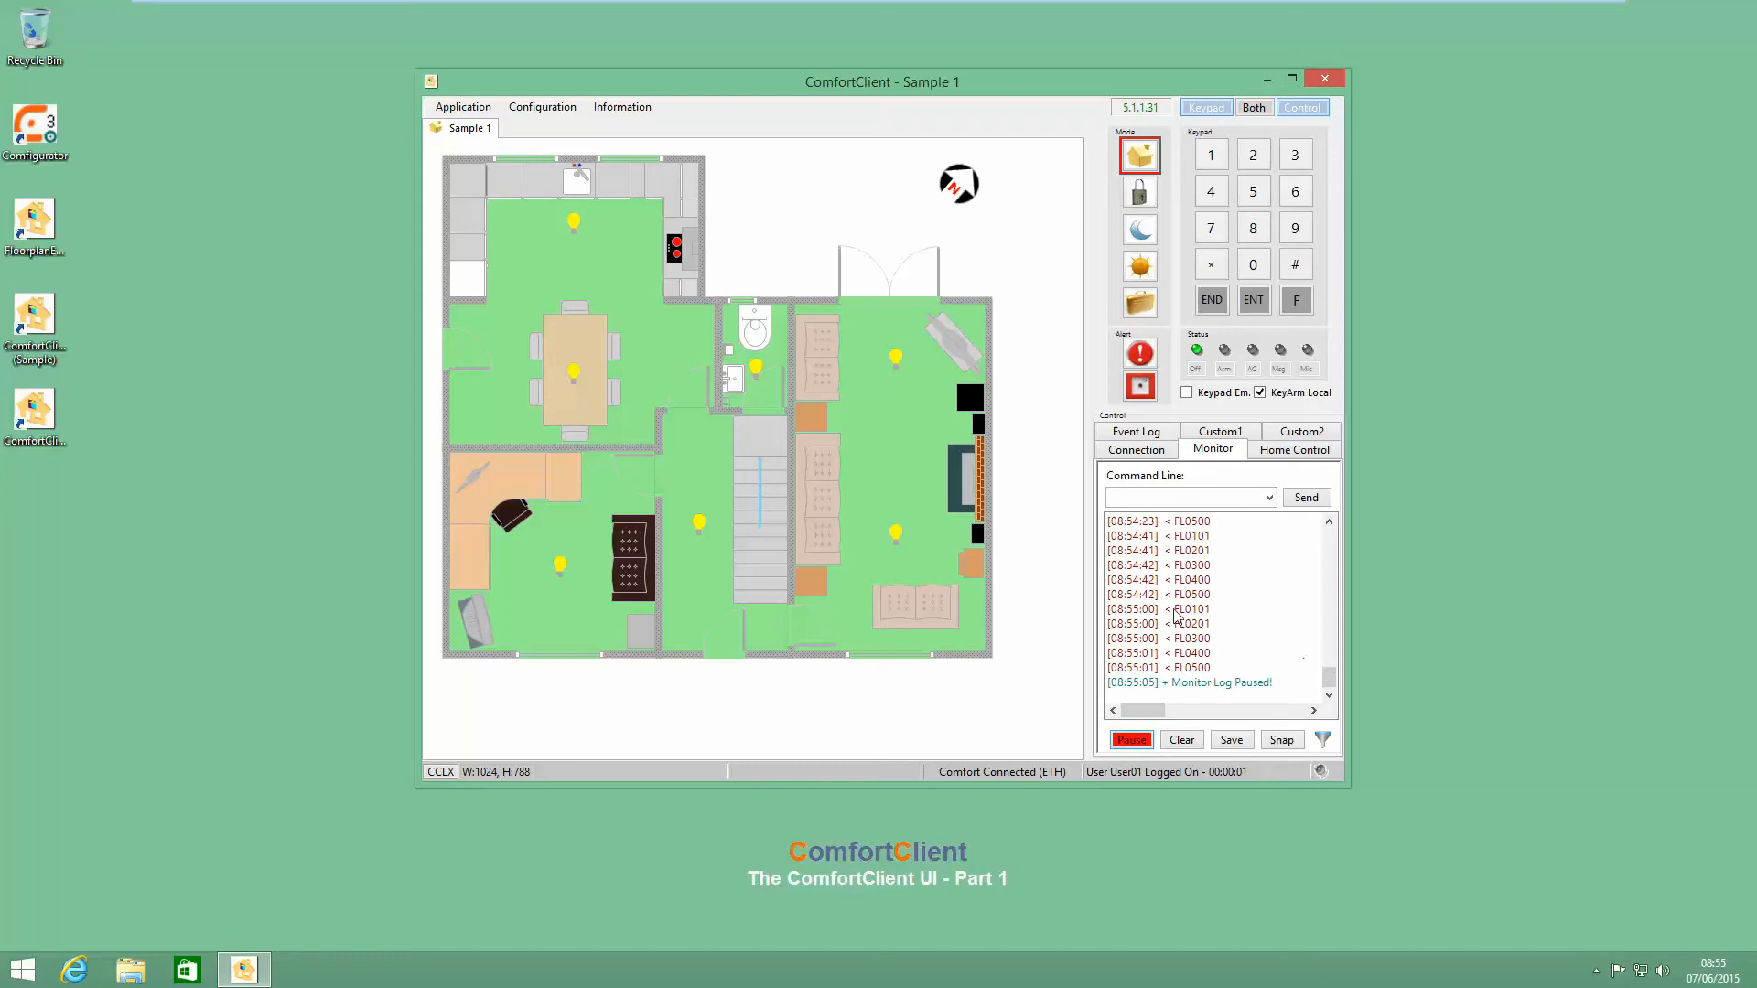
pyautogui.click(1281, 740)
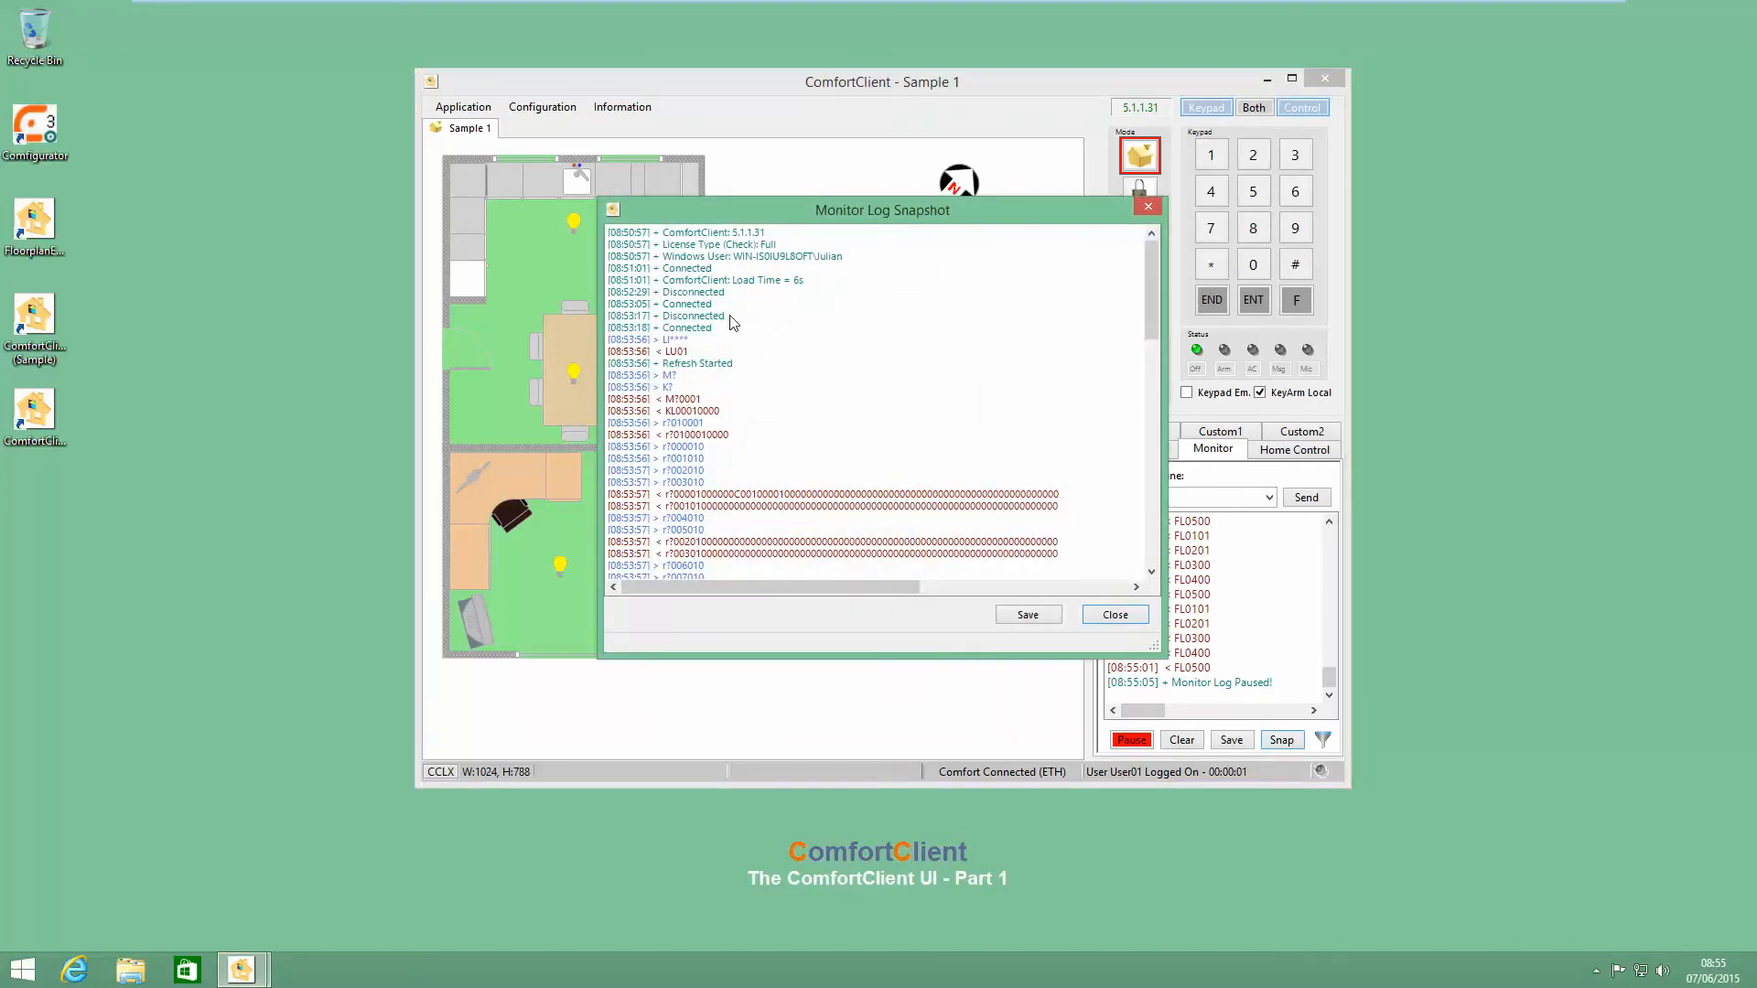
pyautogui.moveTo(1151, 302); pyautogui.dragTo(1200, 593)
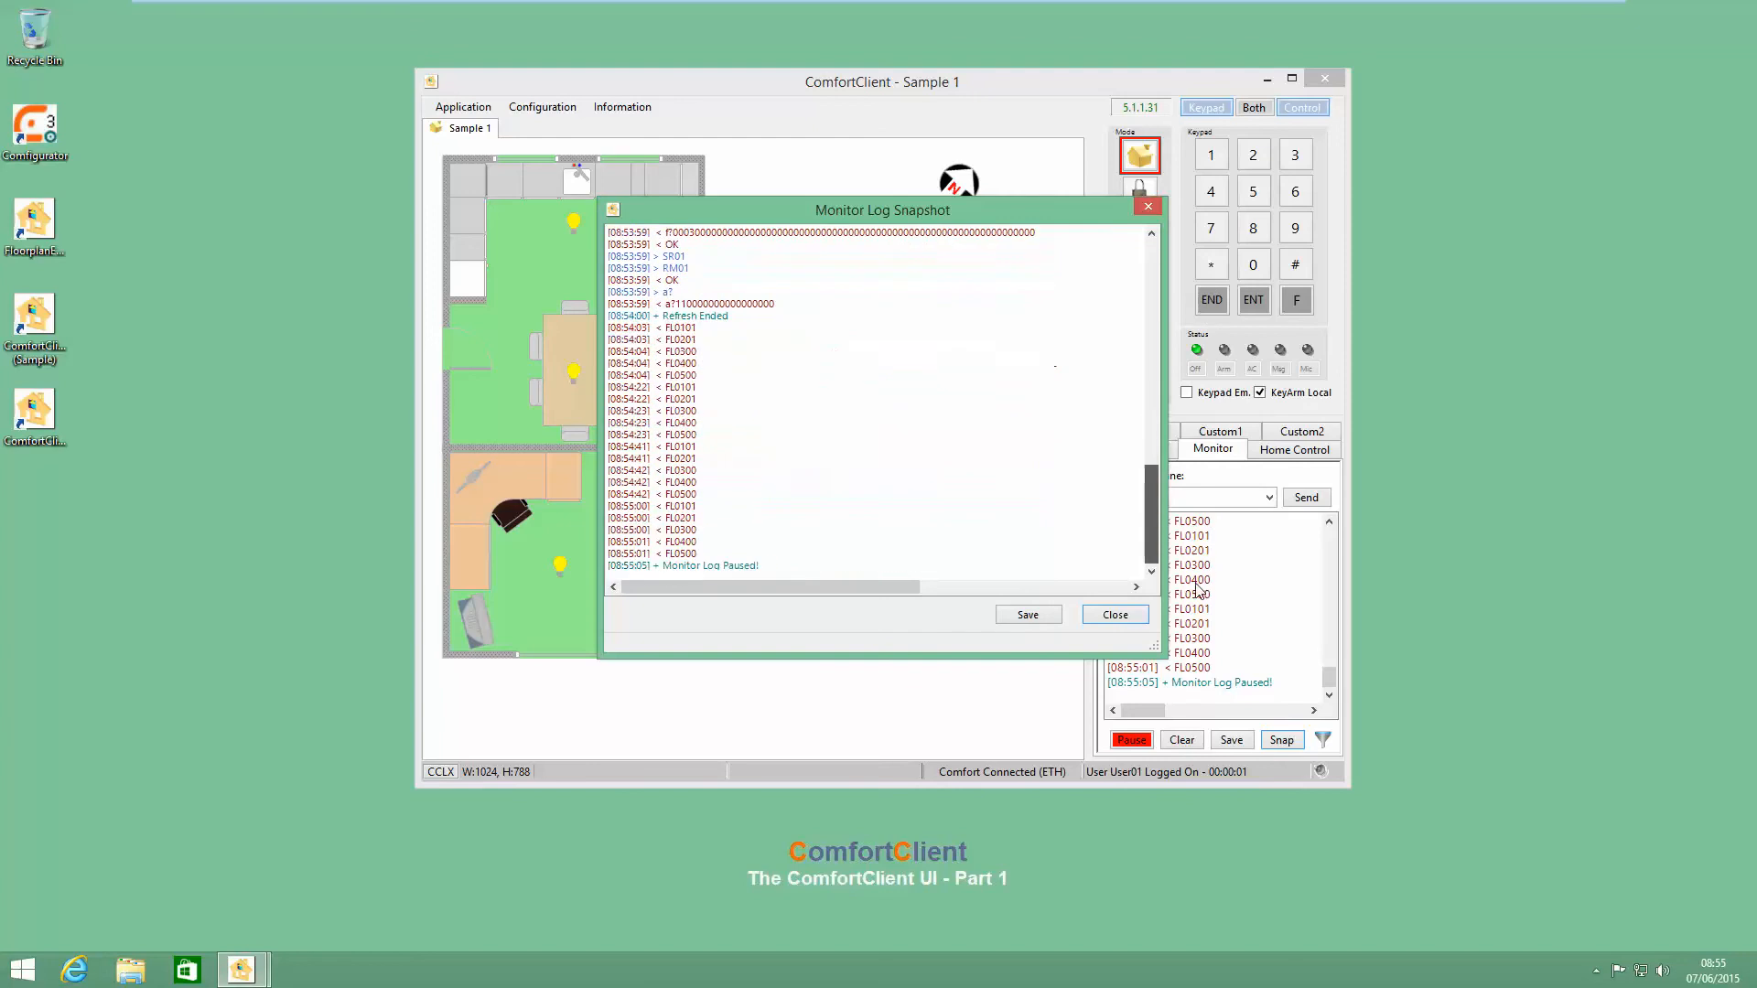
# Save the log snapshot as a Word document named testabc in the Logs folder, after checking the available file types
pyautogui.click(1010, 616)
pyautogui.click(824, 646)
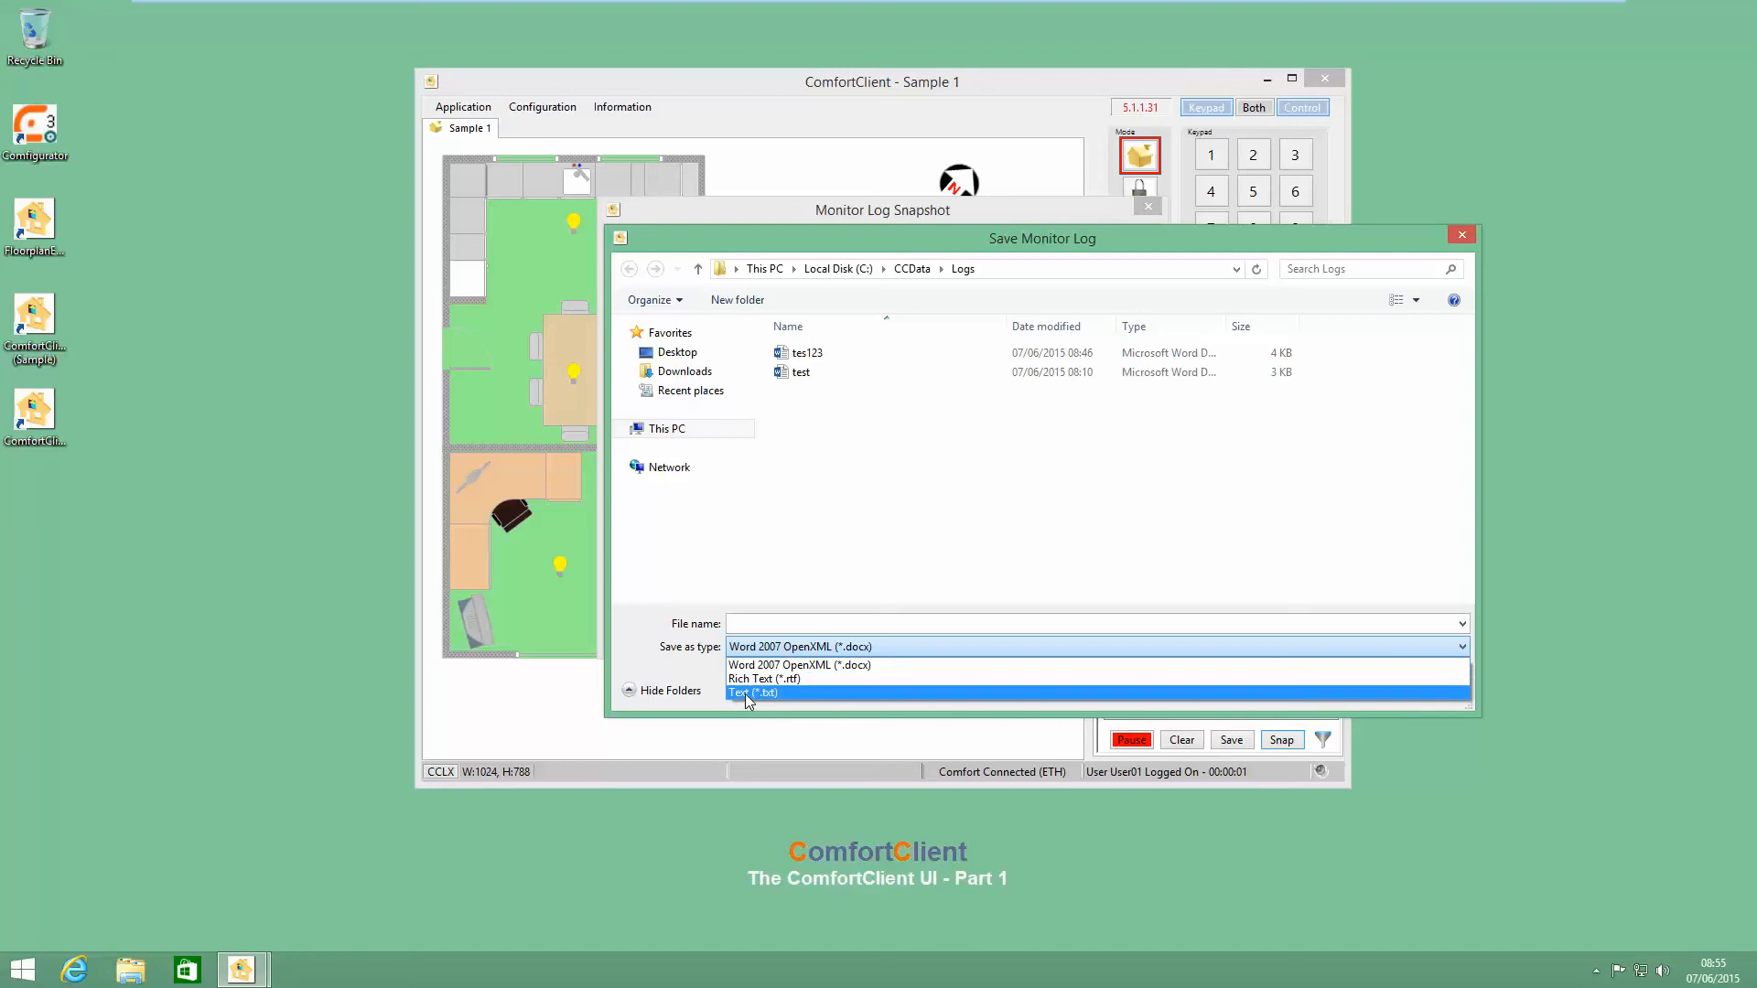
pyautogui.click(749, 626)
pyautogui.write('t')
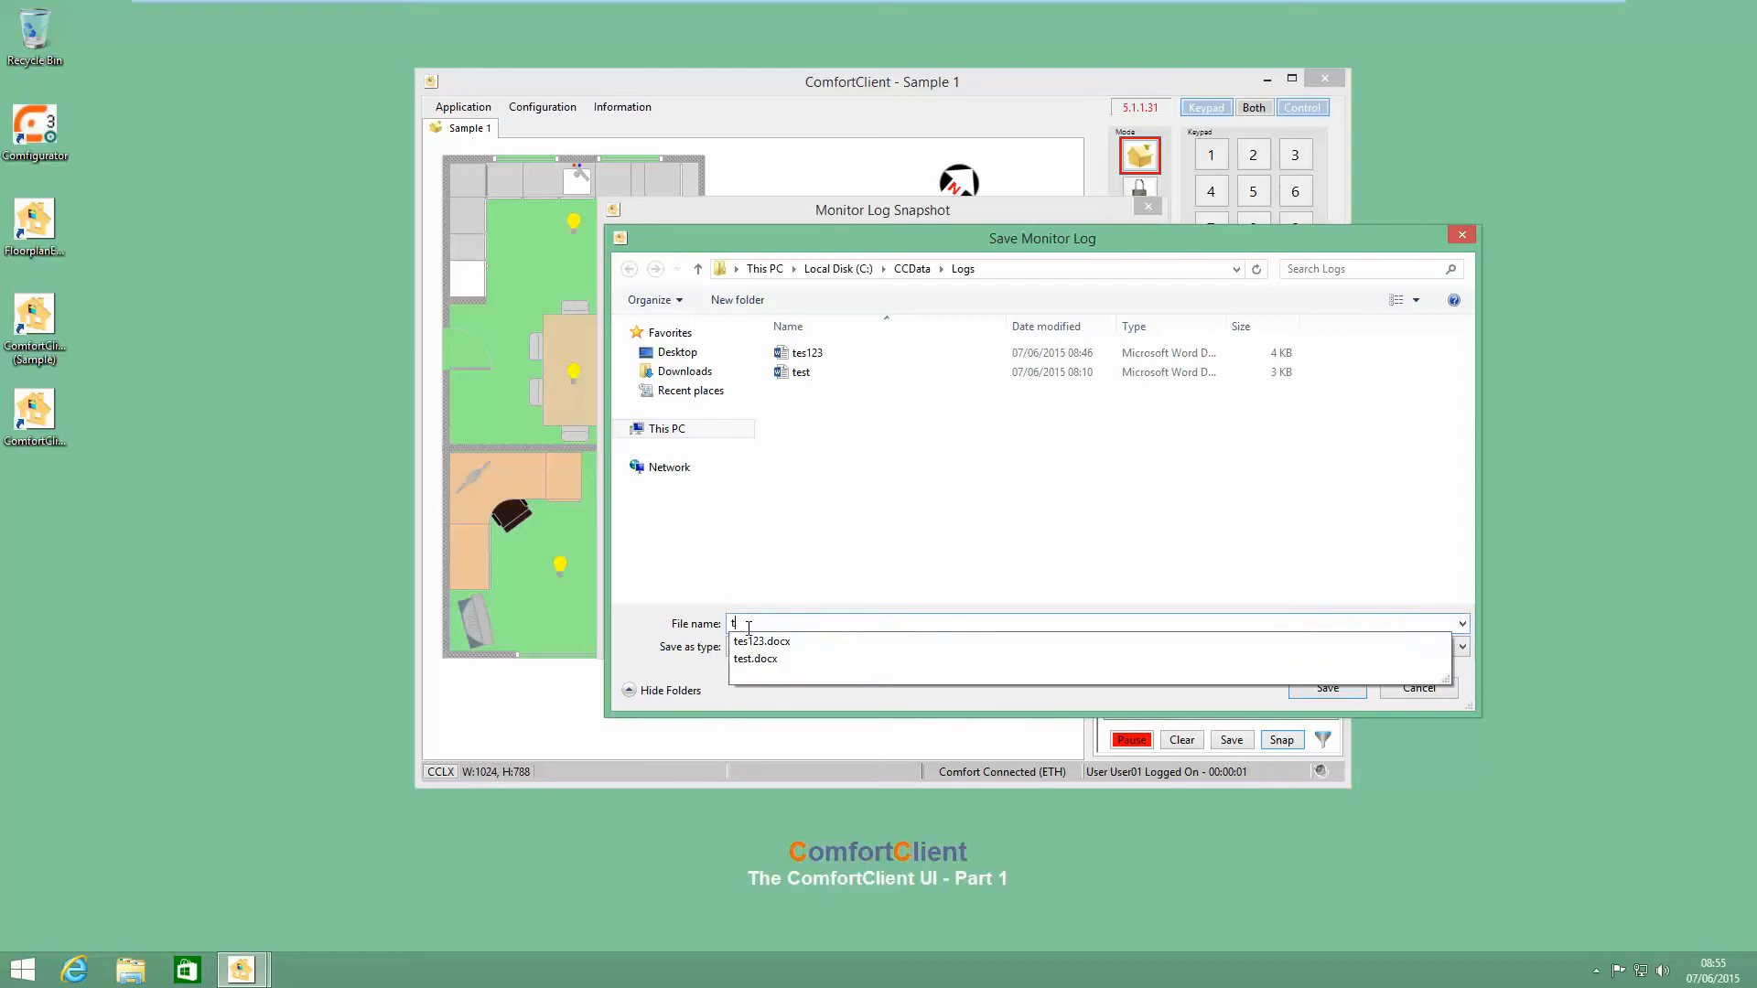
pyautogui.write('estabc')
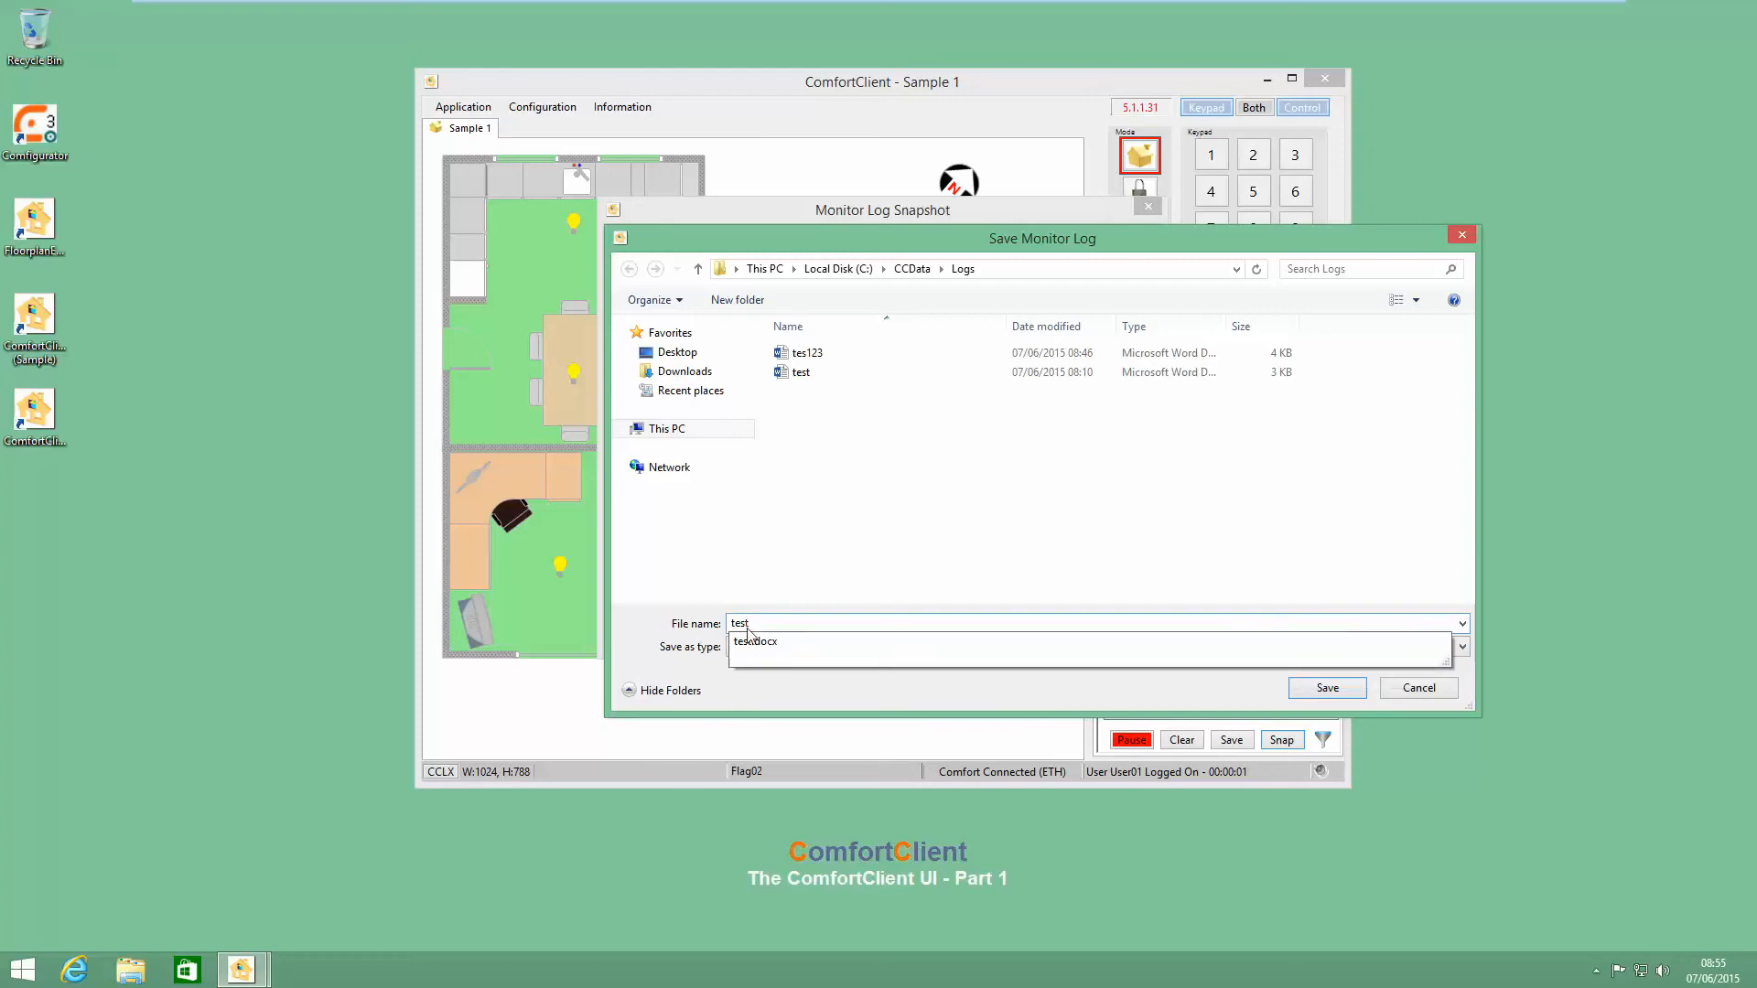
pyautogui.click(1319, 690)
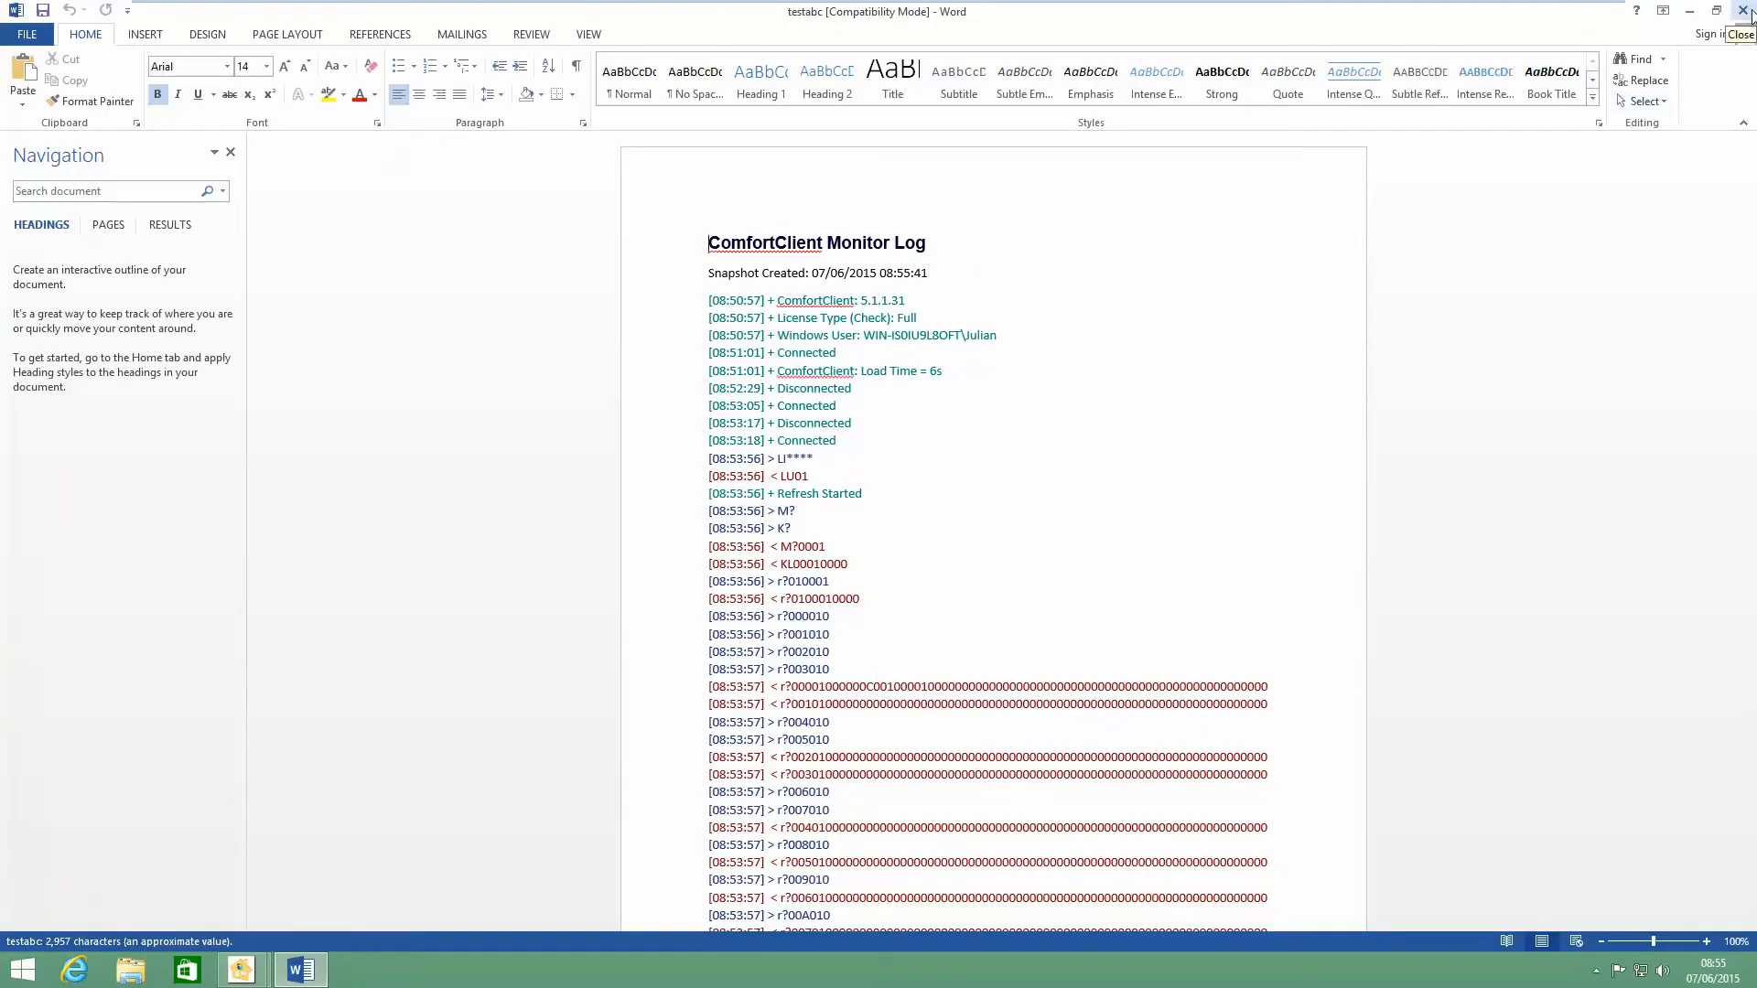
# Close the saved Word document and the log snapshot, and resume the monitor log
pyautogui.click(1745, 11)
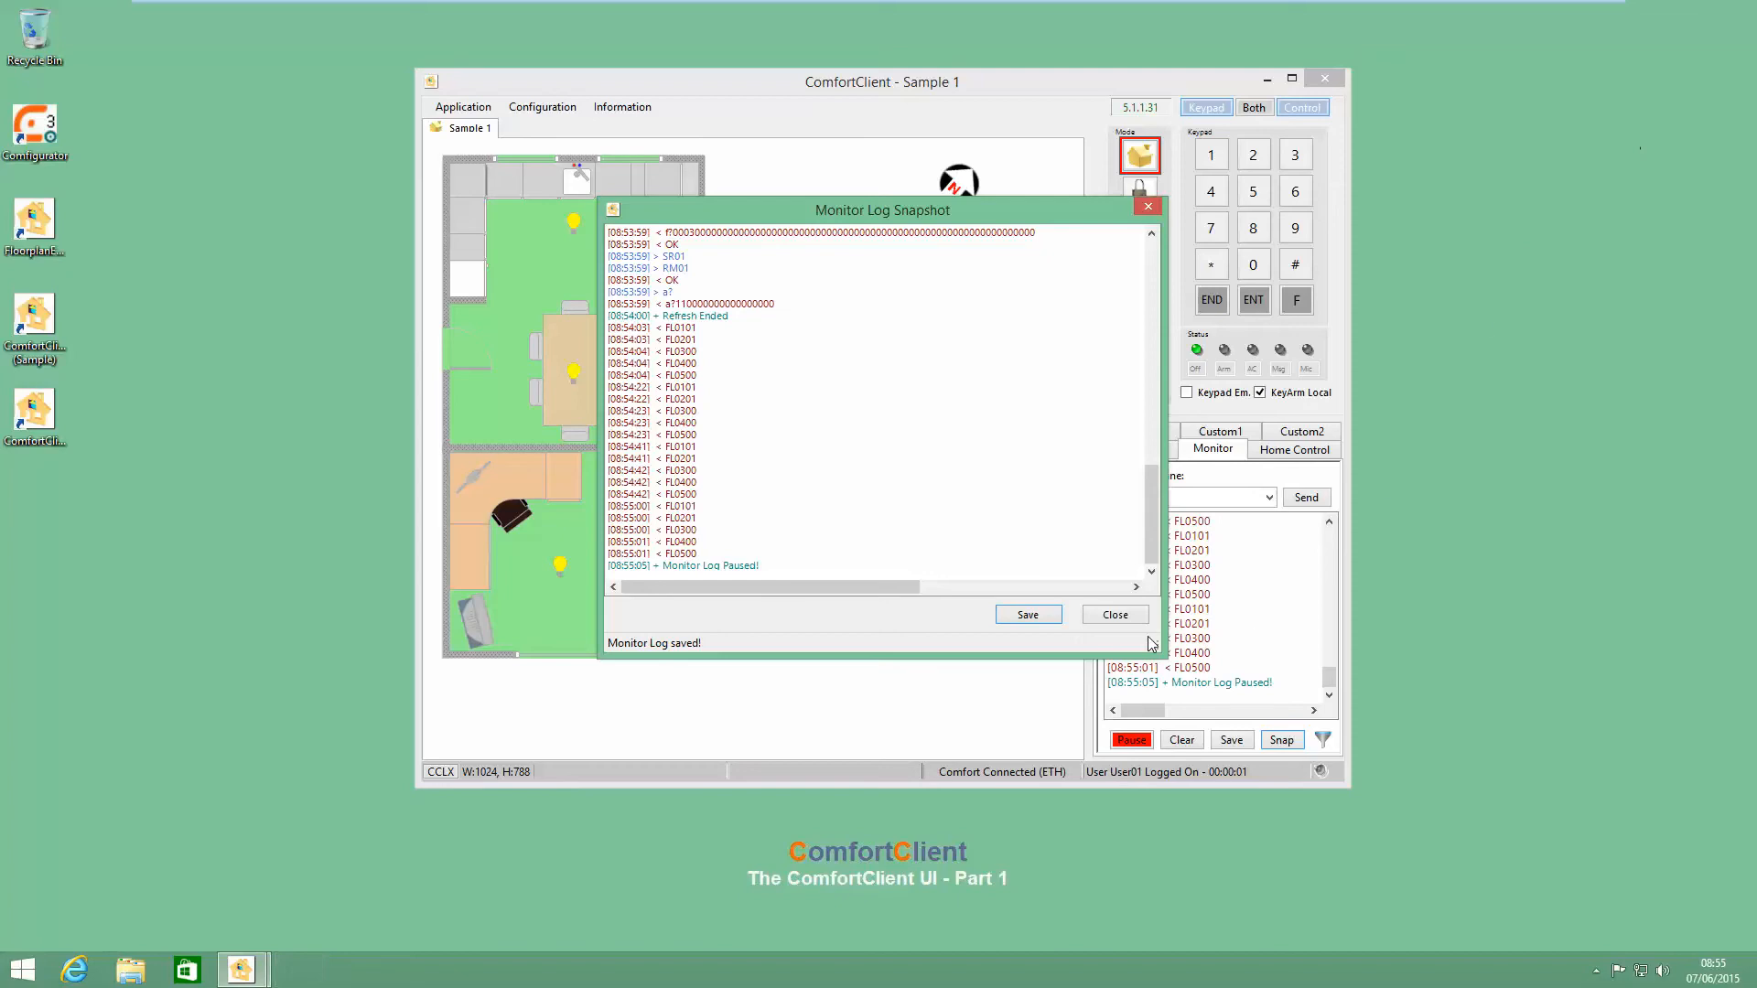
pyautogui.click(1120, 617)
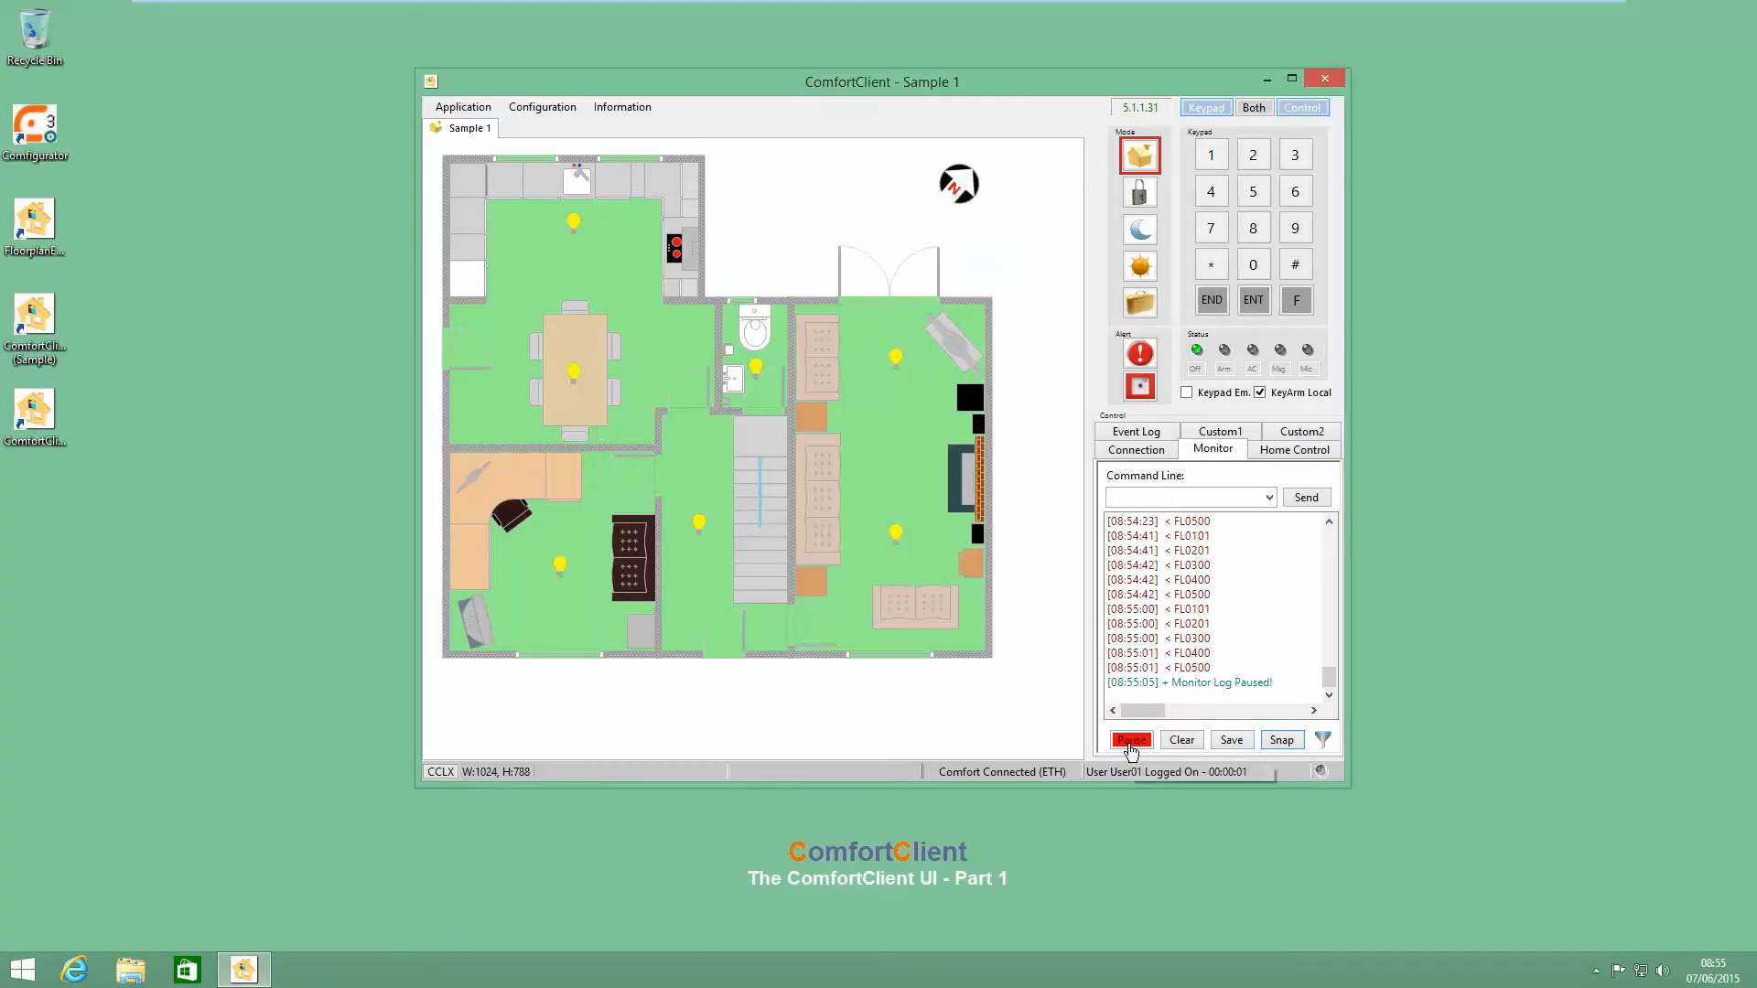
pyautogui.click(1132, 743)
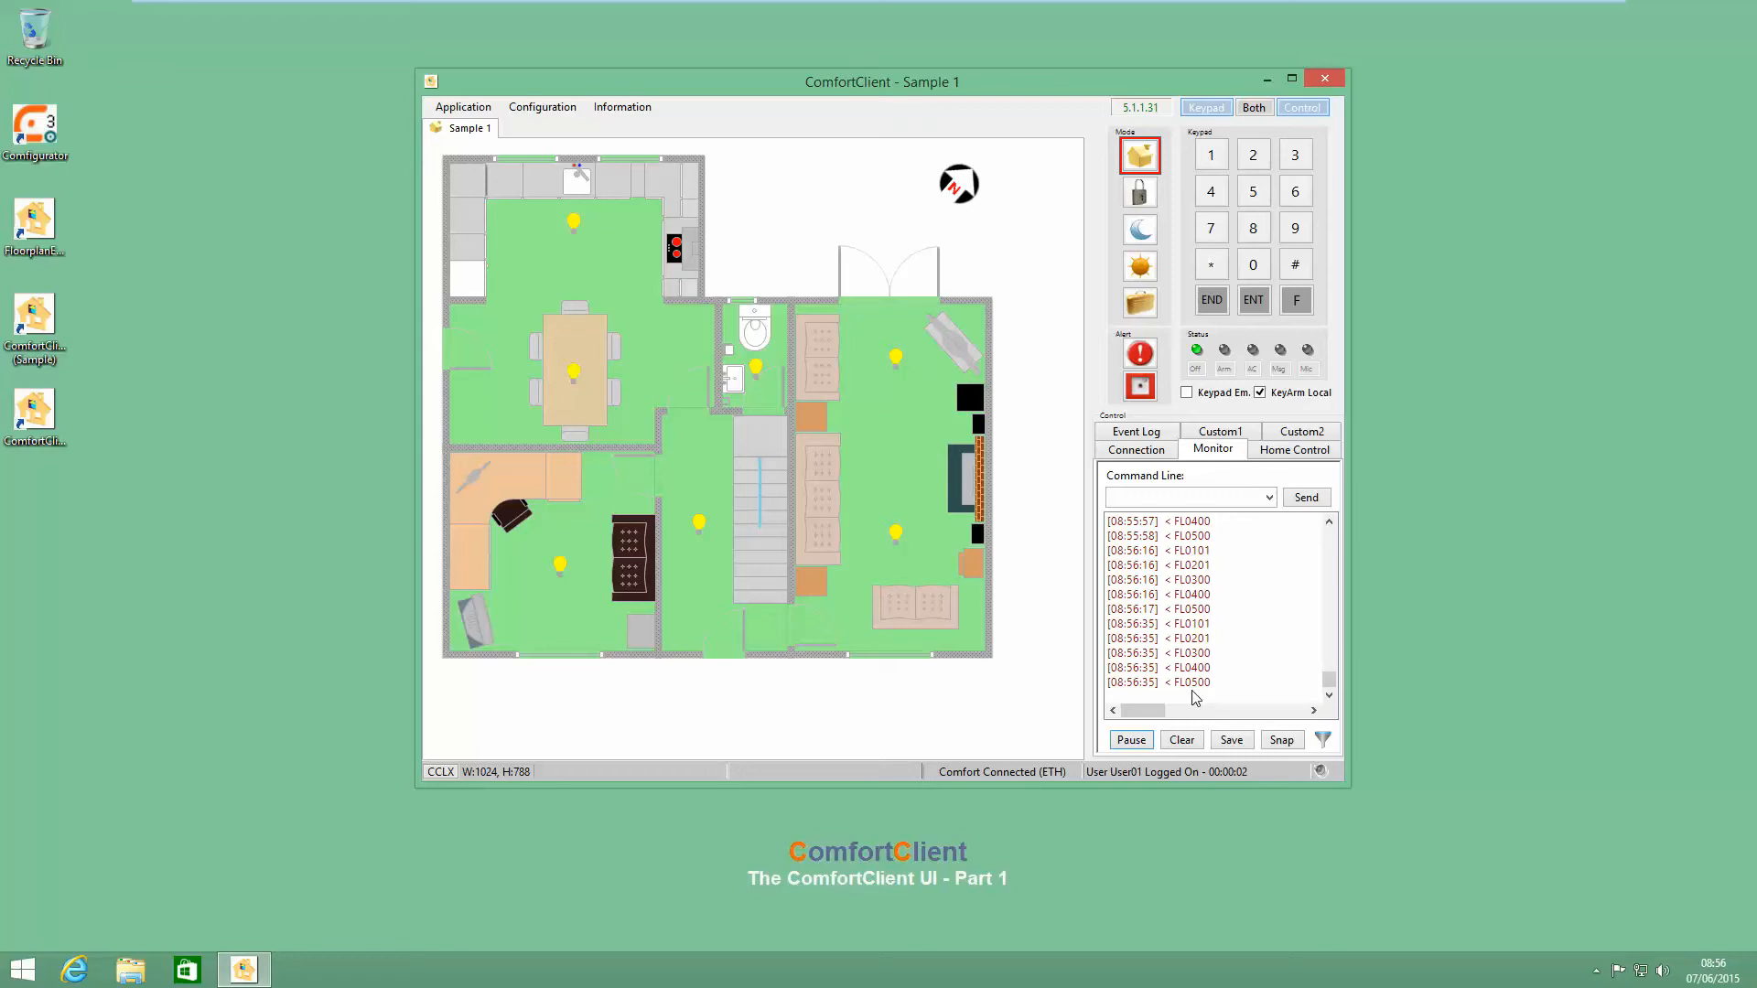
# Clear the monitor log and send a command to Comfort from the command line
pyautogui.click(1182, 741)
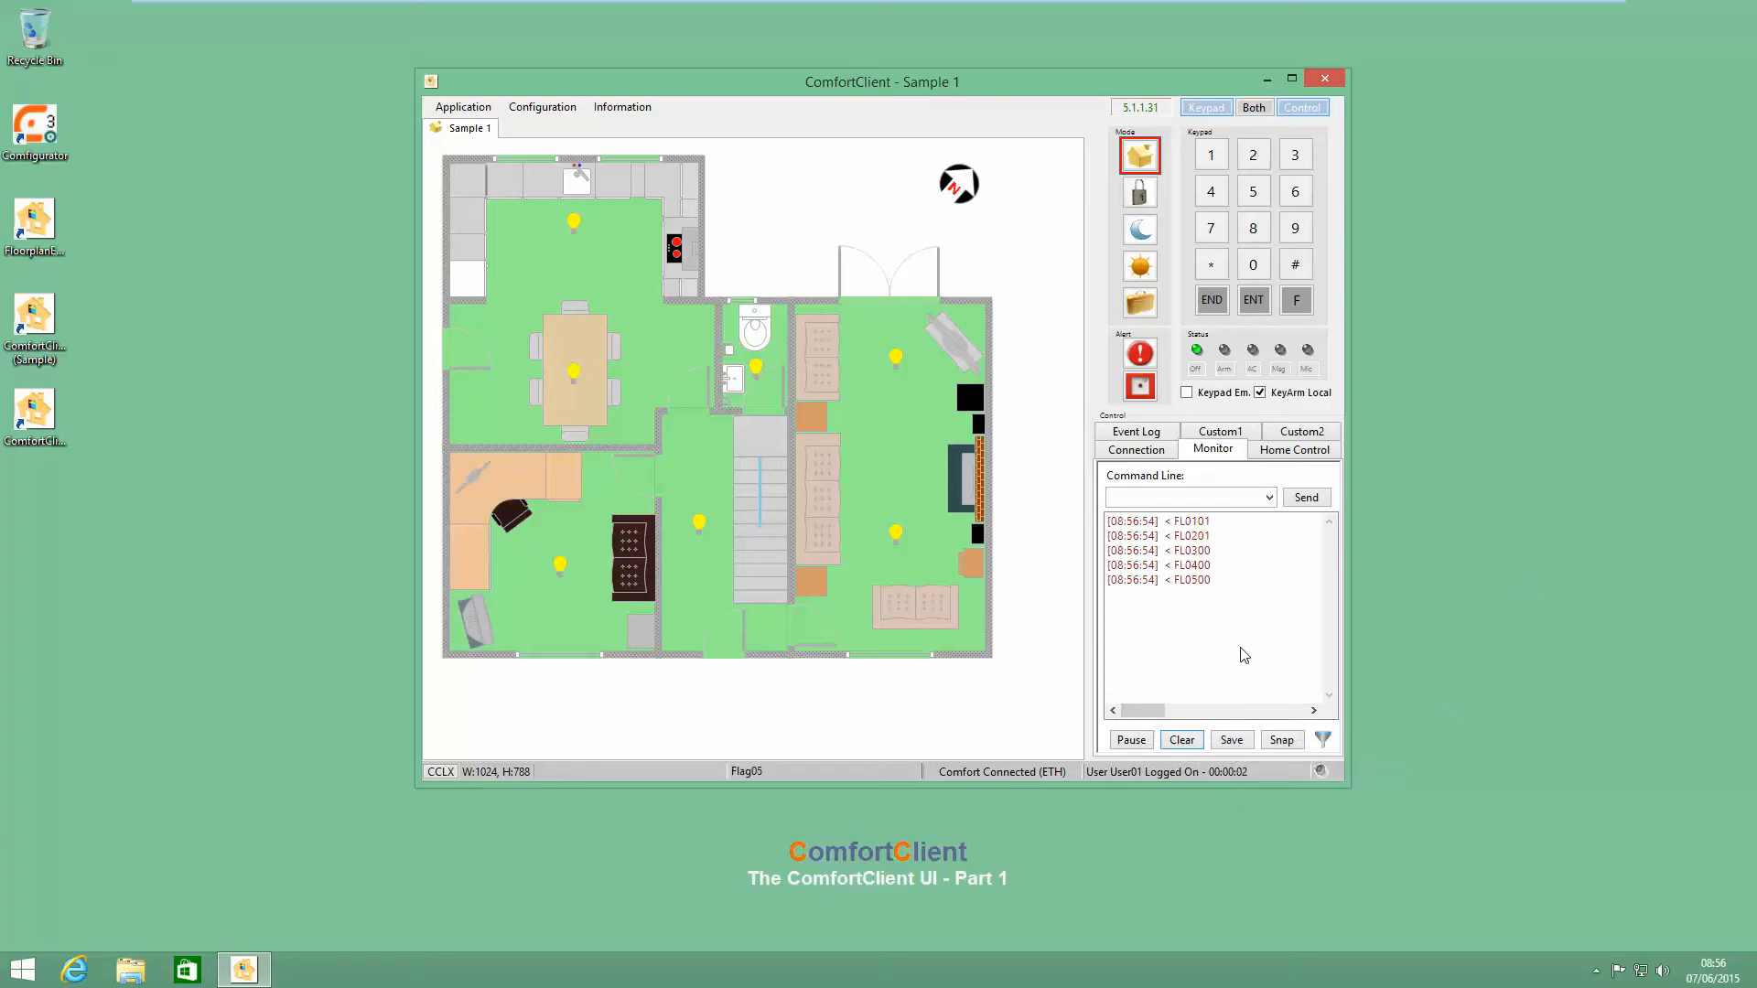
pyautogui.click(1160, 499)
pyautogui.press('Return')
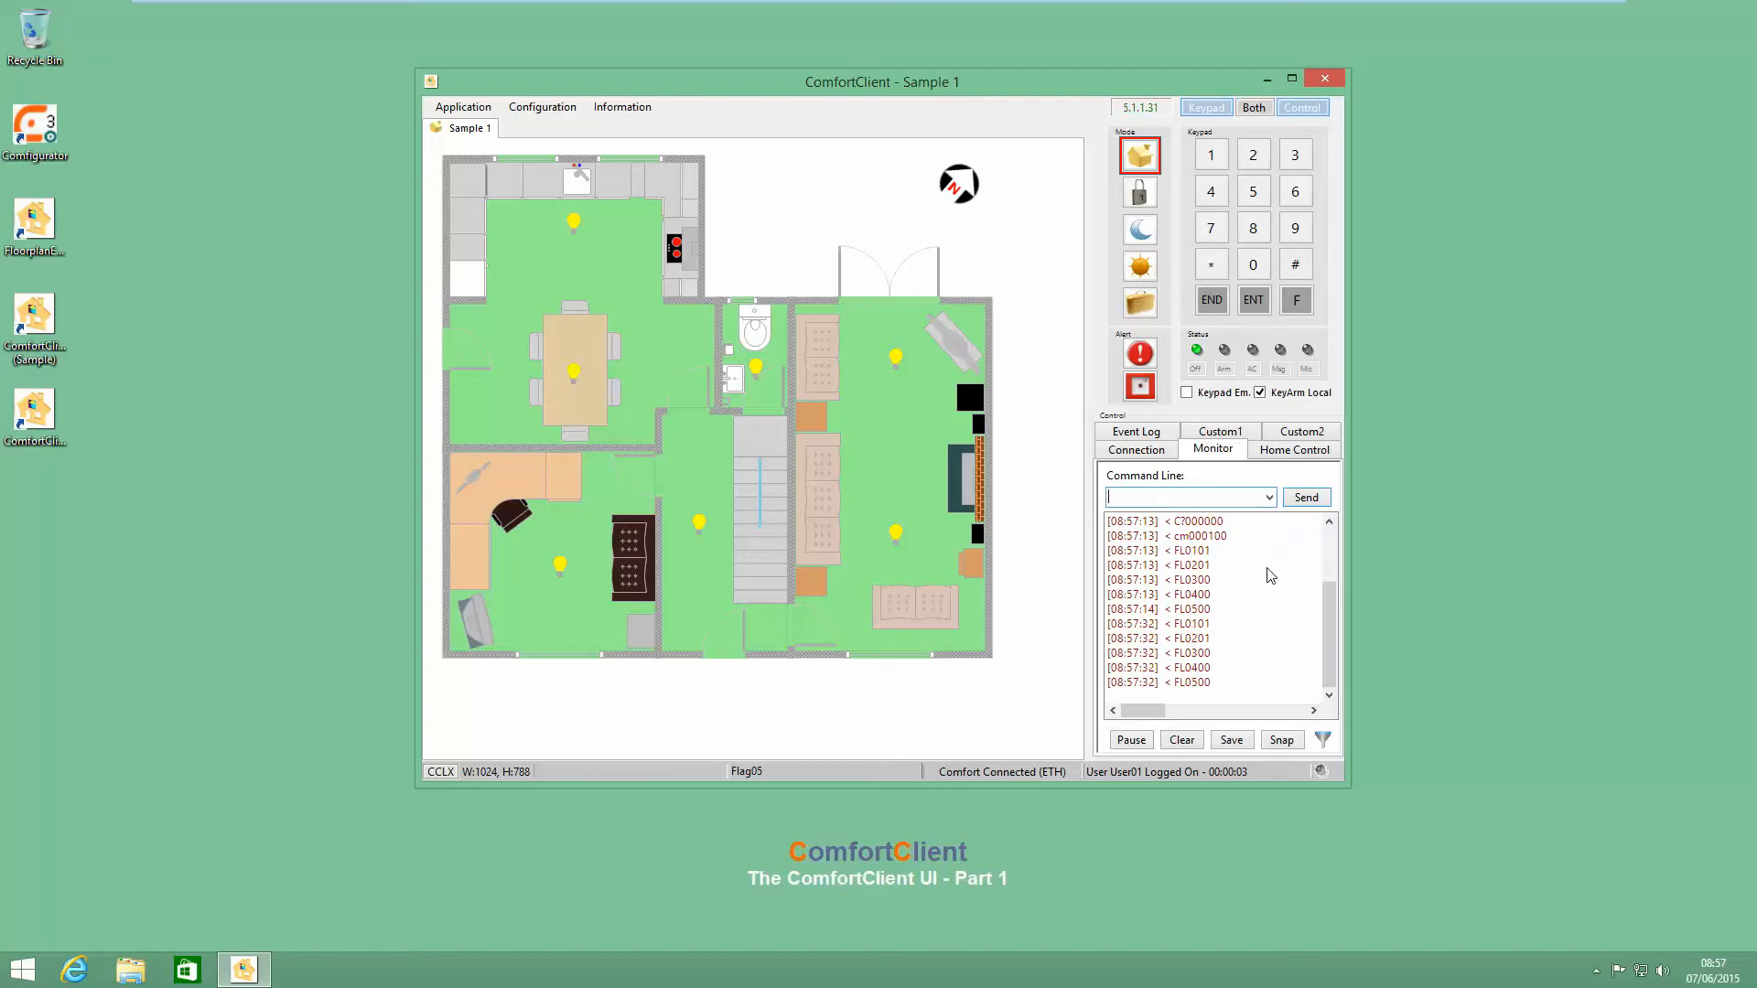
# Switch the command line to test-response mode, send the test response C?0000, and restore the normal command line
pyautogui.click(1293, 588)
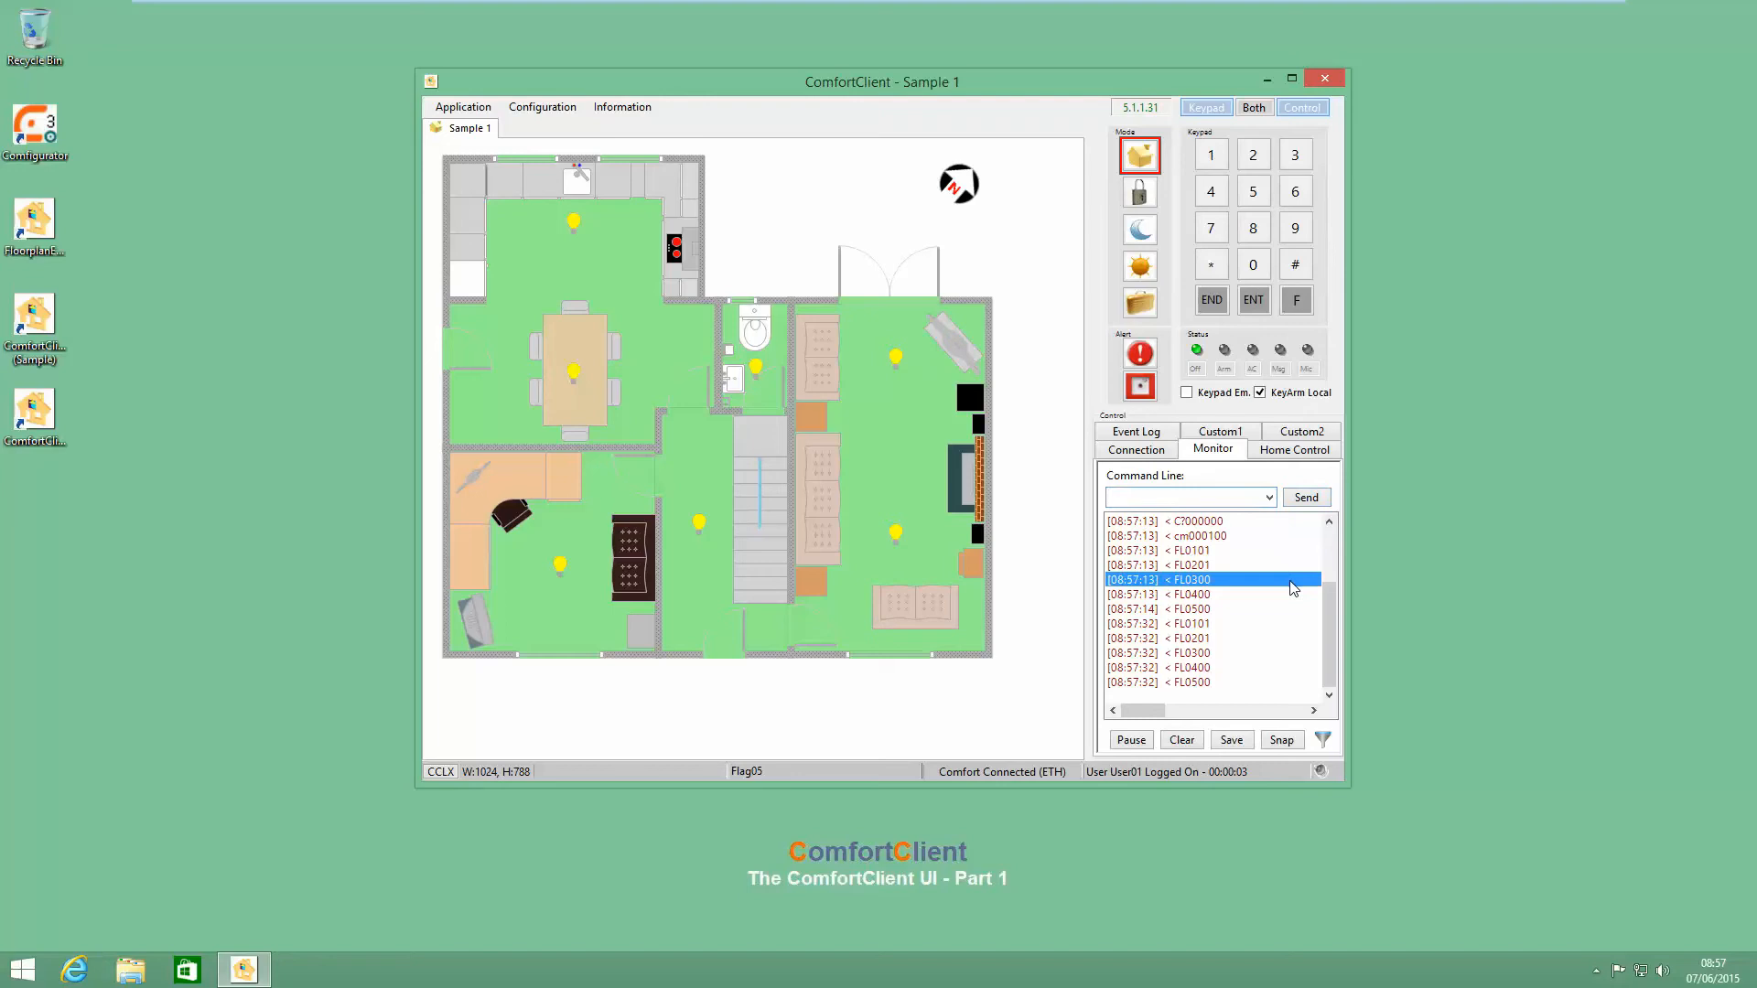
pyautogui.doubleClick(1293, 588)
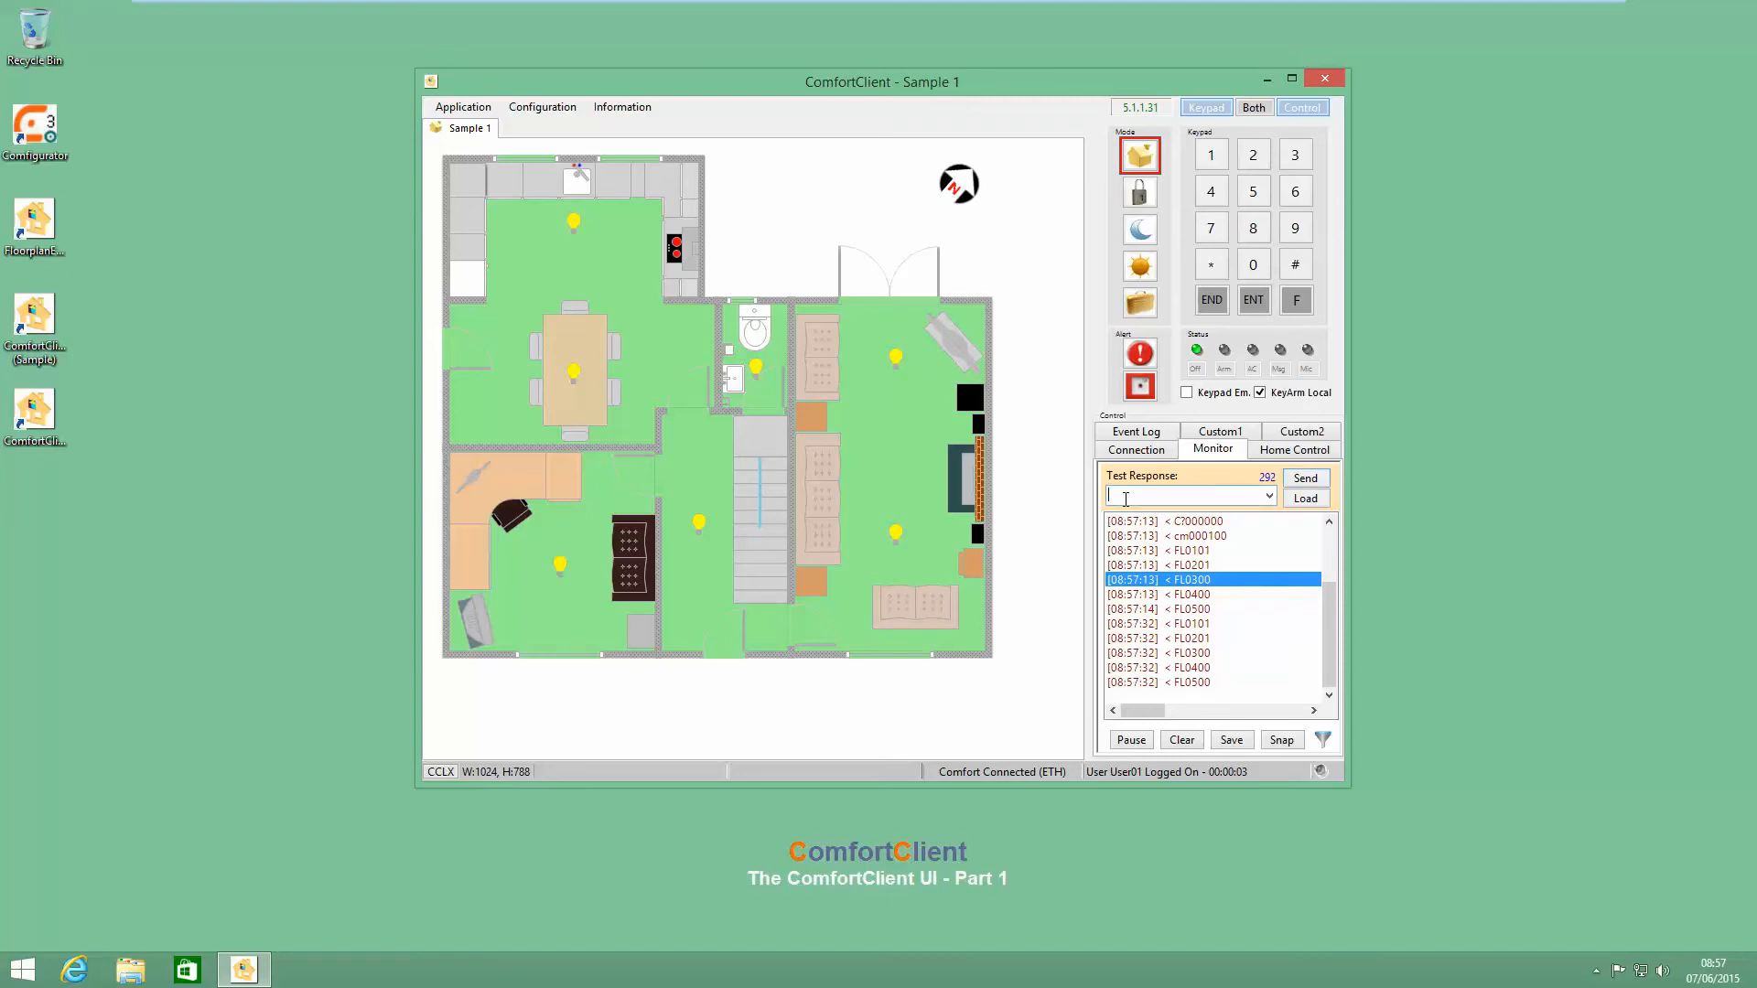
pyautogui.write('0000')
pyautogui.press('Return')
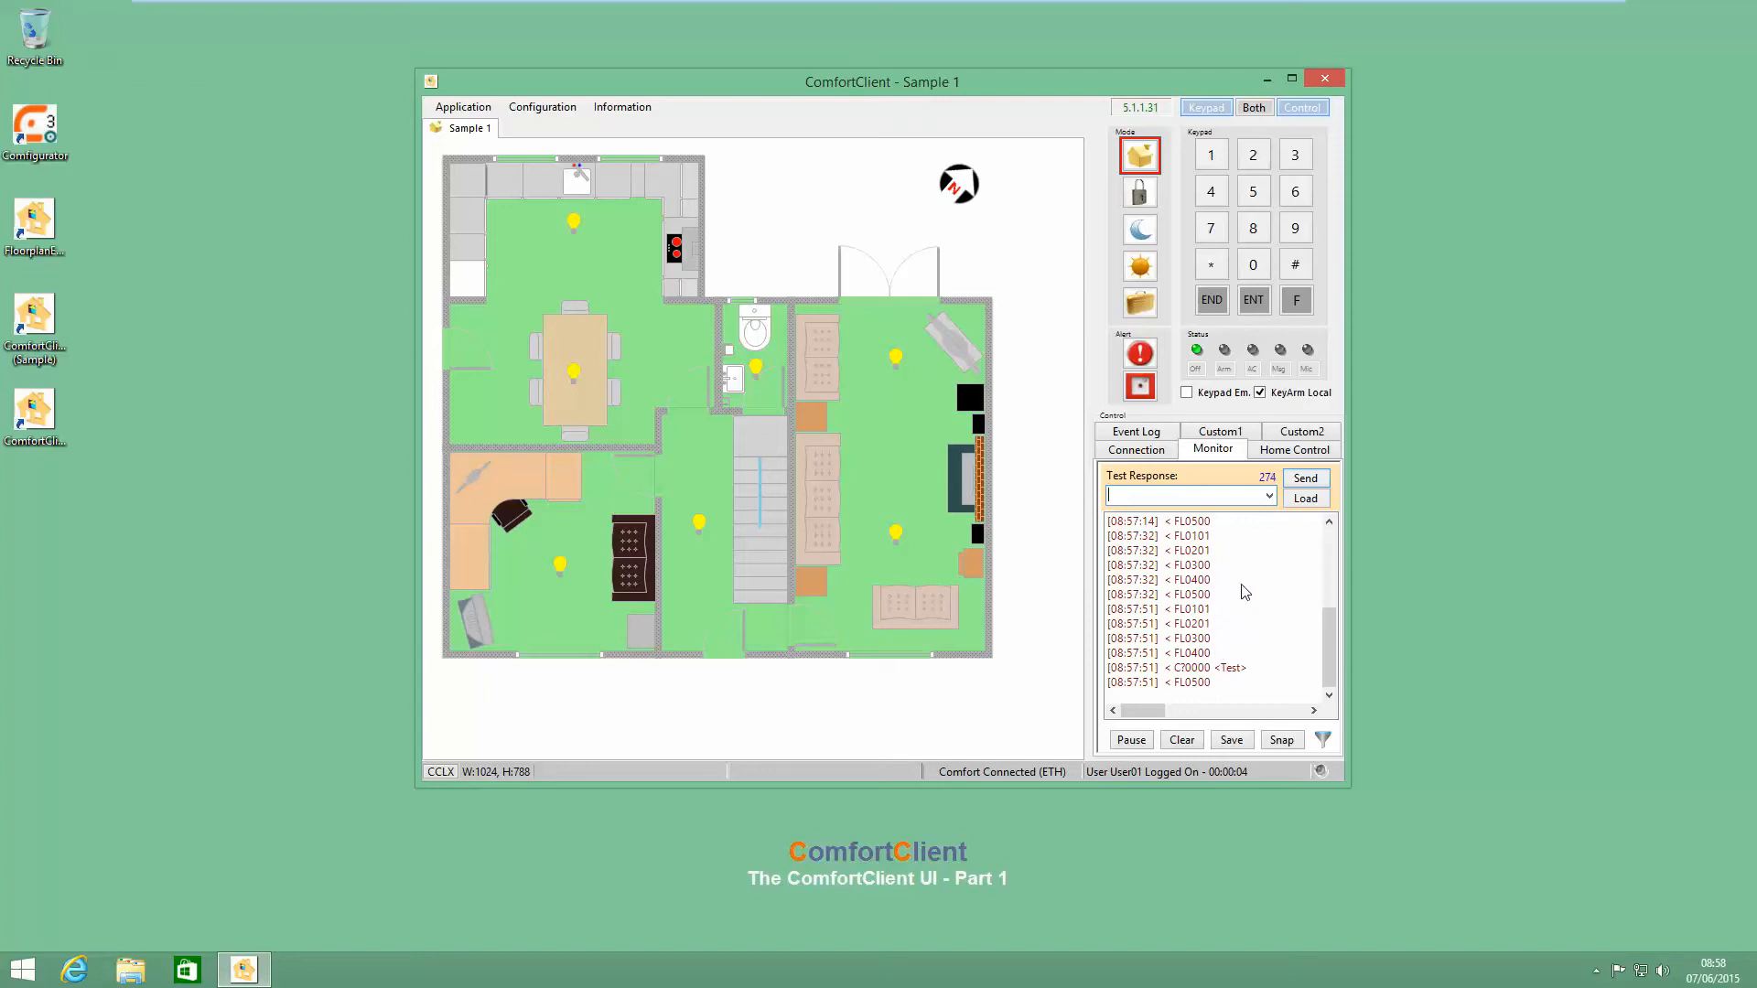
pyautogui.moveTo(1245, 592); pyautogui.dragTo(1250, 631)
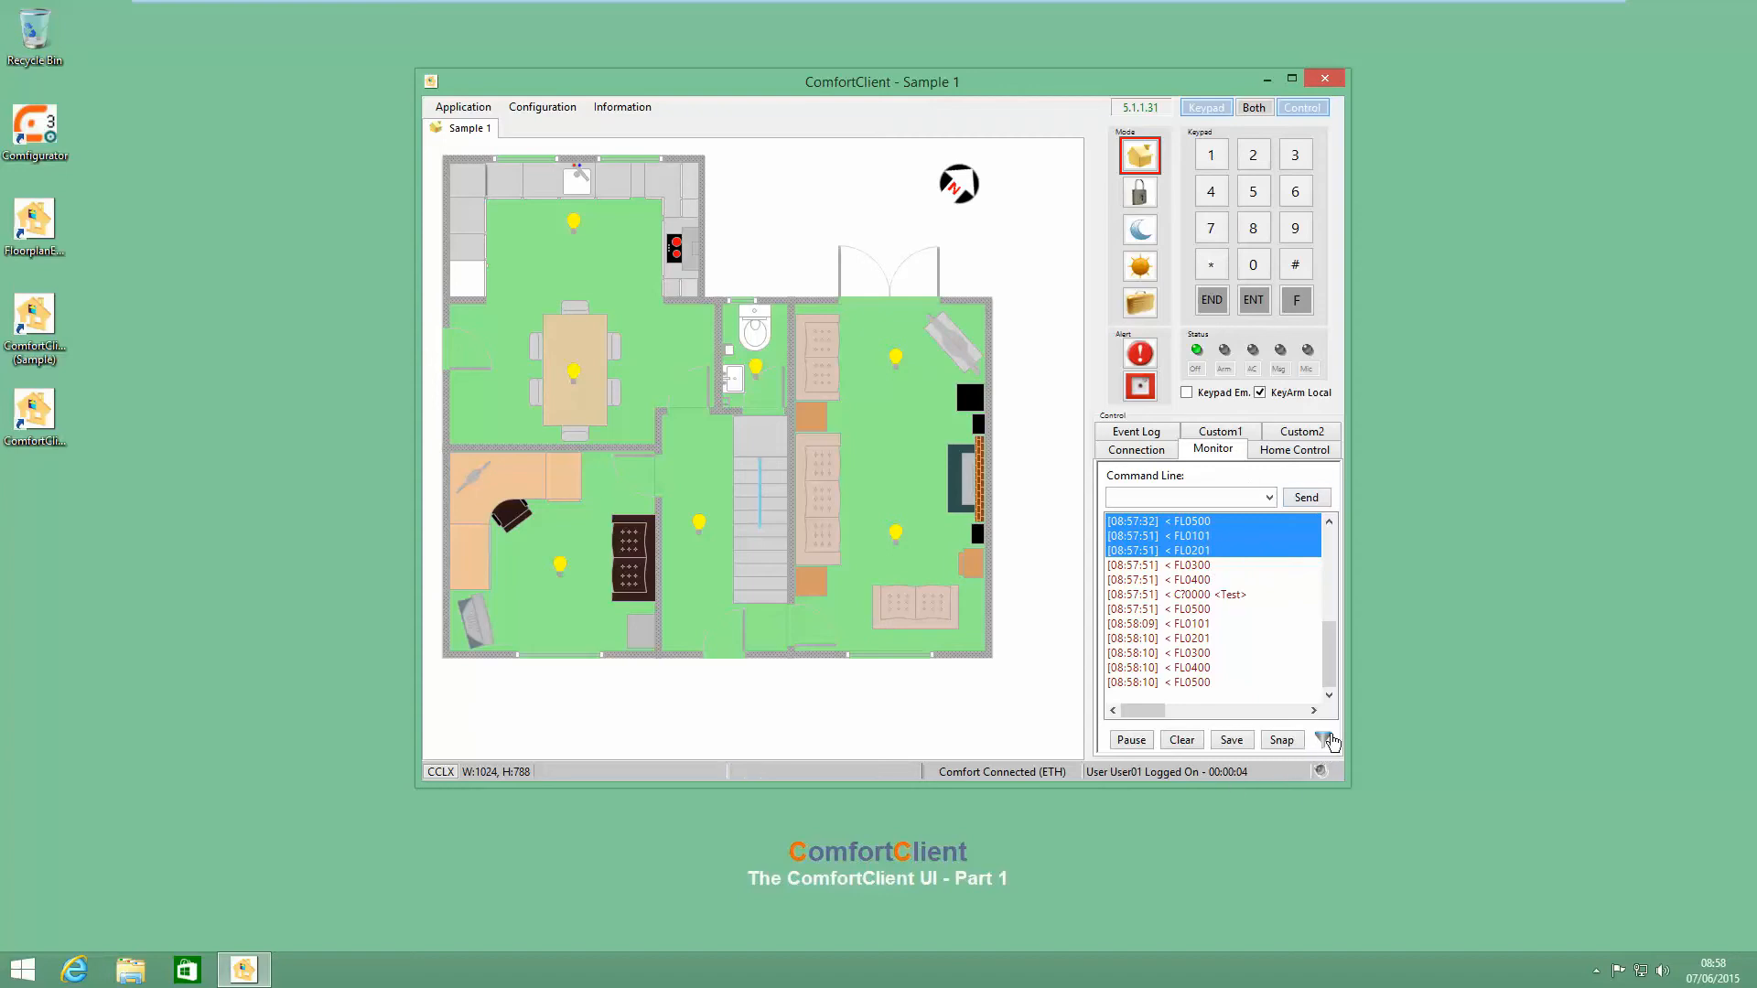
# Check which monitor filters are applied and open the Monitor/Logging Exclusions rules, moving the dialog clear of the log
pyautogui.moveTo(1330, 749)
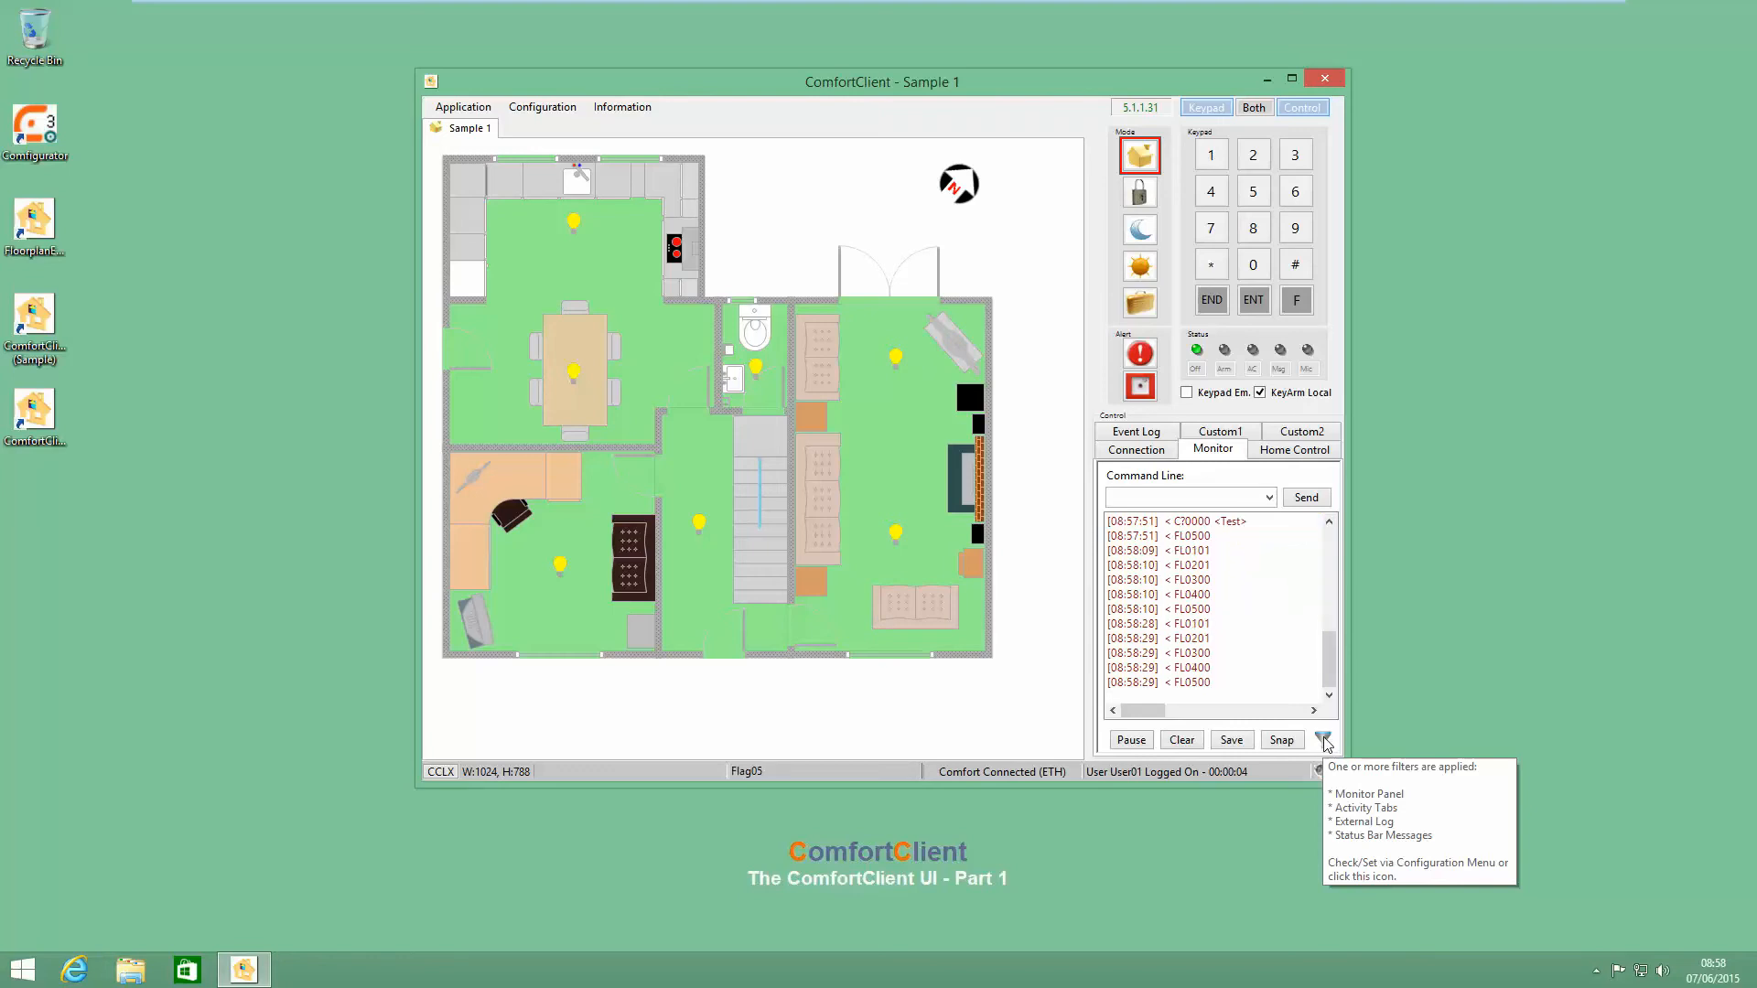
pyautogui.click(1323, 739)
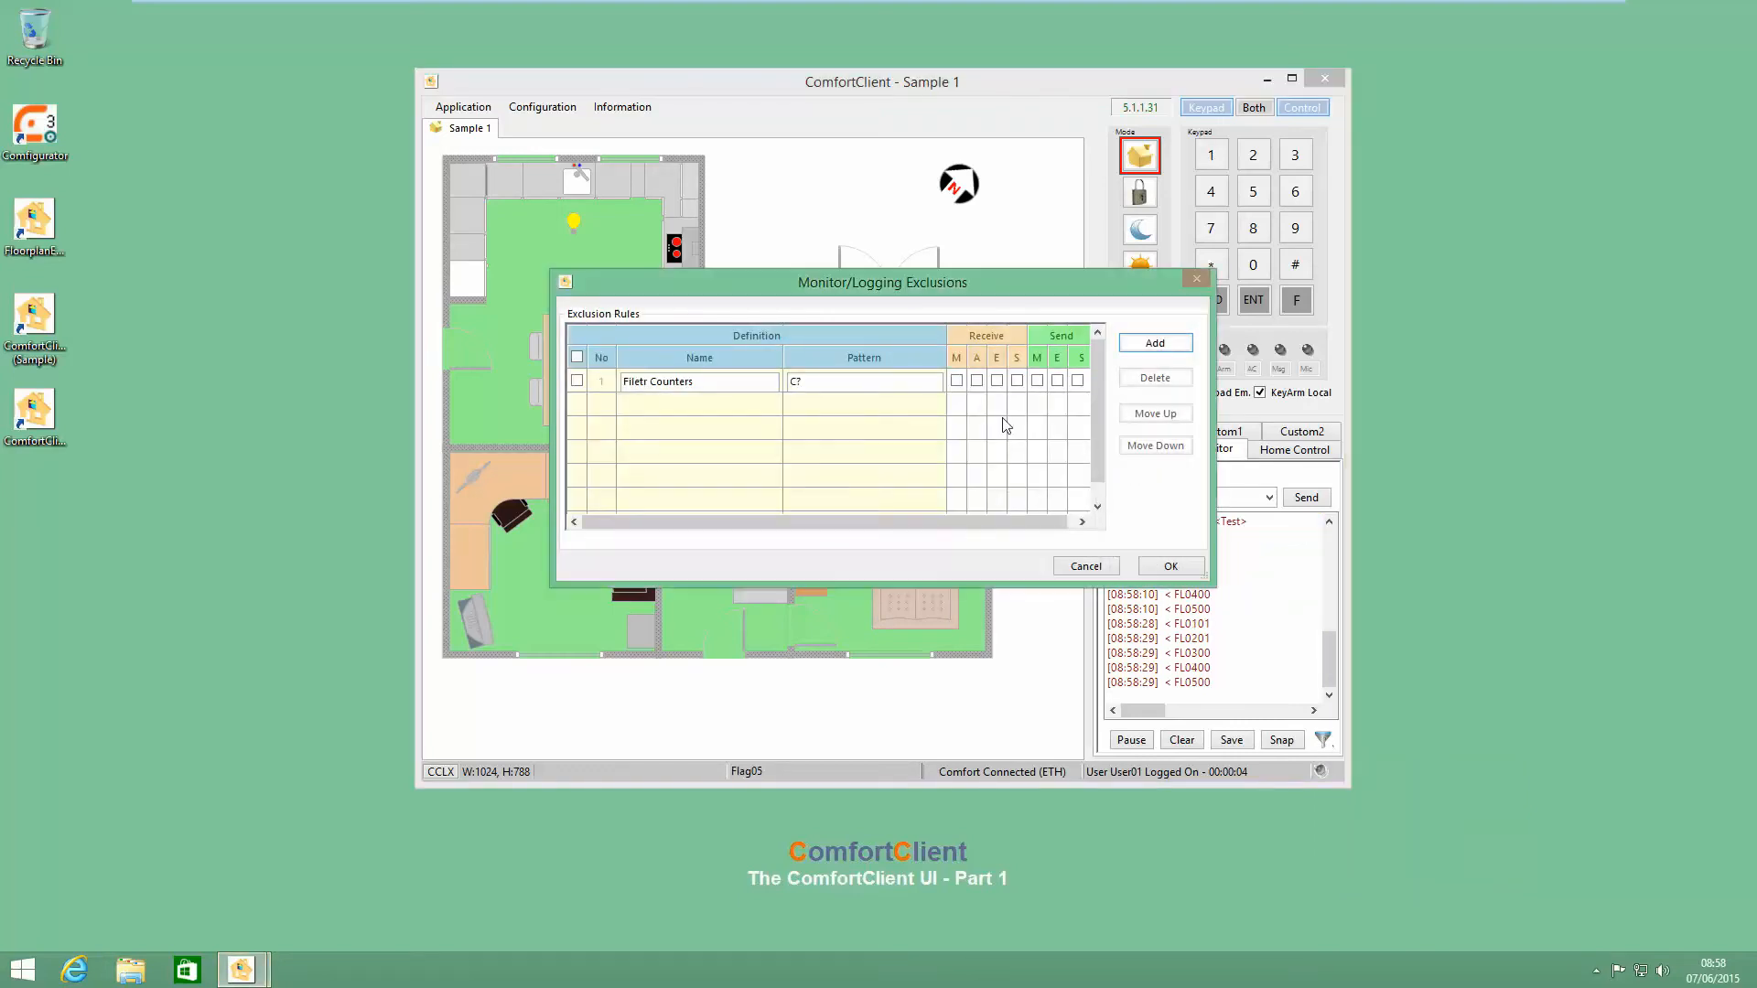
pyautogui.moveTo(894, 288); pyautogui.dragTo(964, 276)
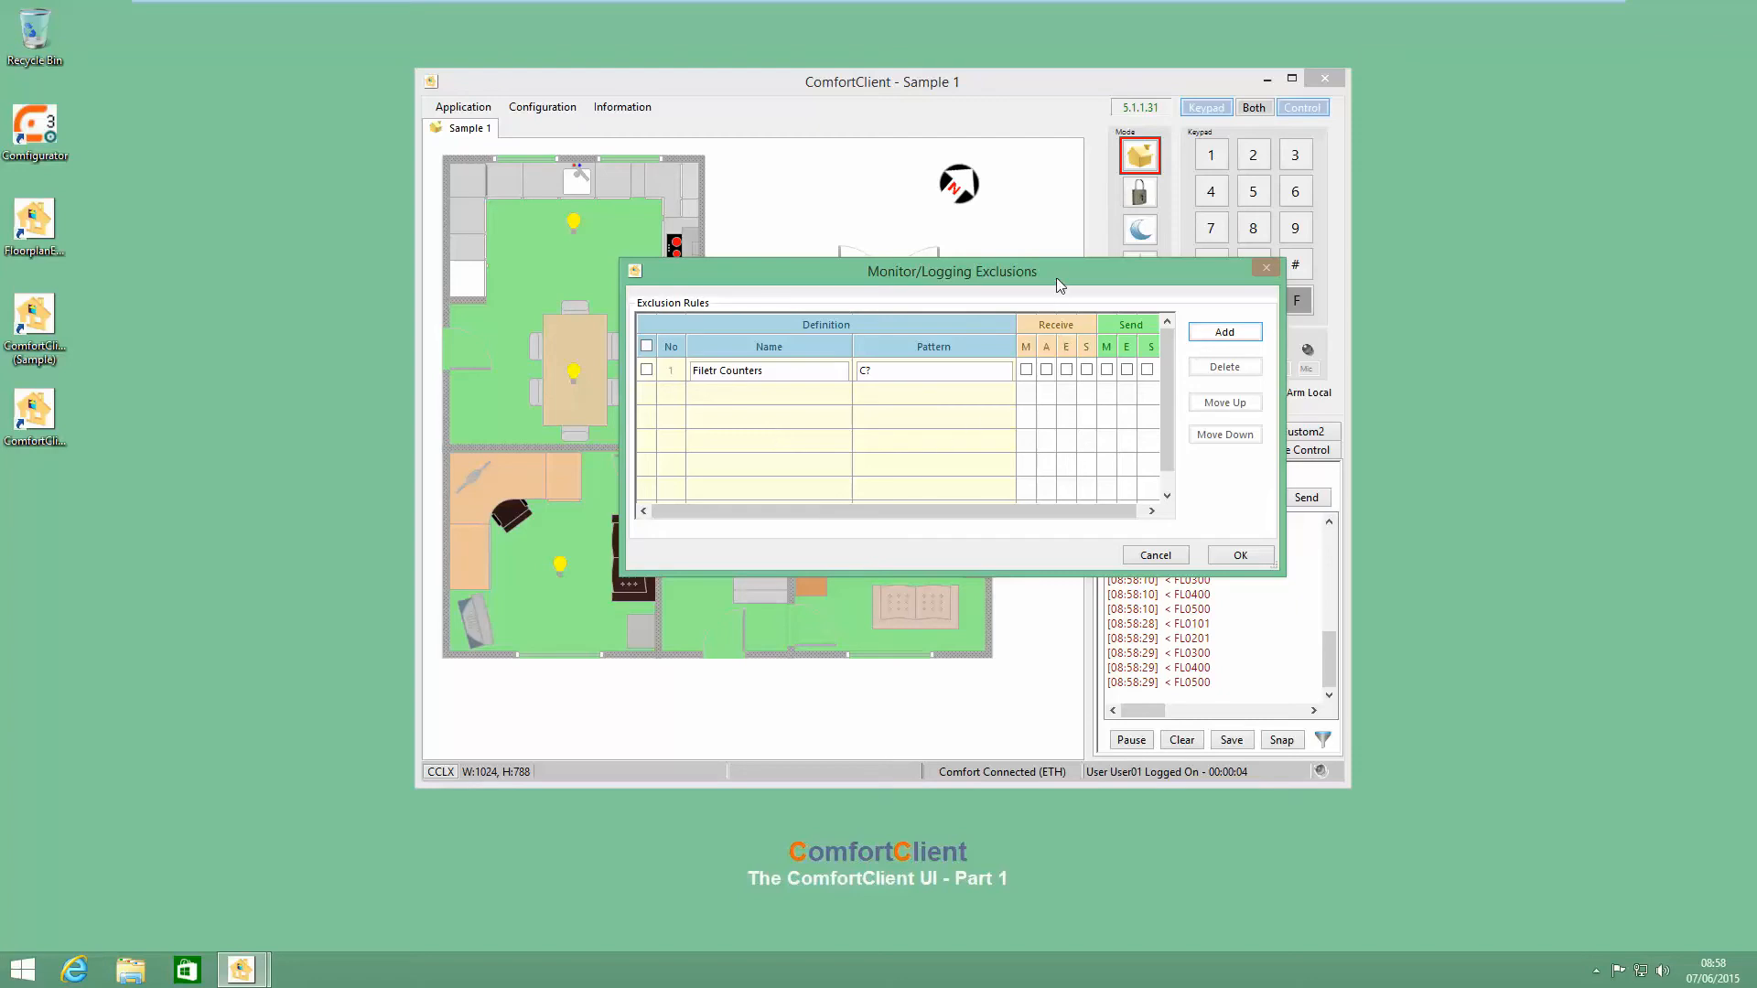
pyautogui.moveTo(1056, 280); pyautogui.dragTo(1007, 231)
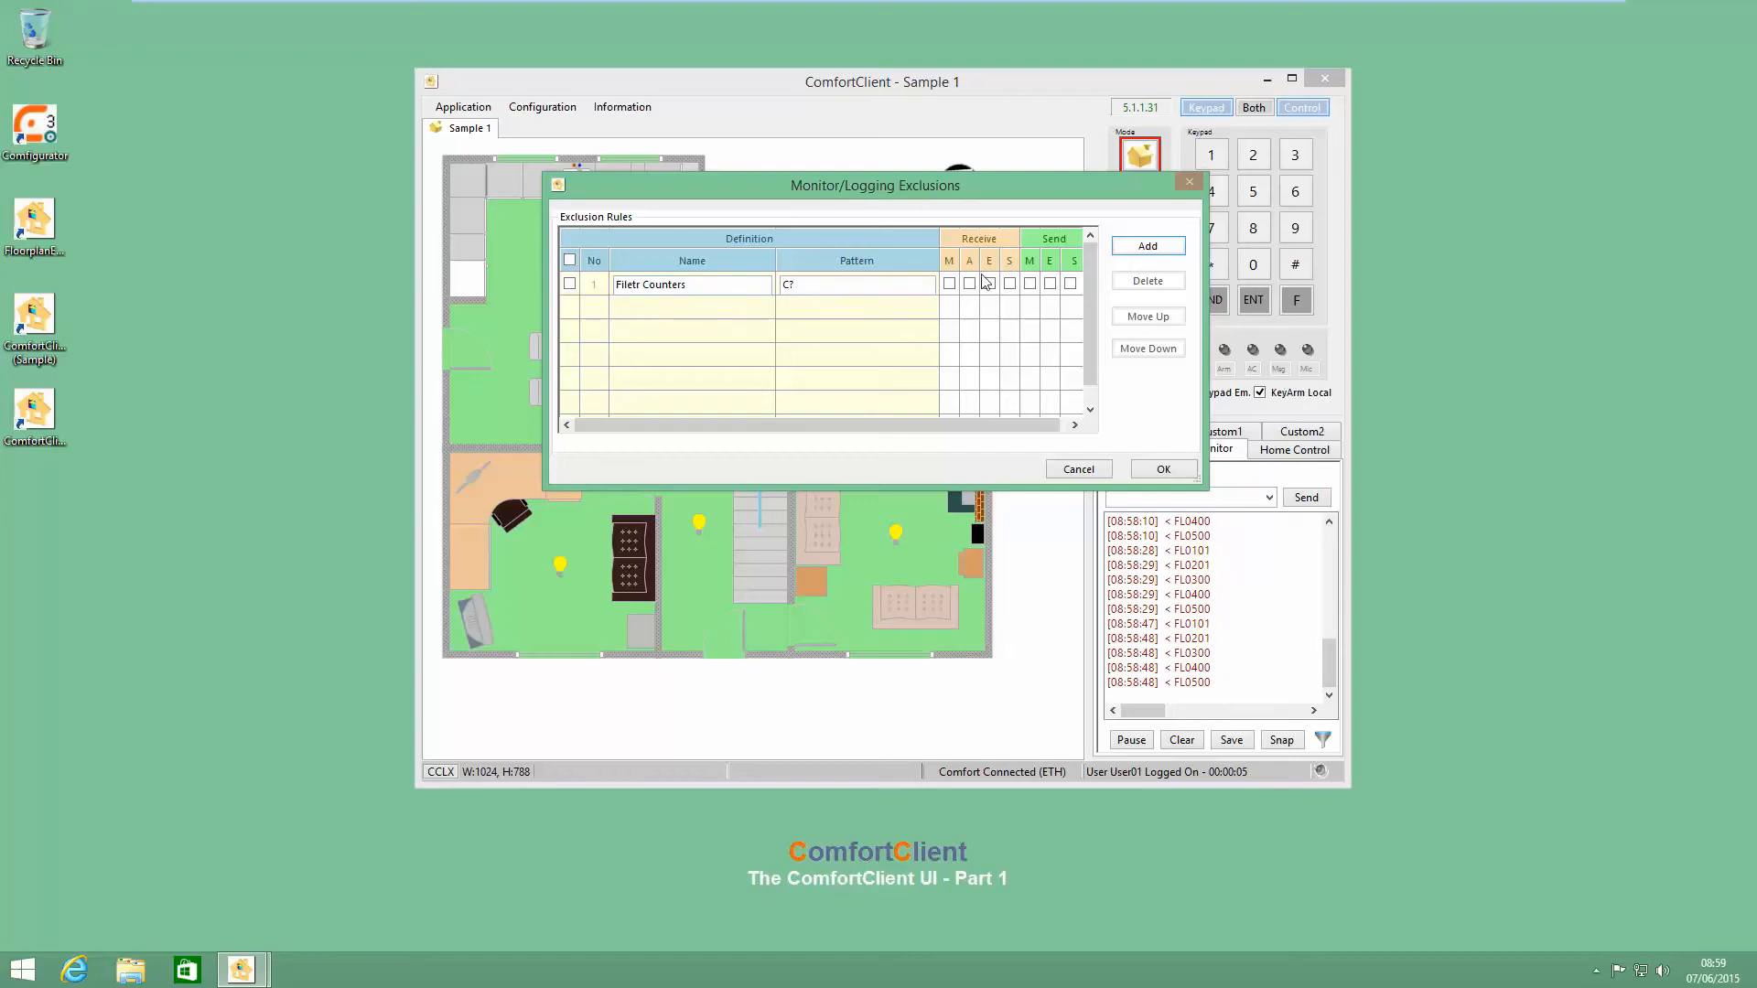
# Add an exclusion rule named Filter flag03 with pattern FL03, applied to Monitor on receive and send and to External Log on receive
pyautogui.click(1146, 246)
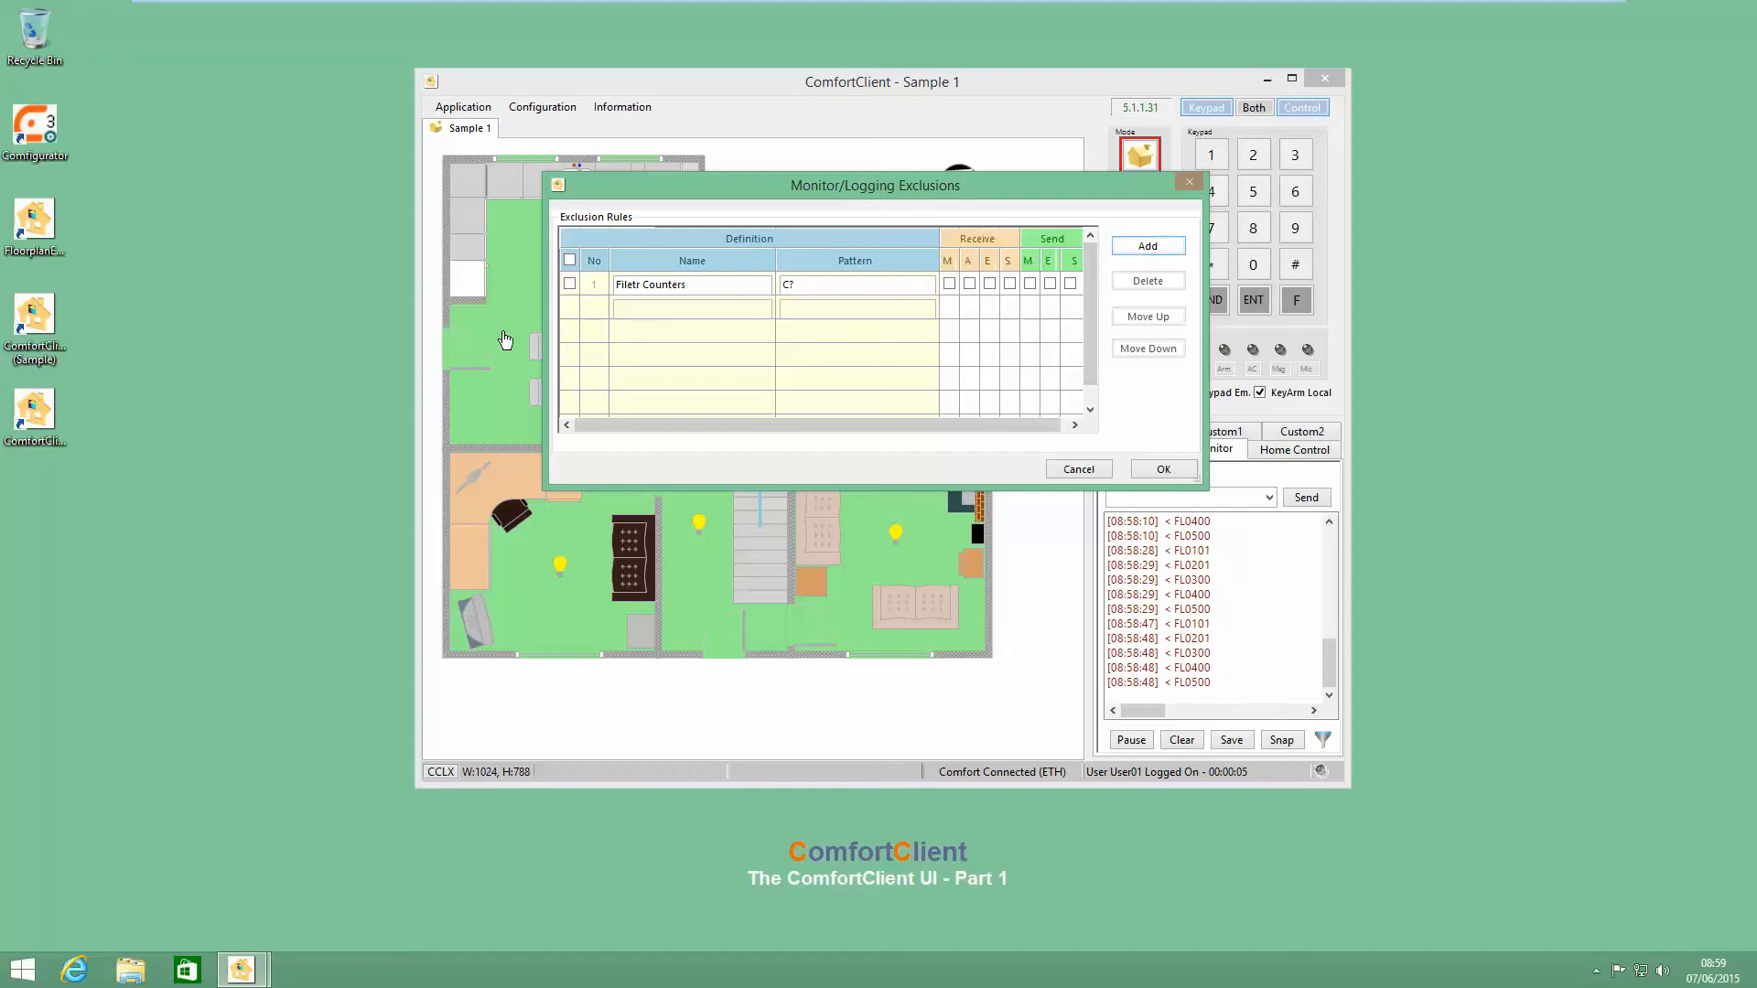
pyautogui.click(649, 311)
pyautogui.write('Fil')
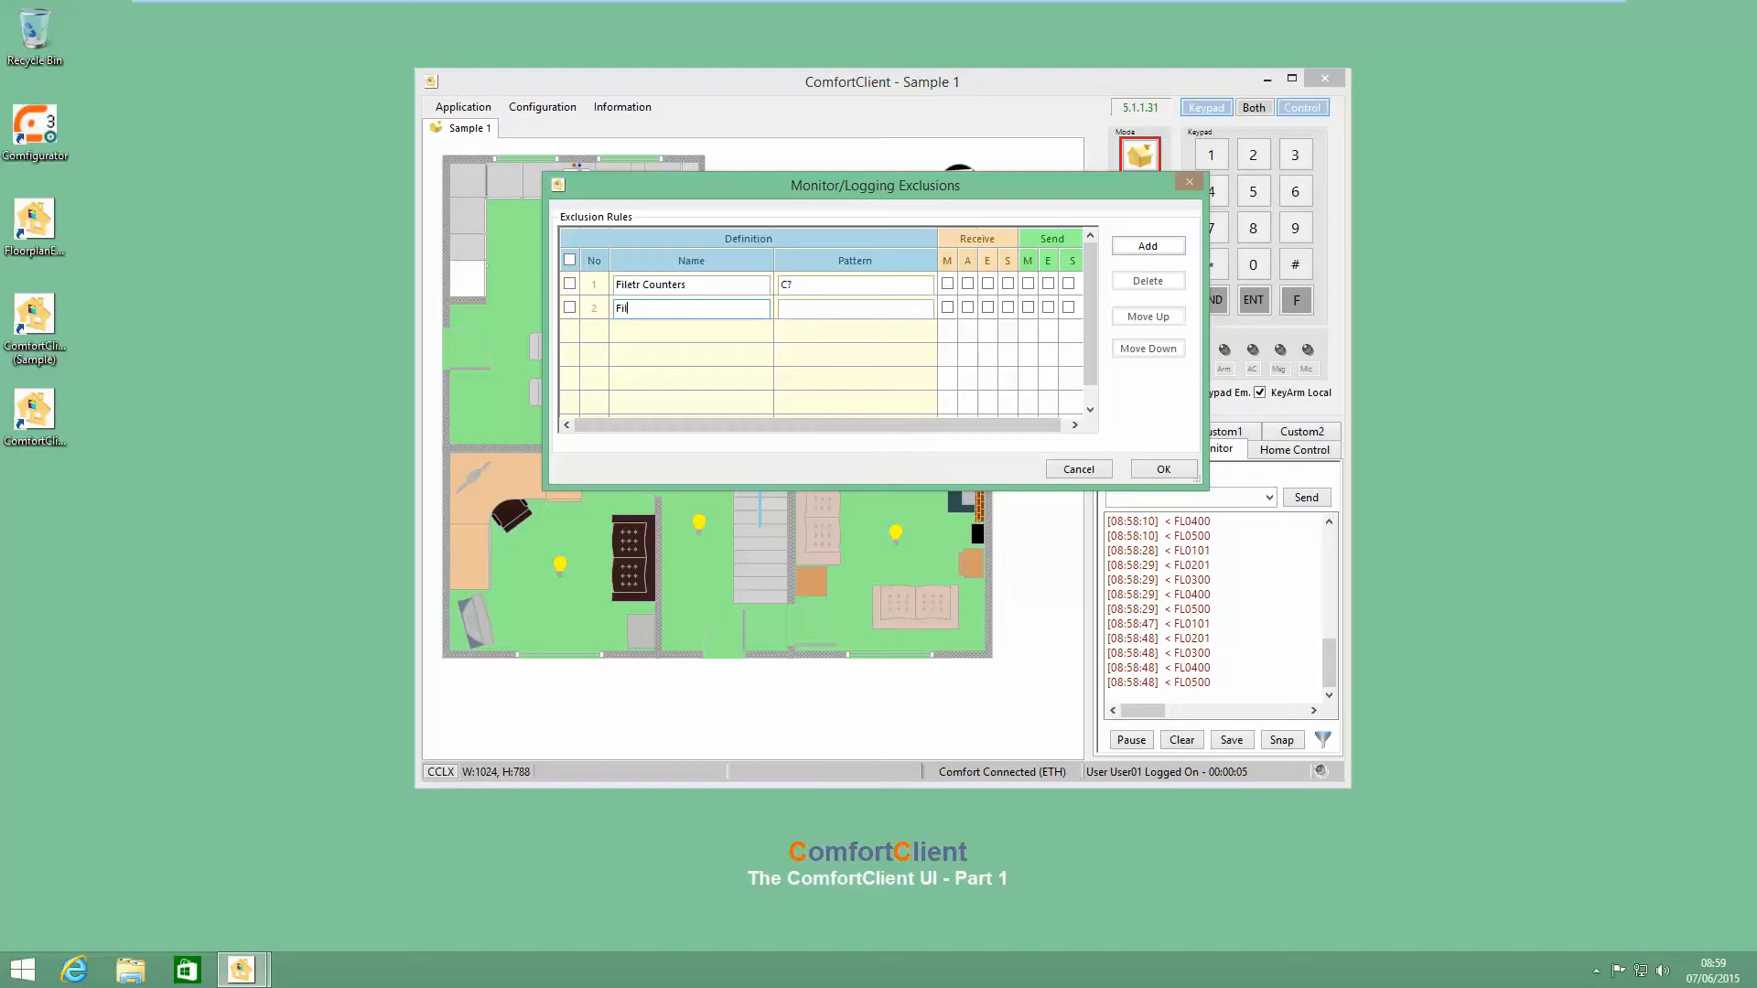
pyautogui.write('ter flag03')
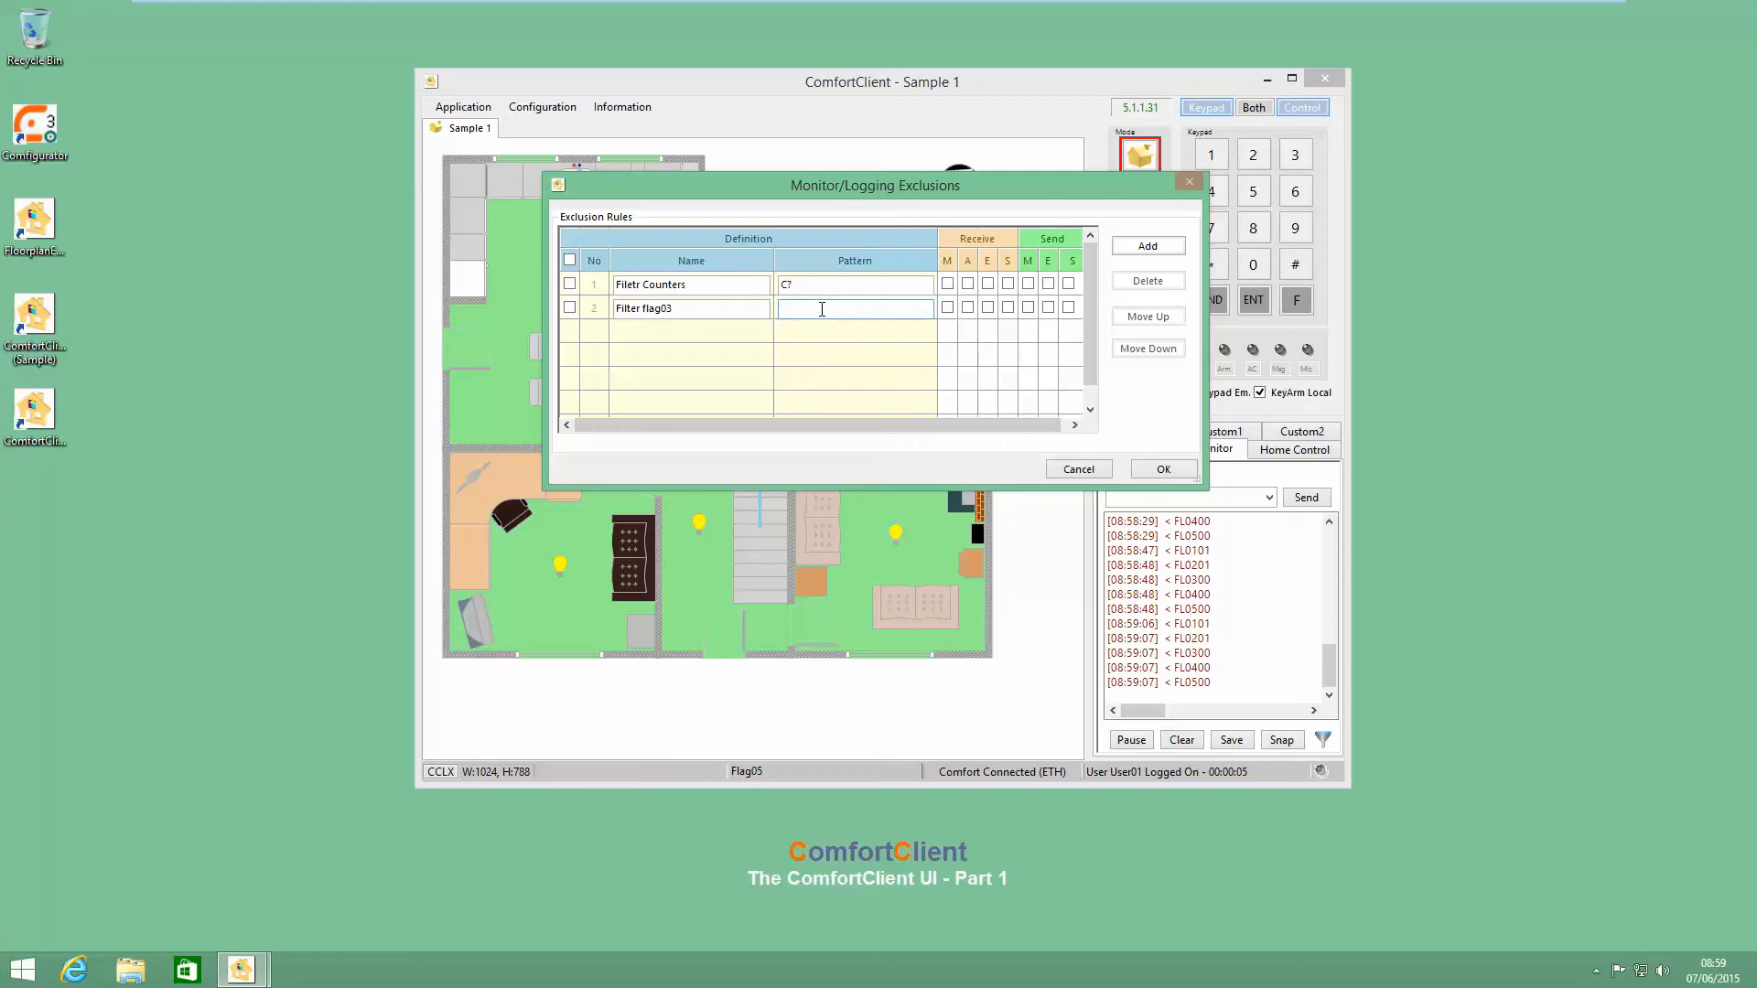
pyautogui.write('FL03')
pyautogui.click(947, 309)
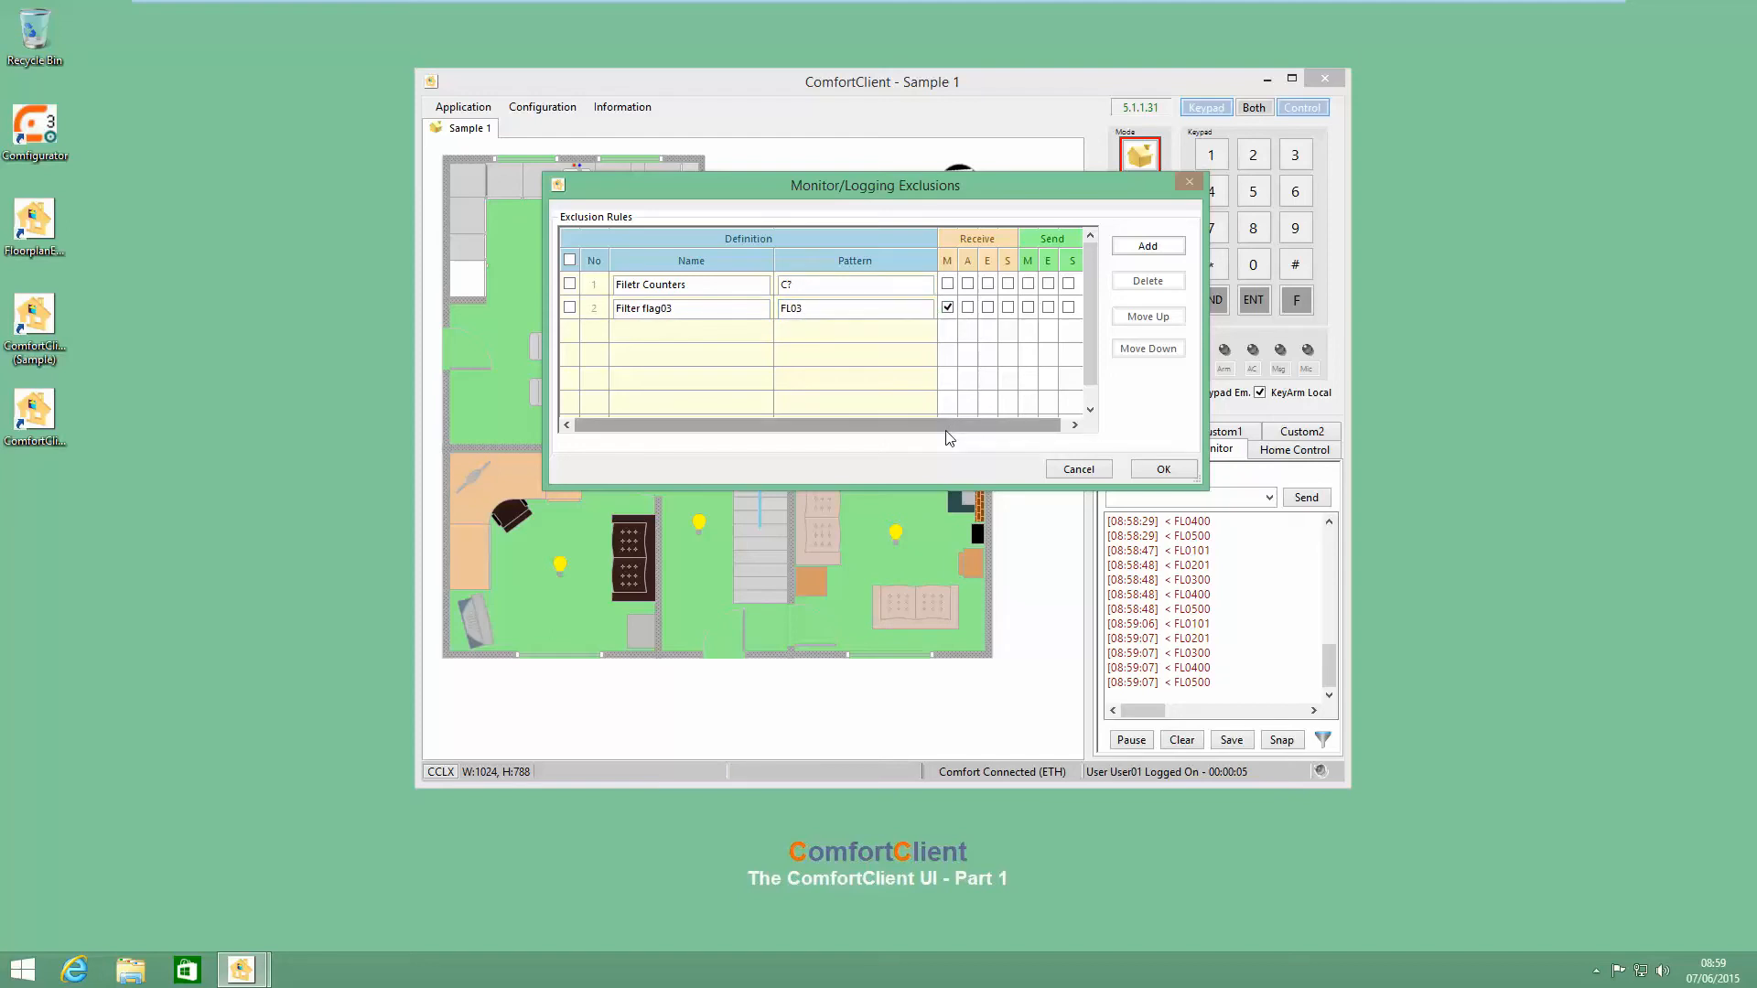
pyautogui.click(1029, 309)
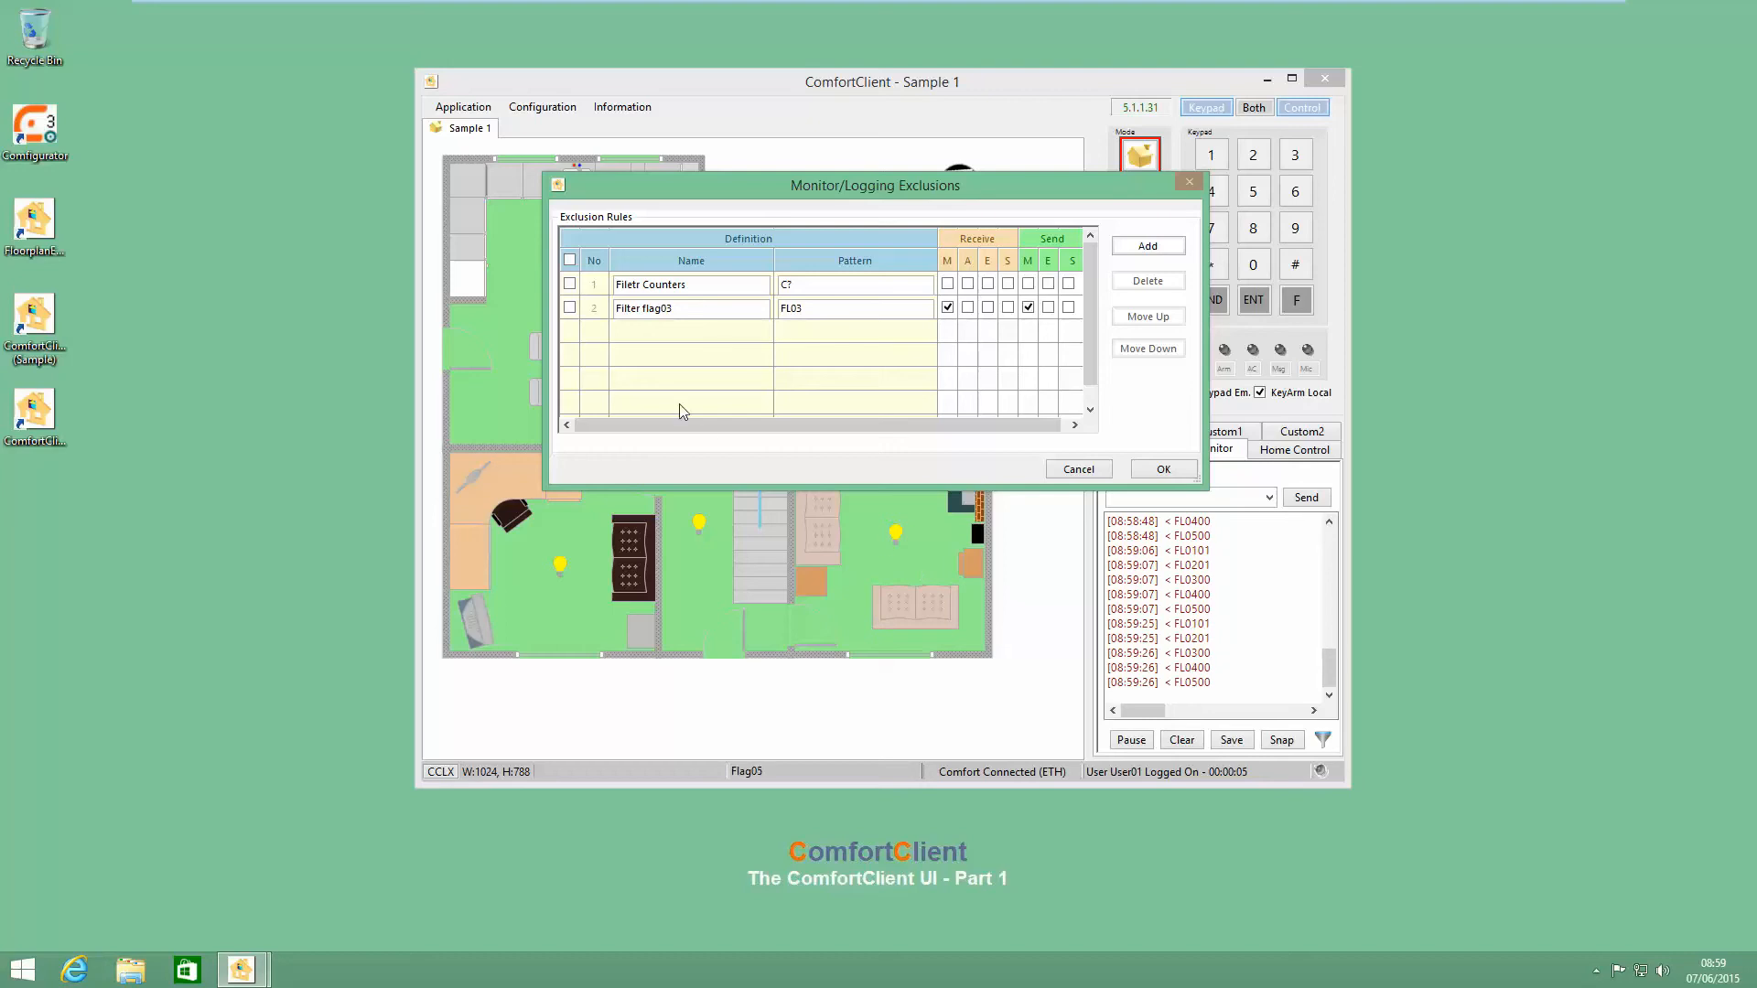
pyautogui.moveTo(937, 185); pyautogui.dragTo(1034, 211)
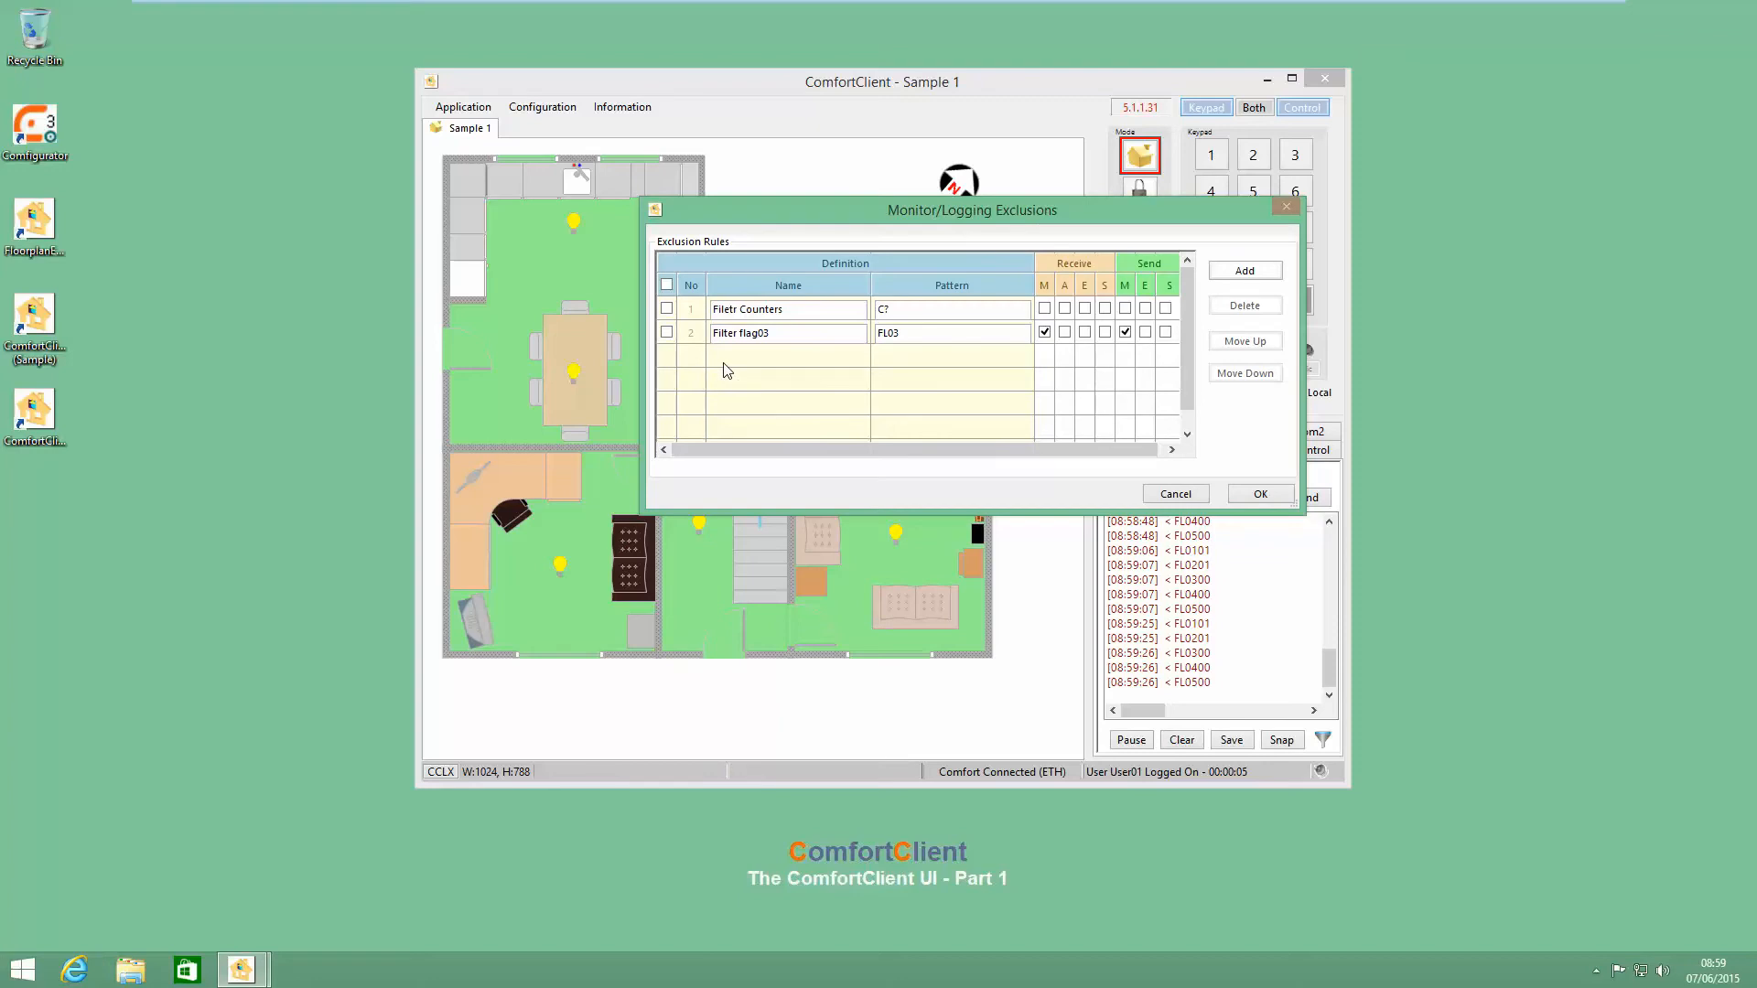
pyautogui.click(1085, 332)
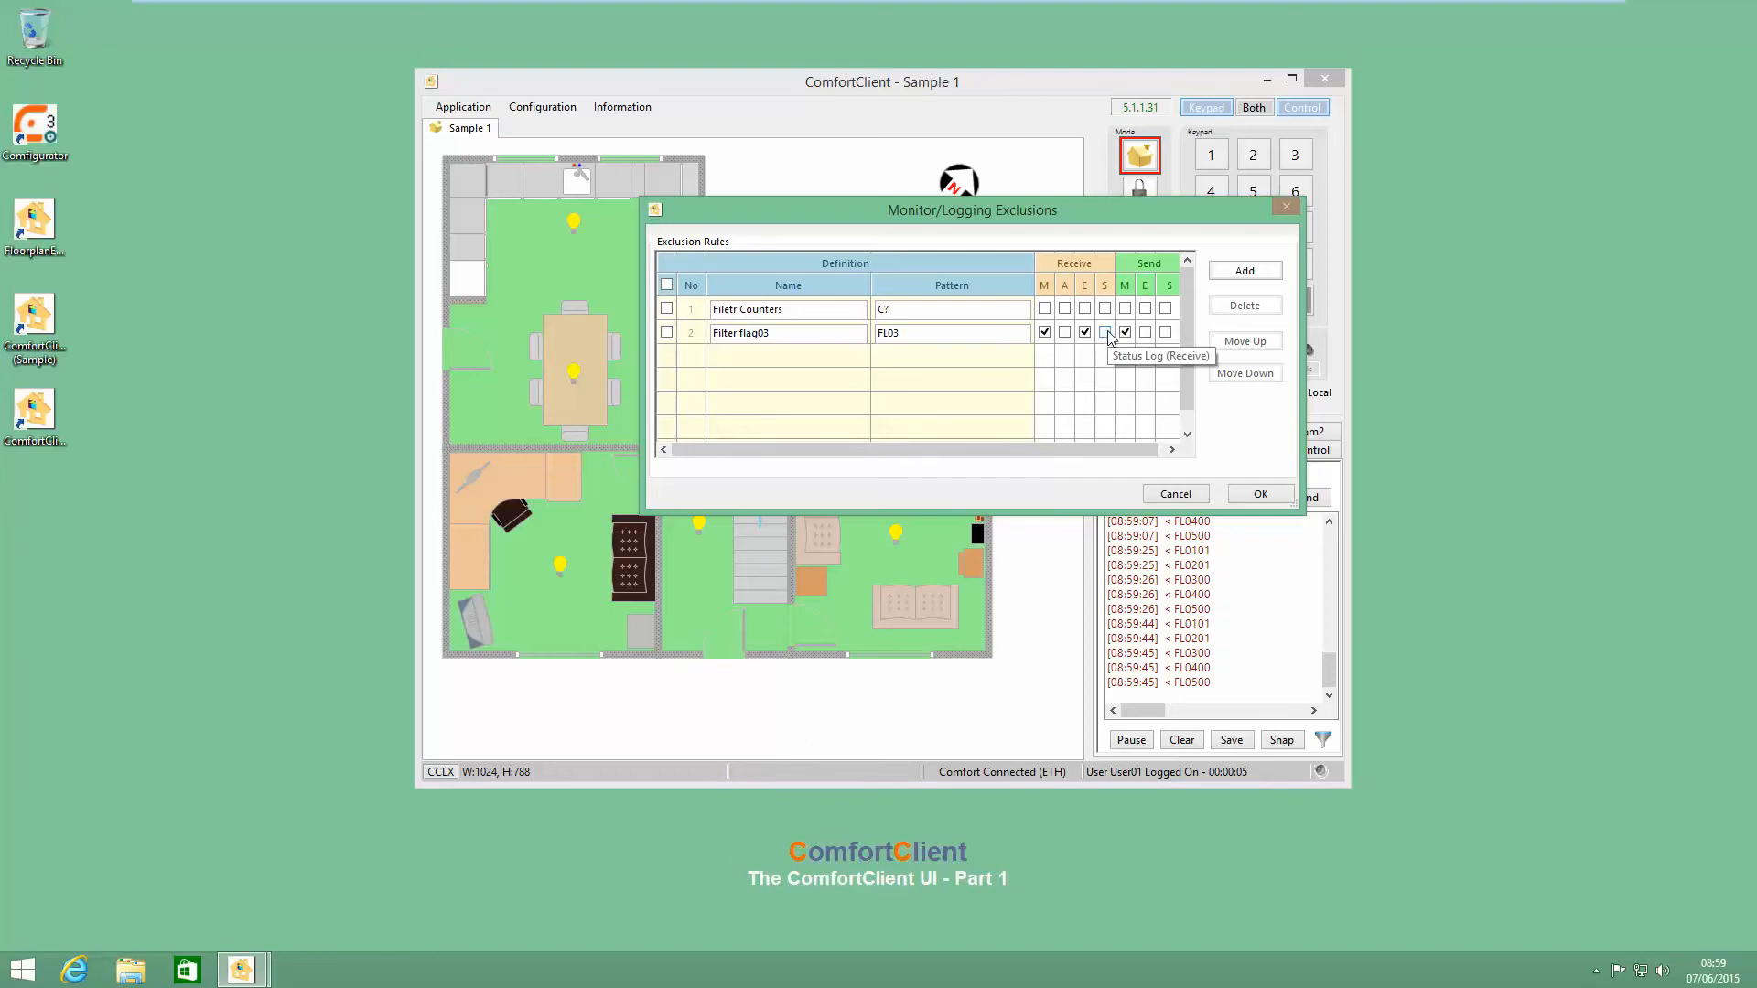
# Delete both exclusion rules, accept the change, and check the monitor filter status
pyautogui.click(666, 332)
pyautogui.click(666, 309)
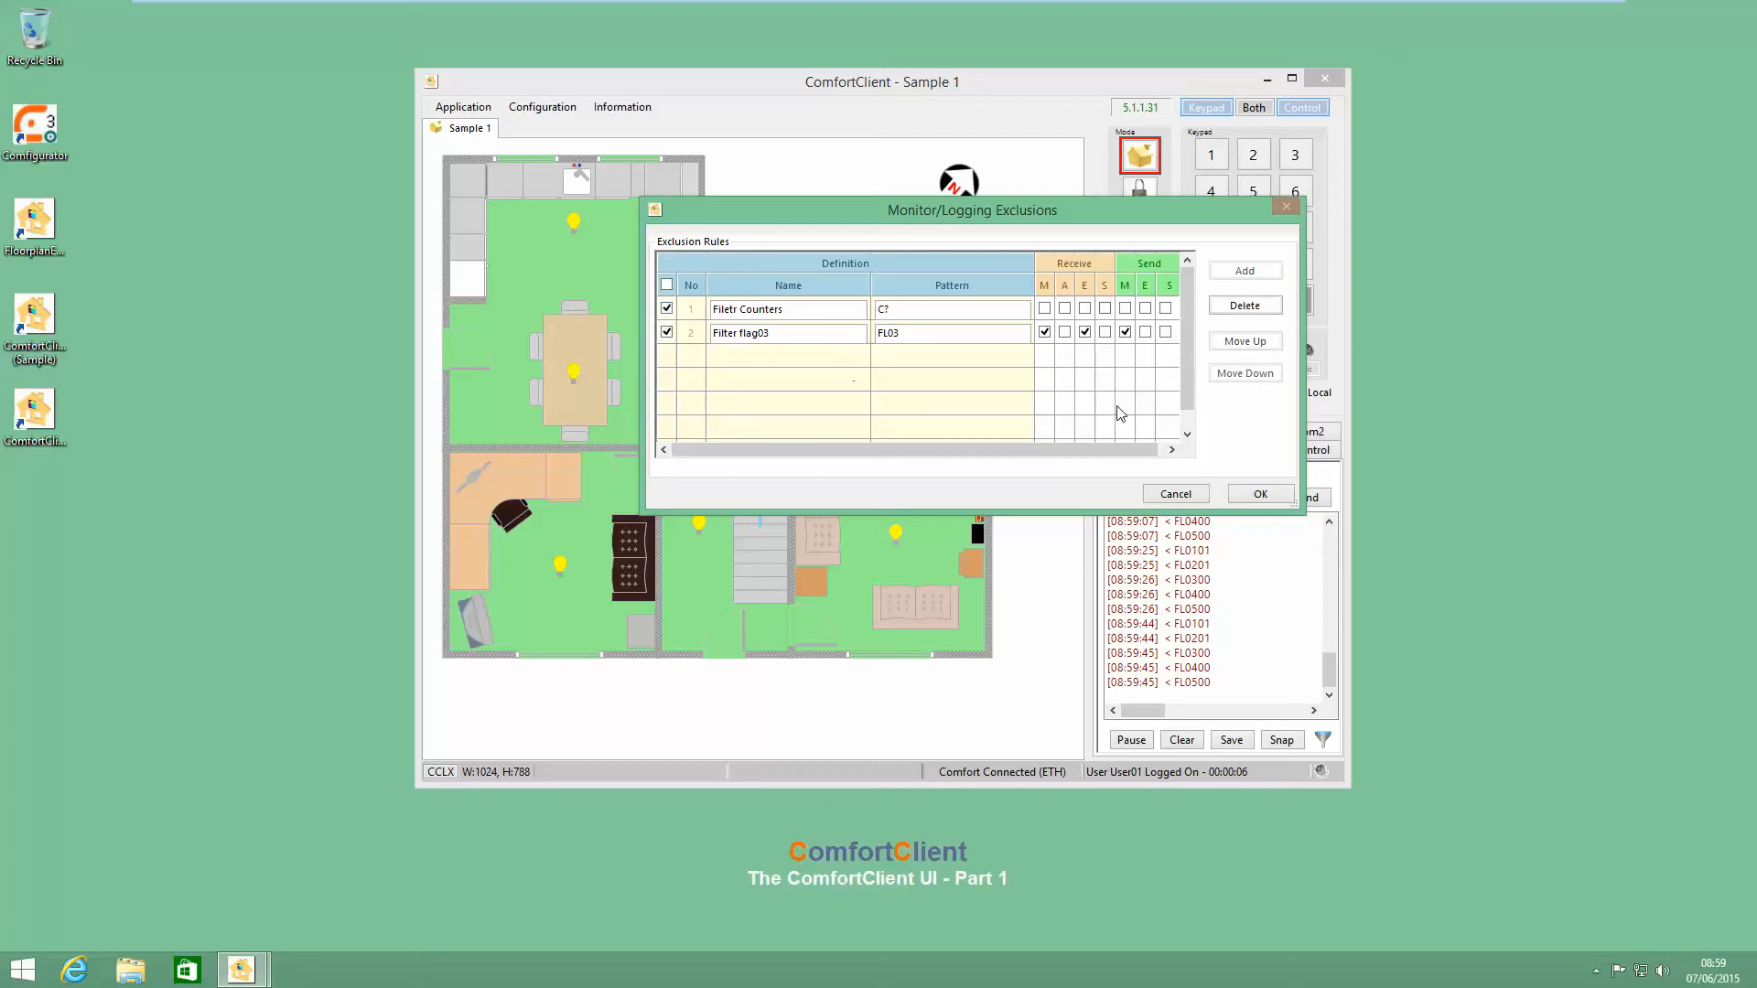
pyautogui.click(1231, 311)
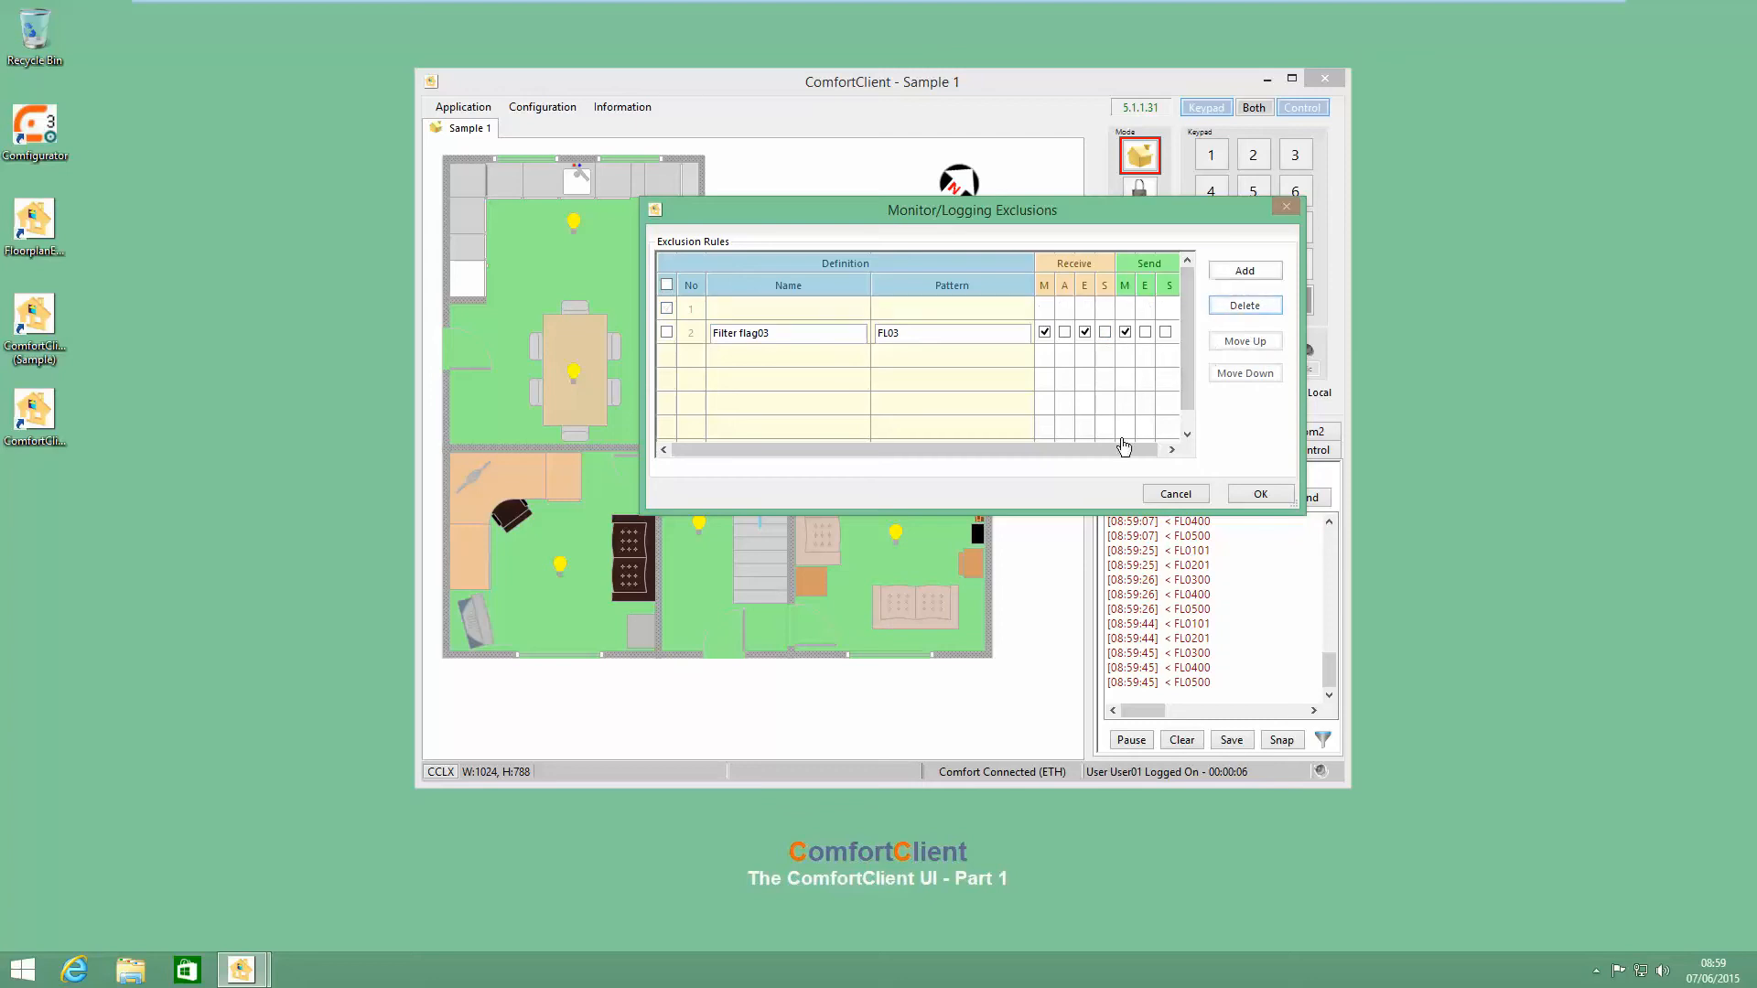
pyautogui.click(1256, 502)
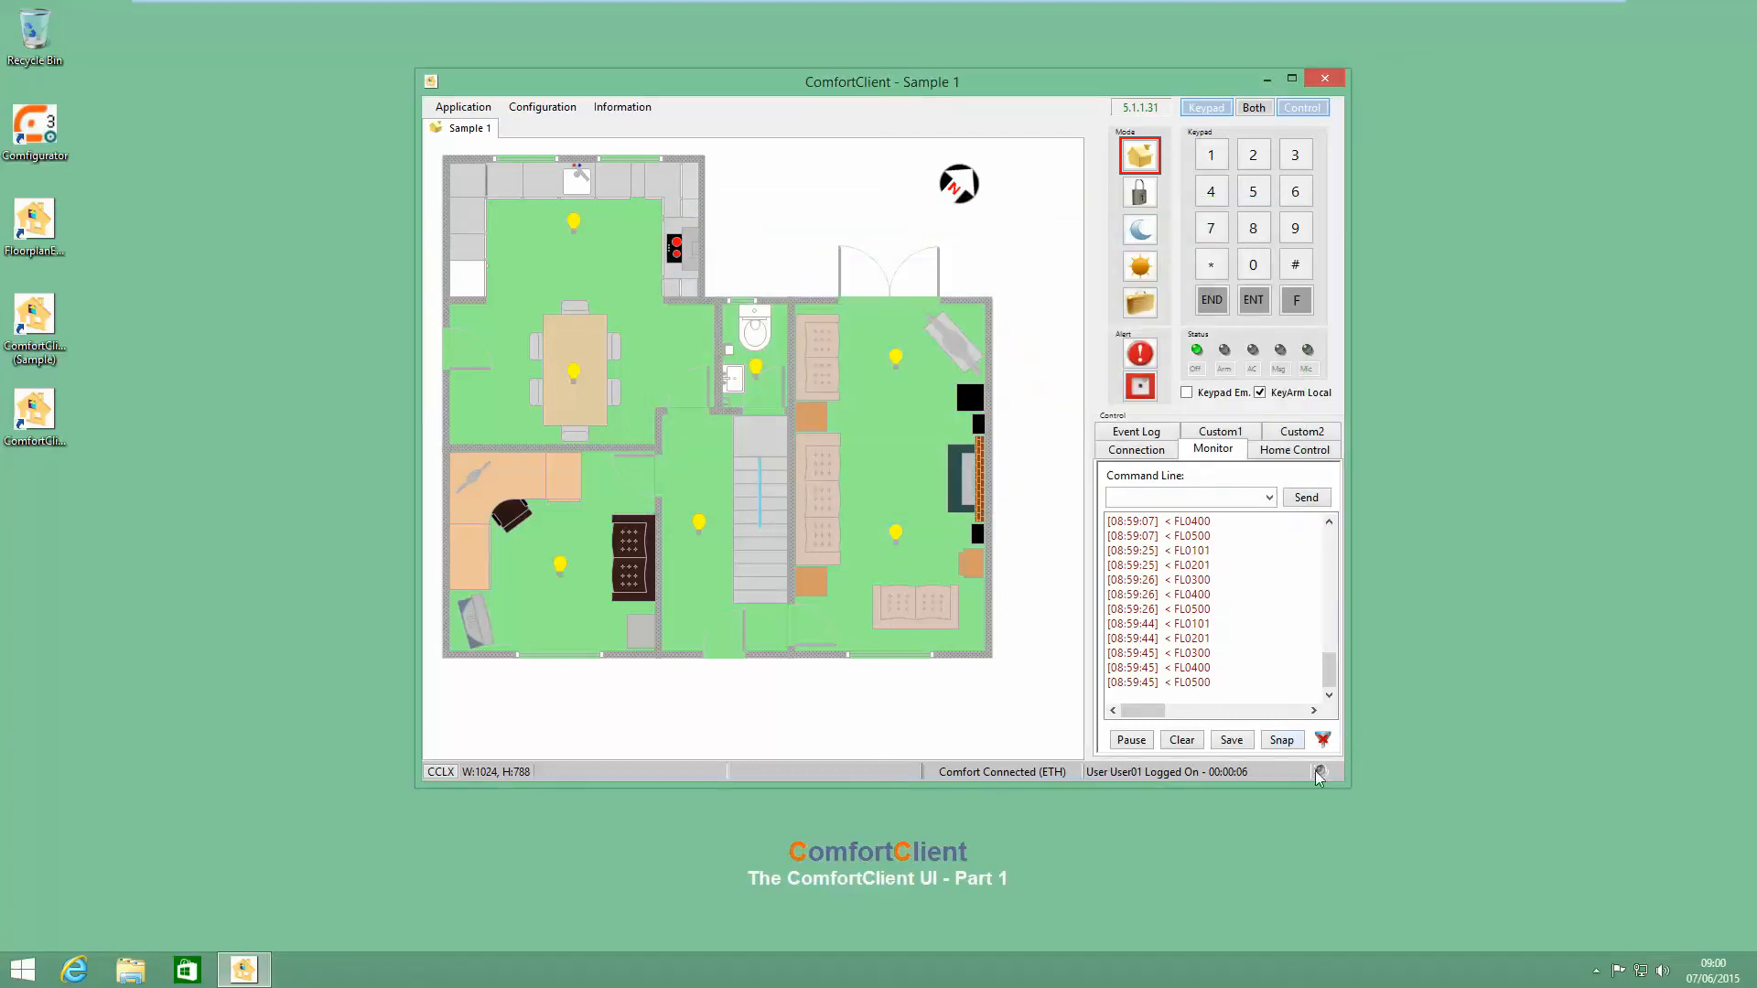
pyautogui.moveTo(1335, 746)
# Expand Lights Downstairs with its All Lights and Hall branches in the home control tree, and turn the Hall light on
pyautogui.click(1311, 452)
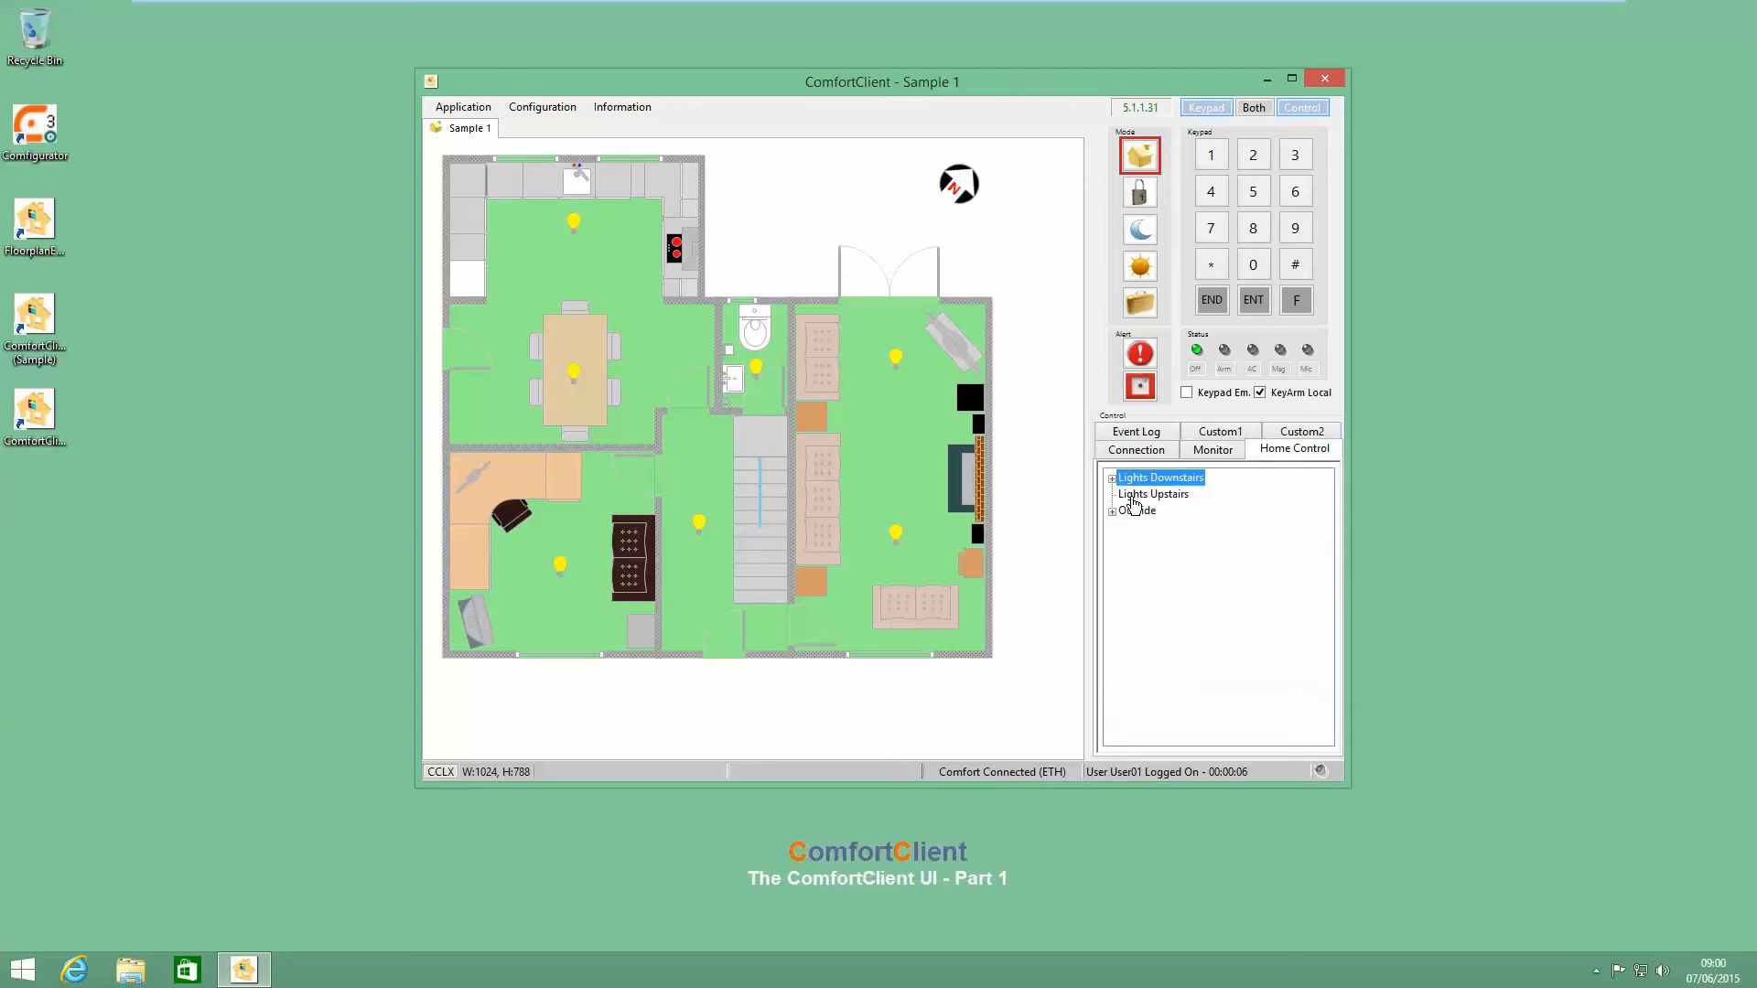
pyautogui.click(1112, 477)
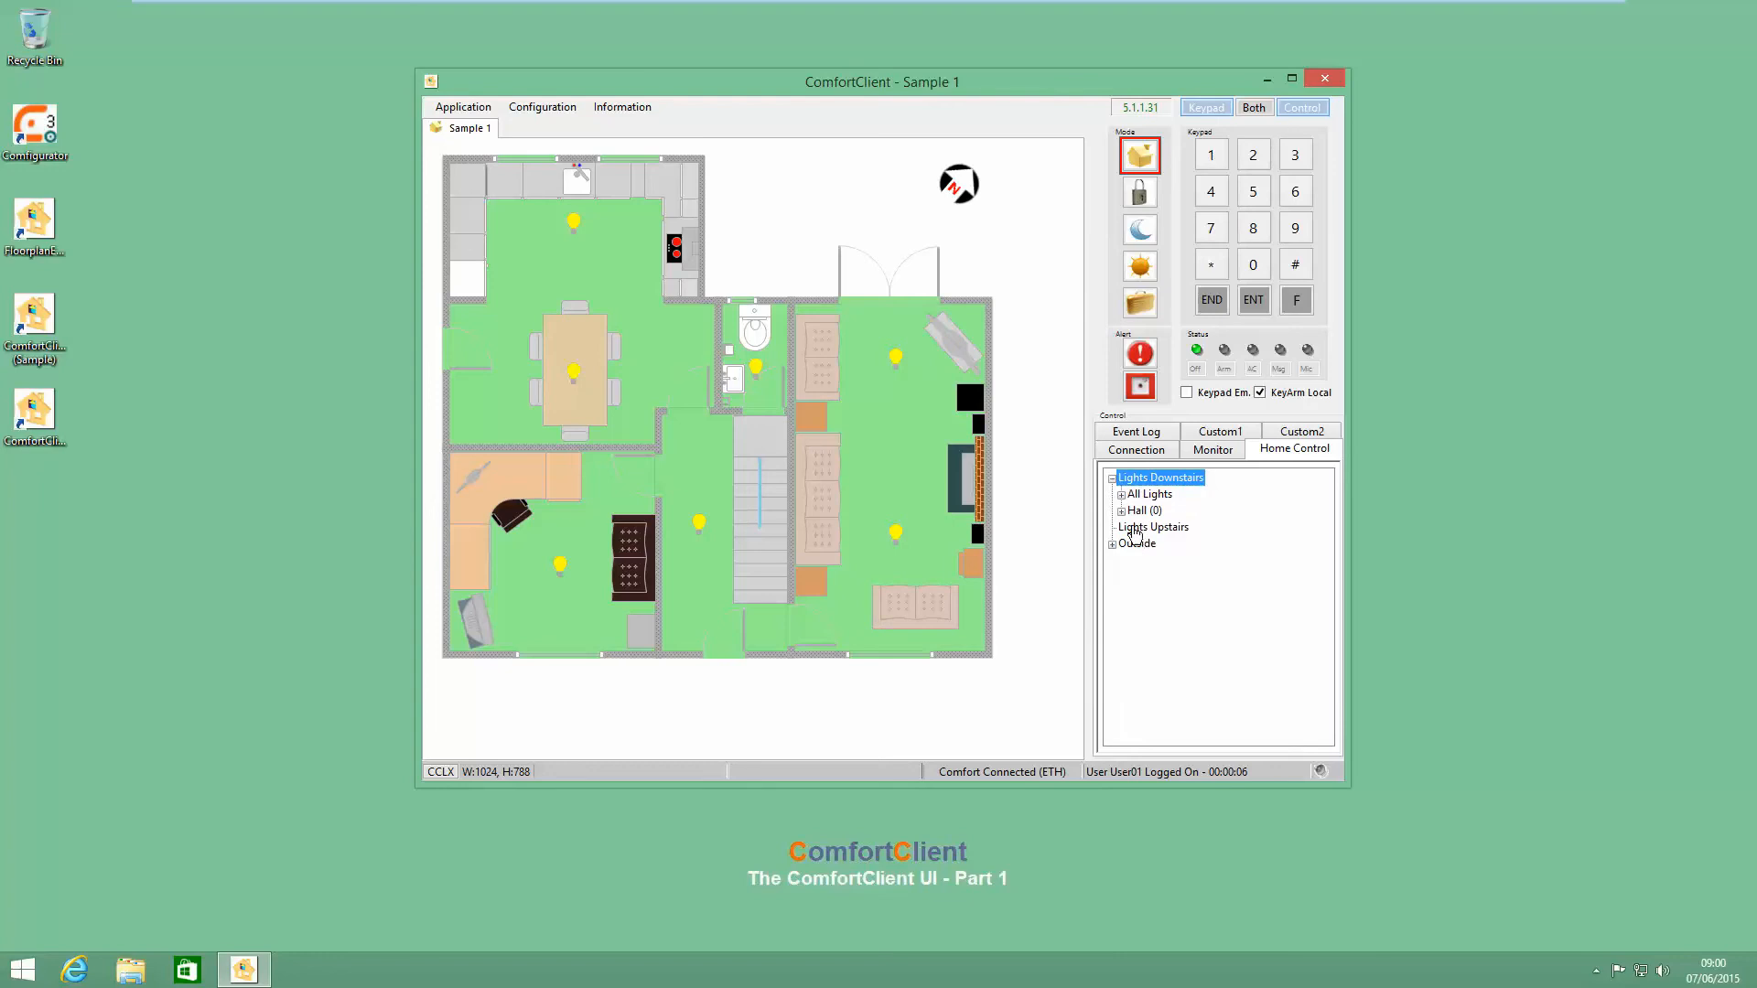
pyautogui.click(1121, 495)
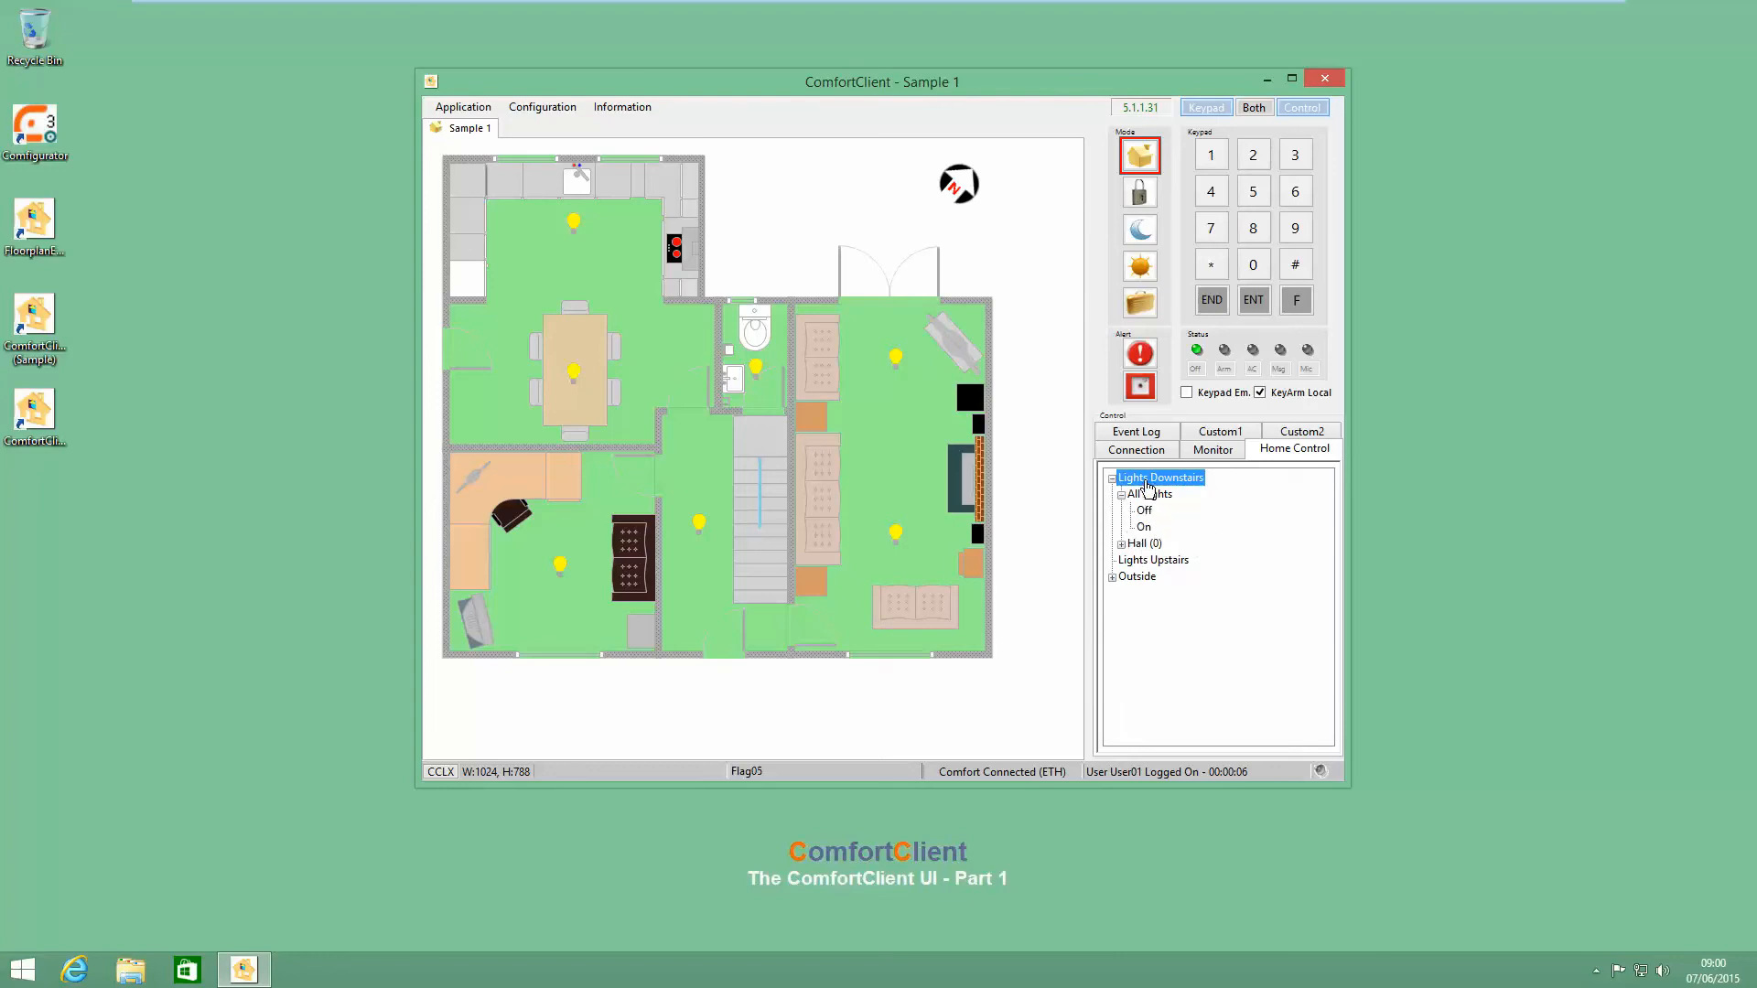
pyautogui.click(1122, 544)
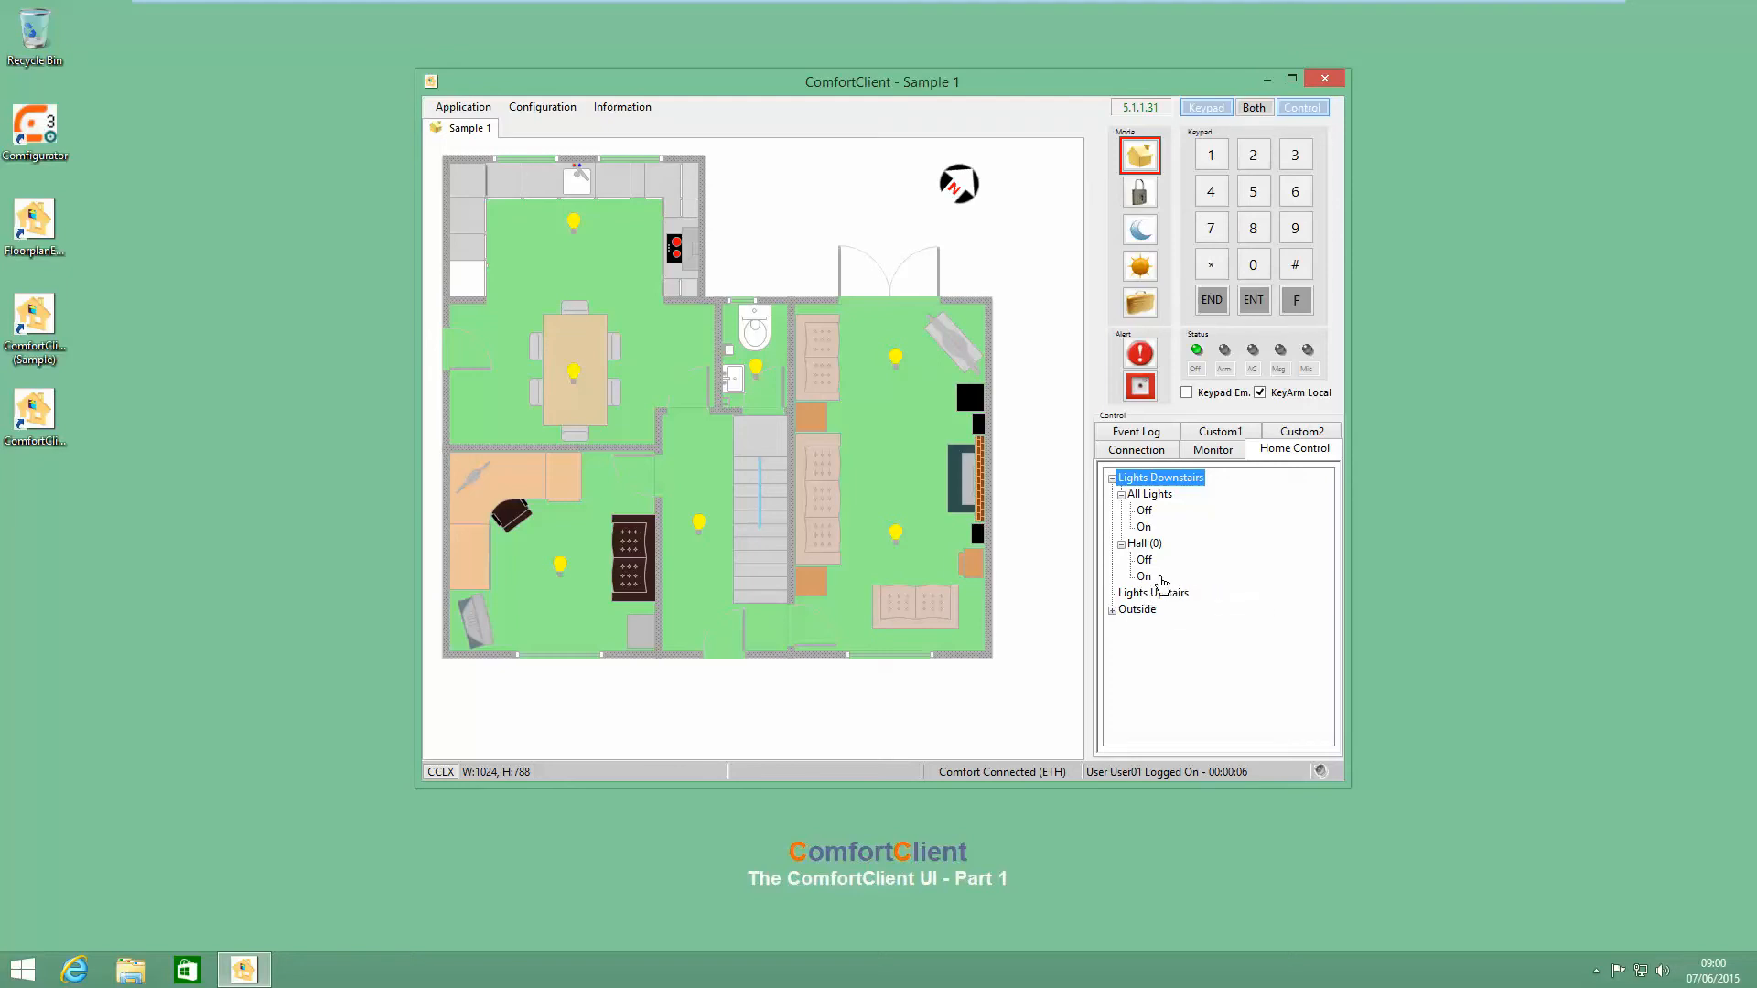
pyautogui.click(1144, 579)
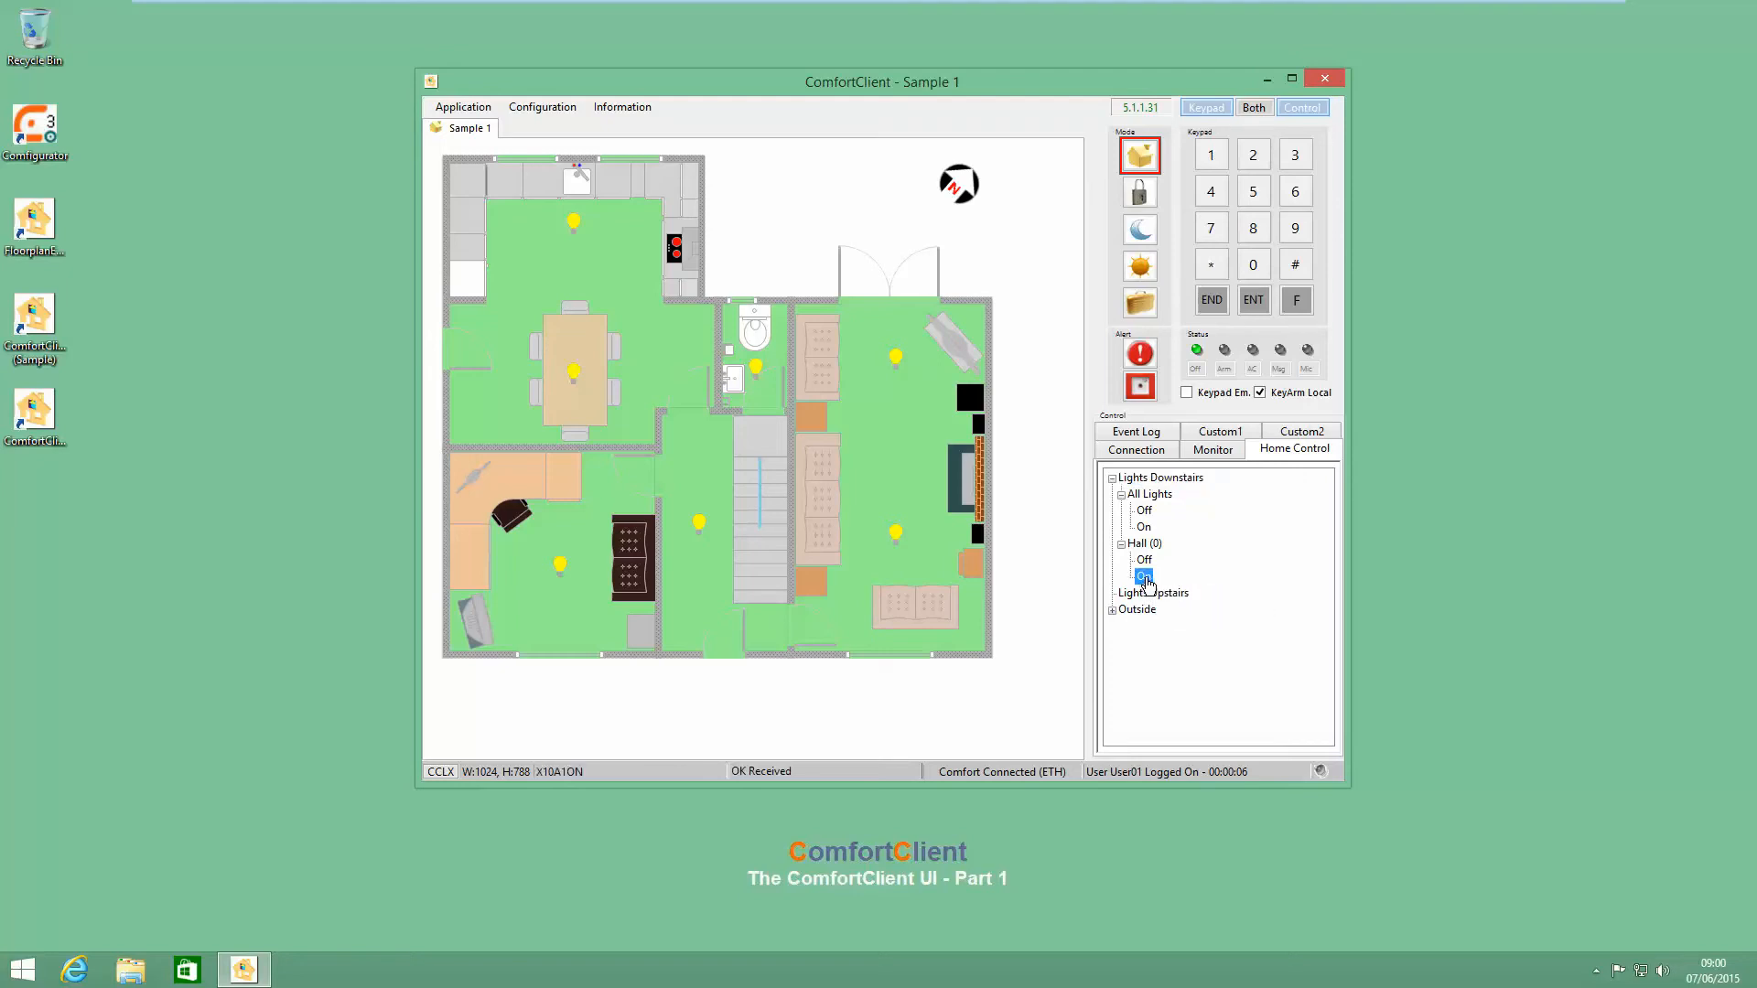
# Check the monitor log for the sent response, view the connection details, and return to the home control tree with Lights Downstairs collapsed
pyautogui.click(1210, 452)
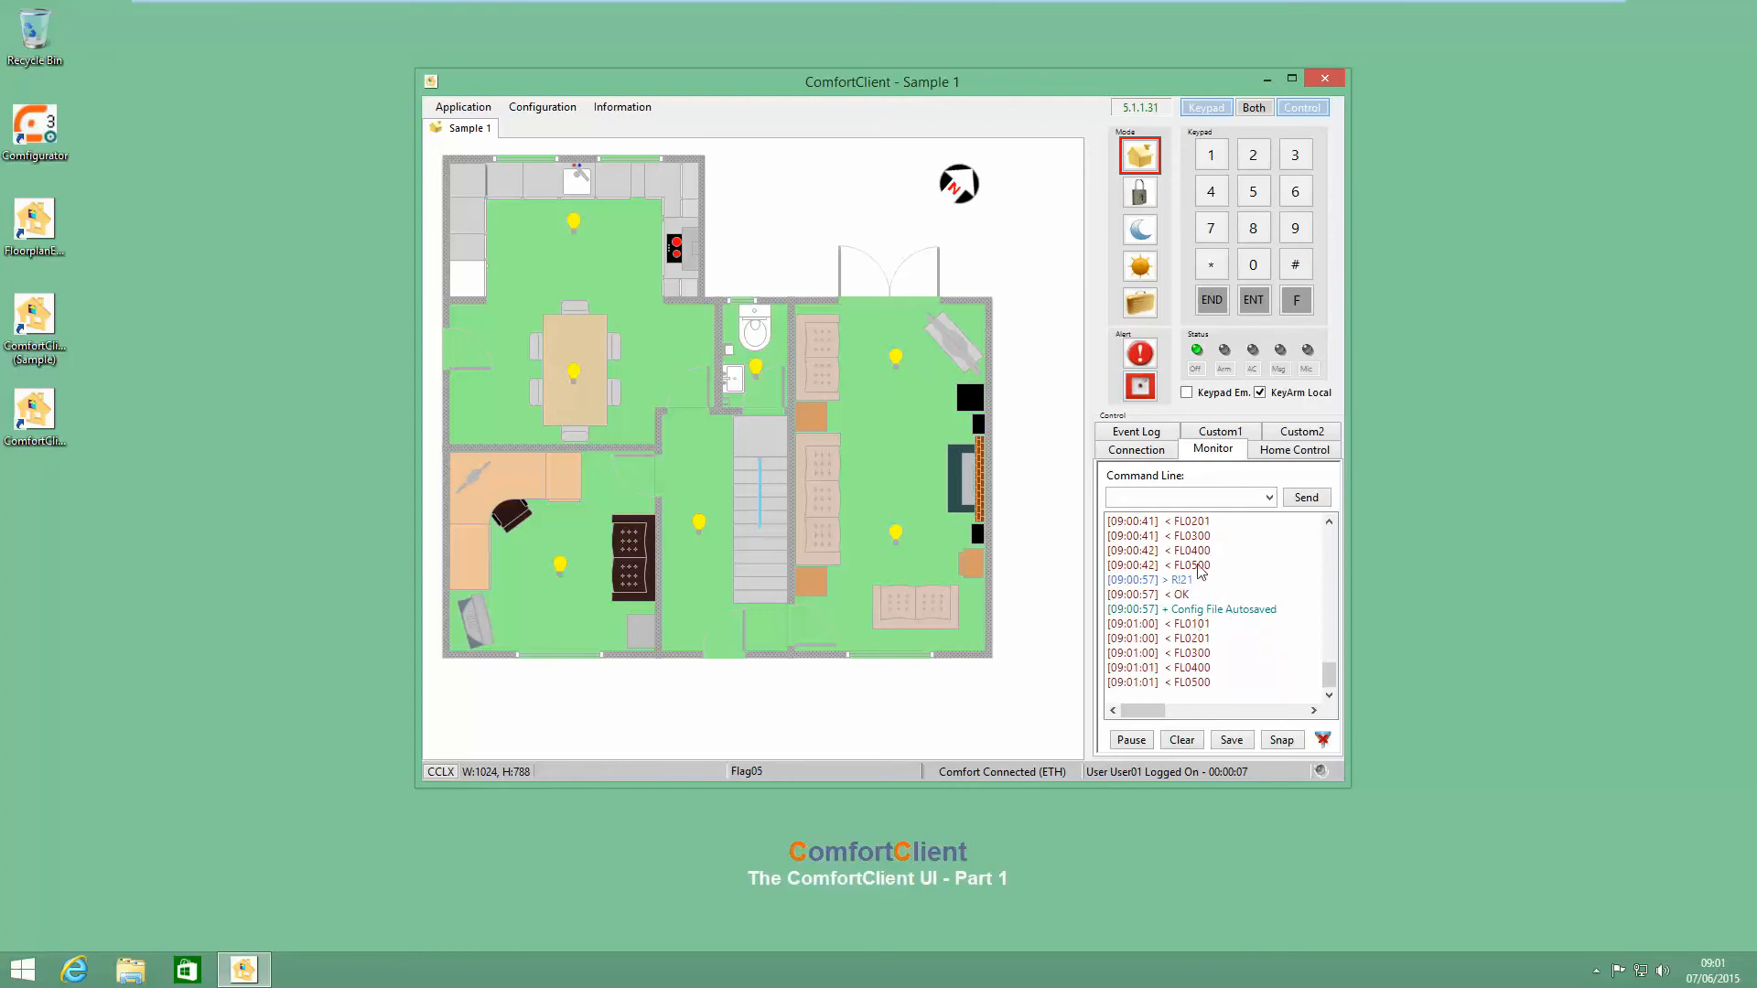
pyautogui.click(1151, 451)
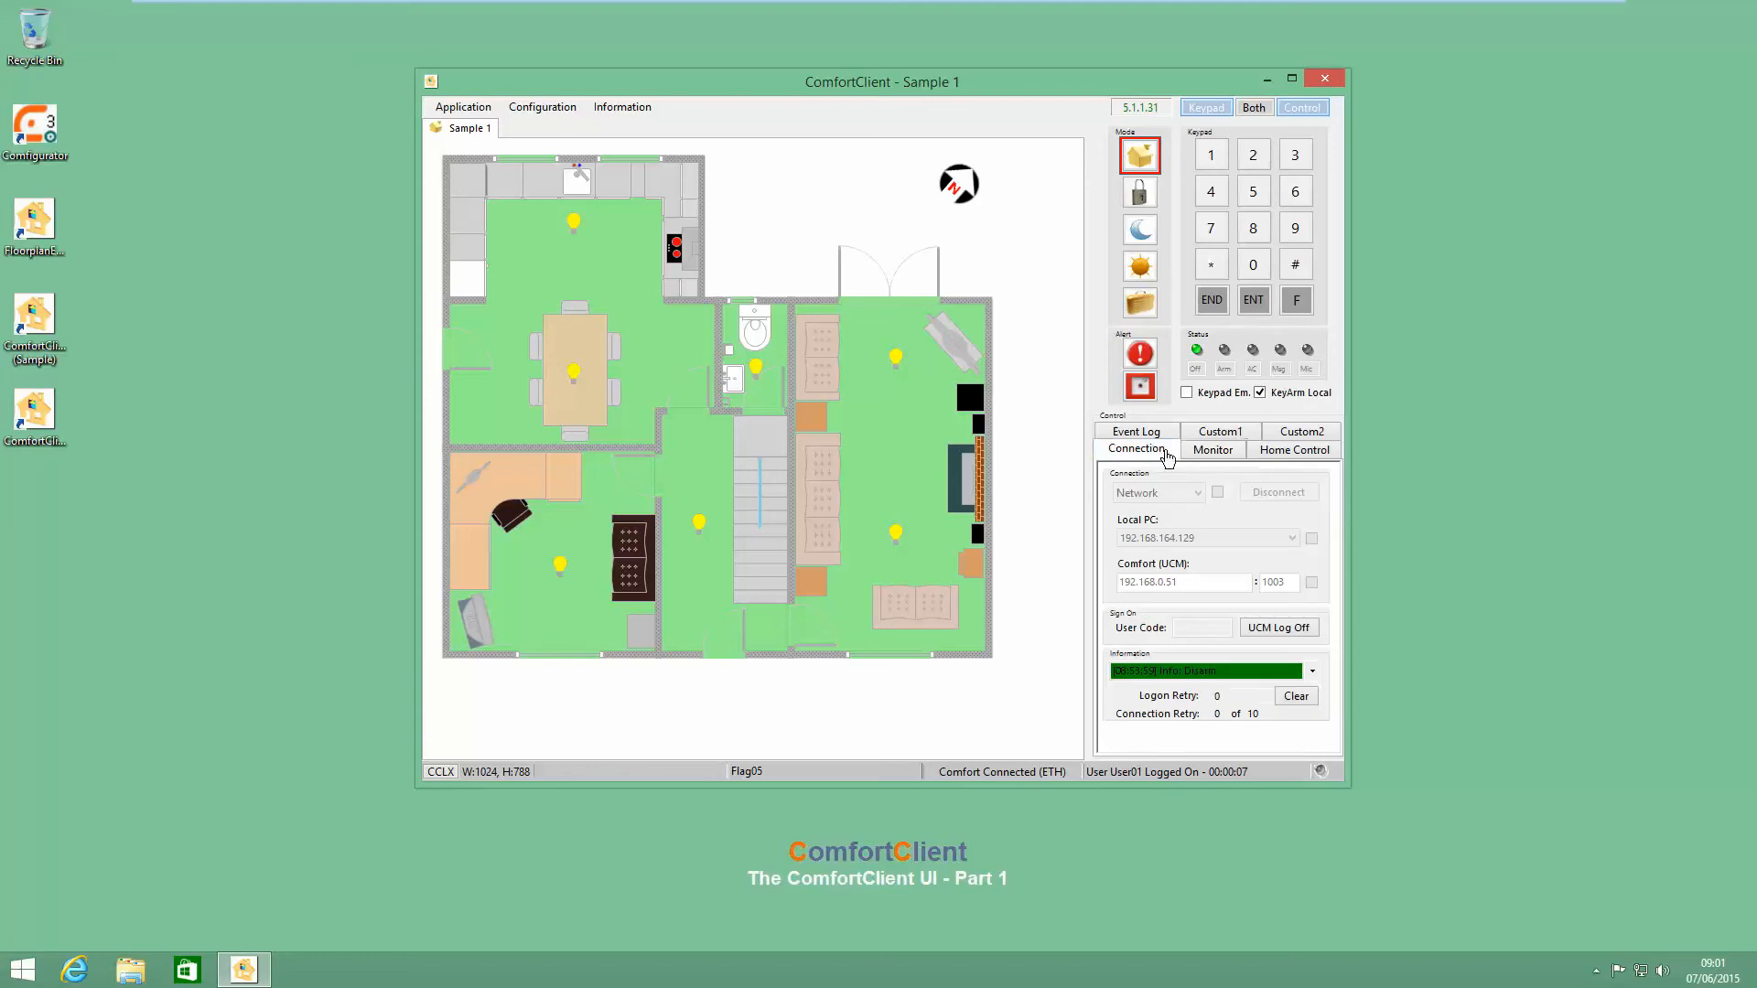
pyautogui.click(1229, 457)
pyautogui.click(1300, 454)
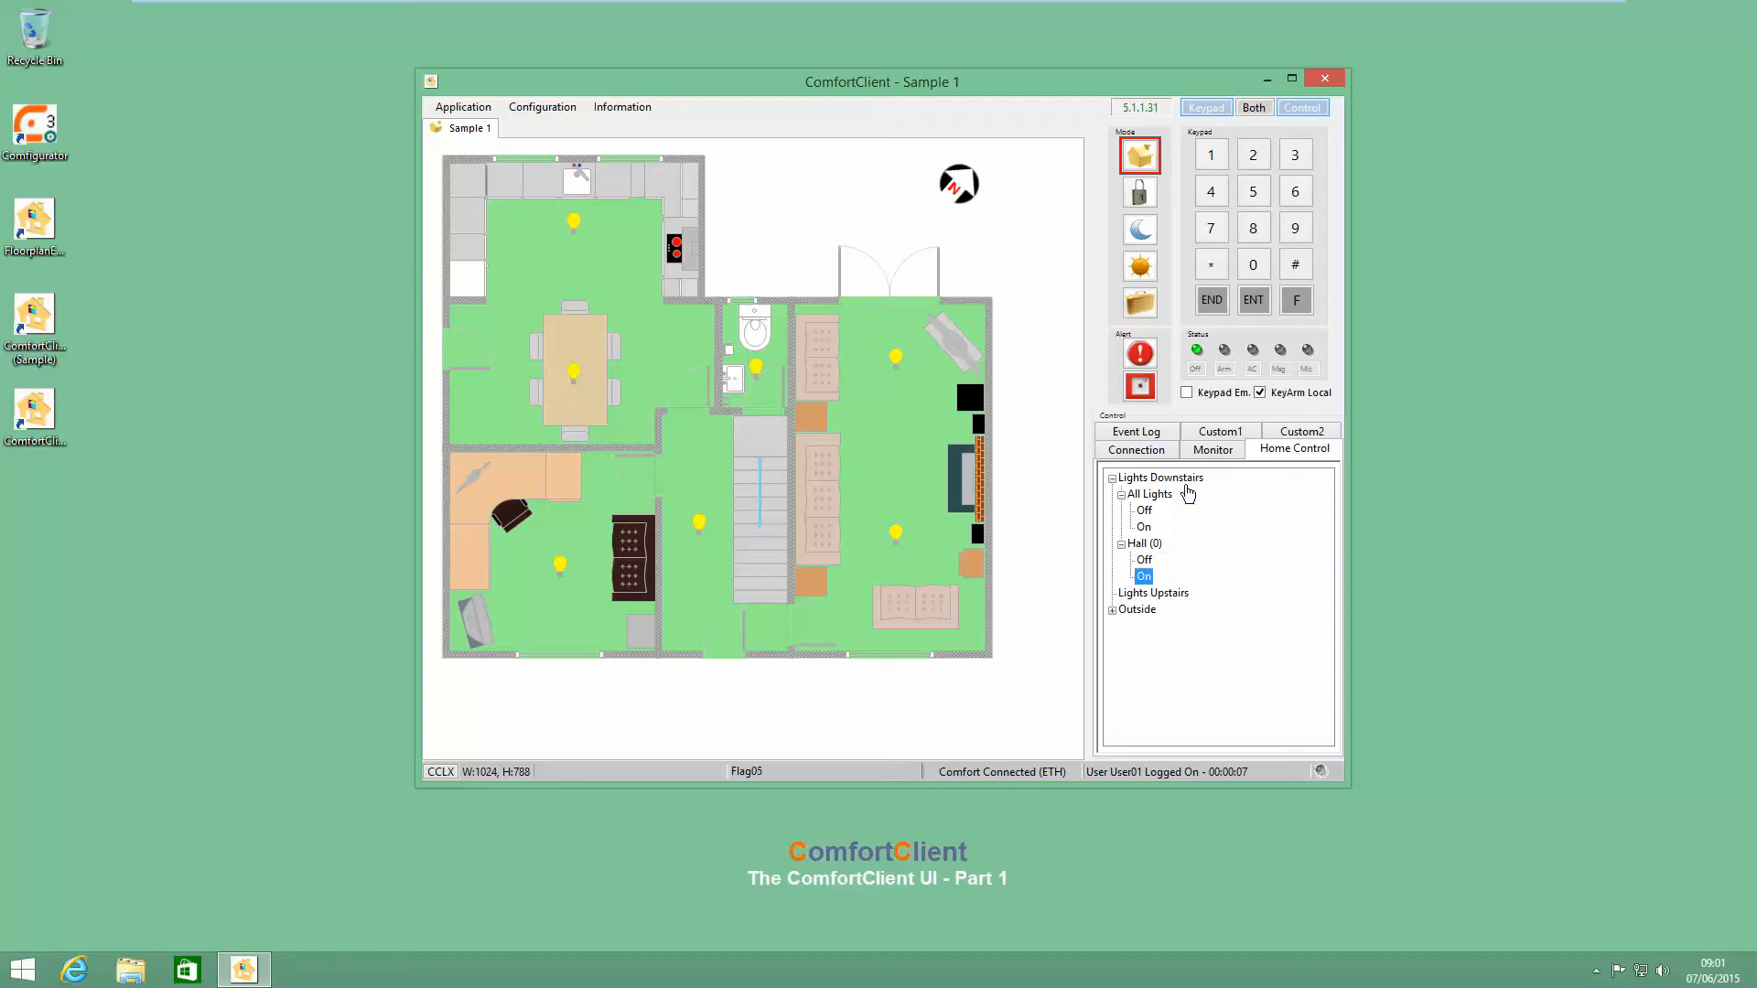
pyautogui.click(1112, 480)
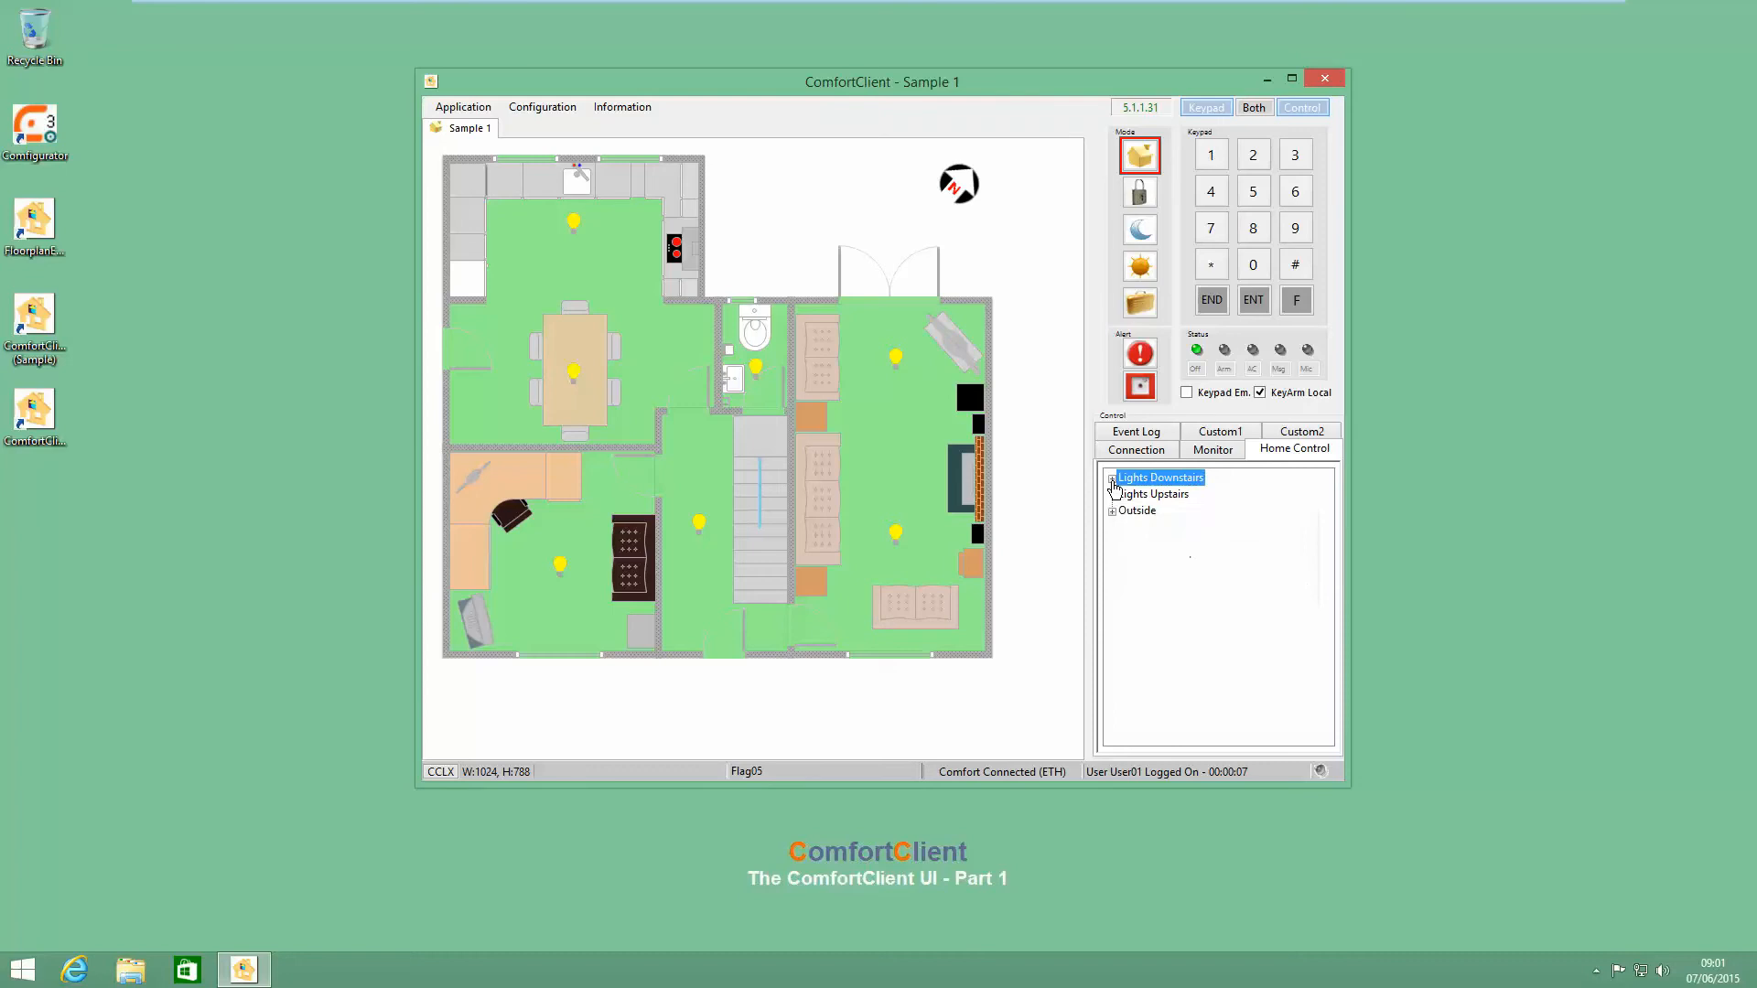
pyautogui.click(1113, 479)
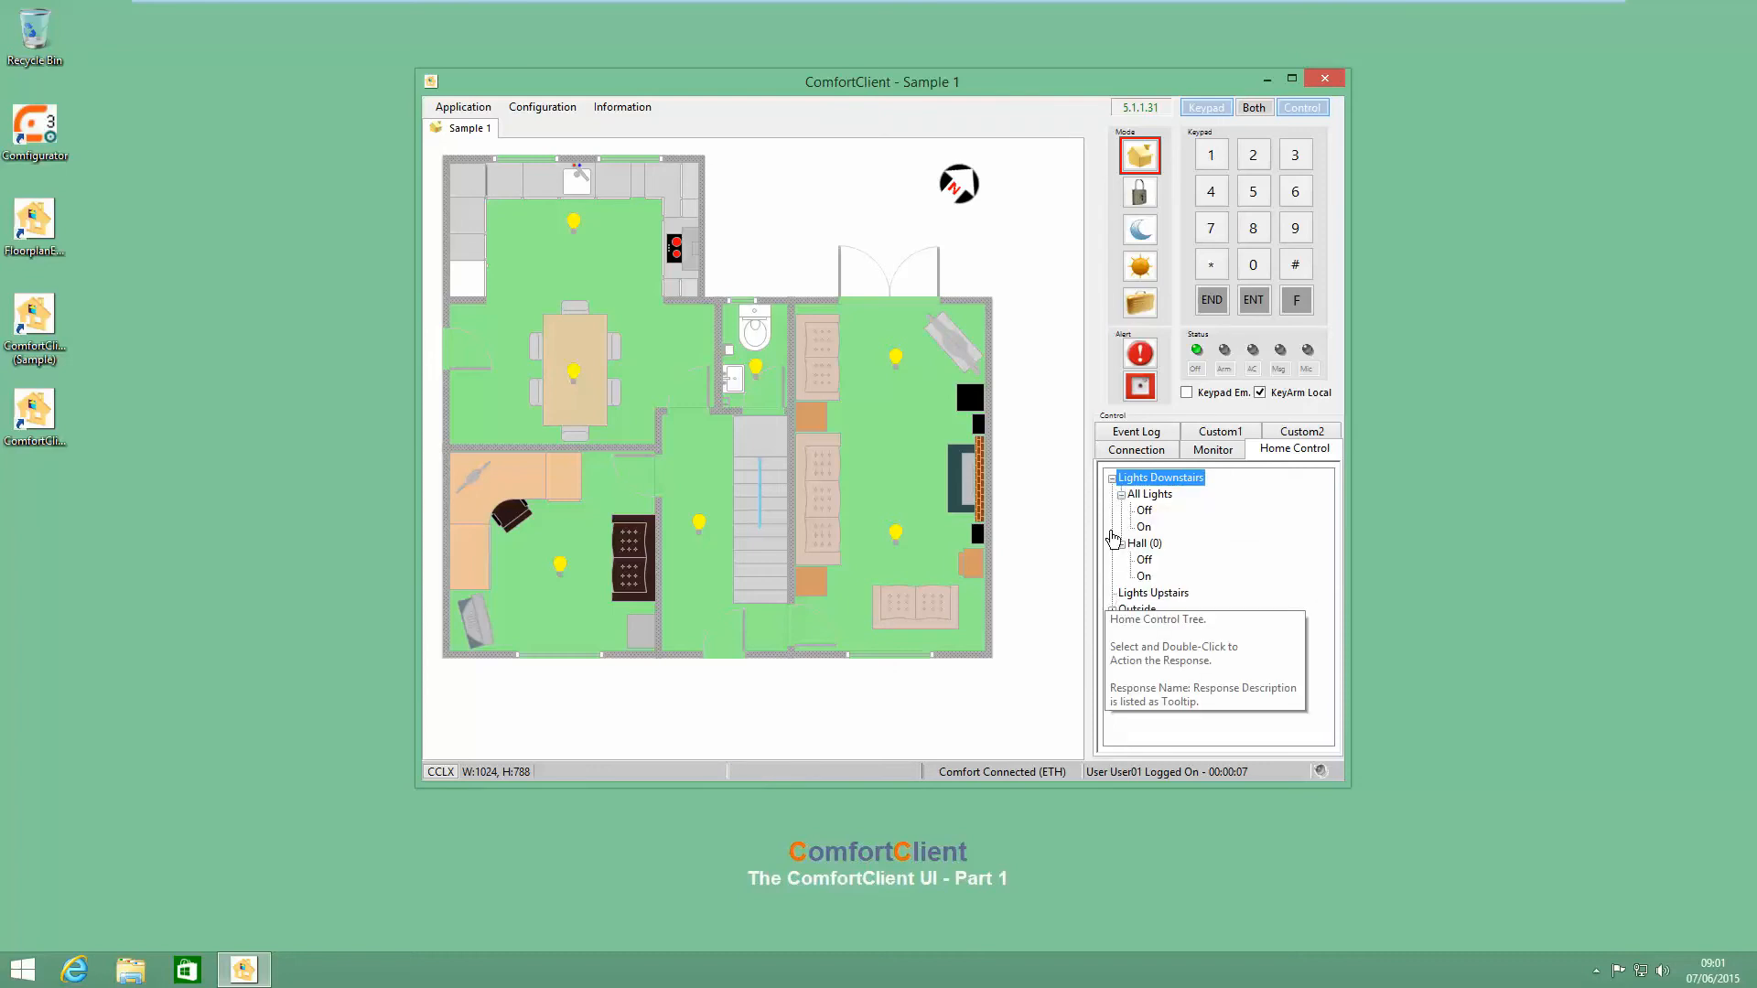
pyautogui.click(1114, 479)
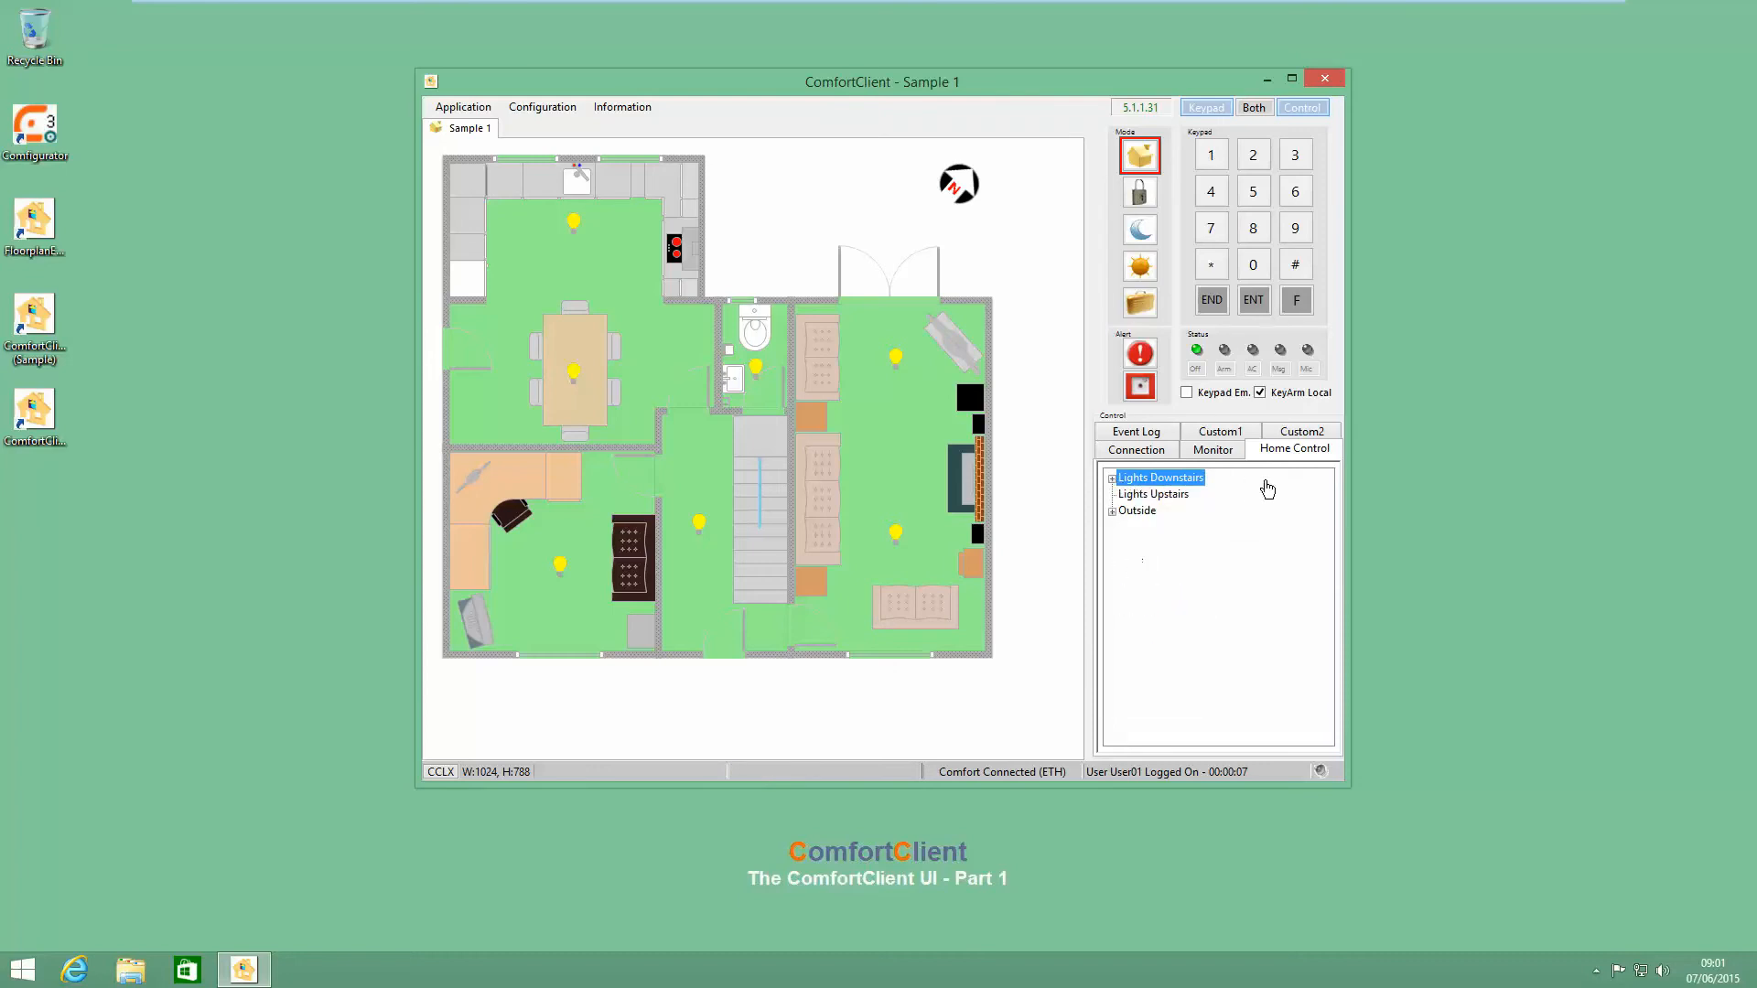
# Fetch the event log from Comfort and view its most recent entries
pyautogui.click(1137, 433)
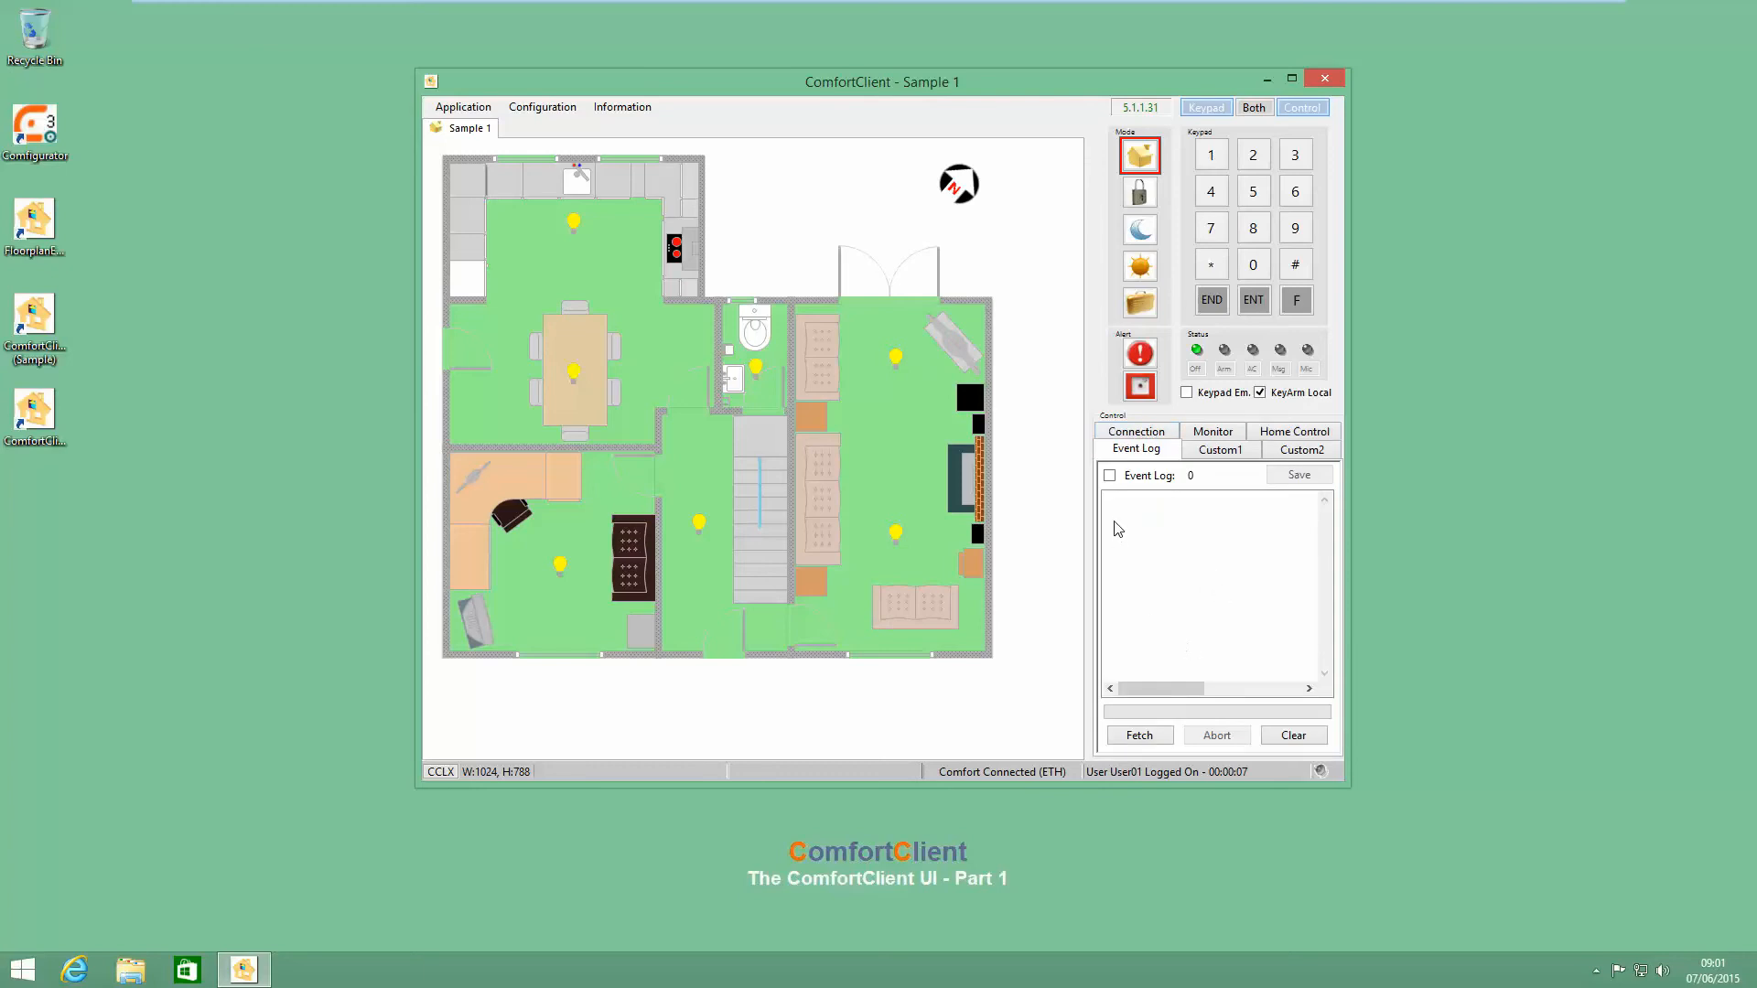
pyautogui.click(1140, 735)
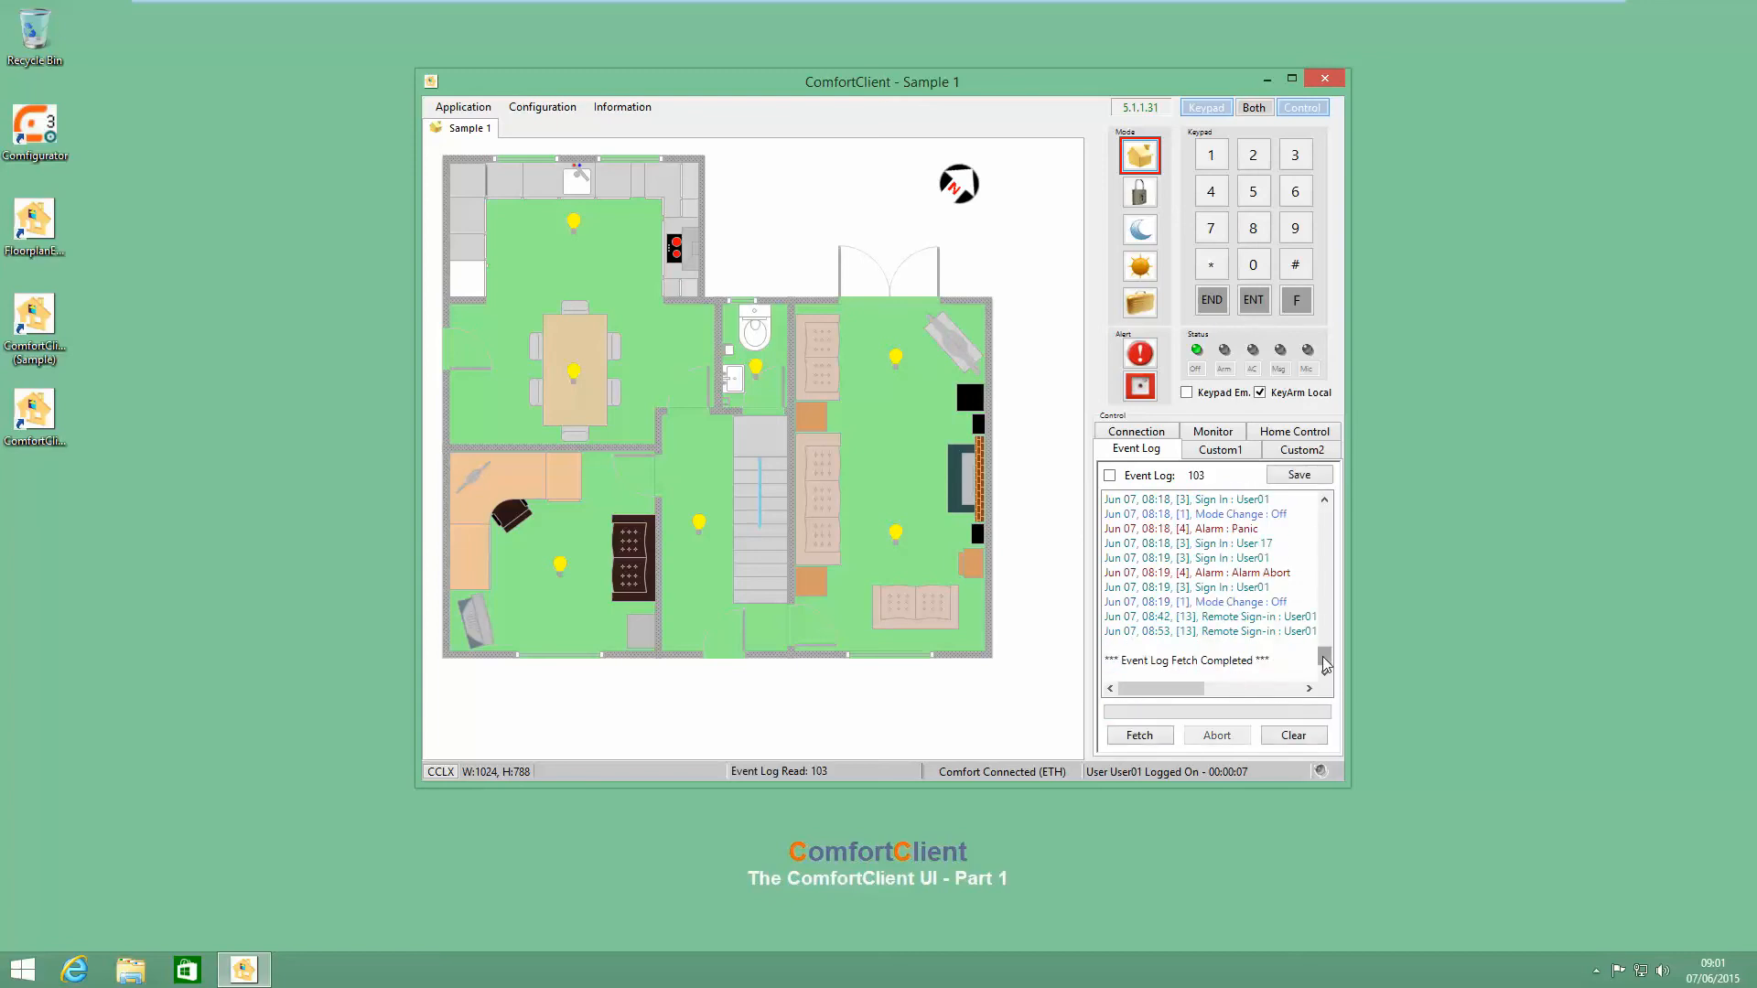
pyautogui.moveTo(1326, 662)
pyautogui.mouseDown()
pyautogui.moveTo(1359, 507)
pyautogui.moveTo(1358, 673)
pyautogui.mouseUp()
# Select the four consecutive Jun 07, 08:19 entries in the event log and view the actions available for them
pyautogui.click(1183, 558)
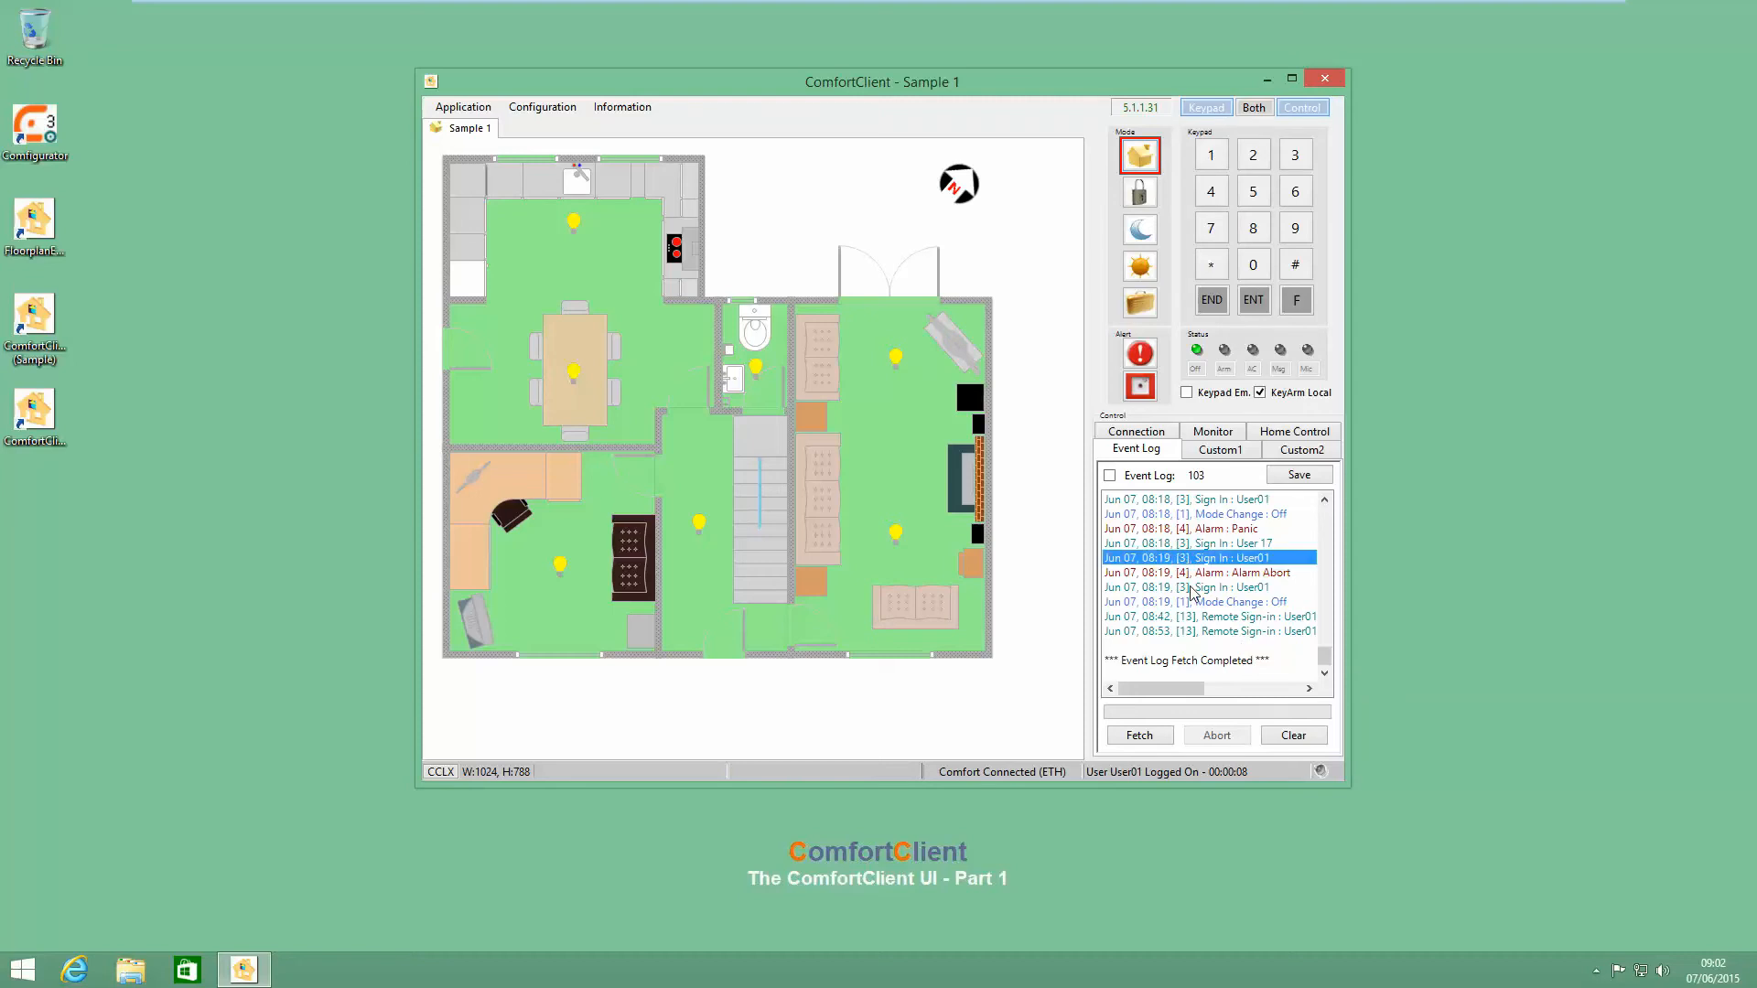
pyautogui.keyDown('shift'); pyautogui.click(1191, 601); pyautogui.keyUp('shift')
pyautogui.rightClick(1189, 581)
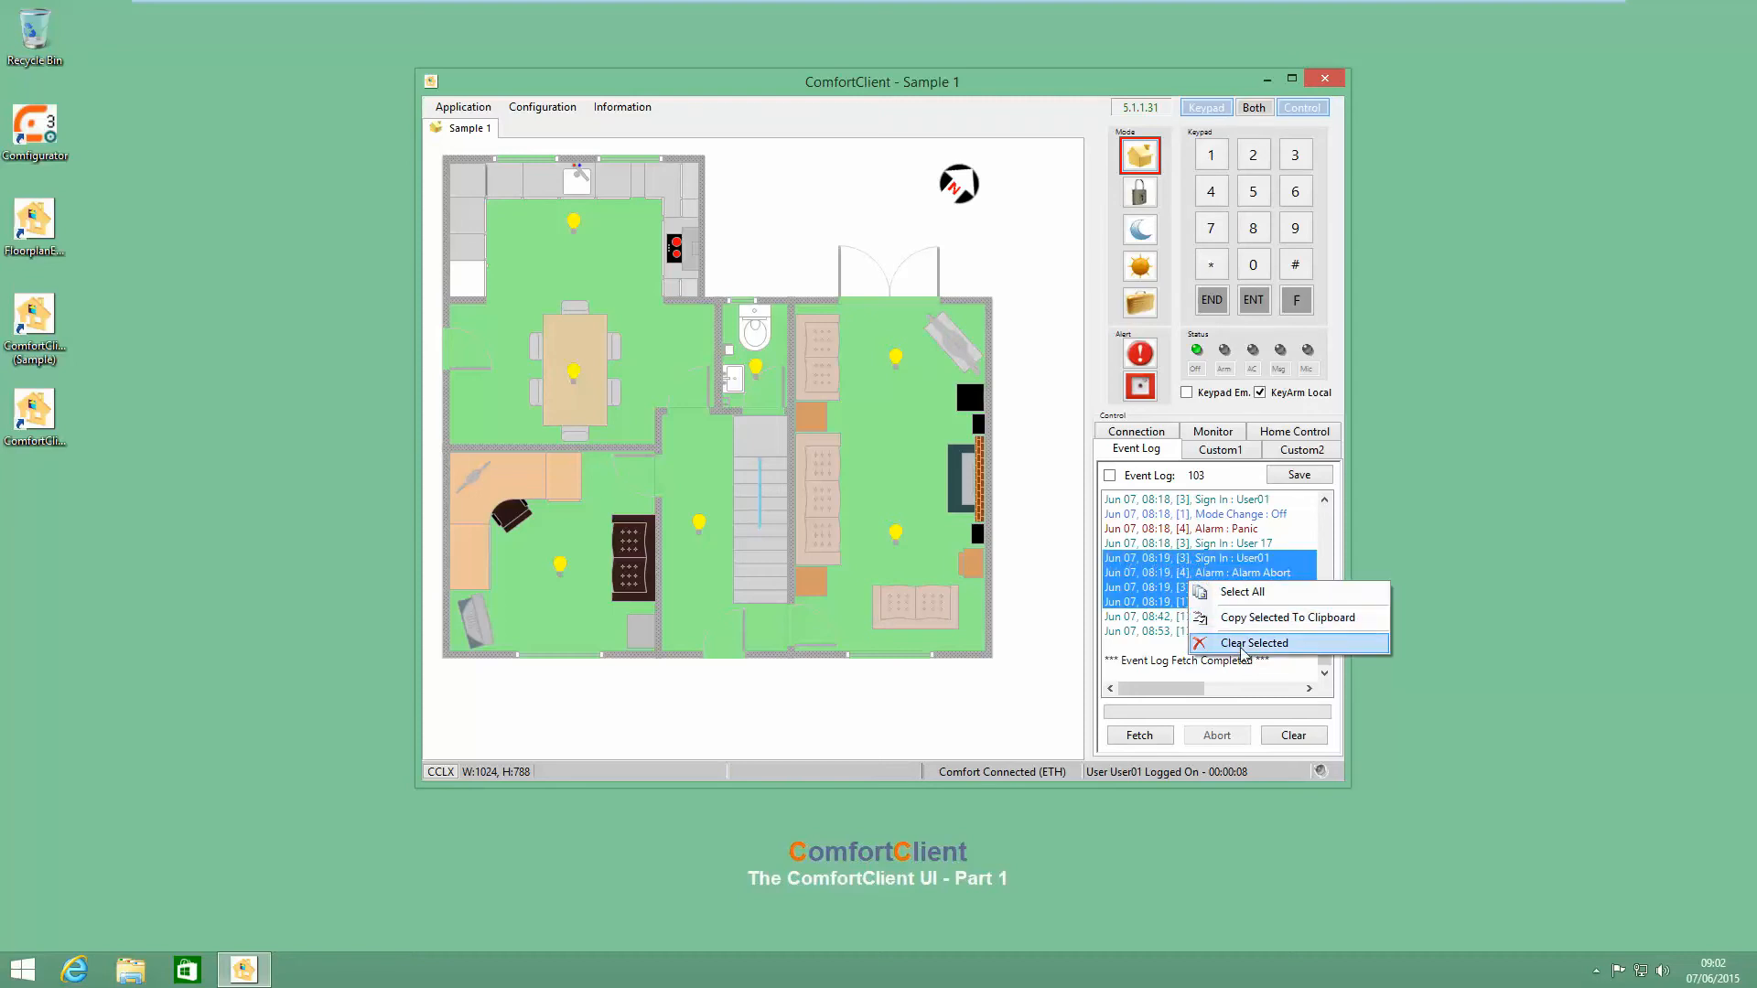
# Select the 08:18 Mode Change, first 08:19 Sign In, 08:19 Mode Change and 08:53 Remote Sign-in entries together, and clear the selection
pyautogui.click(1149, 518)
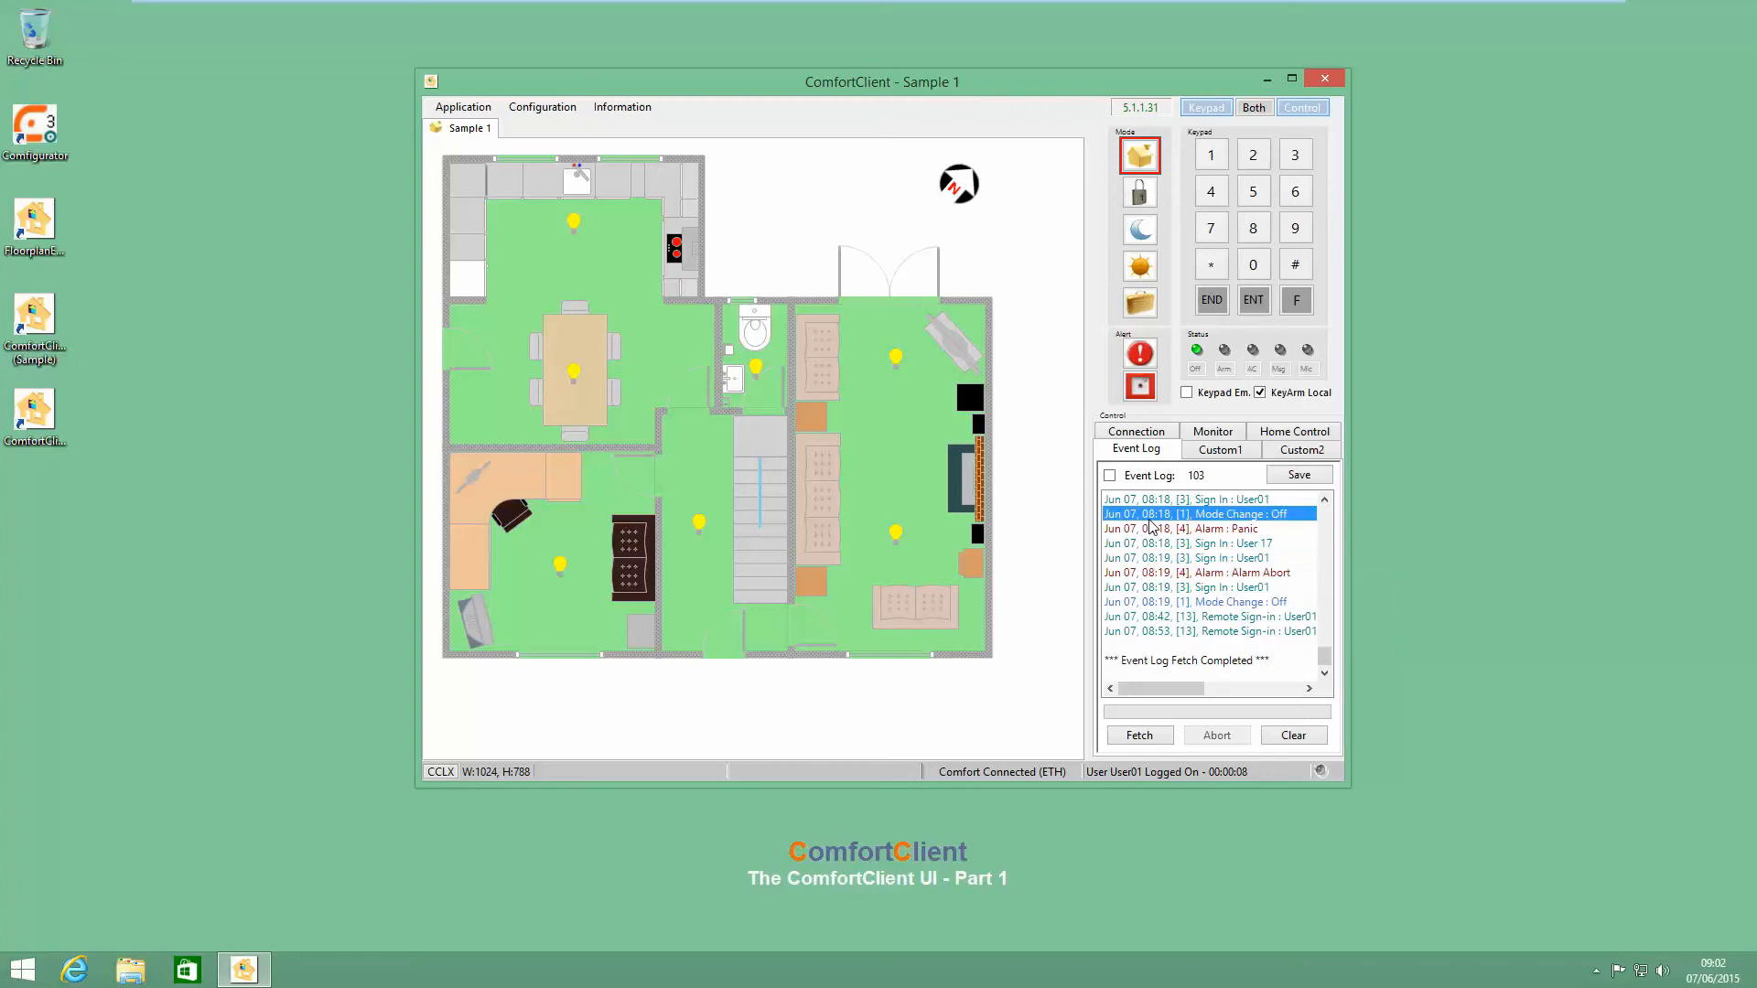
pyautogui.keyDown('ctrl'); pyautogui.click(1176, 558); pyautogui.keyUp('ctrl')
pyautogui.keyDown('ctrl'); pyautogui.click(1168, 602); pyautogui.keyUp('ctrl')
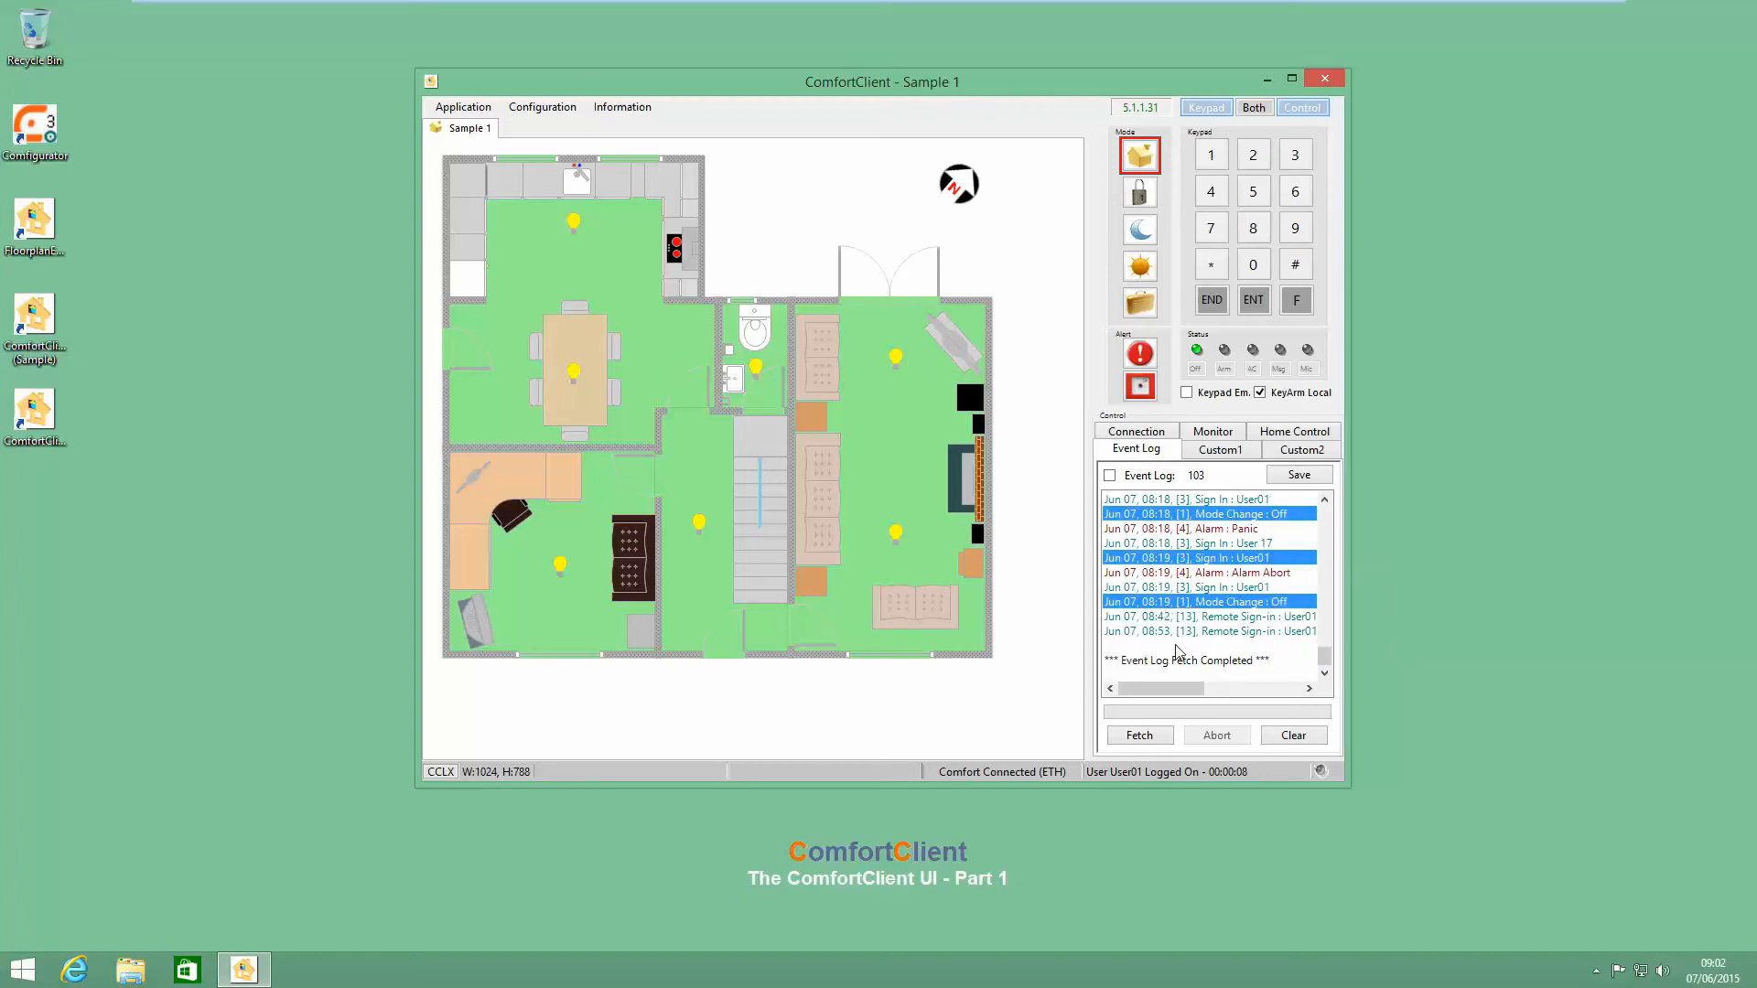
pyautogui.keyDown('ctrl'); pyautogui.click(1178, 635); pyautogui.keyUp('ctrl')
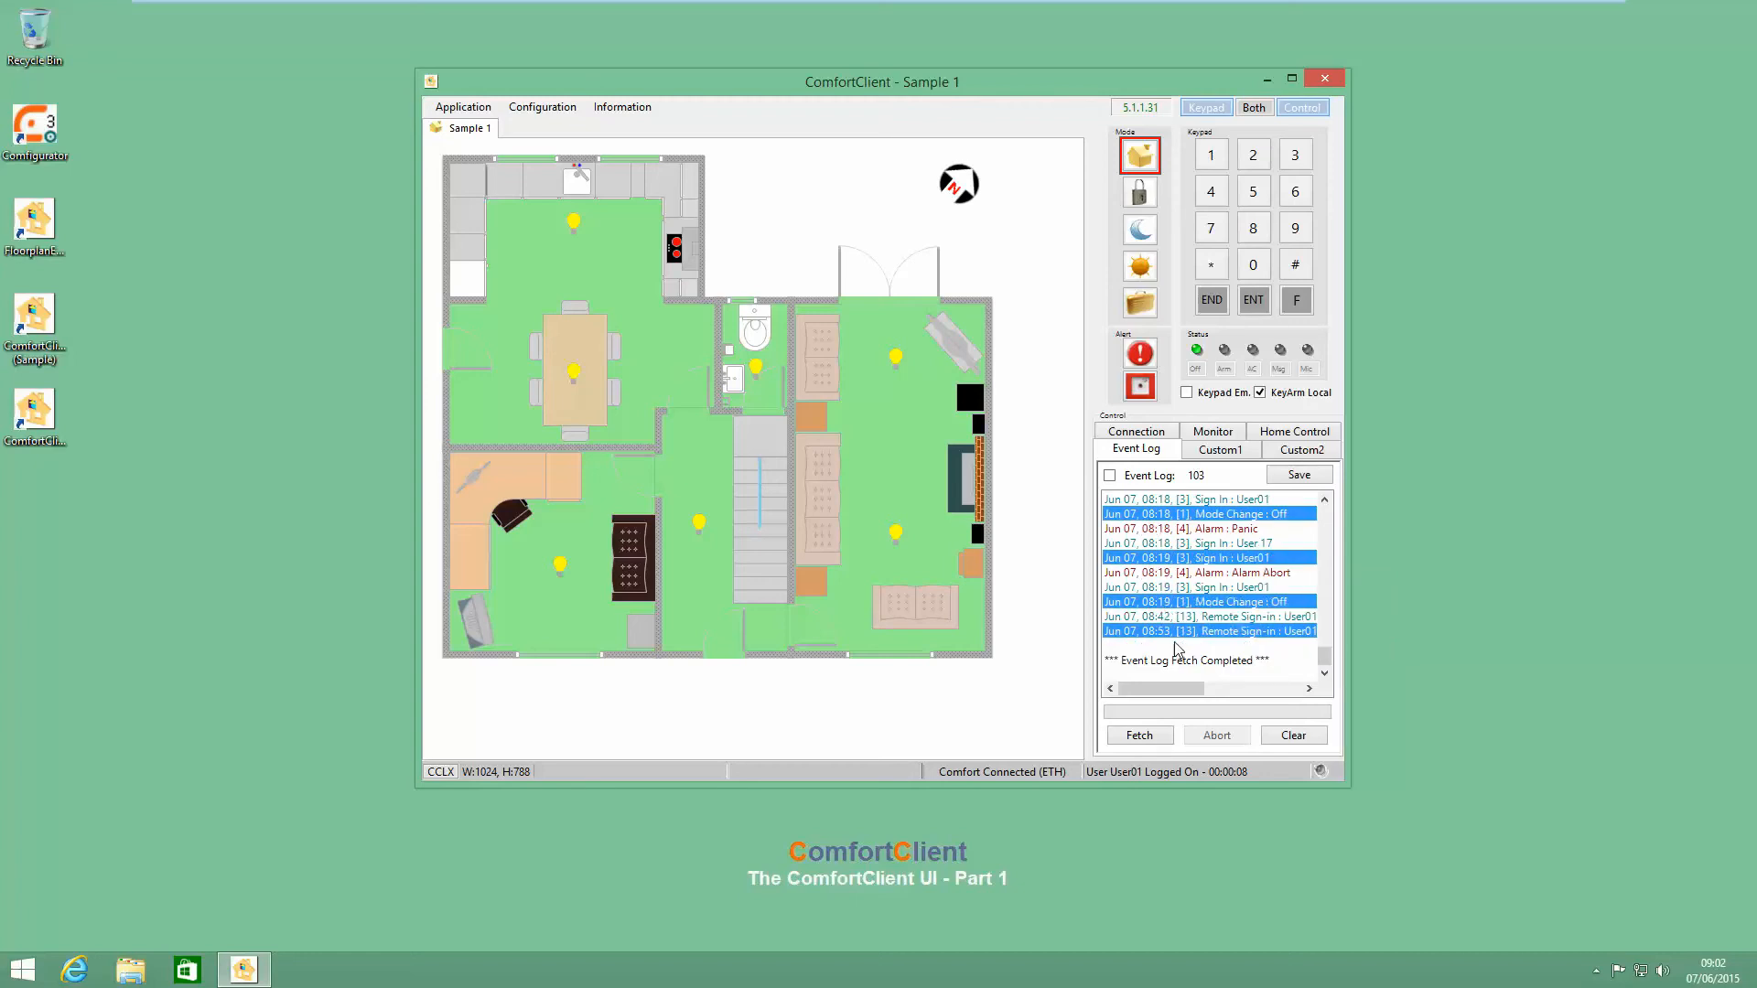
pyautogui.rightClick(1158, 523)
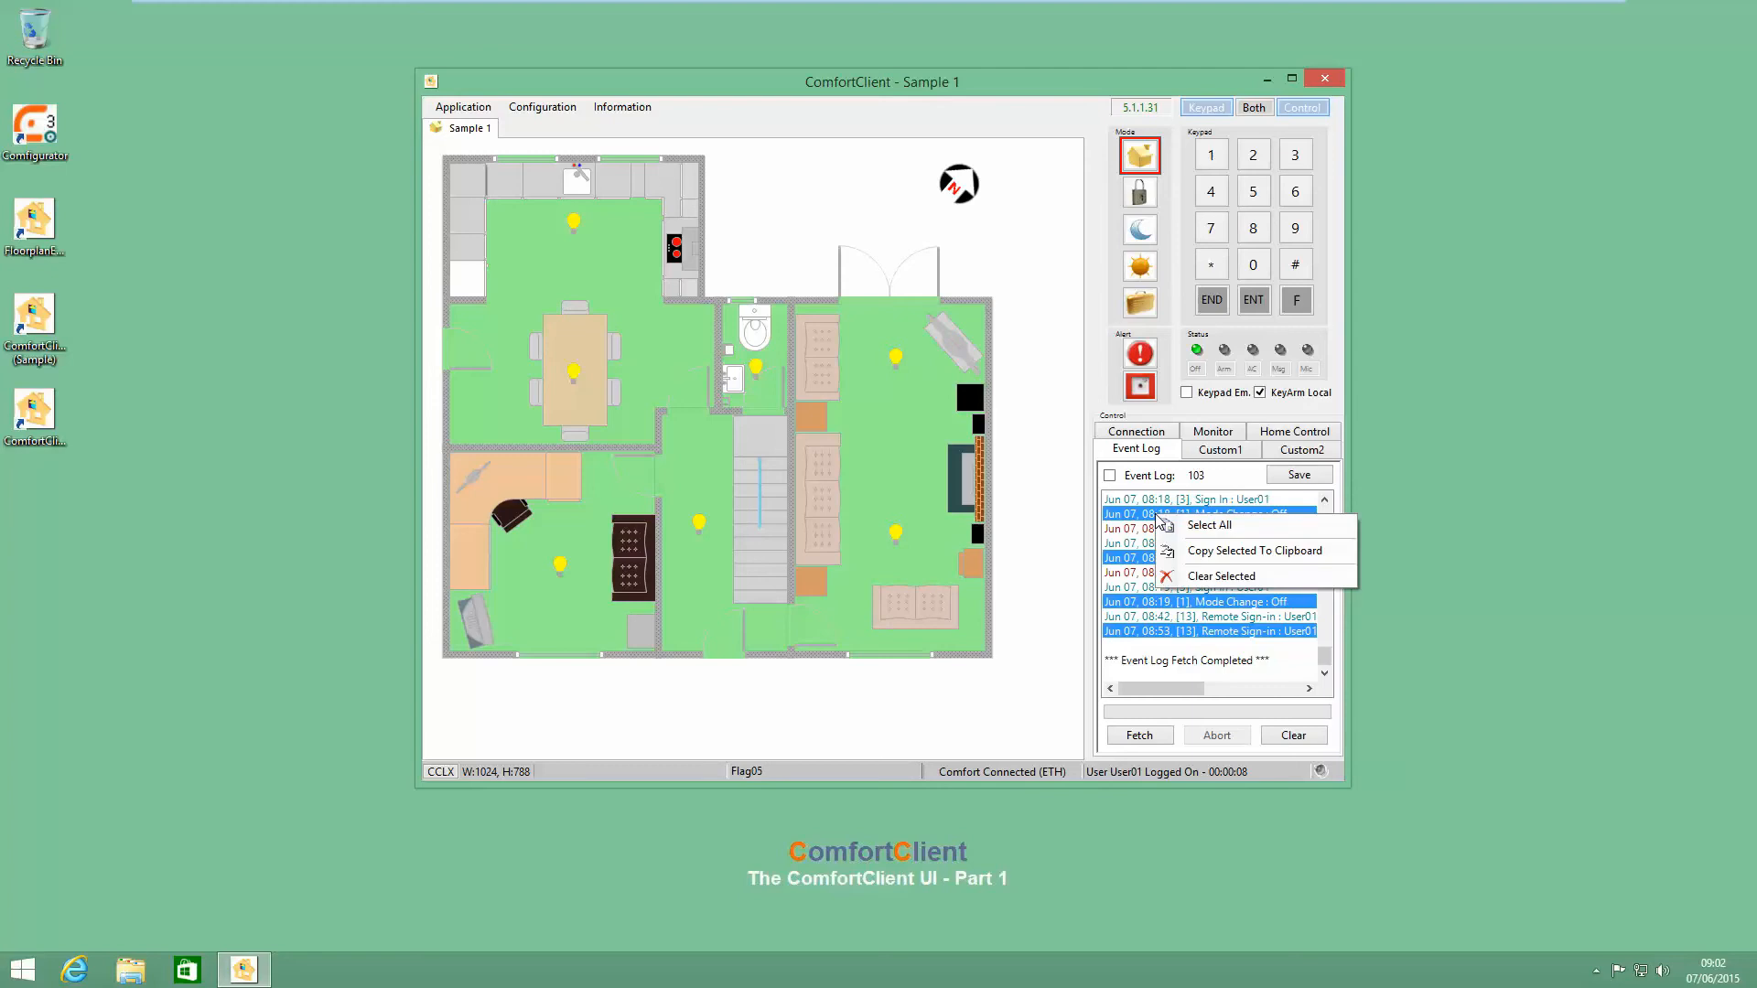
pyautogui.click(1190, 575)
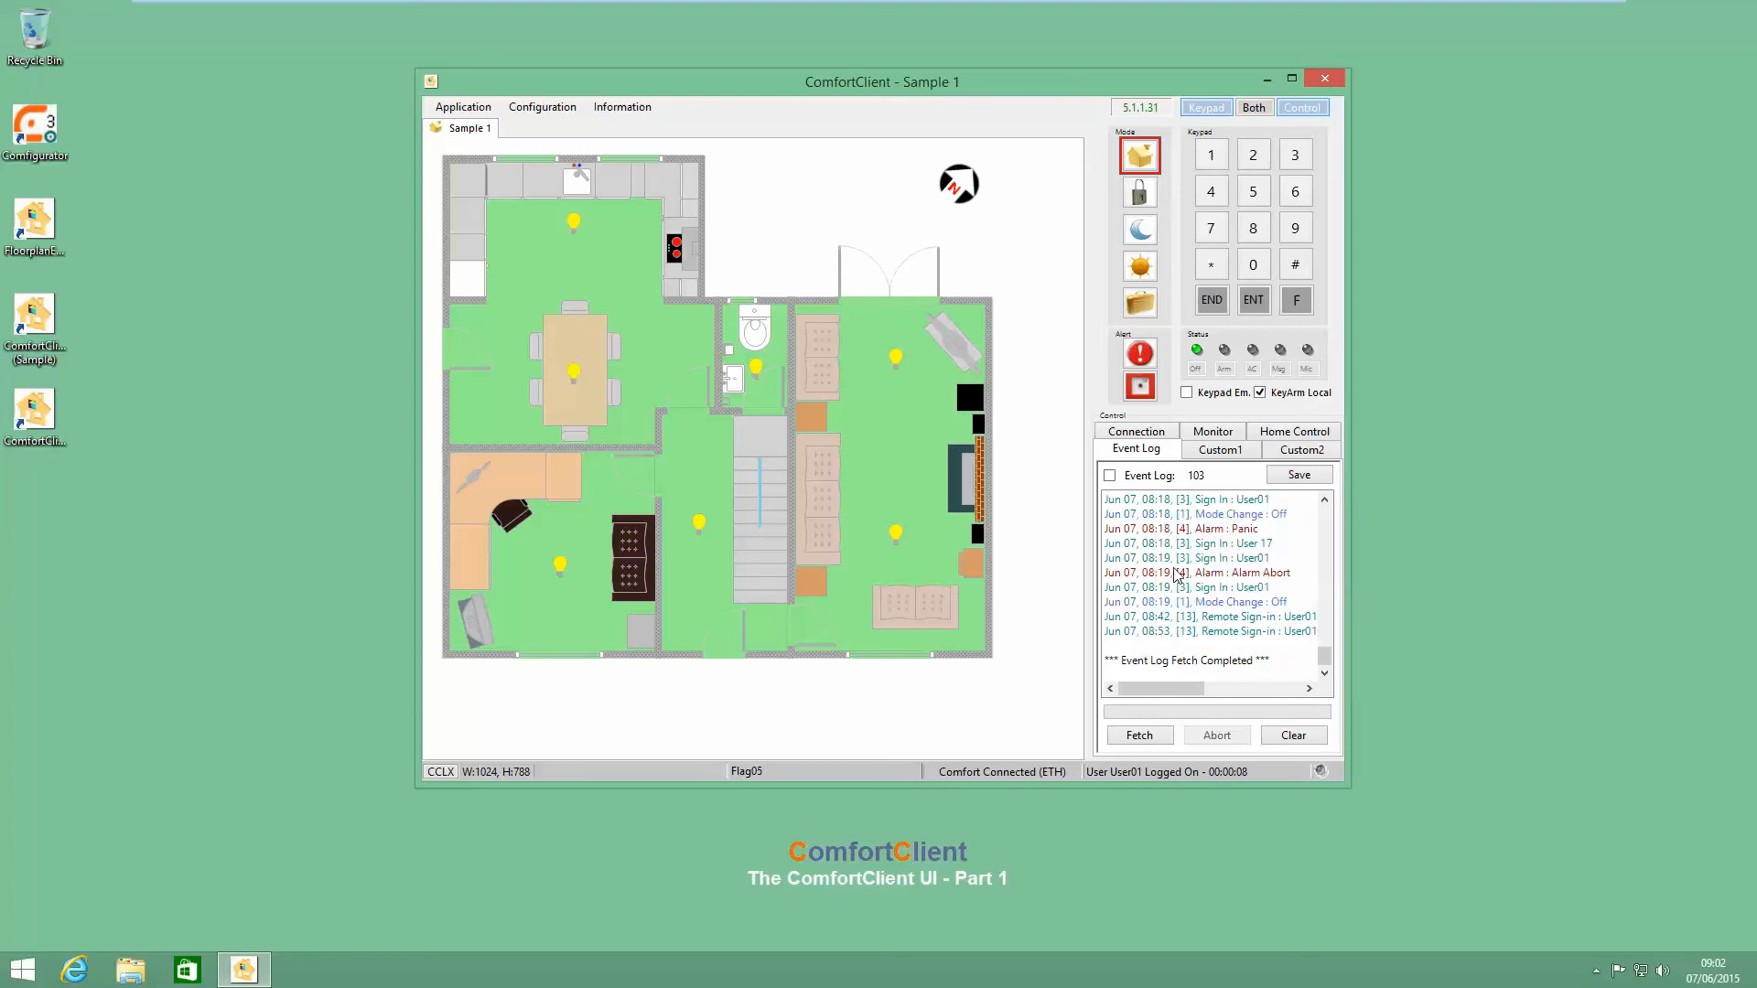
# Examine individual alarm, mode change and sign-in entries in the event log by highlighting them one at a time
pyautogui.rightClick(1151, 534)
pyautogui.click(1119, 575)
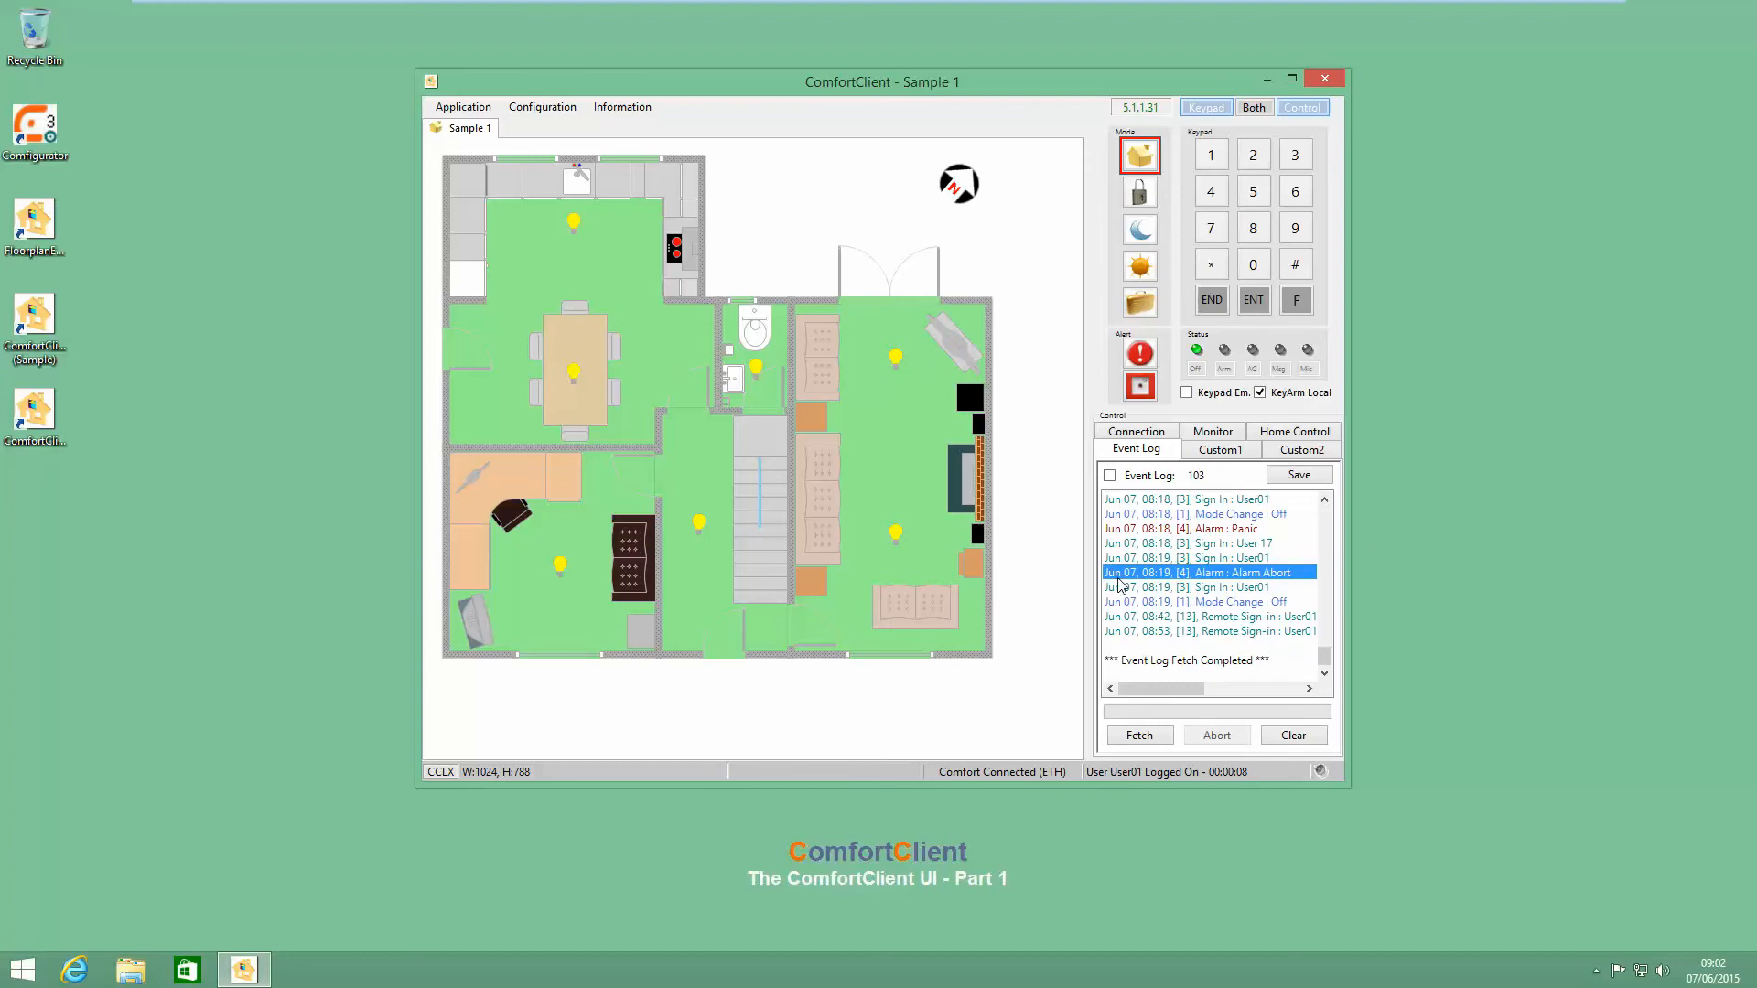
pyautogui.click(1139, 604)
pyautogui.click(1162, 630)
pyautogui.click(1183, 531)
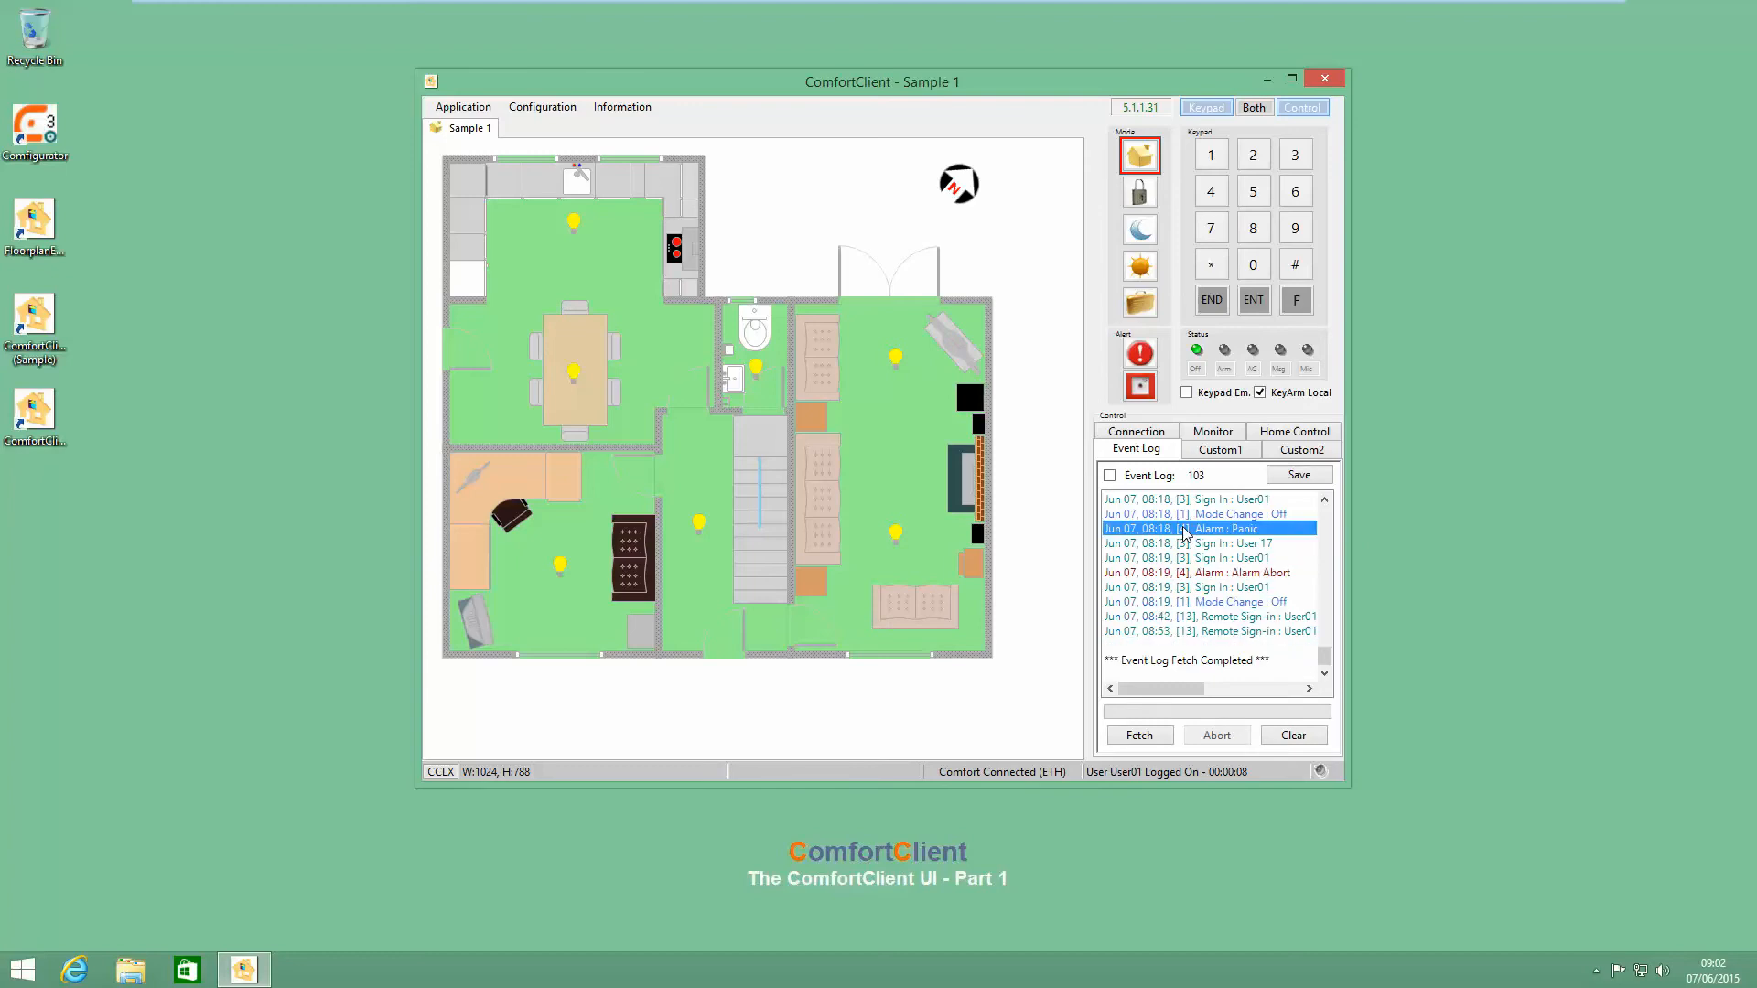
pyautogui.click(1199, 575)
pyautogui.click(1206, 602)
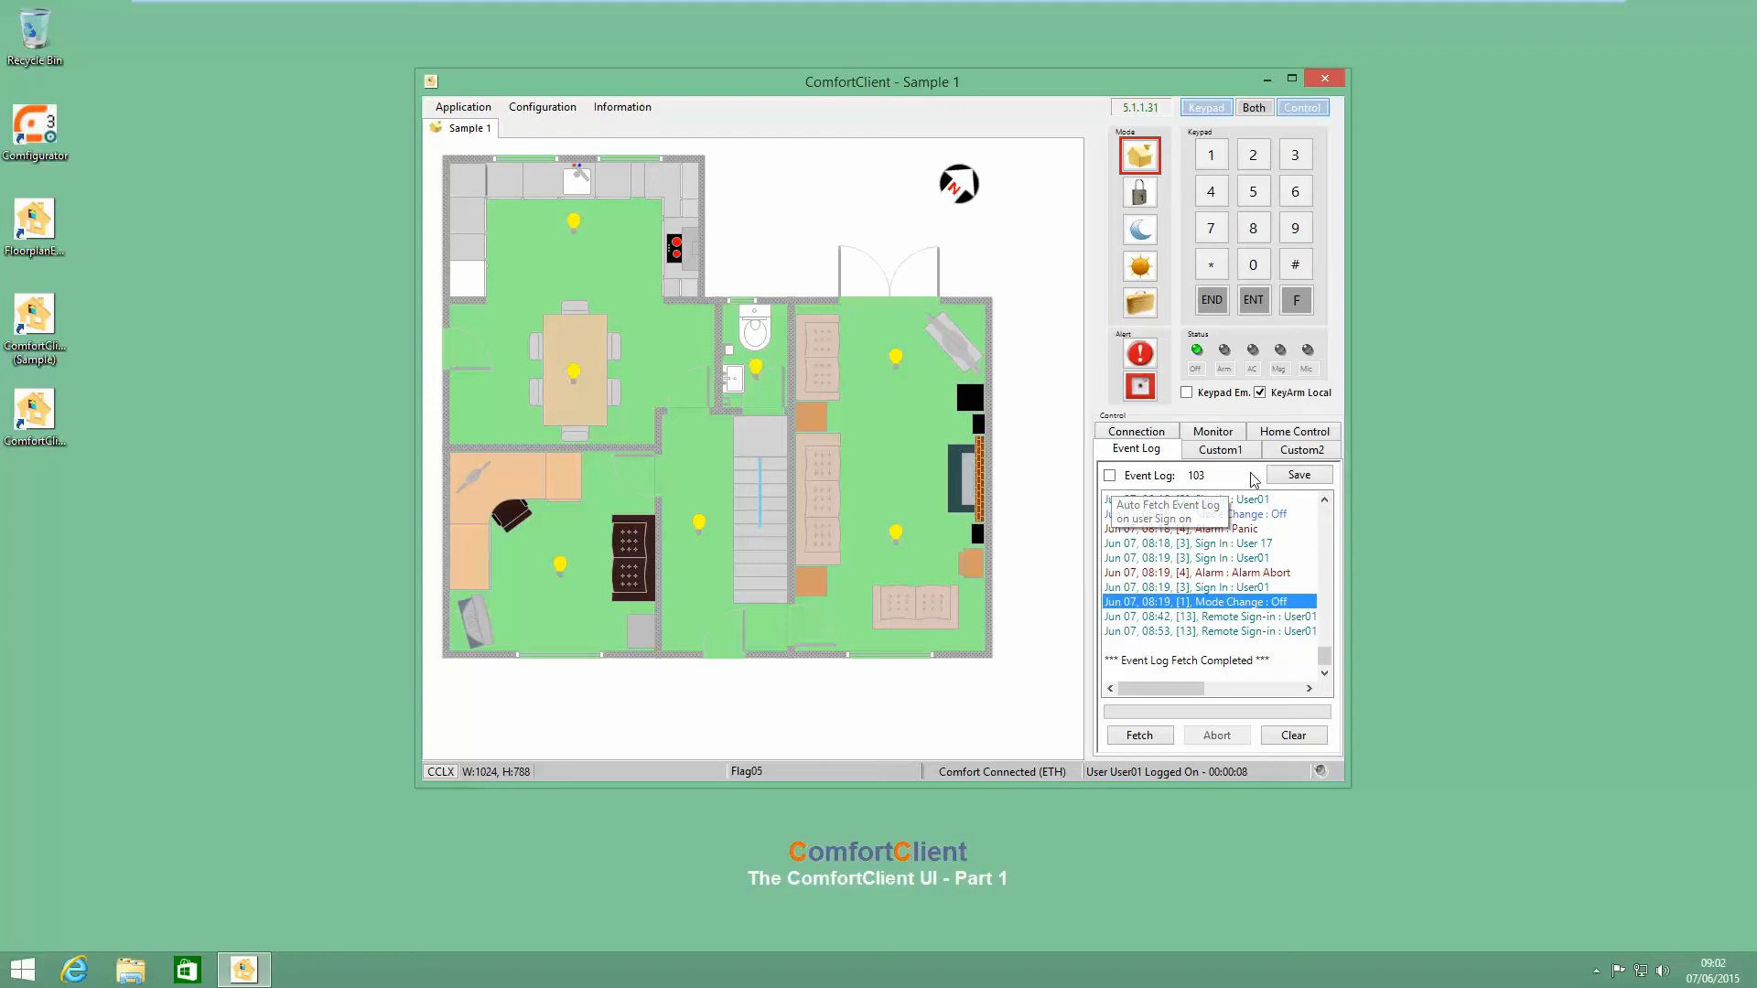
# Save the event log to the Logs folder as a Word 2007 OpenXML file named elog
pyautogui.click(1298, 477)
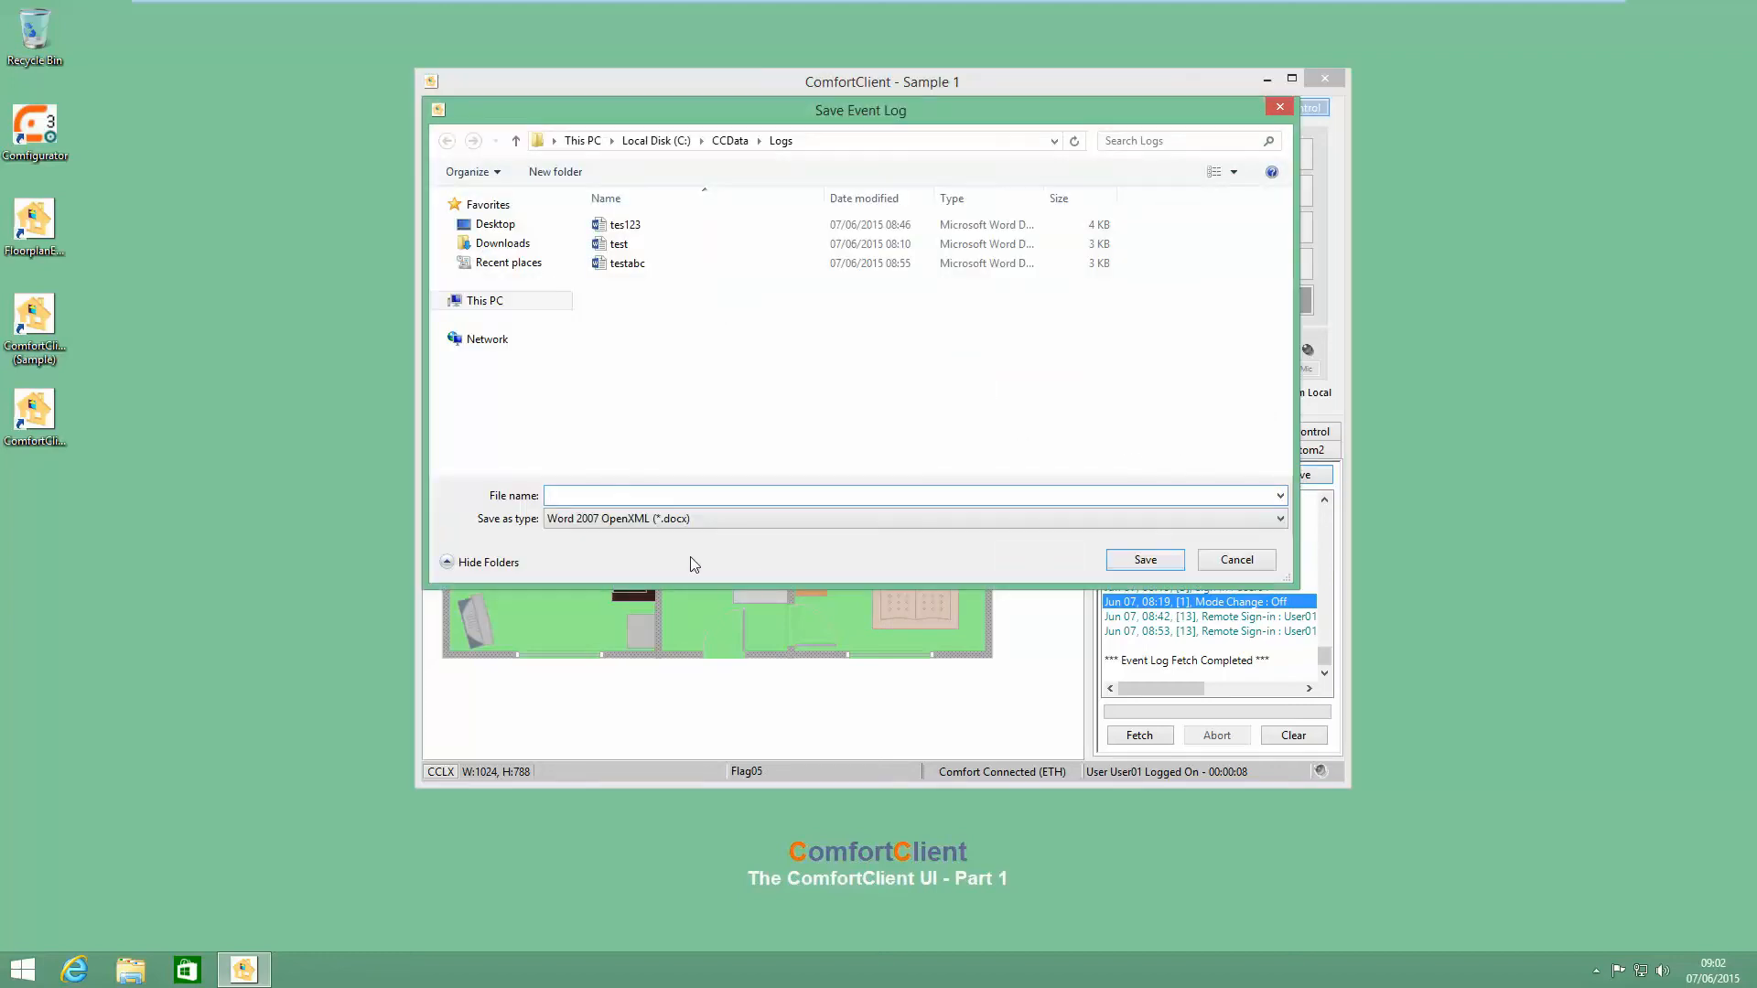
pyautogui.click(656, 519)
pyautogui.click(606, 504)
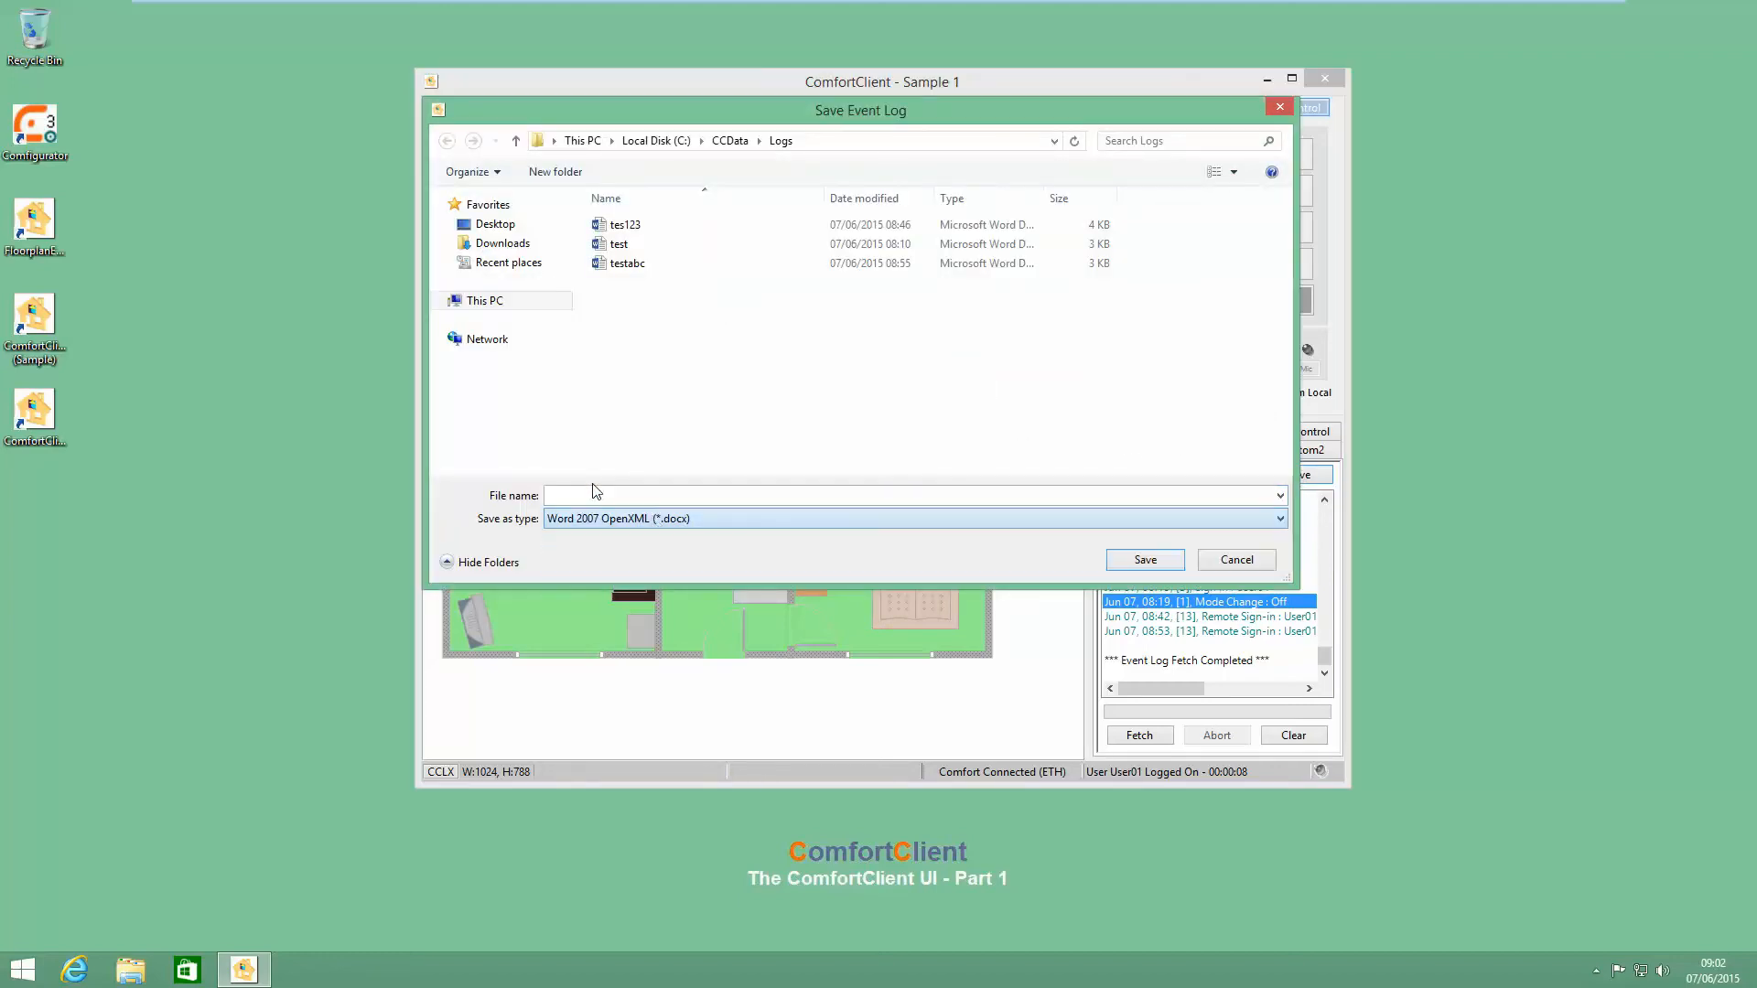
pyautogui.click(585, 494)
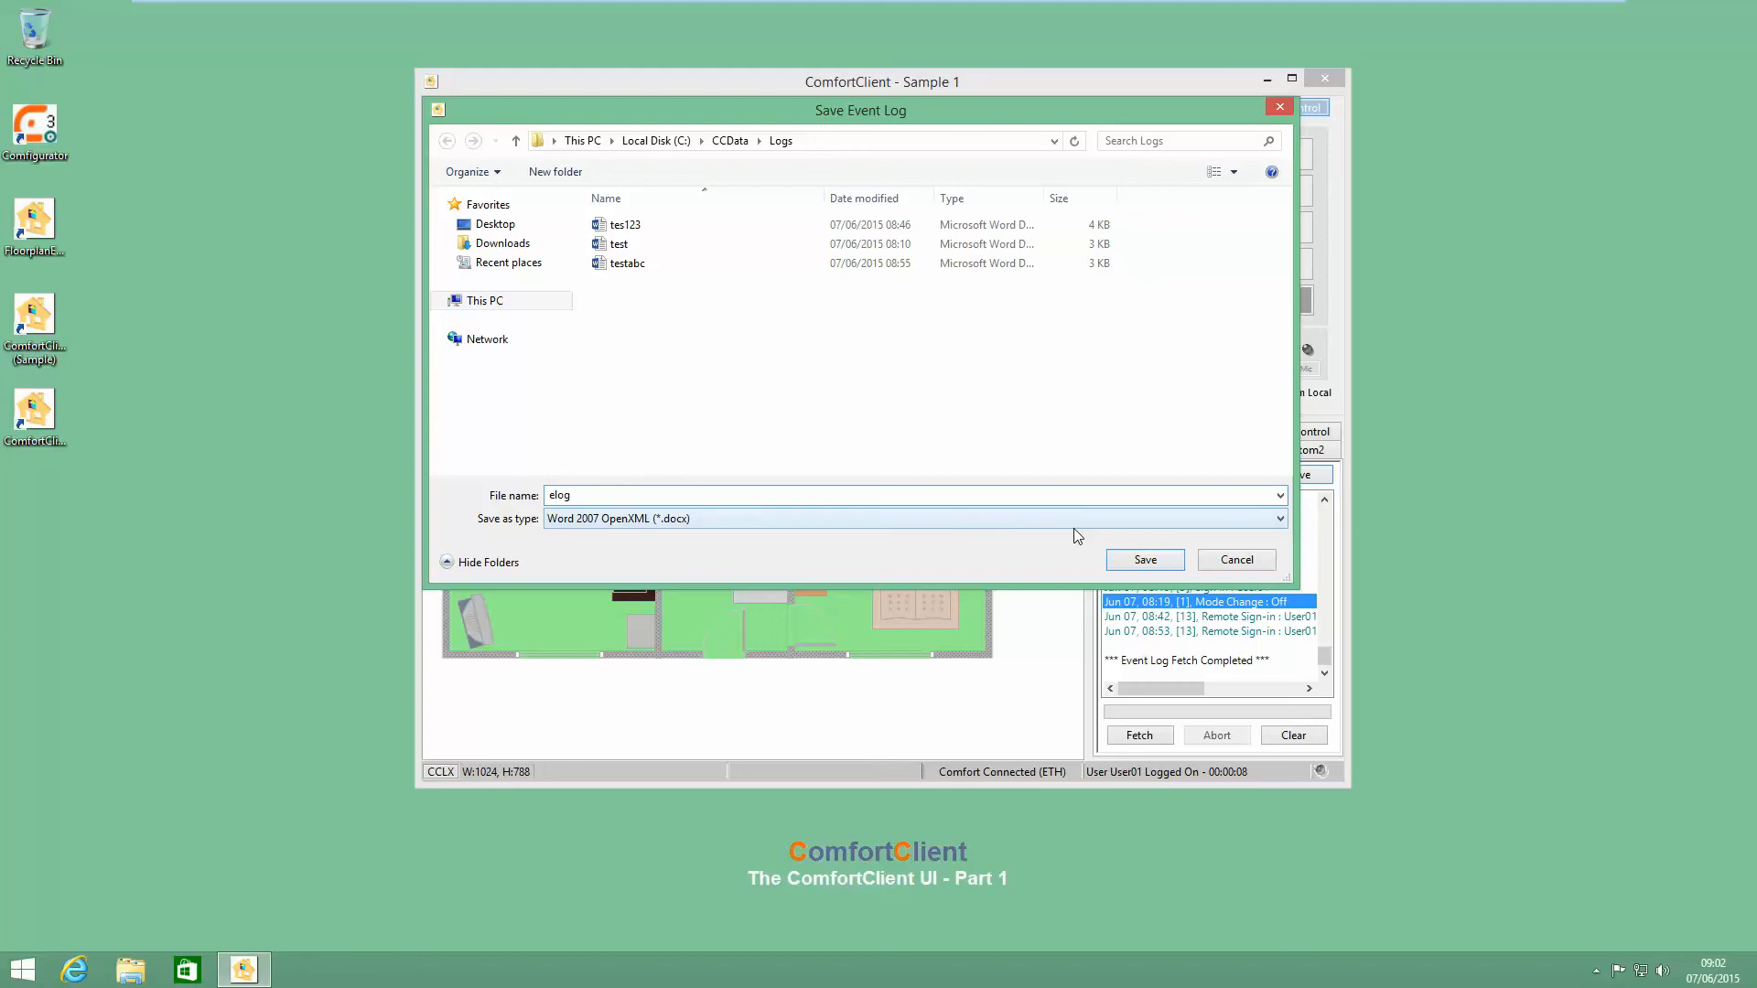
pyautogui.write('elog')
pyautogui.click(1113, 560)
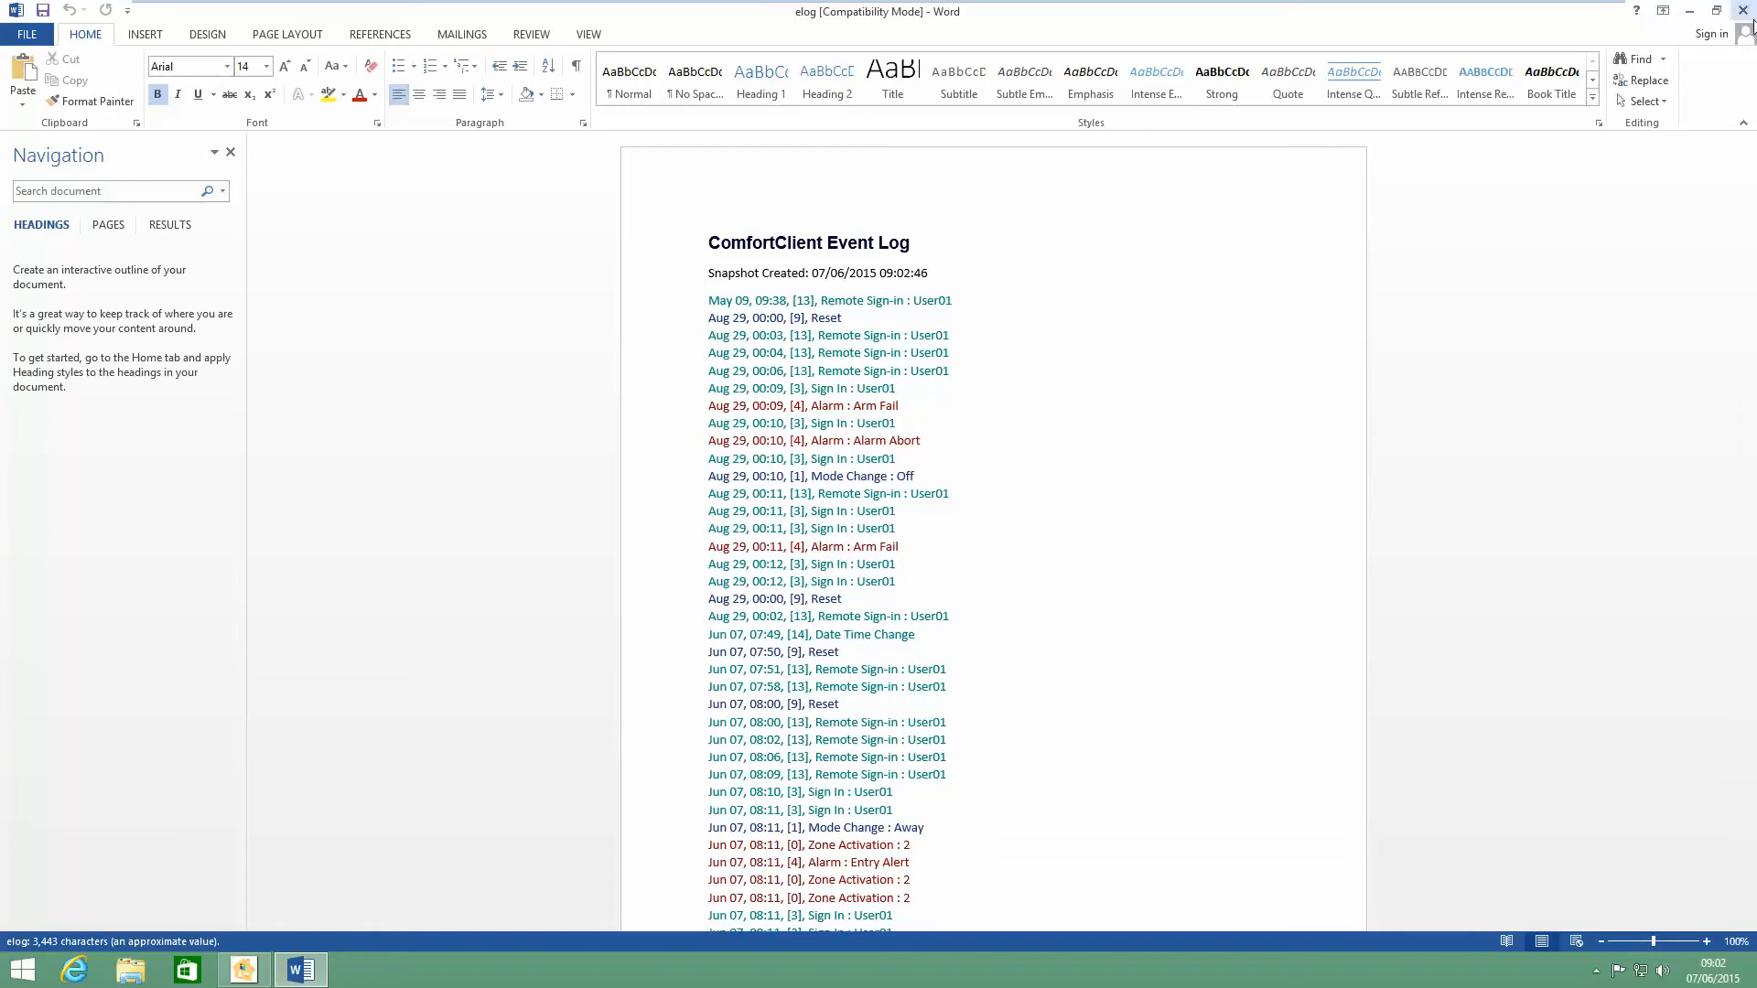
# Close the saved event log document in Word and clear the fetched entries from the event log in ComfortClient
pyautogui.click(1743, 10)
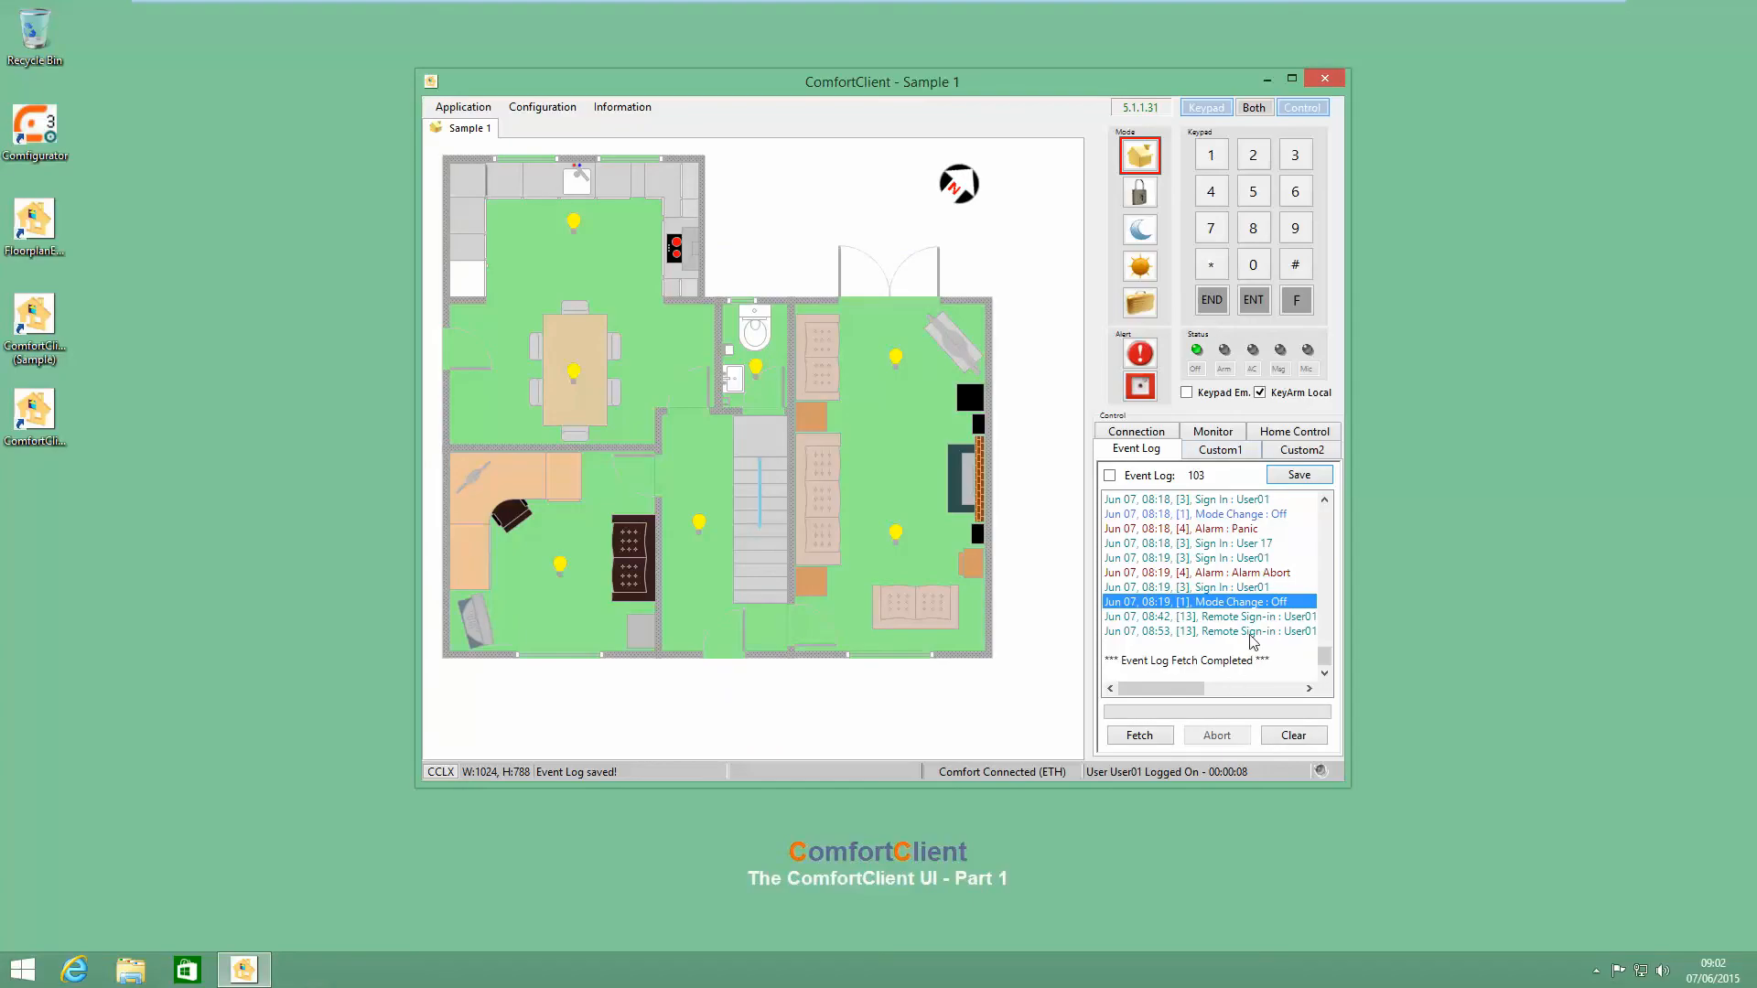
pyautogui.click(1284, 740)
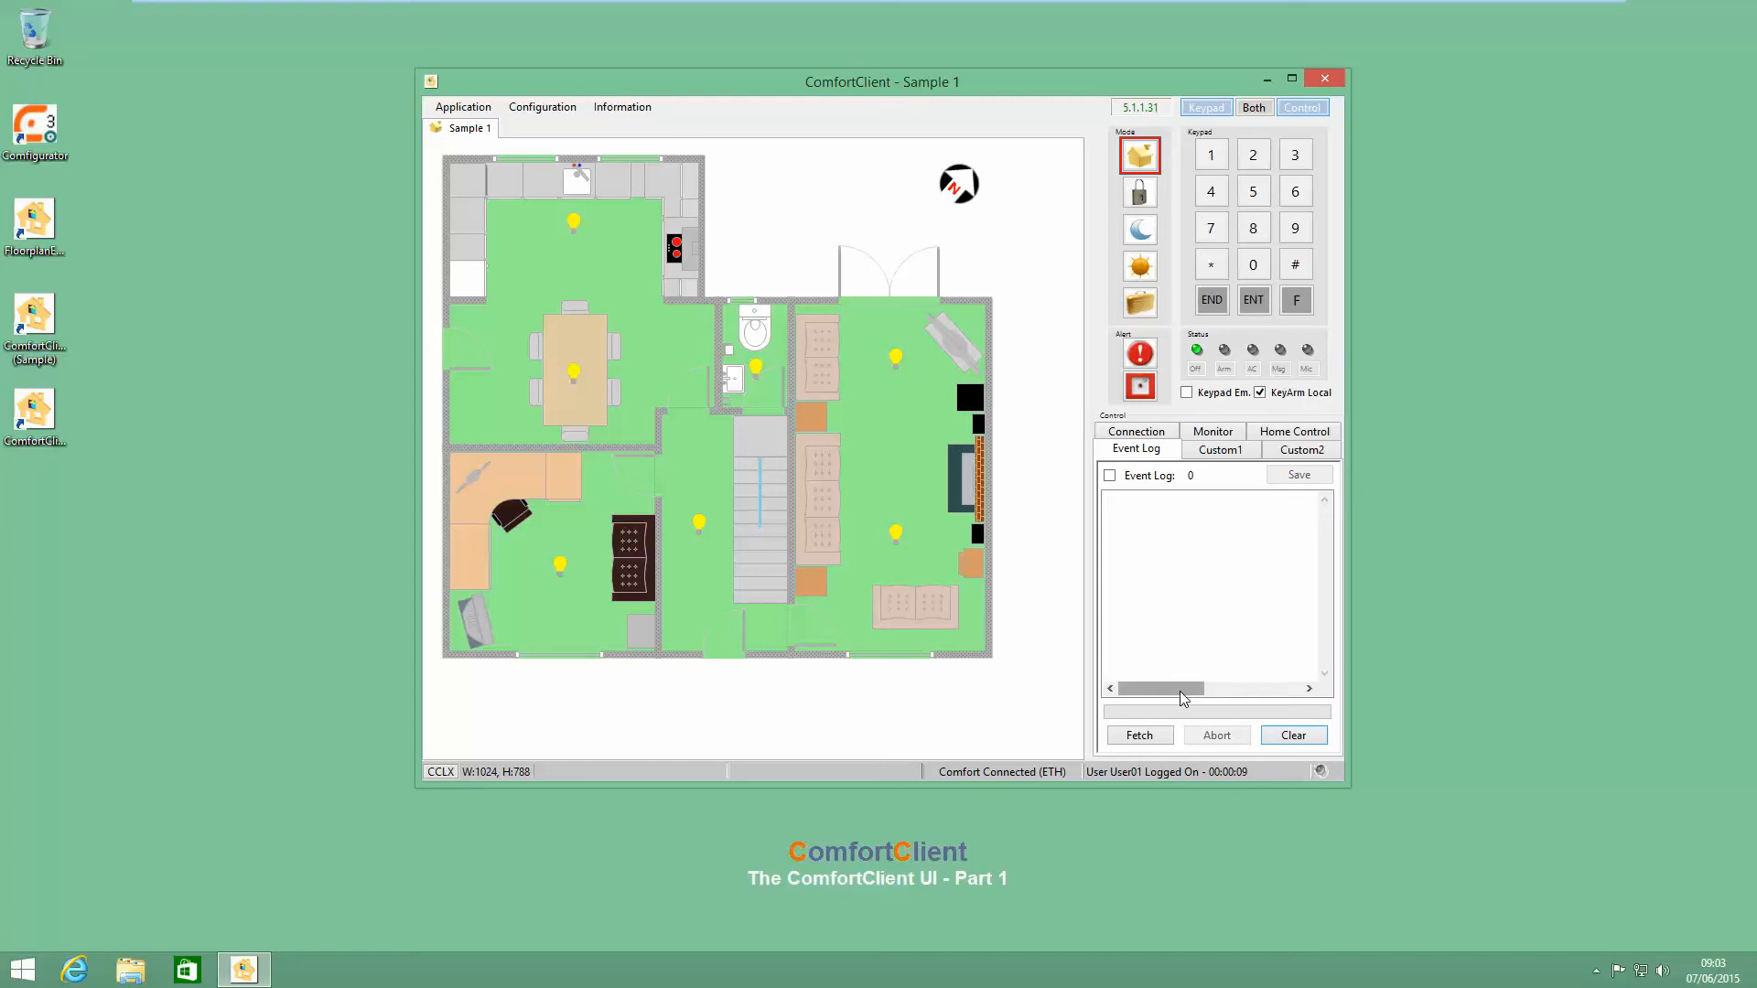
# Set the Custom1 page's response type to X10 and list all related responses stored in the CCLX file
pyautogui.click(1224, 454)
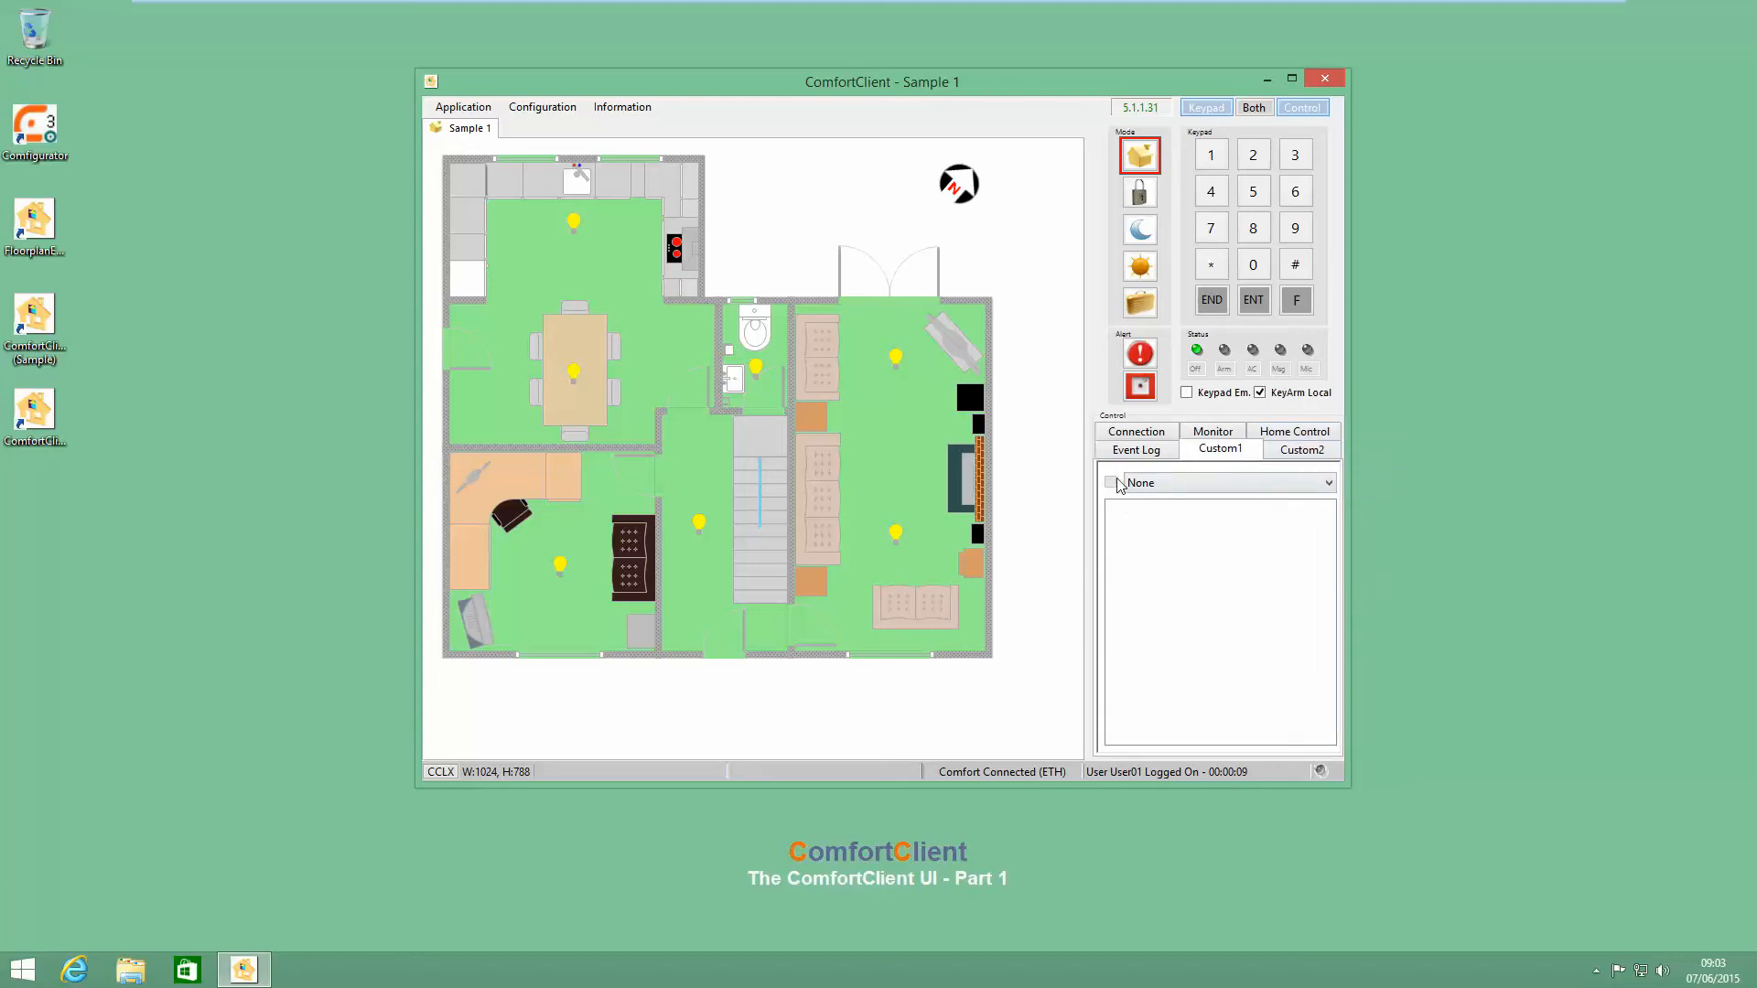
pyautogui.click(1178, 490)
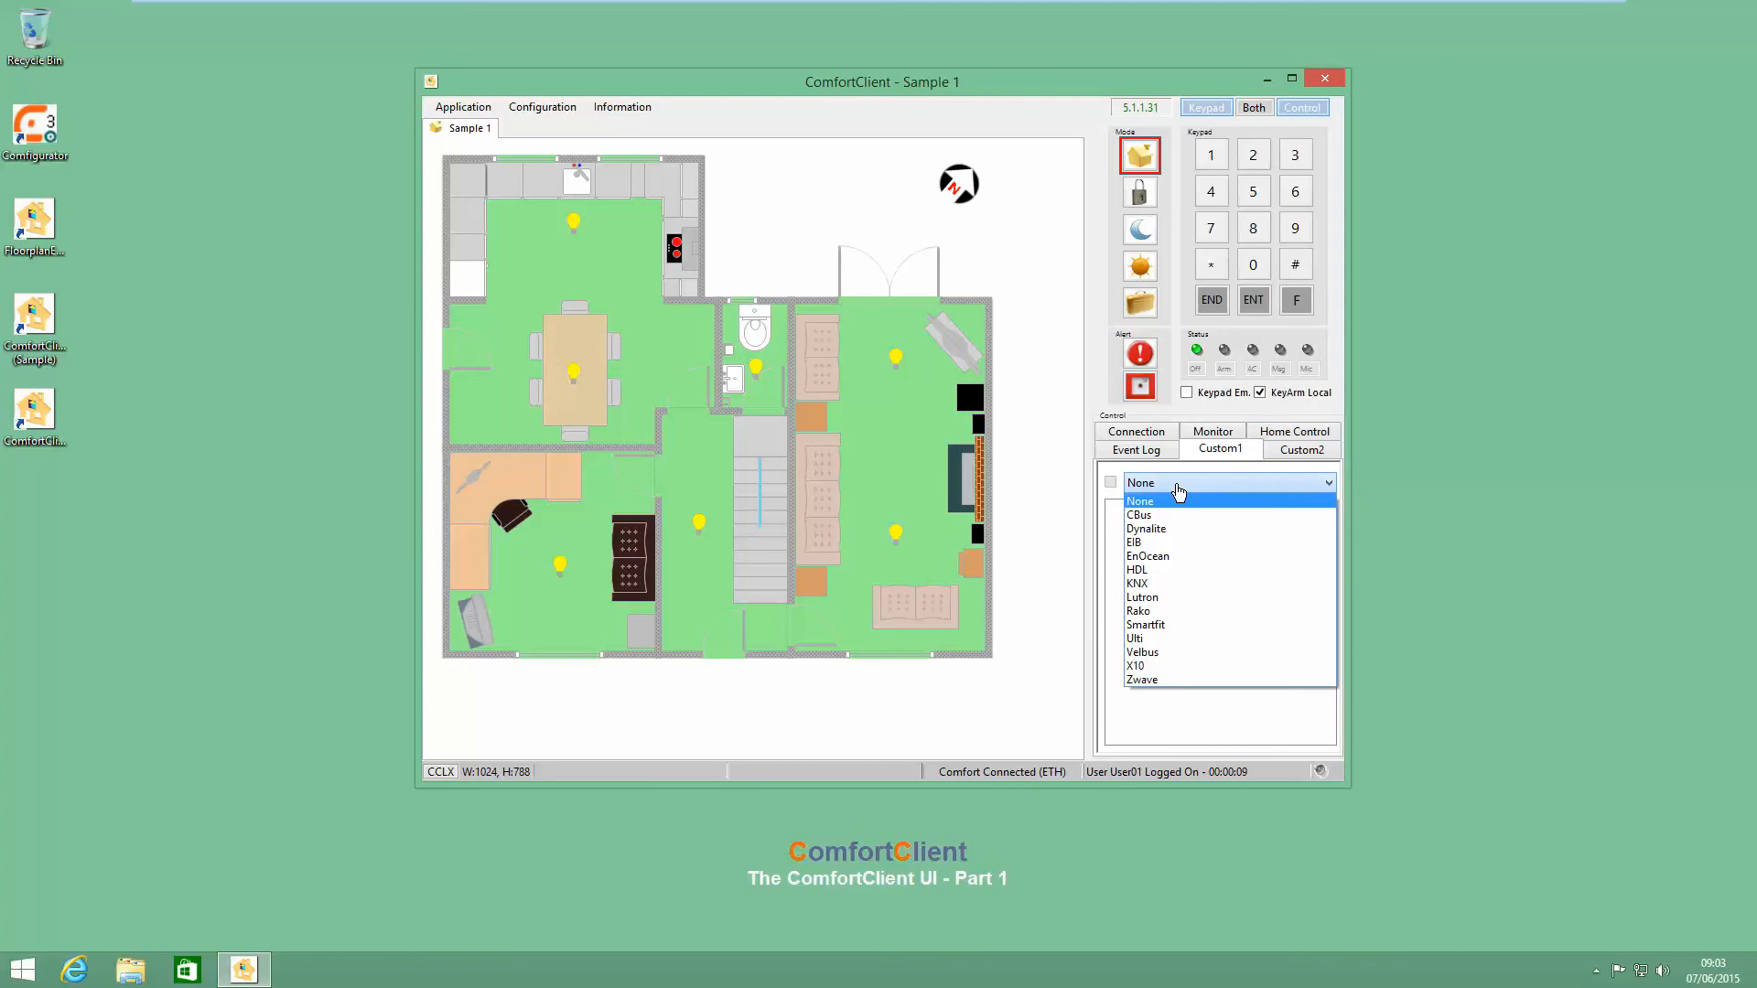
pyautogui.click(1130, 483)
pyautogui.click(1140, 484)
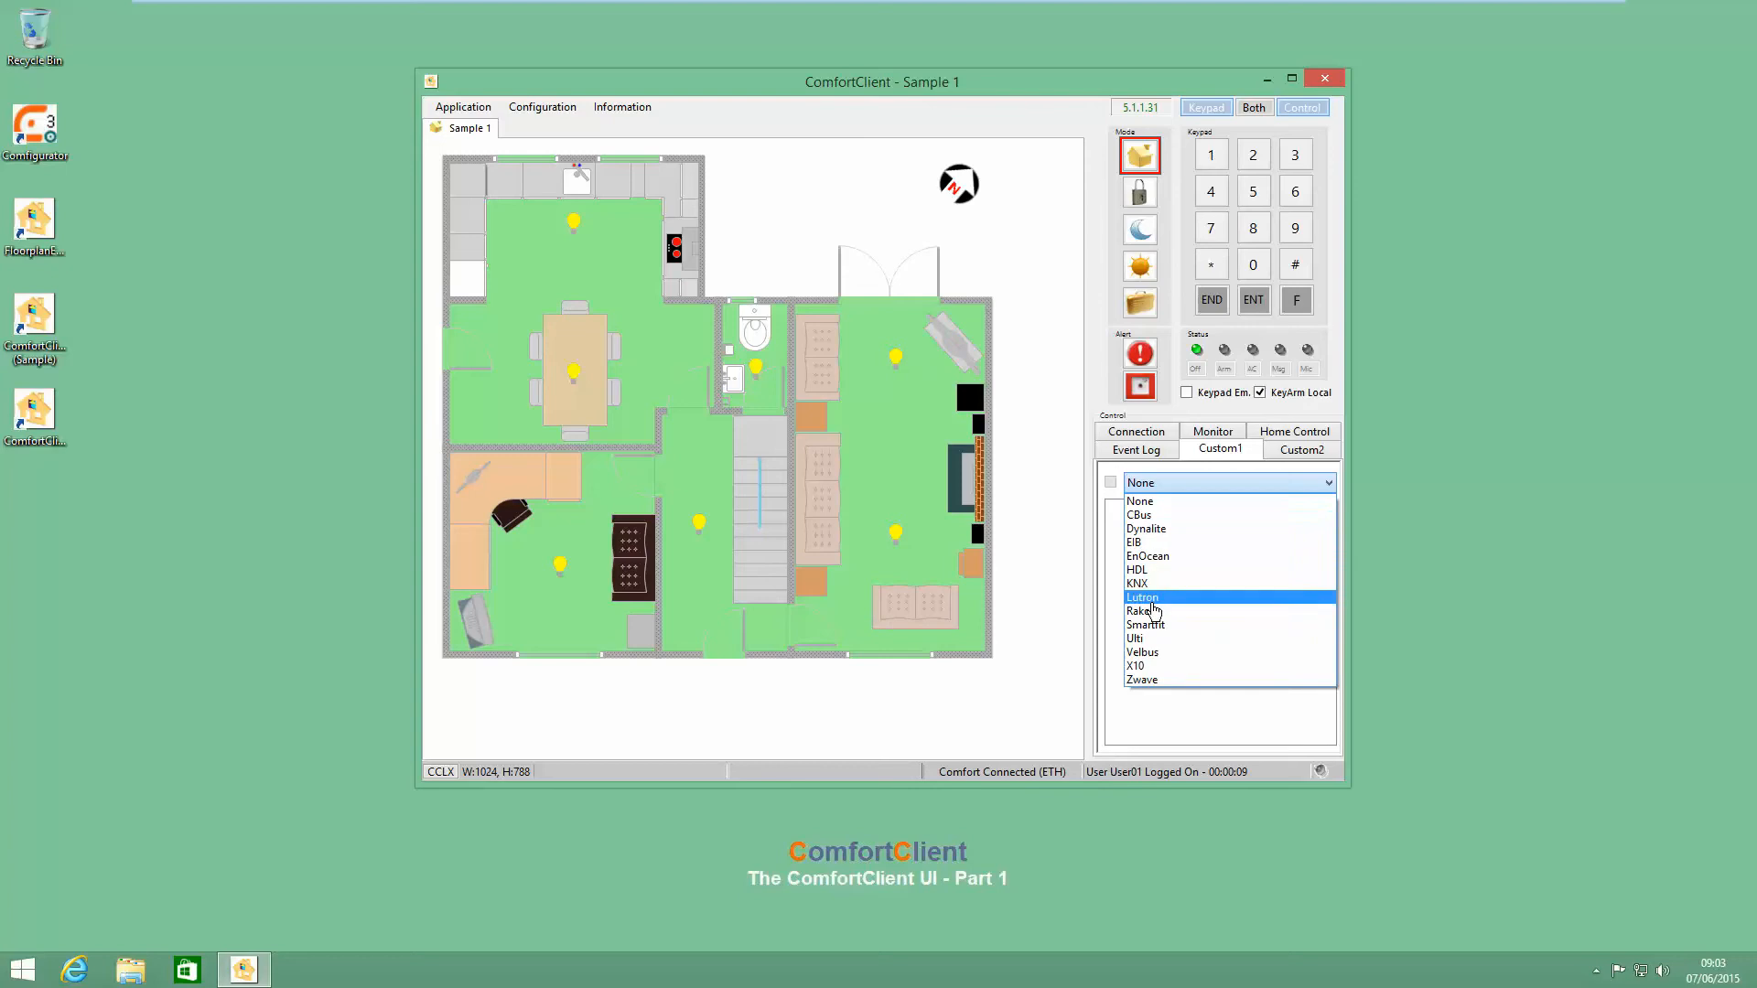
pyautogui.click(1142, 666)
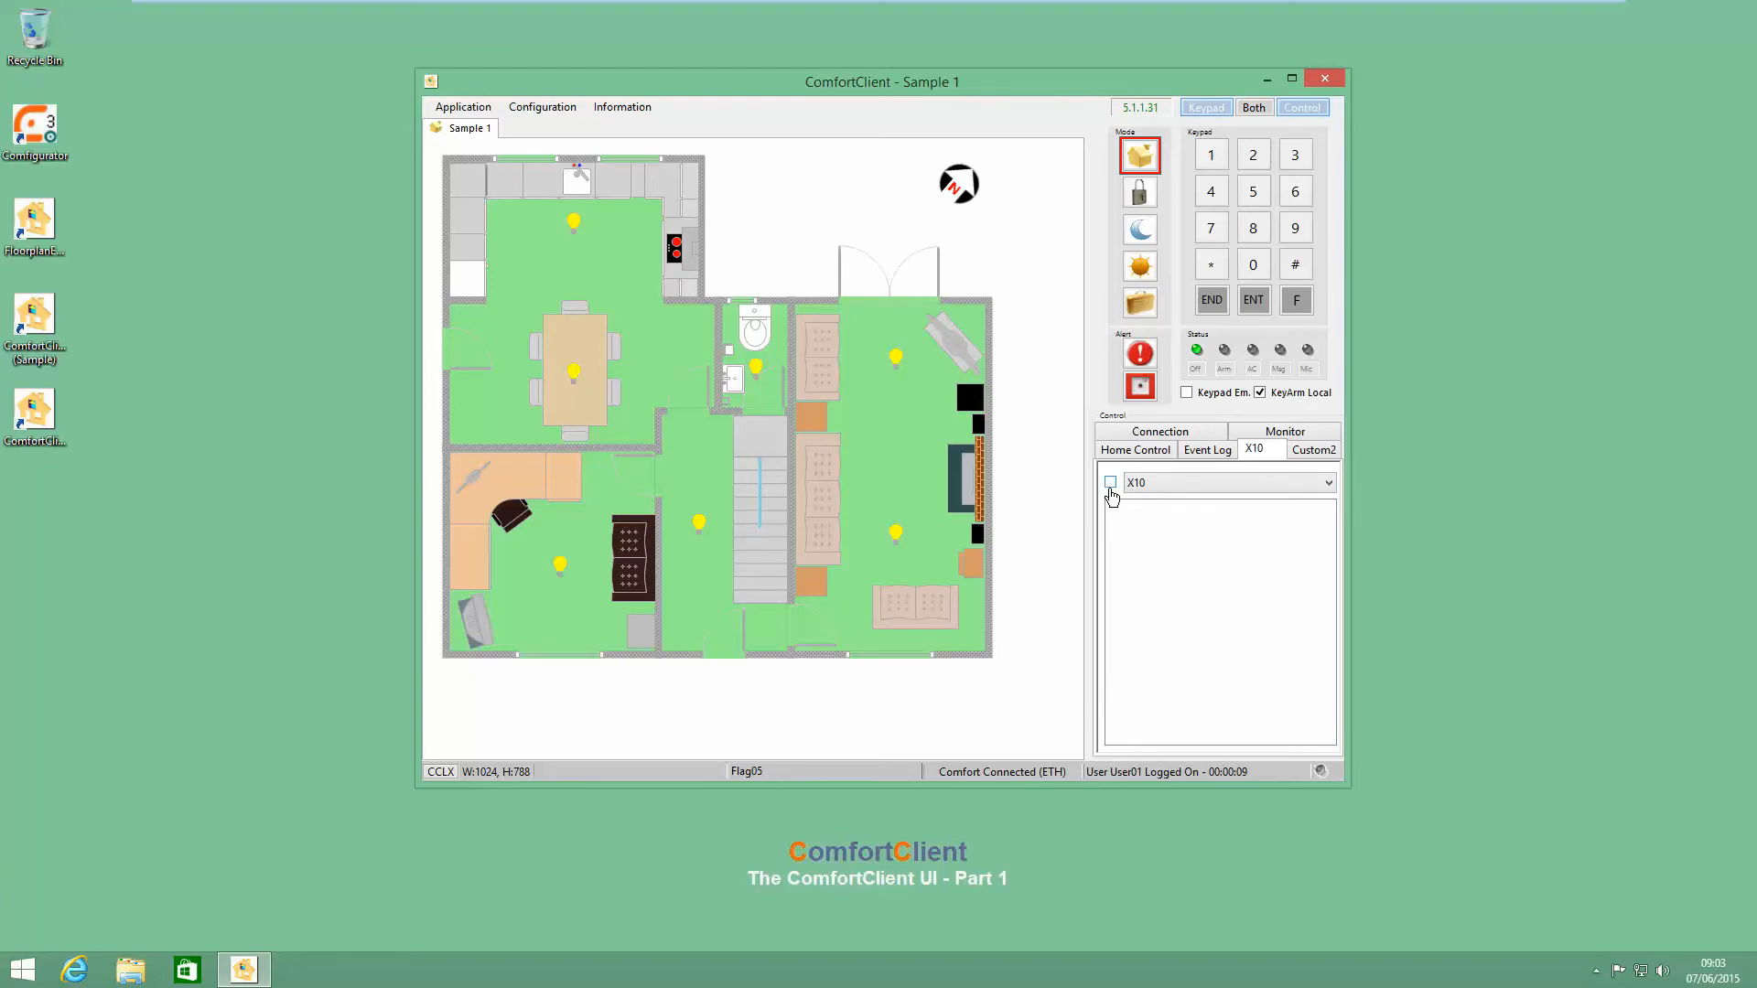
pyautogui.moveTo(1110, 490)
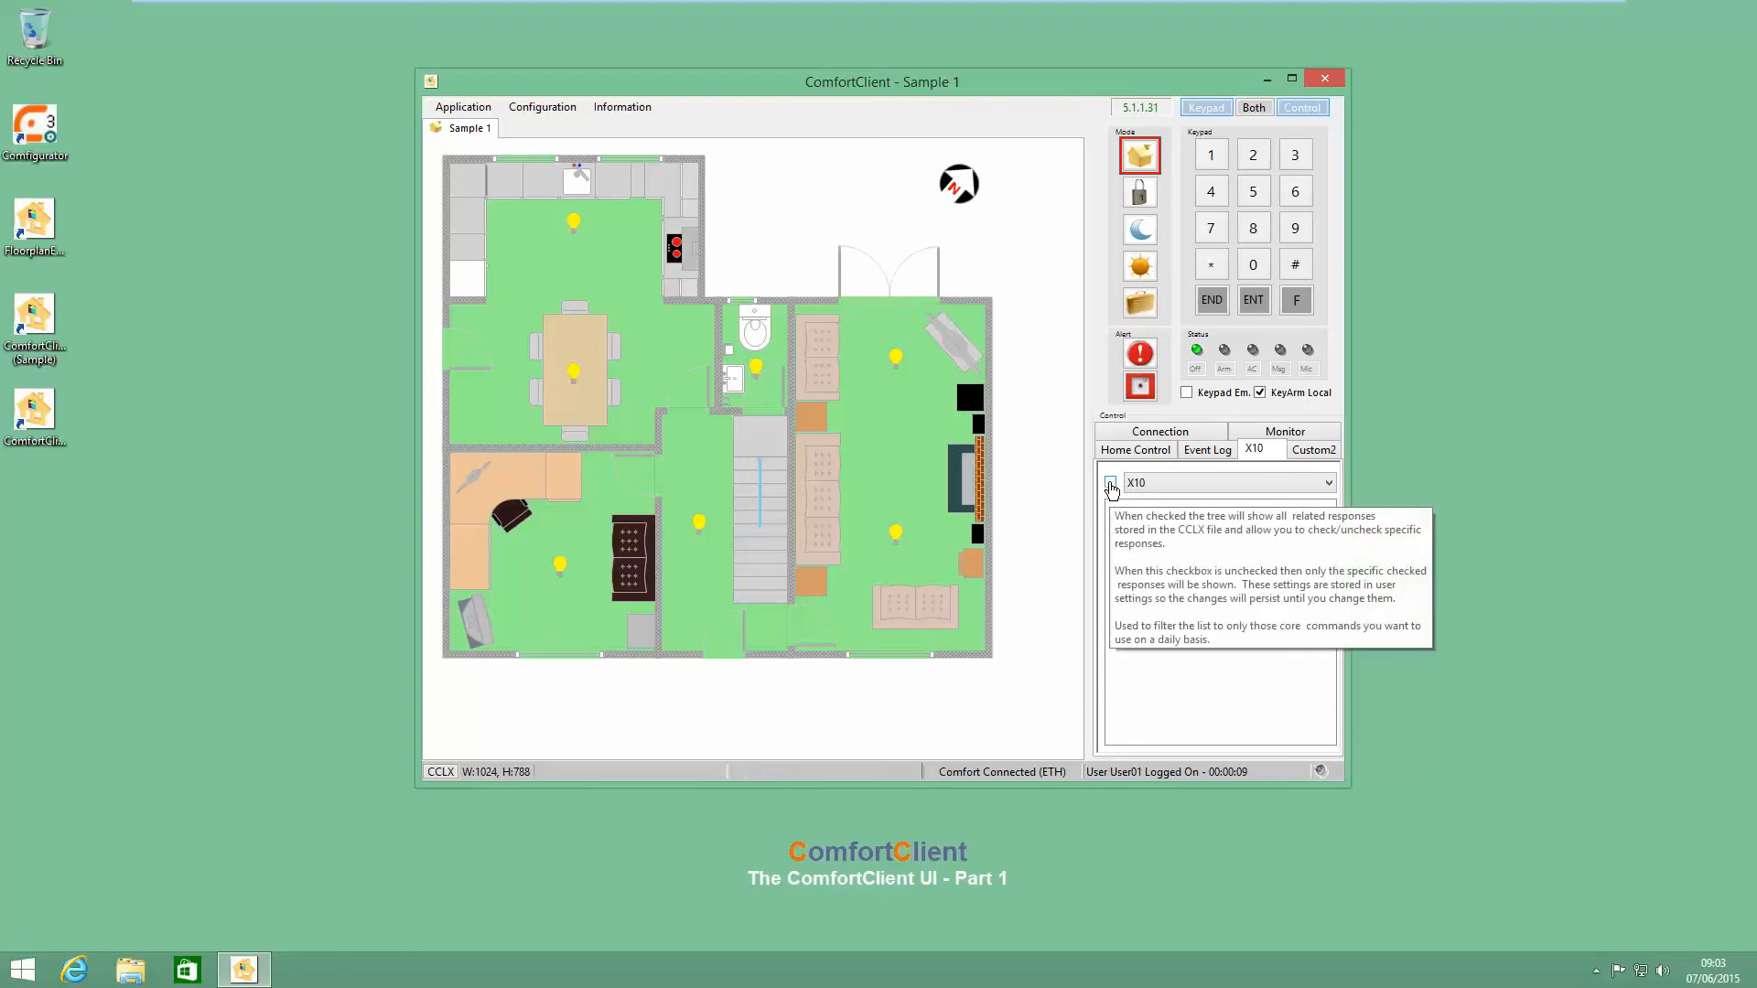
pyautogui.click(1111, 486)
pyautogui.moveTo(1332, 563)
pyautogui.mouseDown()
pyautogui.moveTo(1329, 712)
pyautogui.moveTo(1337, 548)
pyautogui.mouseUp()
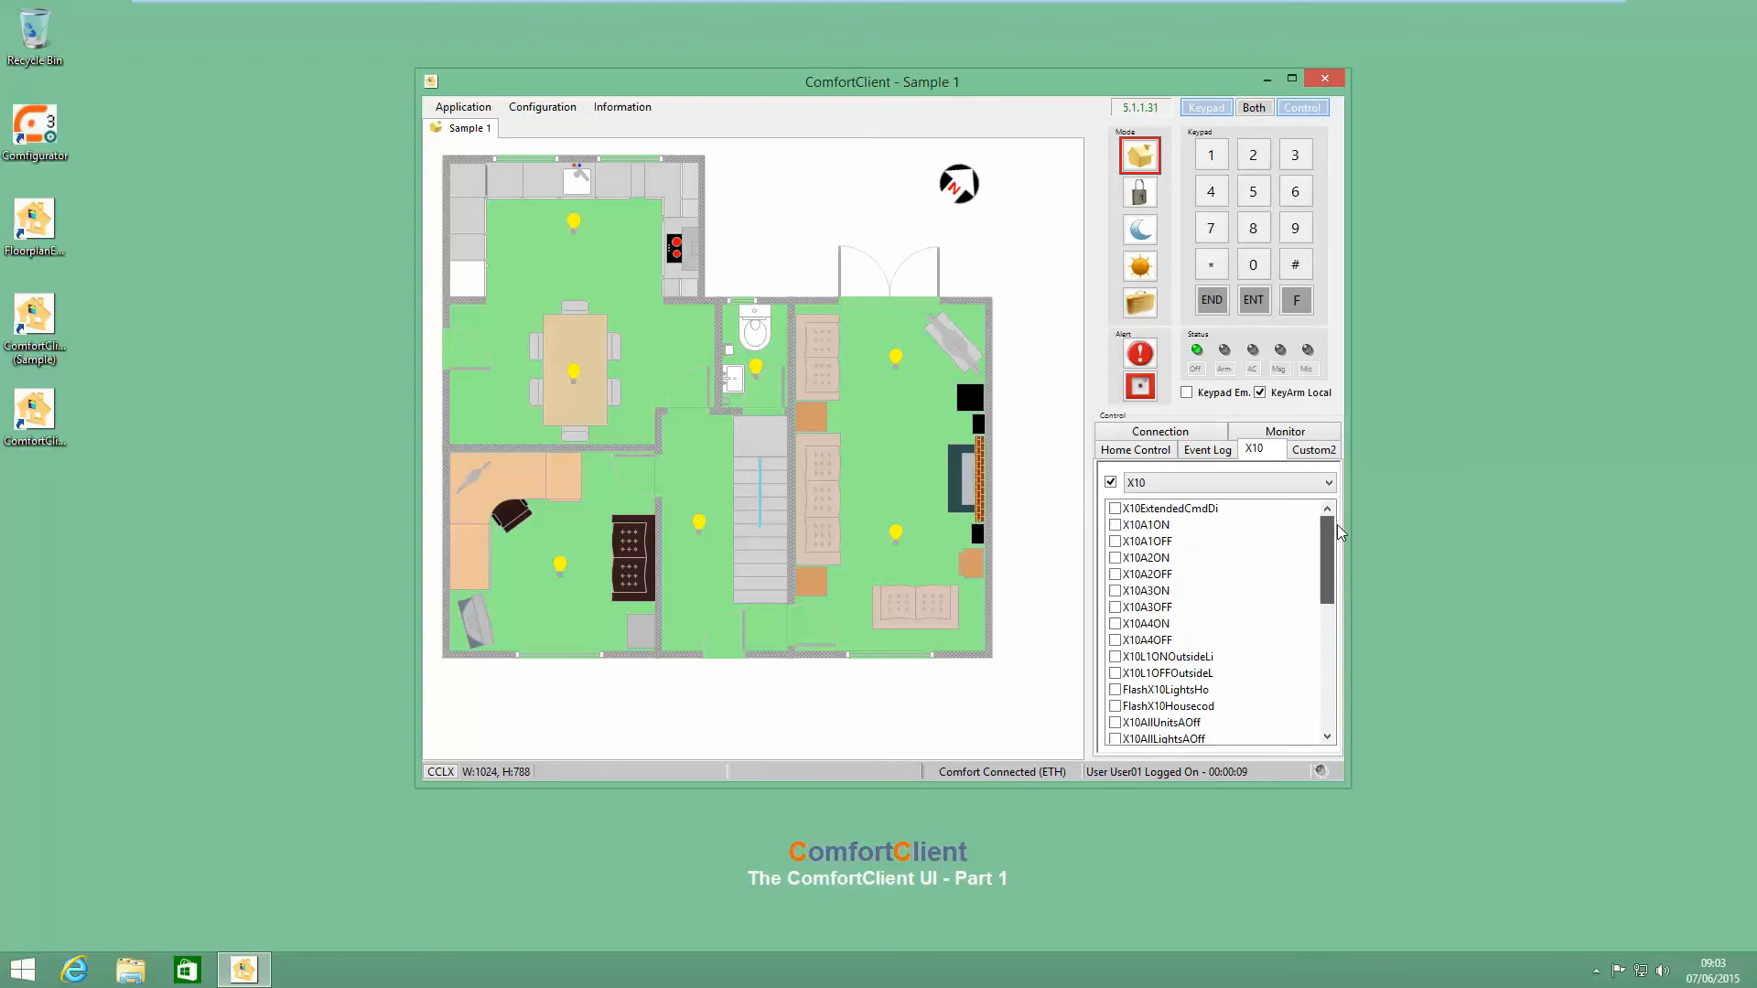
# Check the X10A1ON, X10A3OFF and FlashX10LightsHo responses and limit the X10 list to the checked ones
pyautogui.click(1115, 525)
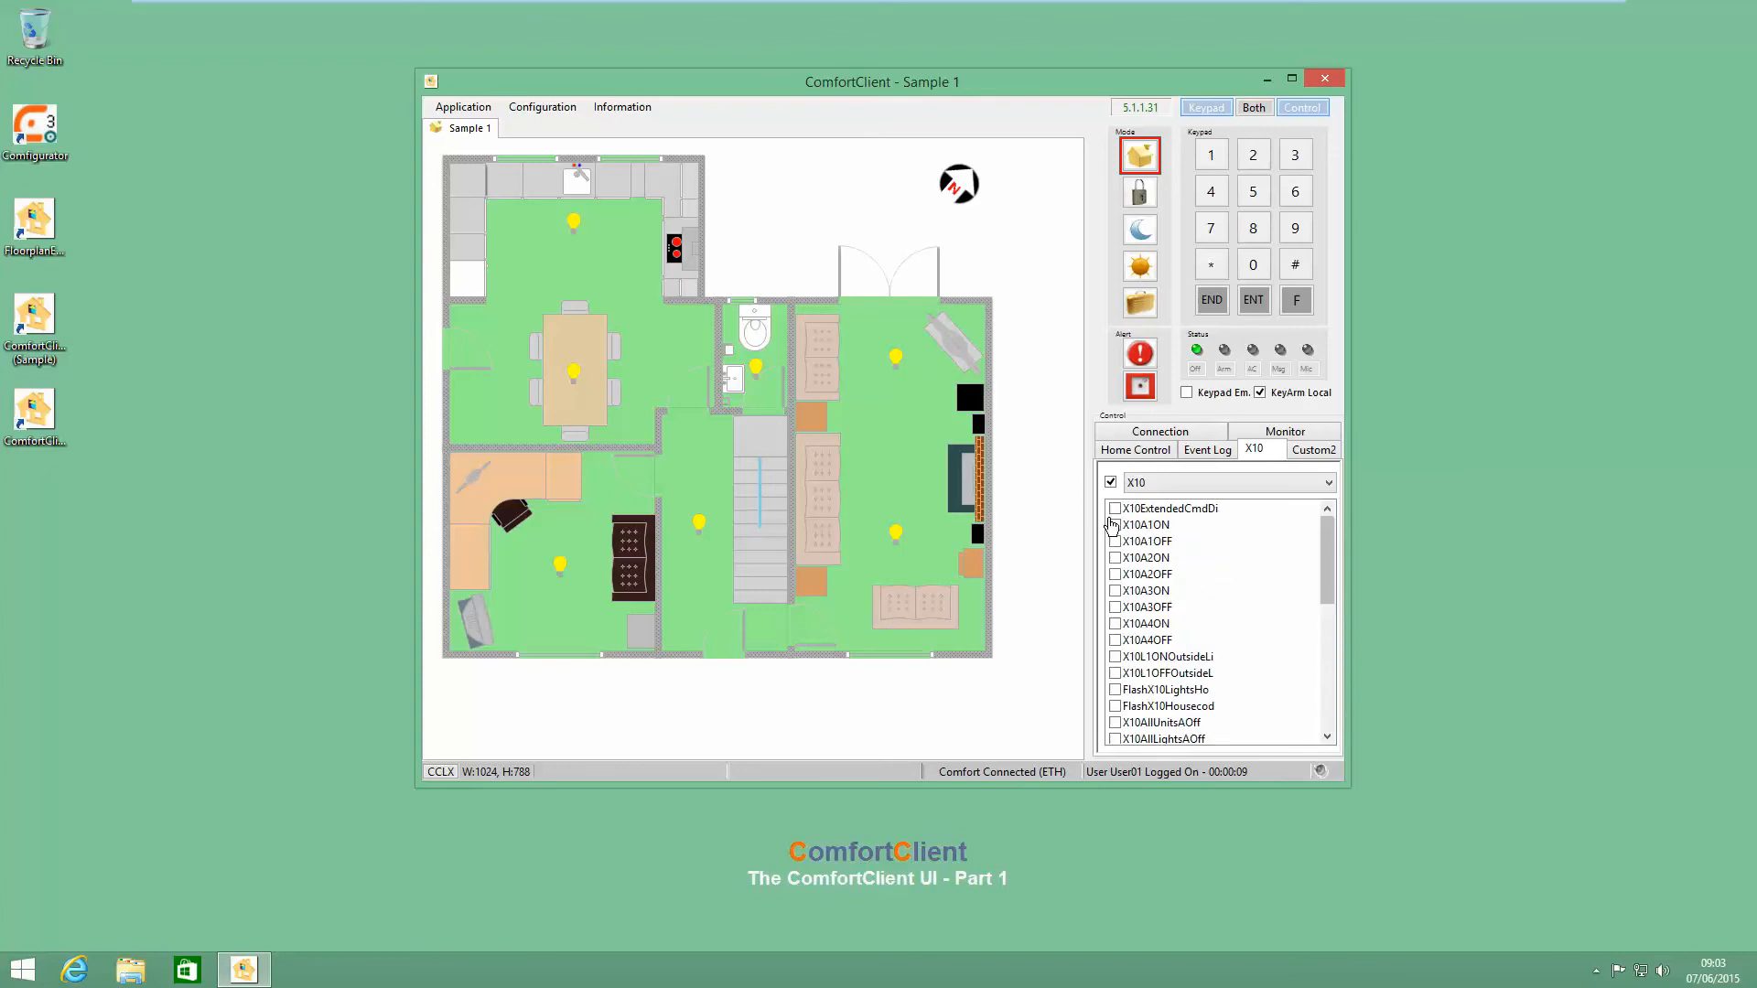
pyautogui.click(1114, 607)
pyautogui.click(1114, 689)
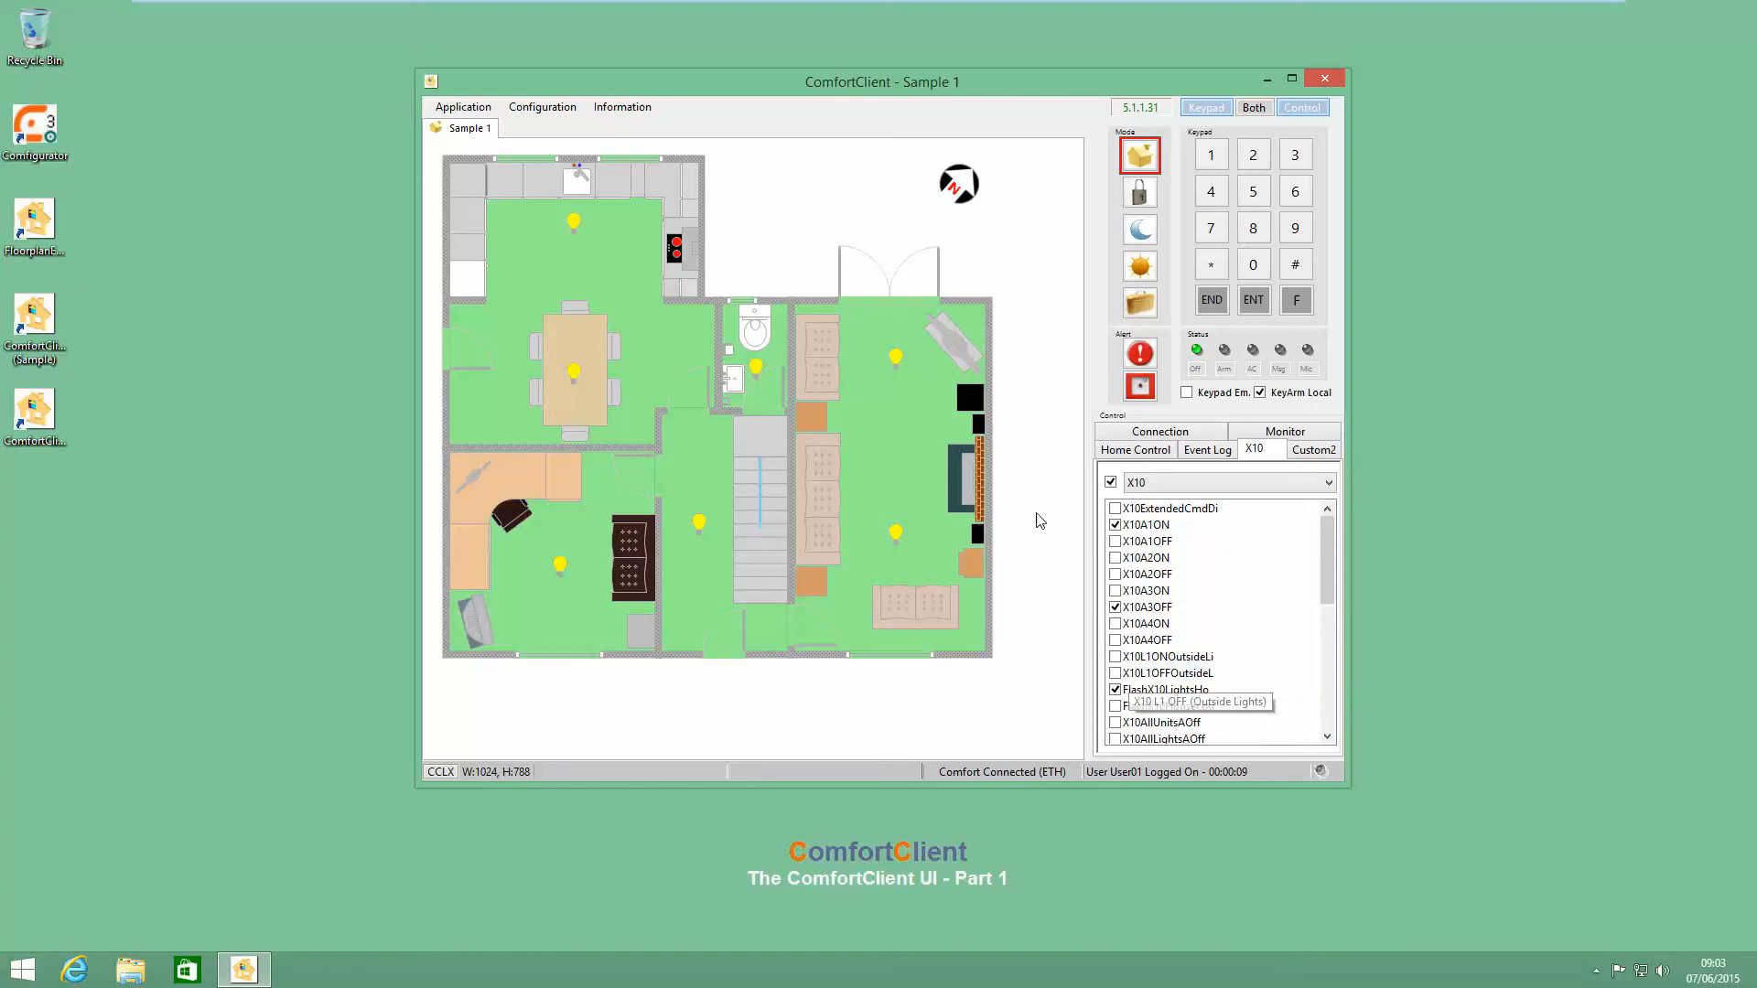
pyautogui.click(1110, 482)
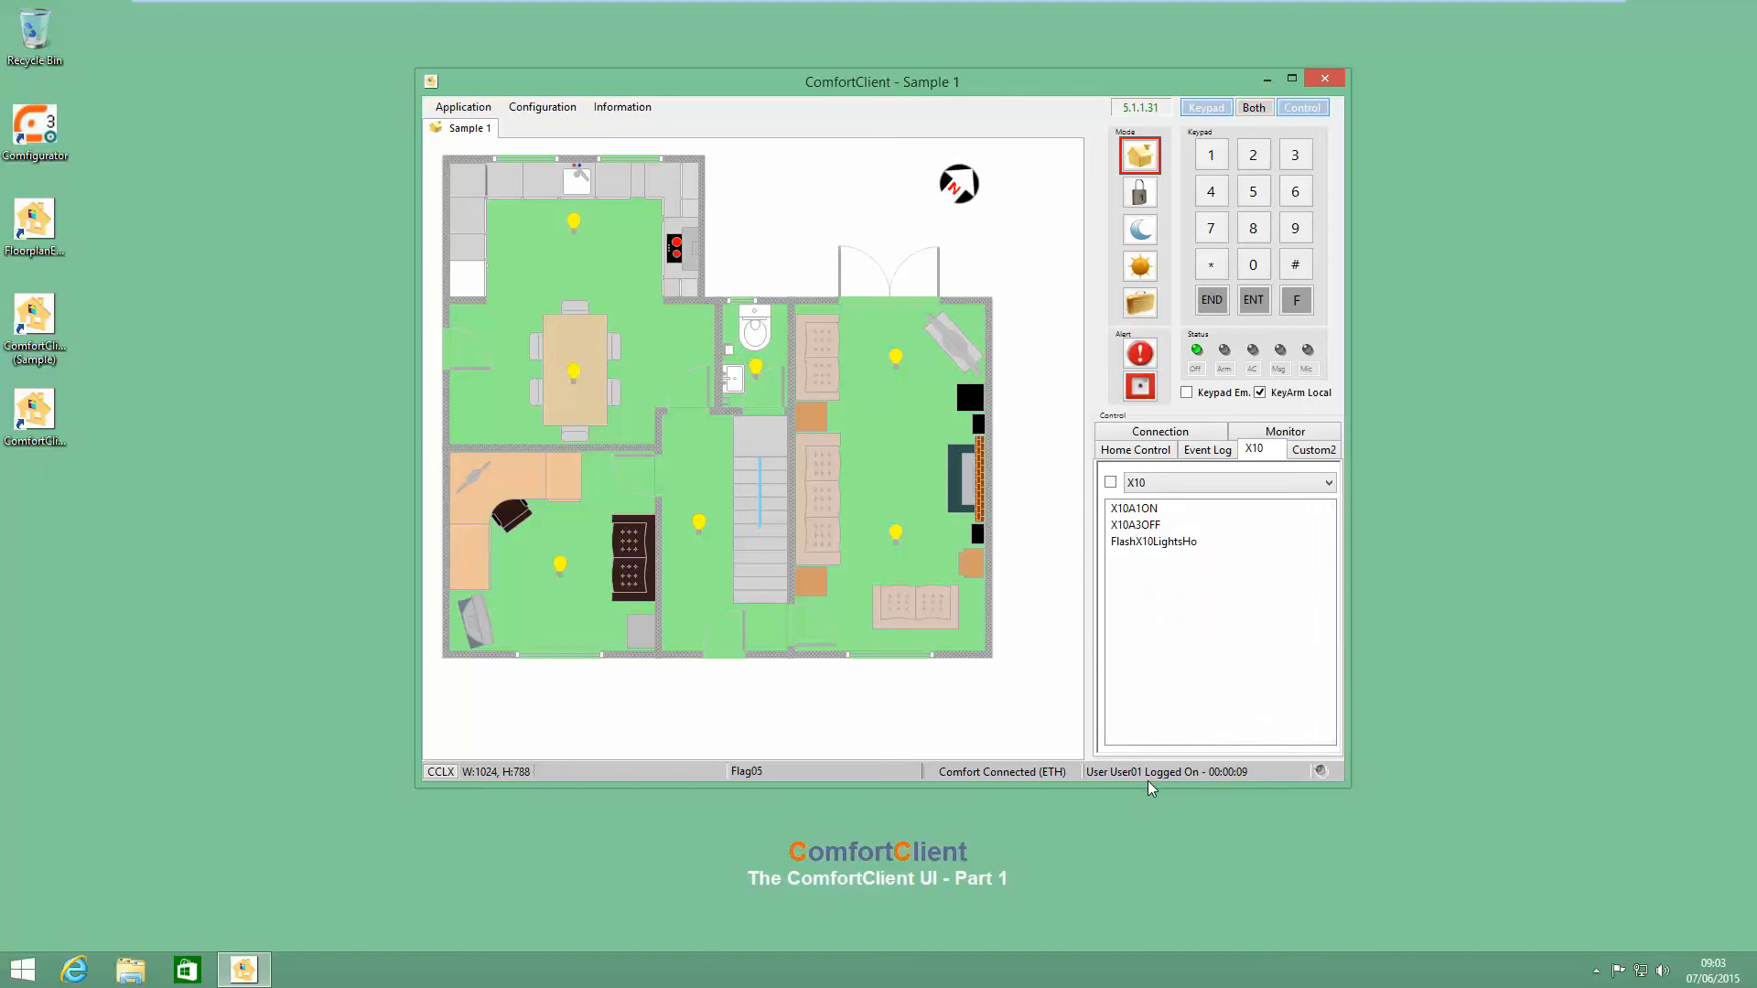
# Send the X10A3OFF response, and check the monitor log and connection details
pyautogui.click(1139, 527)
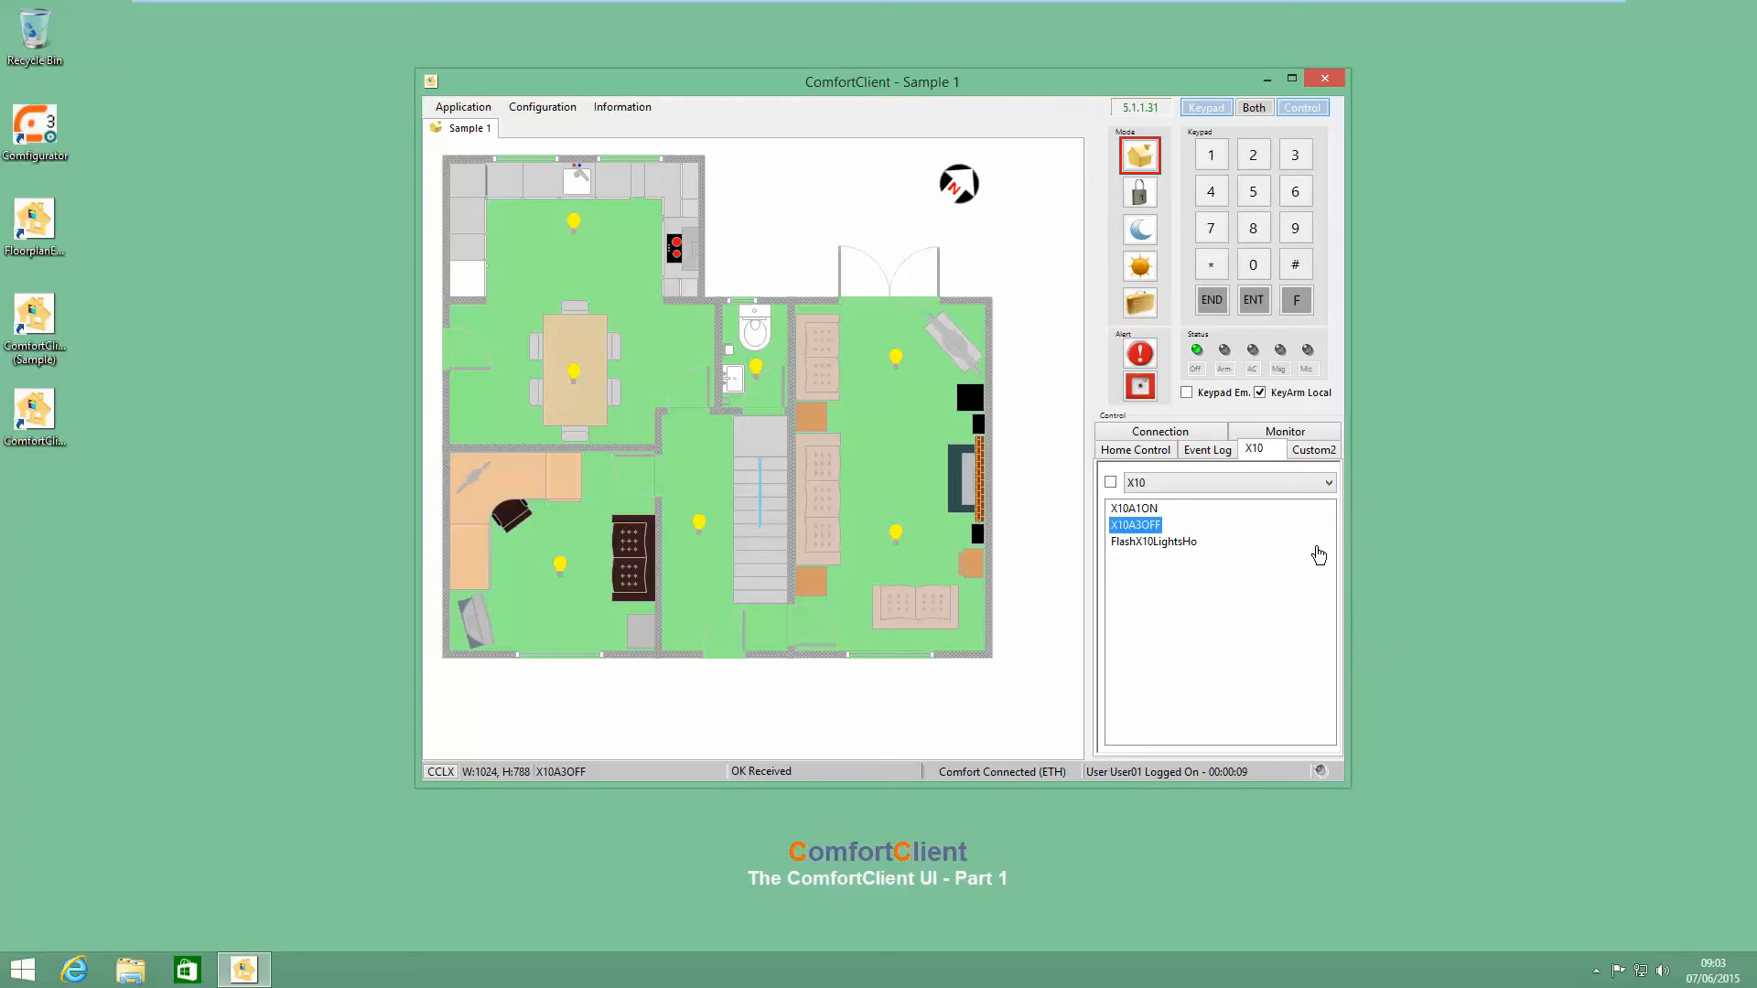
pyautogui.click(1284, 432)
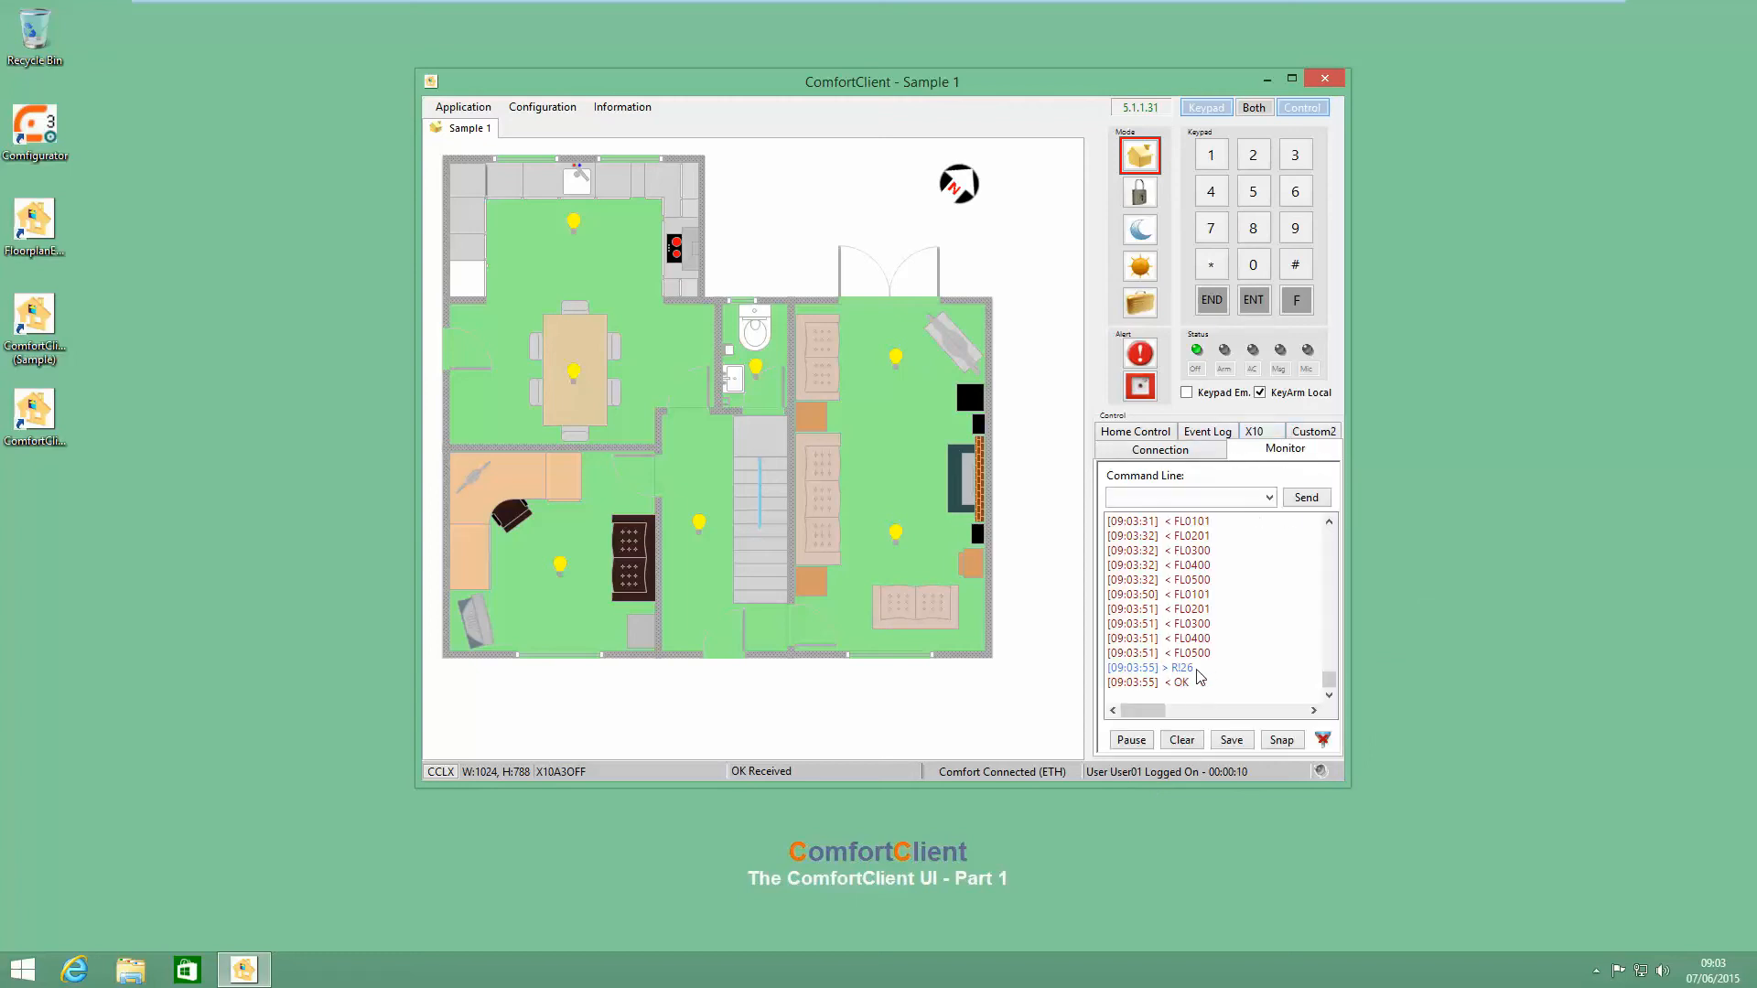
pyautogui.click(1167, 453)
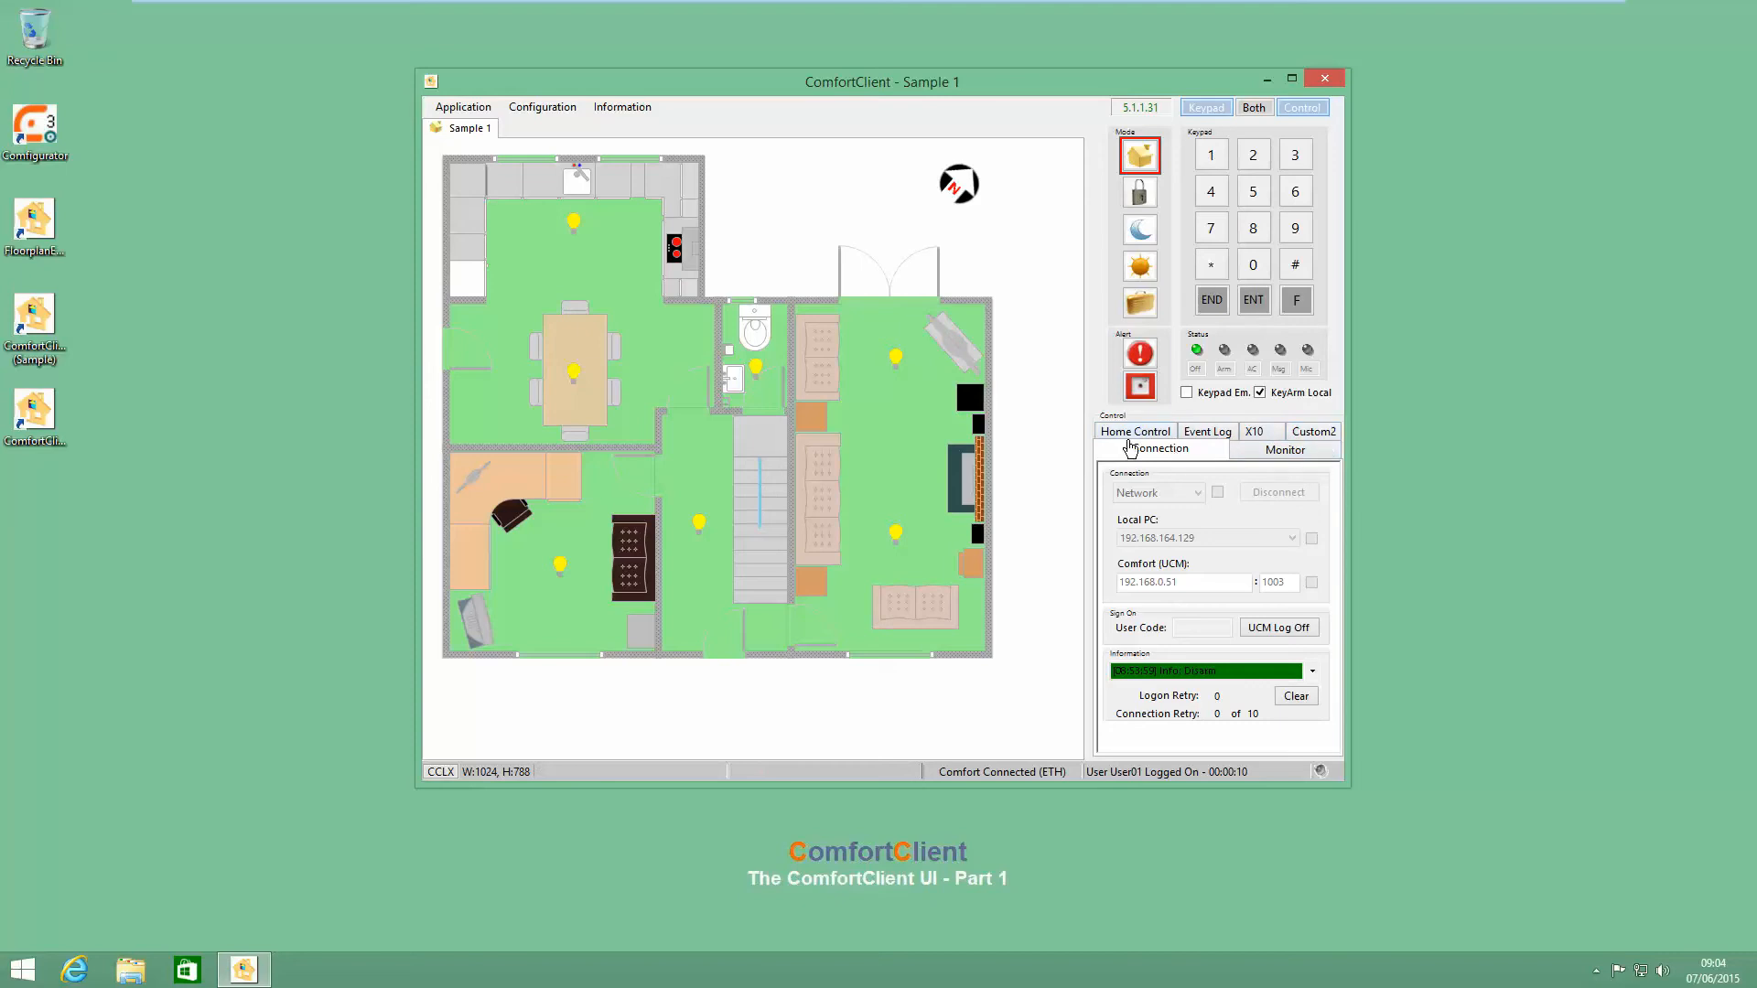
# Set the Custom2 page's response type to Velbus and try to list all its related responses
pyautogui.click(1314, 431)
pyautogui.click(1318, 483)
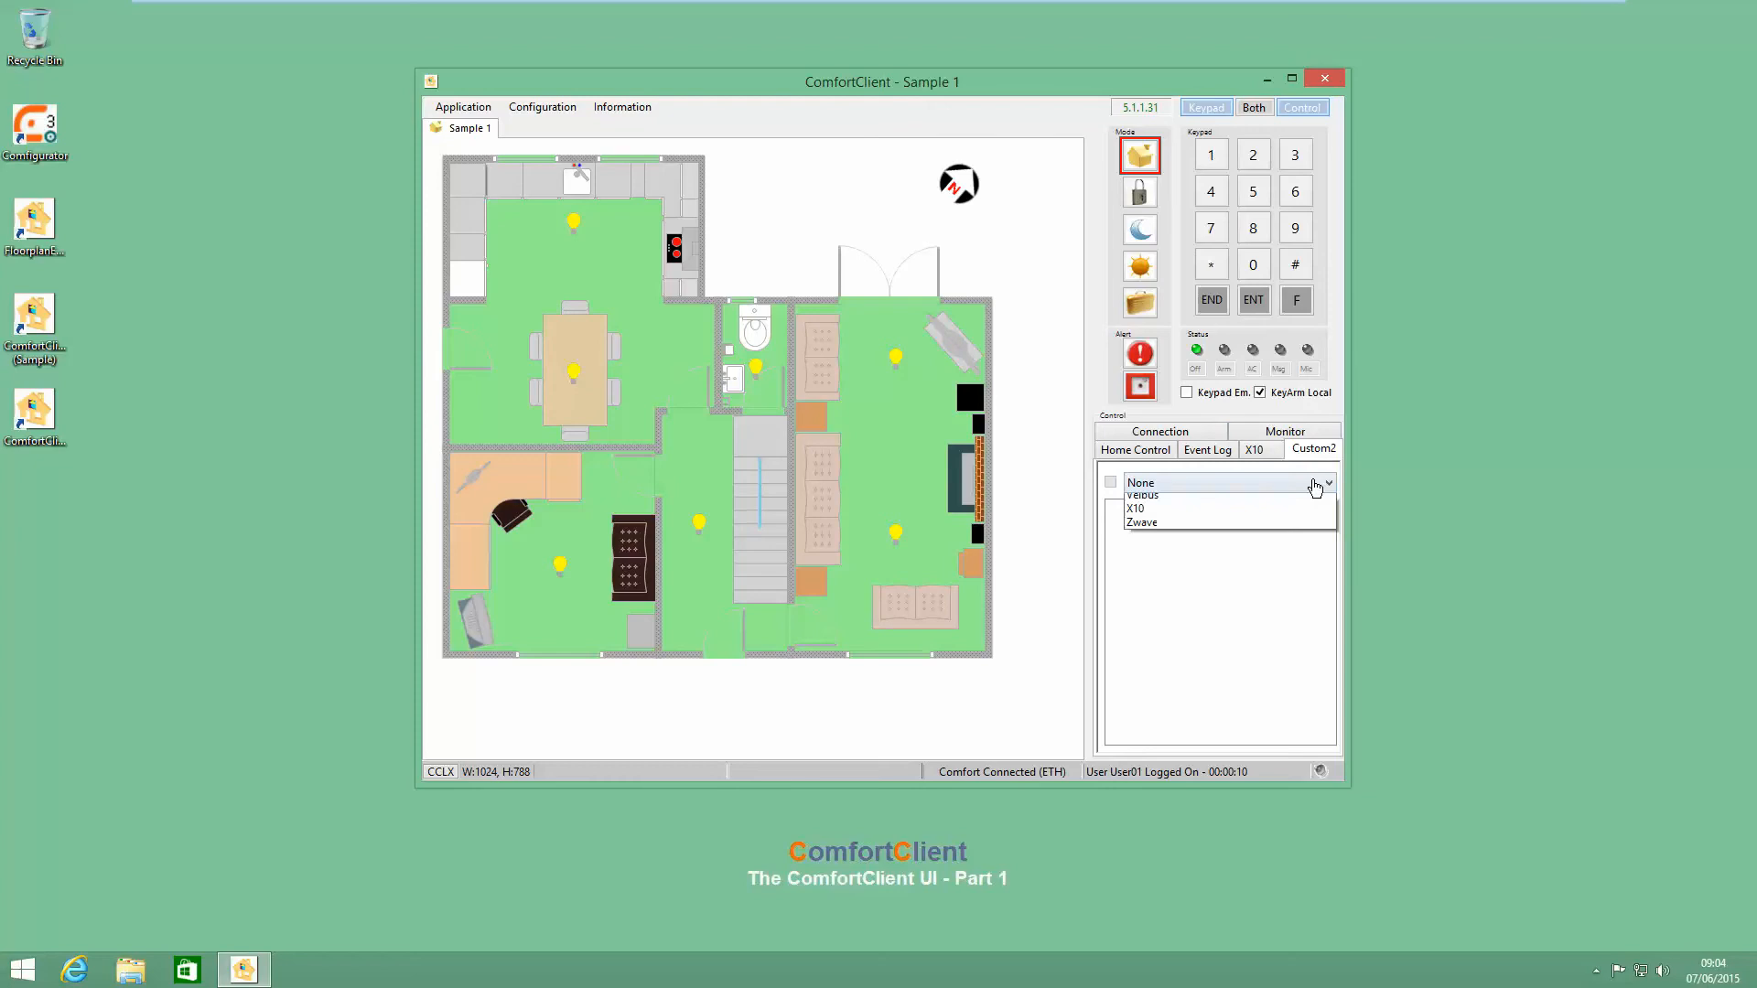
pyautogui.click(1137, 662)
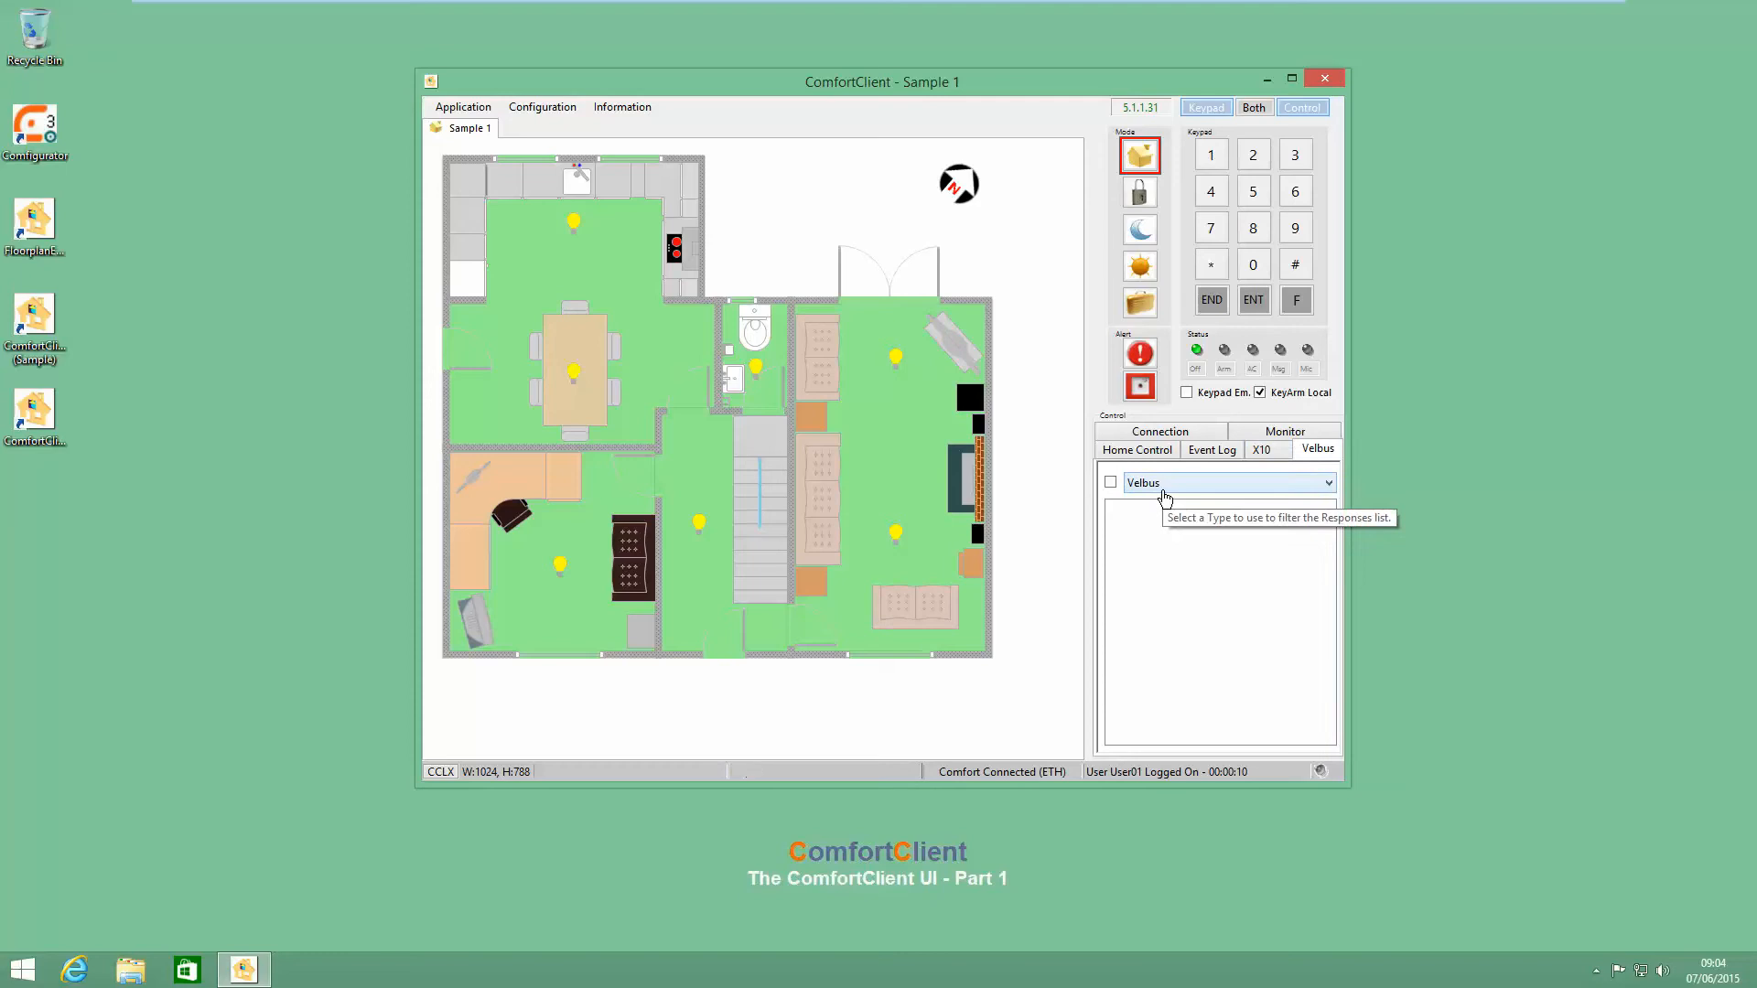
pyautogui.click(1113, 483)
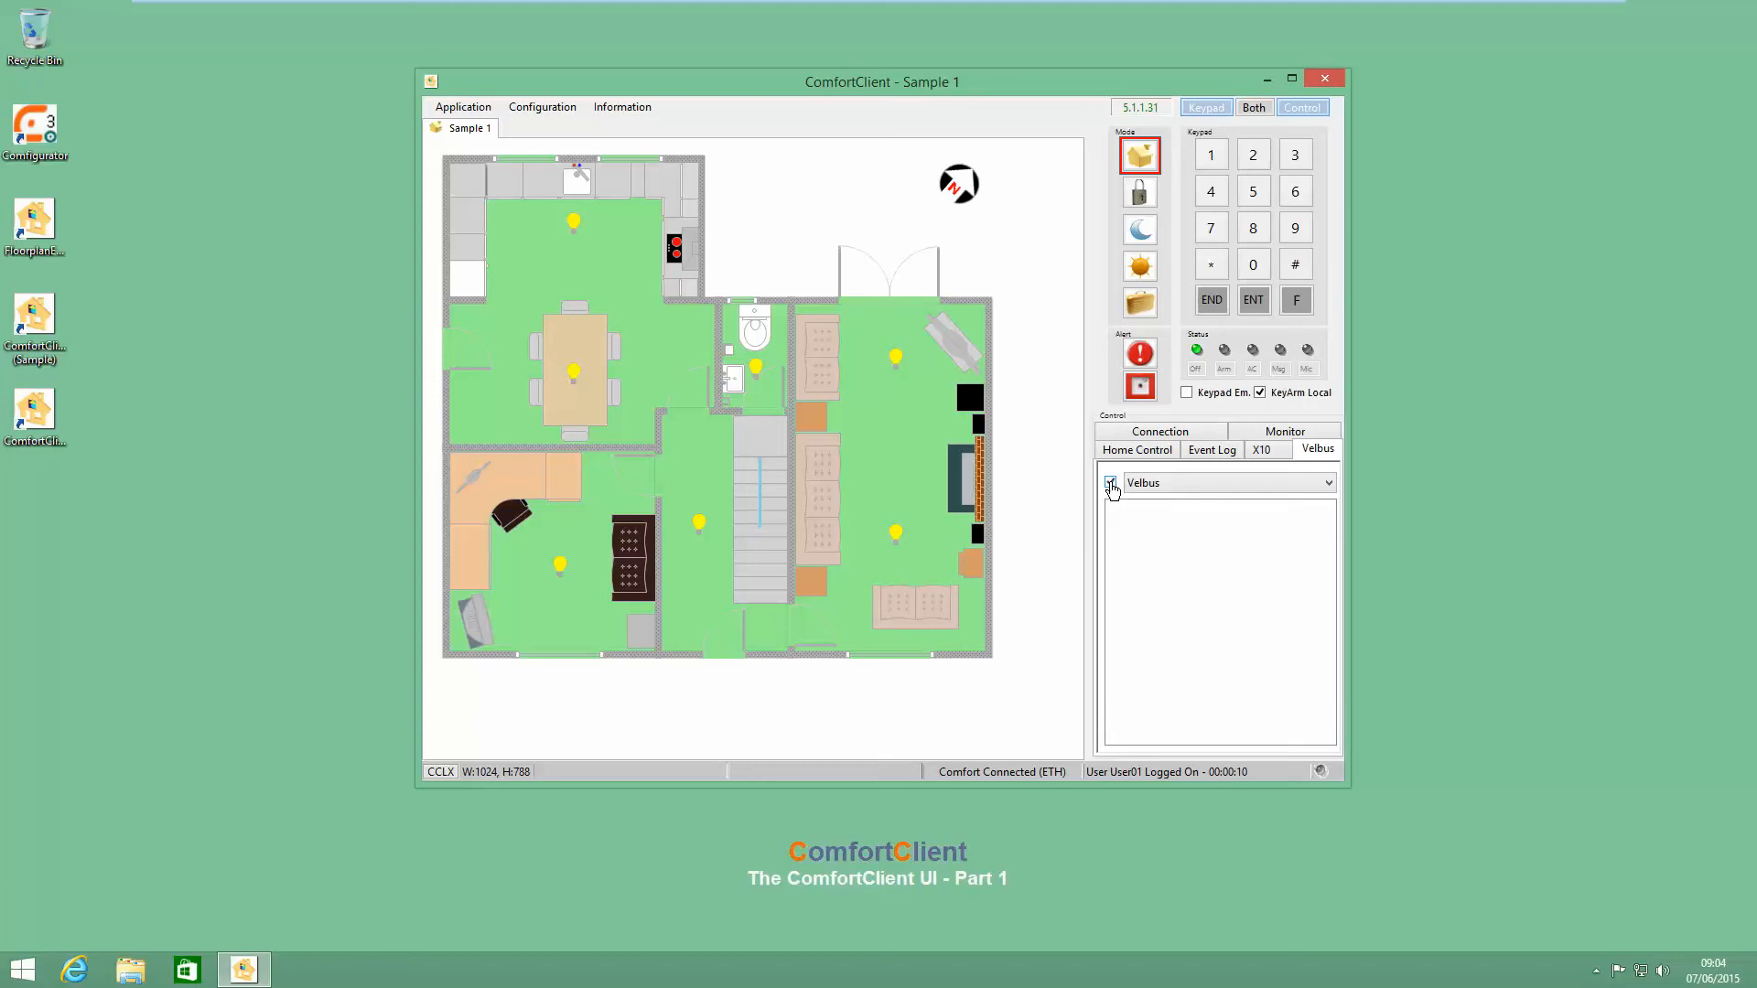
# Change the second custom page's response type to Zwave and try to list all its related responses
pyautogui.click(1192, 482)
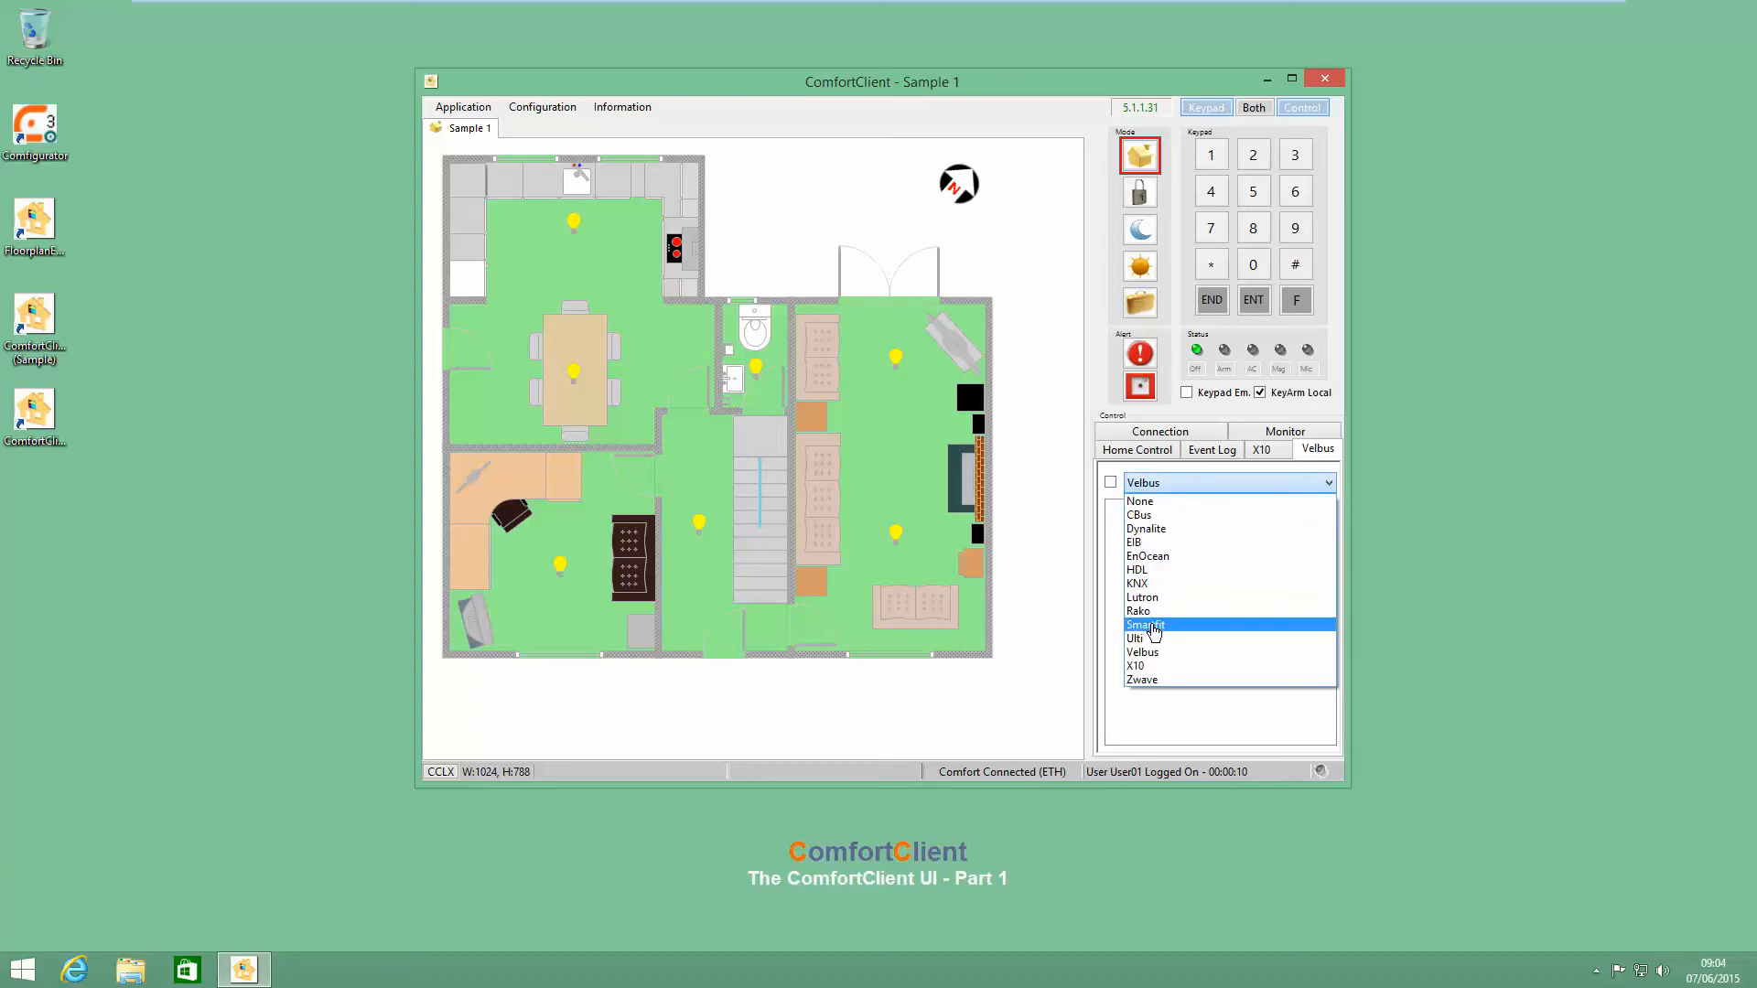
pyautogui.click(1142, 679)
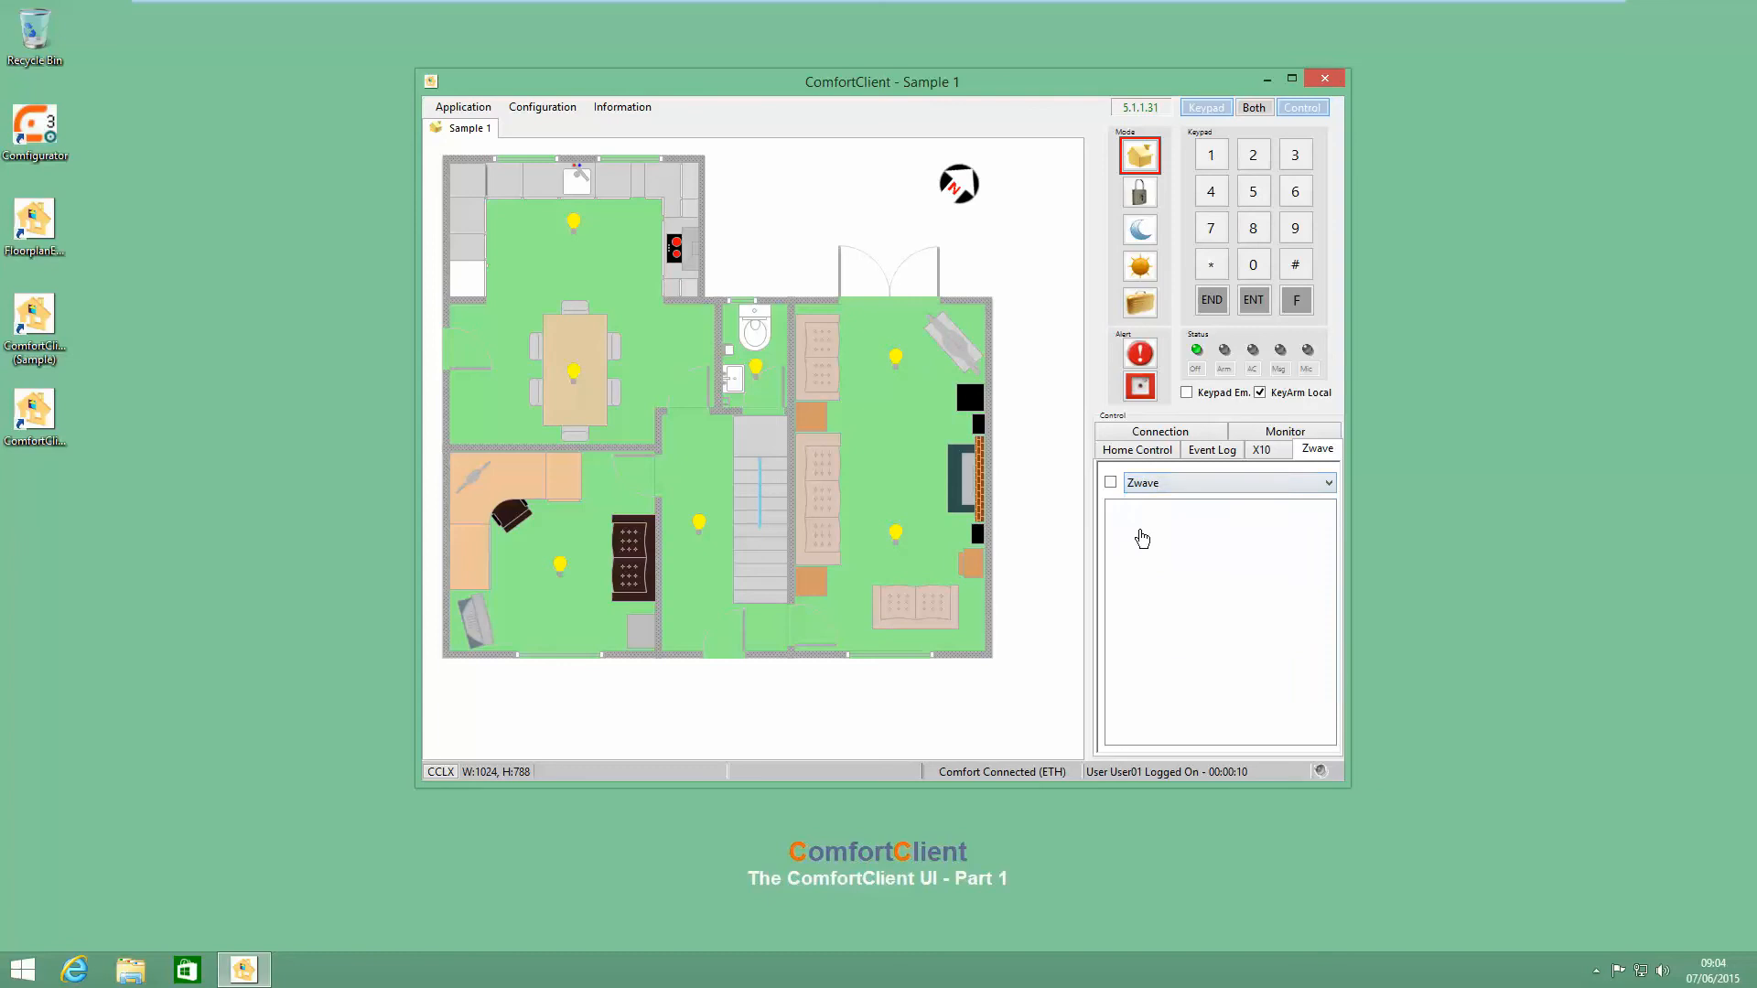
pyautogui.click(1110, 484)
# Enable the Keypad Em. option alongside KeyArm Local, and bring up the monitor log
pyautogui.click(1210, 449)
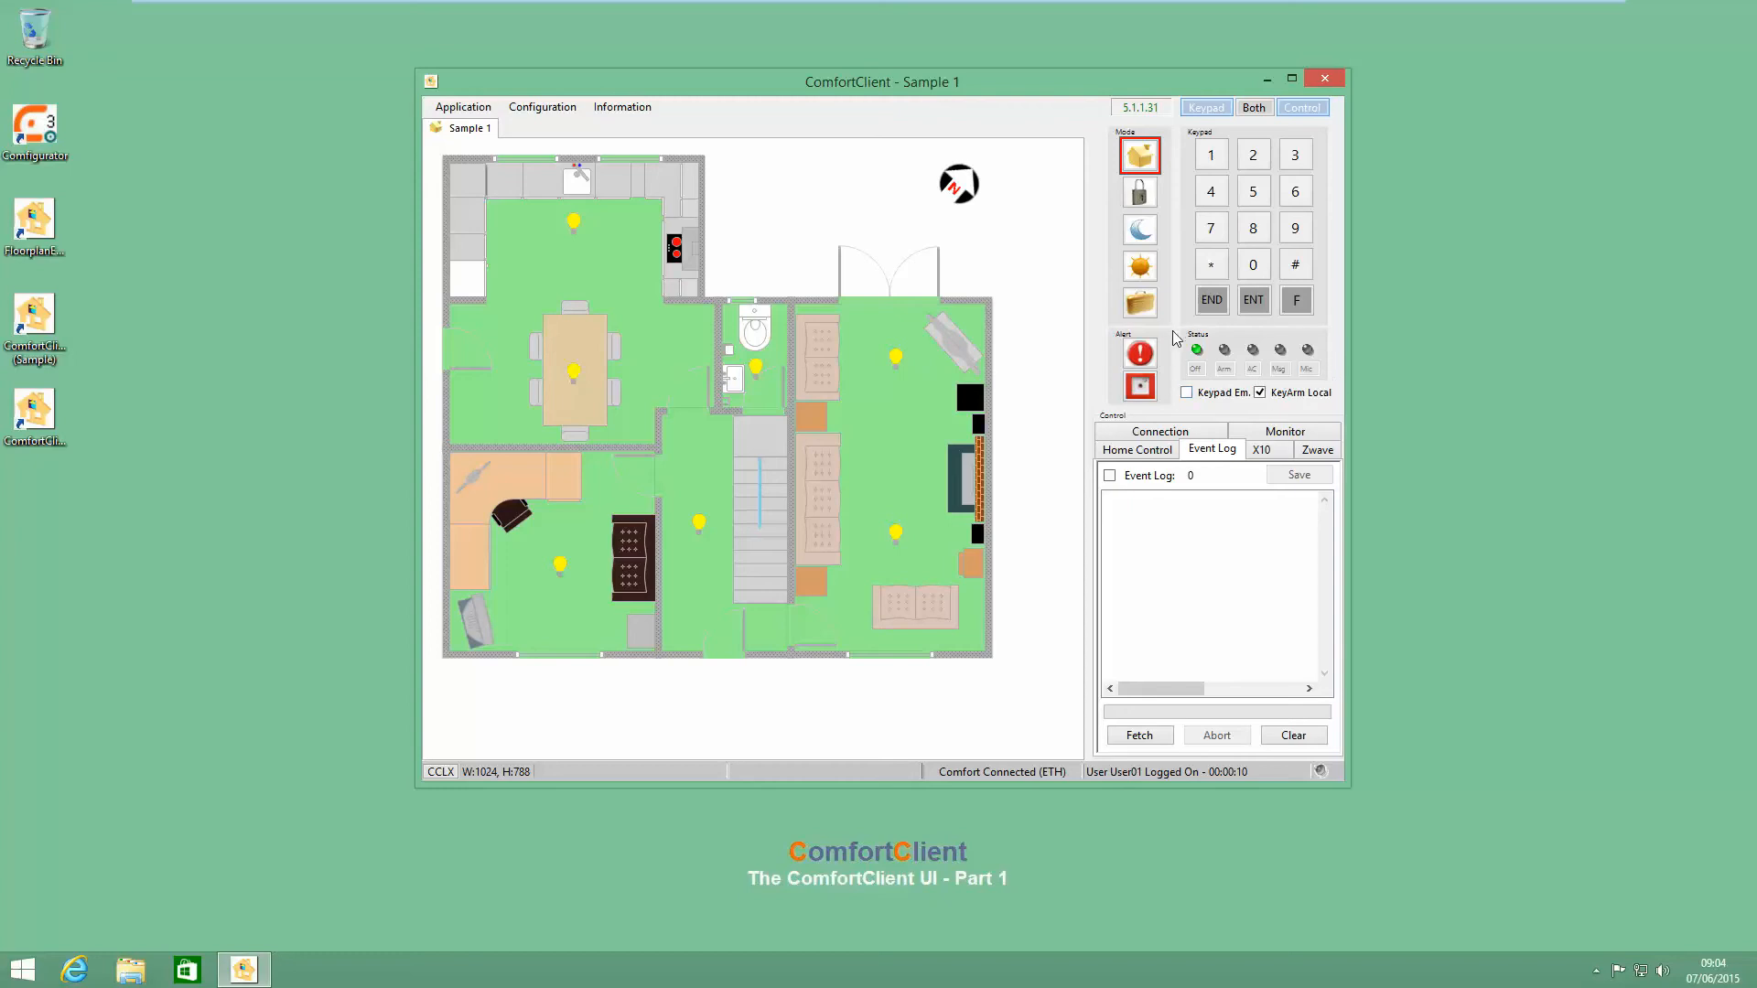
pyautogui.click(1260, 393)
pyautogui.click(1187, 394)
pyautogui.click(1277, 435)
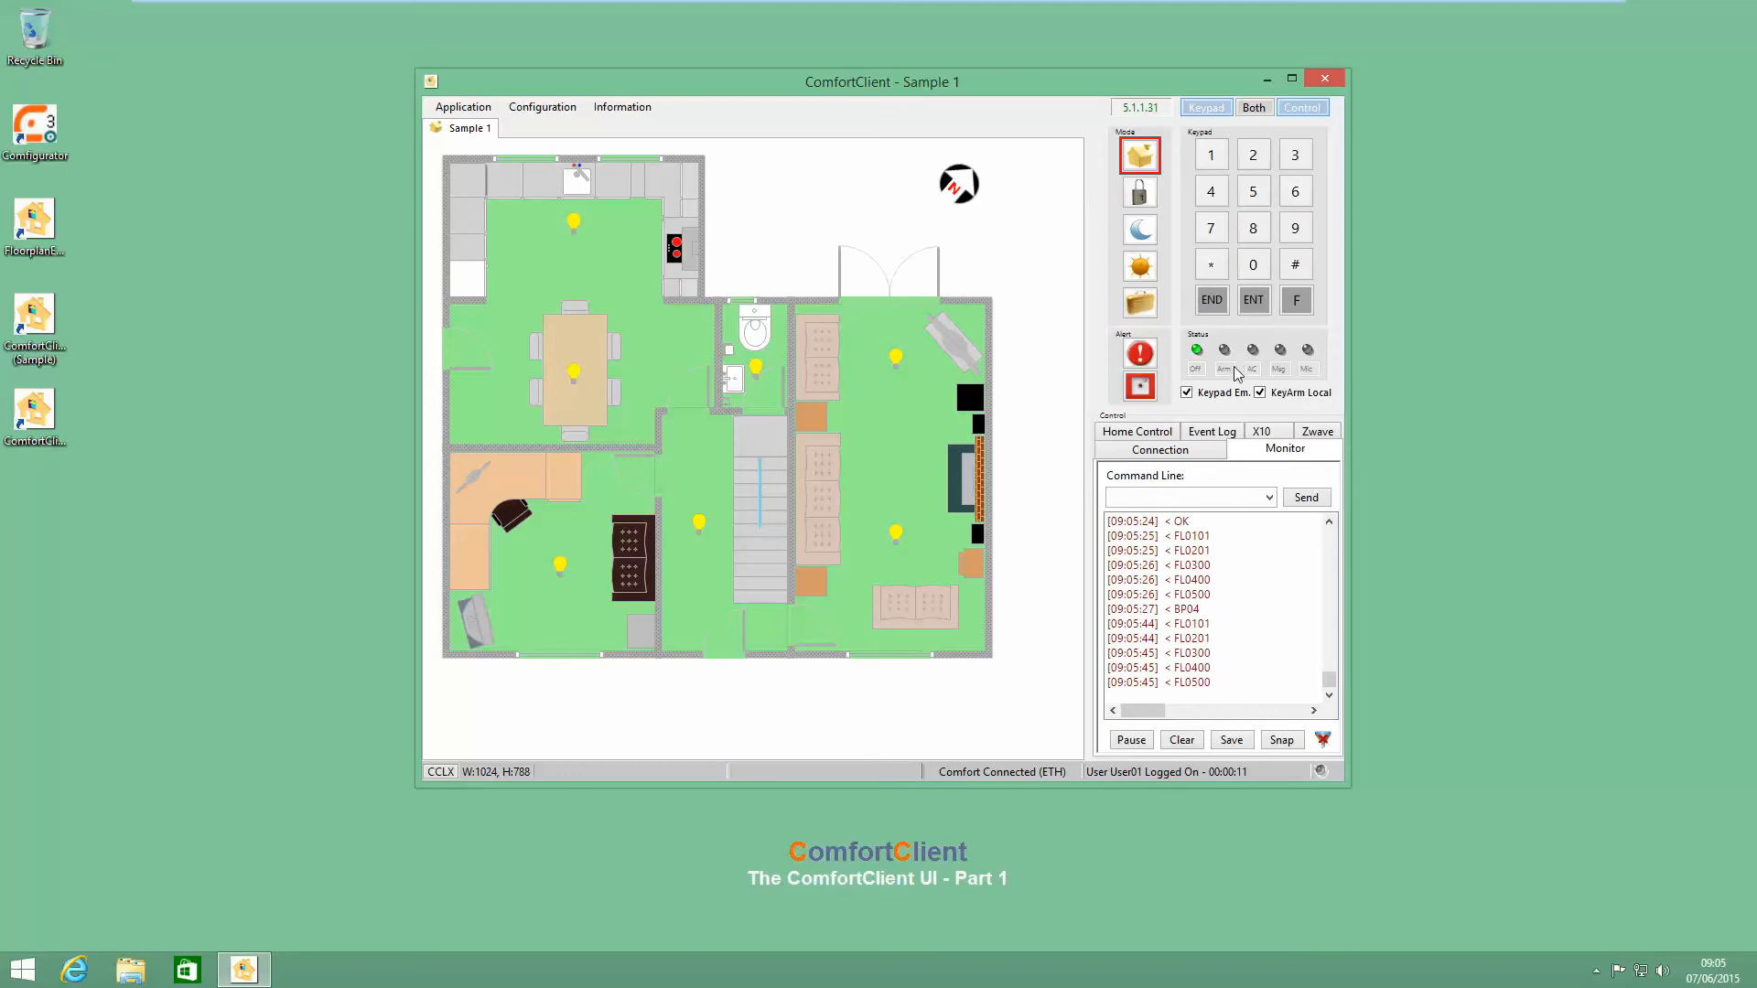
# Disable the Keypad Em. option, and arm the system in away mode before switching security off again
pyautogui.click(1187, 392)
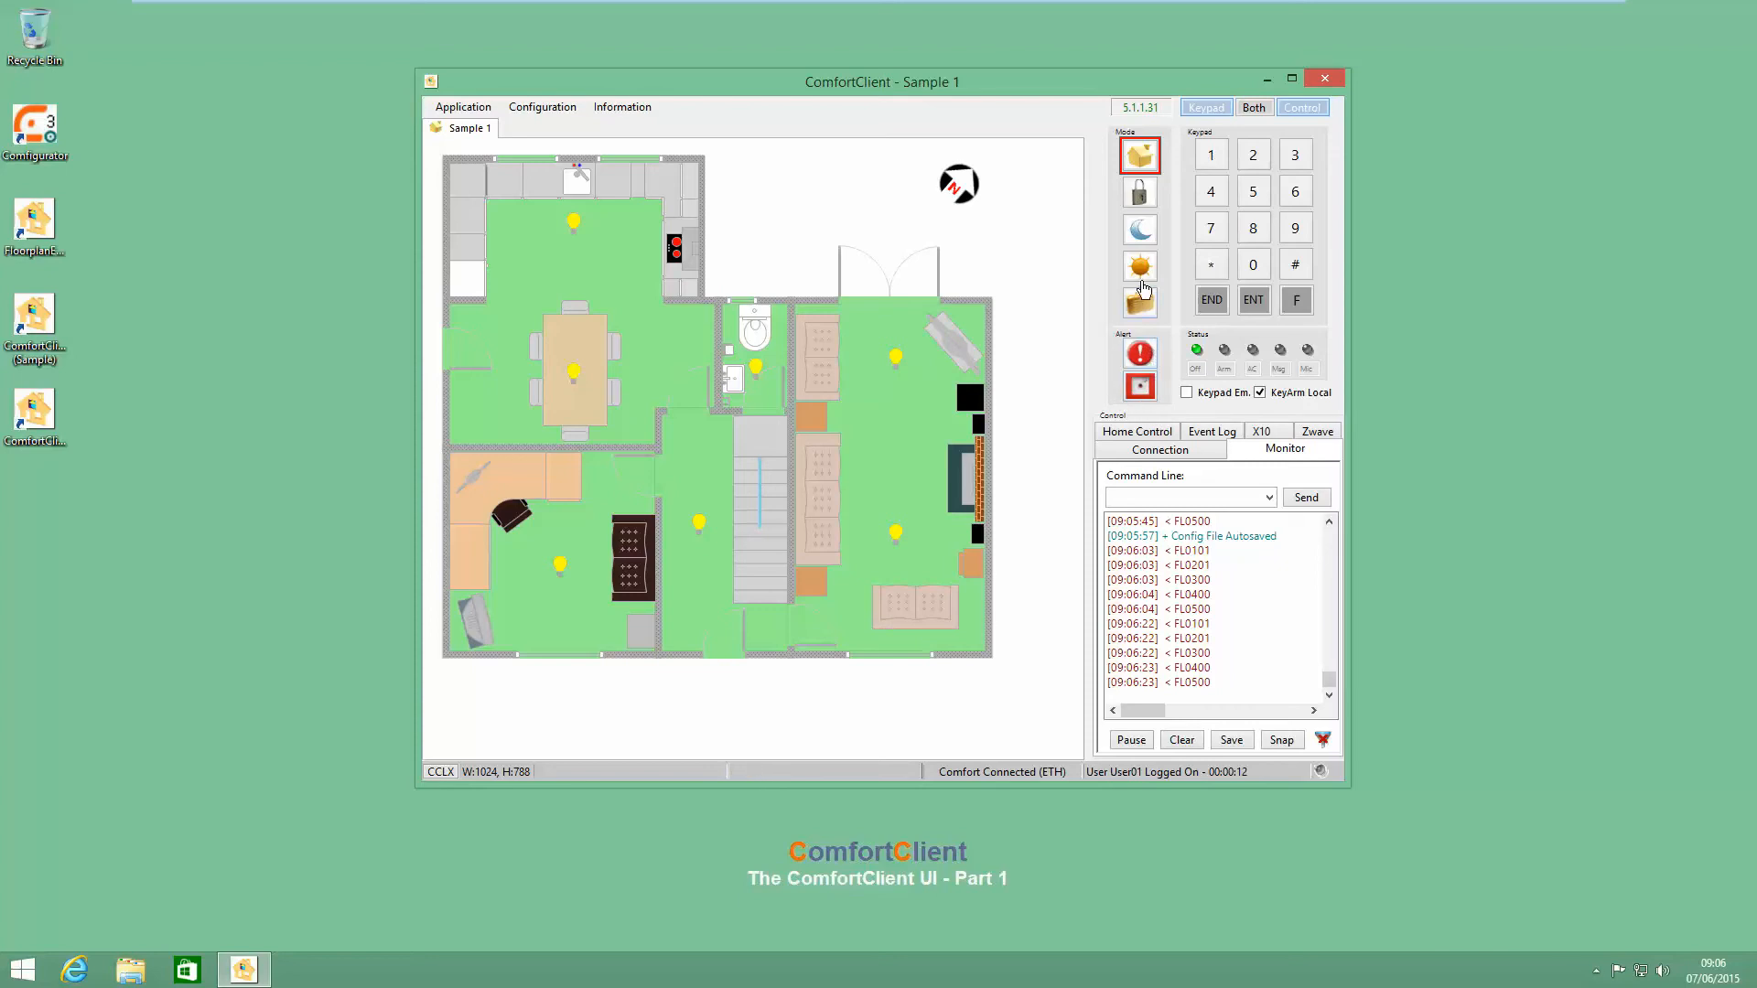
pyautogui.click(1138, 198)
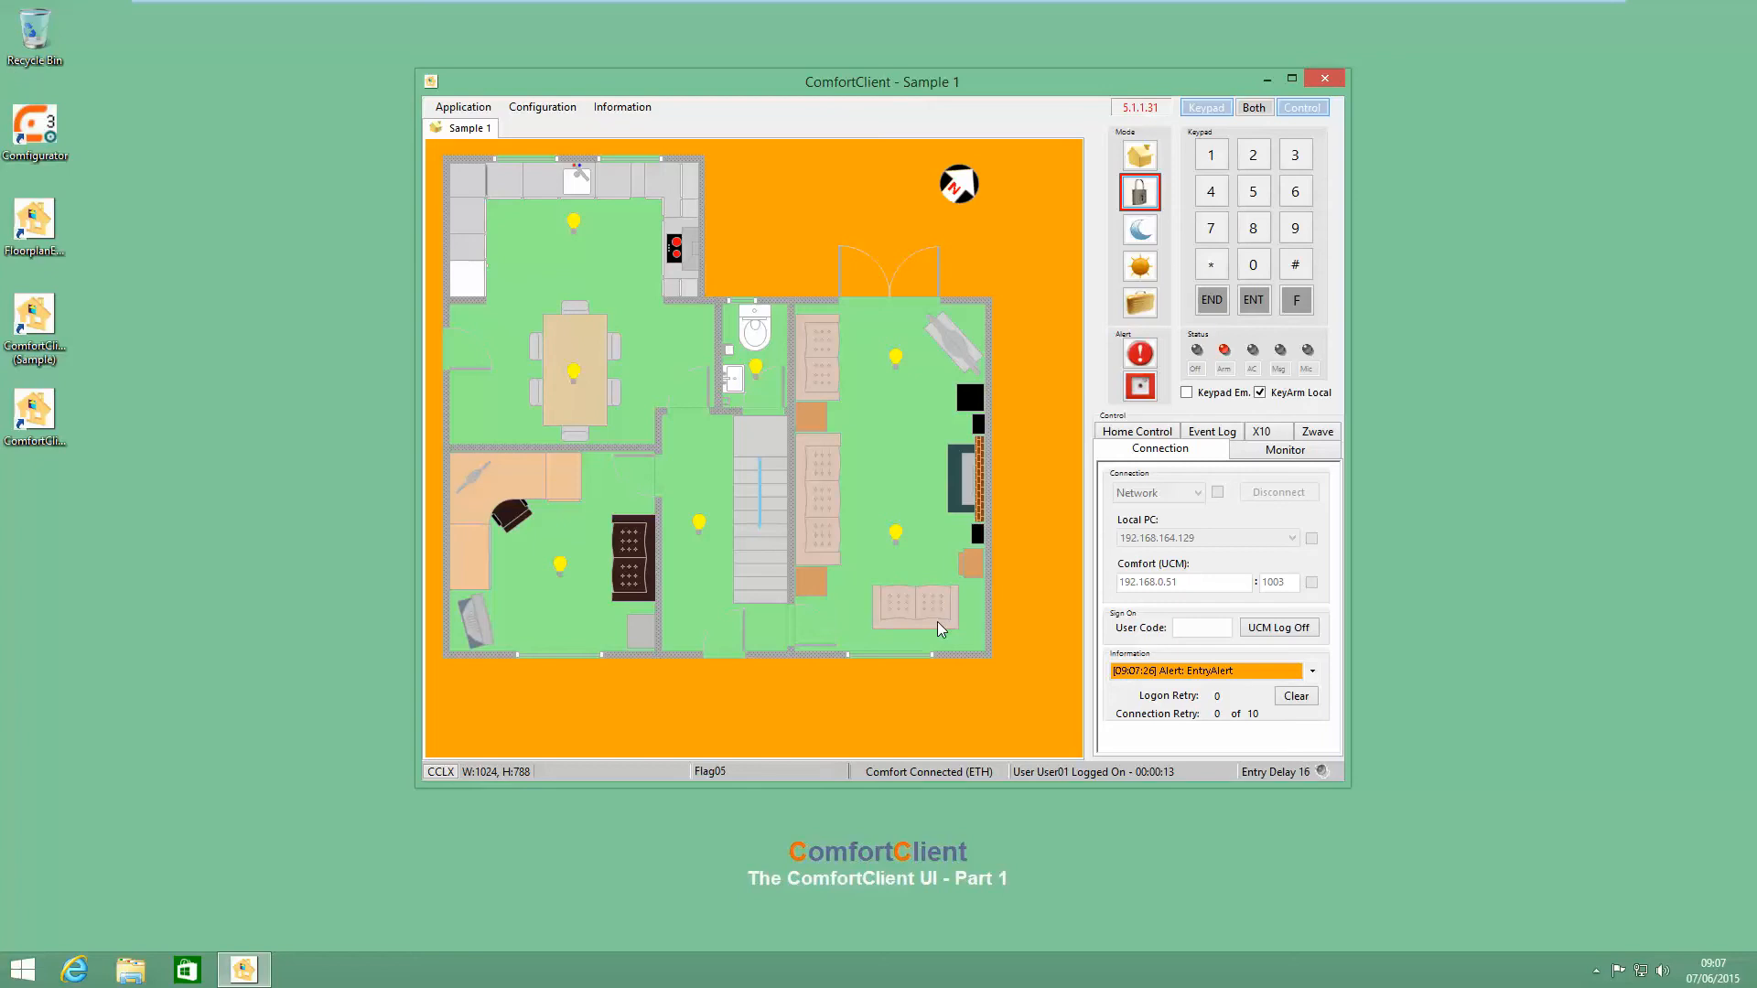
pyautogui.click(1141, 157)
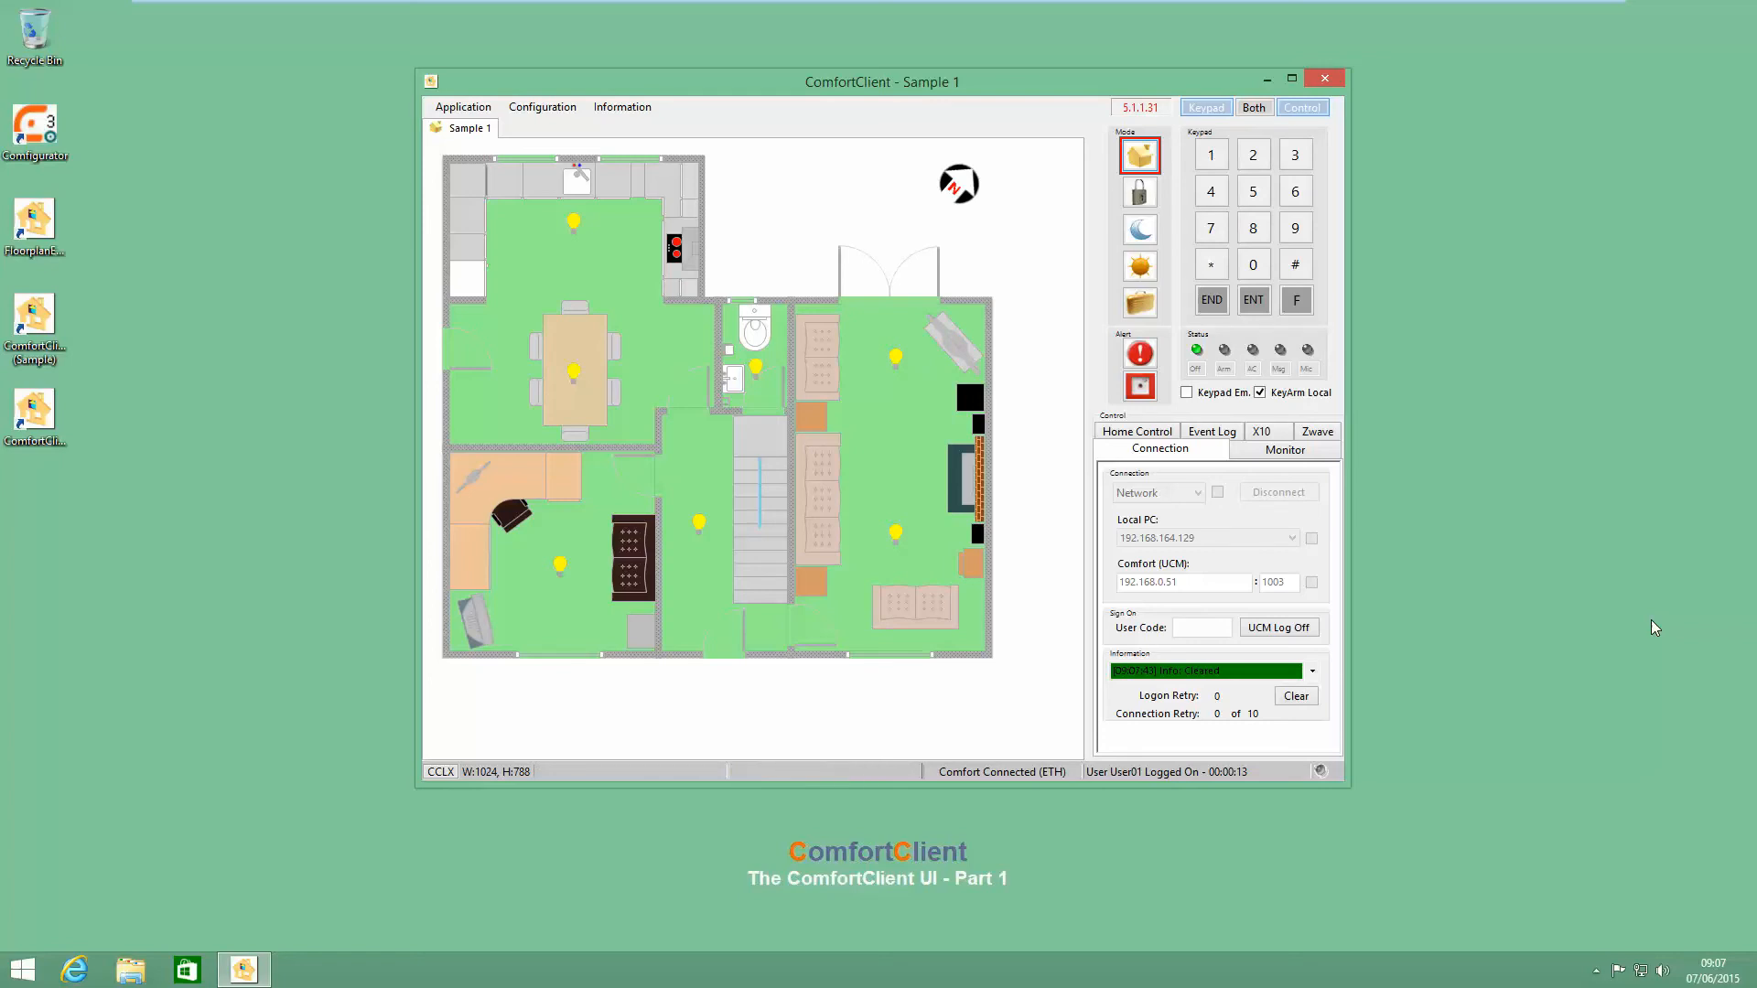
# Arm day mode and raise the fire alert, clear it by switching security off, and repeat the day arming and disarming
pyautogui.click(1140, 266)
pyautogui.click(1142, 388)
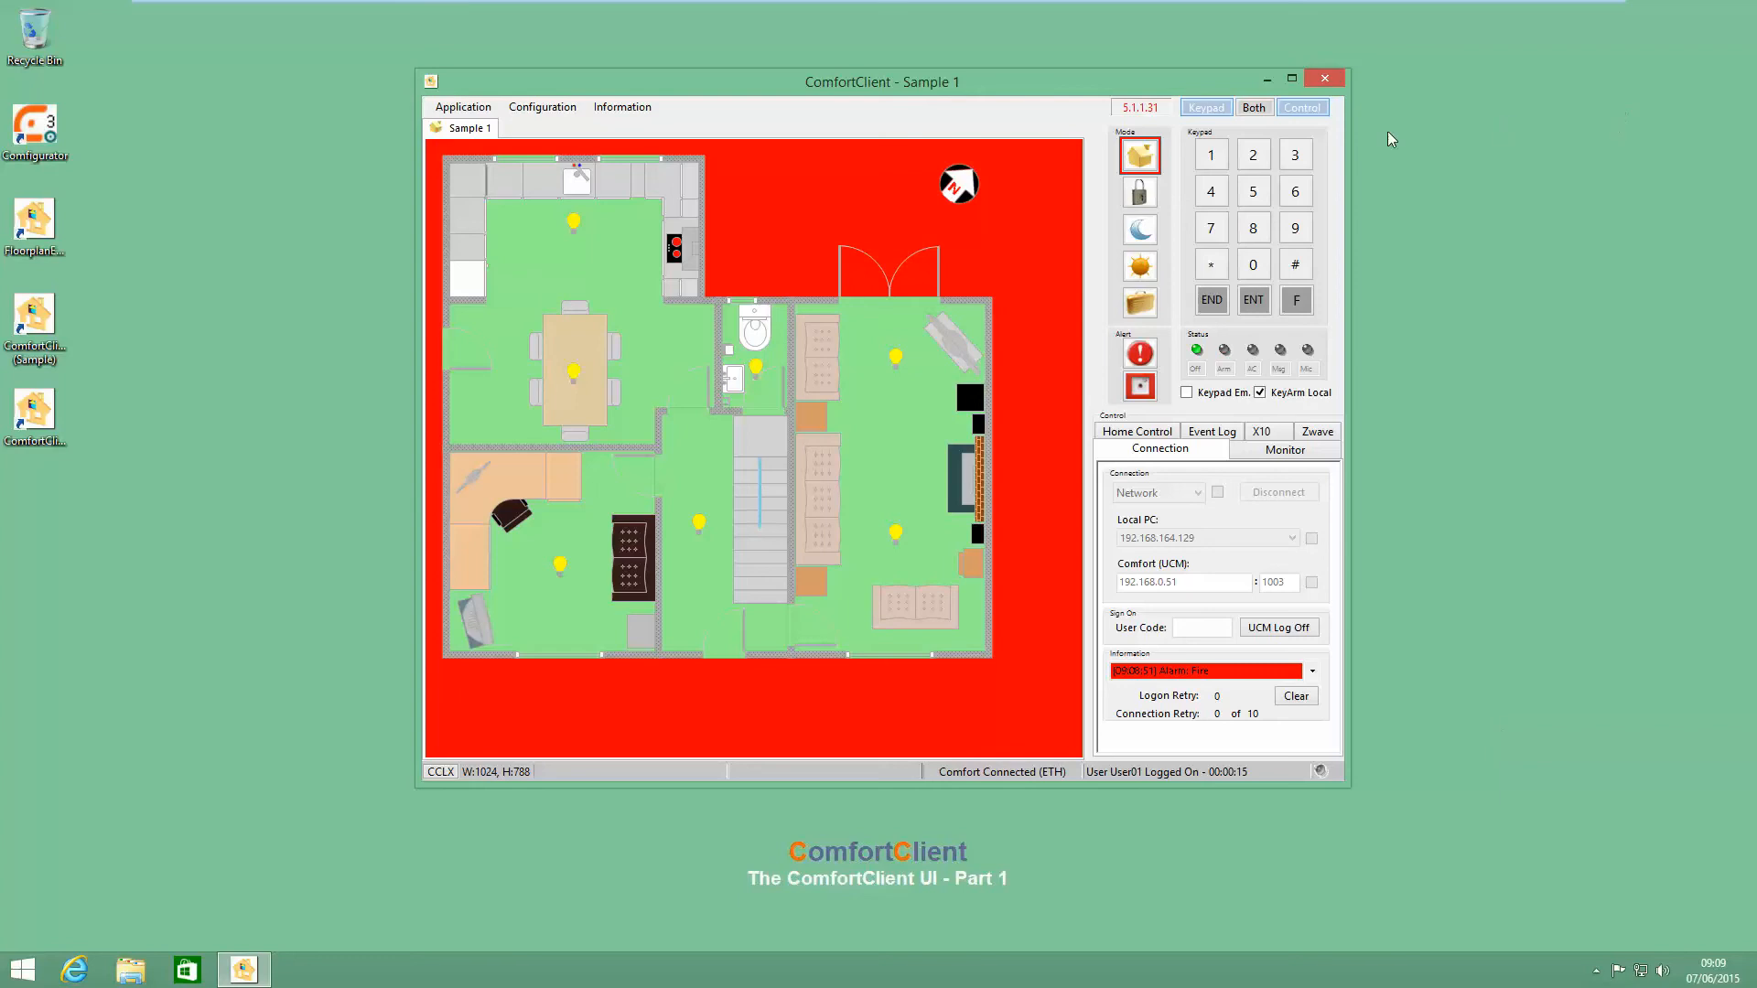
pyautogui.click(1140, 156)
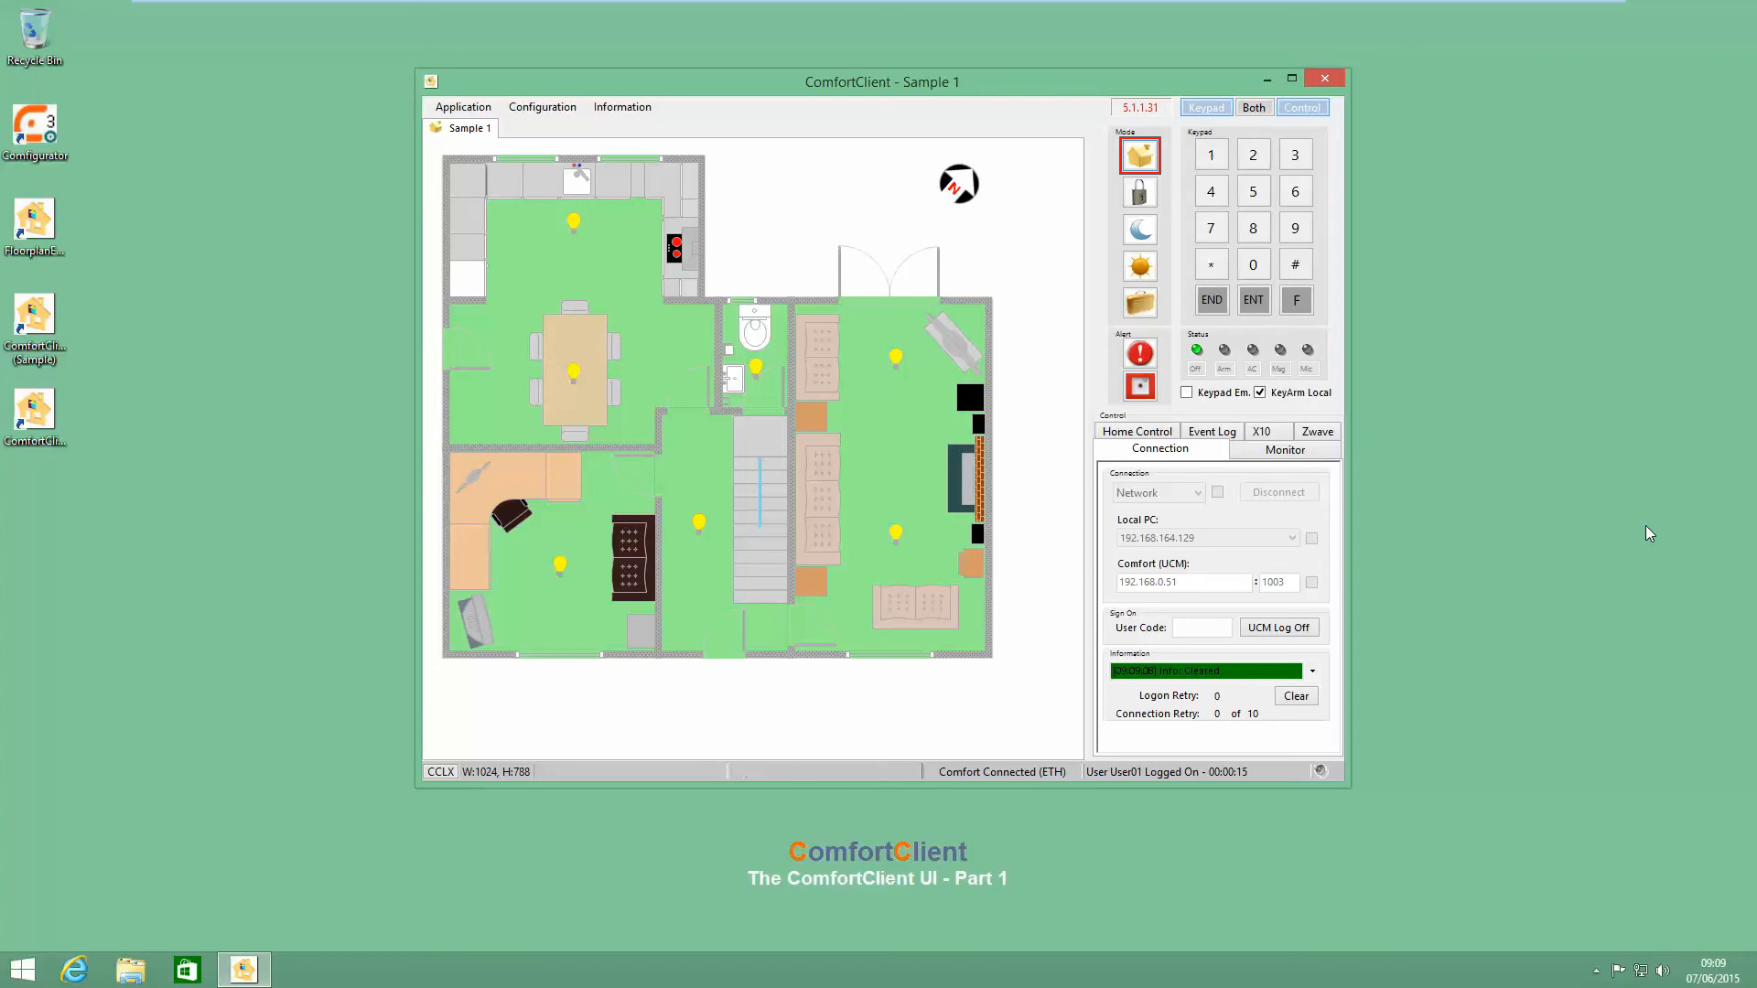
pyautogui.click(1140, 266)
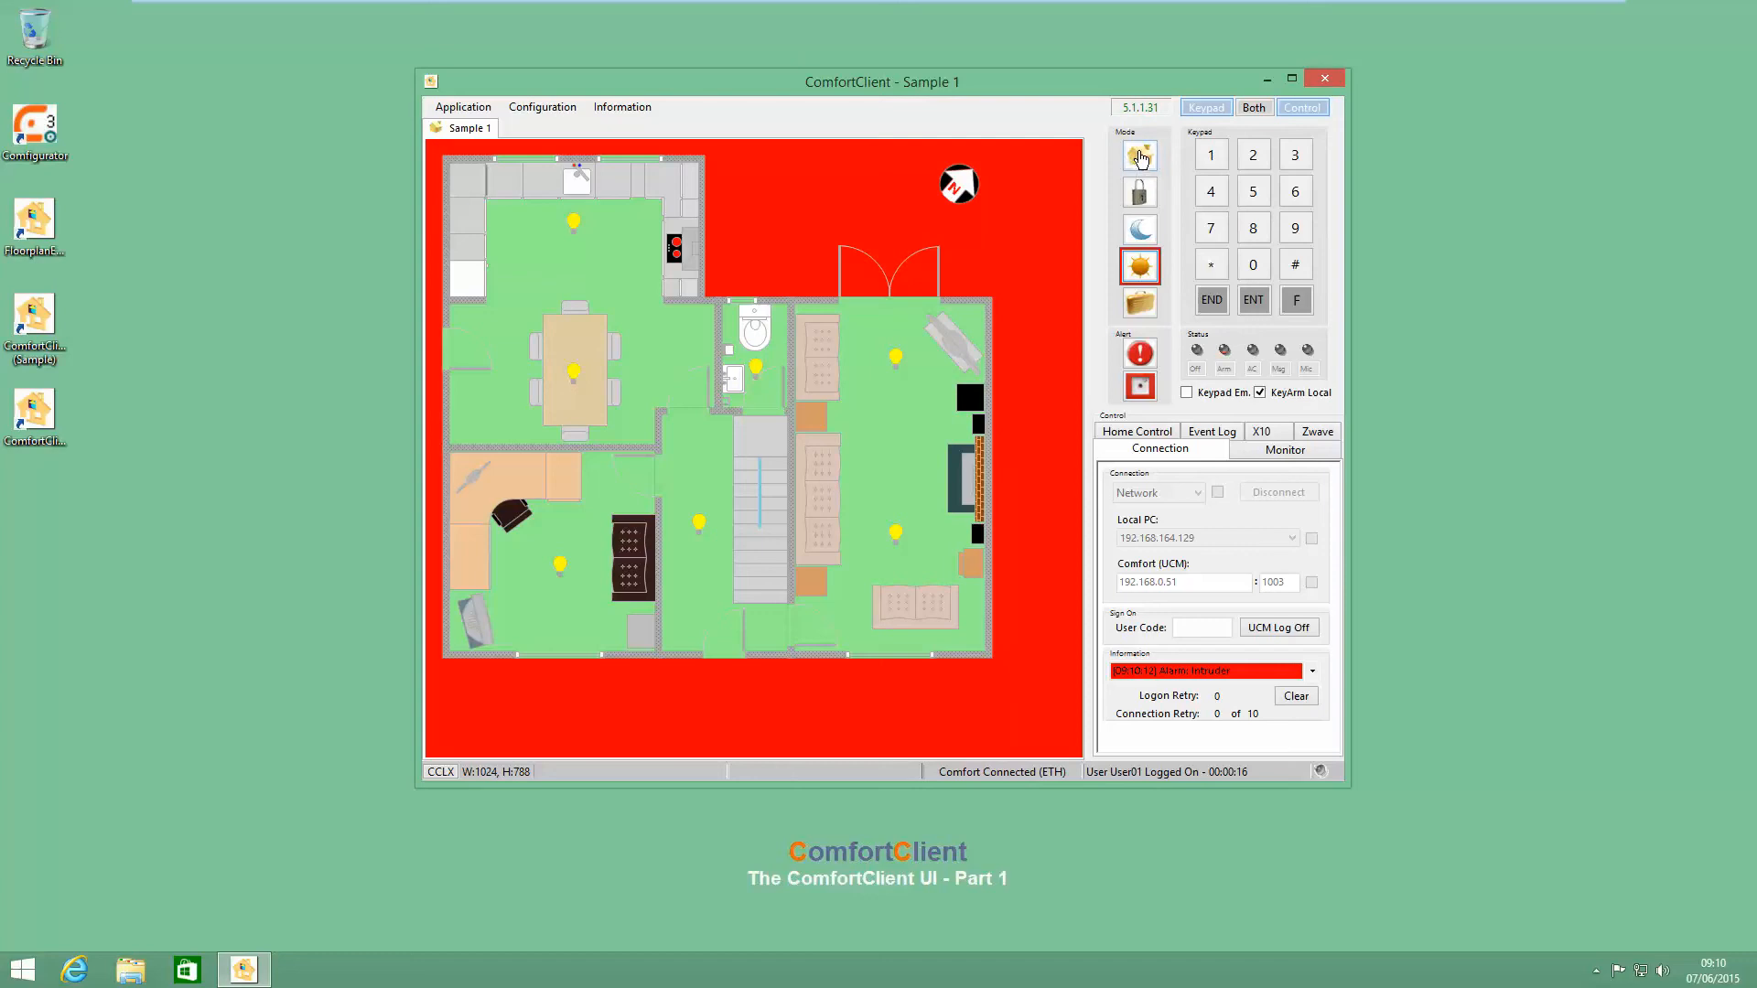
pyautogui.click(1140, 157)
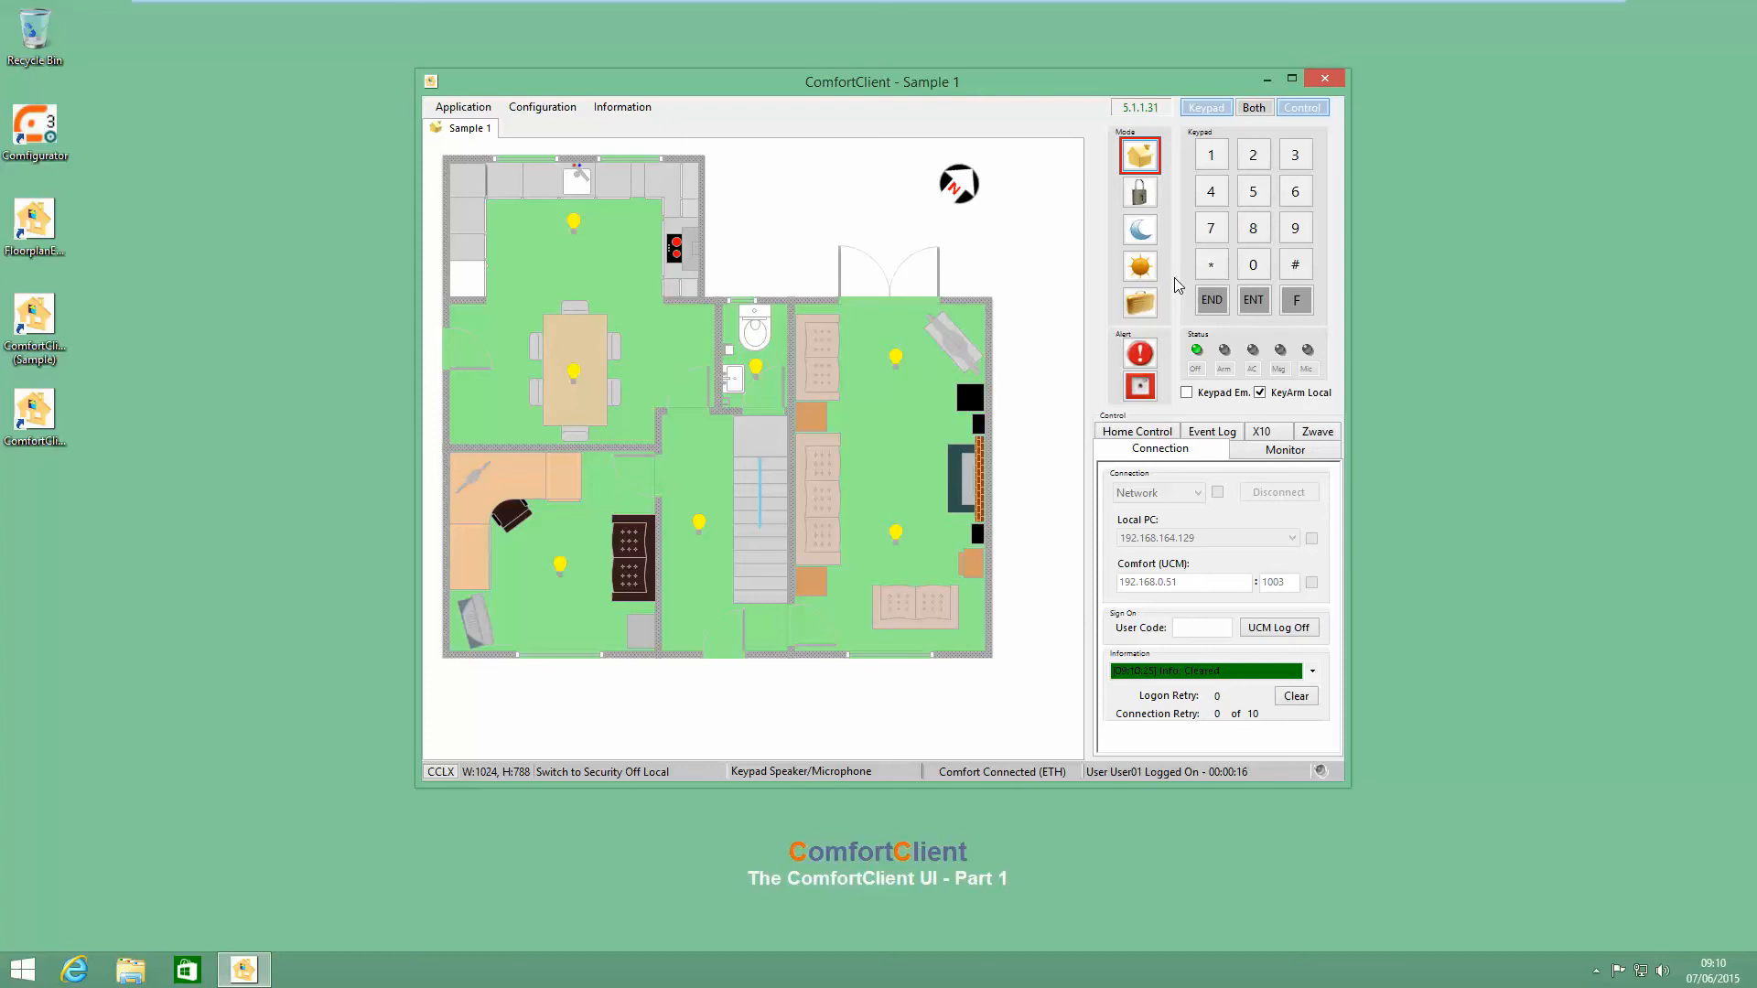
# Mute the application sound, and lock the UI with the lock password entered and repeated
pyautogui.click(1320, 774)
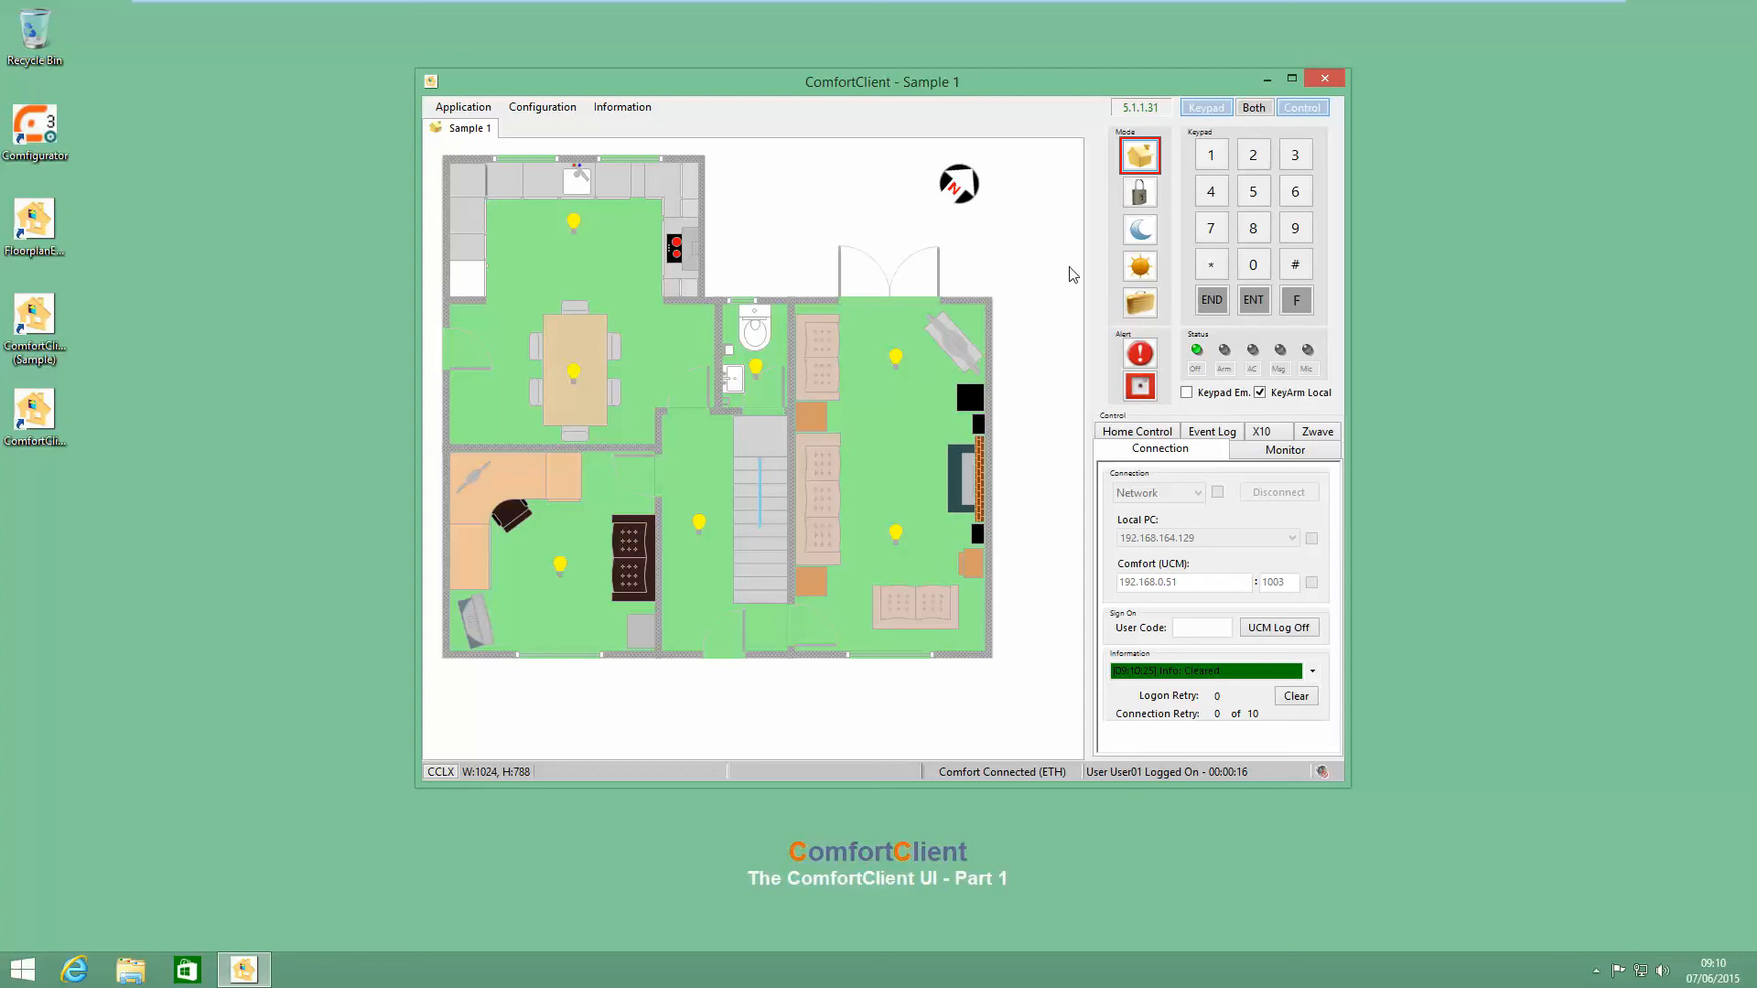
pyautogui.click(455, 111)
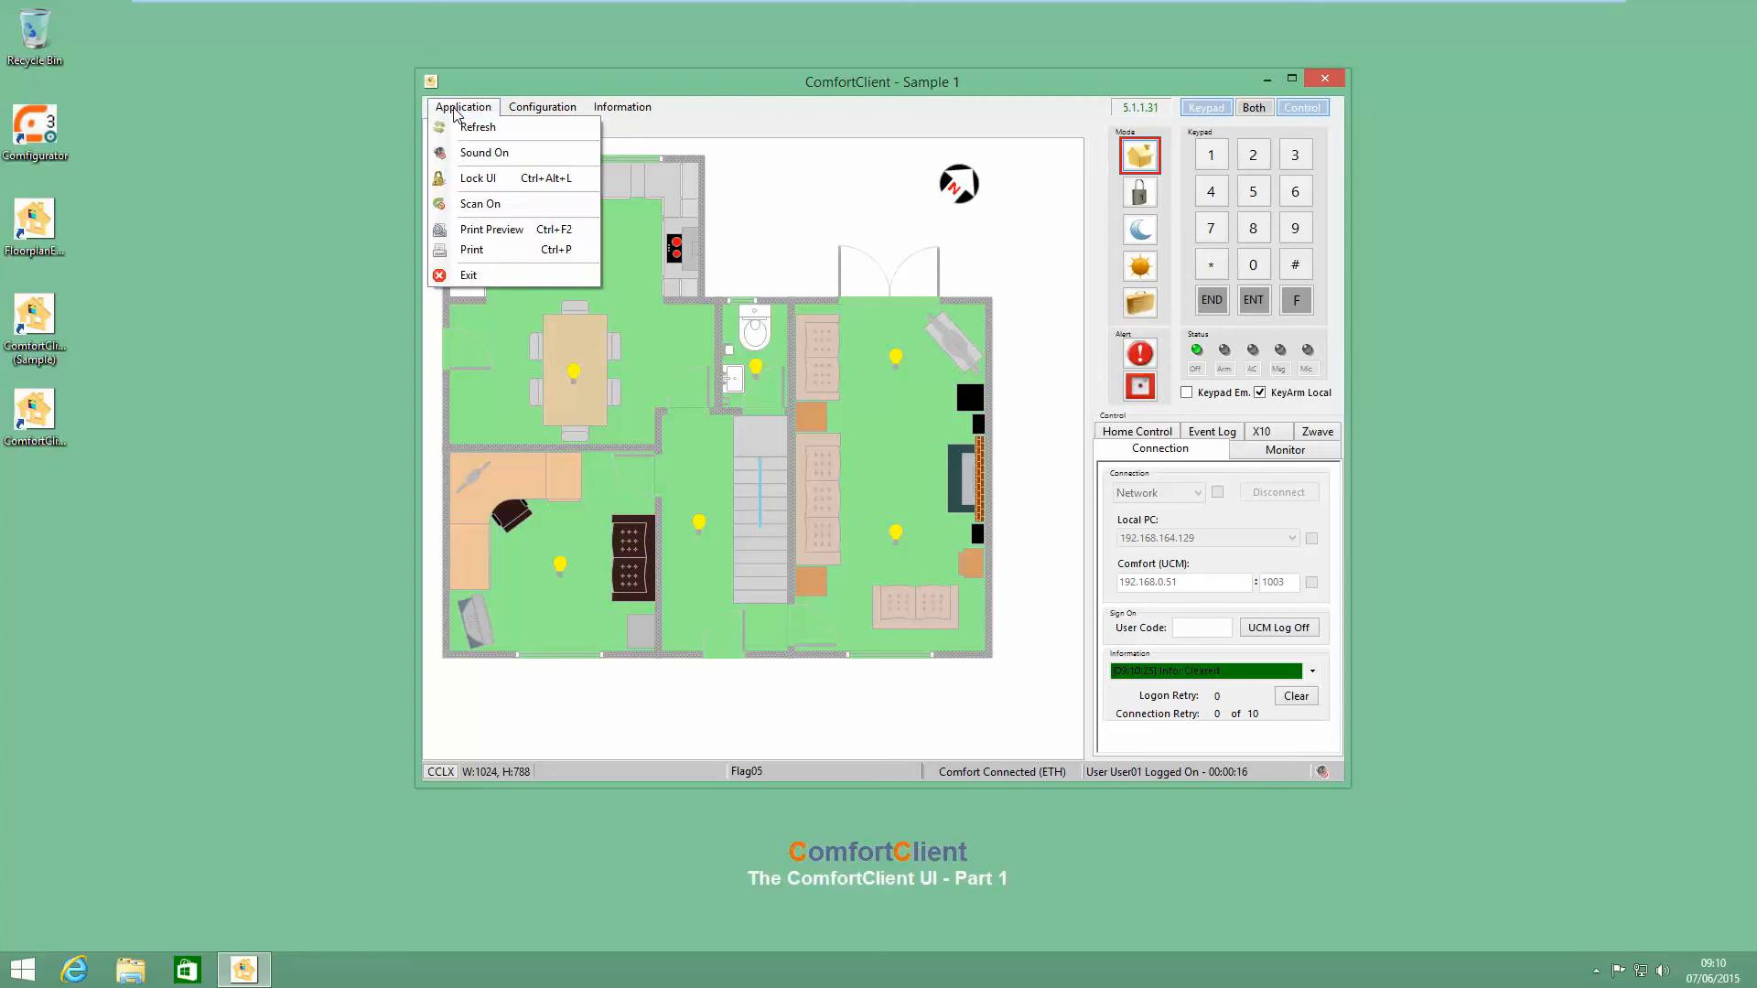
pyautogui.click(476, 178)
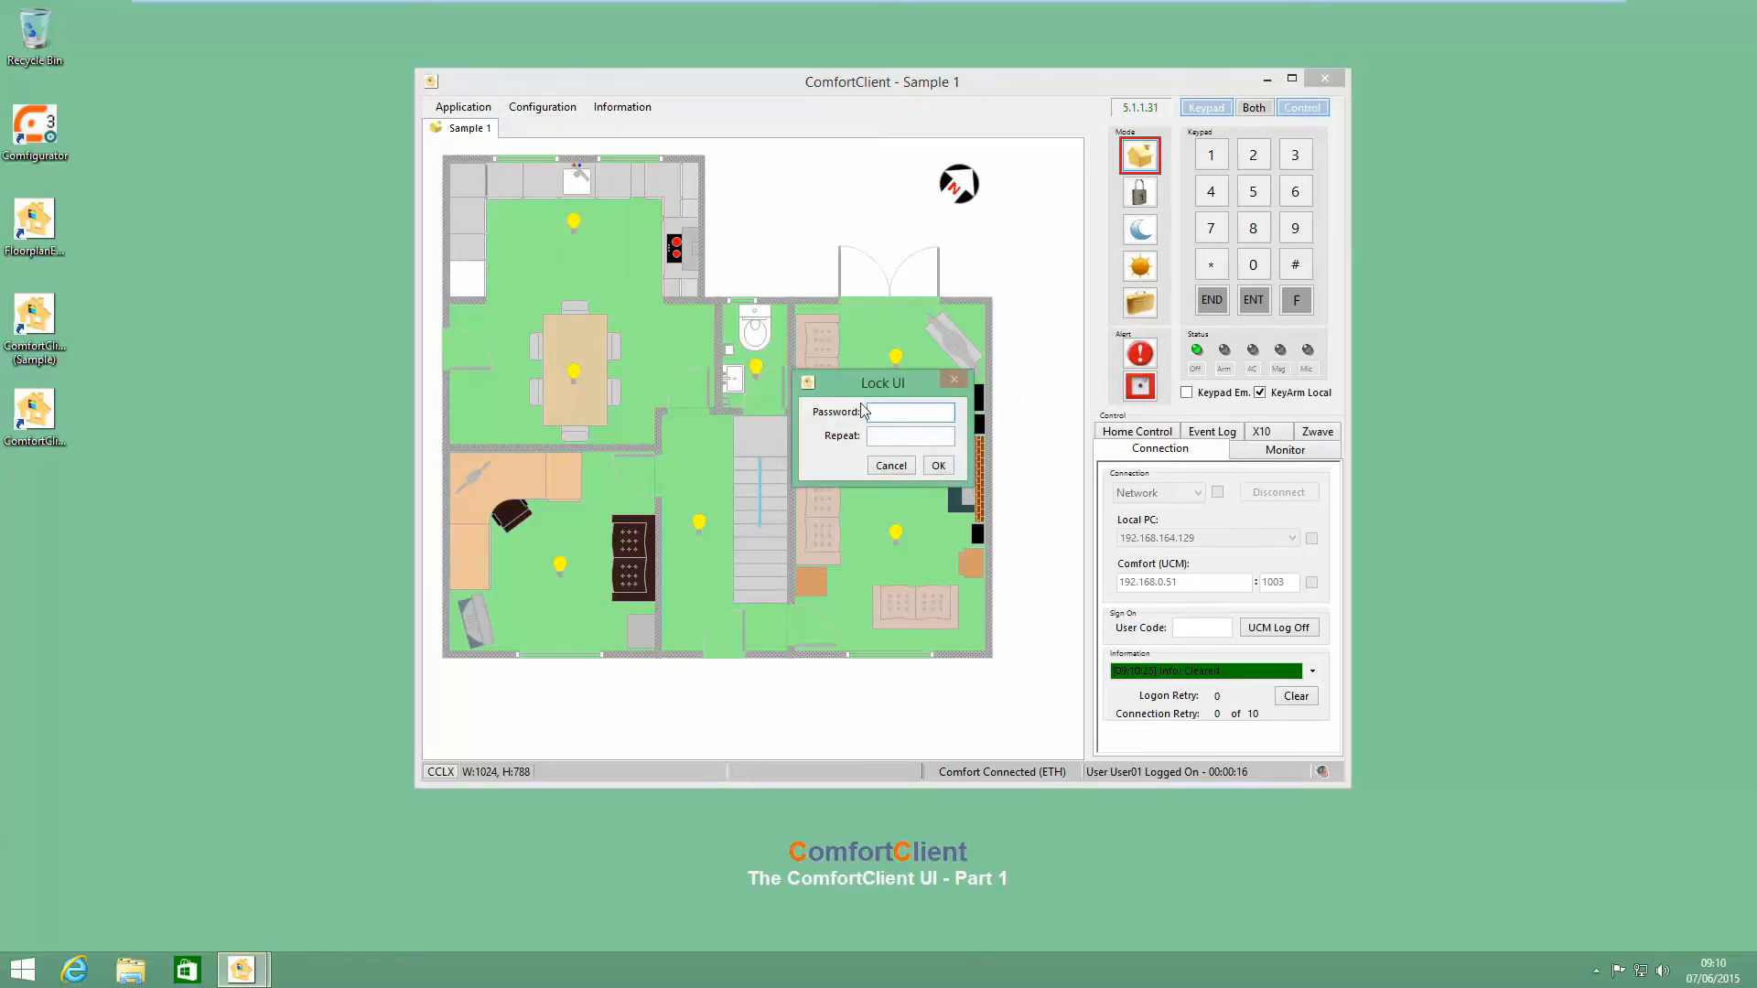
pyautogui.click(940, 468)
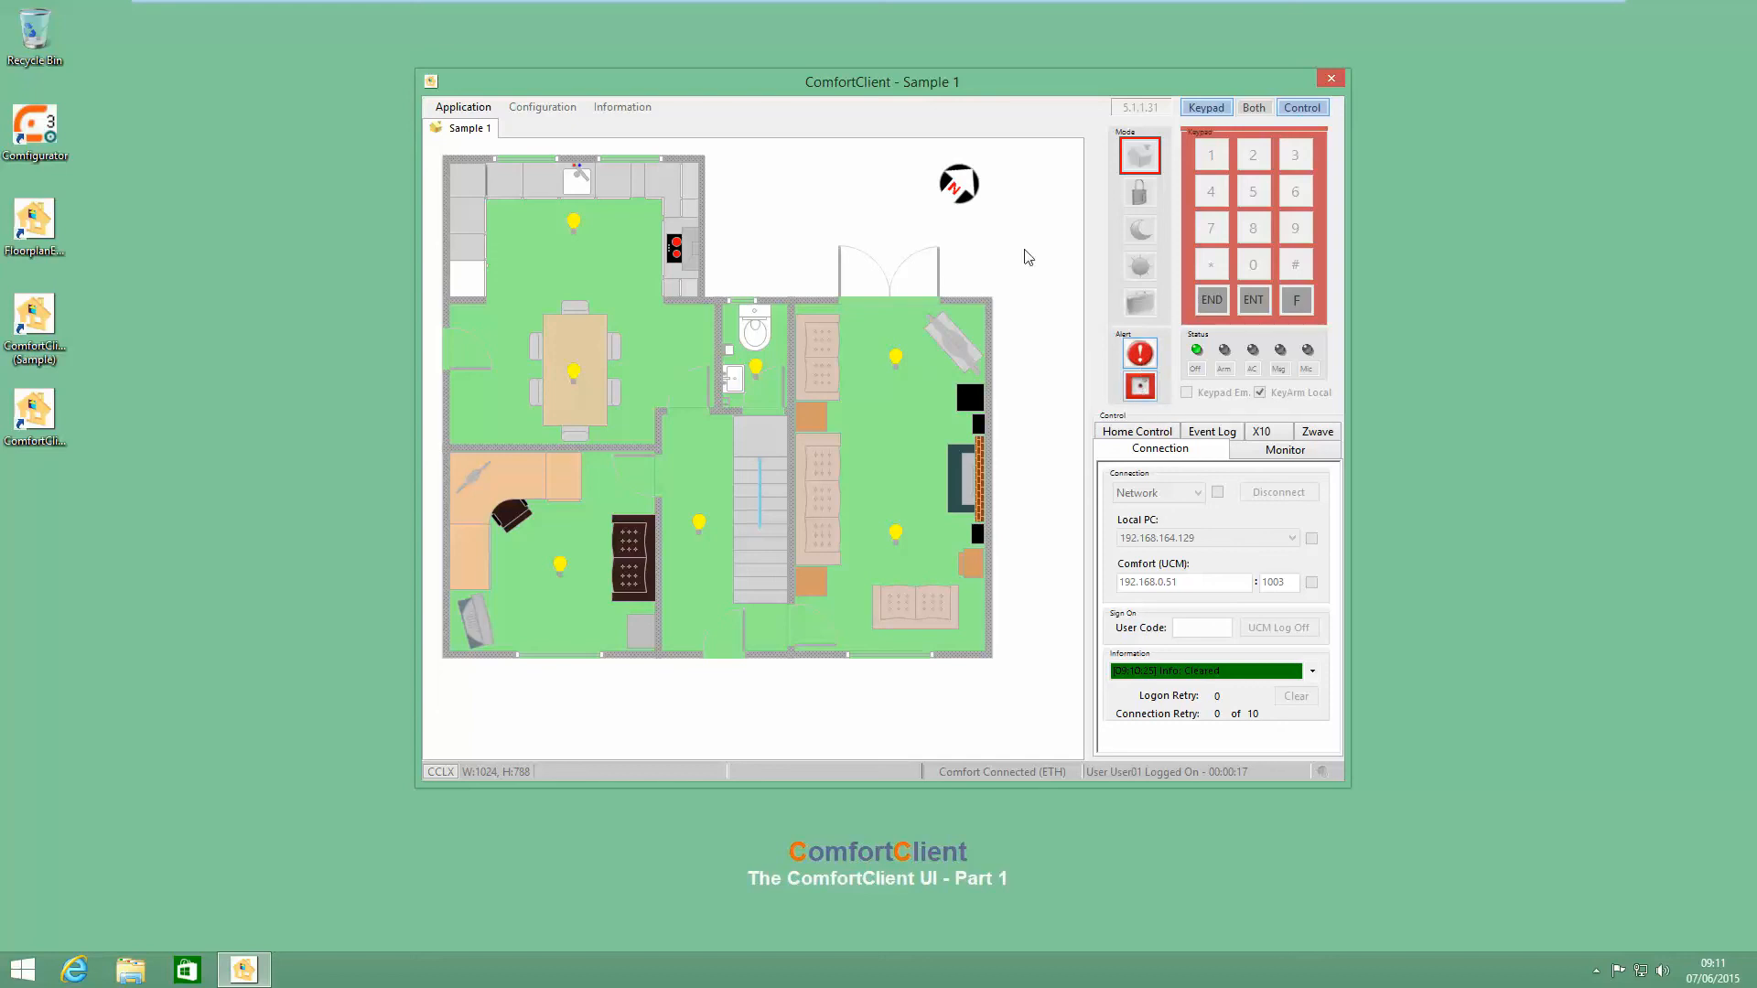
# Try the fire alert while the interface is locked, and unlock the UI with the lock password
pyautogui.click(1135, 391)
pyautogui.click(472, 111)
pyautogui.click(485, 177)
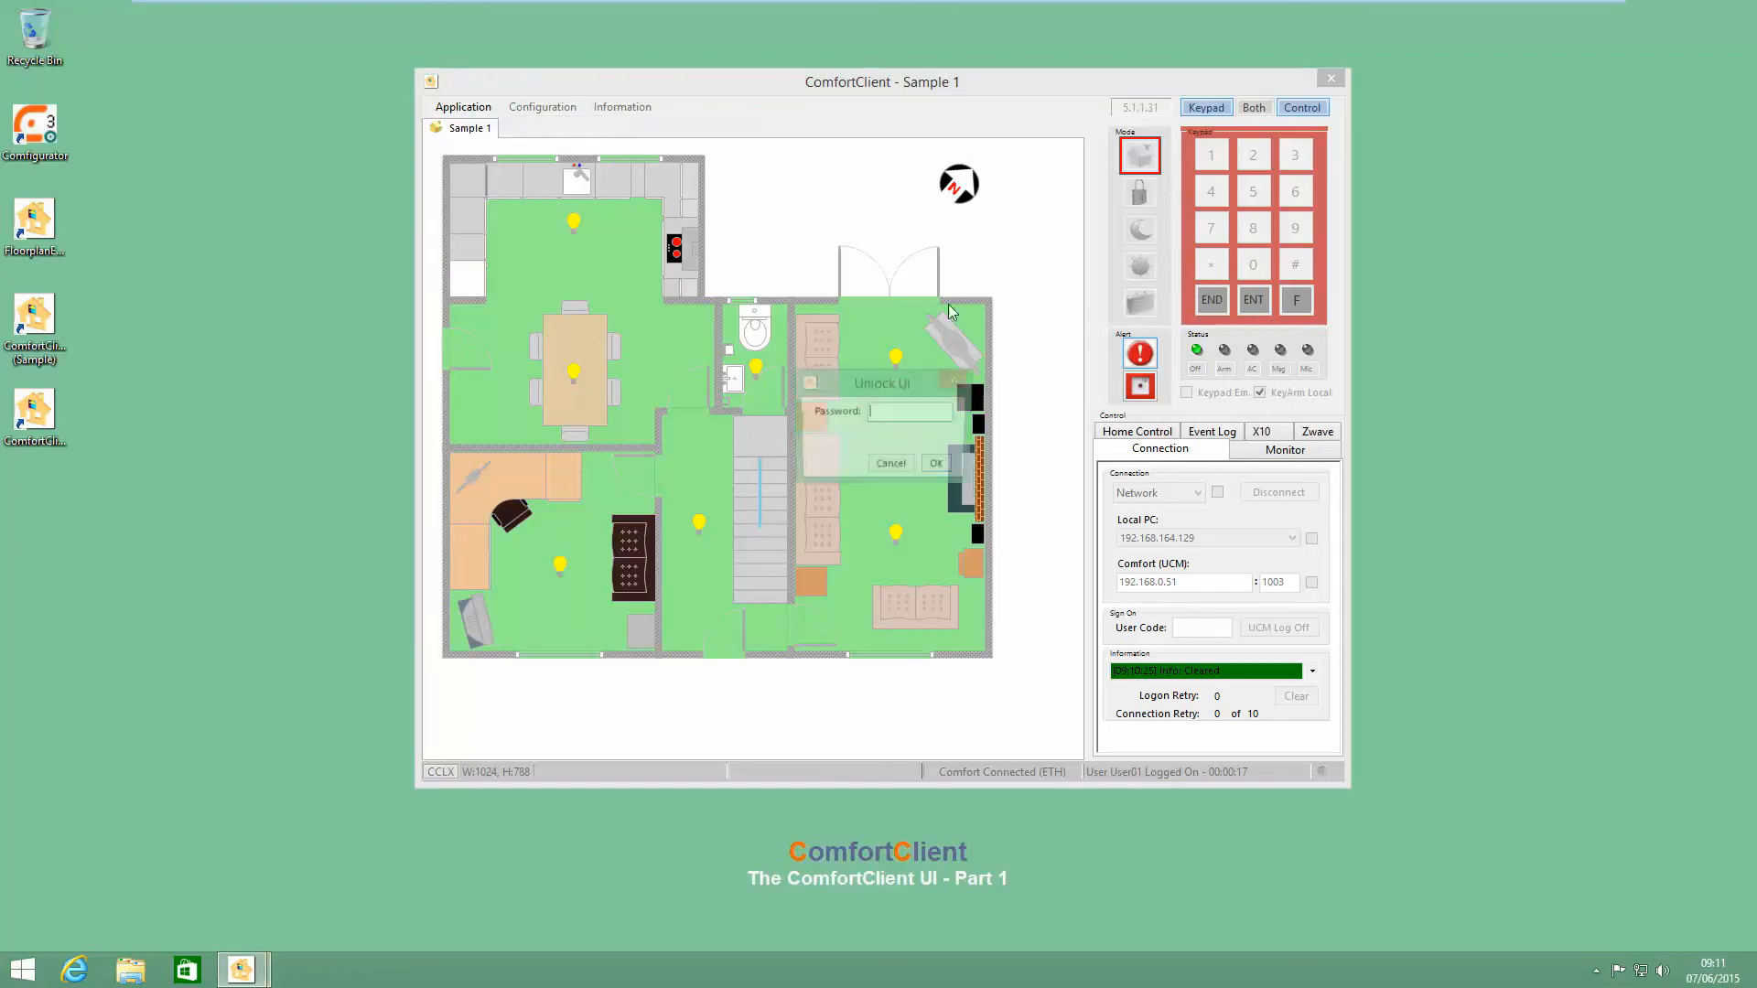
pyautogui.click(938, 469)
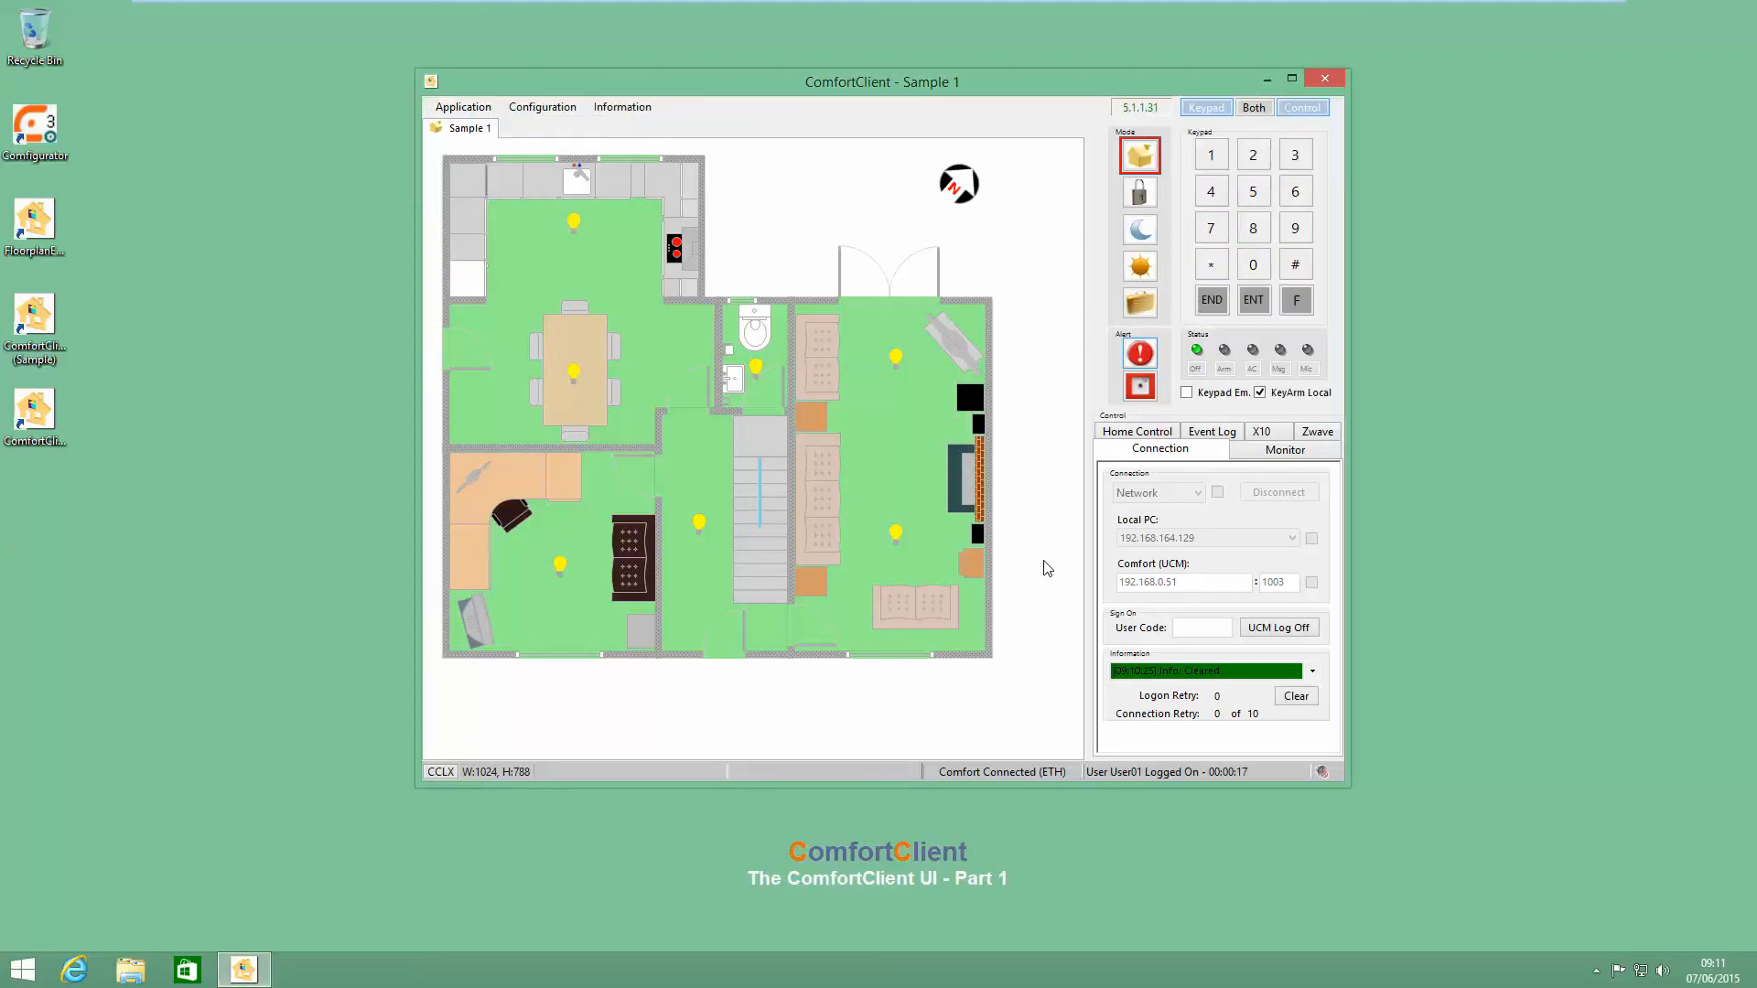
# Refresh the system status, and check the refresh traffic in the monitor log
pyautogui.moveTo(1032, 89); pyautogui.dragTo(1141, 72)
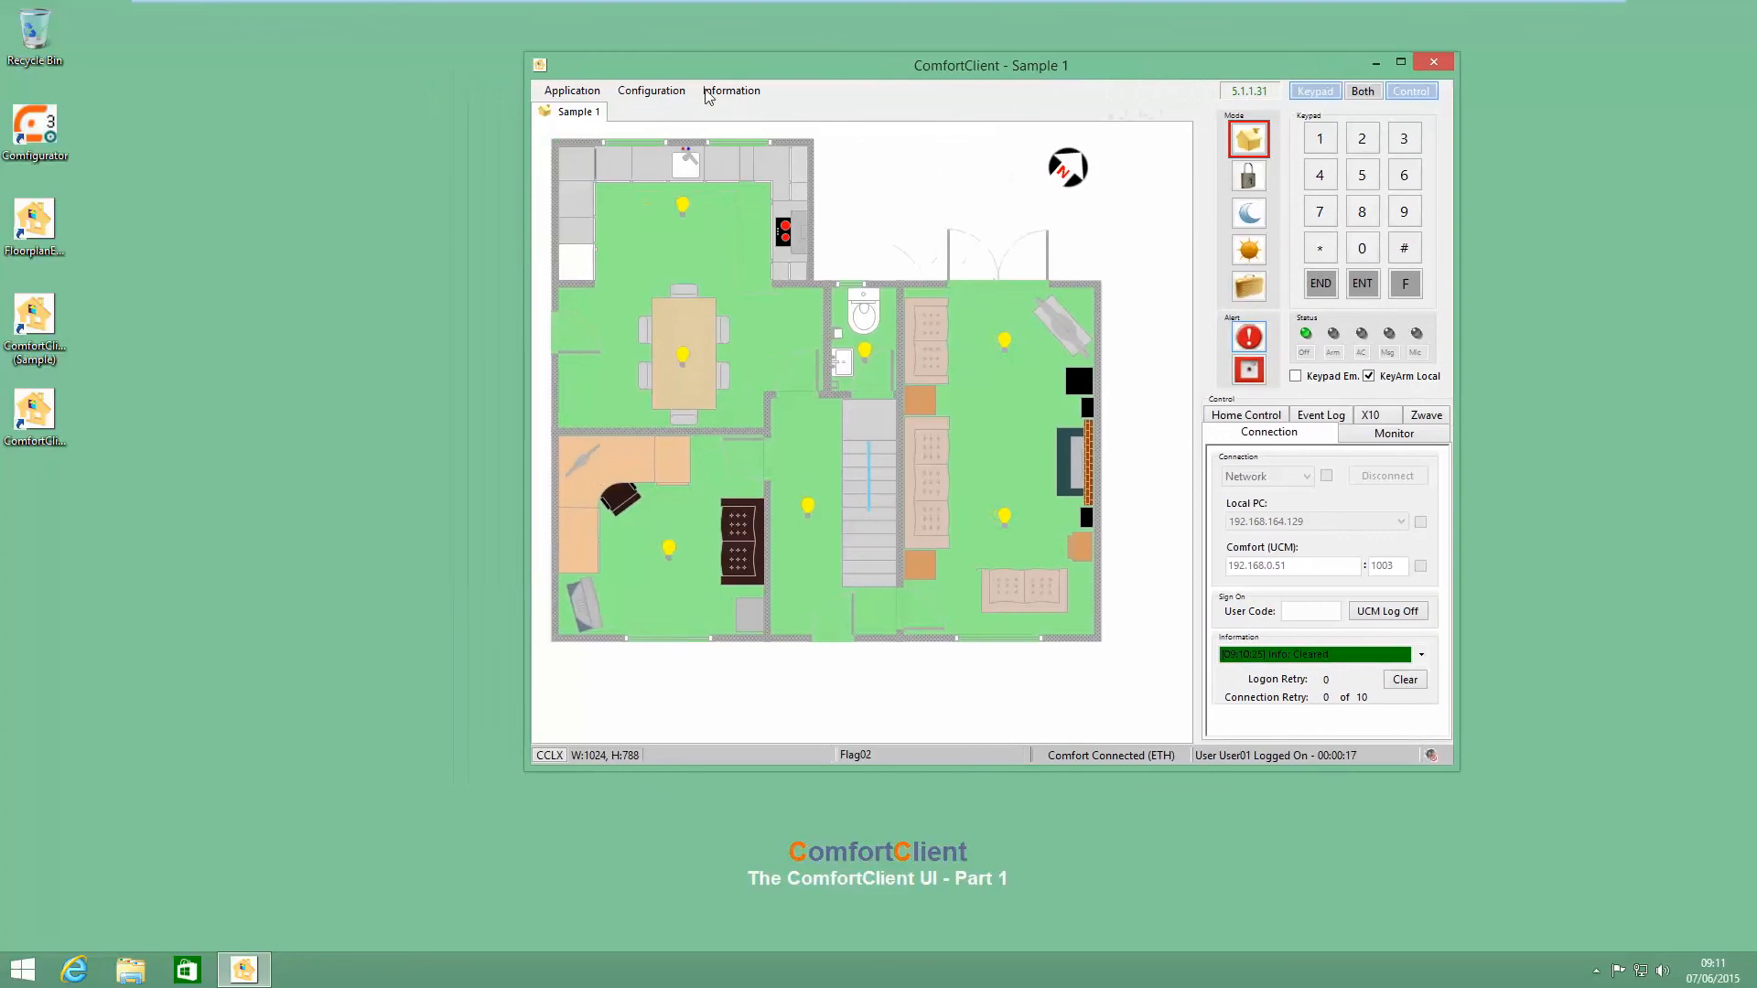
pyautogui.click(572, 90)
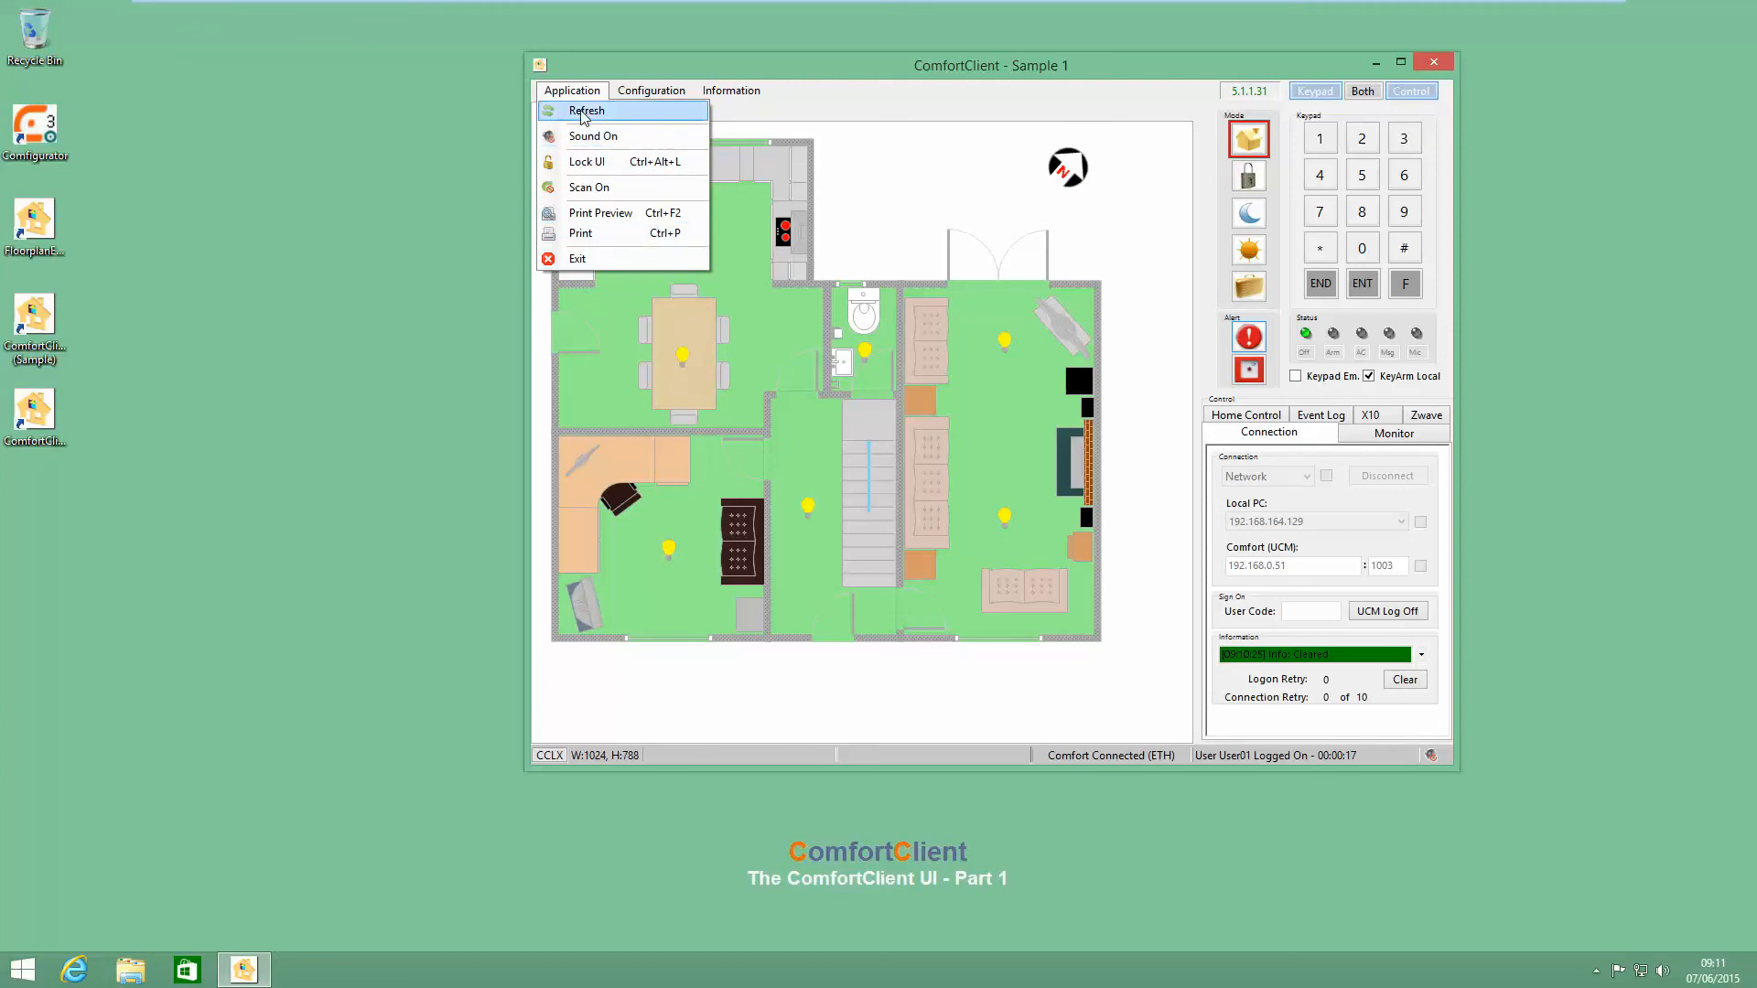
pyautogui.click(580, 111)
pyautogui.click(1378, 435)
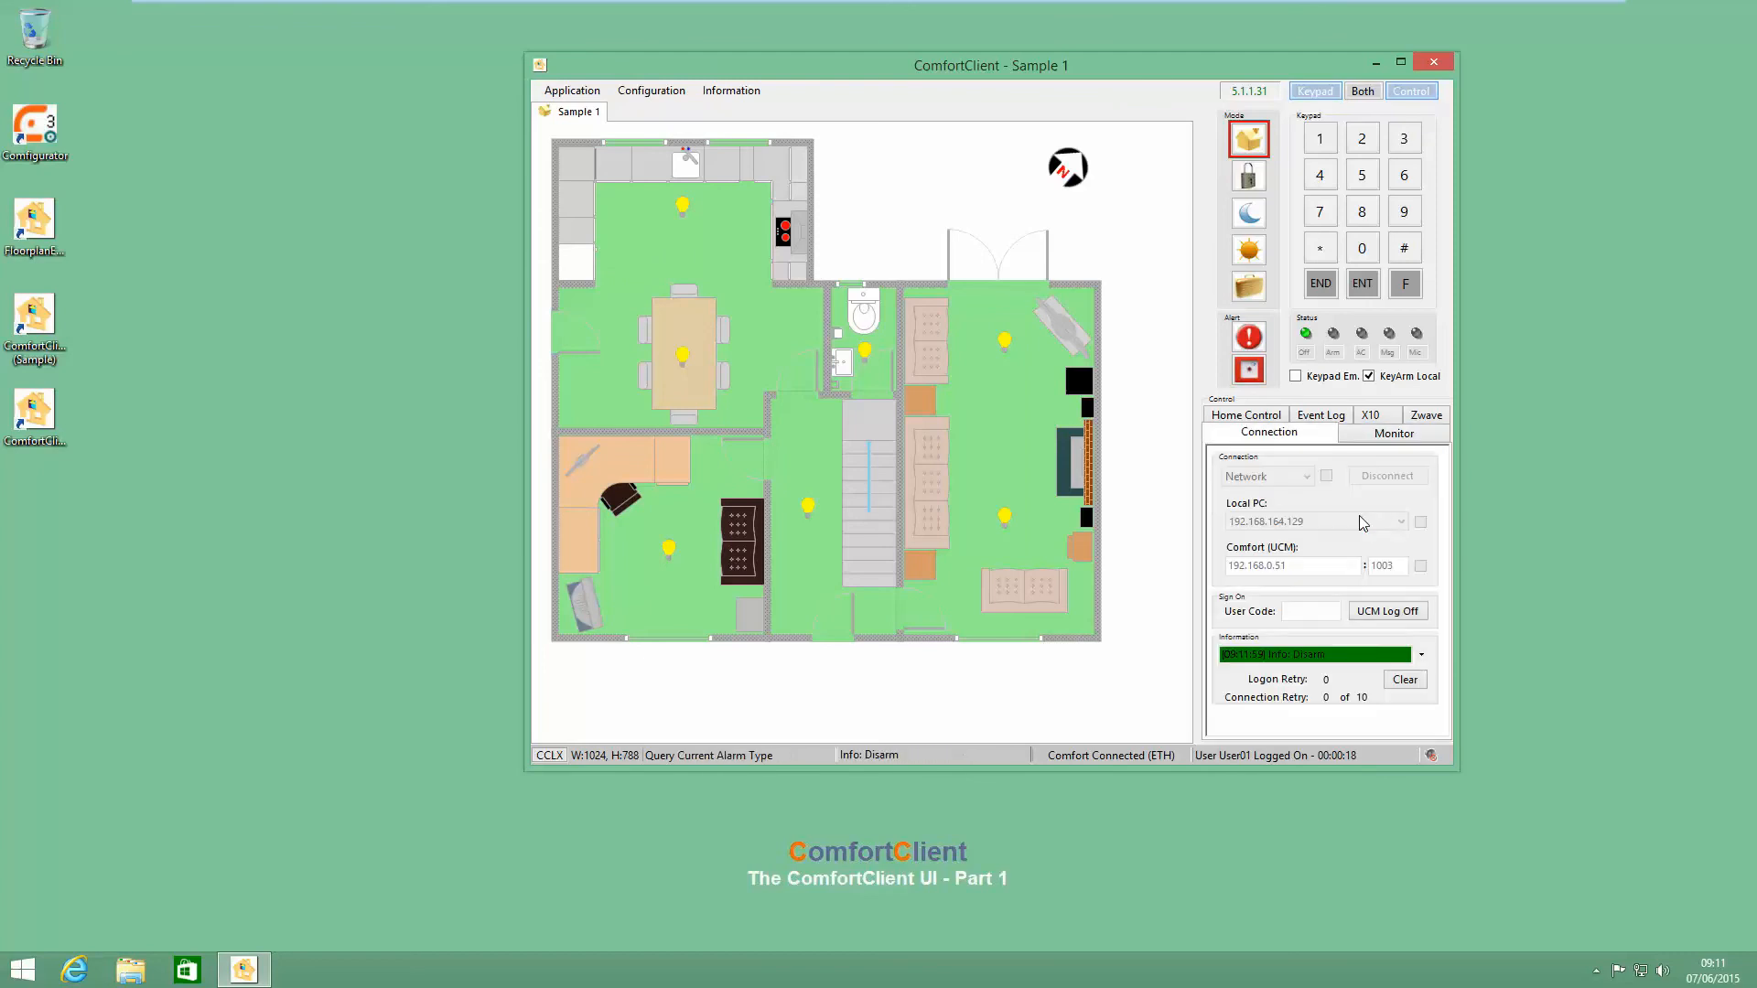
pyautogui.click(1371, 437)
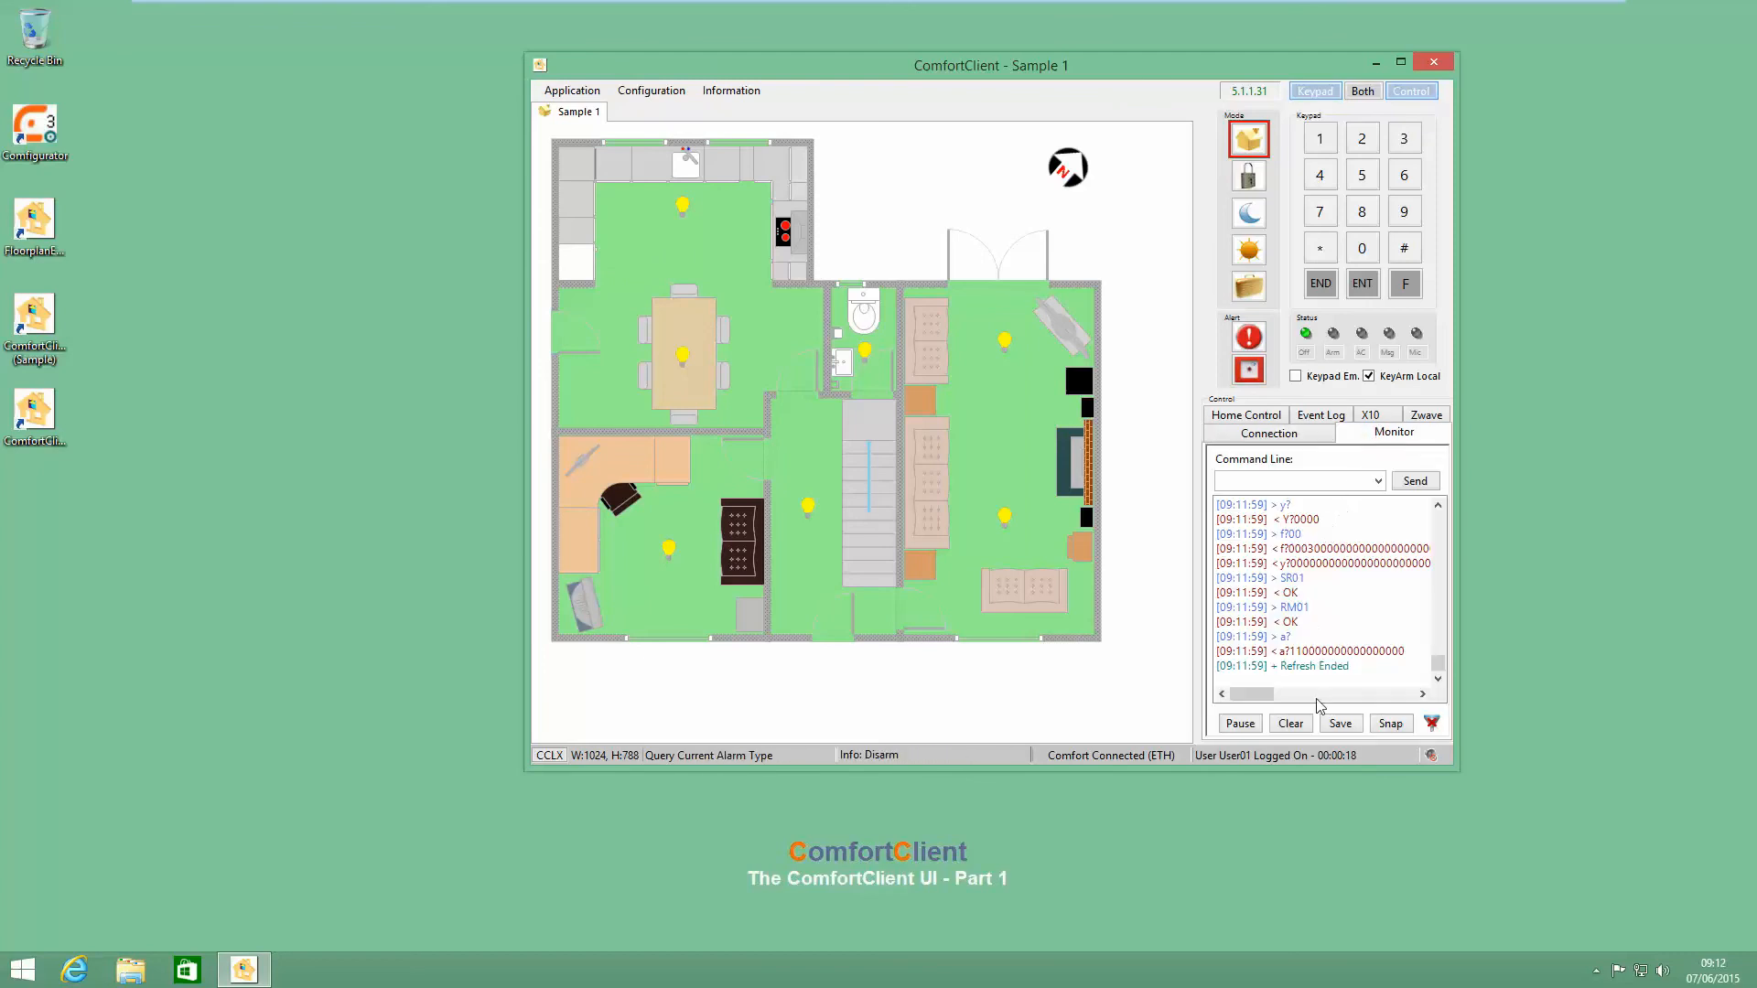
# Turn the application sound on and back off
pyautogui.click(568, 93)
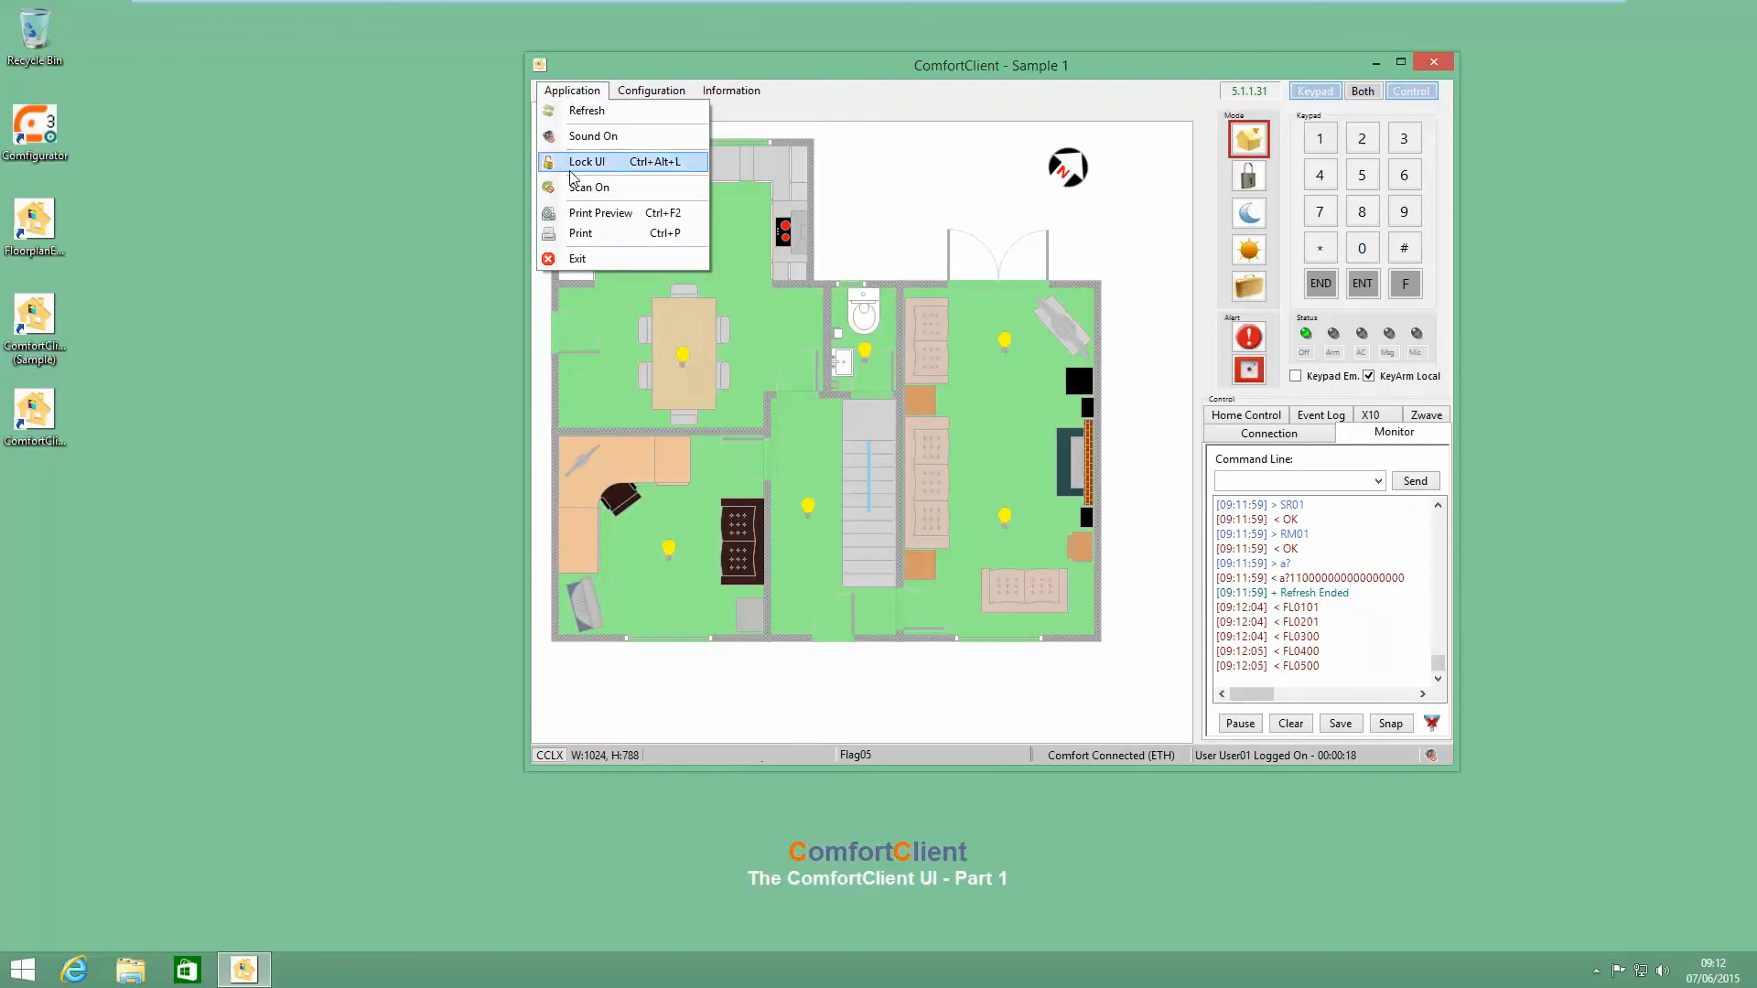
pyautogui.click(589, 139)
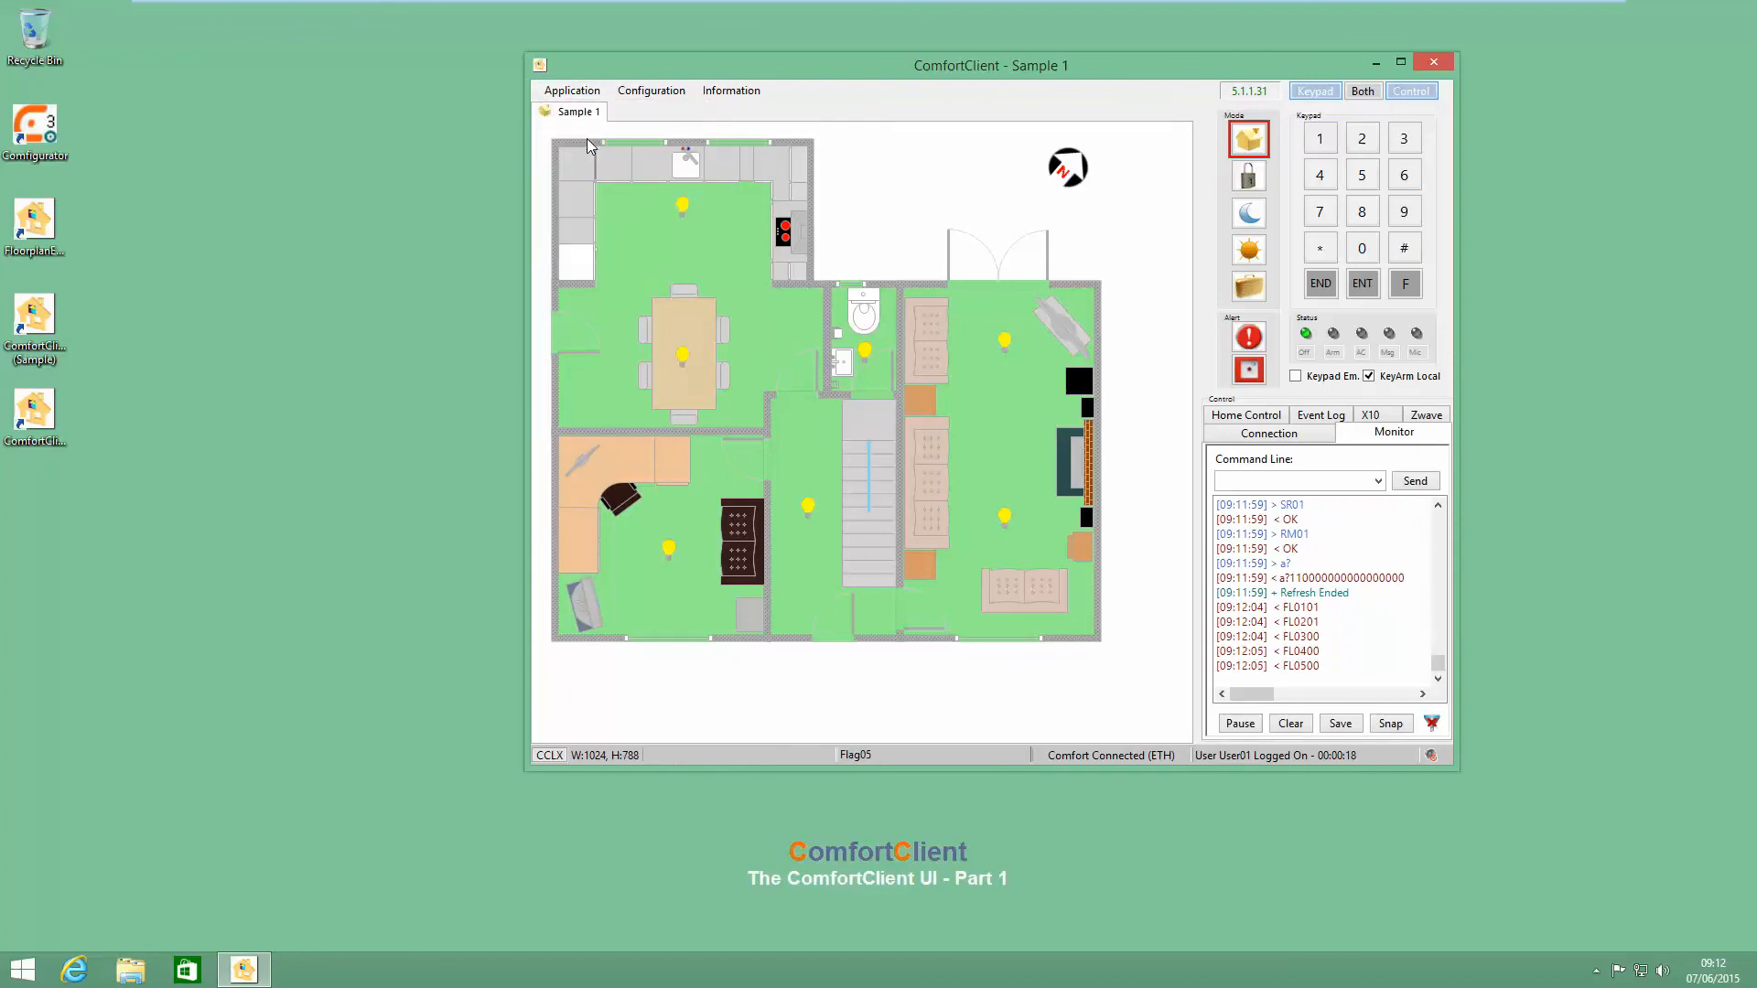
pyautogui.click(584, 97)
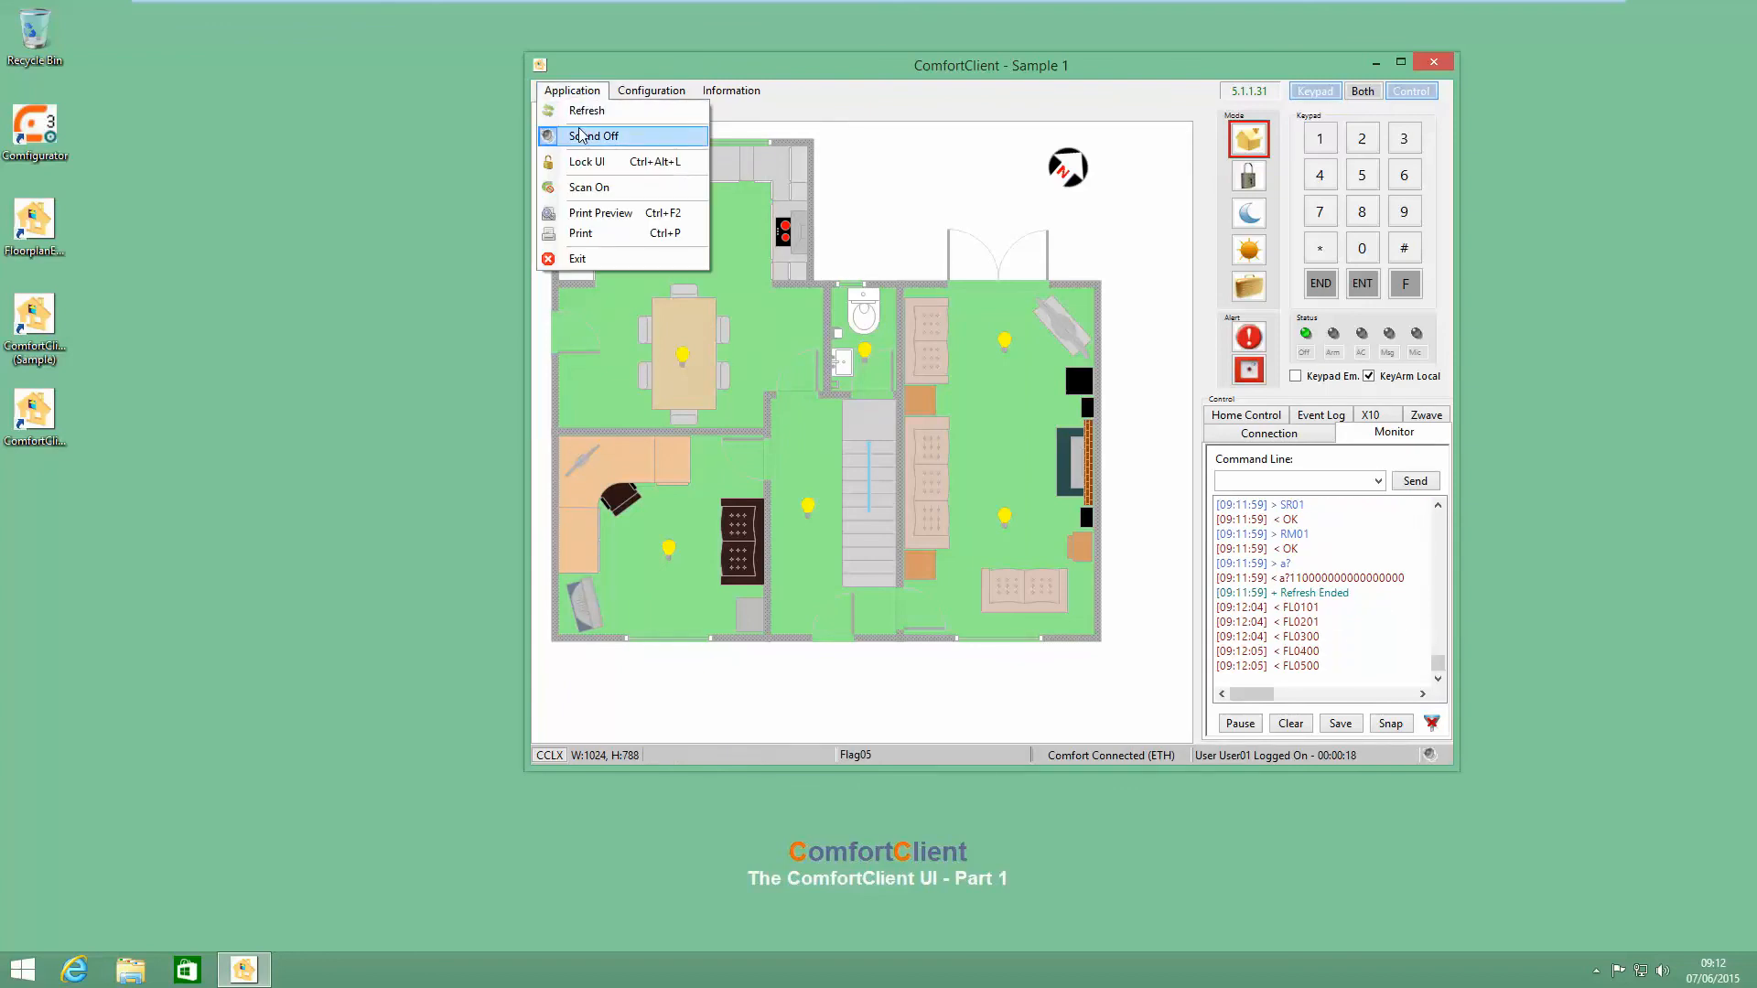
pyautogui.click(581, 135)
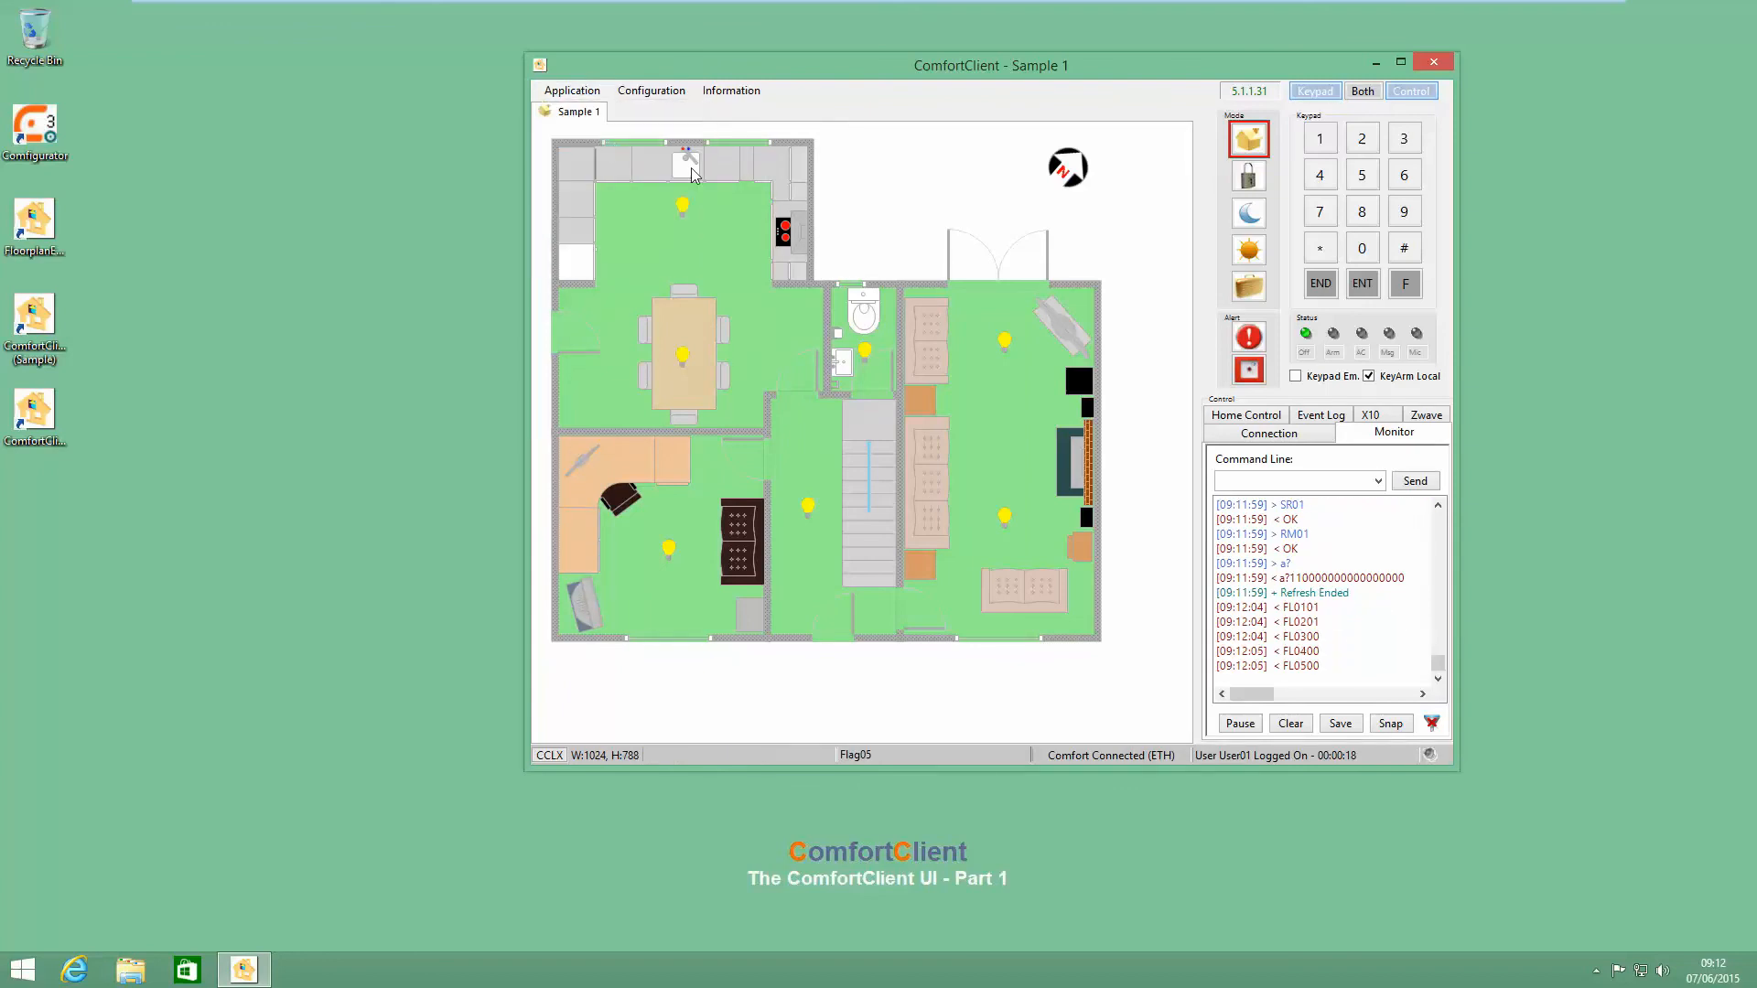
# Preview how the floorplan prints, and close the preview
pyautogui.click(583, 97)
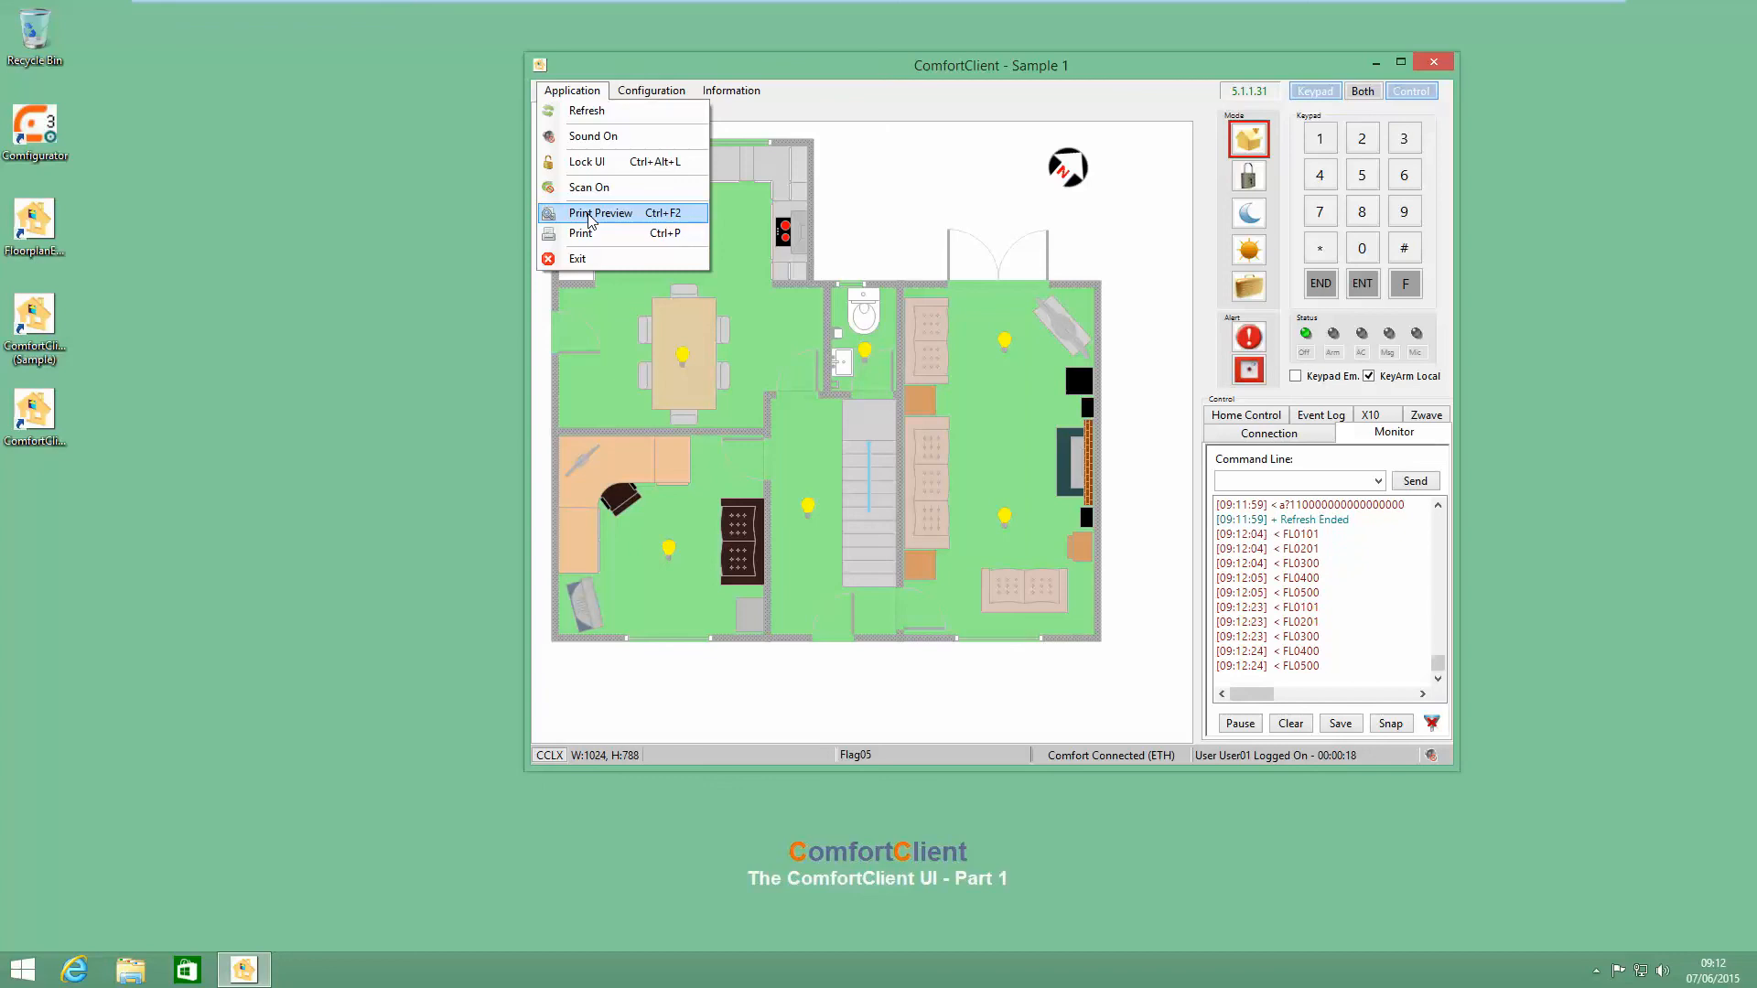
pyautogui.click(589, 216)
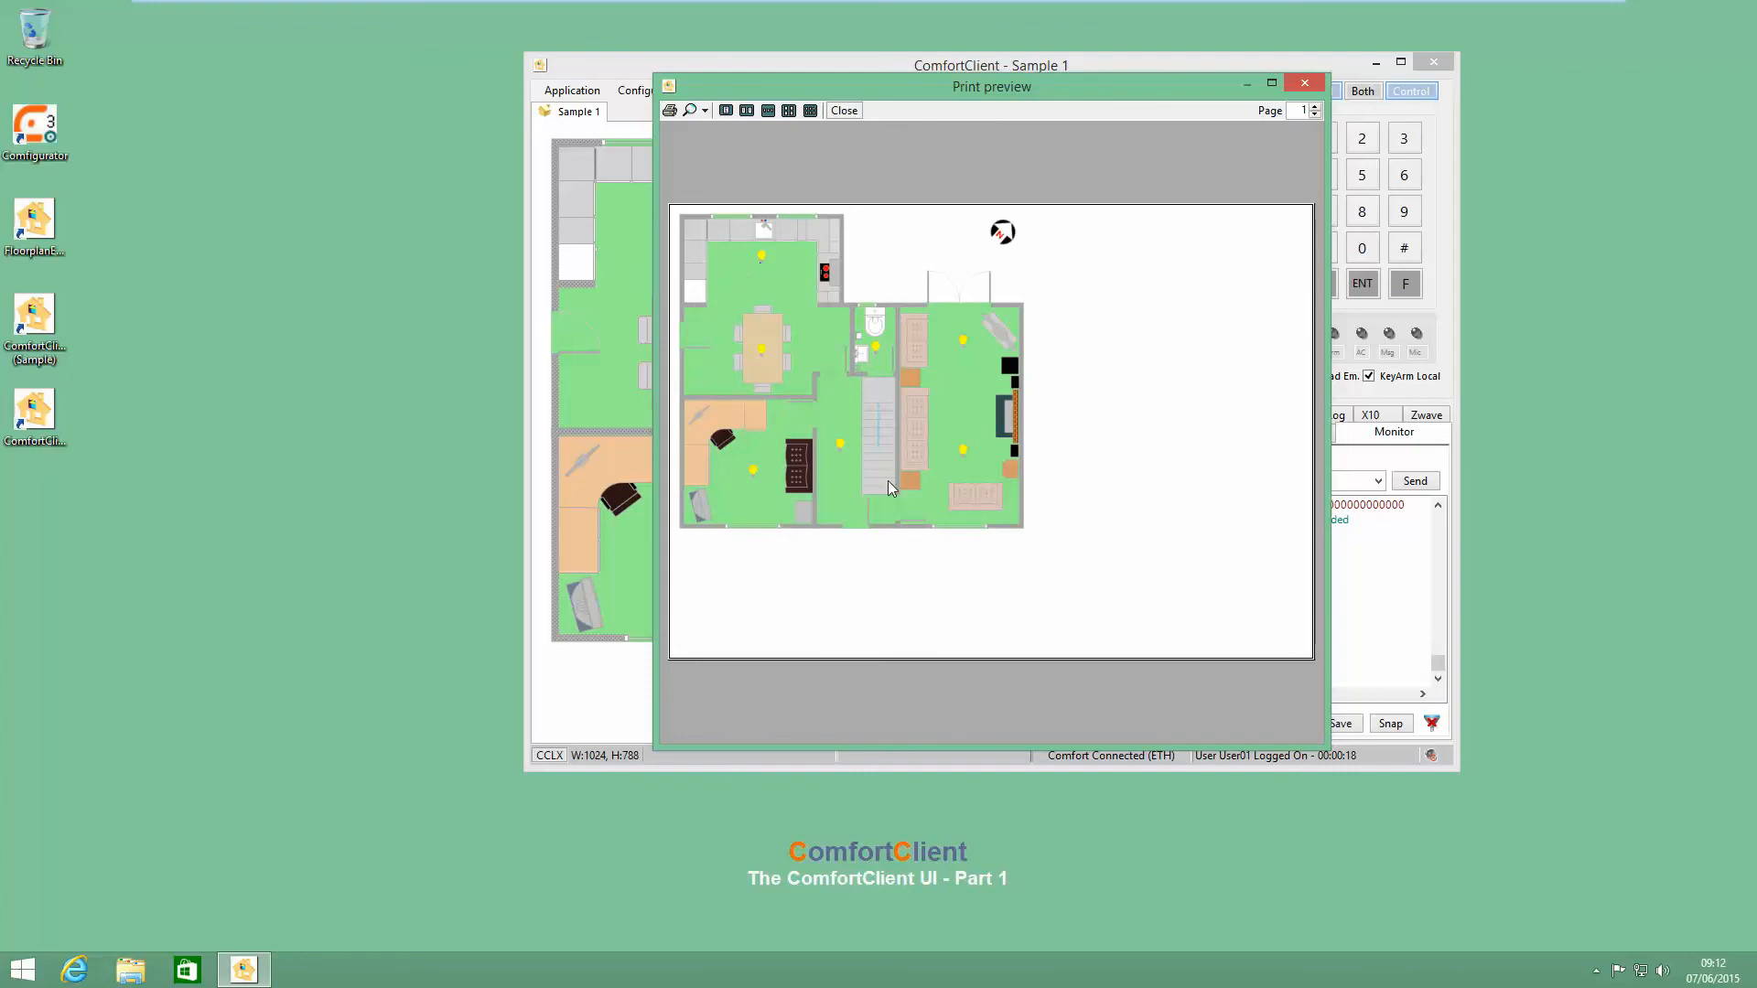
pyautogui.click(1321, 87)
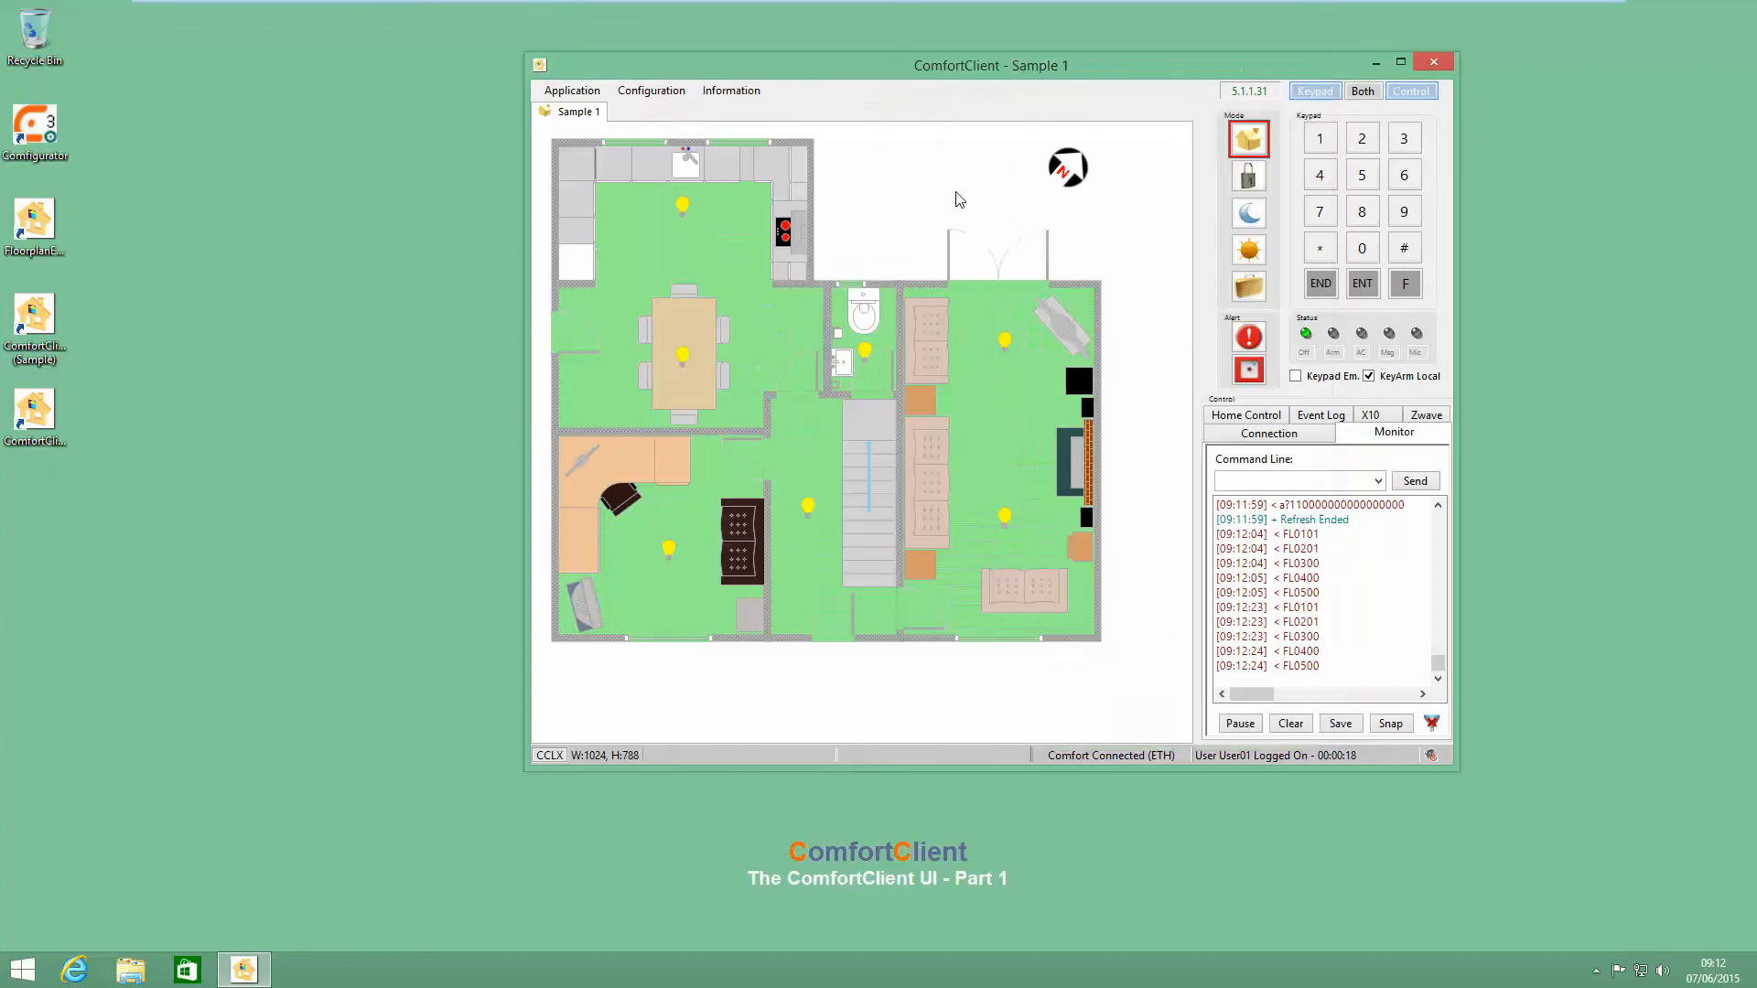
pyautogui.click(585, 91)
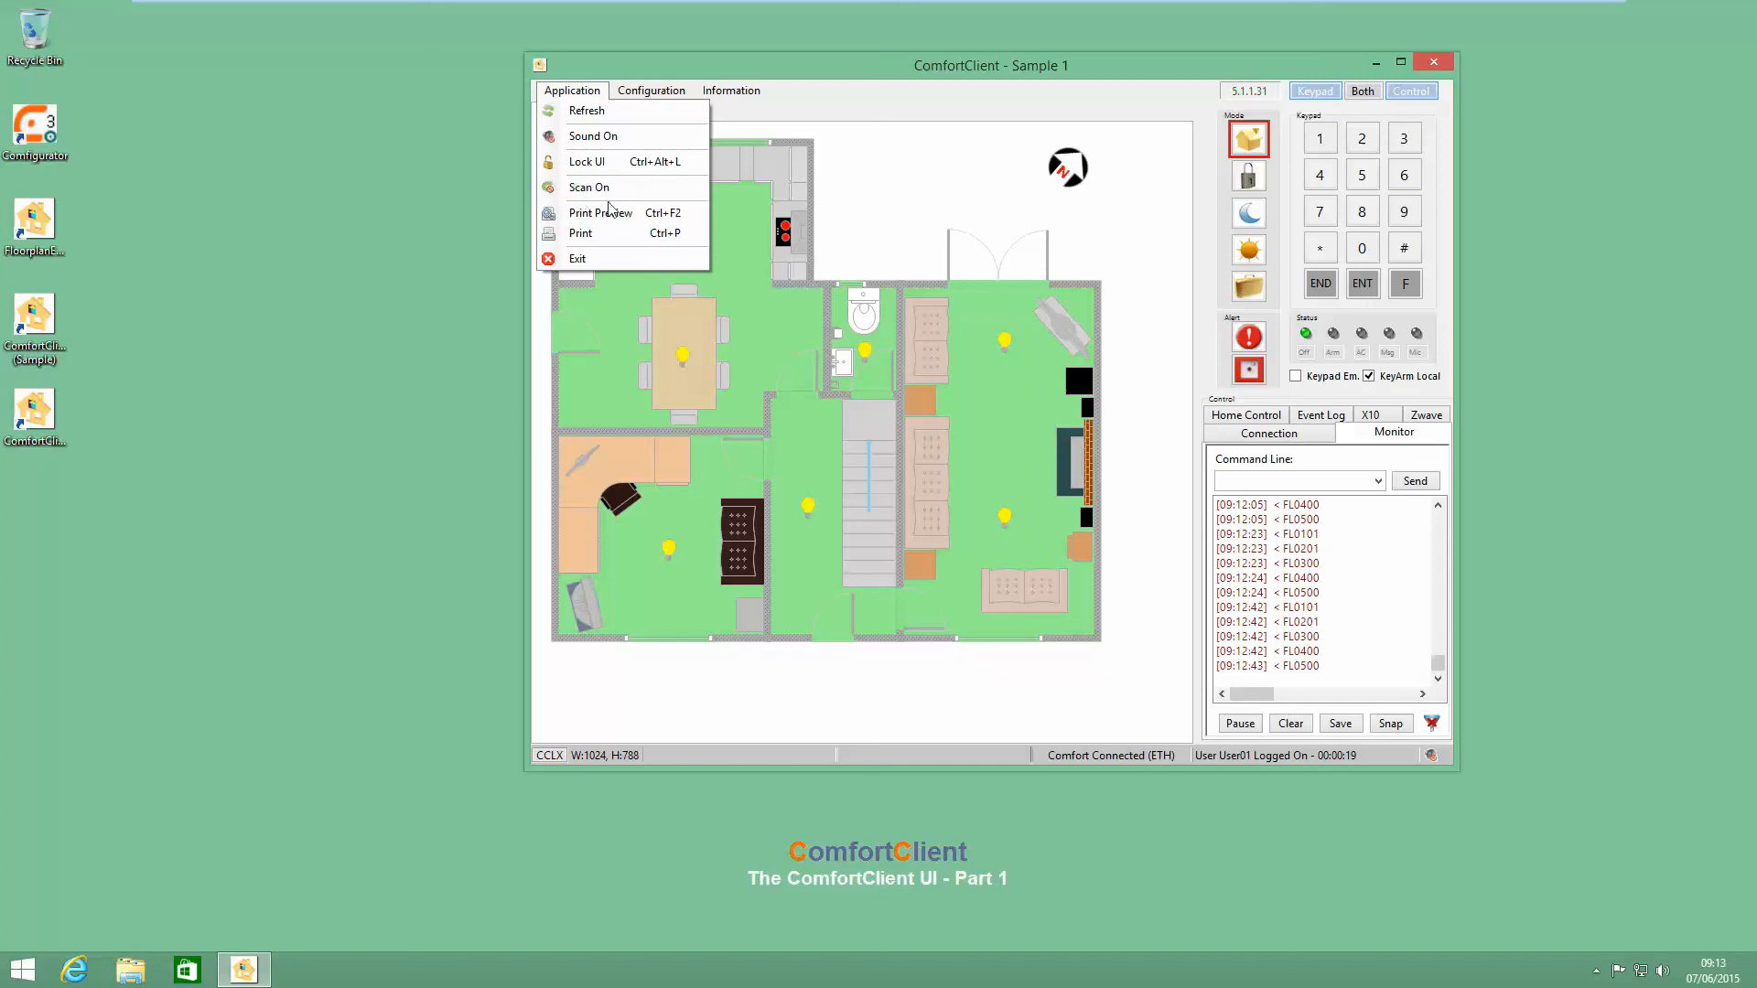
pyautogui.moveTo(642, 96)
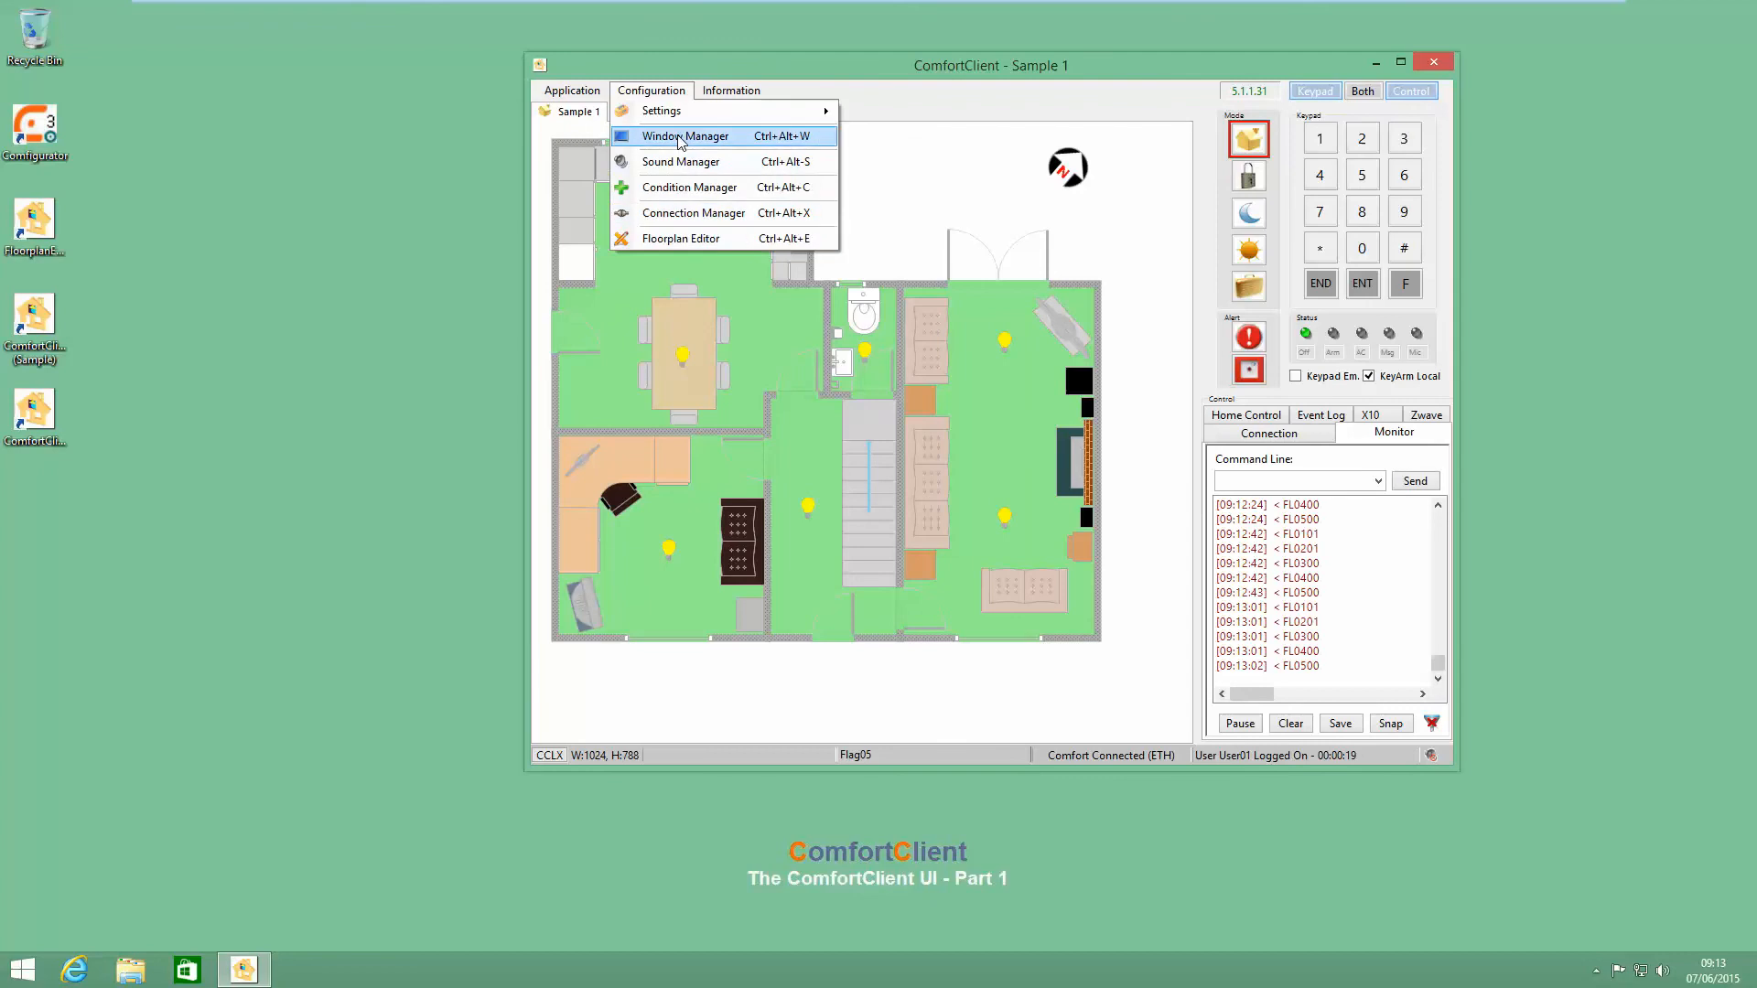
# Look through the help contents, including the topics of the ComfortClient chapter, and close the help
pyautogui.moveTo(736, 91)
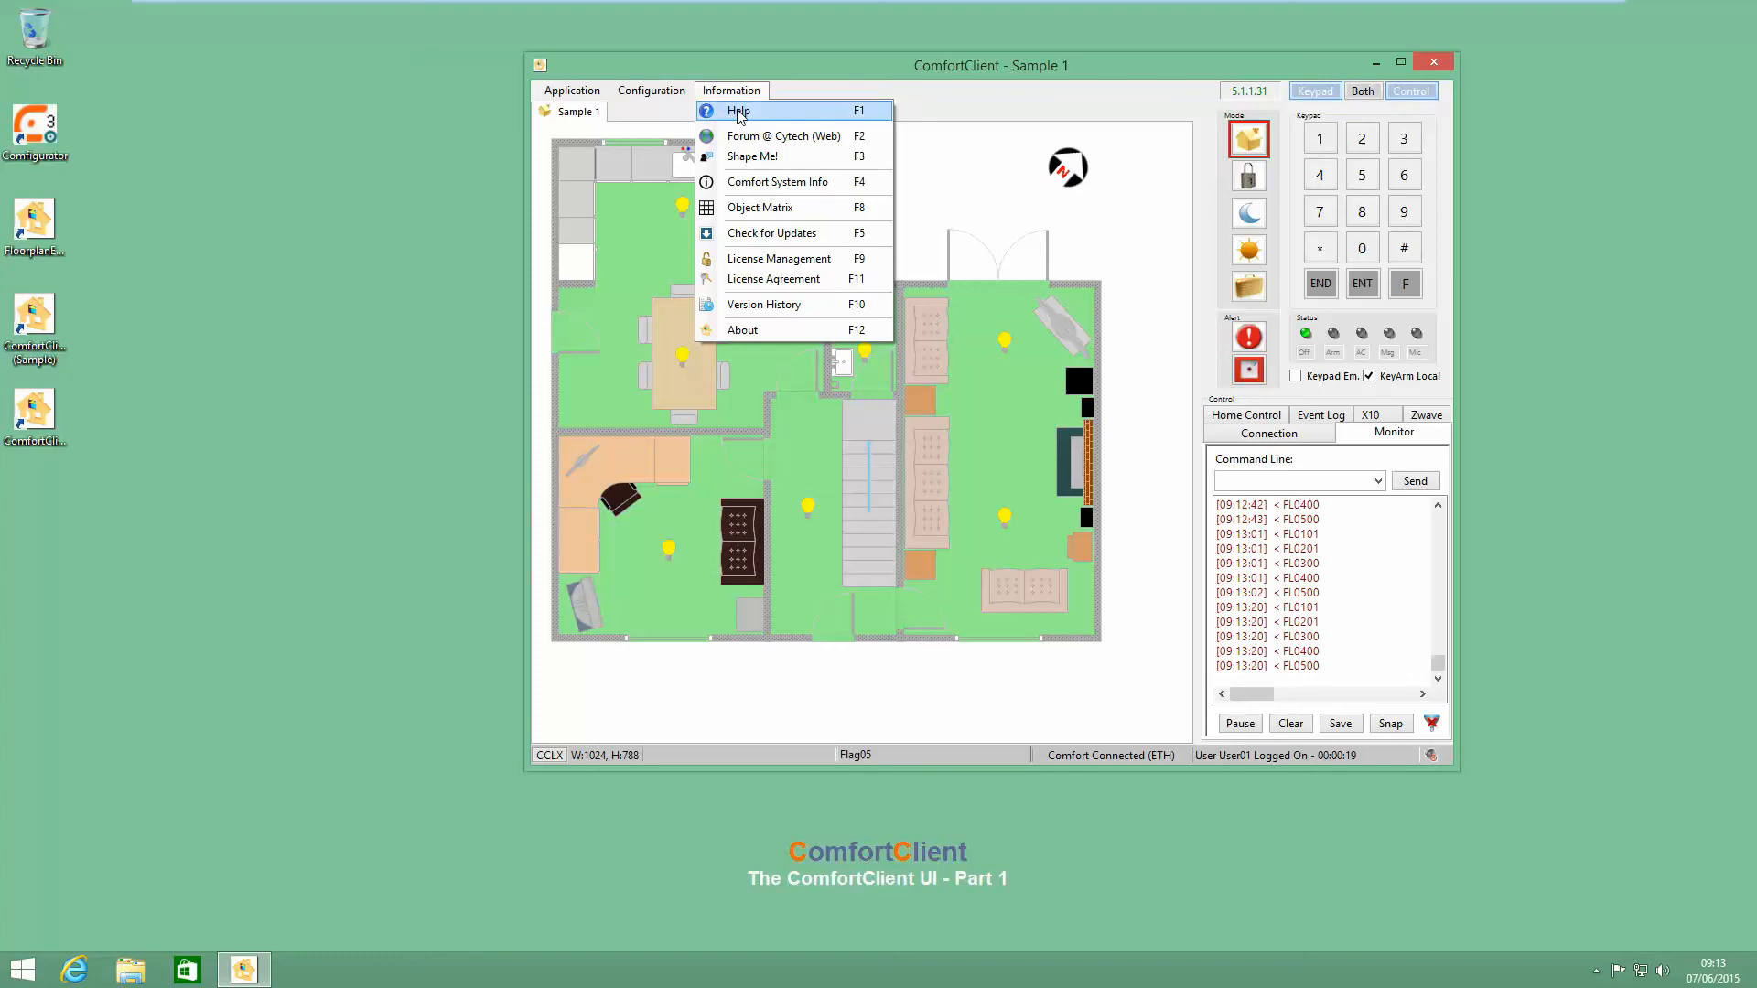
pyautogui.click(740, 111)
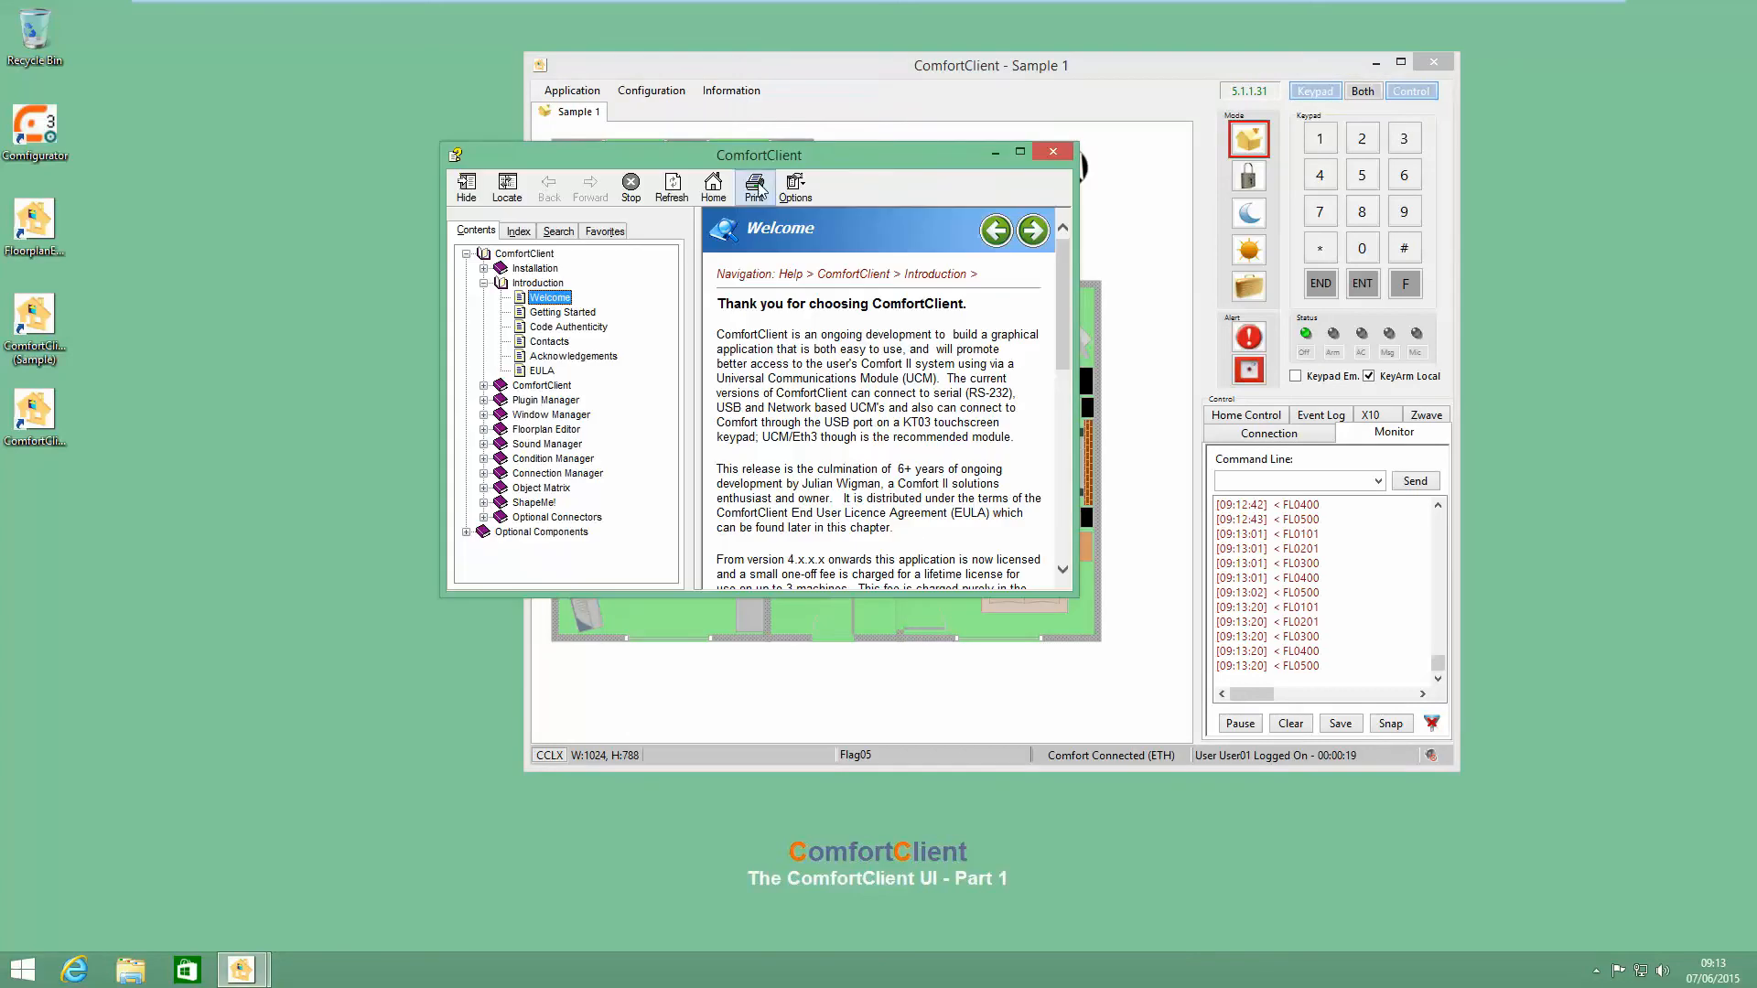
pyautogui.moveTo(778, 148); pyautogui.dragTo(859, 128)
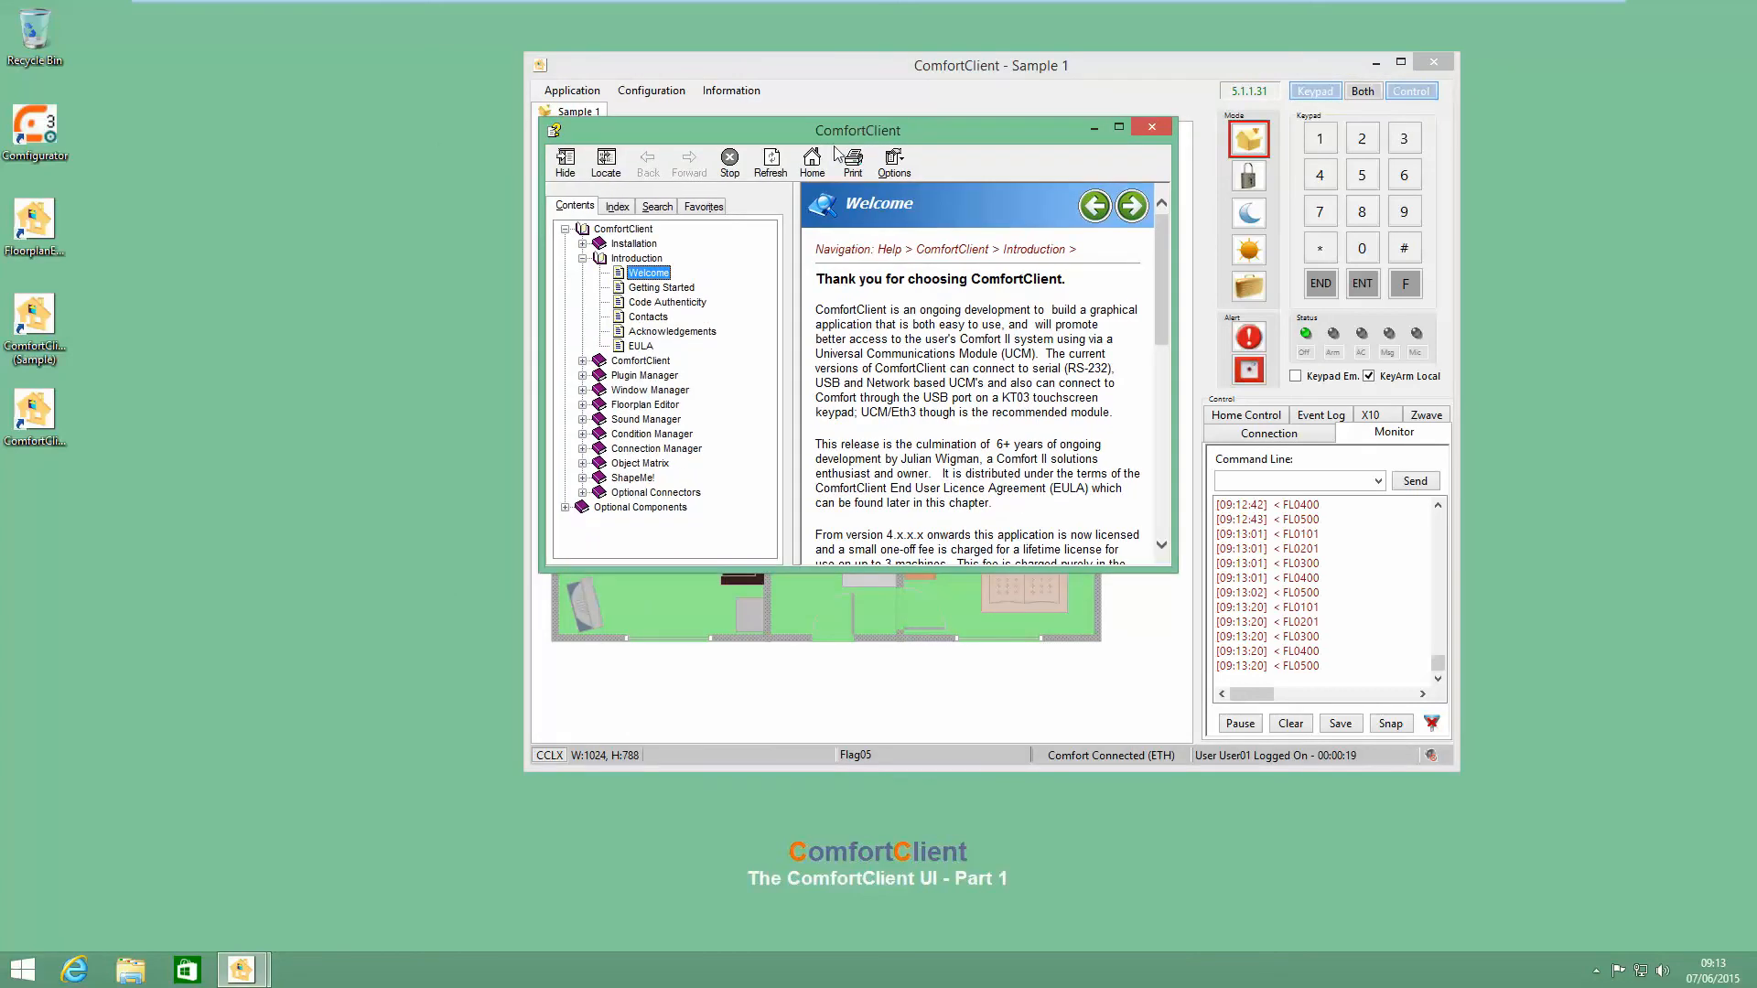
pyautogui.click(583, 259)
pyautogui.click(583, 273)
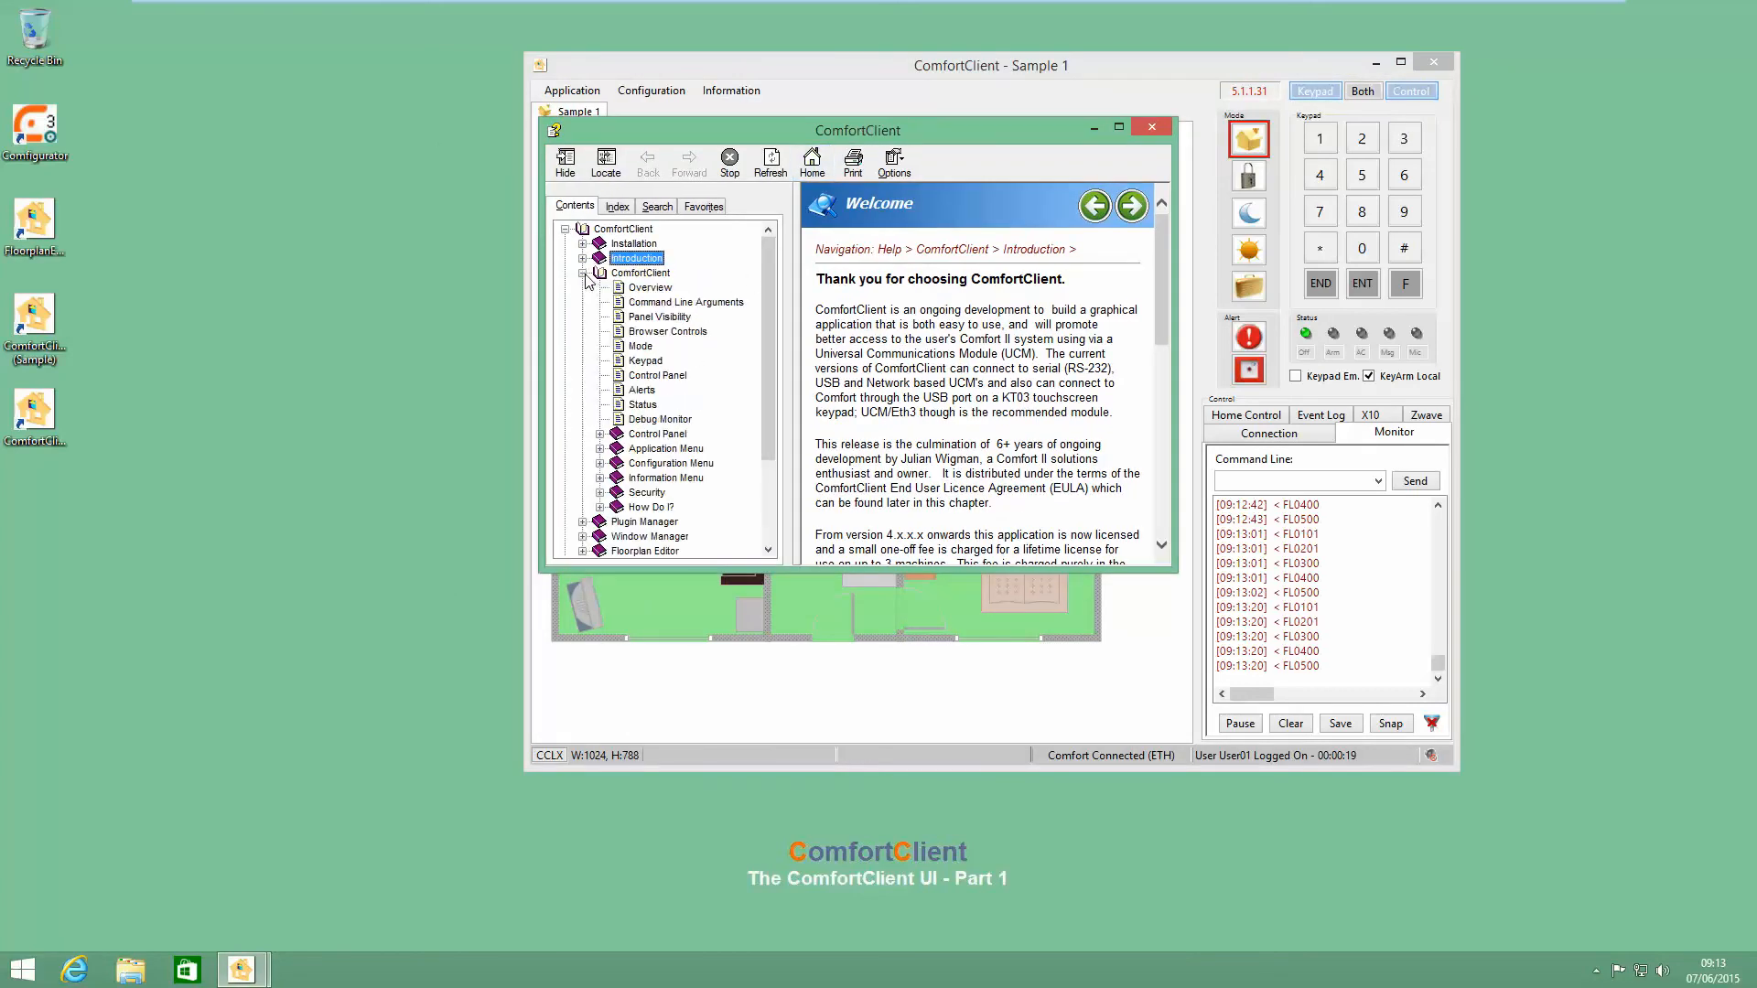
pyautogui.click(584, 275)
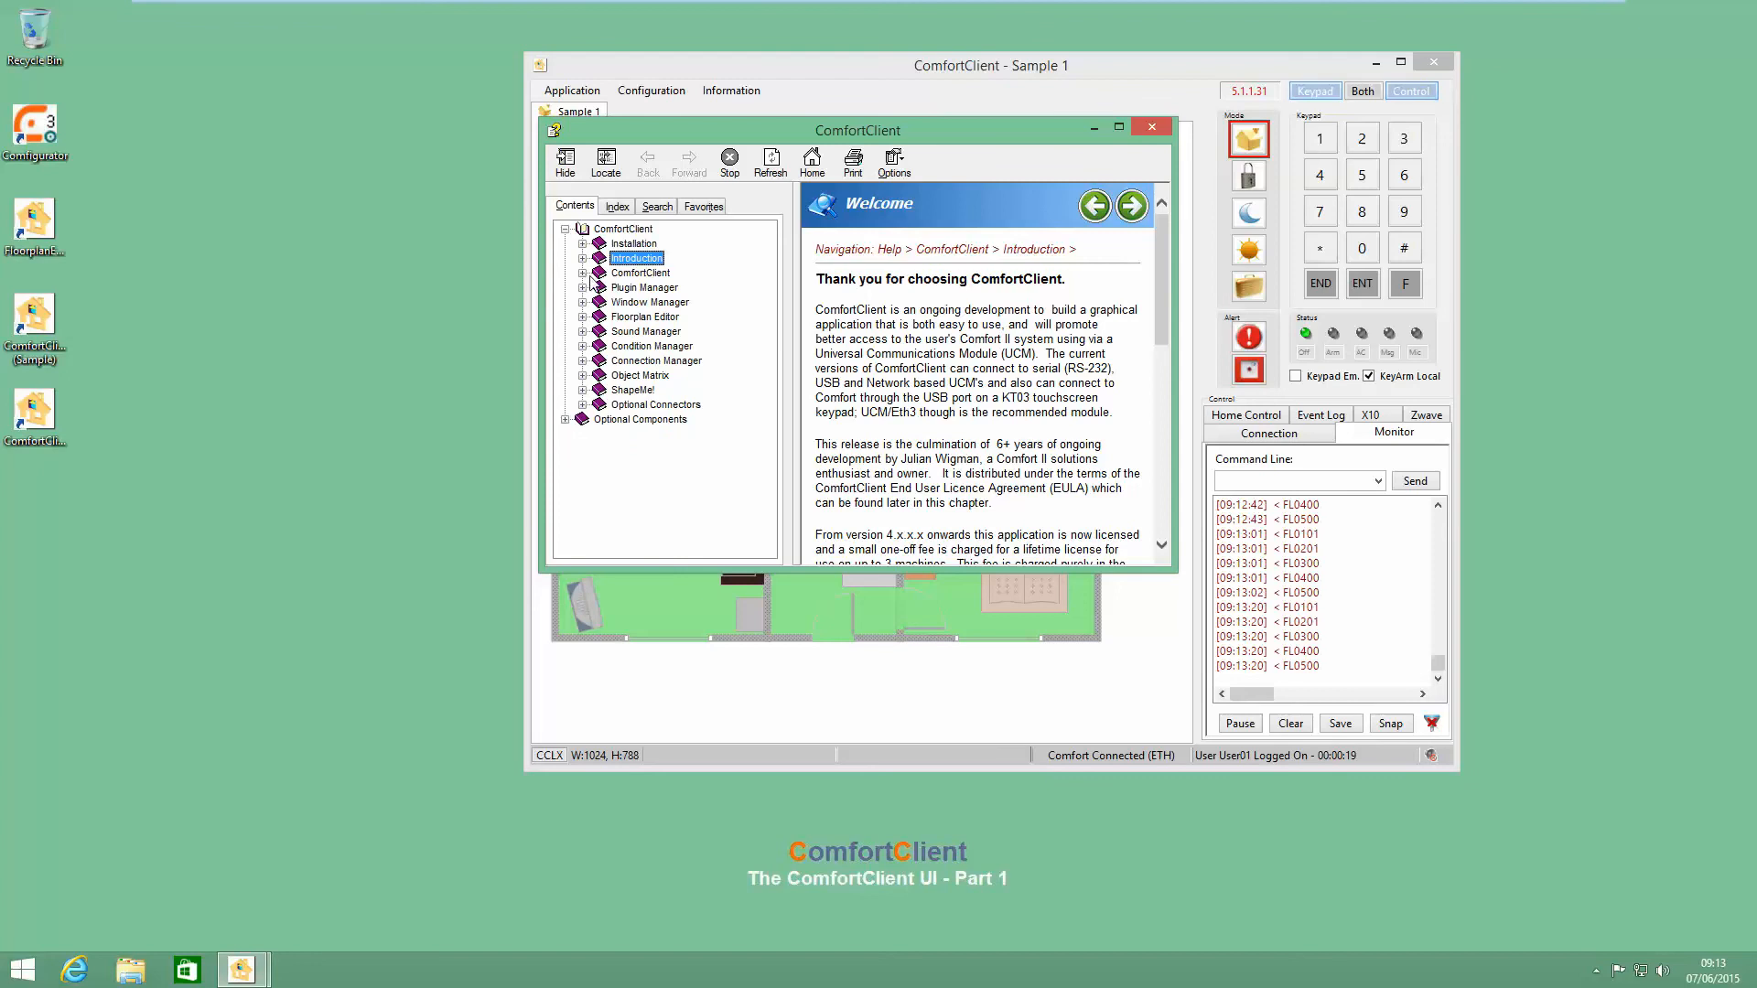
pyautogui.click(1165, 130)
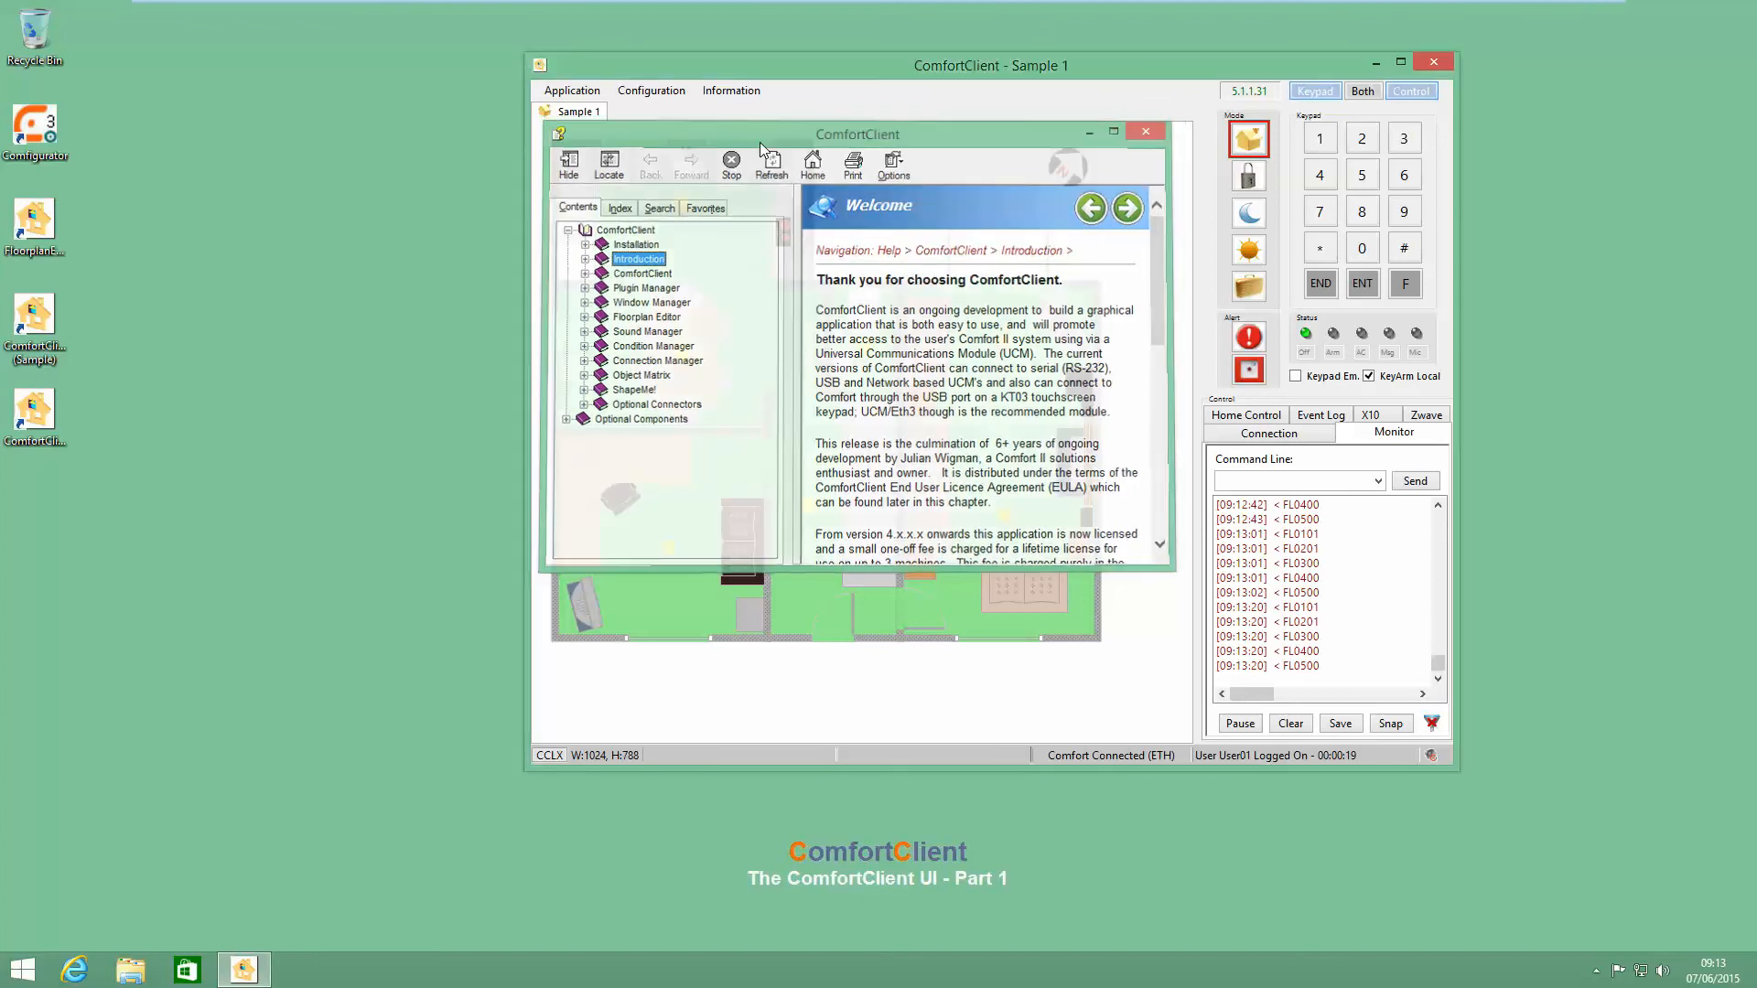
# Open the Cytech web forum for ComfortClient in the browser, and look through its list of topics
pyautogui.click(741, 90)
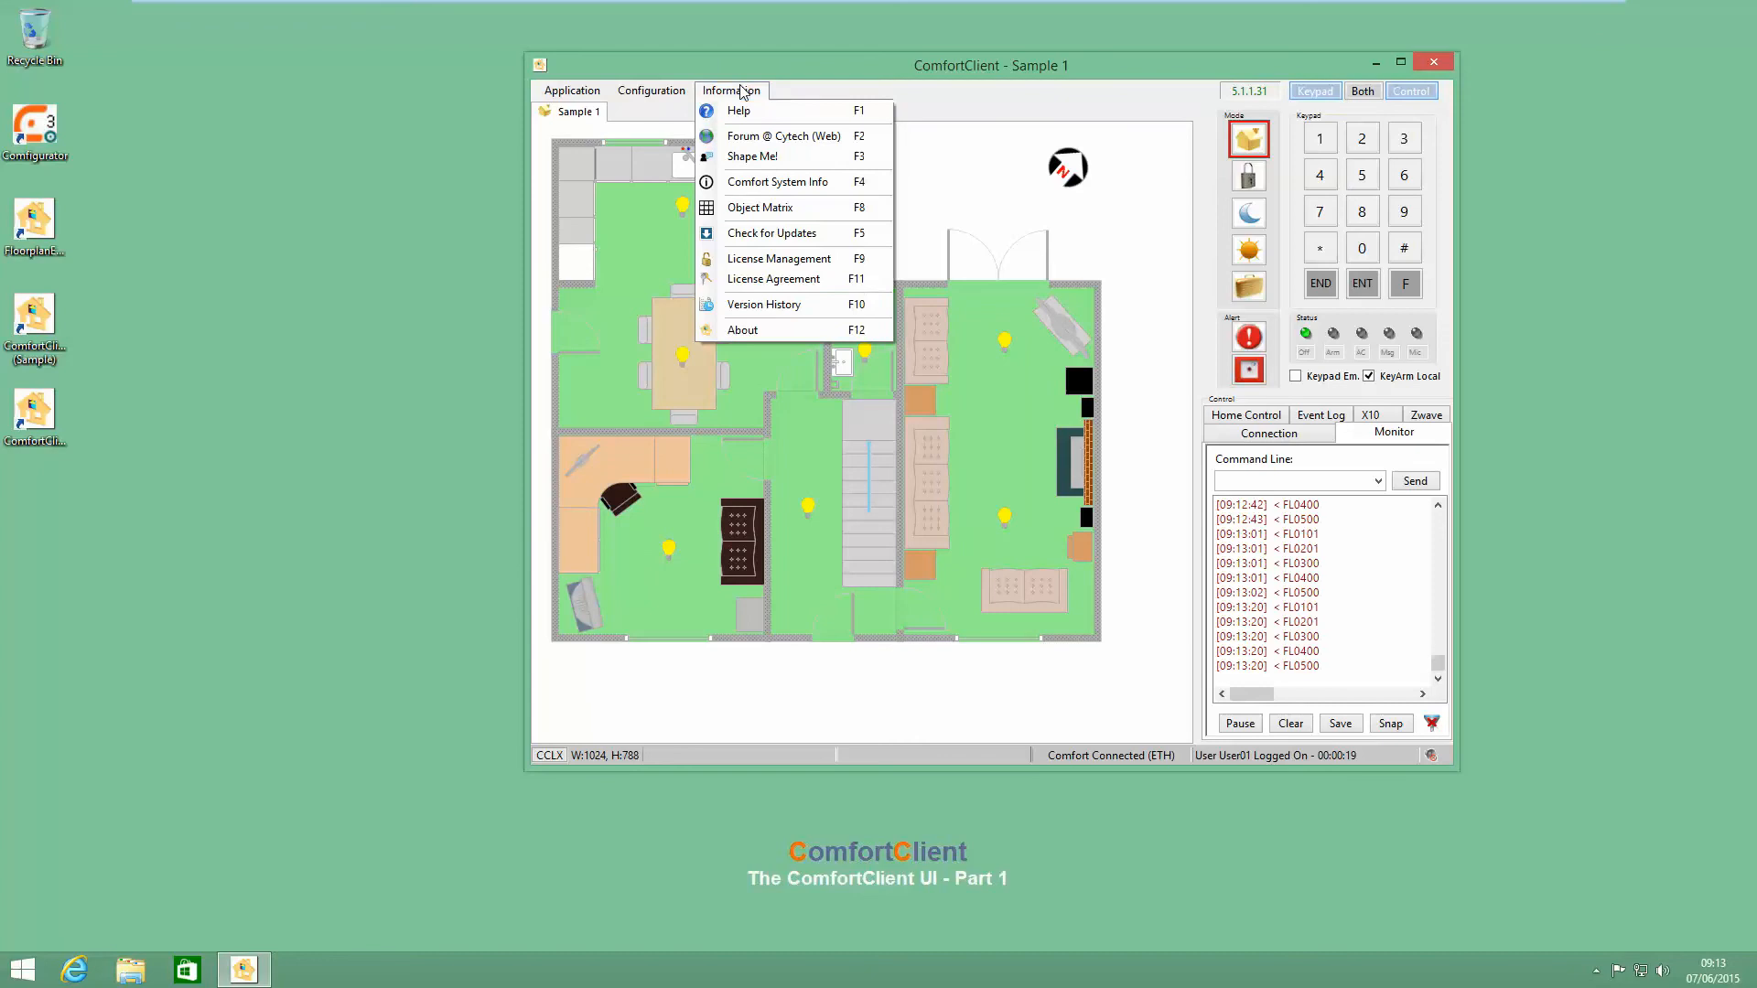
pyautogui.click(745, 137)
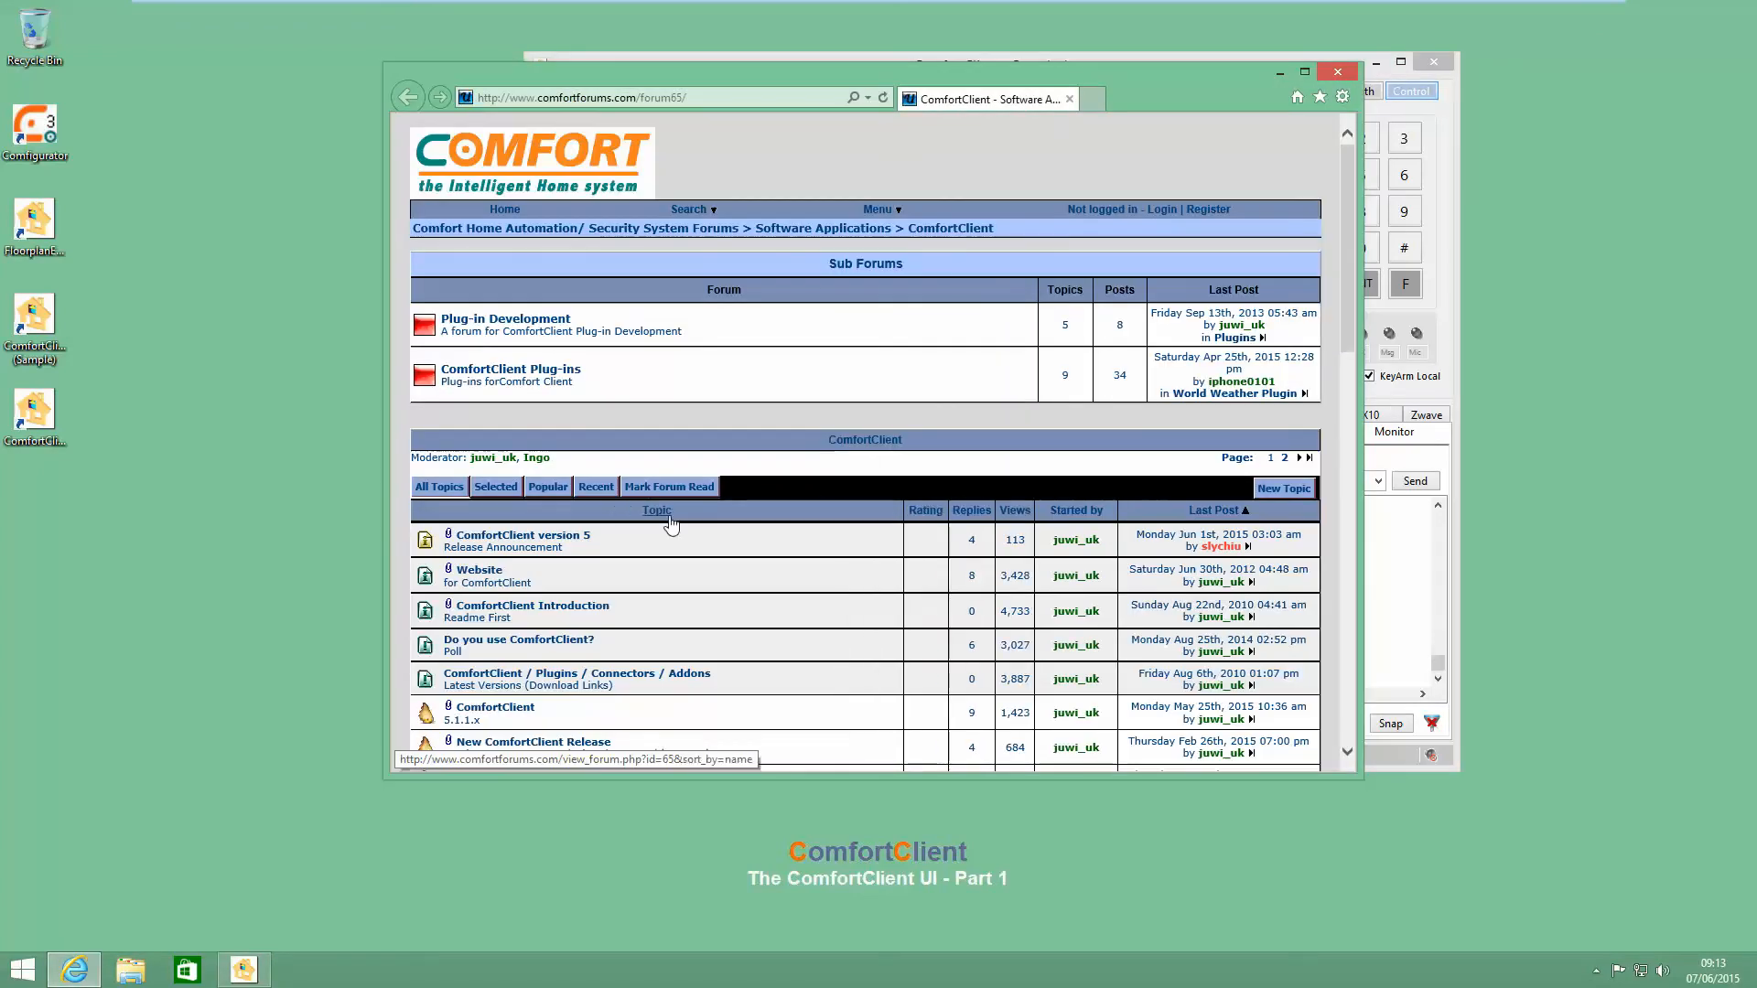
pyautogui.scroll(-3, 675, 520)
pyautogui.scroll(-10, 682, 517)
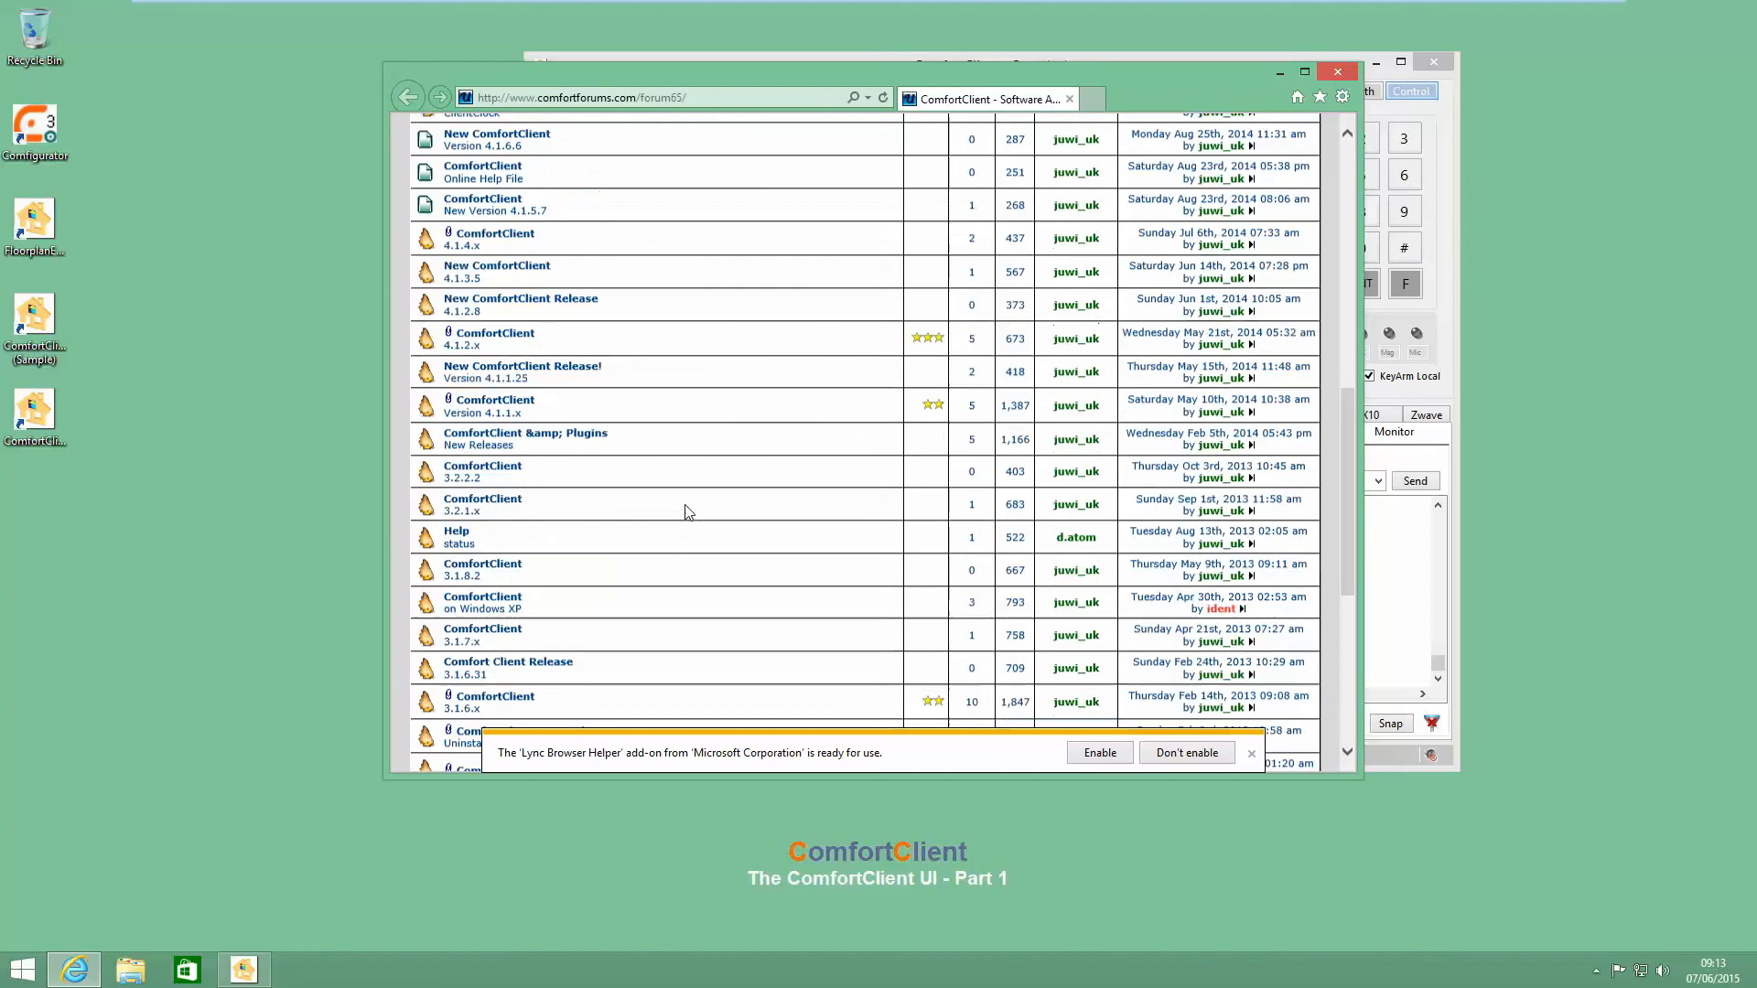
# Look back through the forum's topics up to the sub-forums at the start of the page, and close the browser
pyautogui.scroll(4, 689, 513)
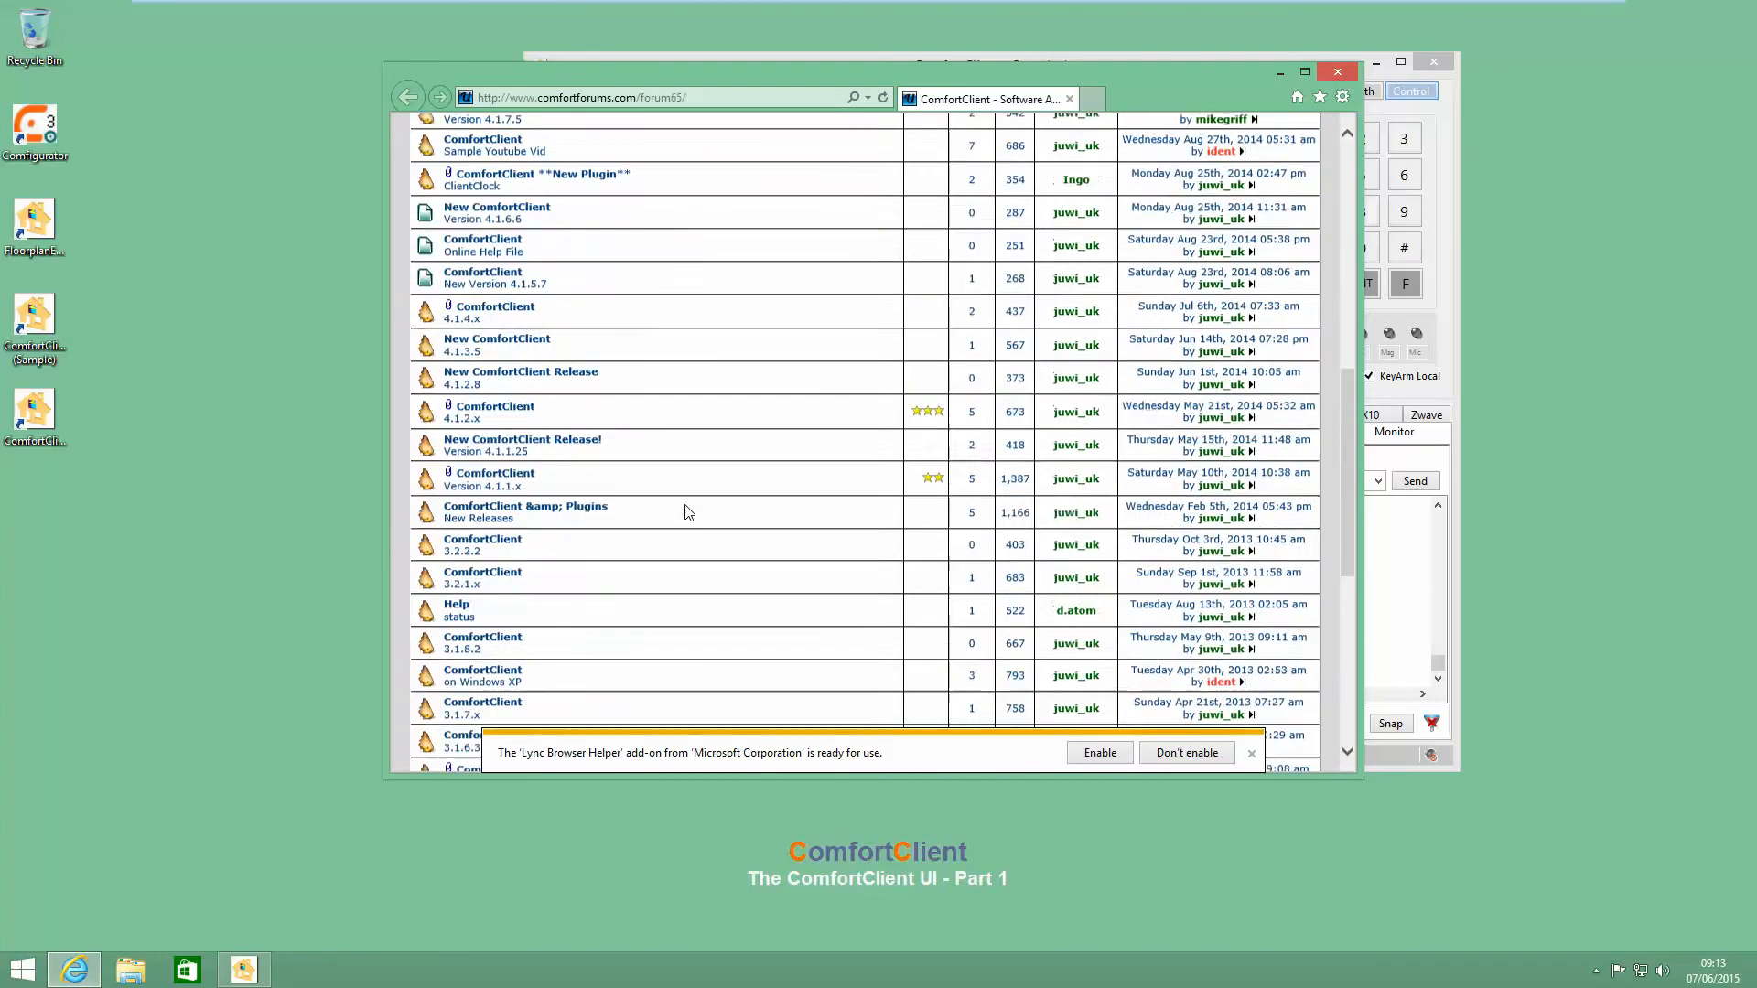
pyautogui.scroll(3, 688, 505)
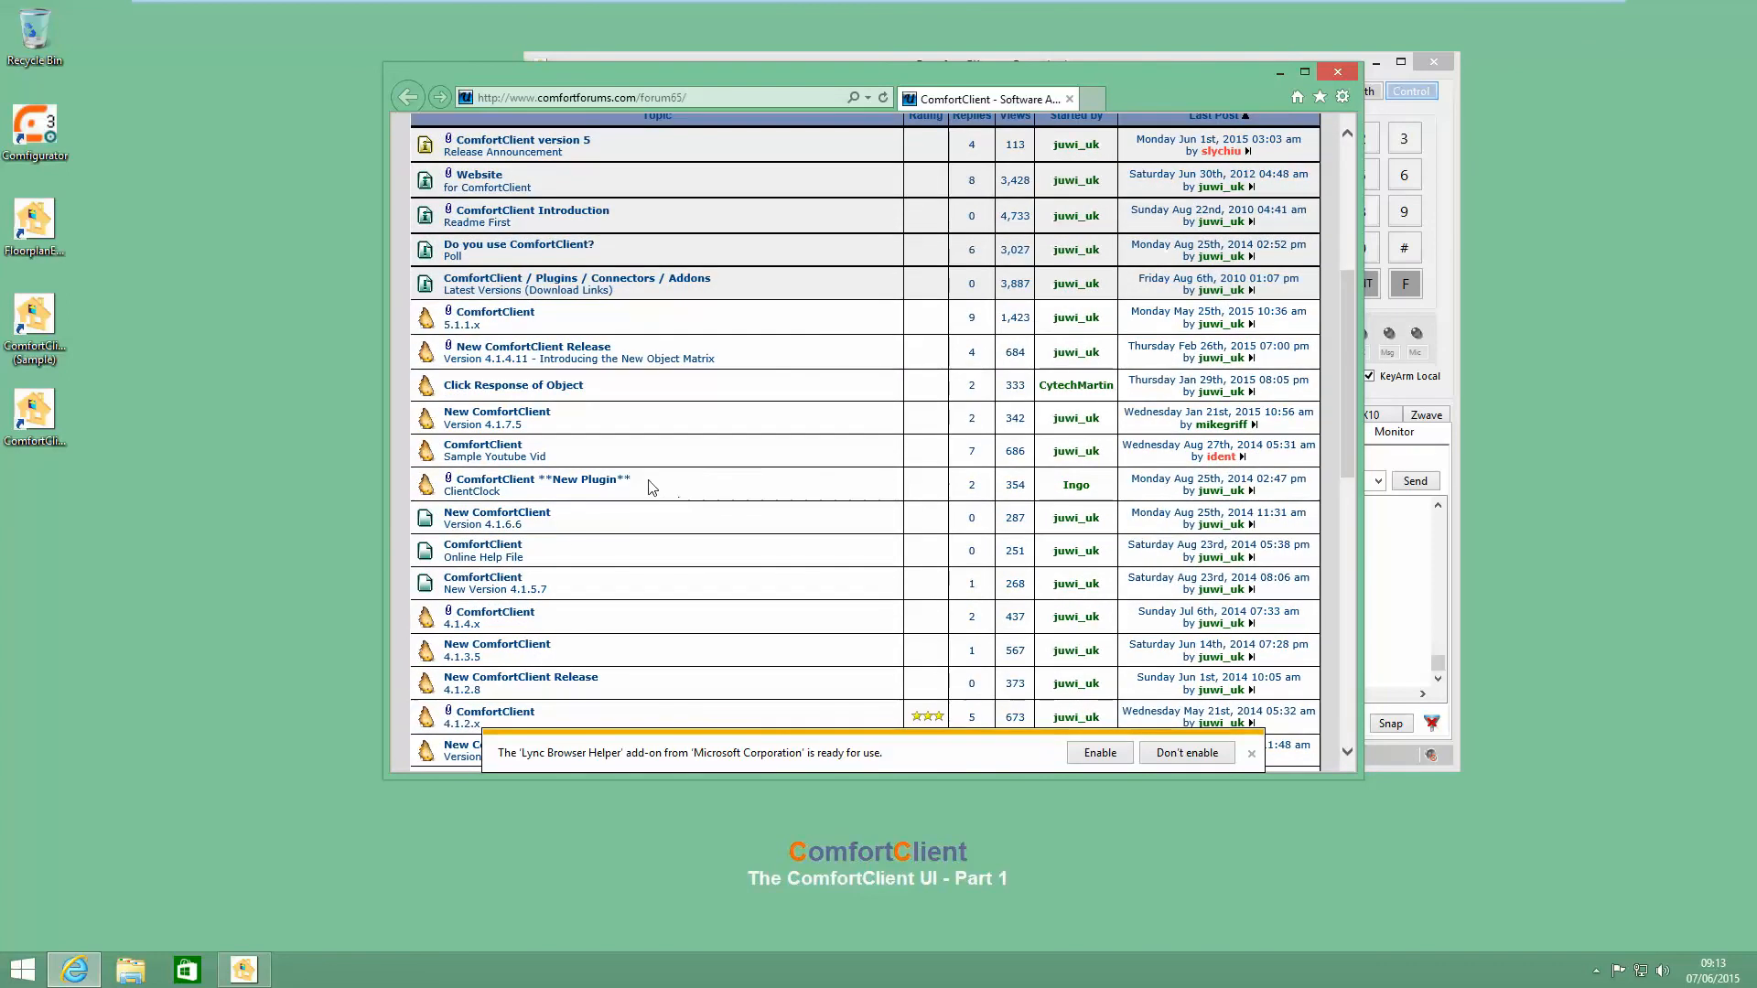
pyautogui.scroll(4, 639, 468)
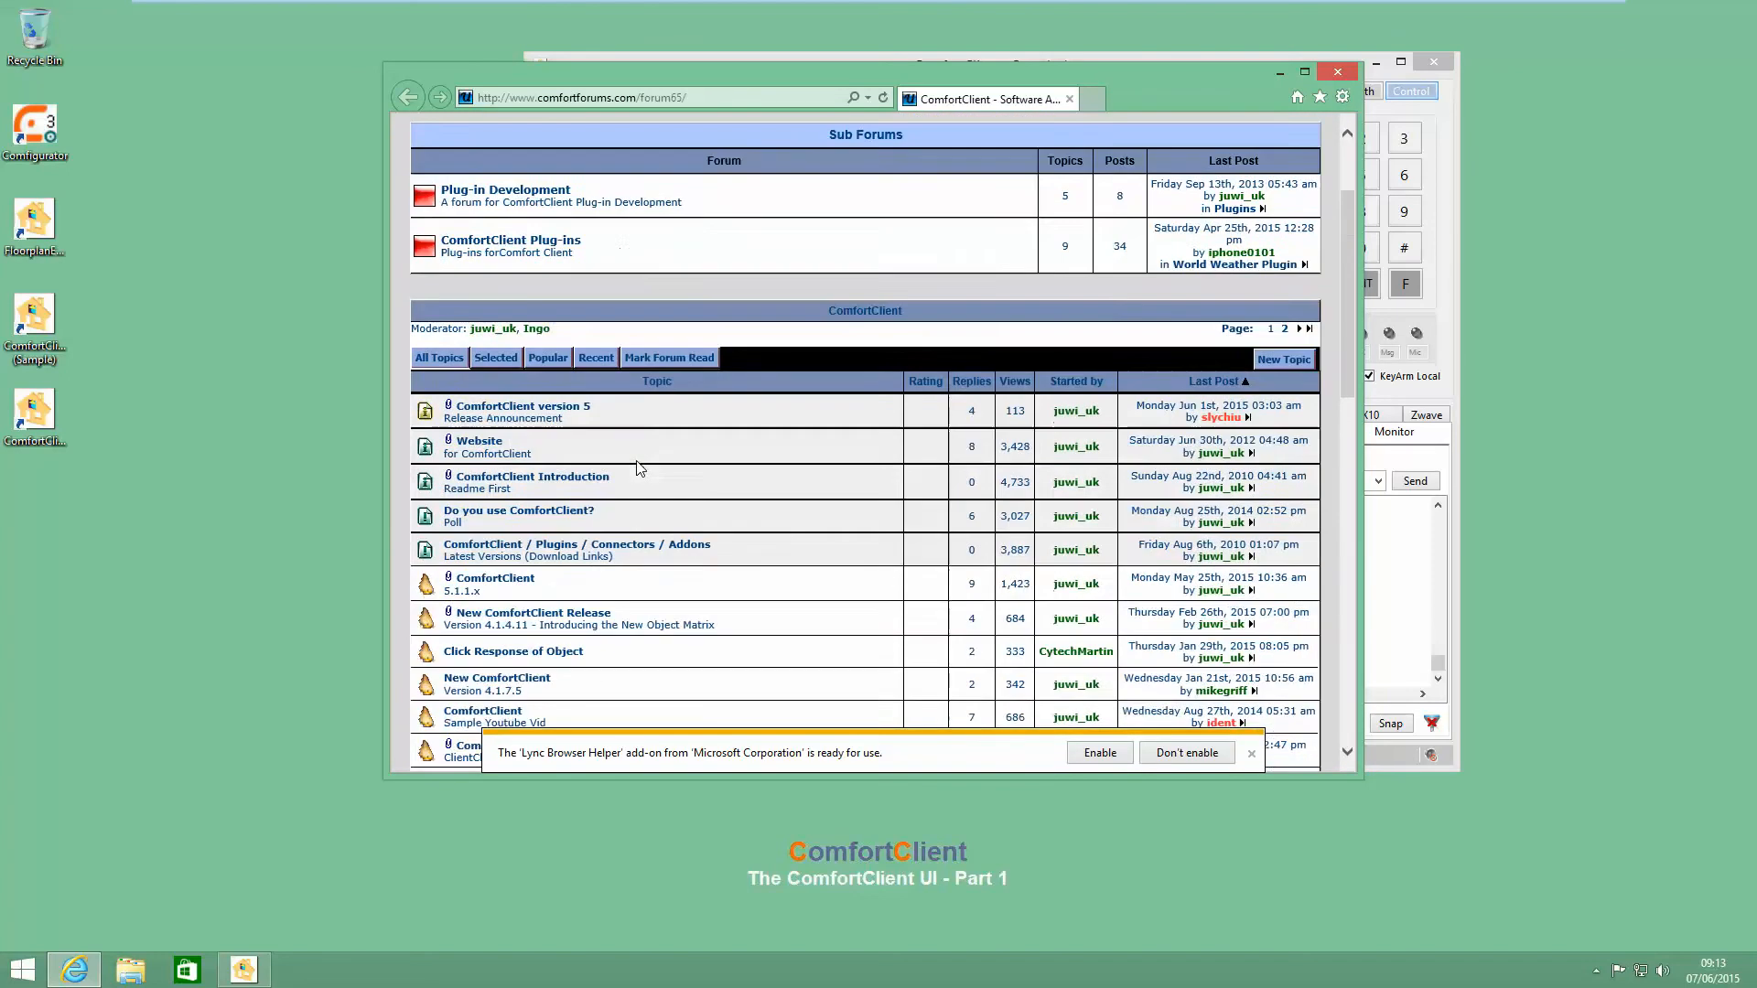
pyautogui.scroll(-3, 639, 465)
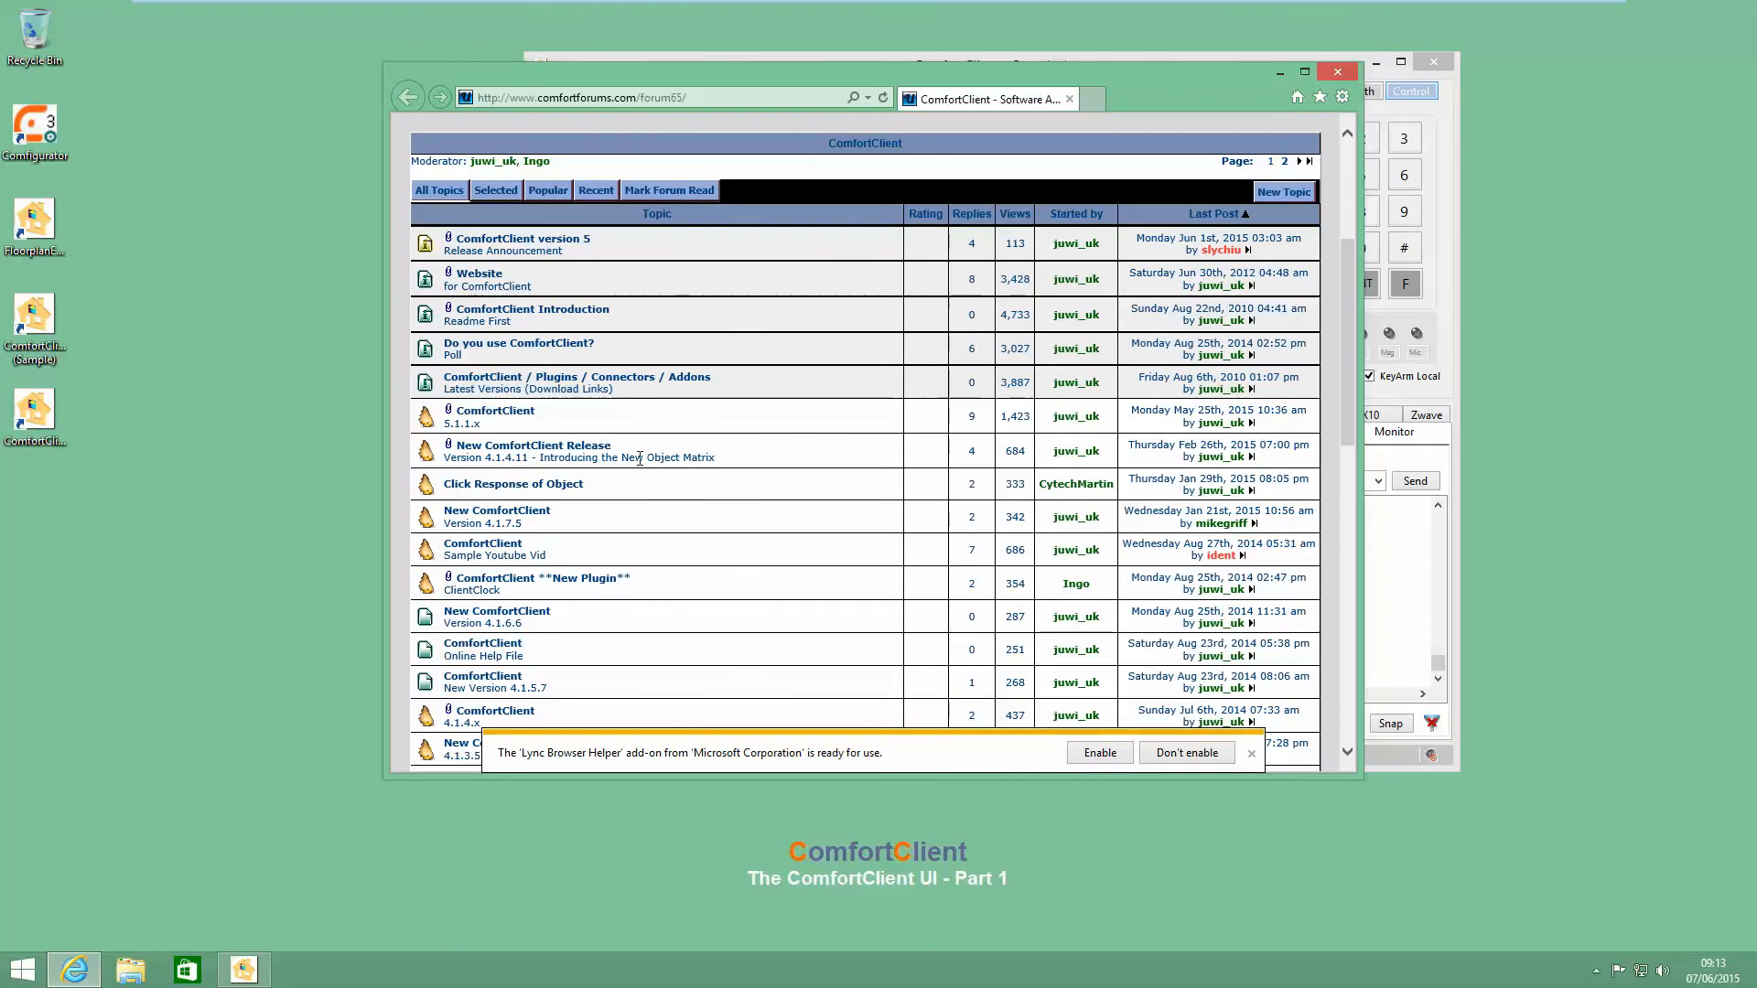
pyautogui.scroll(3, 641, 458)
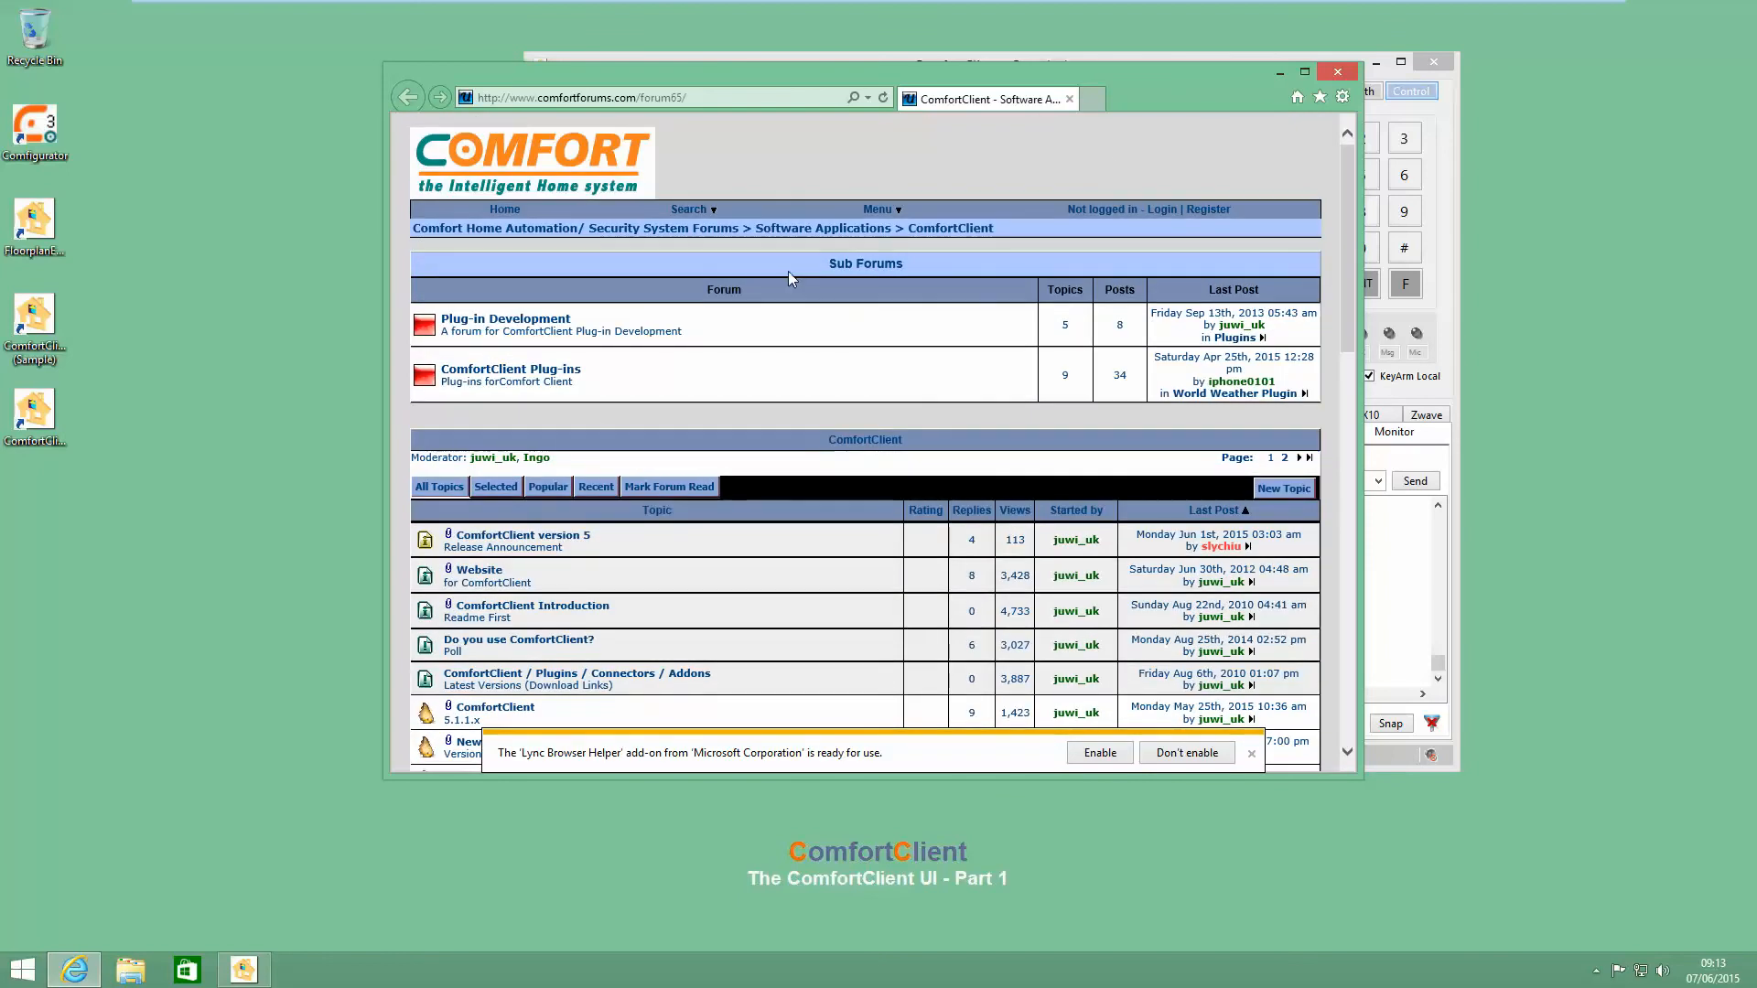
pyautogui.click(1339, 72)
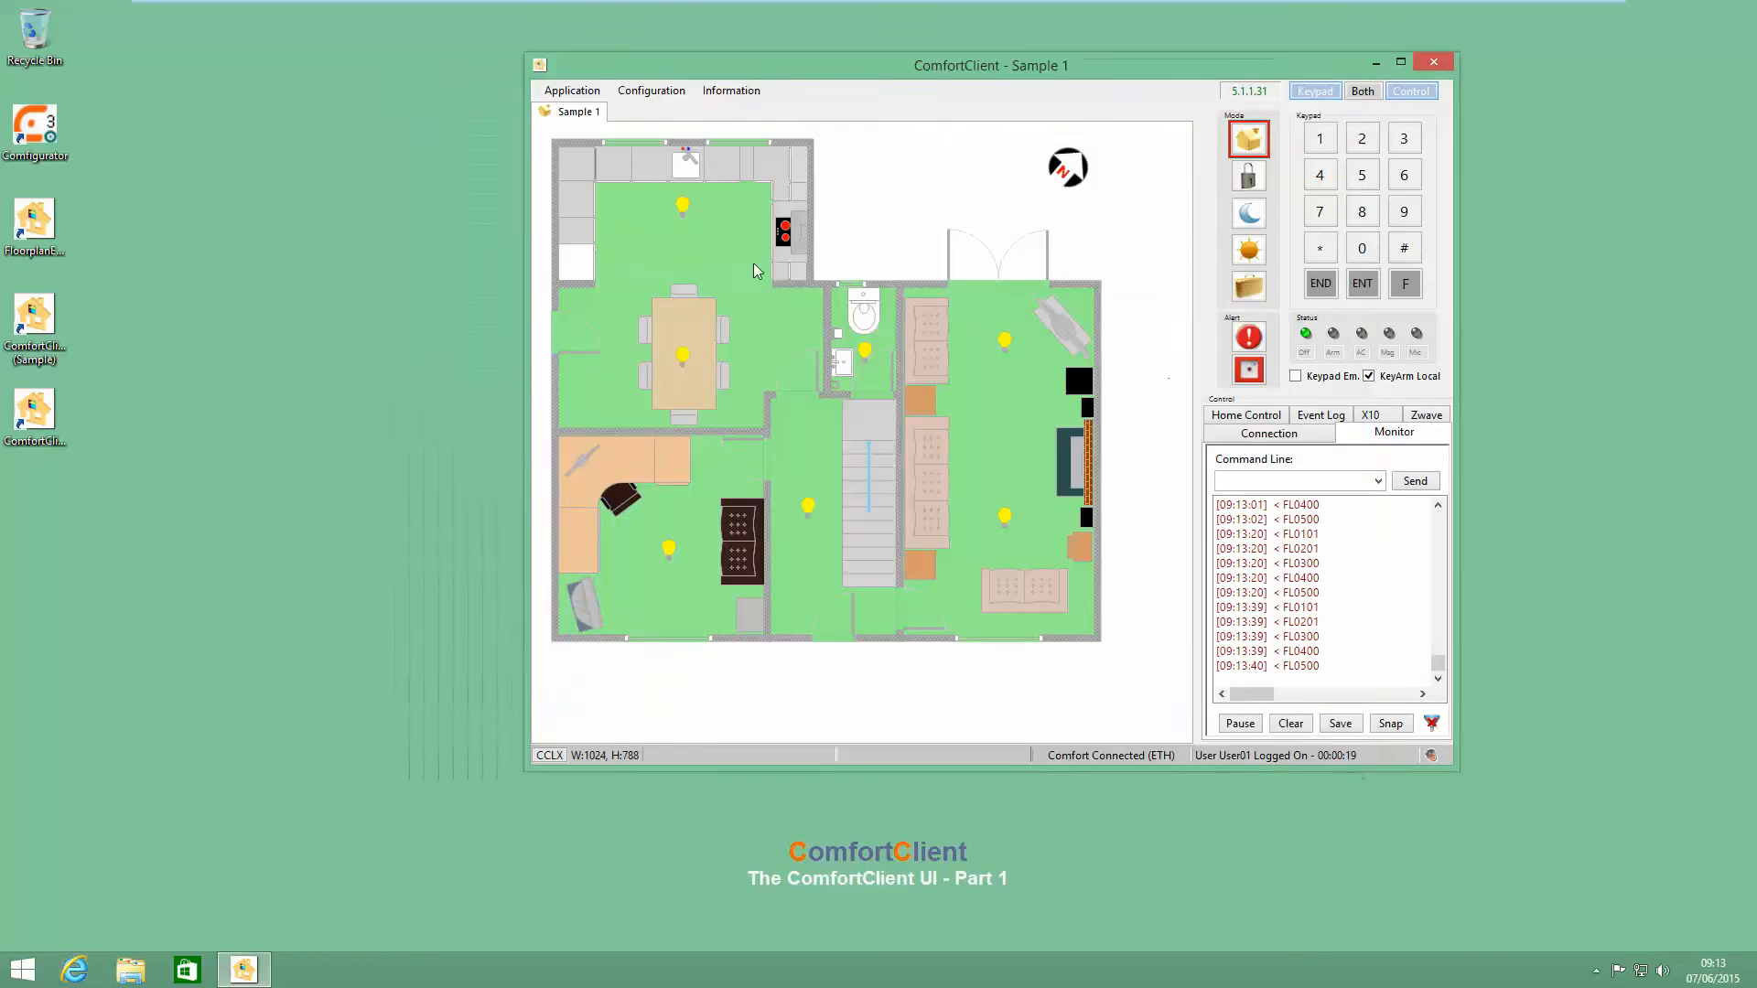
# Open Shape Me!, draft a new request with the summary "frfr" and the details "fr", and cancel the draft
pyautogui.click(731, 90)
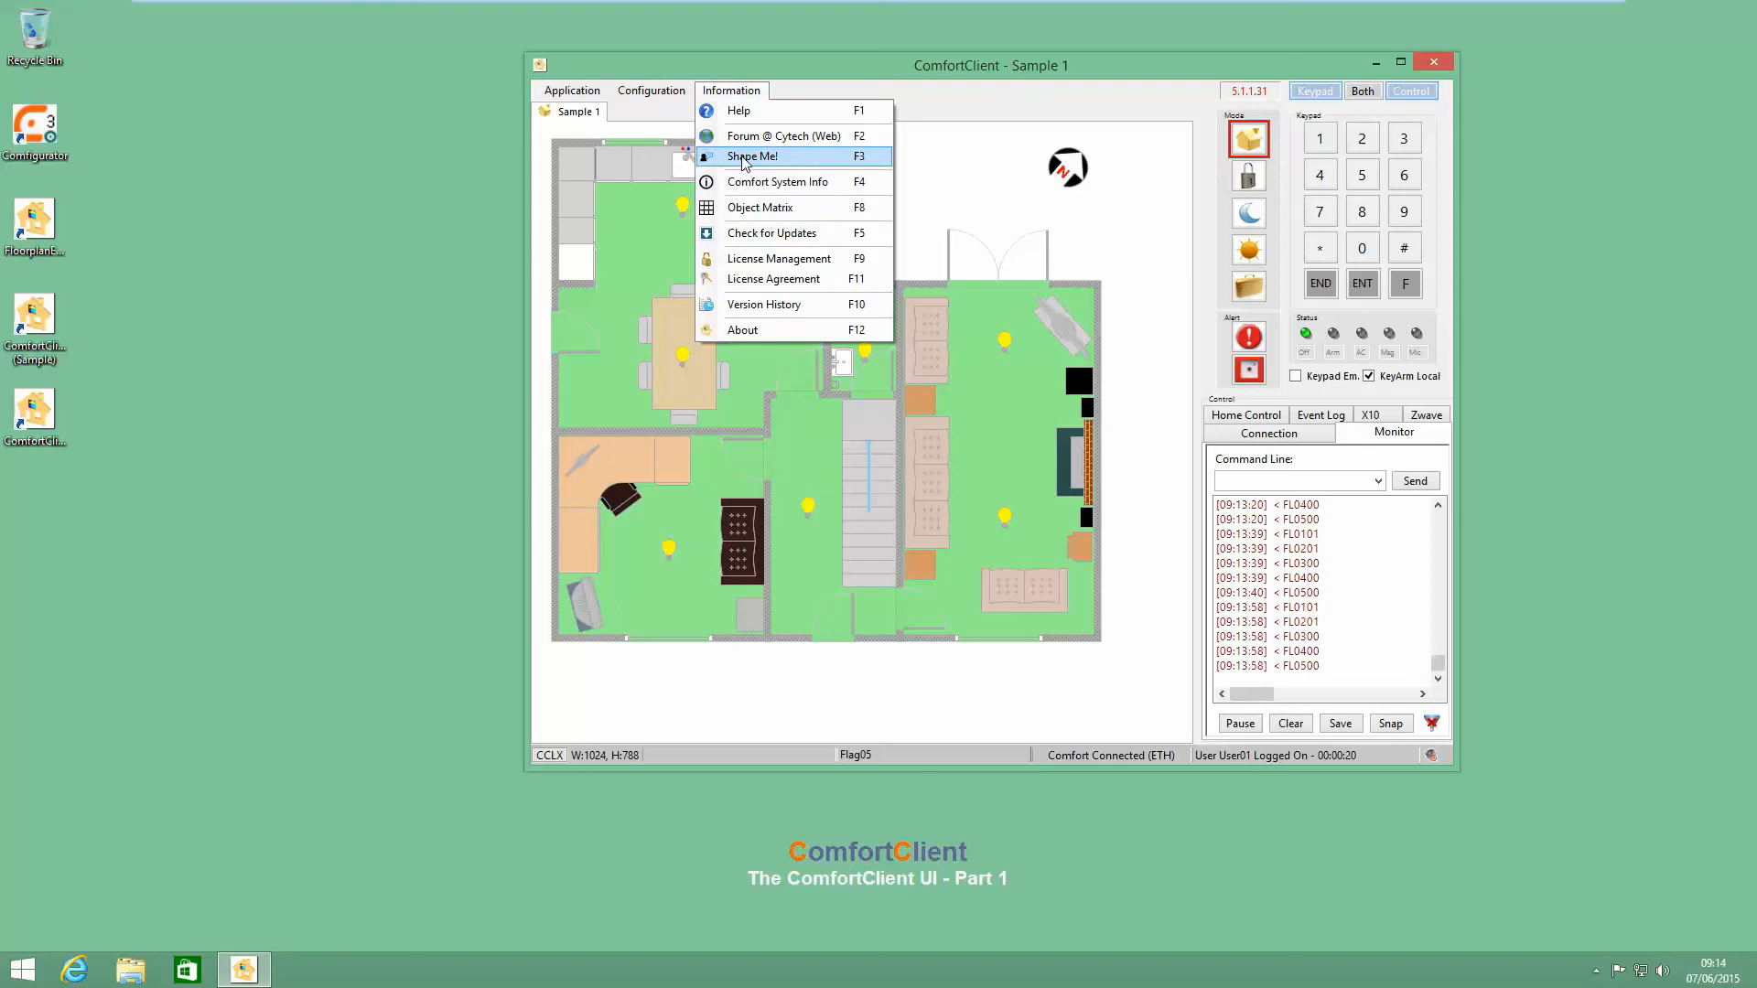
pyautogui.click(743, 158)
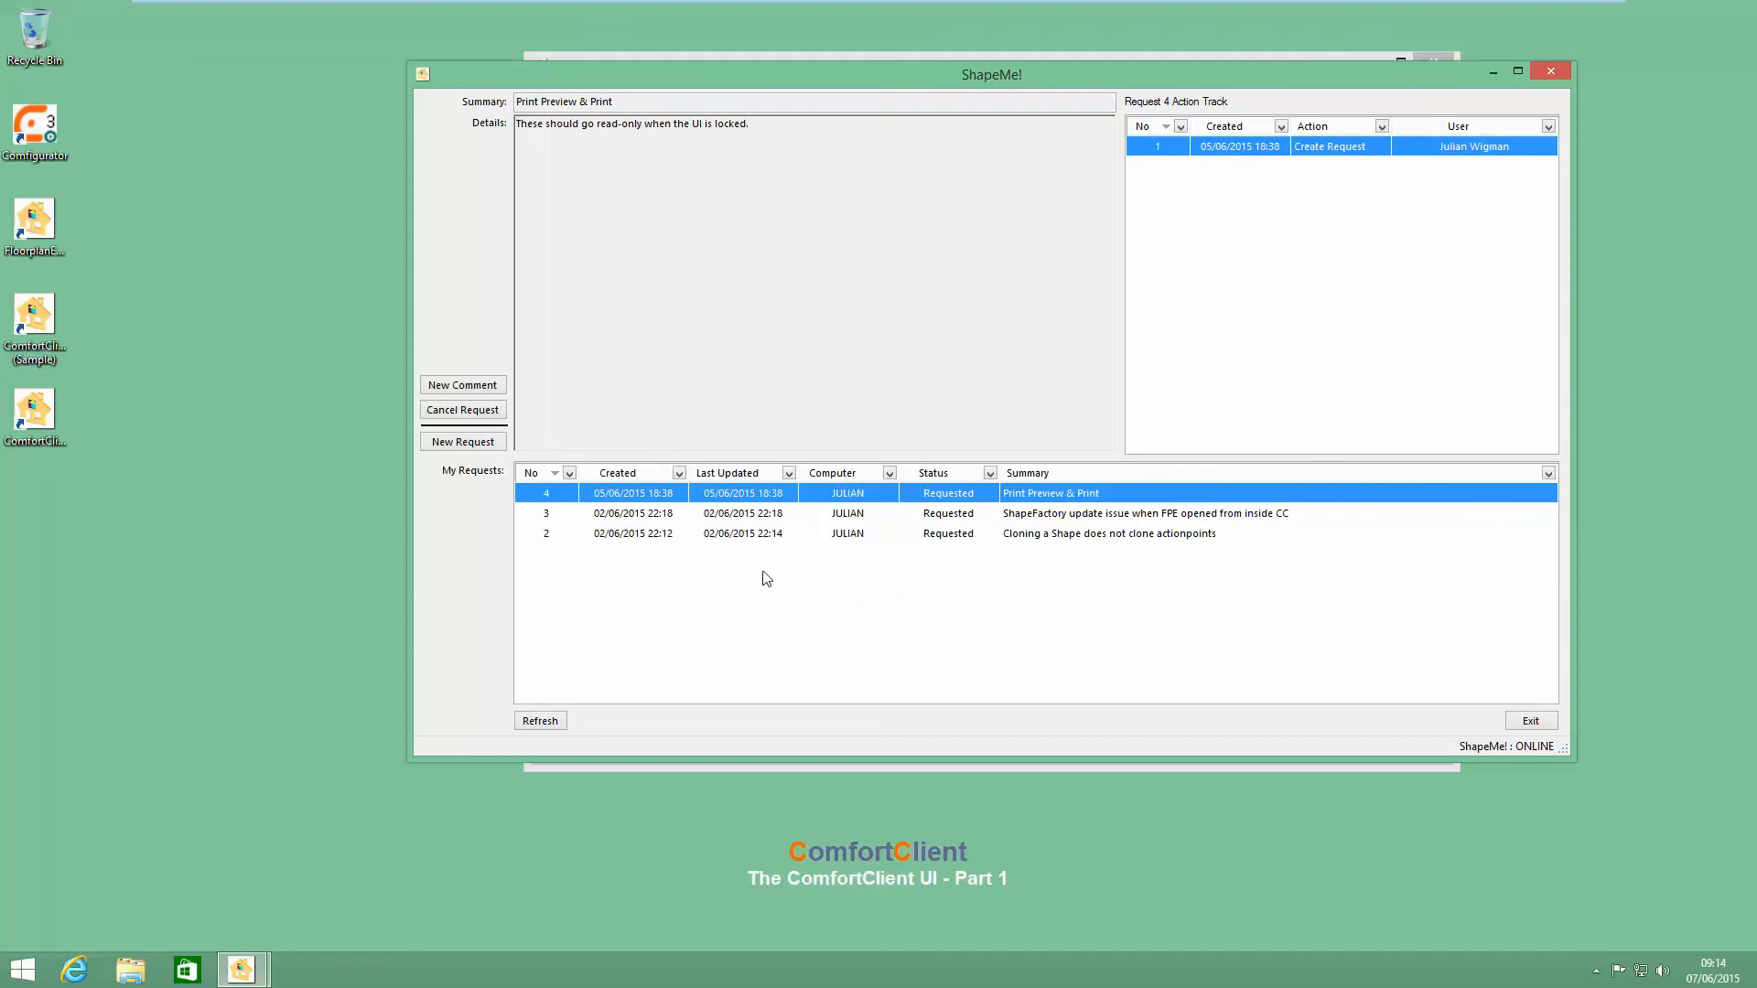
pyautogui.click(462, 441)
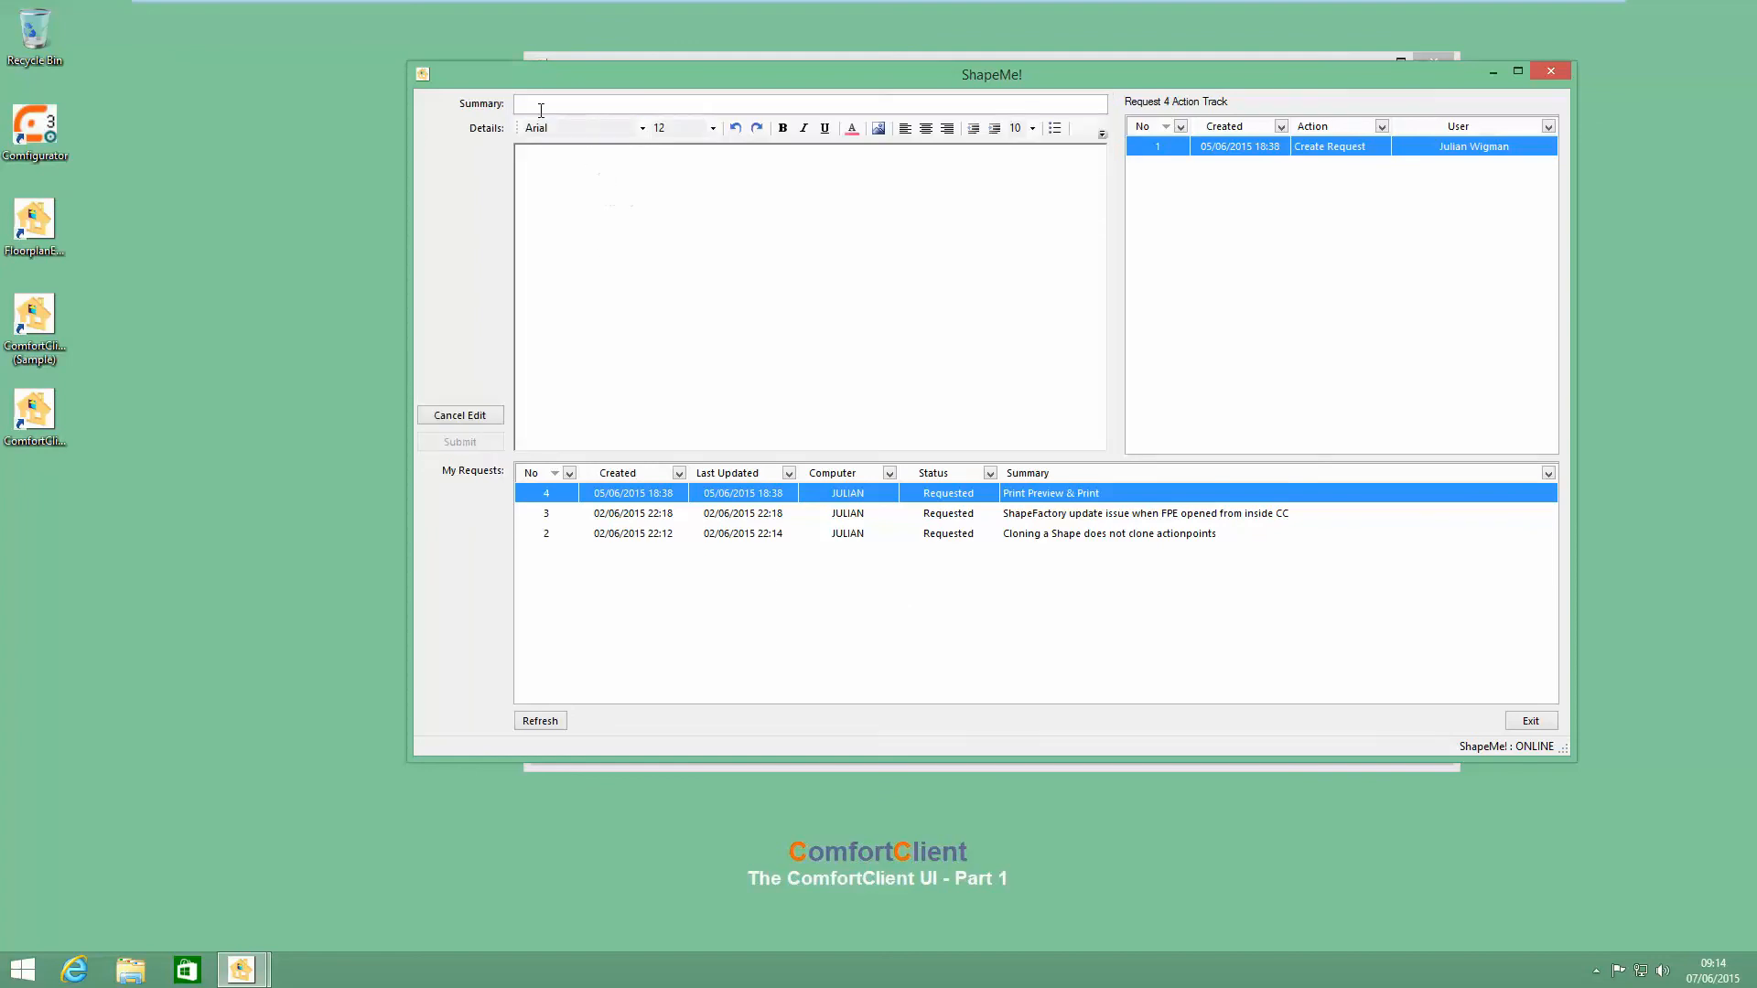
pyautogui.moveTo(542, 176)
pyautogui.click(540, 104)
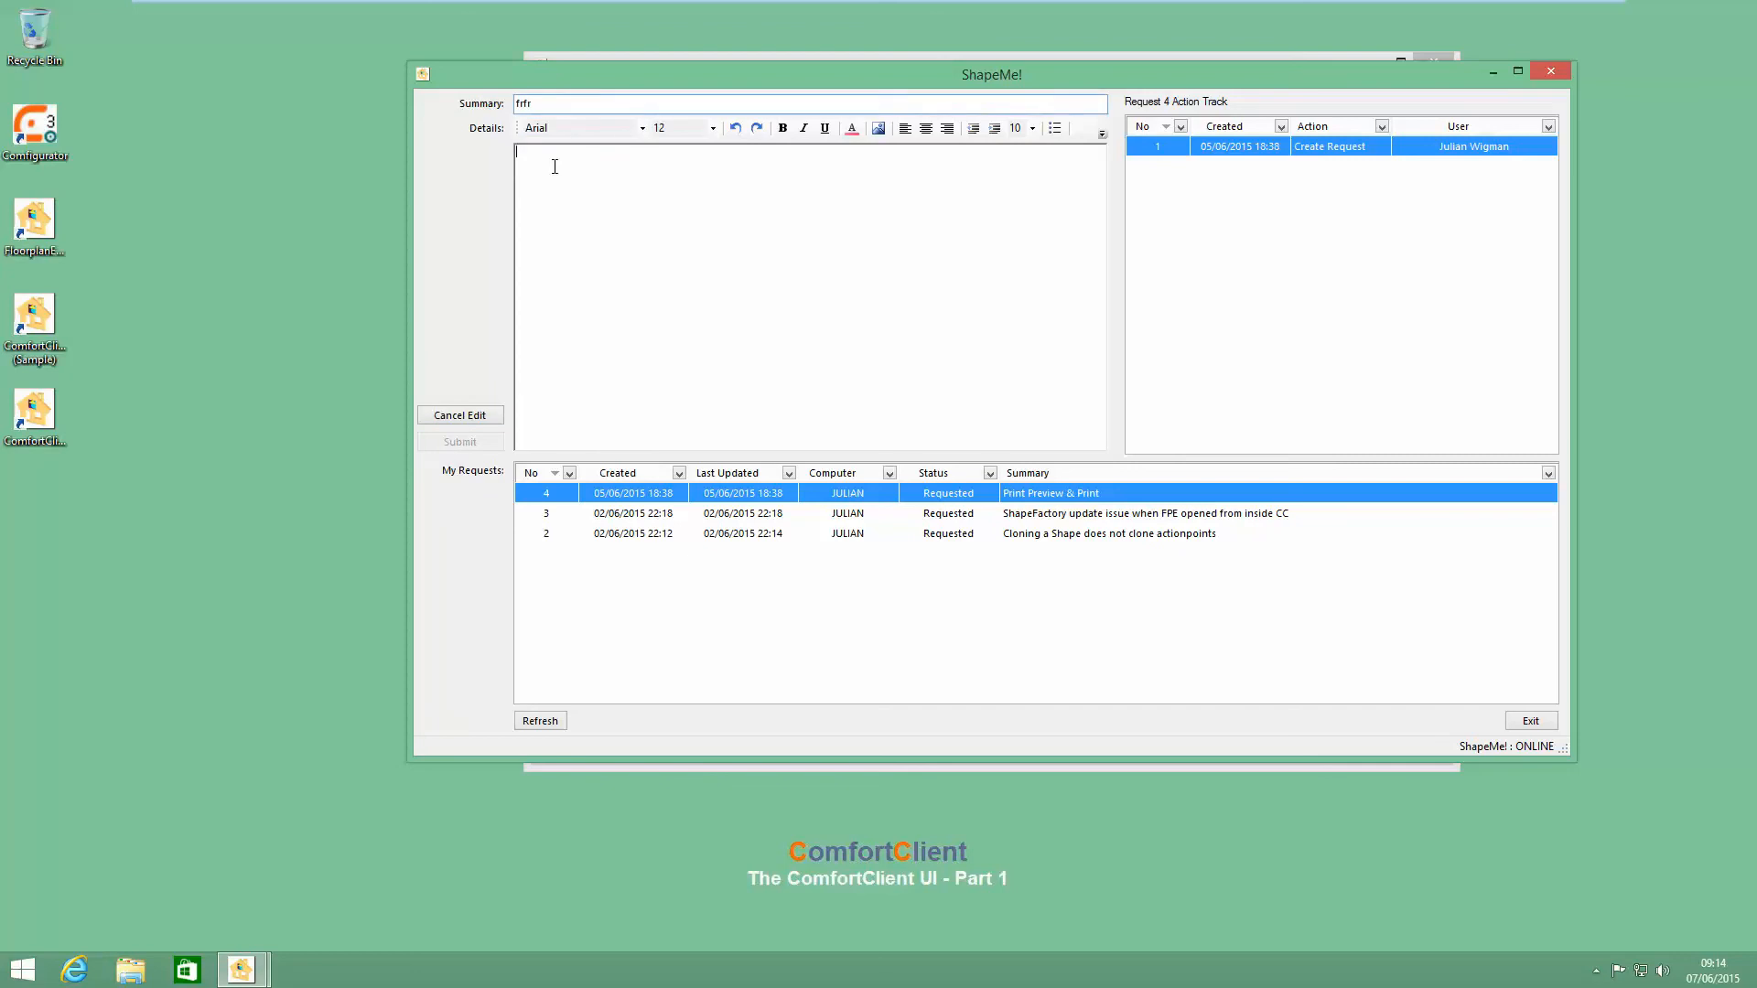
pyautogui.write('fr')
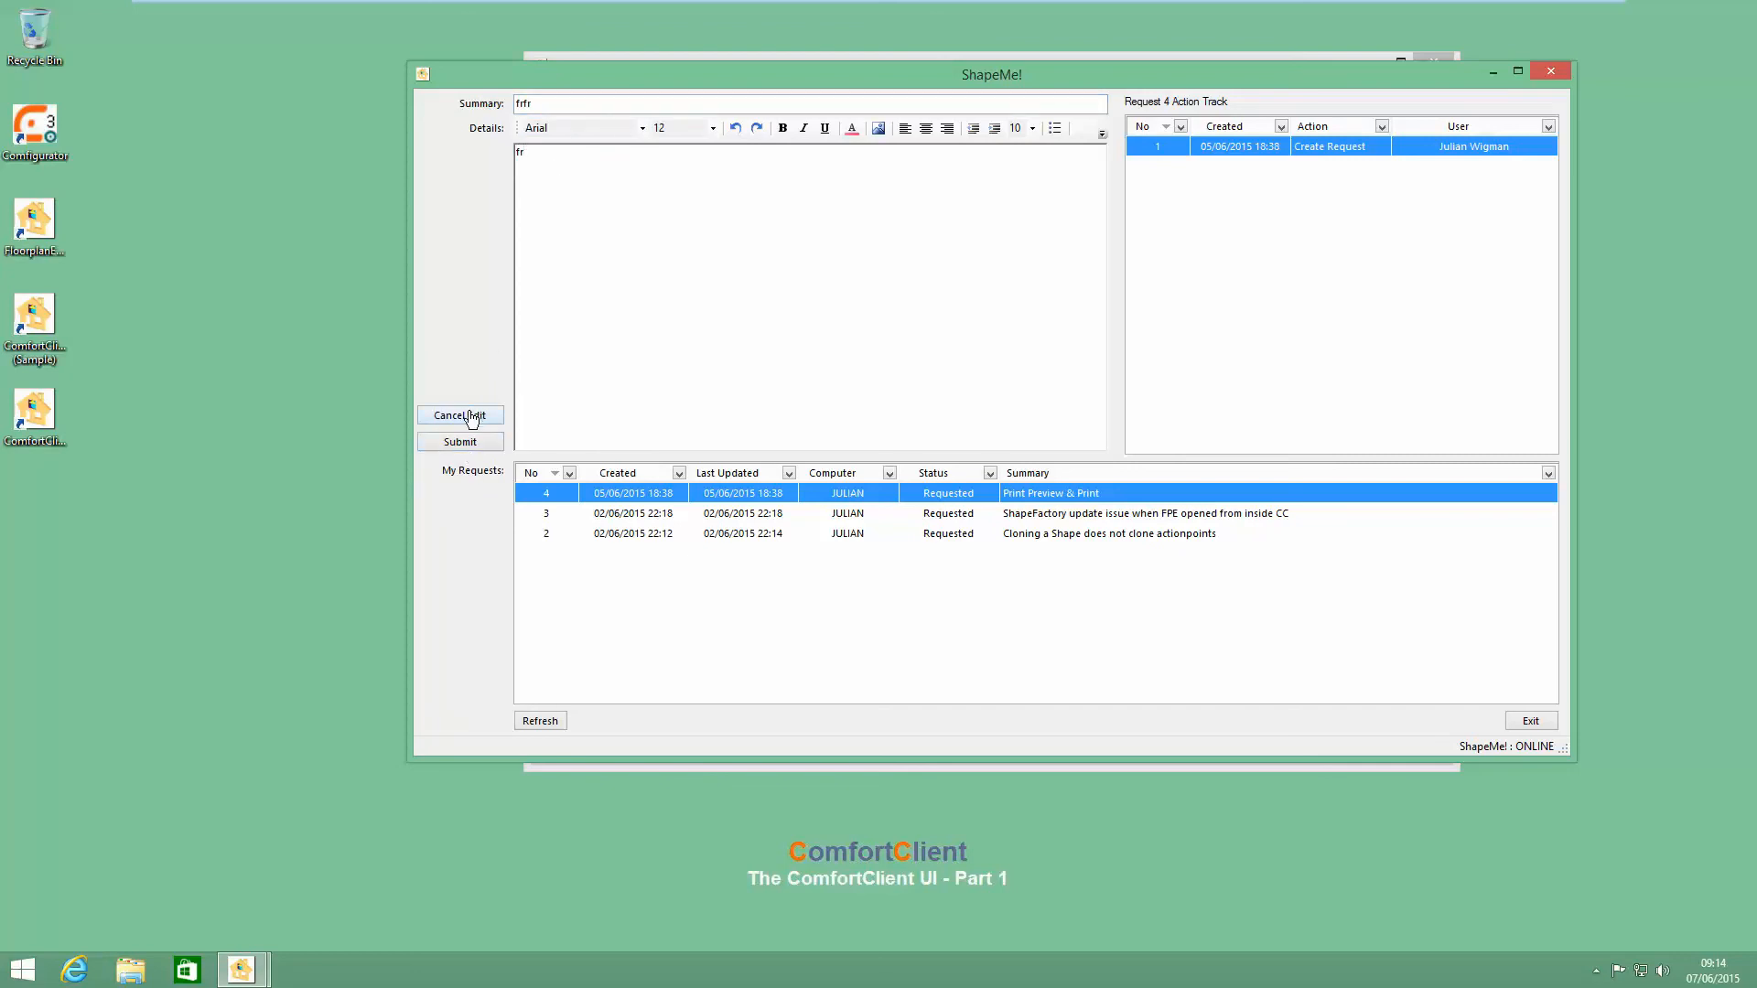
pyautogui.click(470, 416)
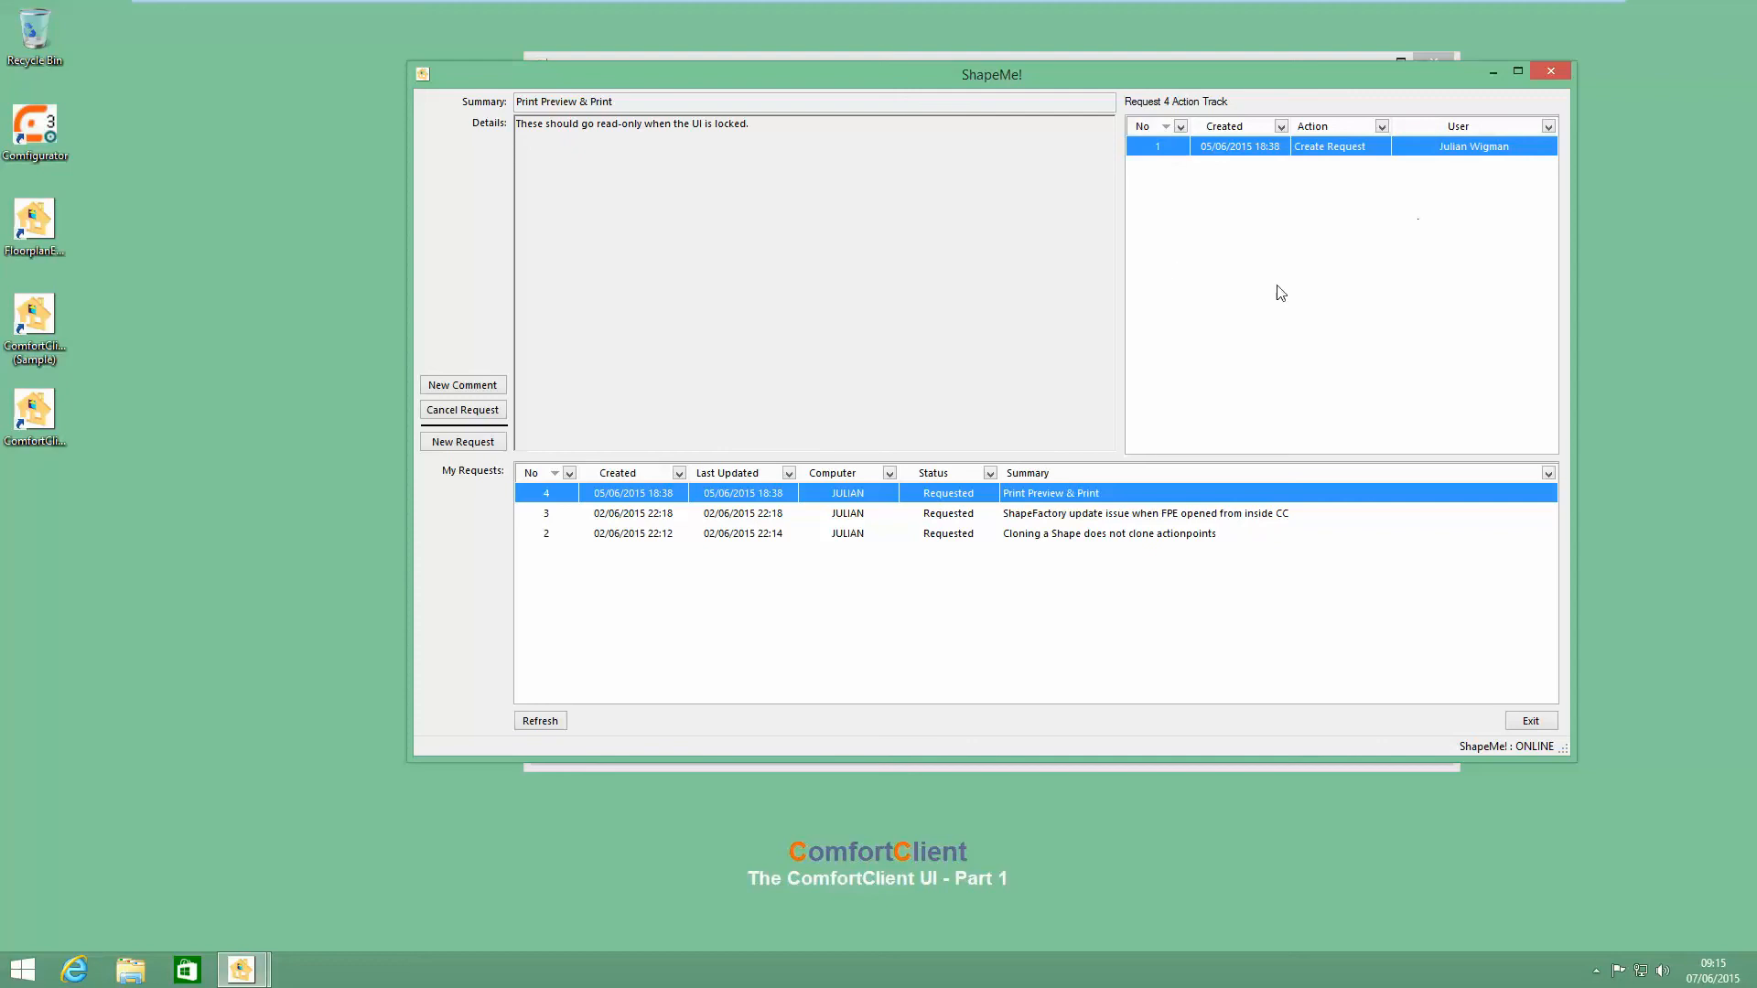
# Look at requests 3 and 2, compare request 2's Create Request and Add Comment actions, and exit Shape Me!
pyautogui.click(565, 514)
pyautogui.click(582, 533)
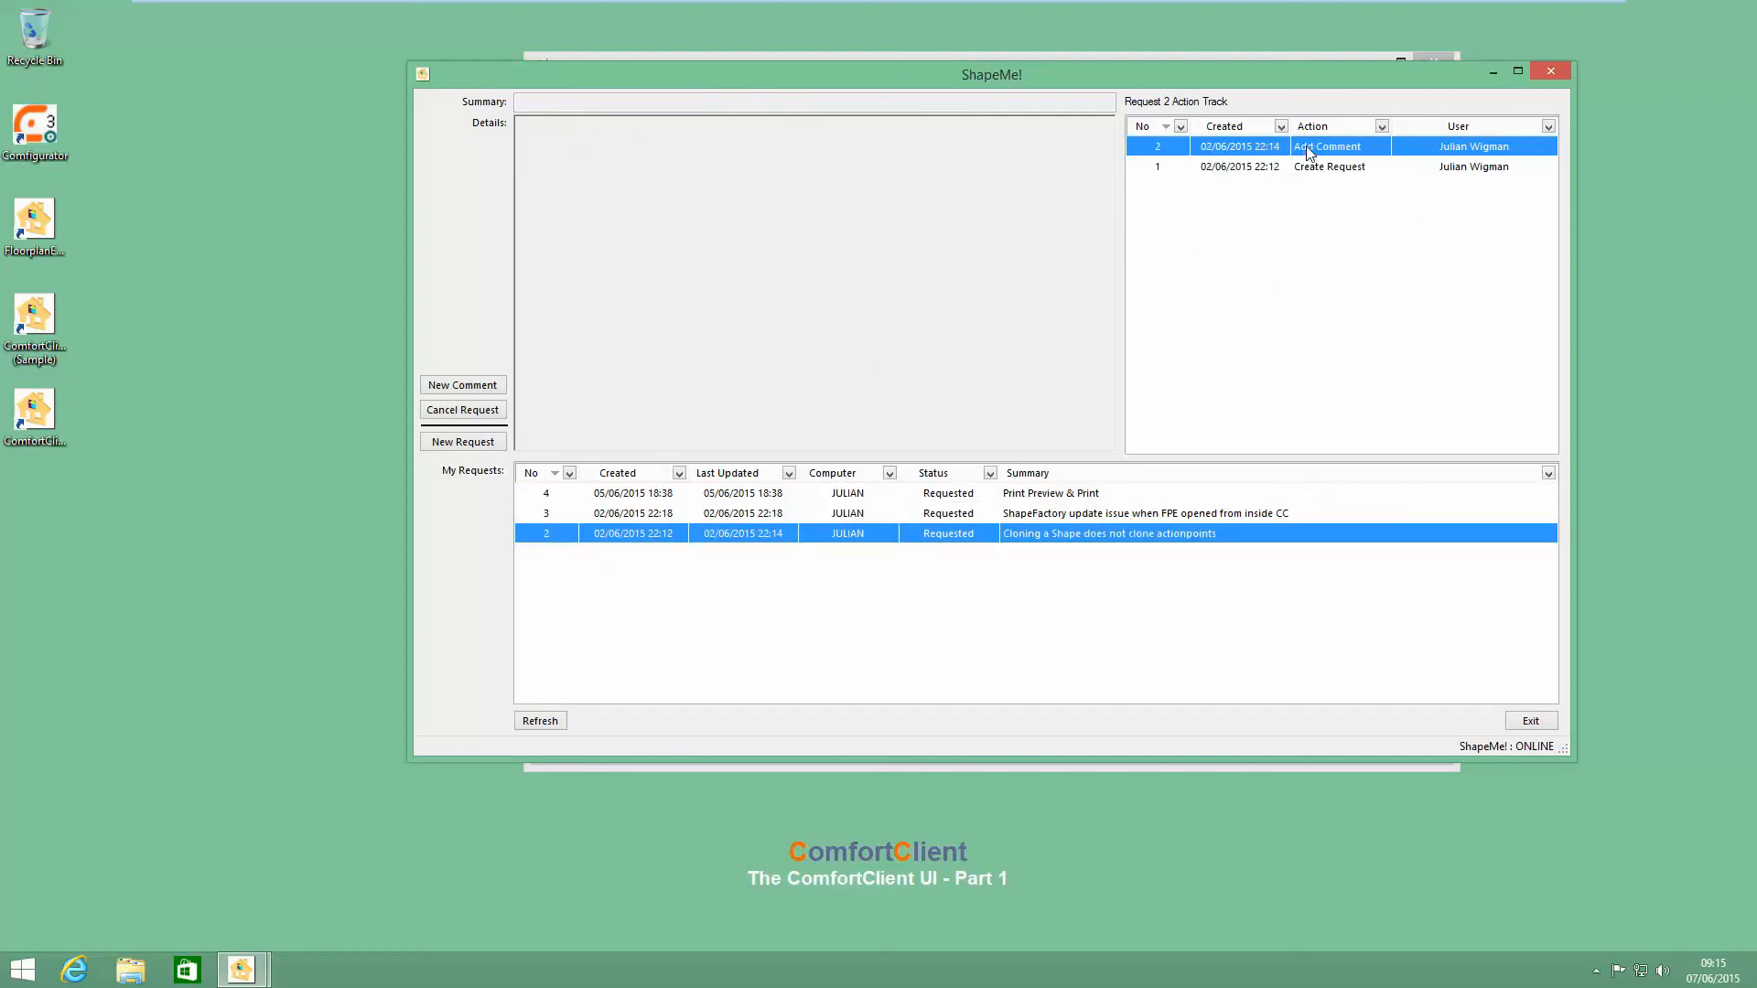
pyautogui.click(1286, 166)
pyautogui.click(1282, 152)
pyautogui.click(1267, 168)
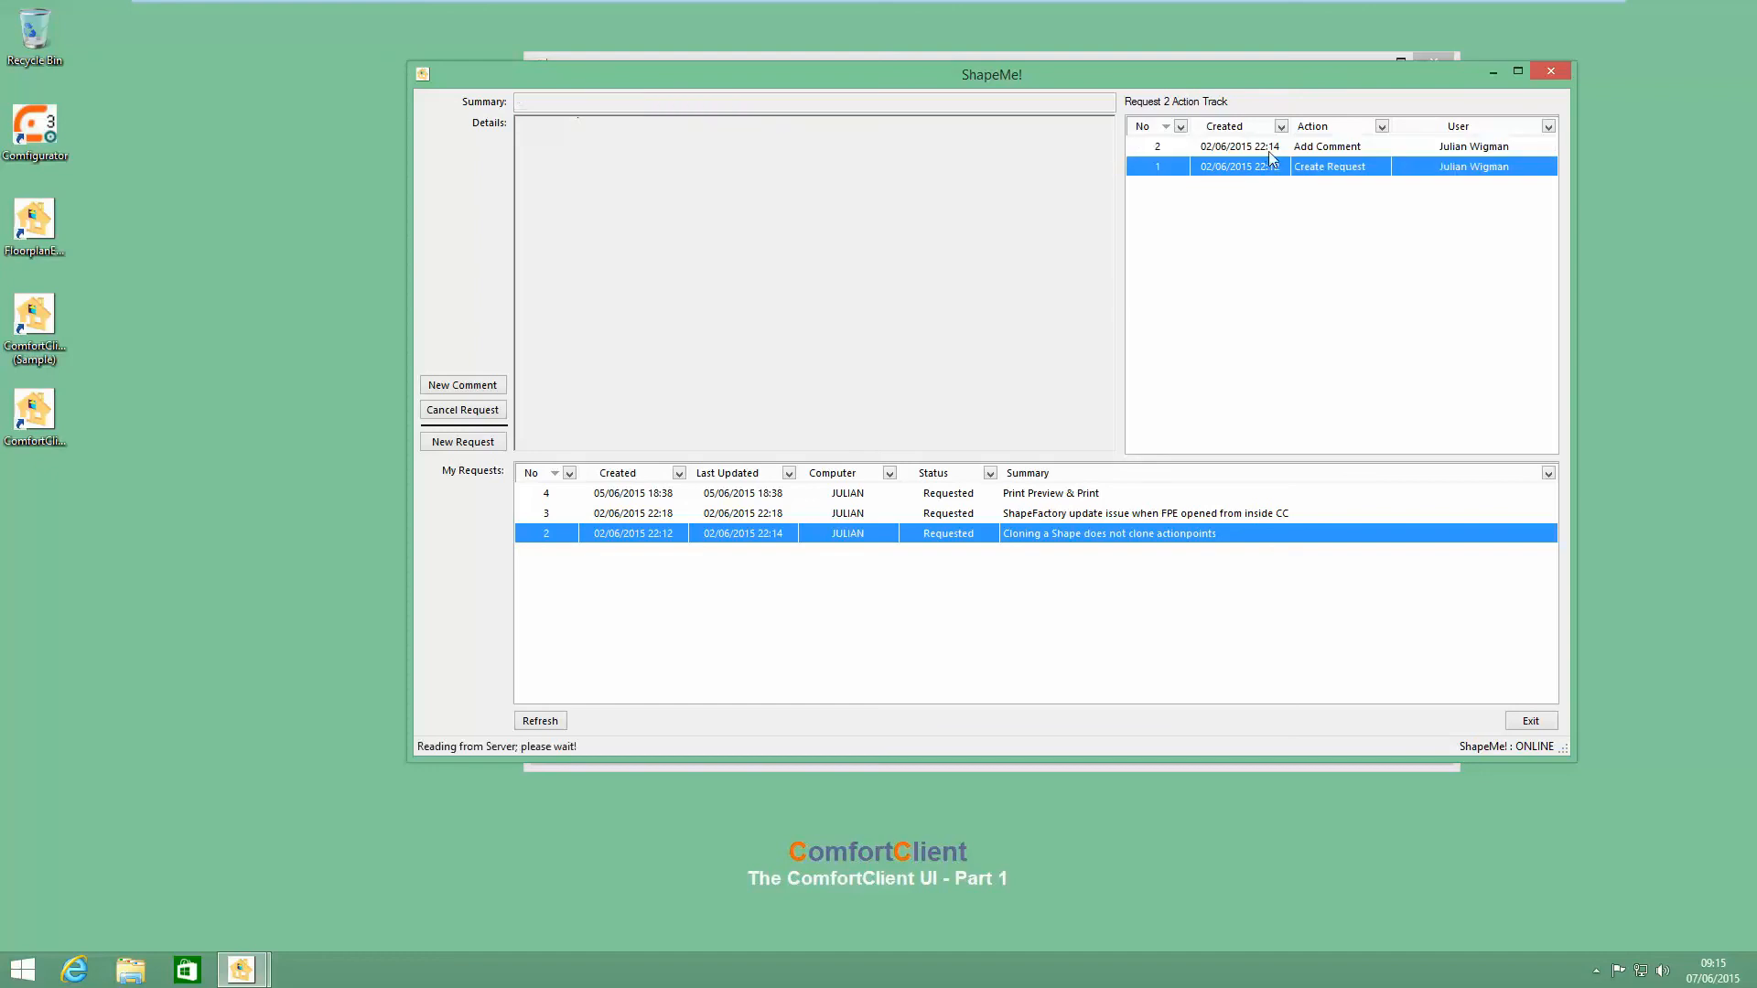
pyautogui.click(1215, 148)
pyautogui.click(1211, 167)
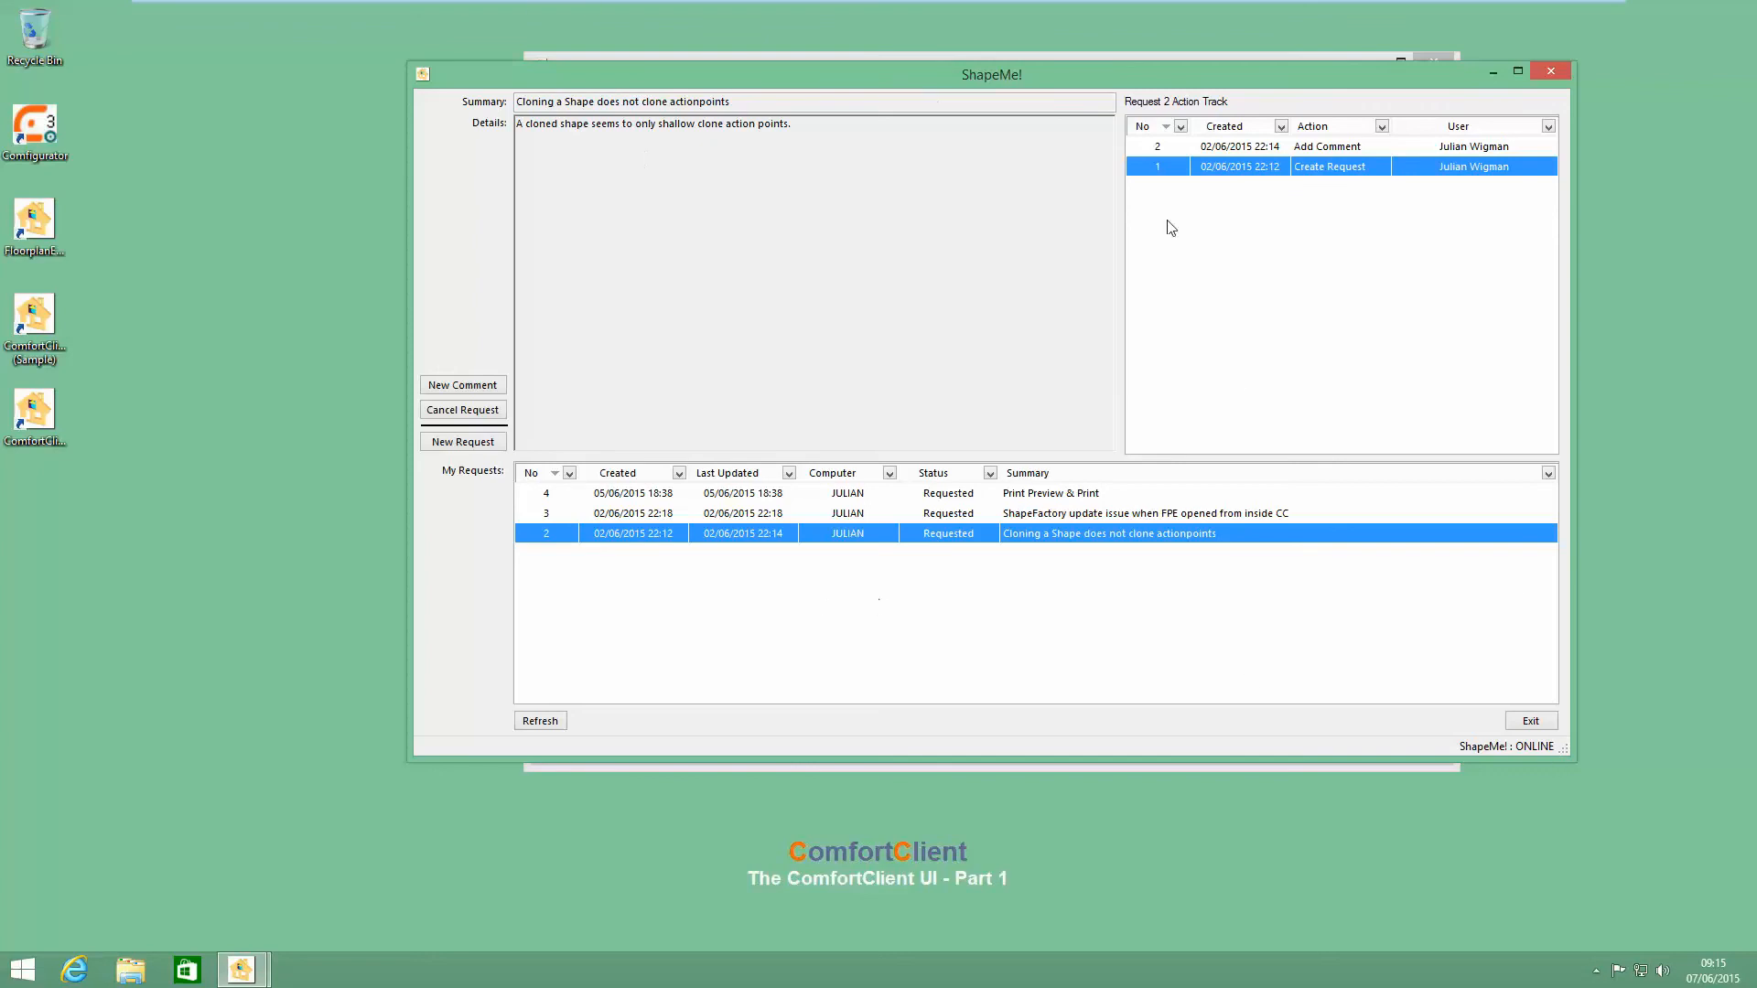
pyautogui.click(1532, 722)
# Open the Comfort System Info and examine the Comfort settings and the list of modules
pyautogui.click(748, 95)
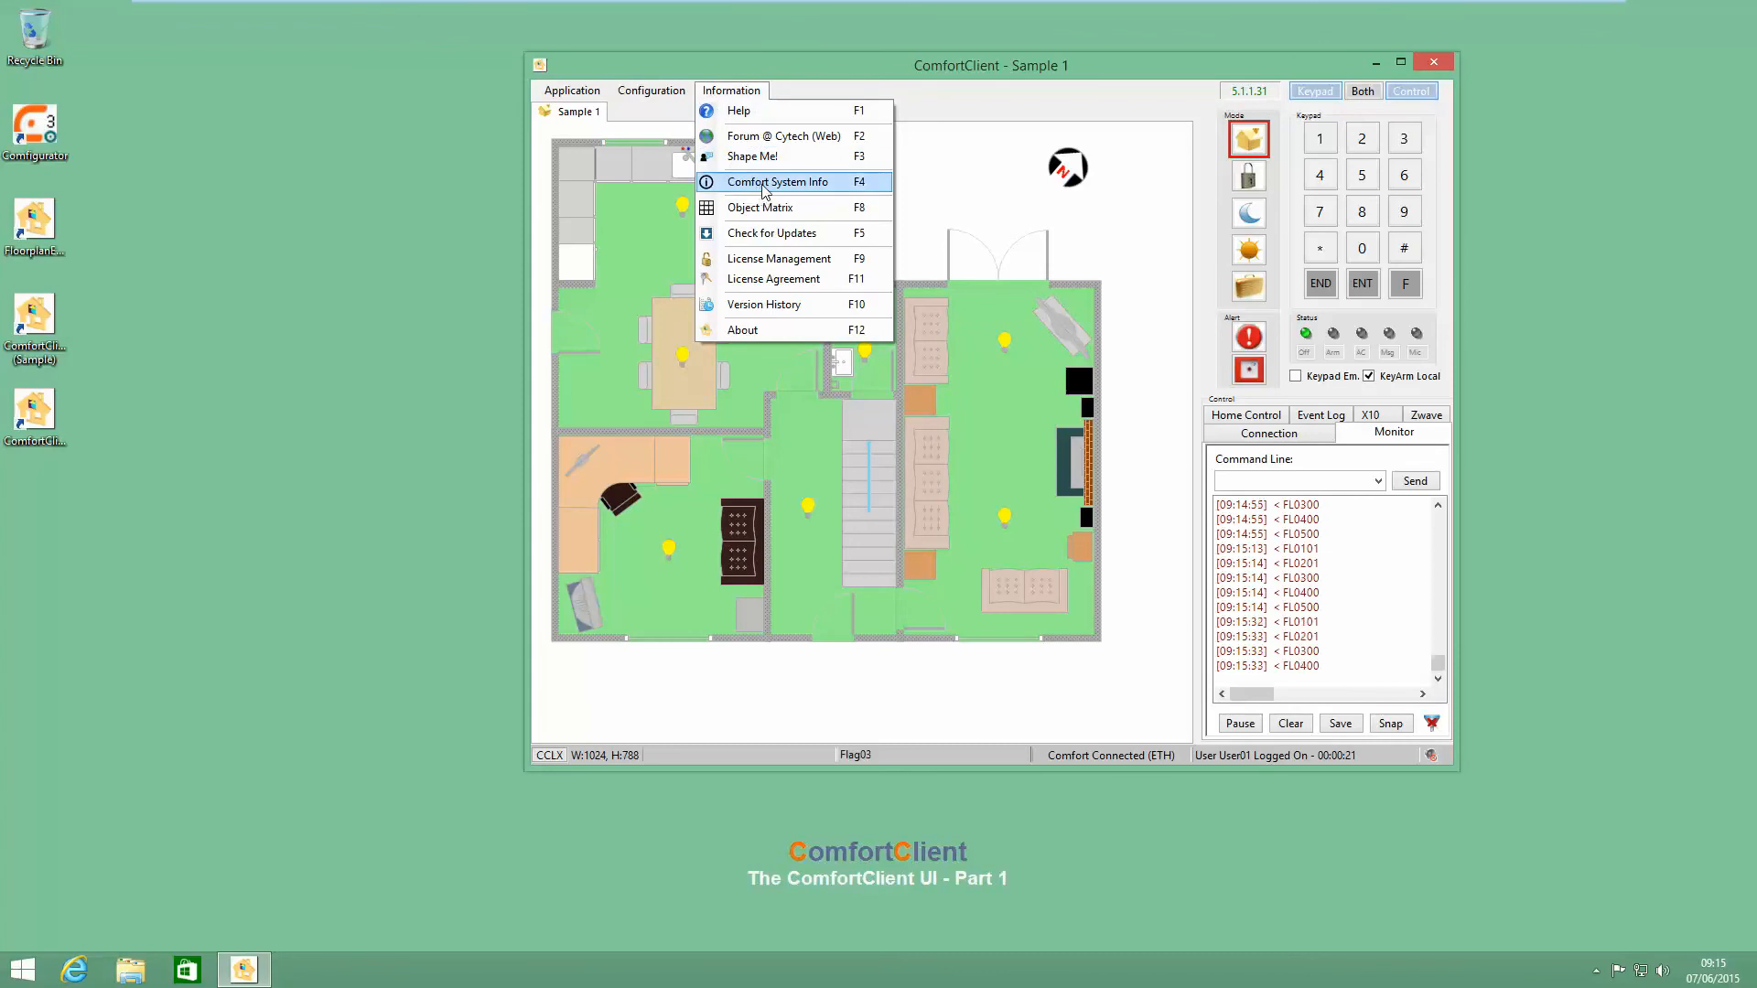
pyautogui.click(766, 186)
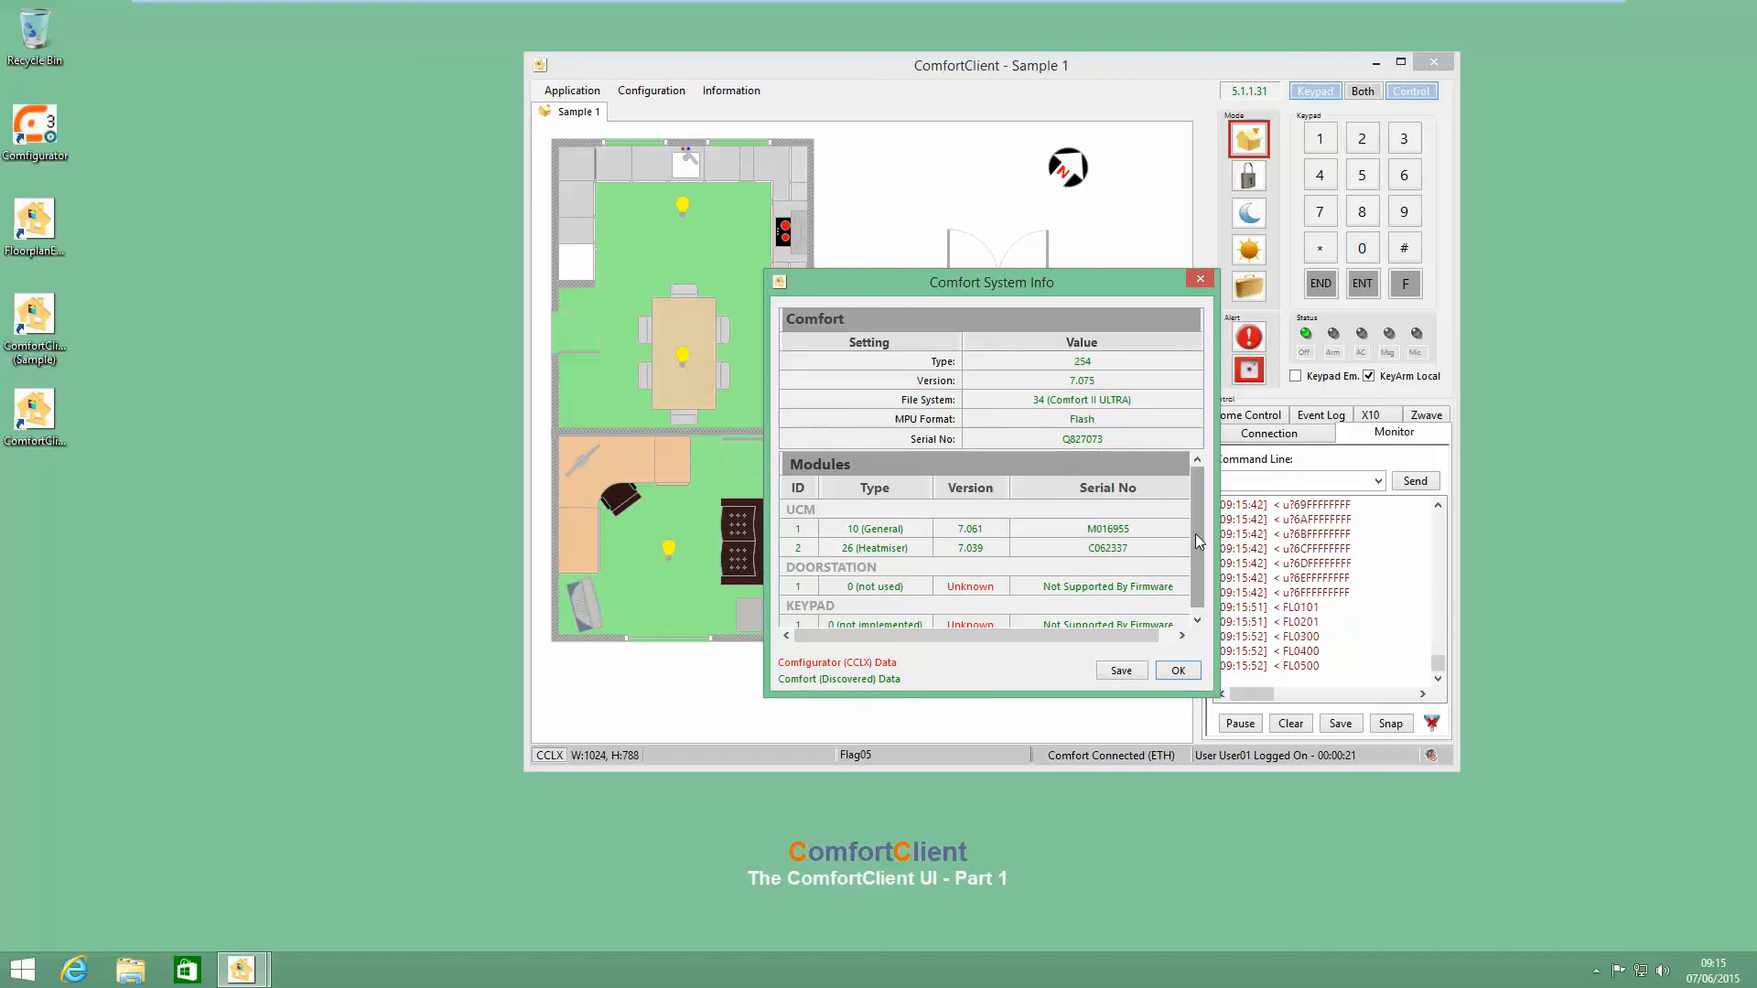
pyautogui.scroll(-1, 1195, 534)
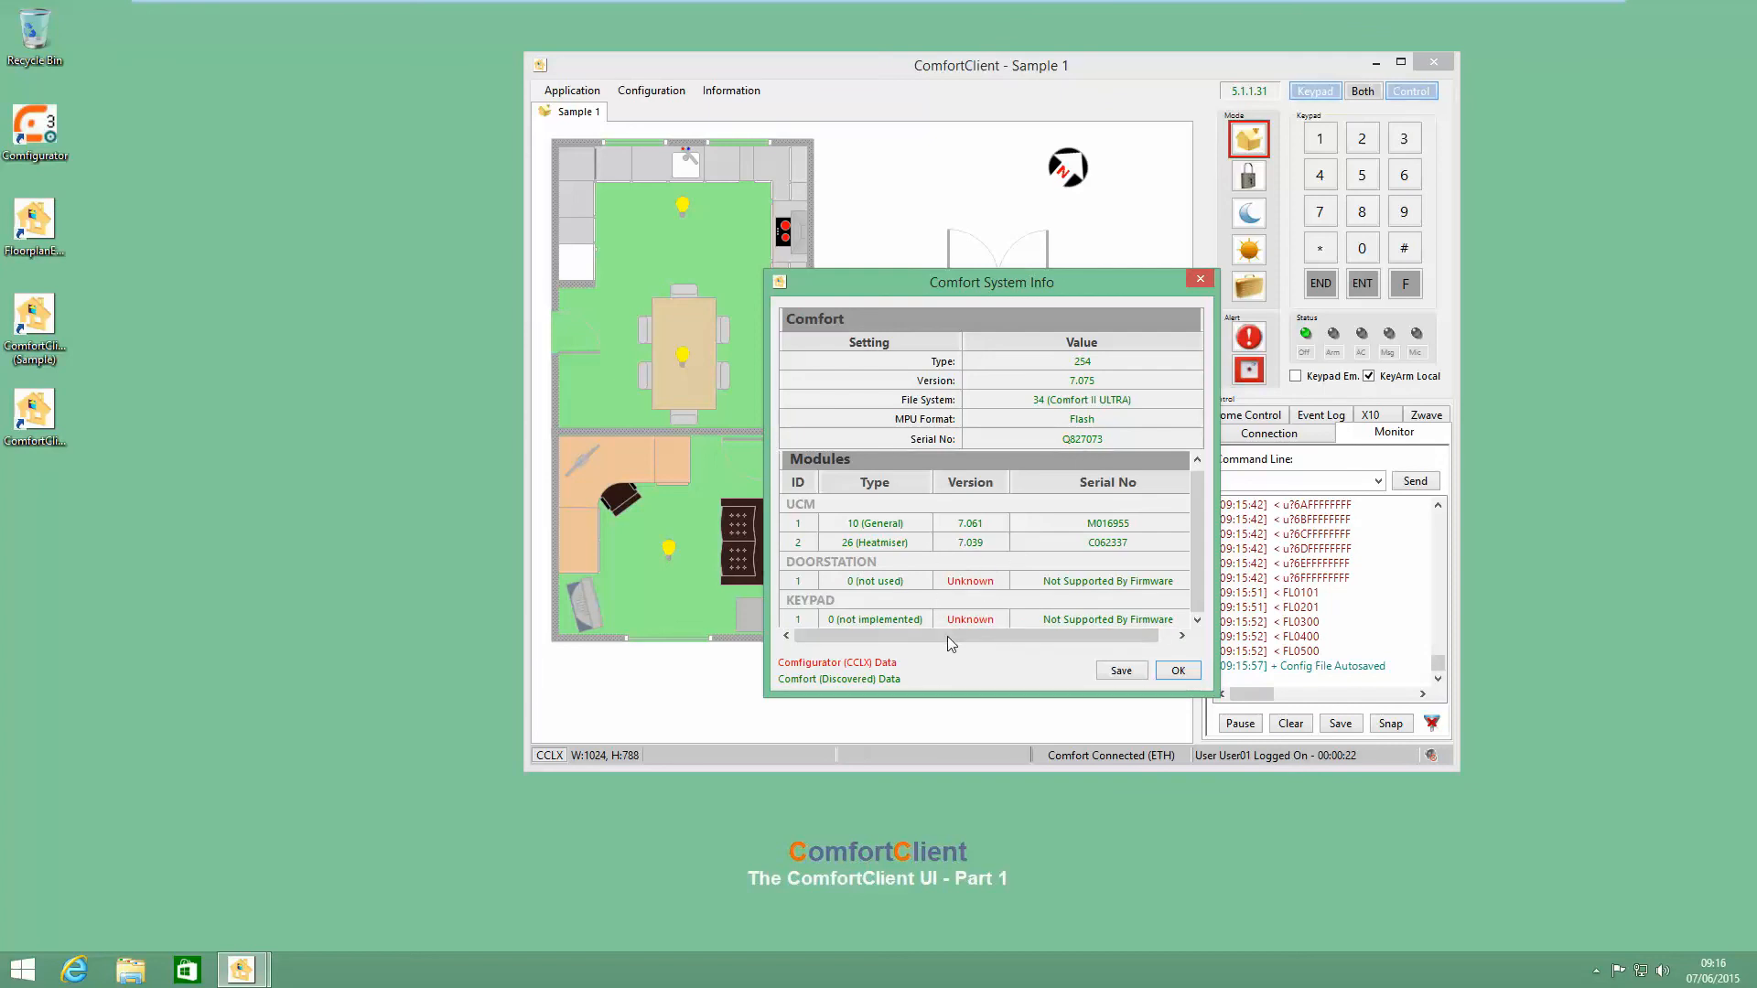
pyautogui.moveTo(1199, 558); pyautogui.dragTo(1194, 628)
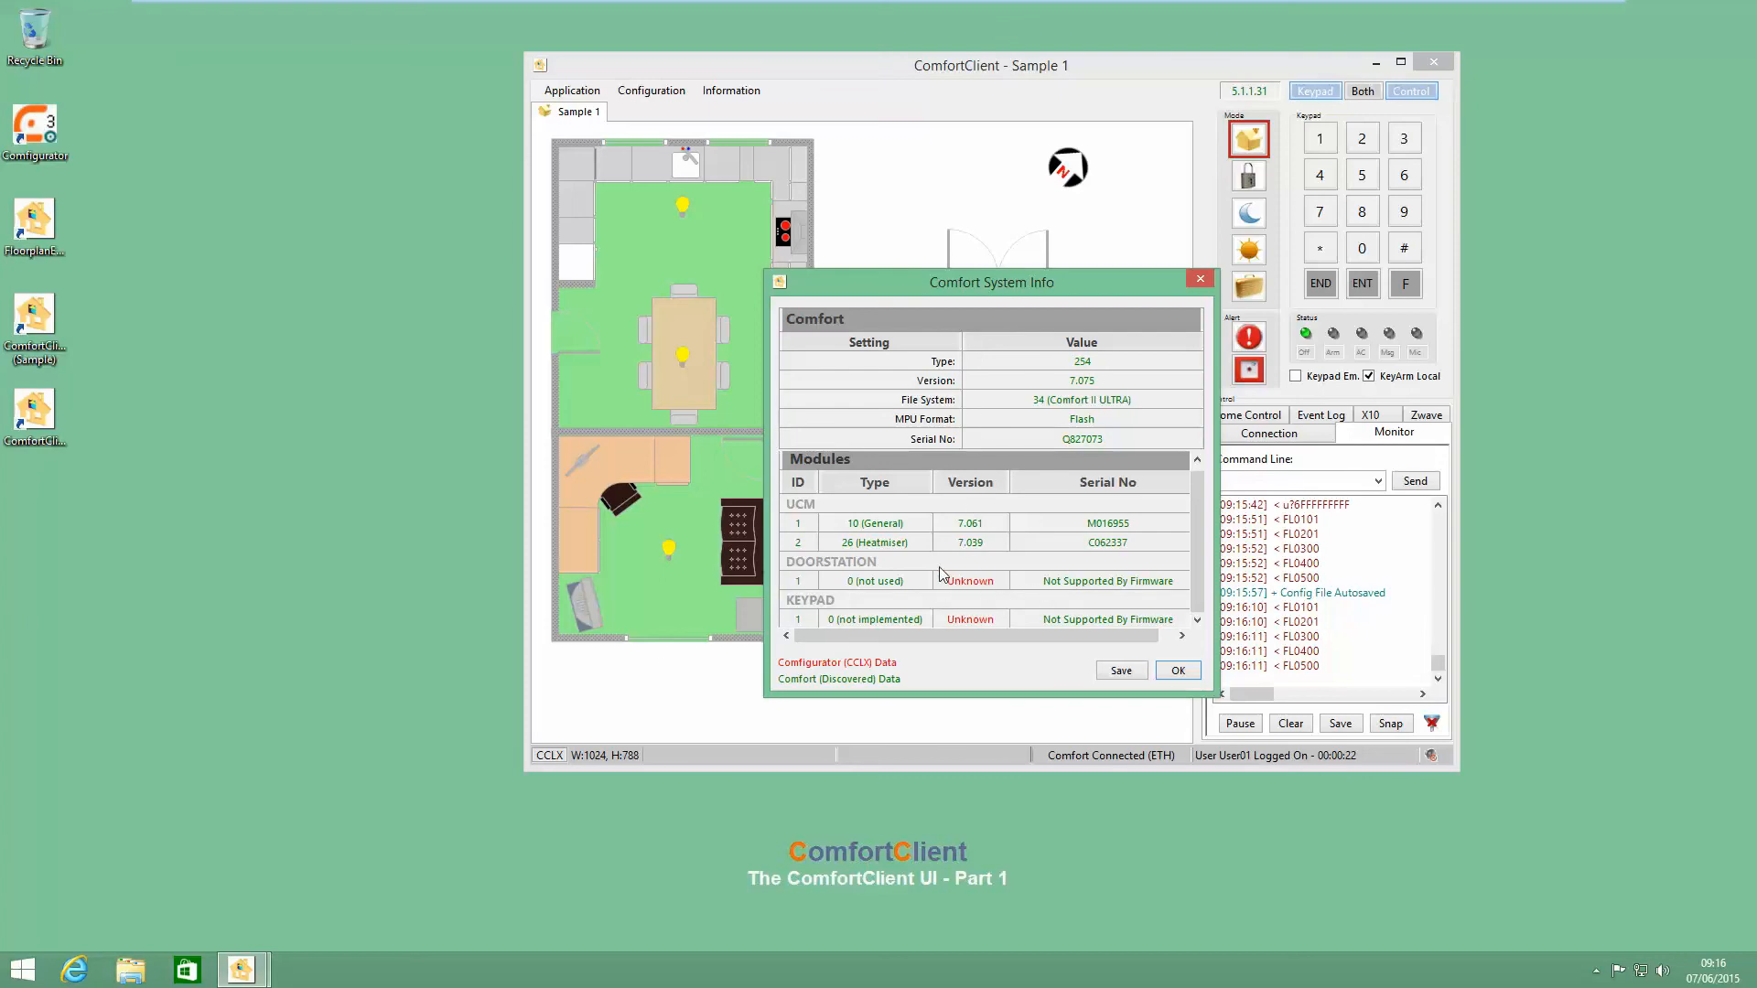
pyautogui.moveTo(1198, 520); pyautogui.dragTo(1204, 443)
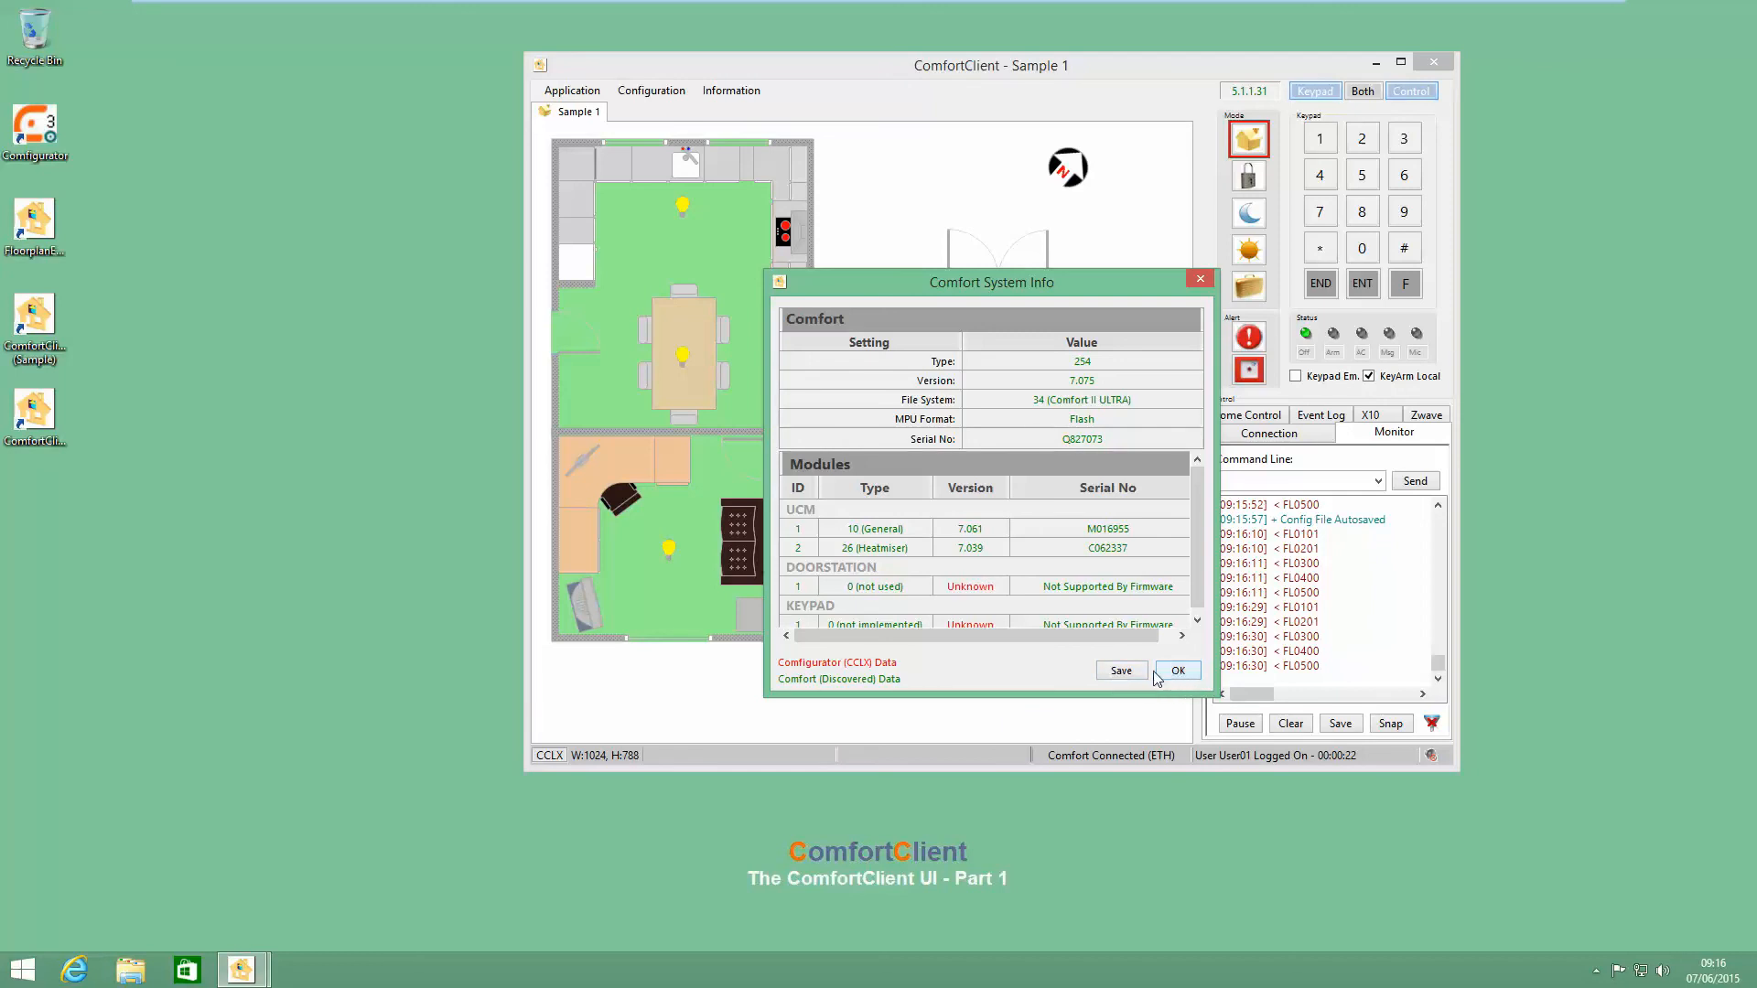
# Save the system info as the text file SysInfo-Testbed-201567 in the Logs folder, and close the file and the system info
pyautogui.click(1131, 682)
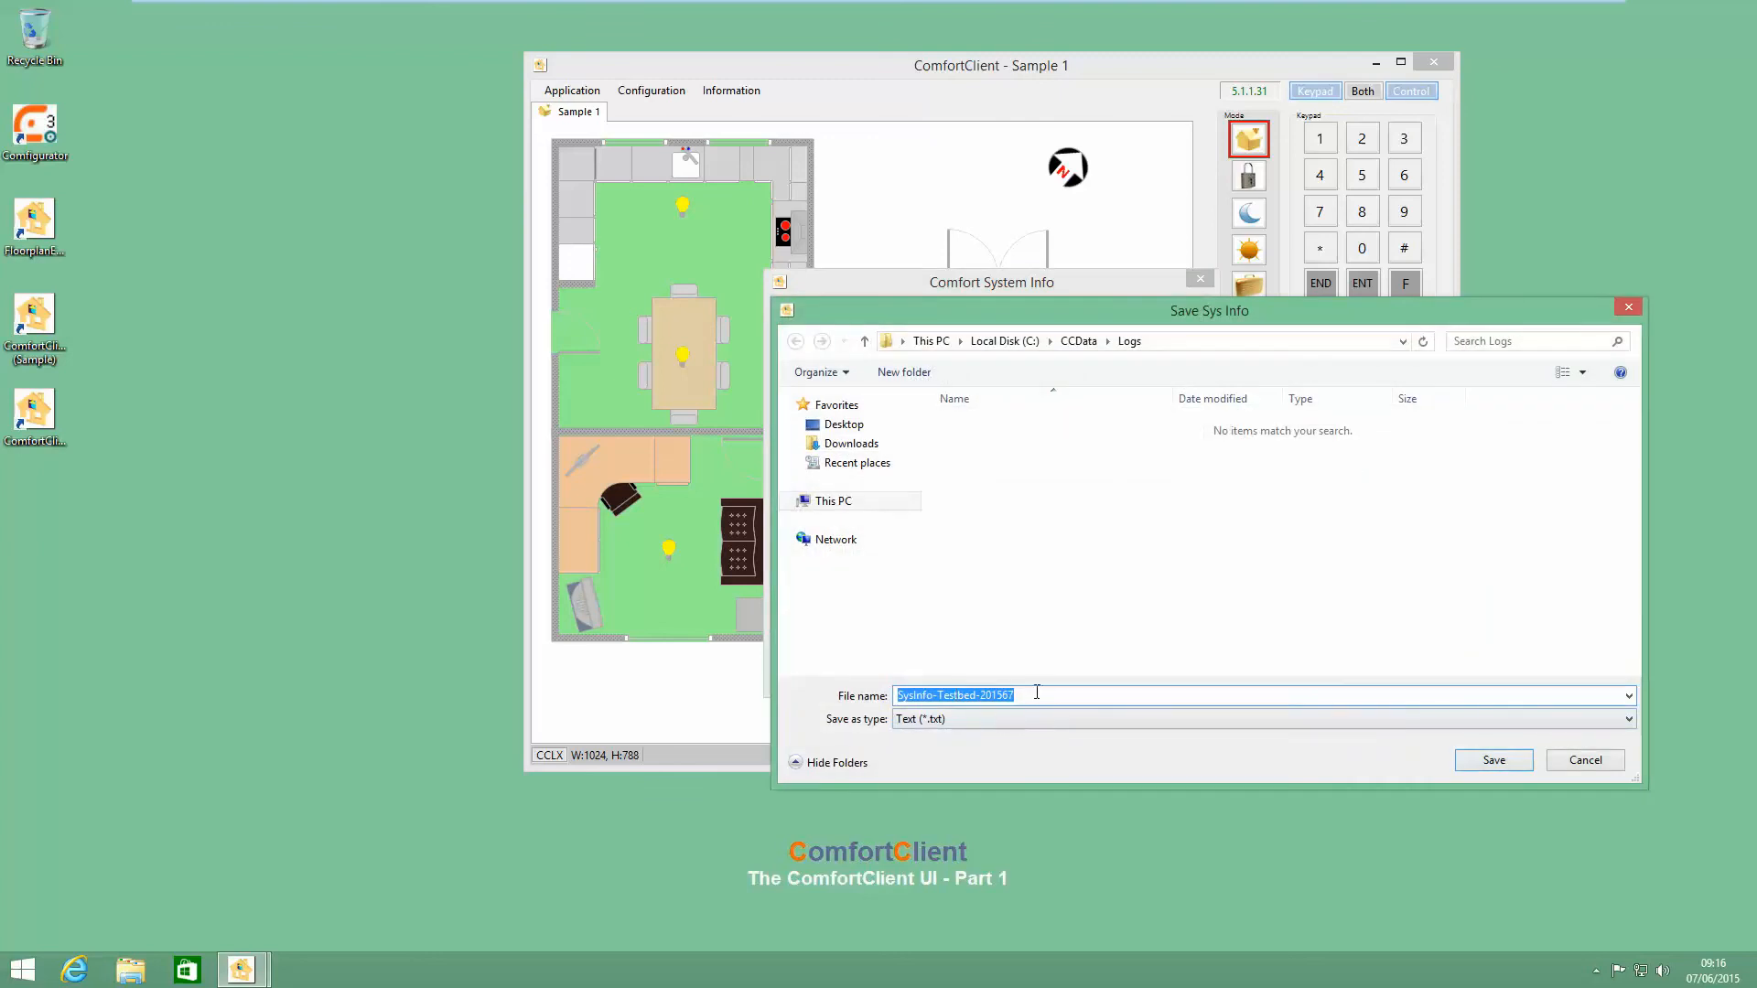
pyautogui.click(1482, 761)
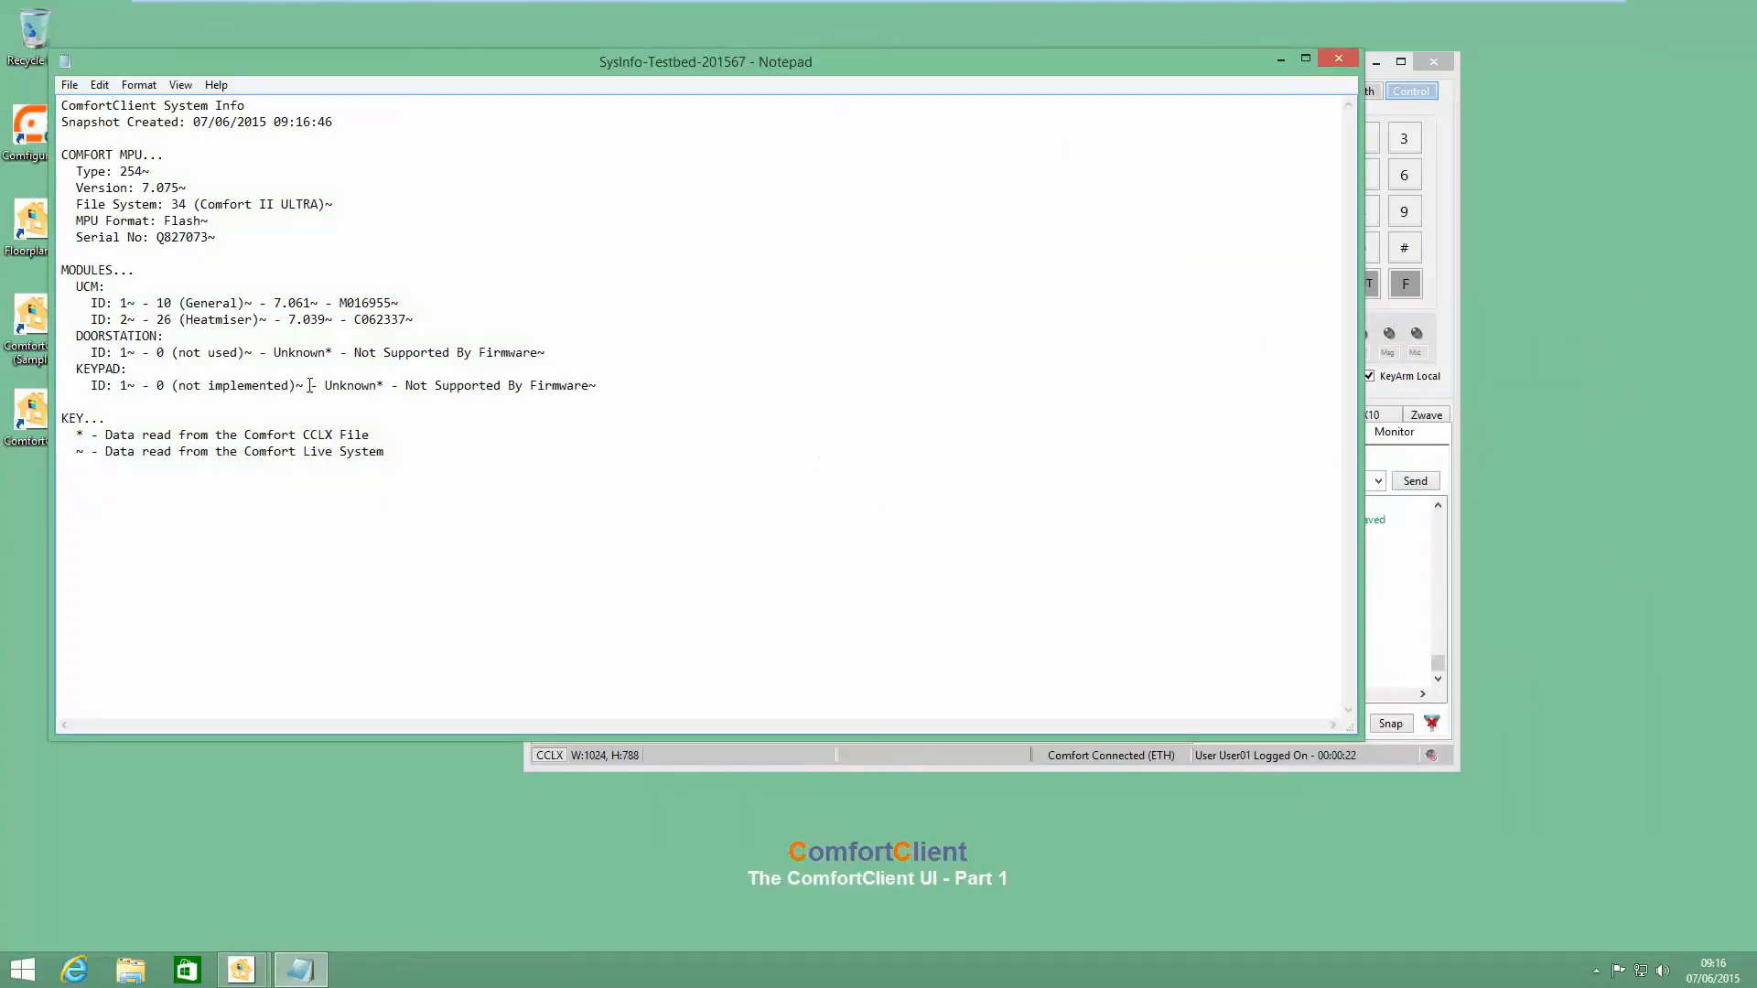
pyautogui.click(1339, 59)
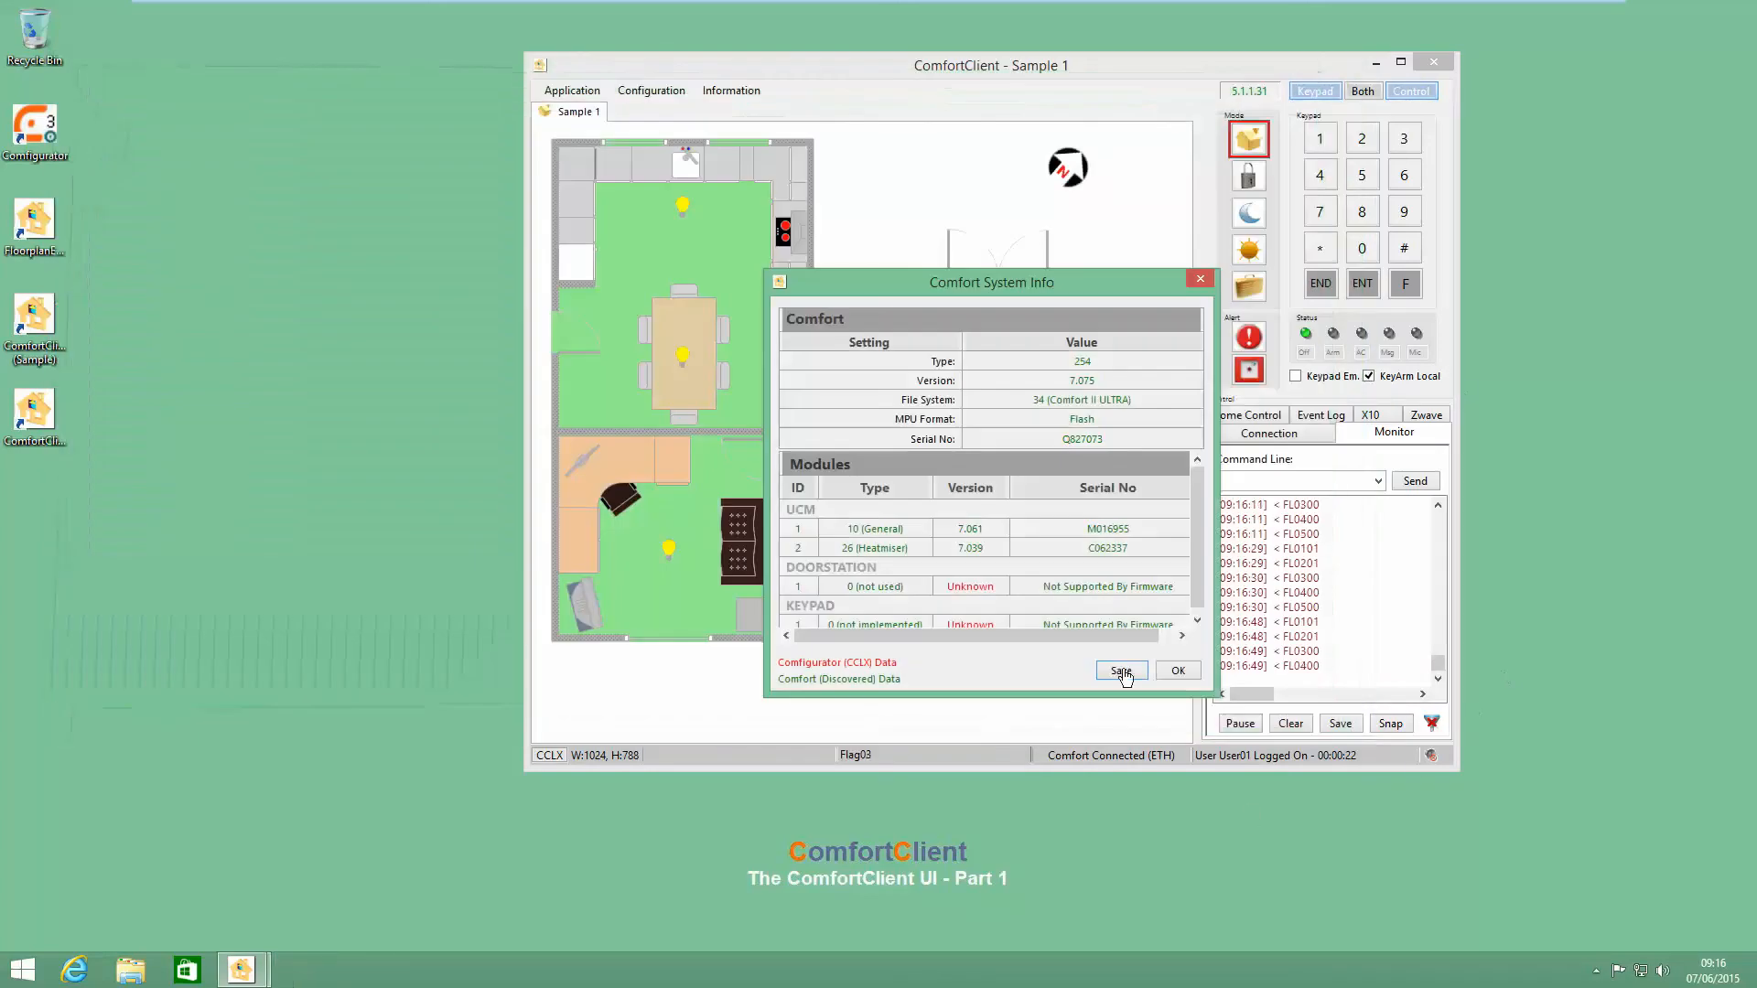
pyautogui.click(1181, 677)
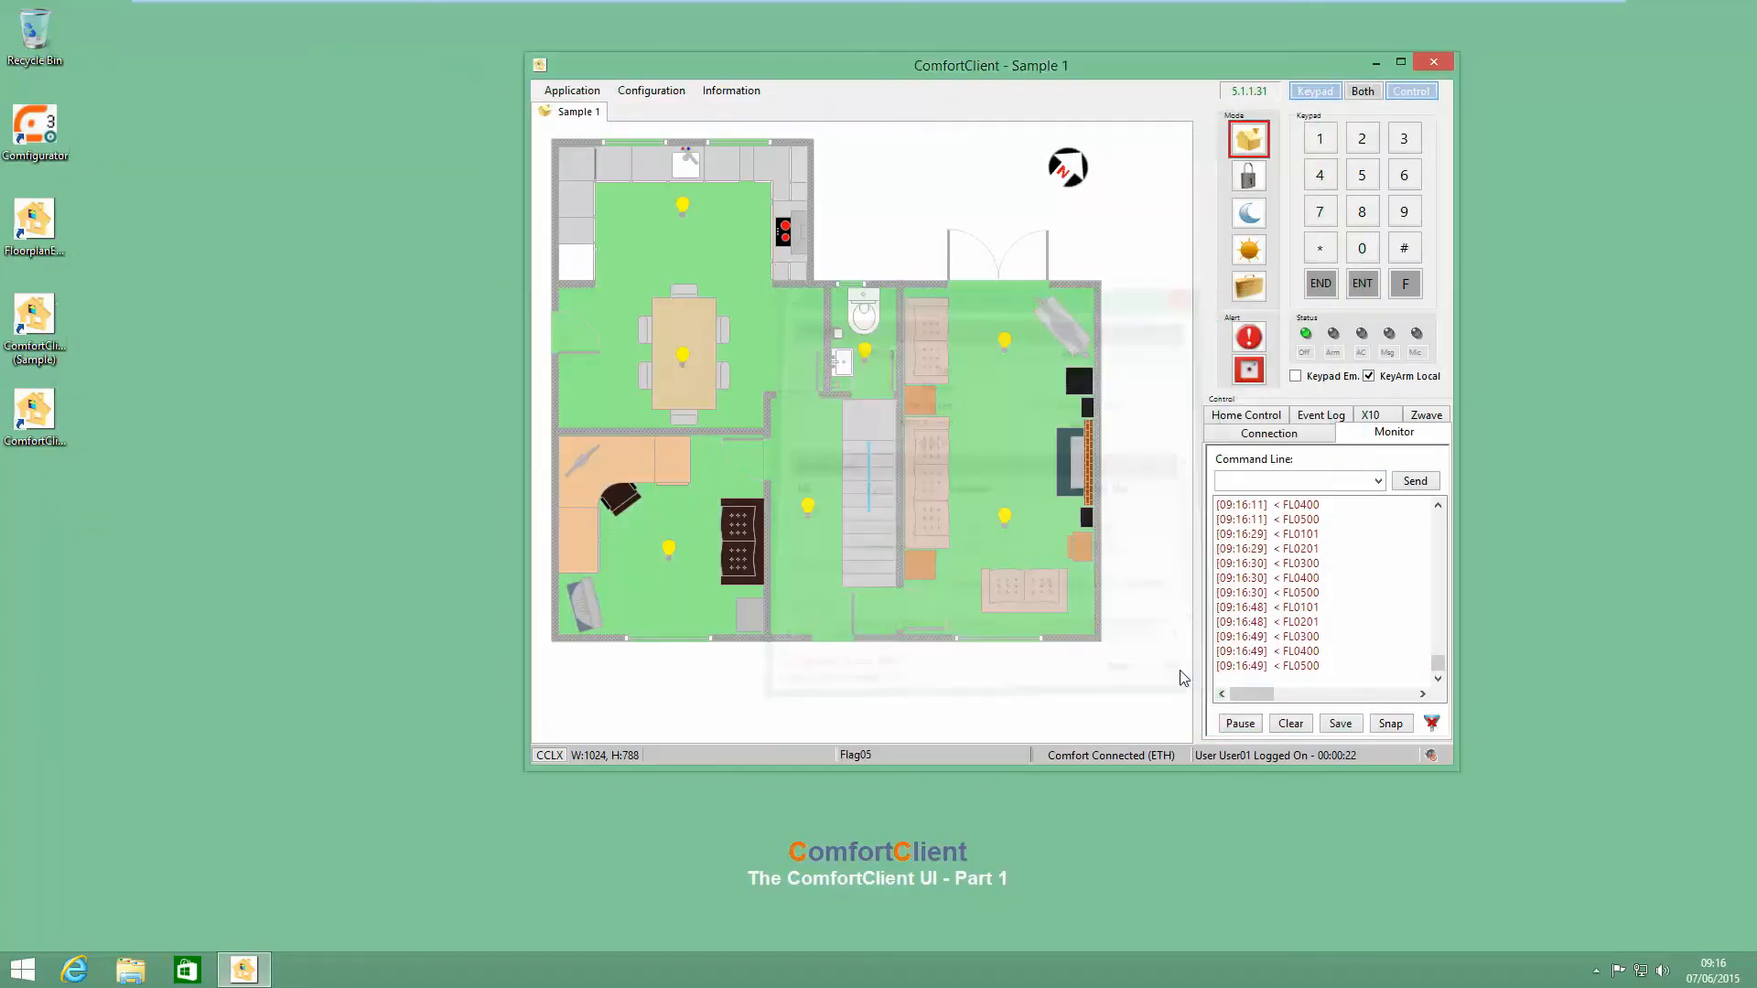
# Open the Object Matrix for the COUNTER objects and move its window clear of the monitor log
pyautogui.click(769, 92)
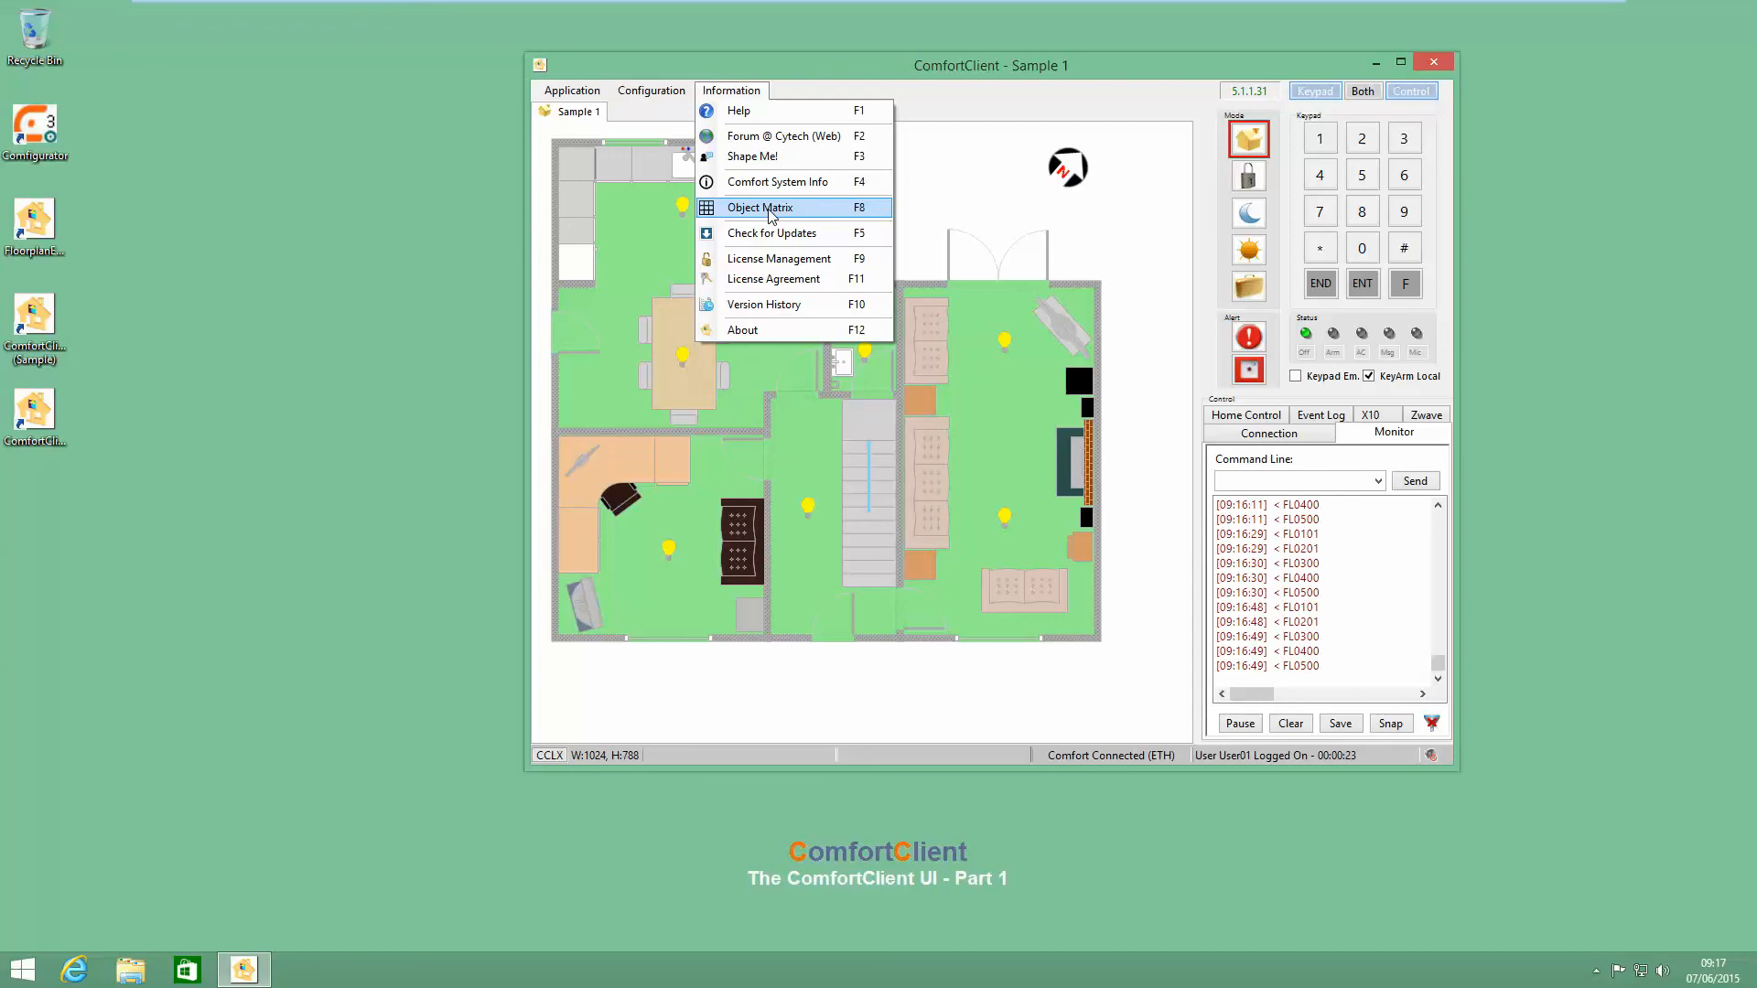
pyautogui.click(768, 208)
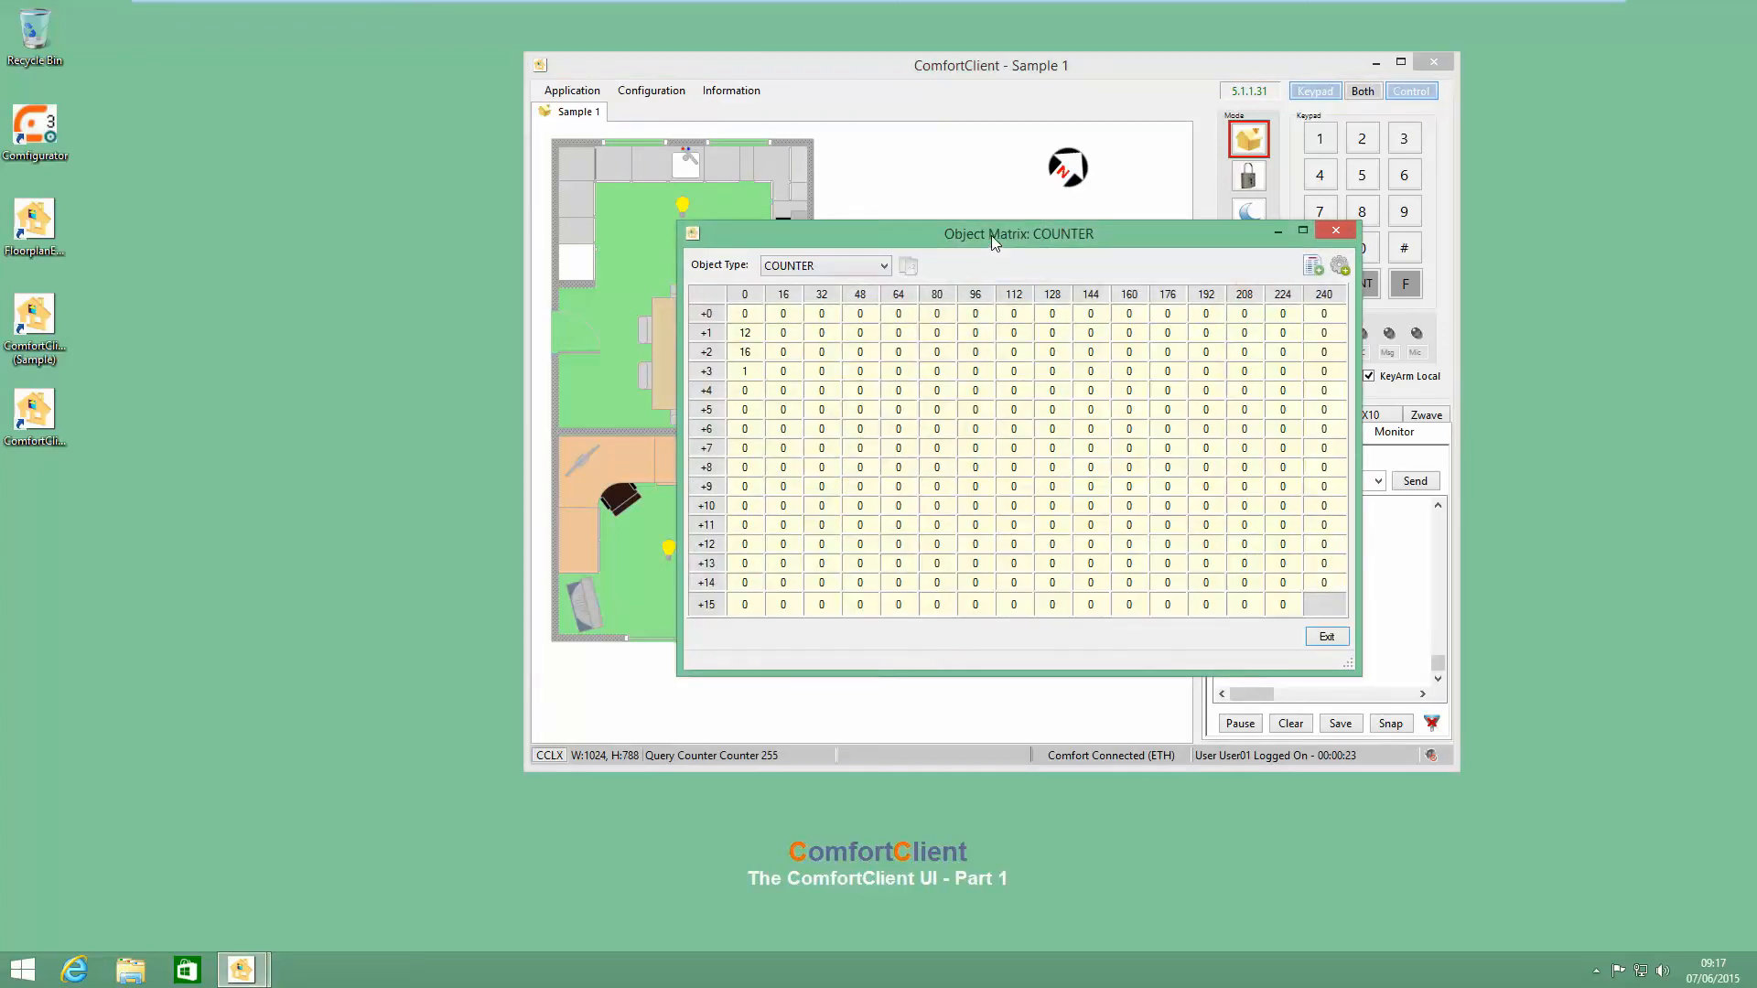
pyautogui.moveTo(992, 235); pyautogui.dragTo(926, 185)
pyautogui.moveTo(1133, 348)
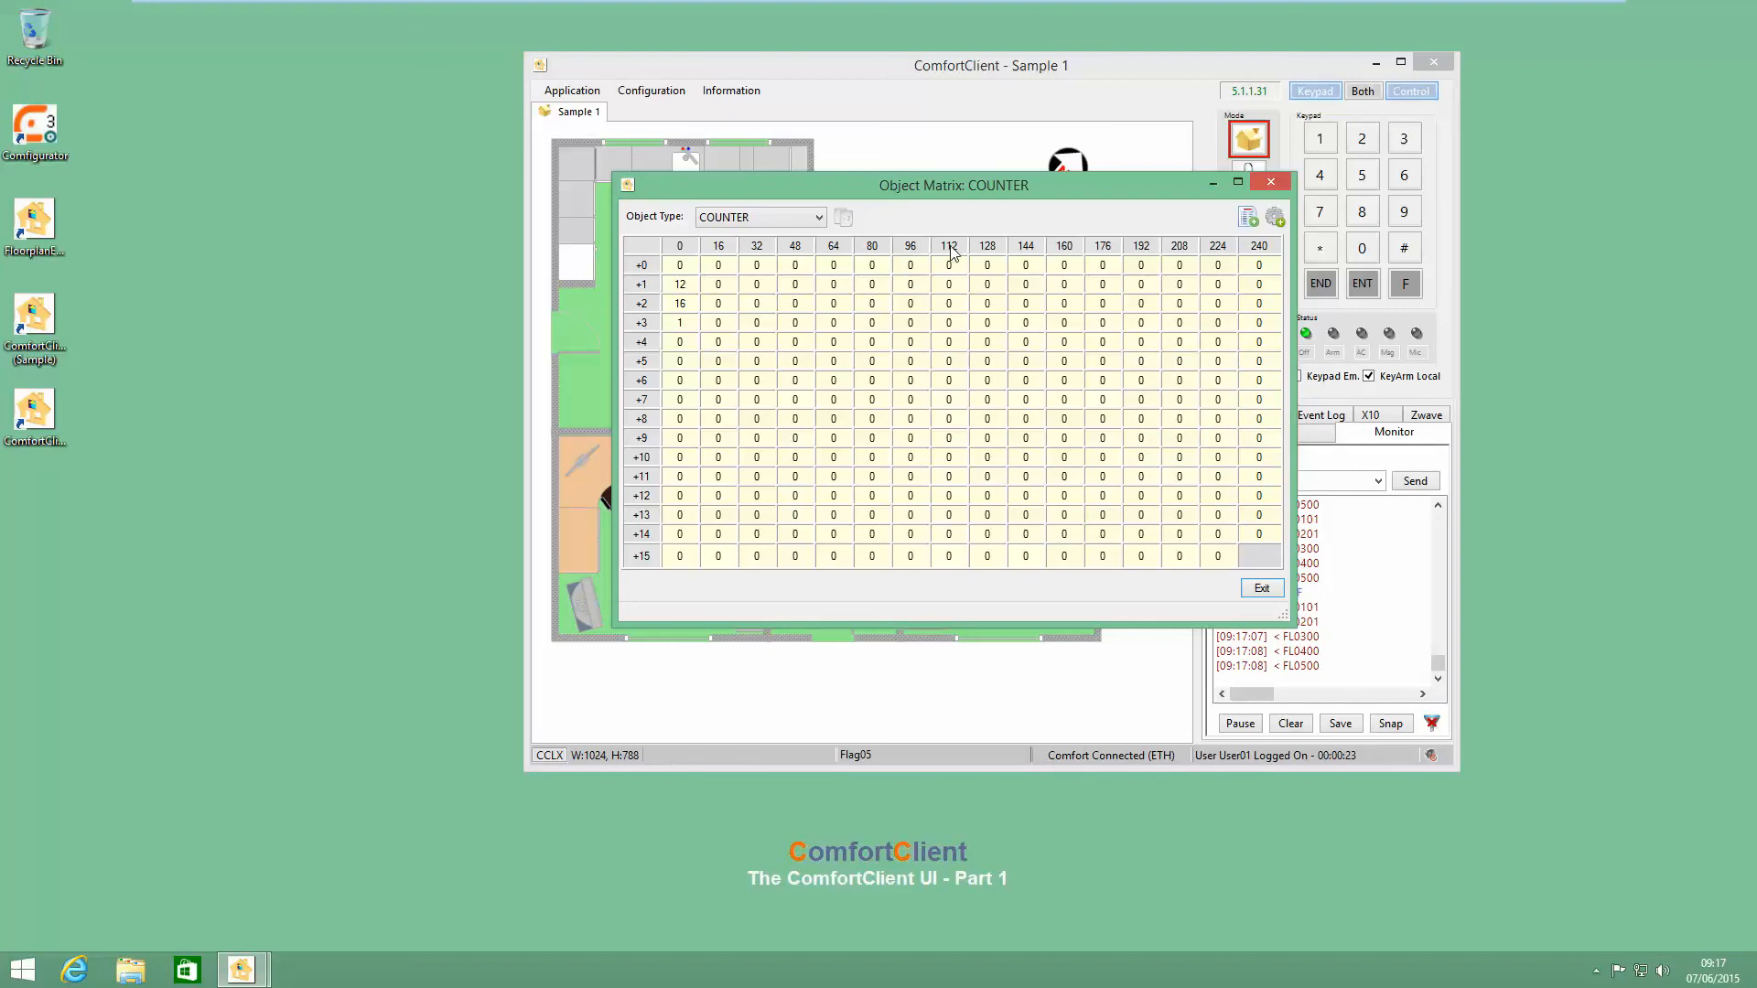
# View the Object Matrix for the FLAG, ZONE/SCS/RIO and SENSOR object types in turn
pyautogui.click(789, 218)
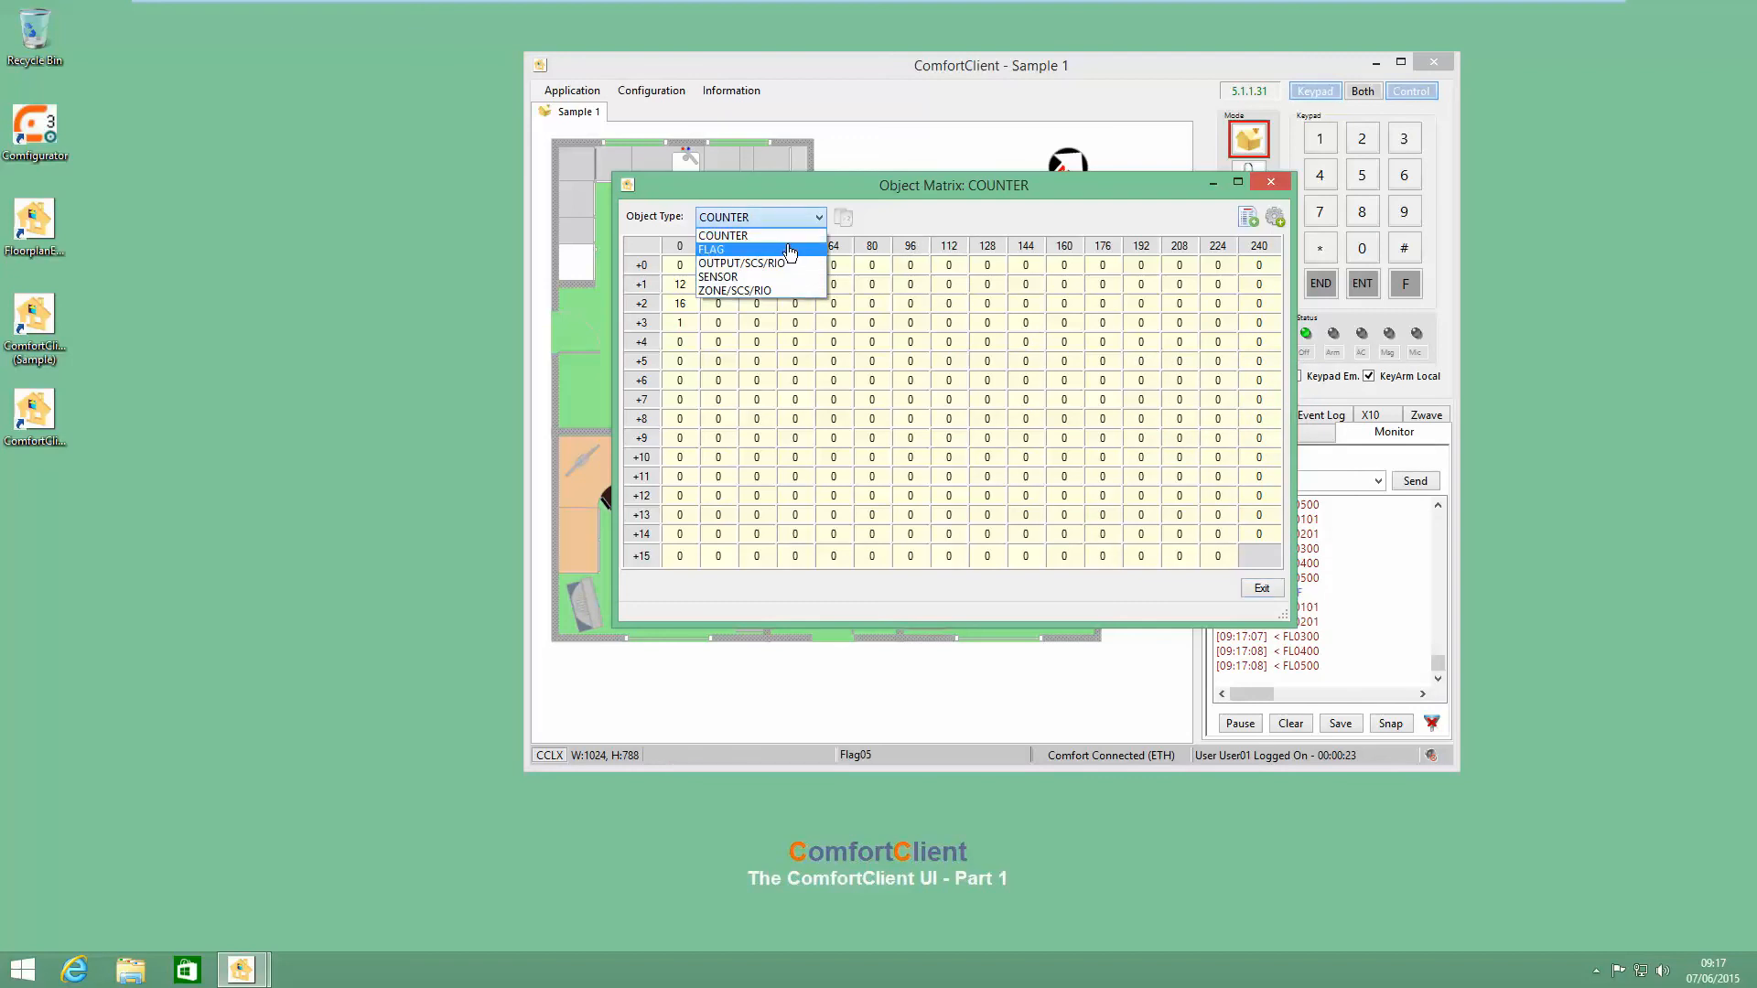
pyautogui.click(781, 245)
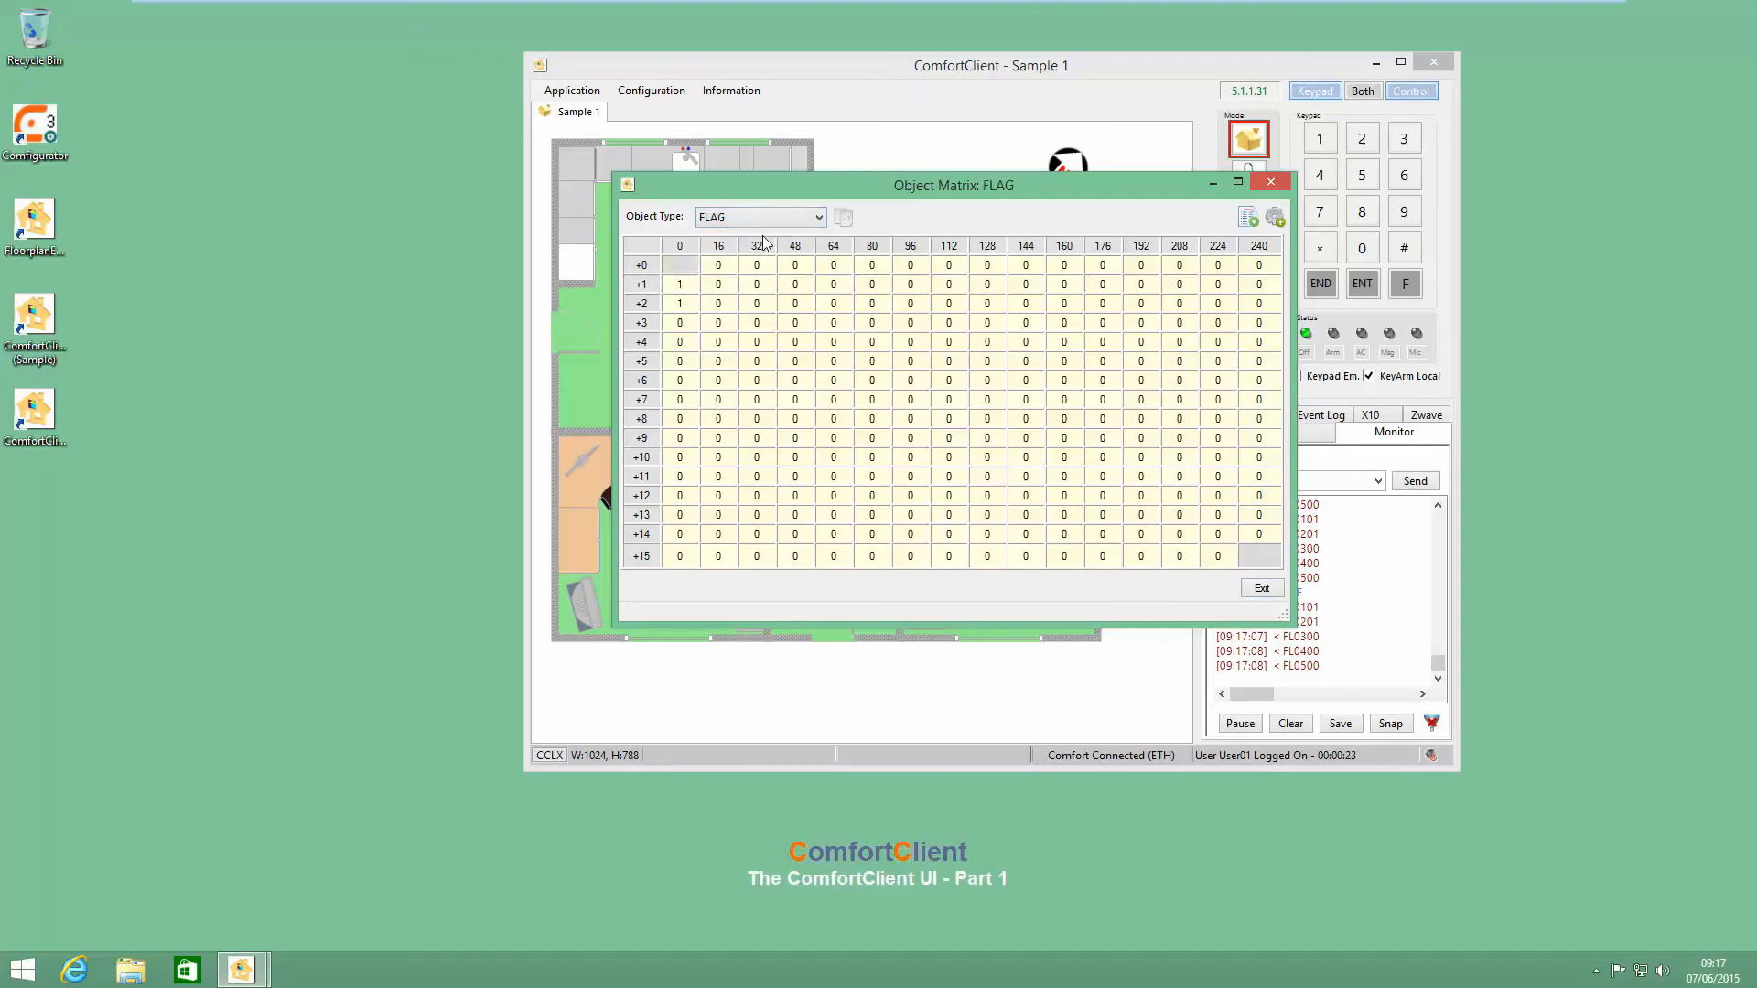
pyautogui.click(718, 218)
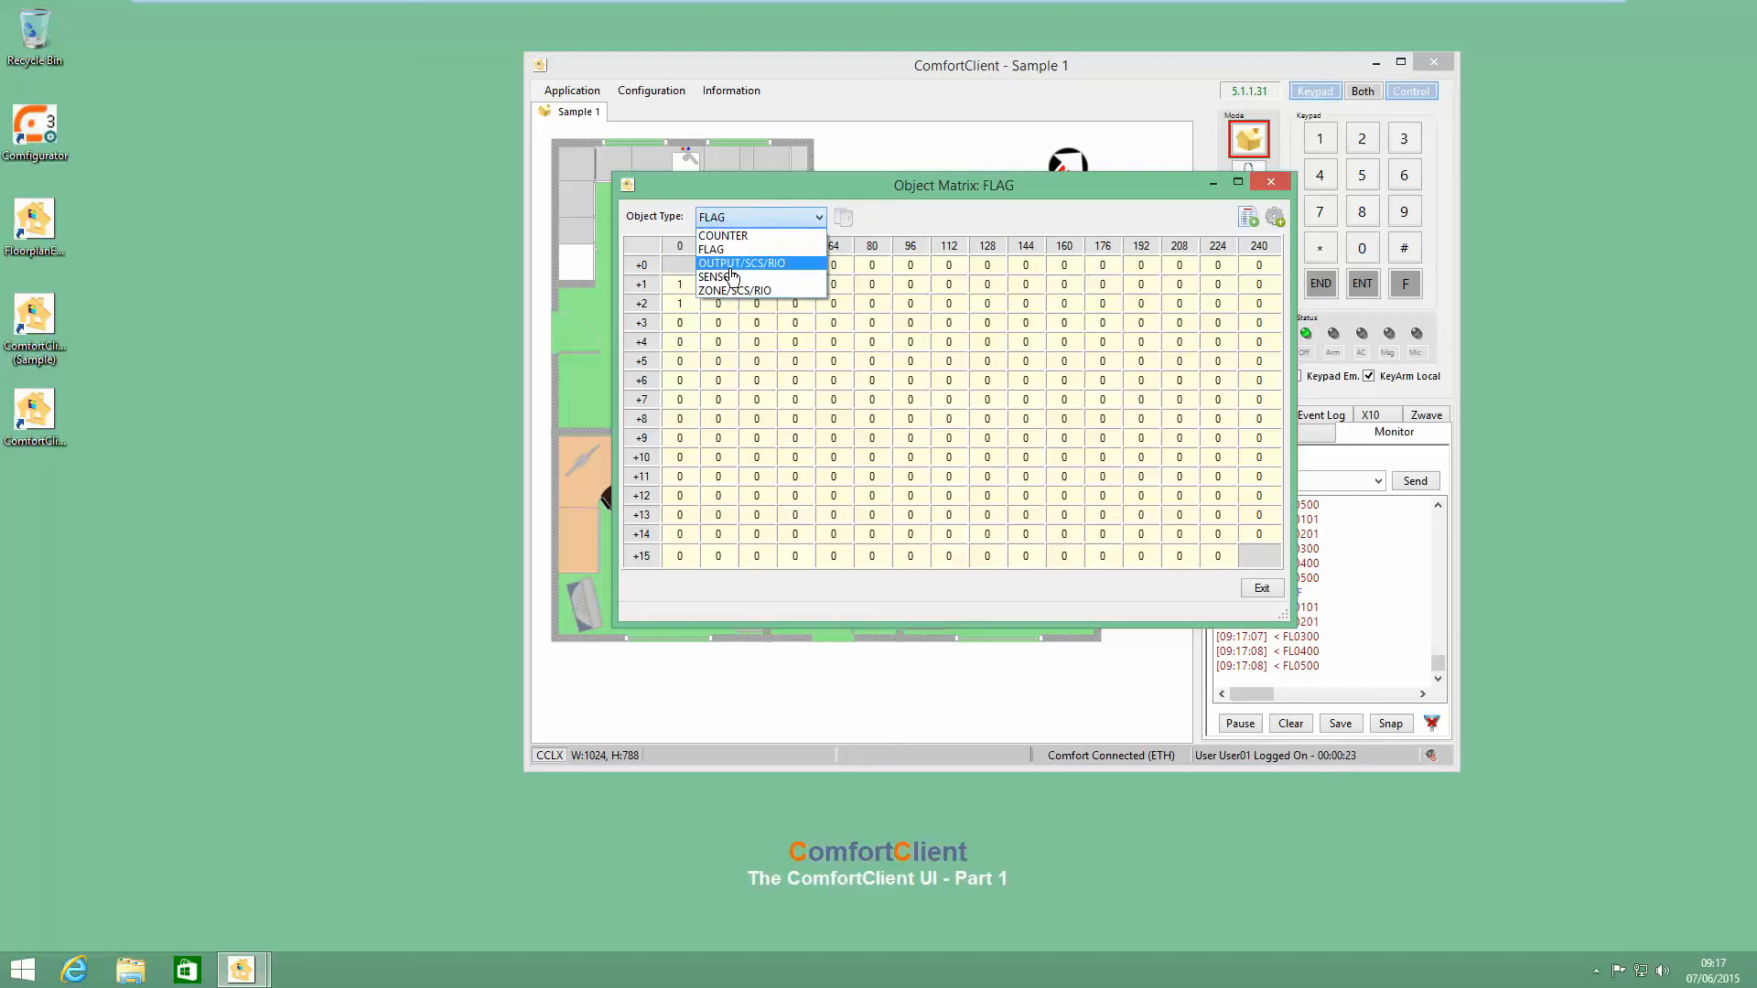
pyautogui.click(728, 291)
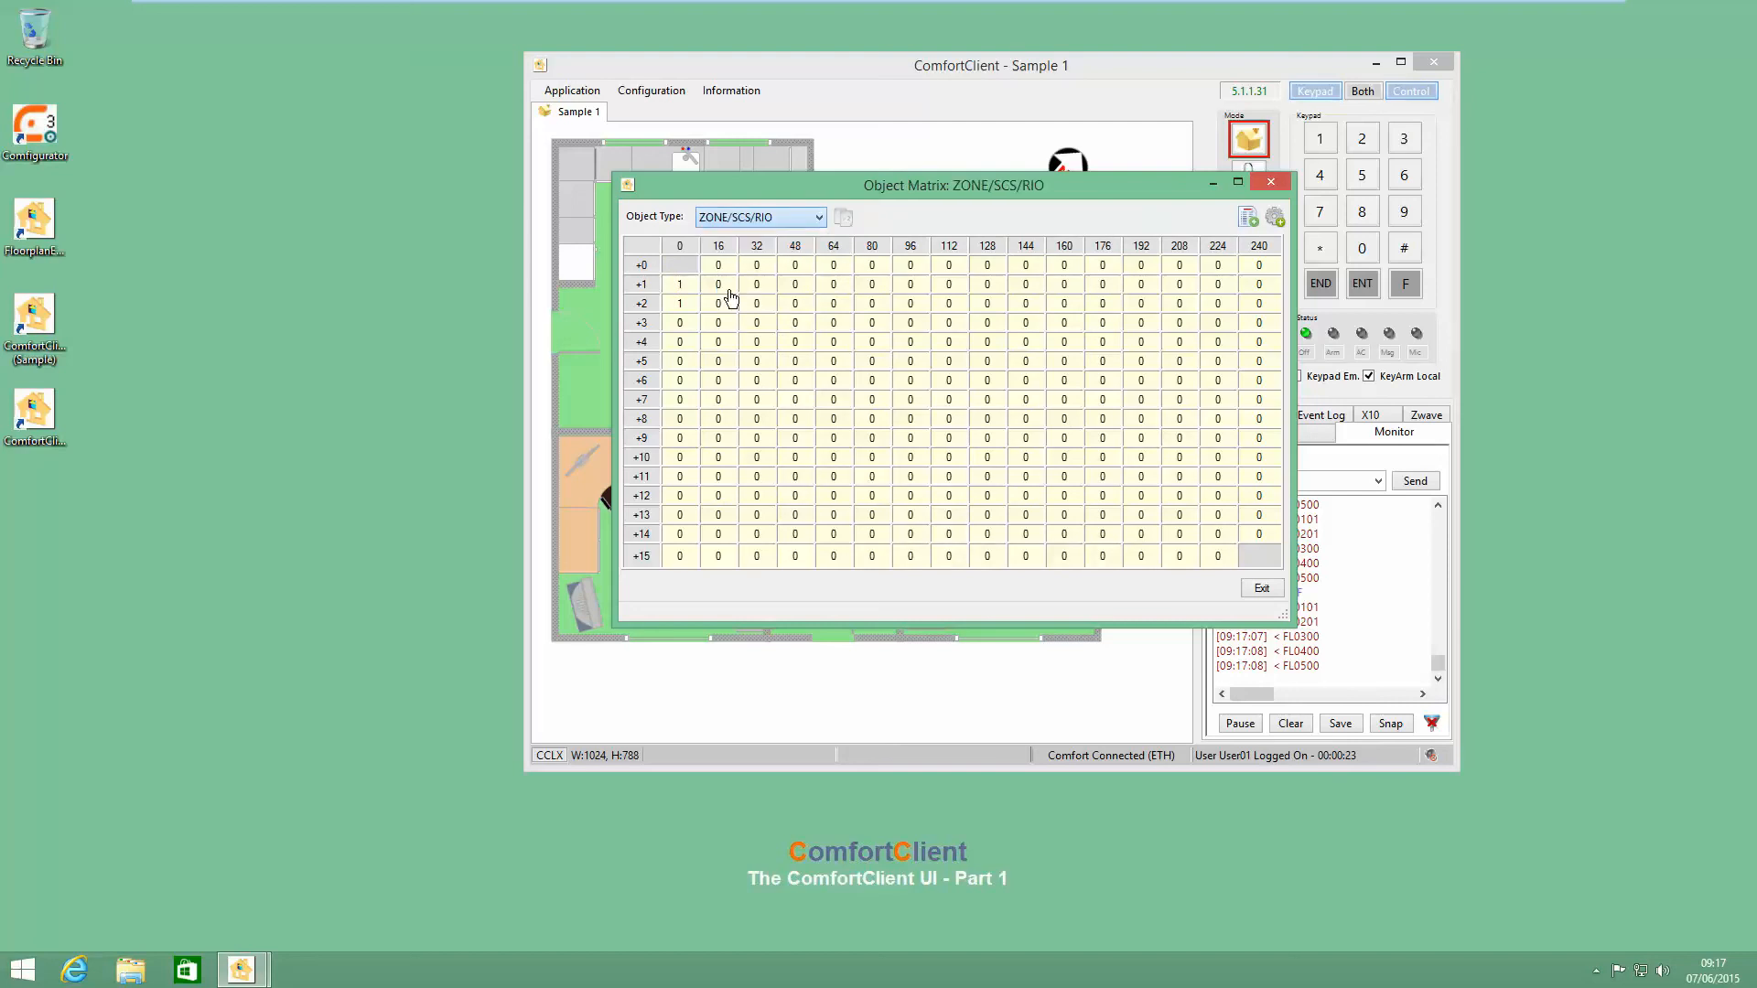
pyautogui.click(746, 218)
pyautogui.click(736, 278)
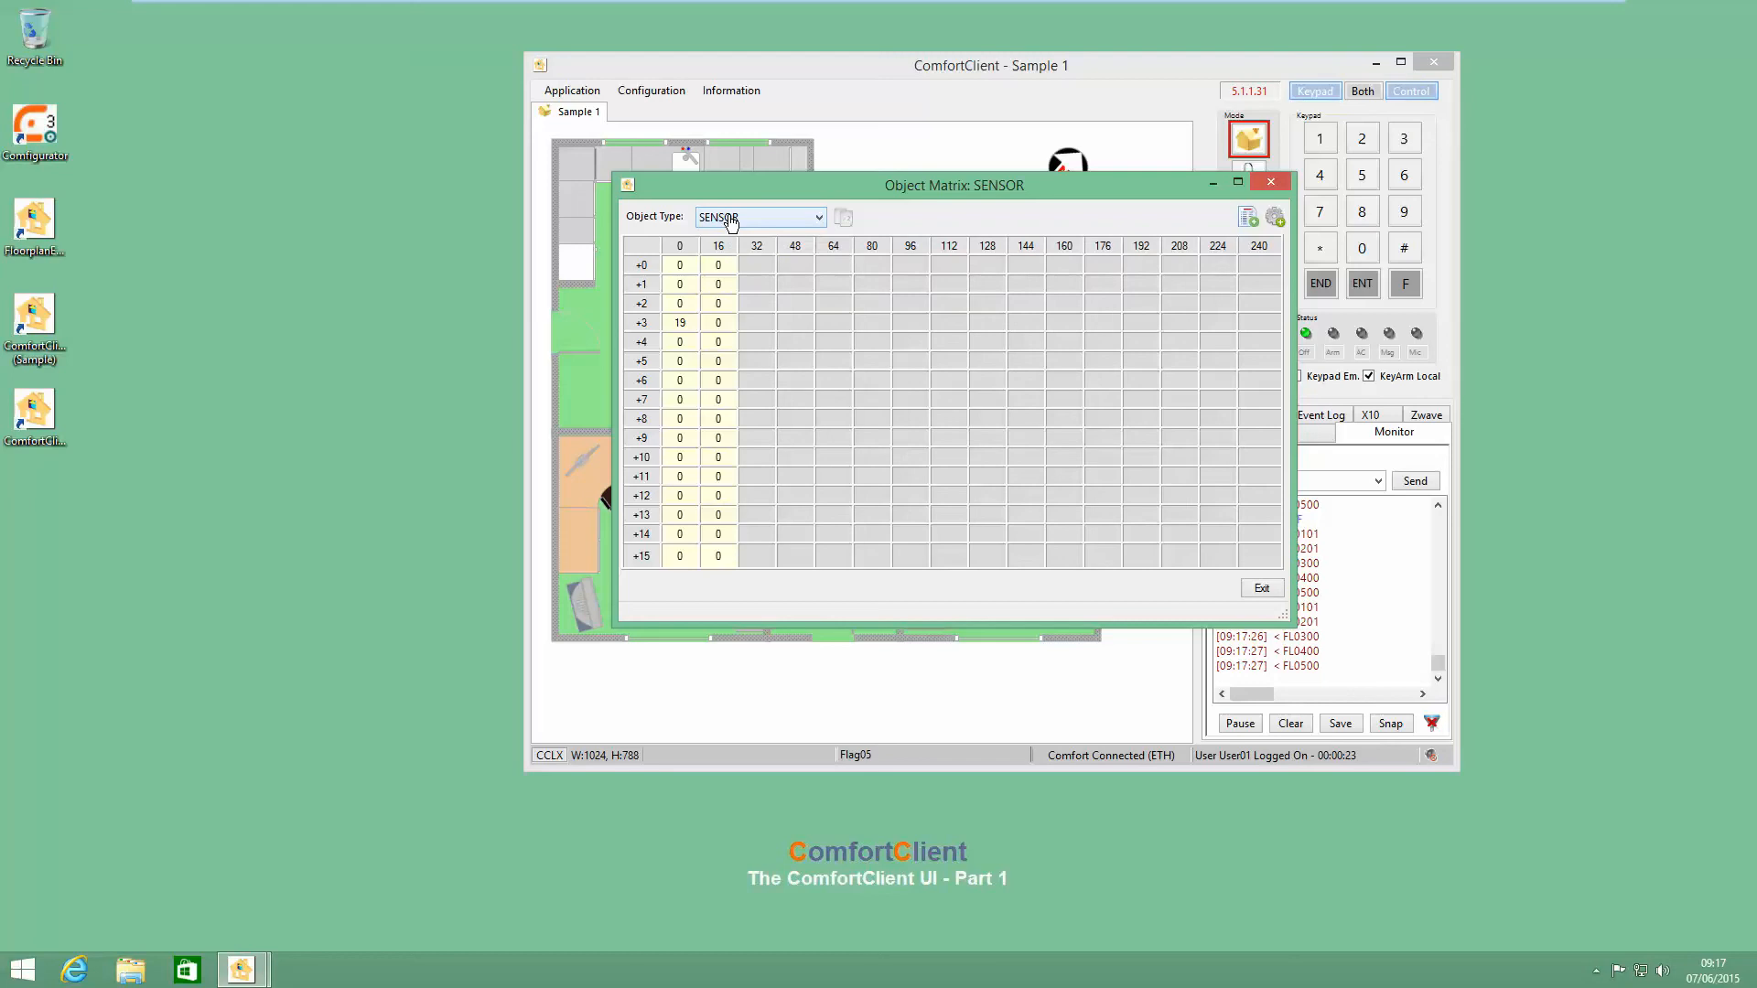
# Check the available object types while keeping SENSOR, and show the value log beside the sensor matrix
pyautogui.click(731, 220)
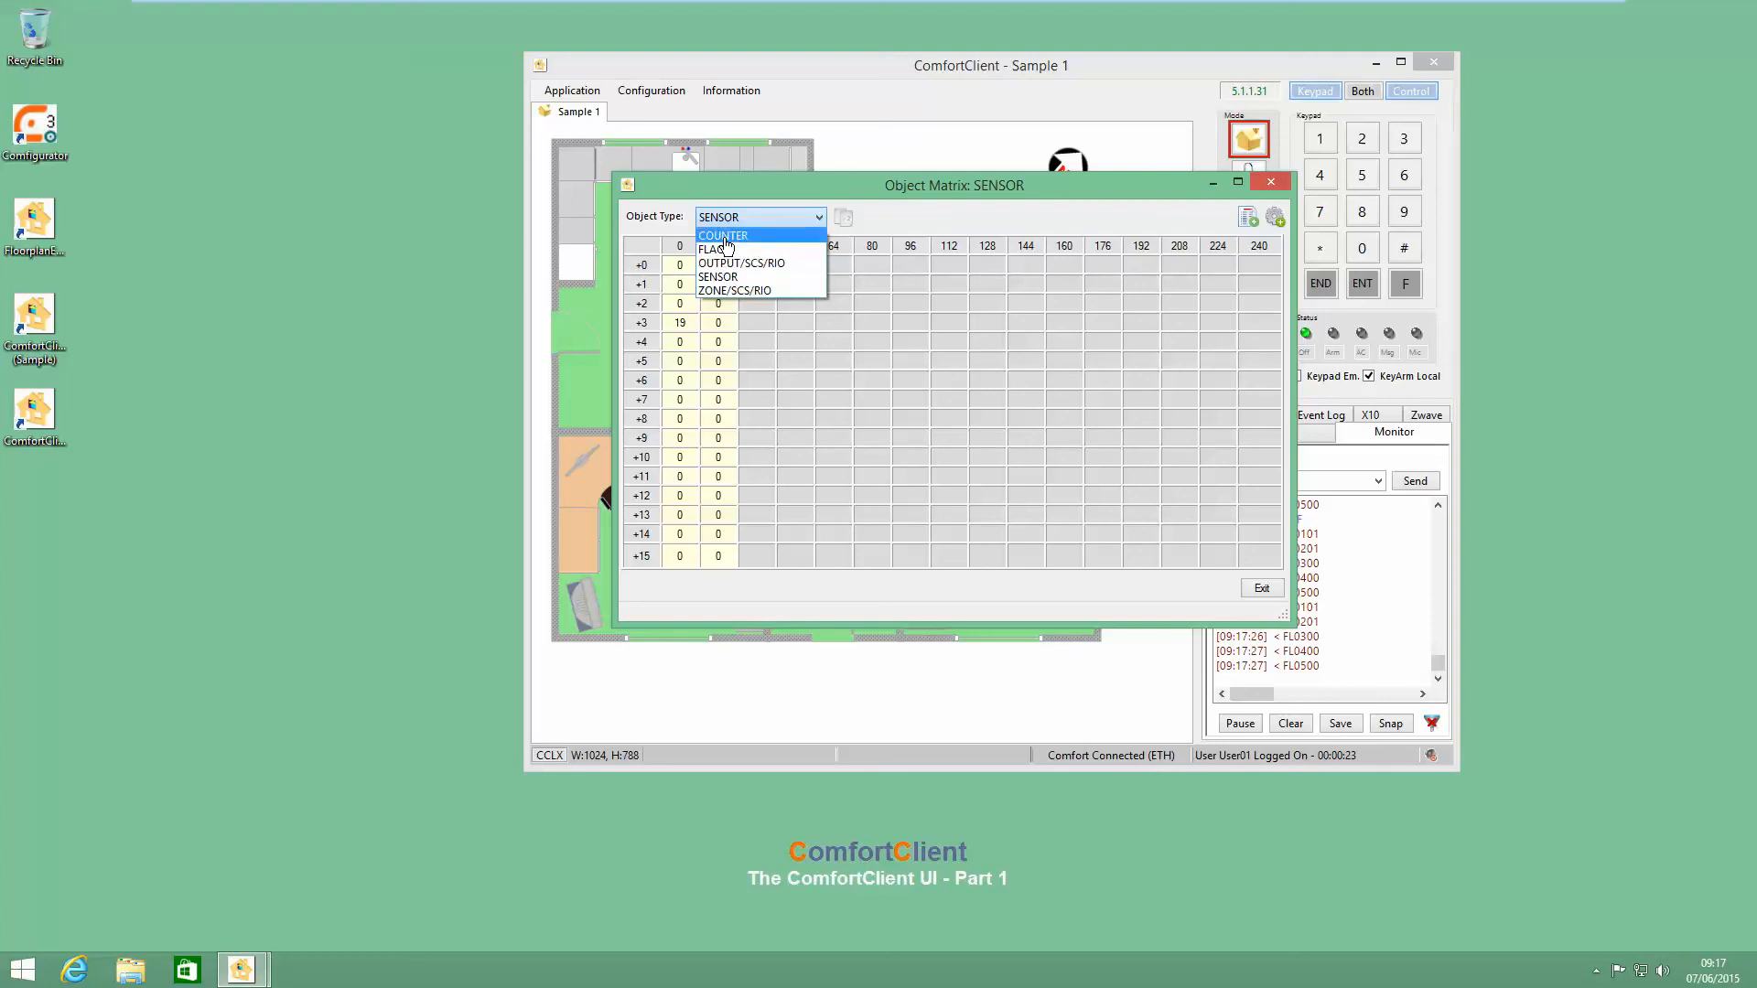
pyautogui.click(956, 207)
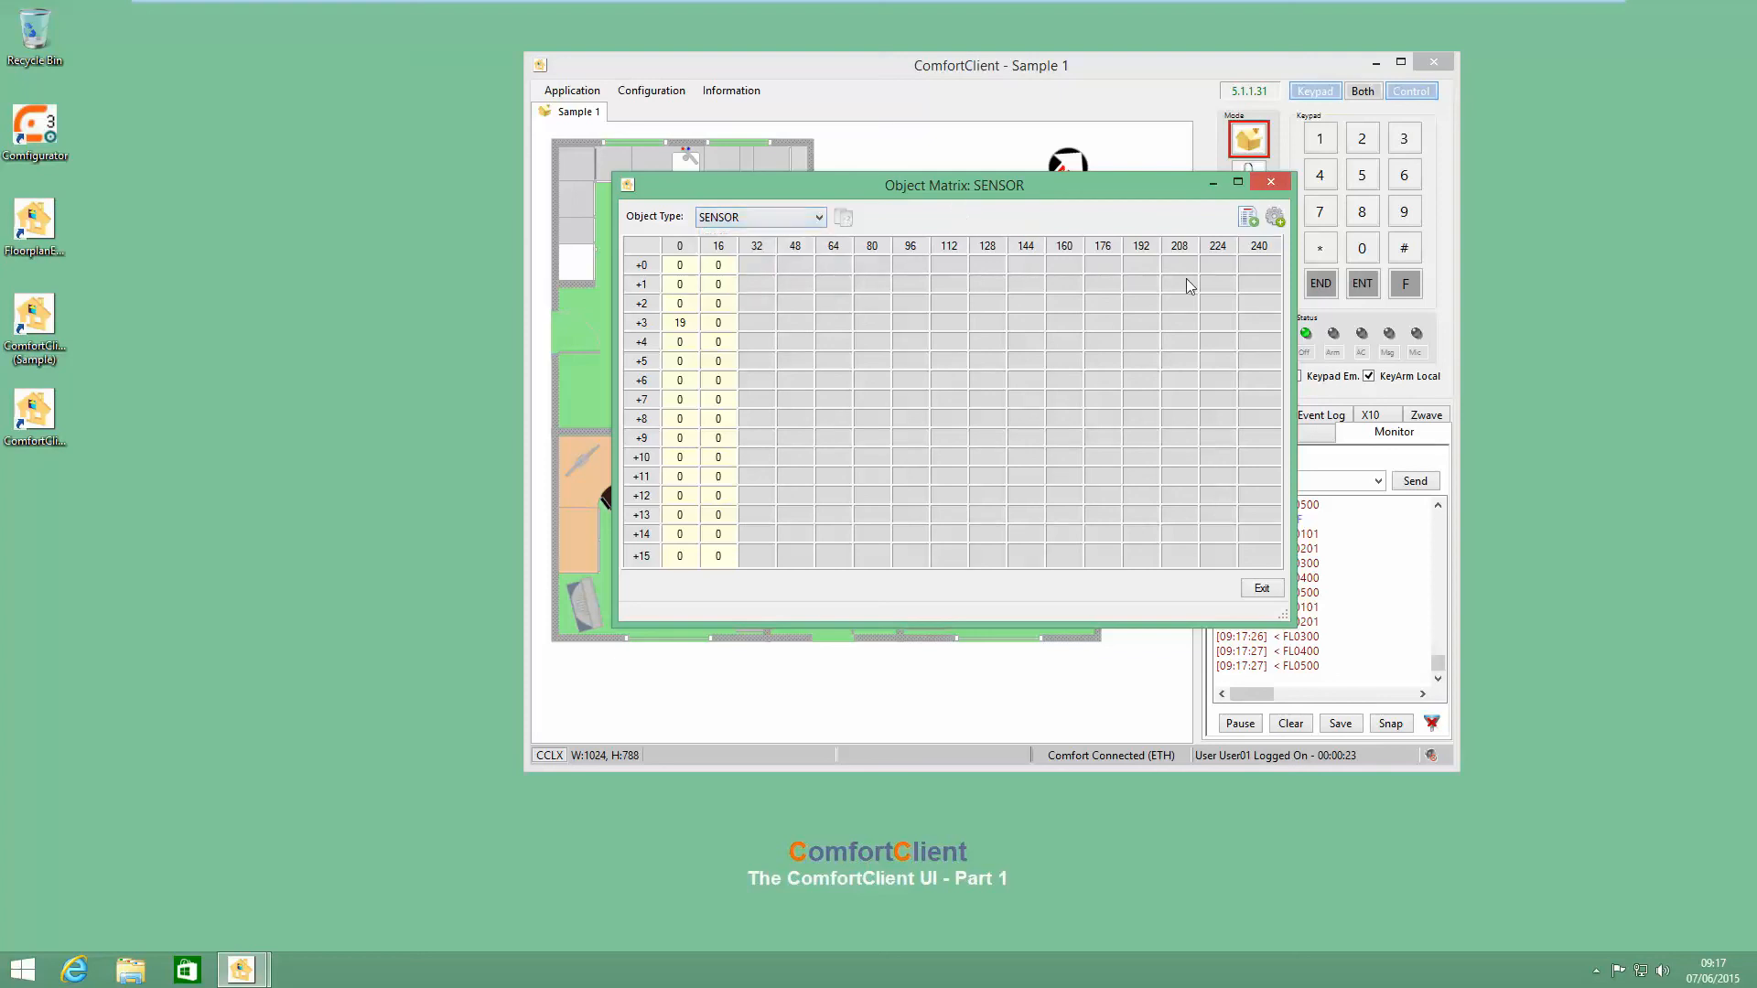
pyautogui.click(1249, 222)
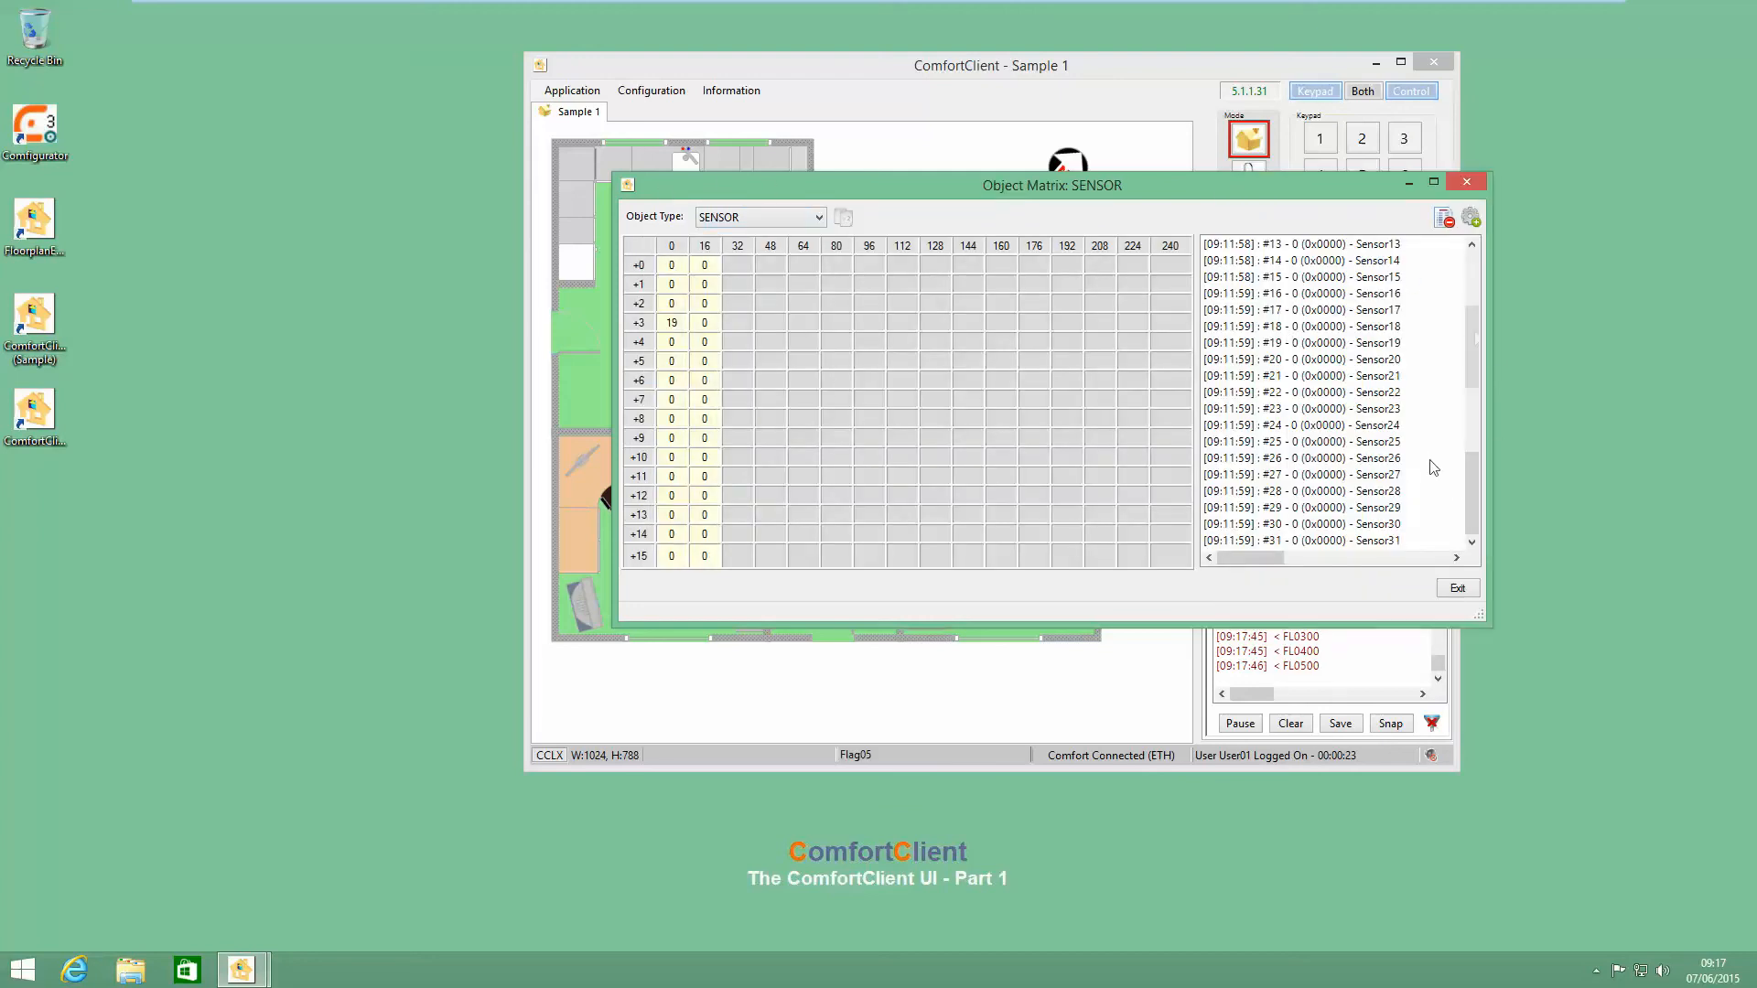
# Check the rest of the SENSOR value log, and switch the Object Matrix to ZONE/SCS/RIO to watch its logged changes
pyautogui.moveTo(1472, 494)
pyautogui.mouseDown()
pyautogui.moveTo(1479, 260)
pyautogui.moveTo(1480, 524)
pyautogui.mouseUp()
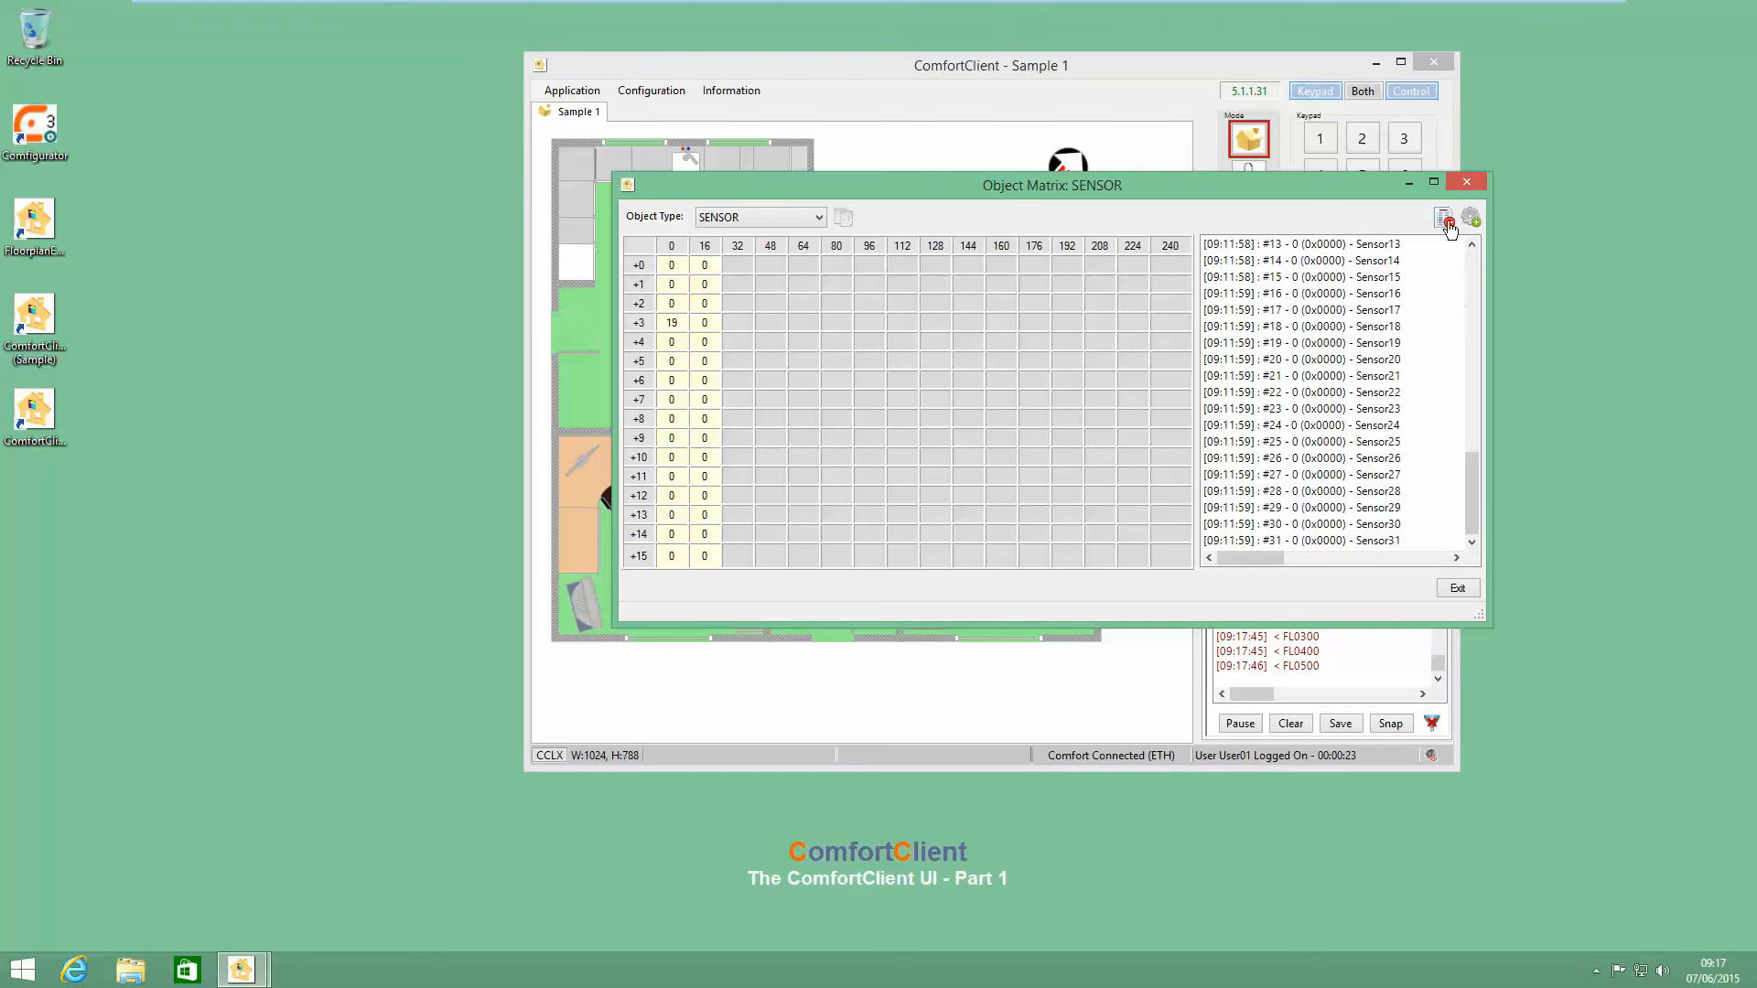
pyautogui.click(795, 220)
pyautogui.click(720, 286)
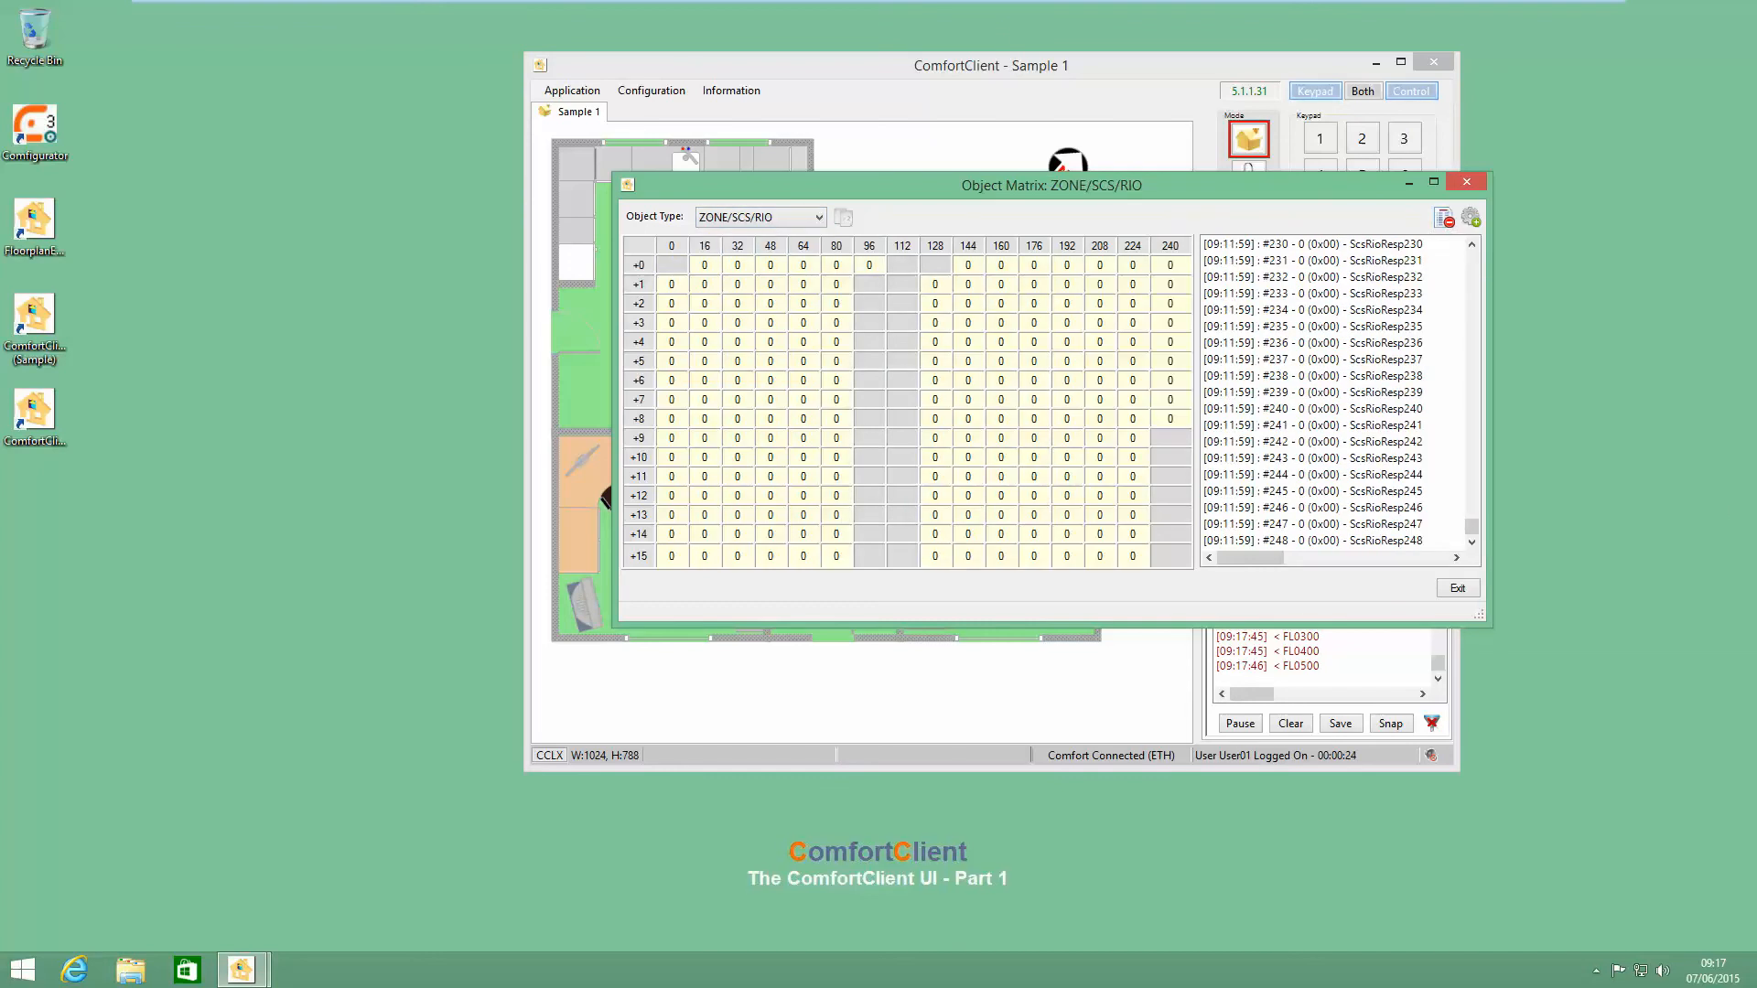
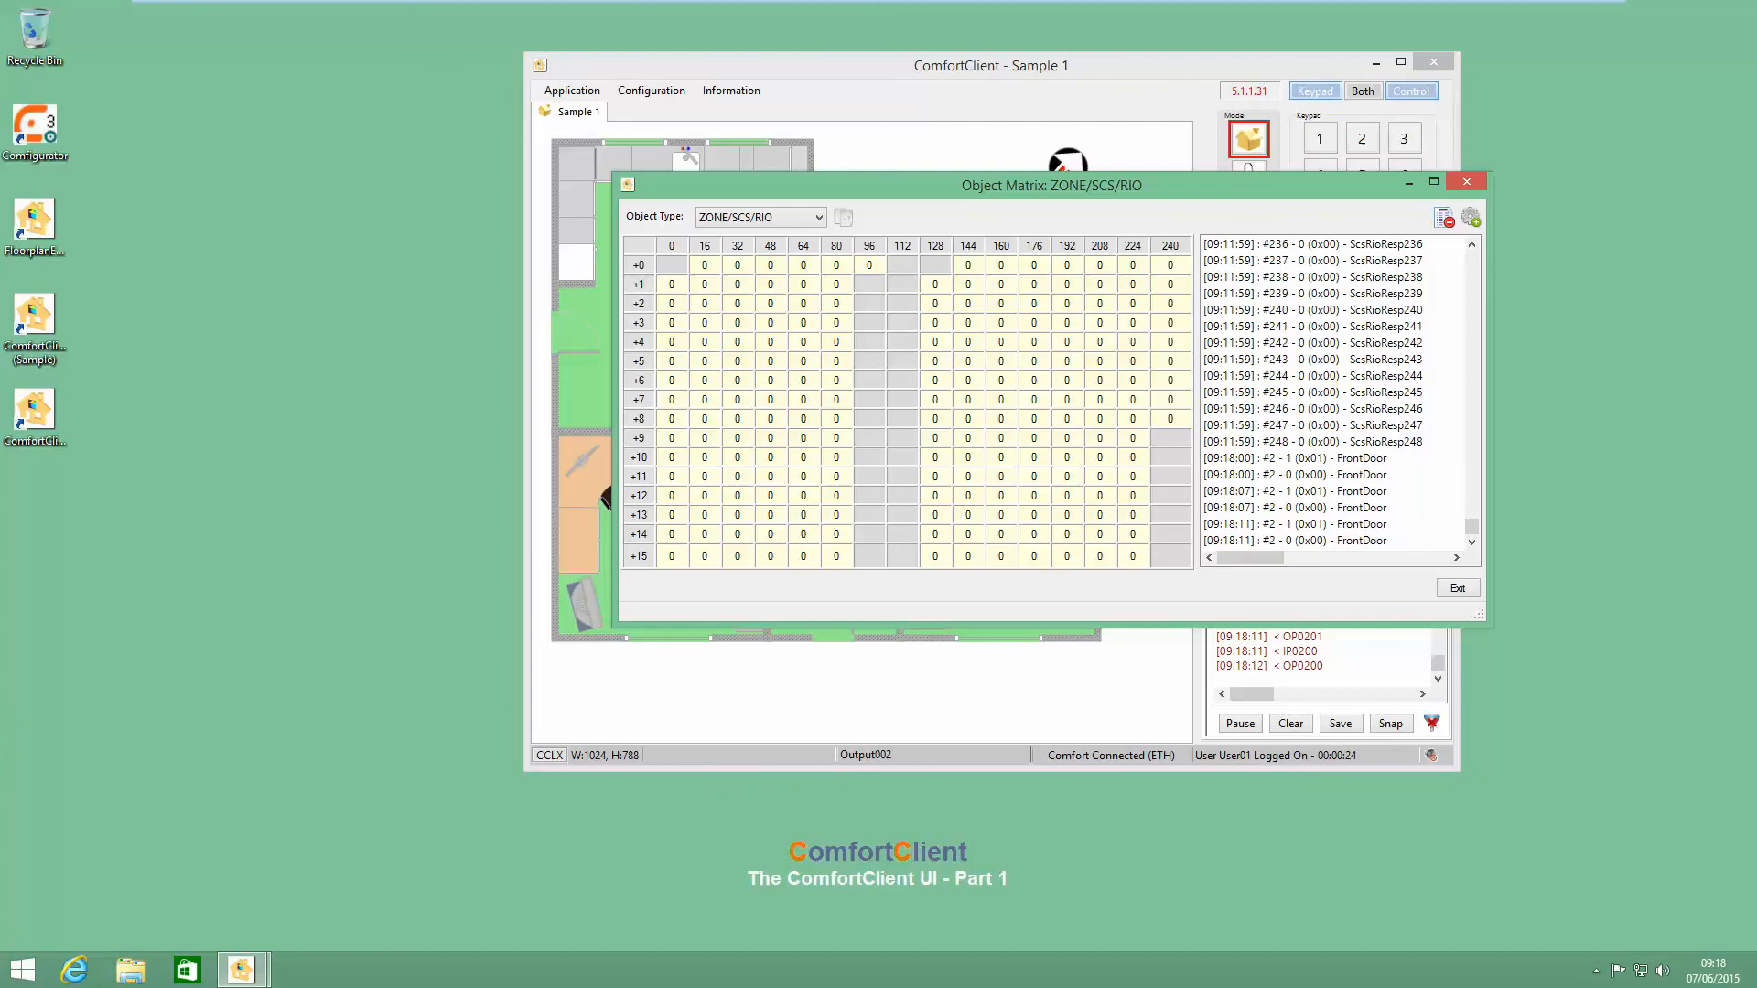
# Hide the value log and show the display options of the ZONE/SCS/RIO matrix
pyautogui.click(1445, 218)
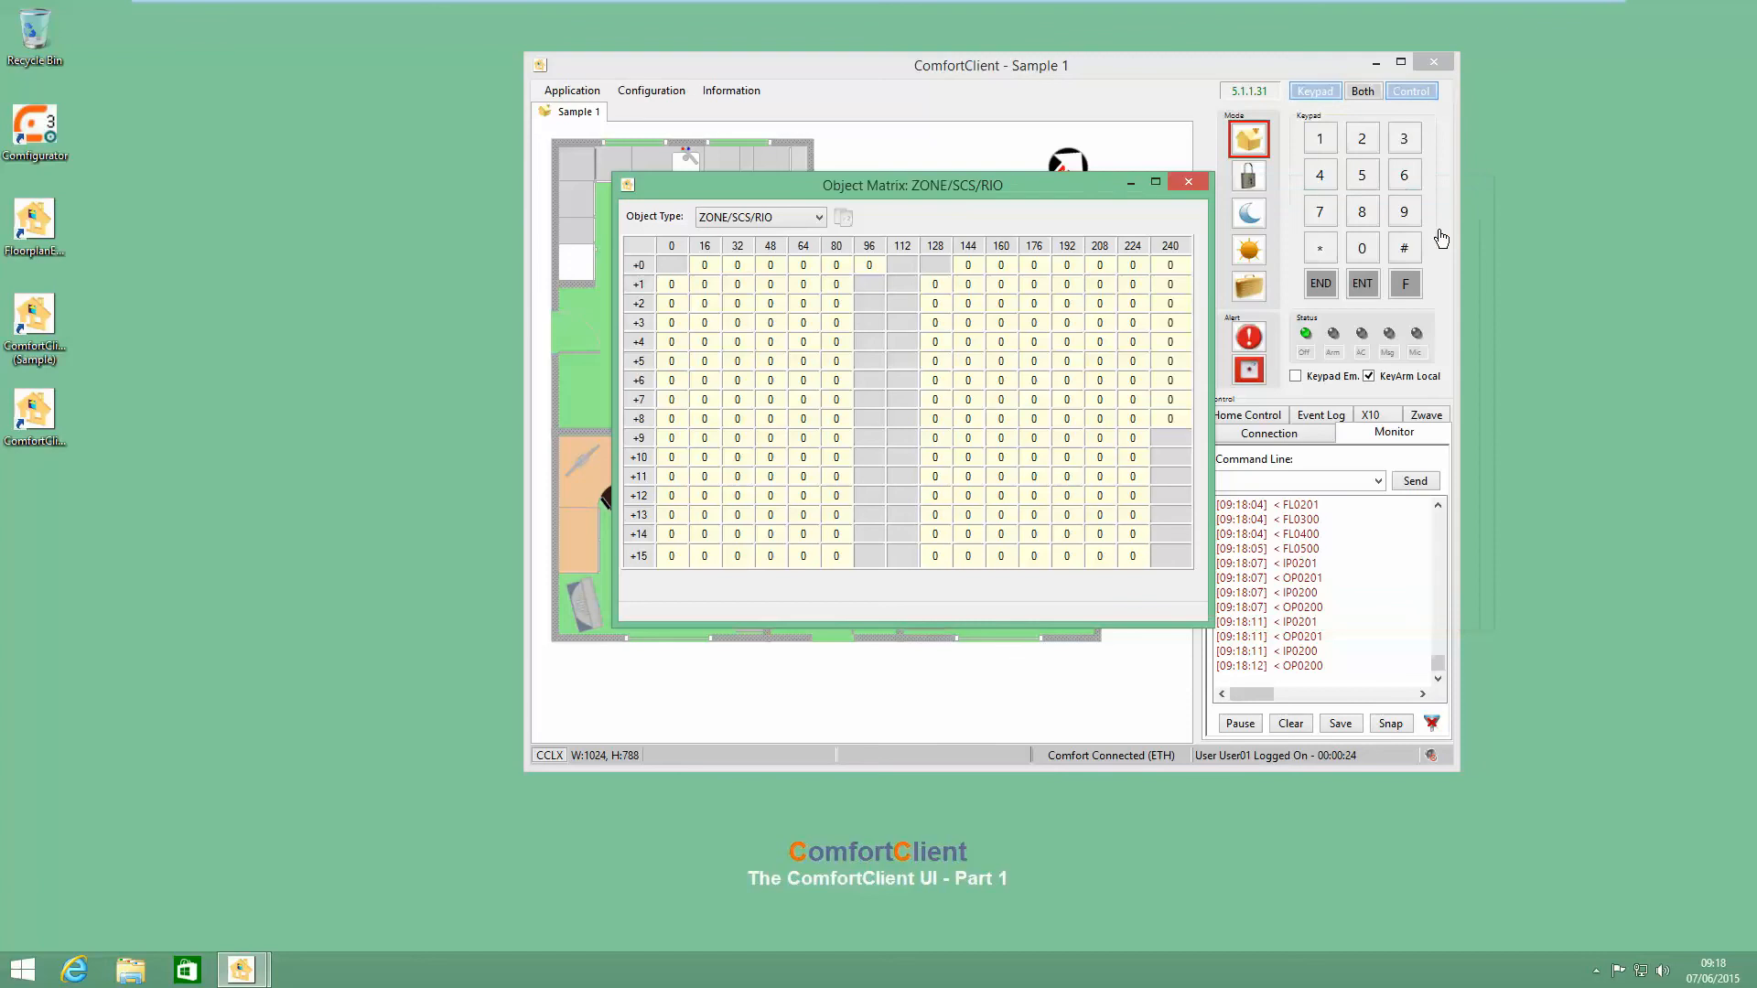
pyautogui.click(1193, 217)
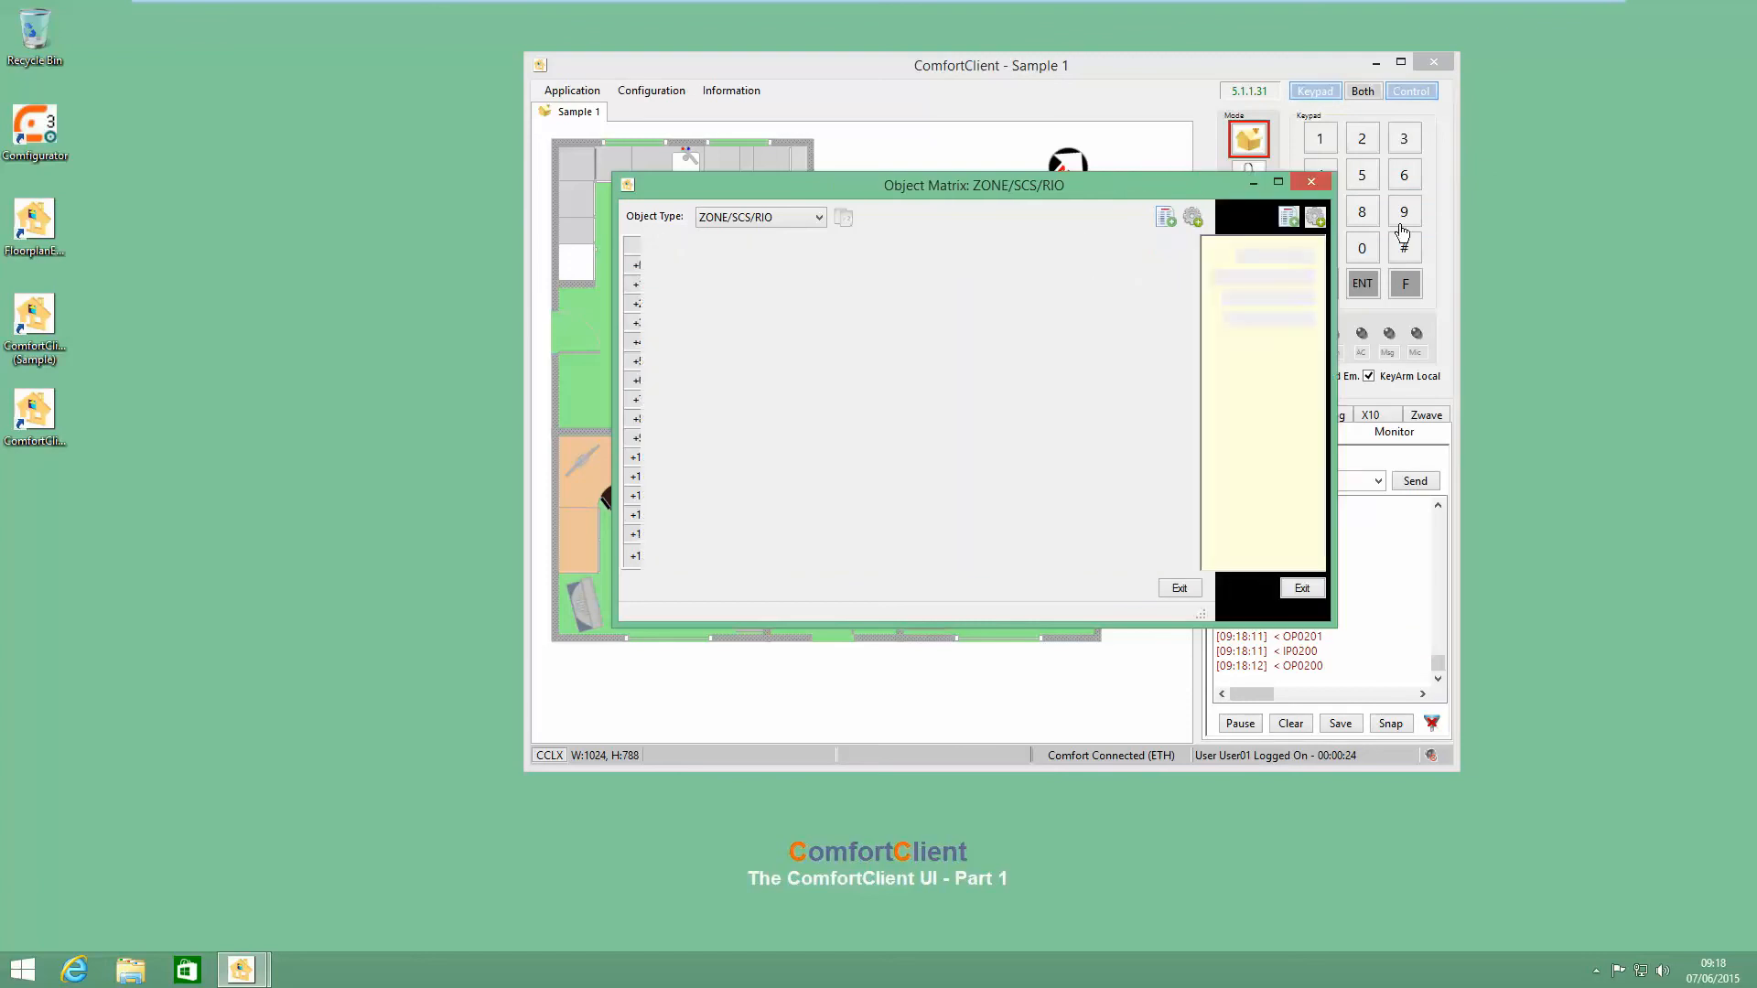
pyautogui.click(1367, 287)
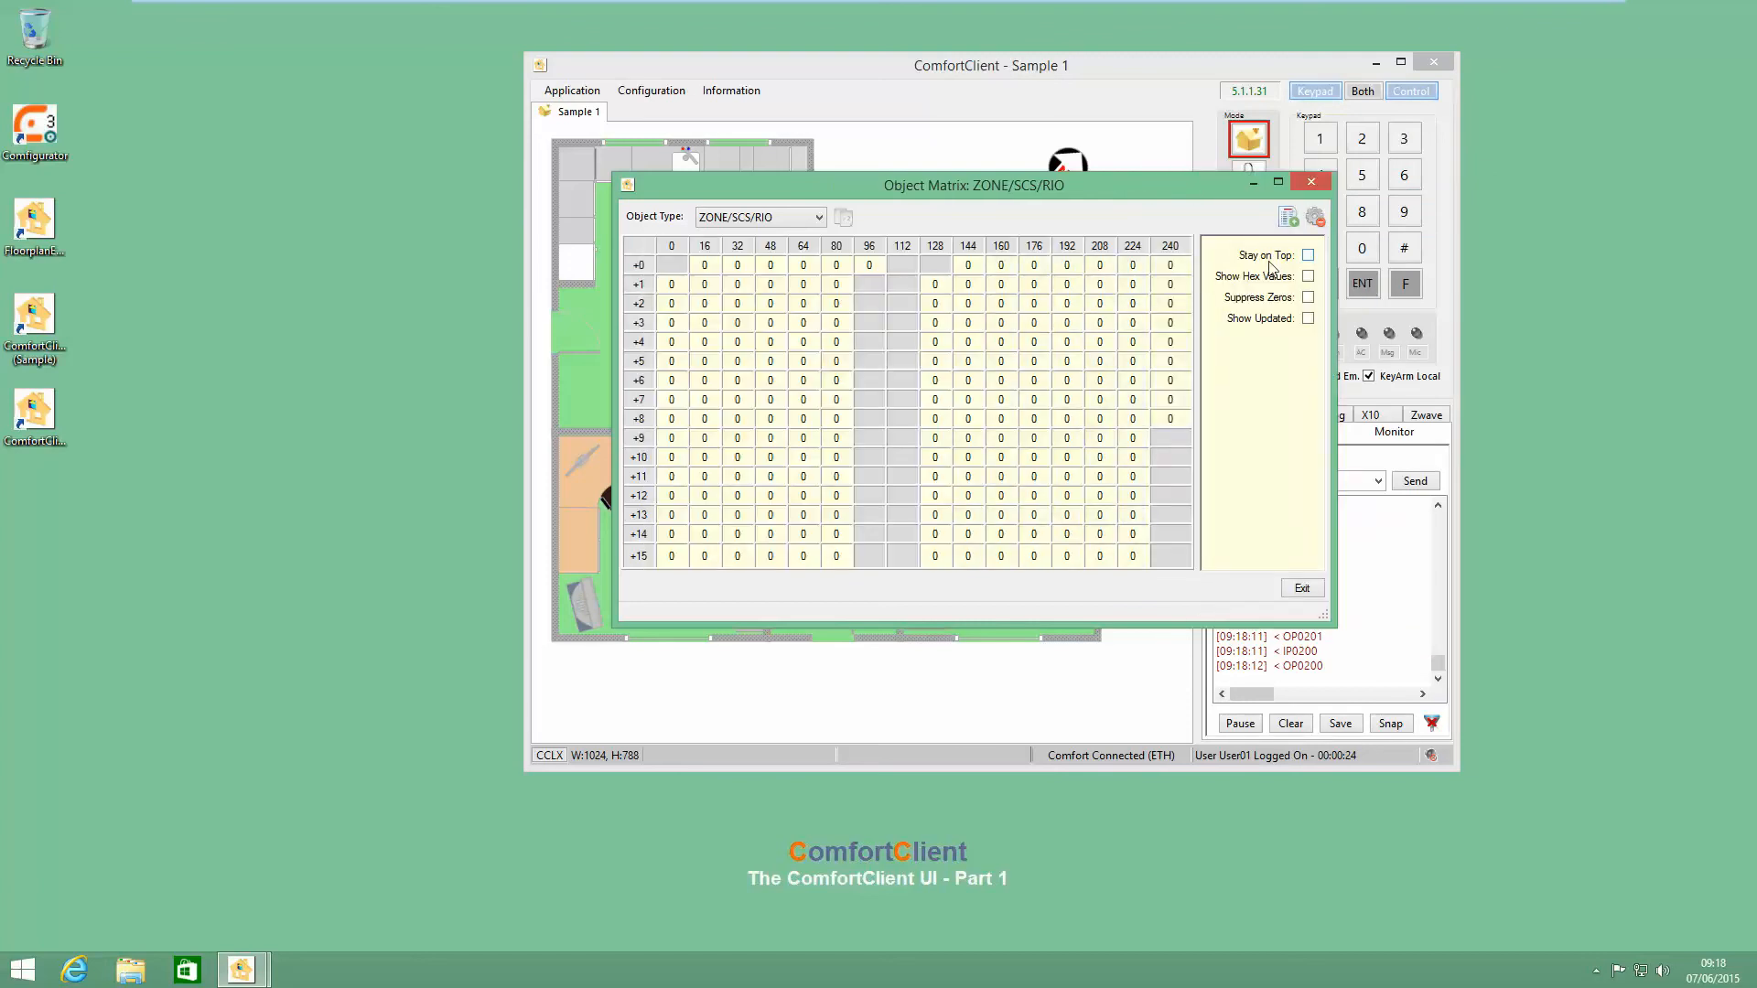
# Try the Stay on Top option against the main window and the Show Hex Values option, and switch both off again
pyautogui.moveTo(1202, 186); pyautogui.dragTo(789, 159)
pyautogui.click(872, 78)
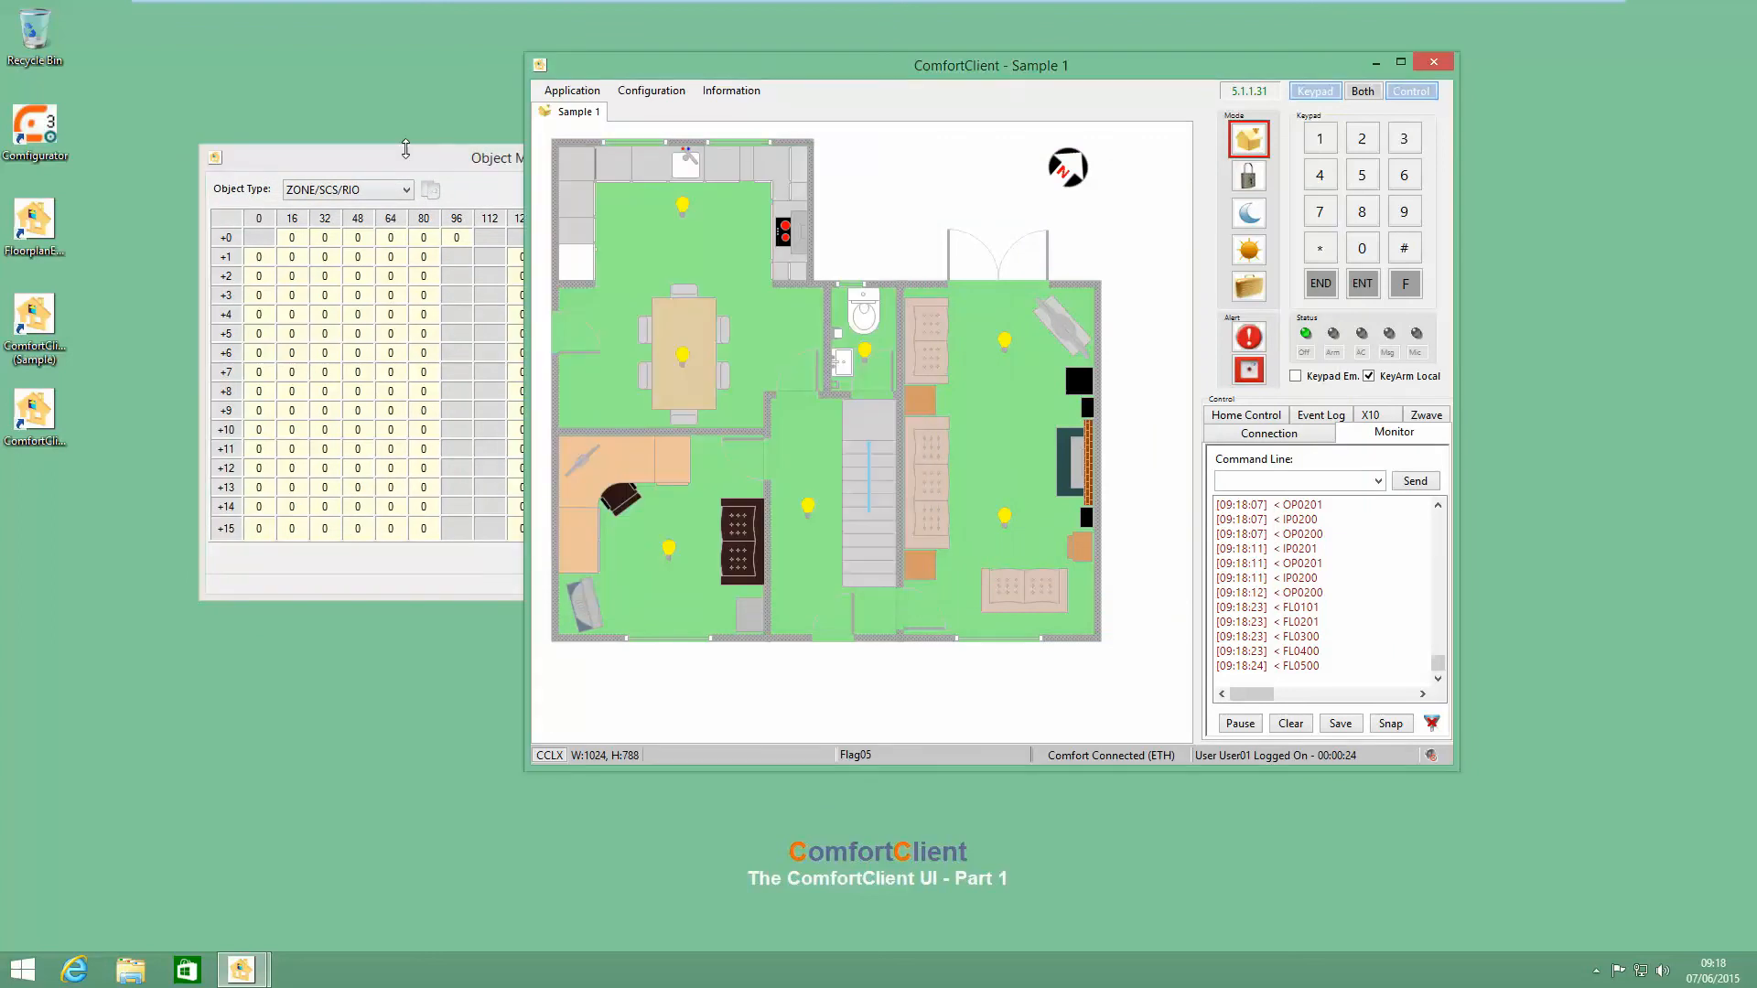
pyautogui.click(408, 157)
pyautogui.click(894, 227)
pyautogui.click(970, 73)
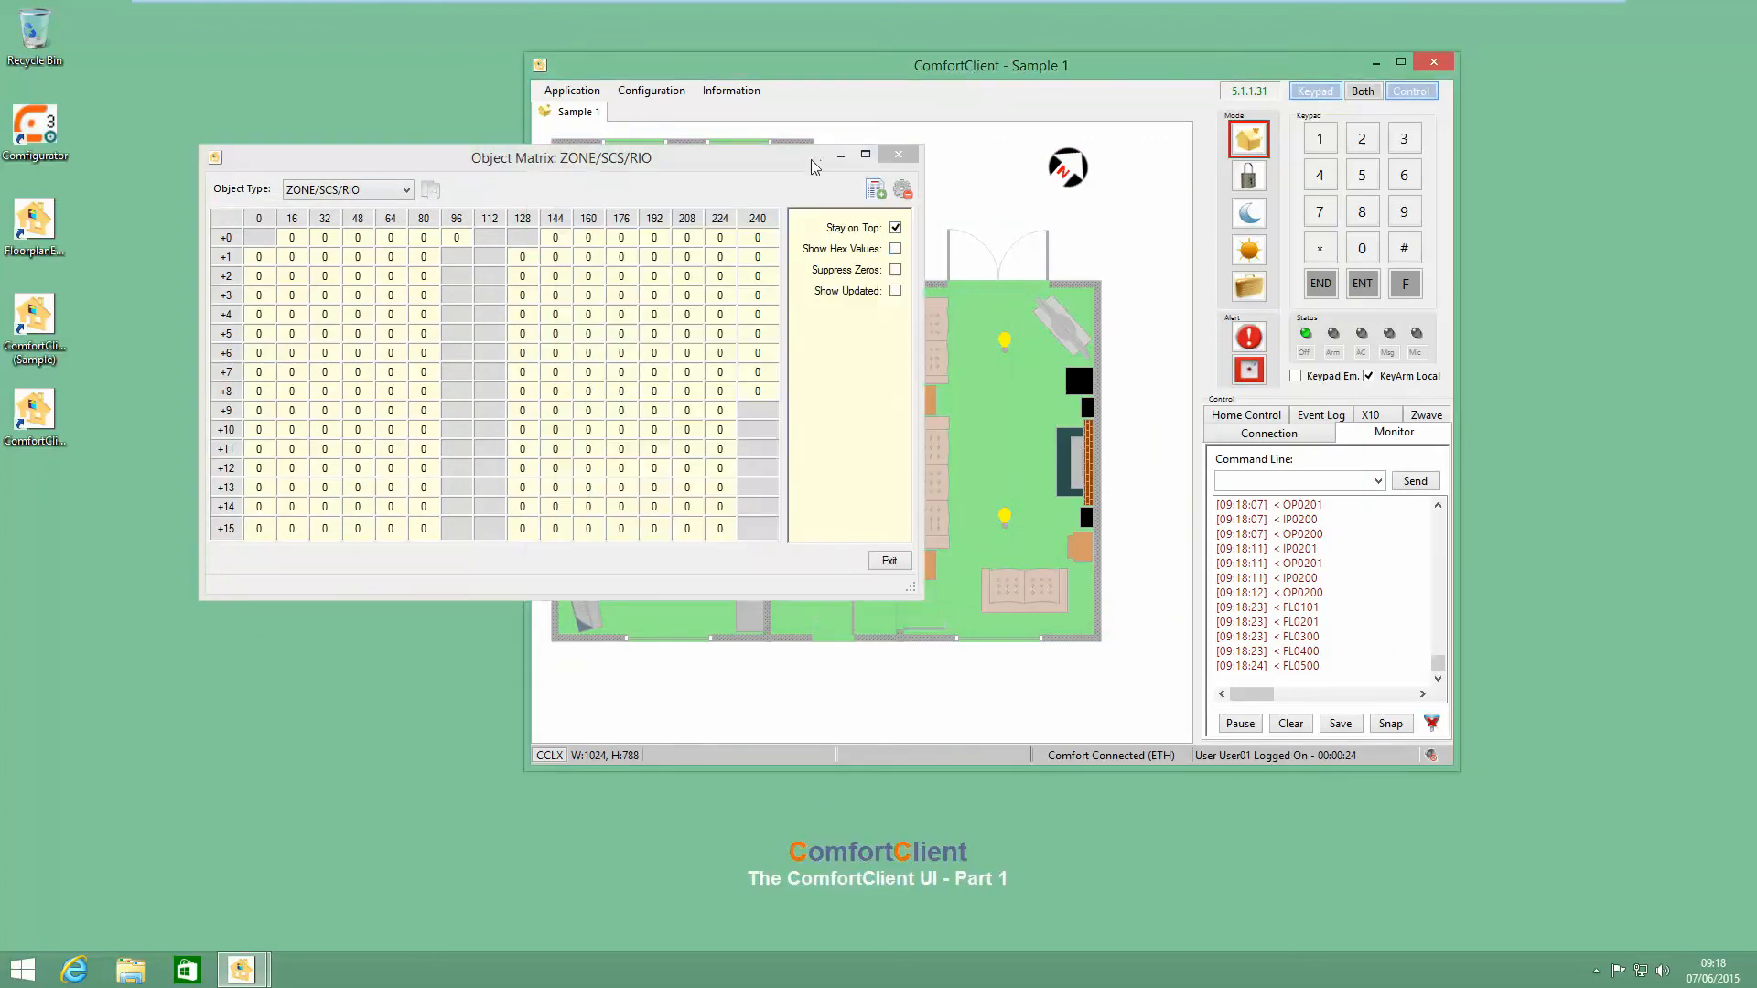
pyautogui.moveTo(812, 165); pyautogui.dragTo(1048, 214)
pyautogui.click(1131, 278)
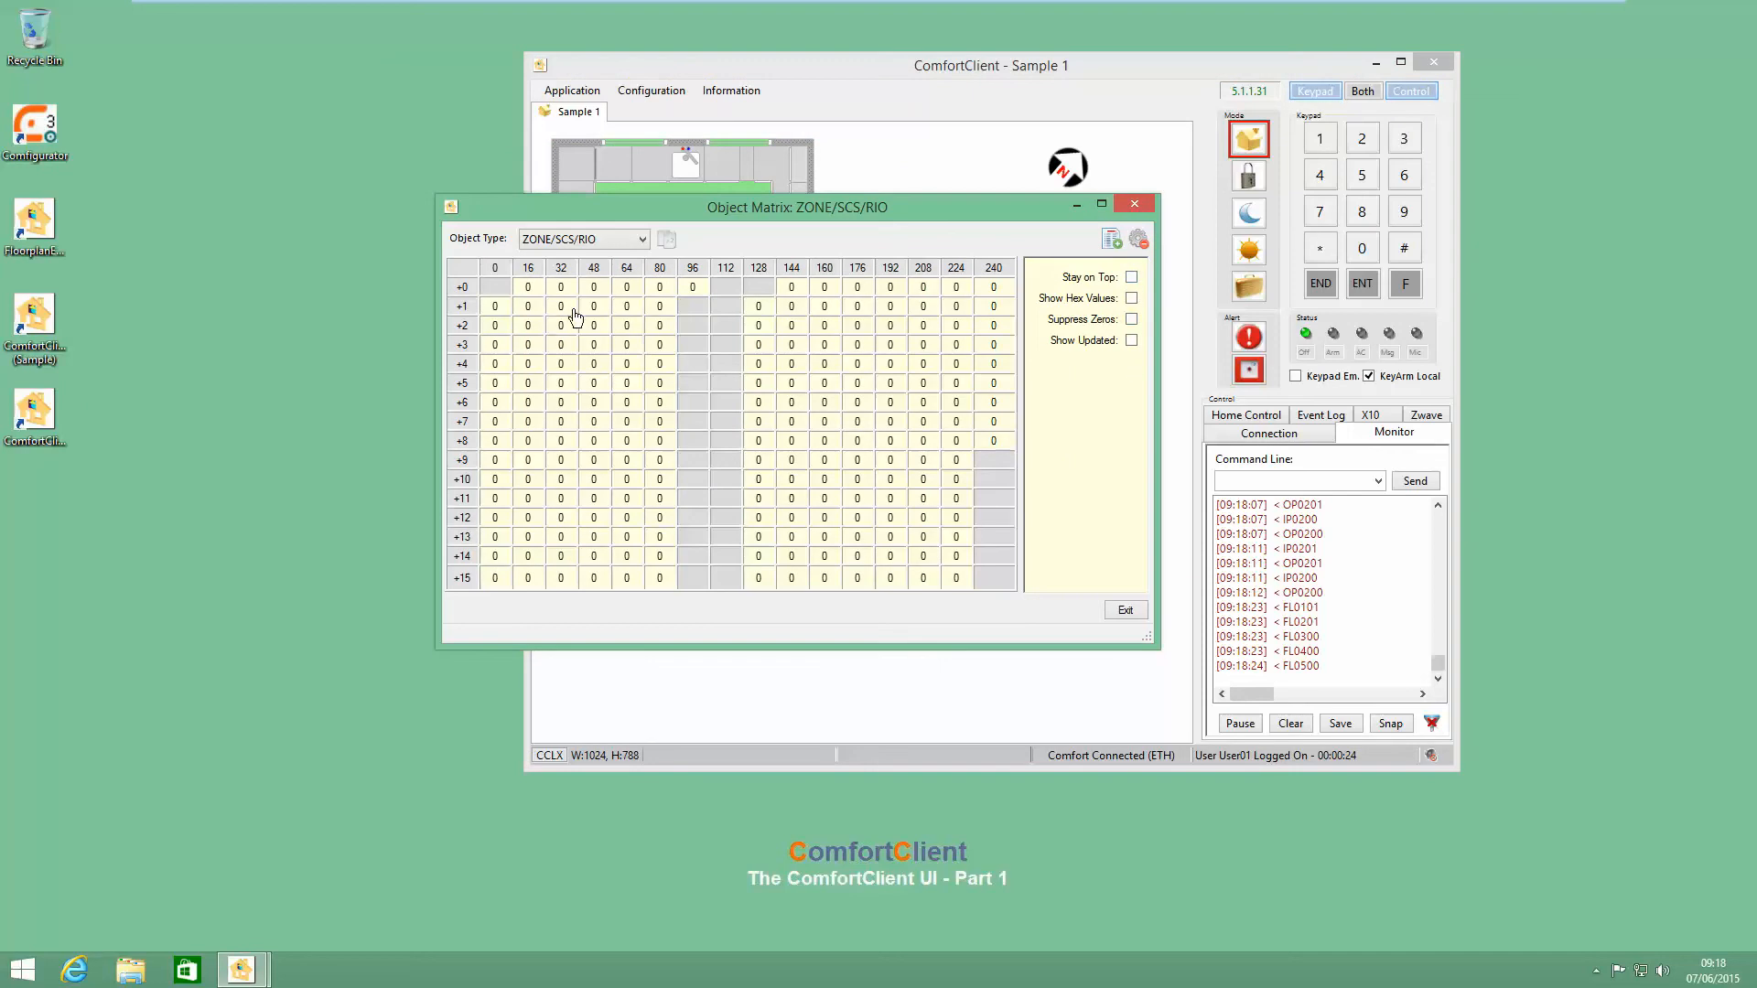
pyautogui.click(1132, 299)
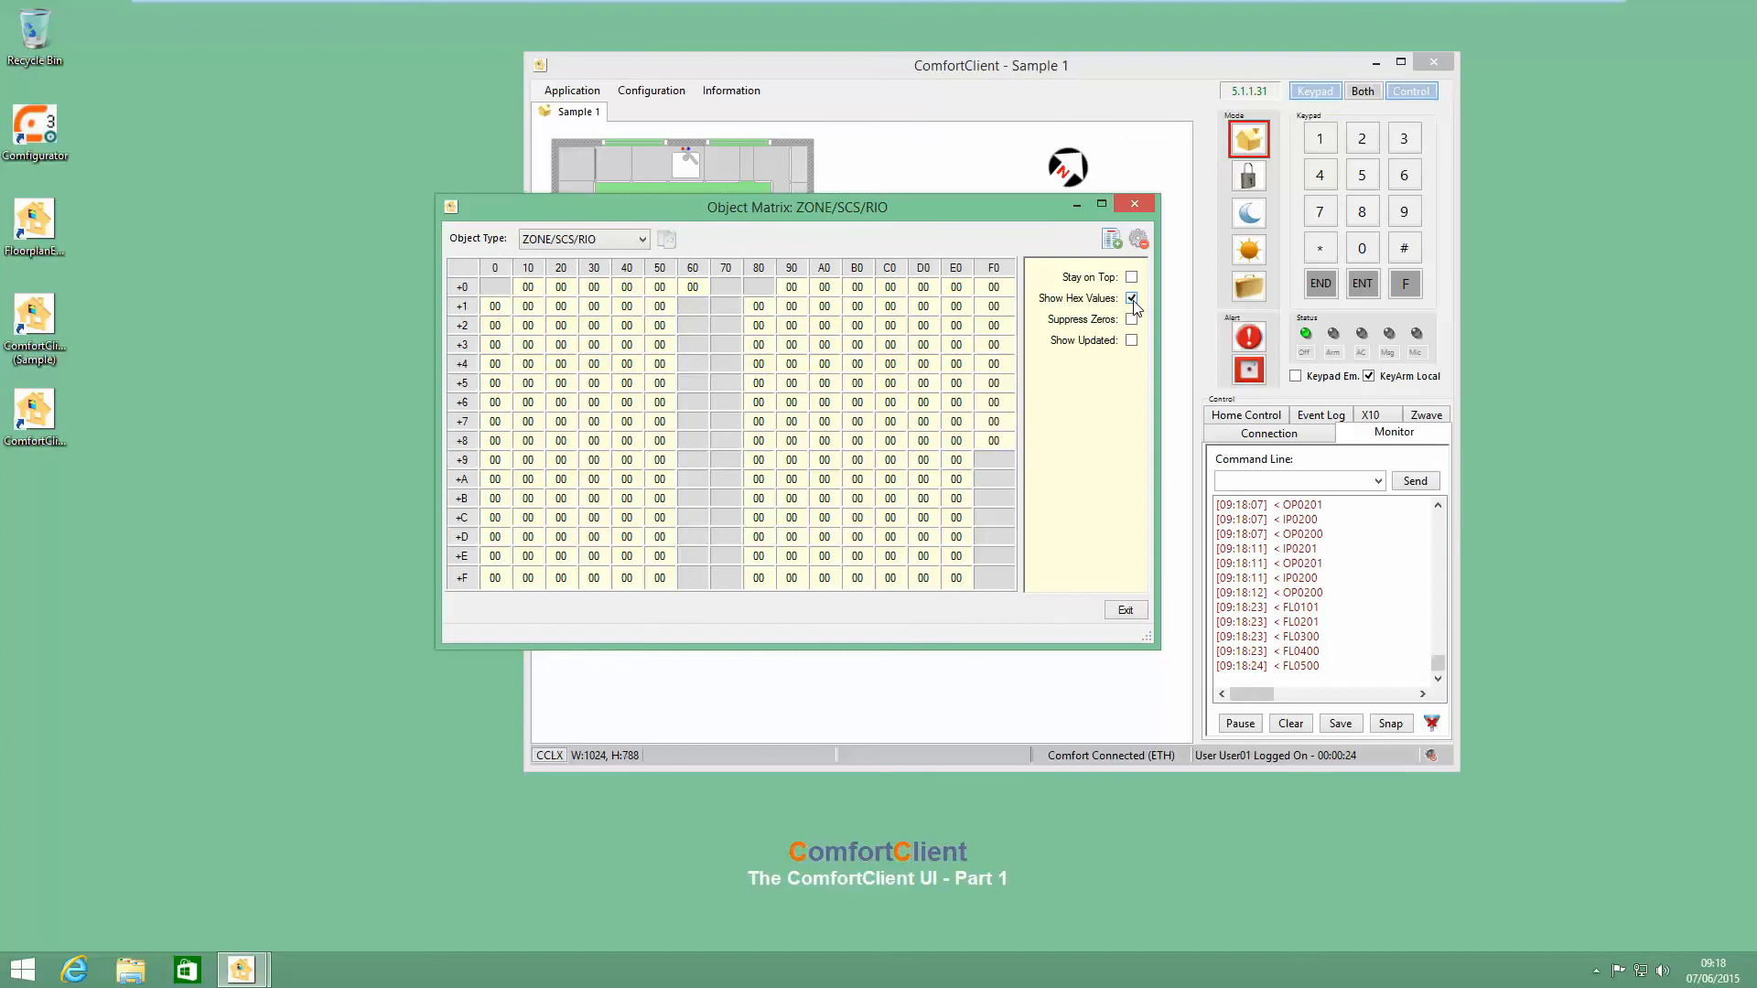
pyautogui.click(1133, 302)
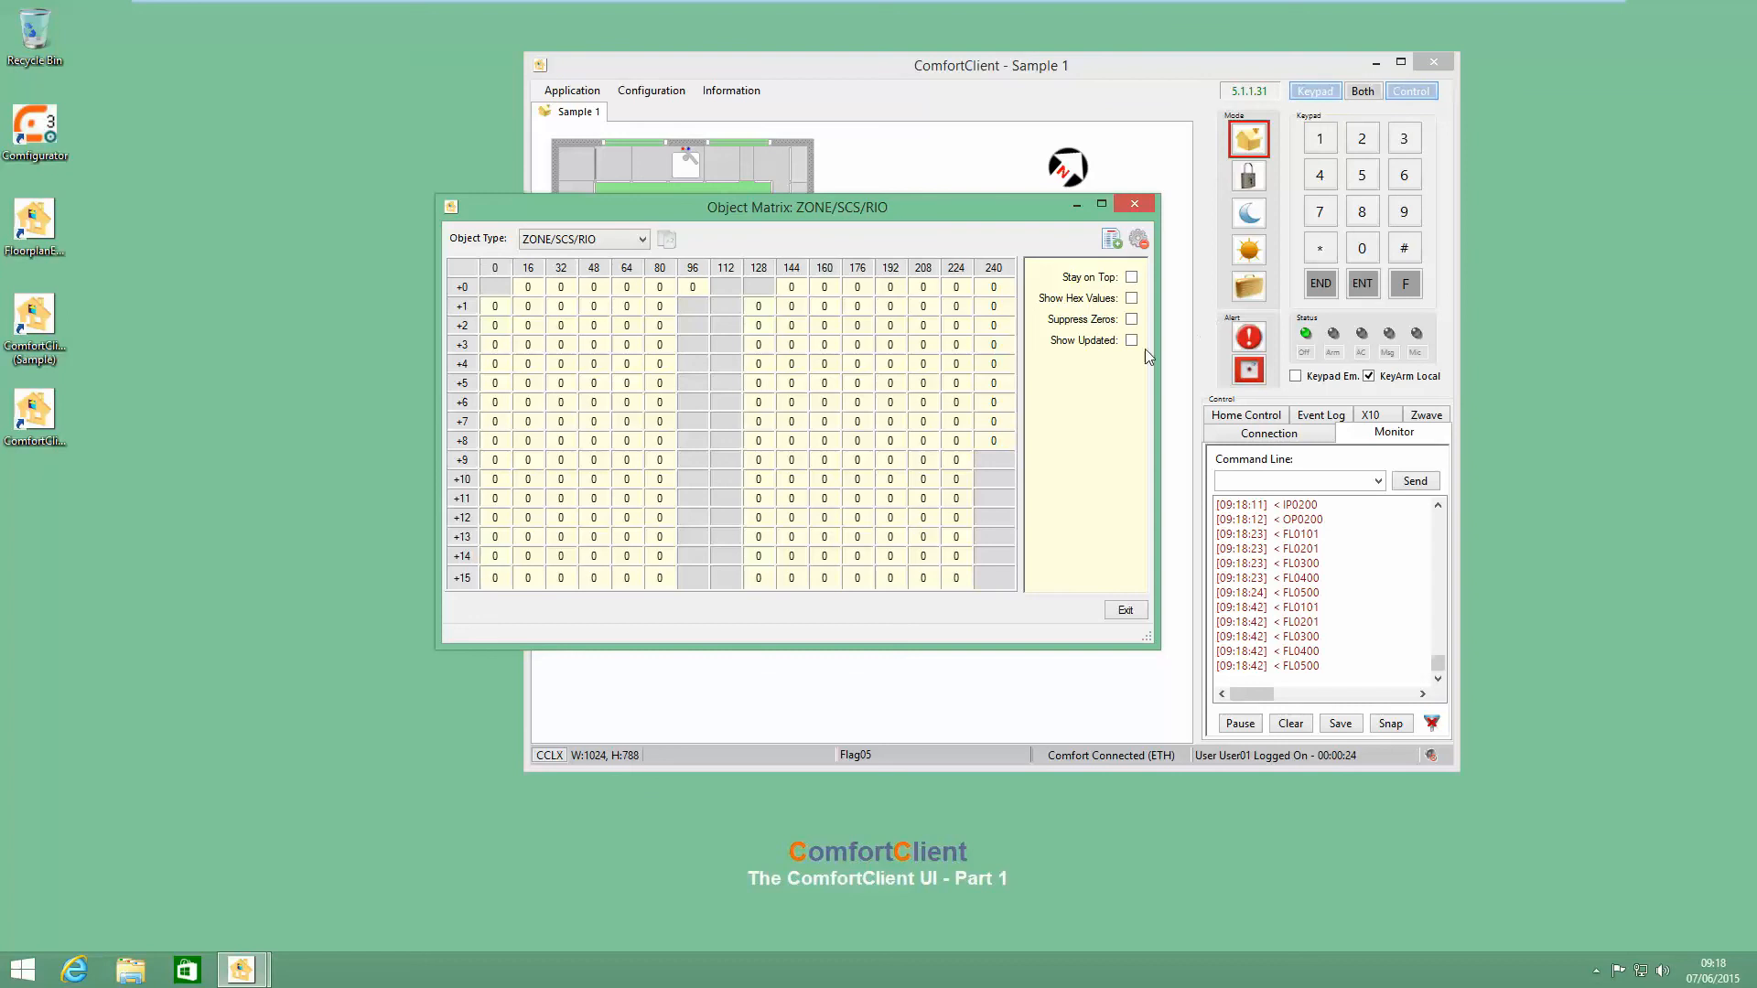
# Enable Suppress Zeros and Show Updated for the matrix, and check the details of the updated FrontDoor zone
pyautogui.click(1131, 318)
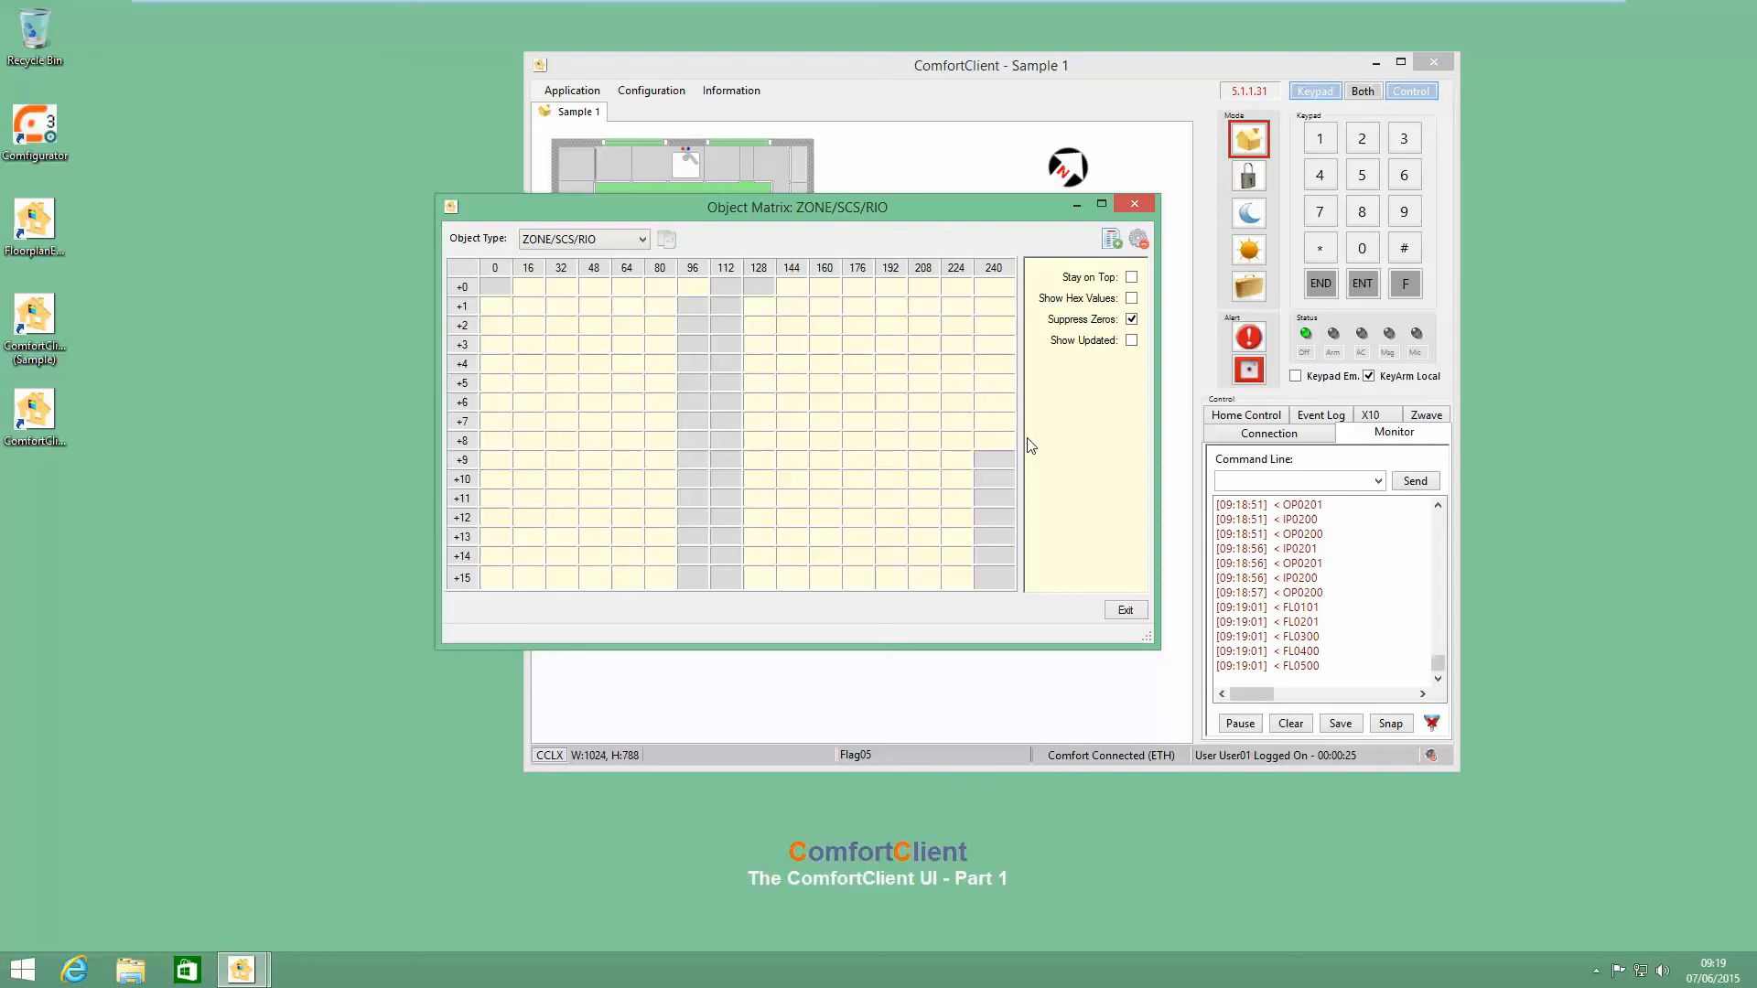
pyautogui.click(1132, 342)
pyautogui.moveTo(503, 333)
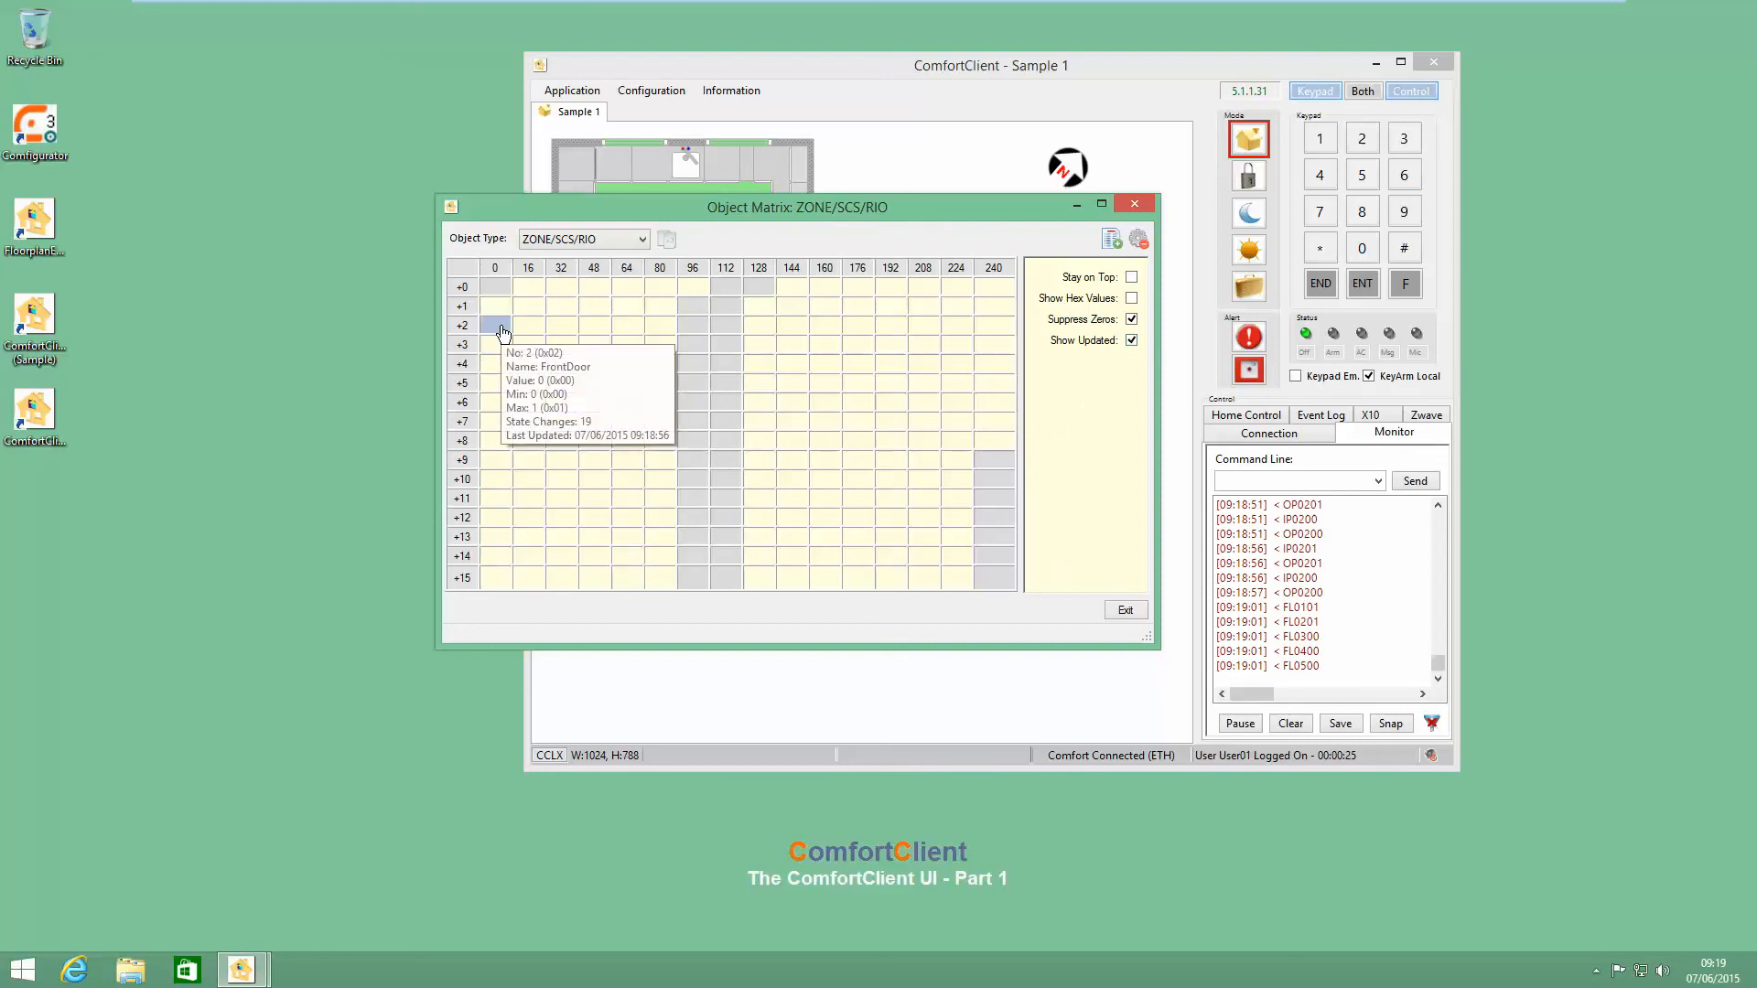
pyautogui.moveTo(526, 210); pyautogui.dragTo(601, 199)
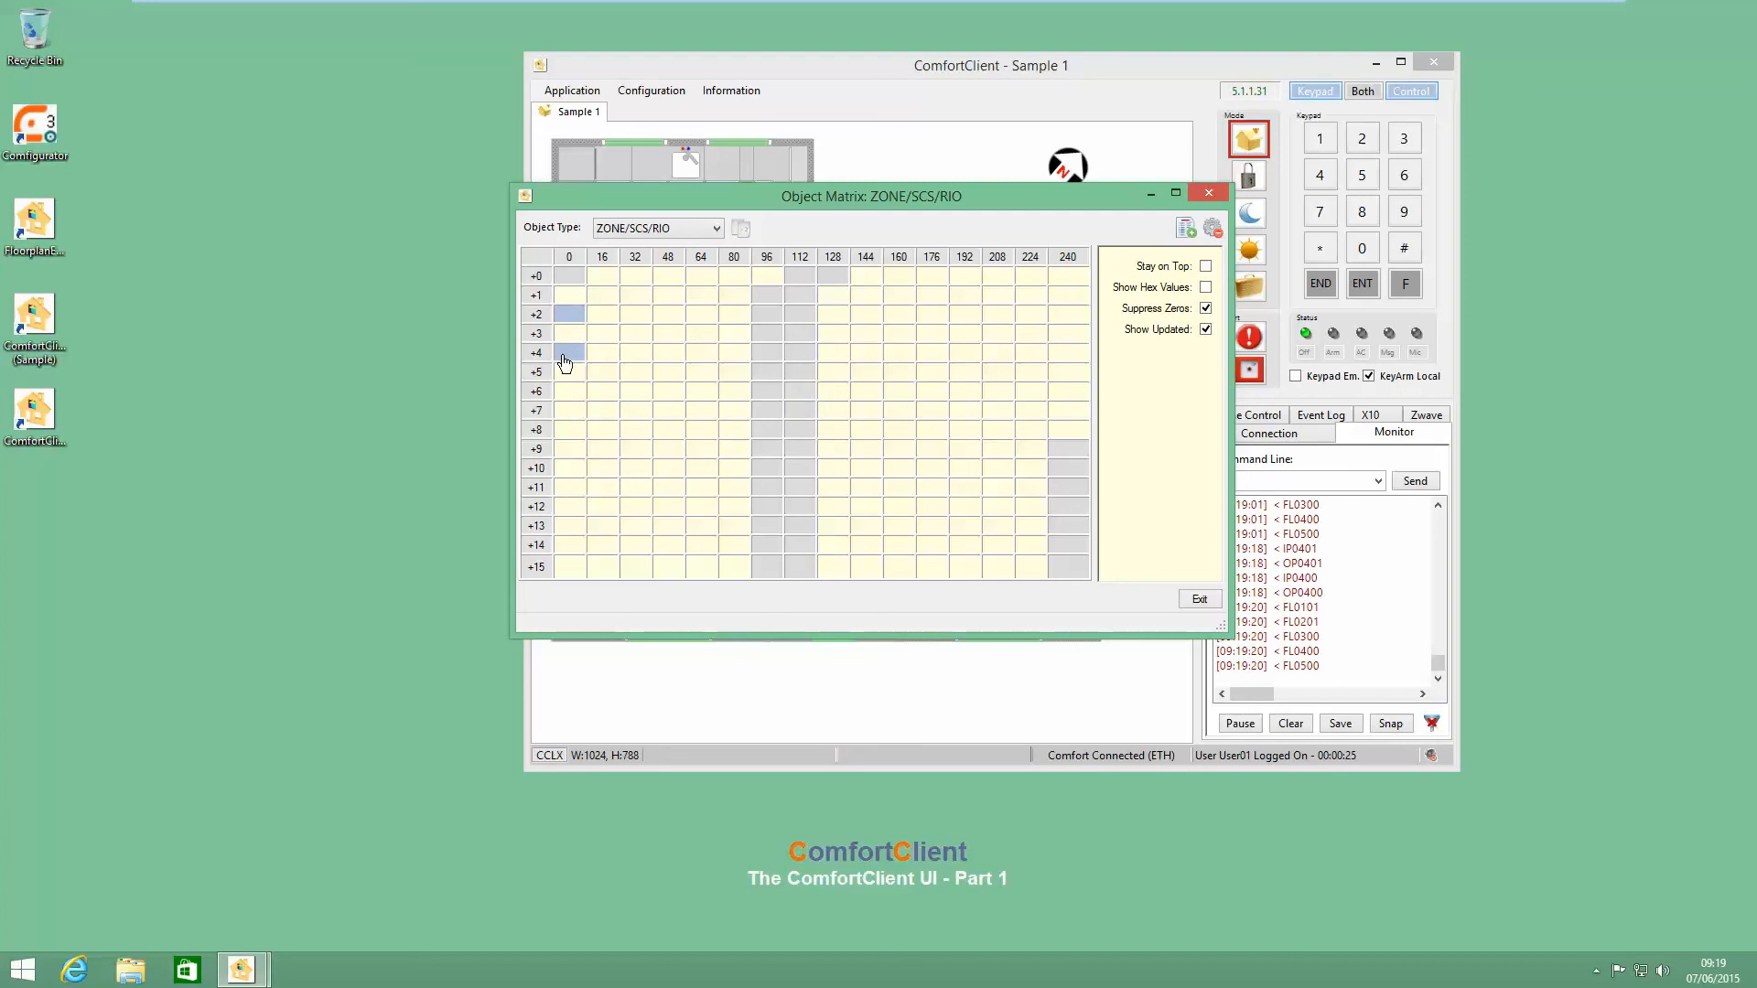
pyautogui.moveTo(564, 361)
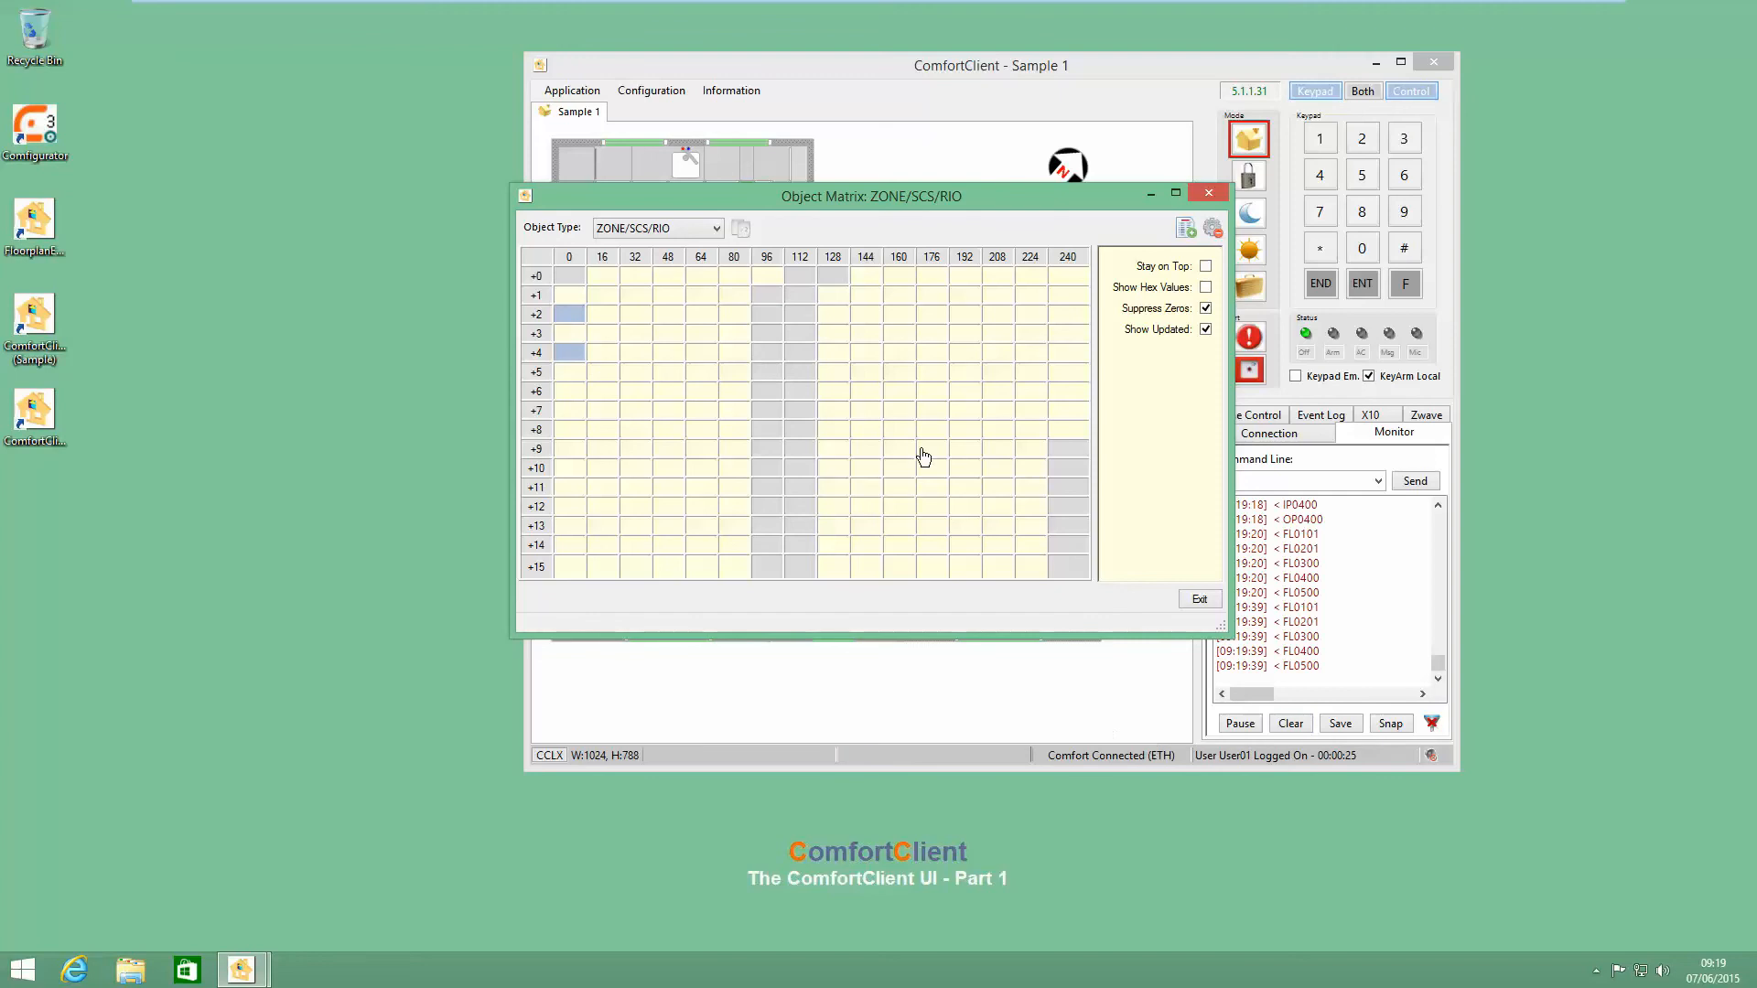
# Save the changed matrix options as the new default, recheck them and exit the Object Matrix
pyautogui.click(1214, 232)
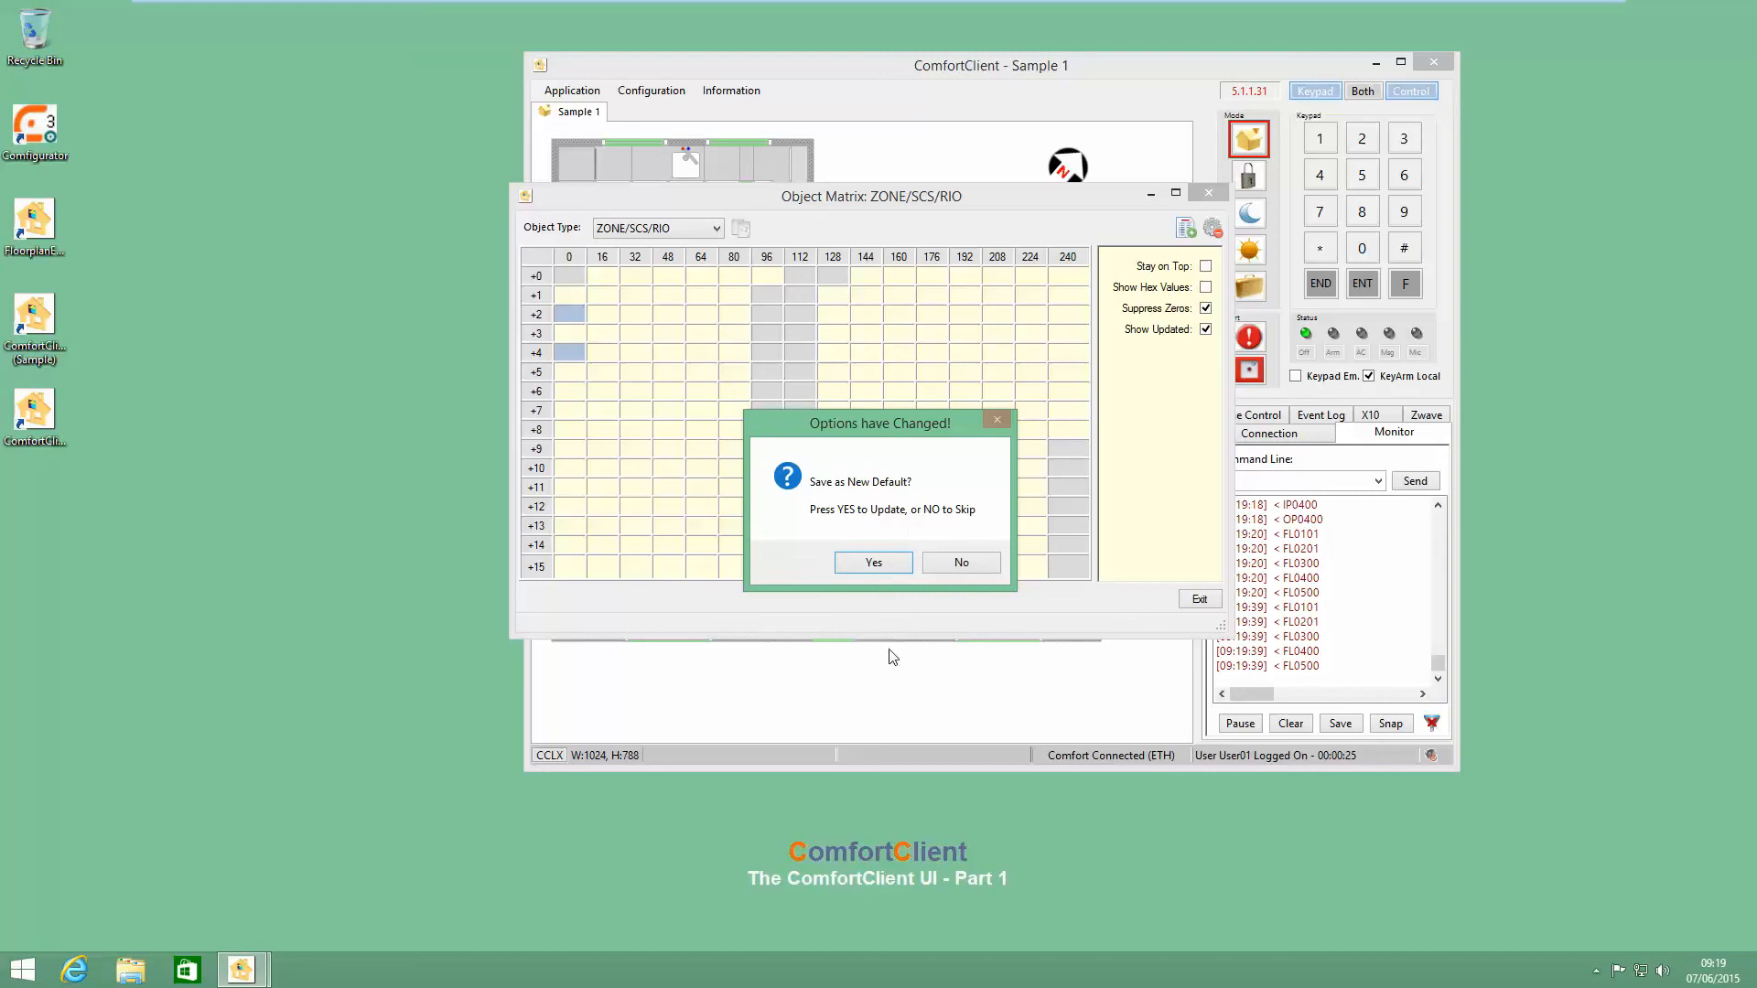
pyautogui.click(880, 565)
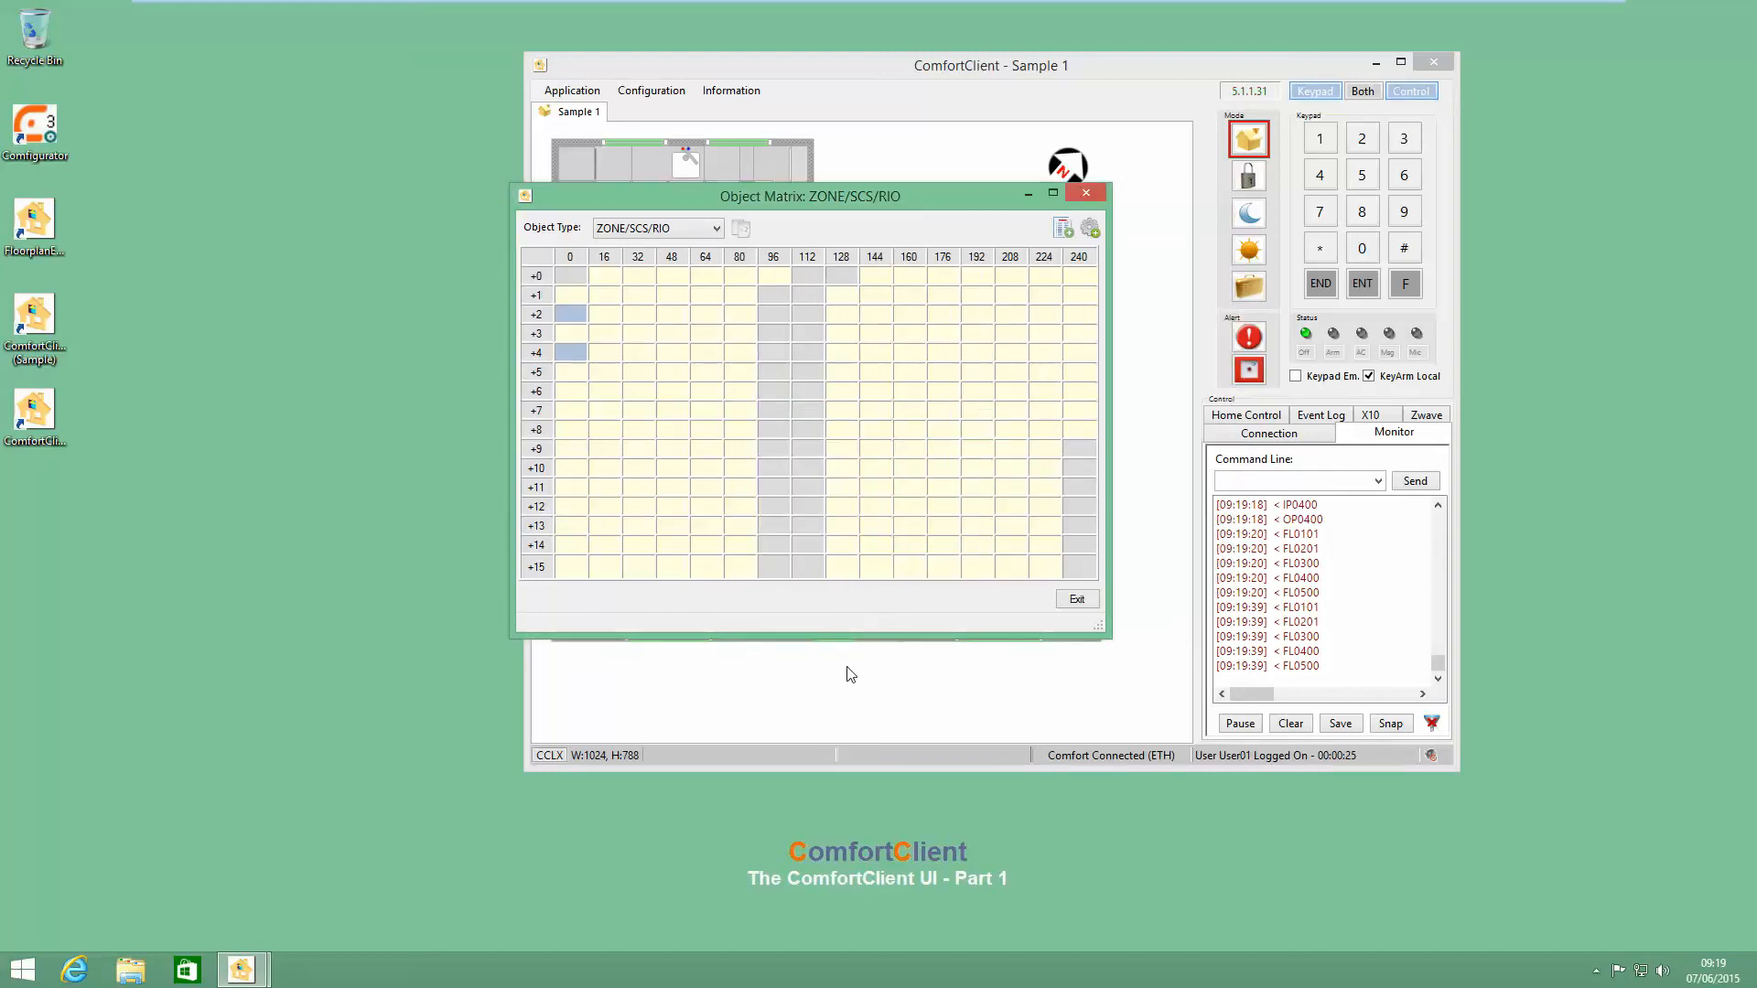
pyautogui.click(1090, 228)
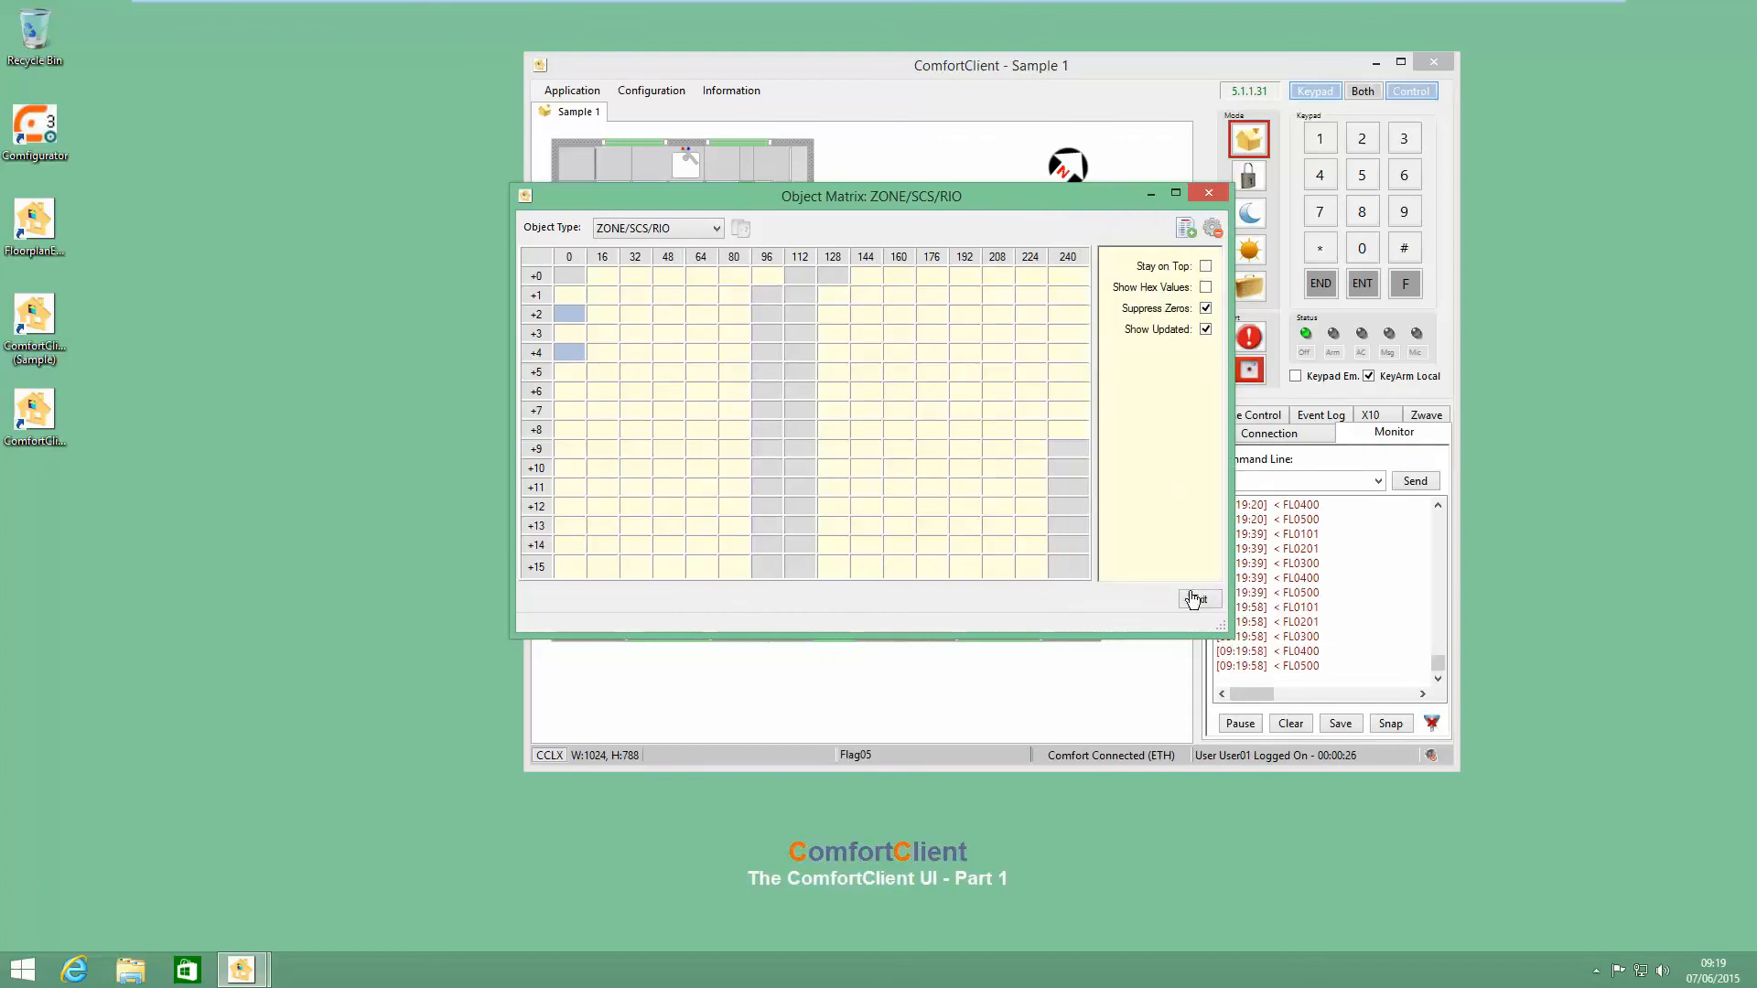
pyautogui.click(1194, 599)
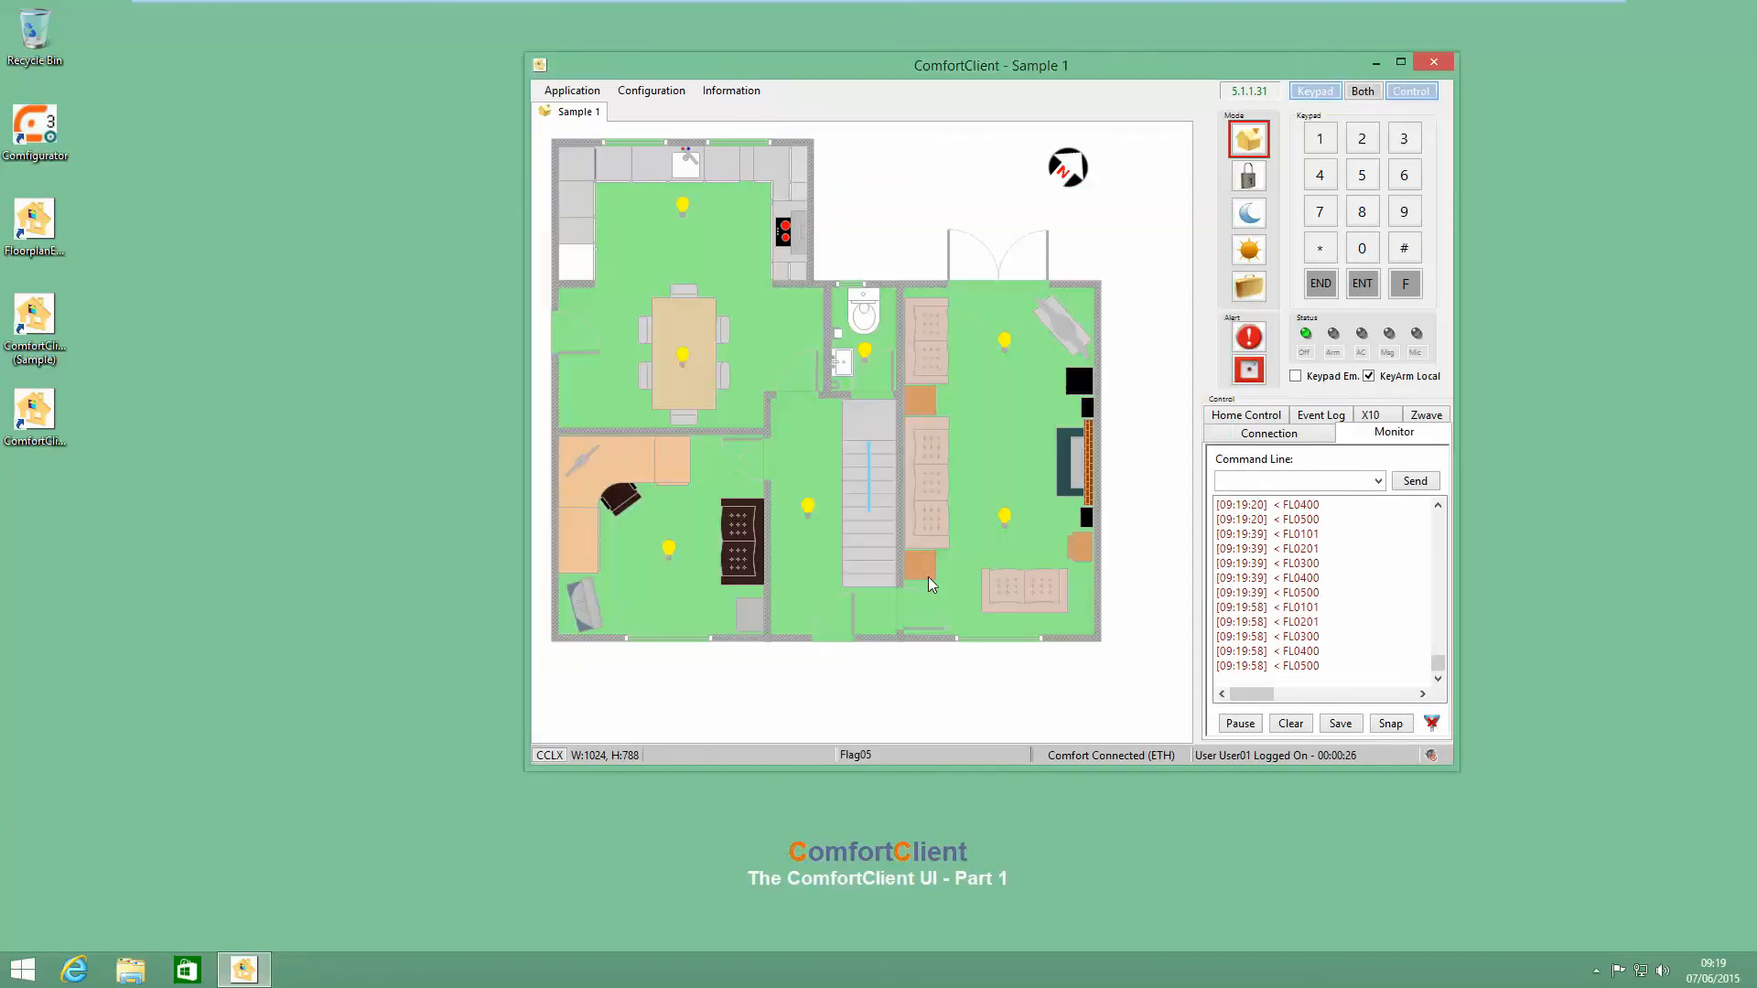
# Reopen the Object Matrix and view the COUNTER and ZONE/SCS/RIO objects with the saved options
pyautogui.click(738, 101)
pyautogui.click(777, 211)
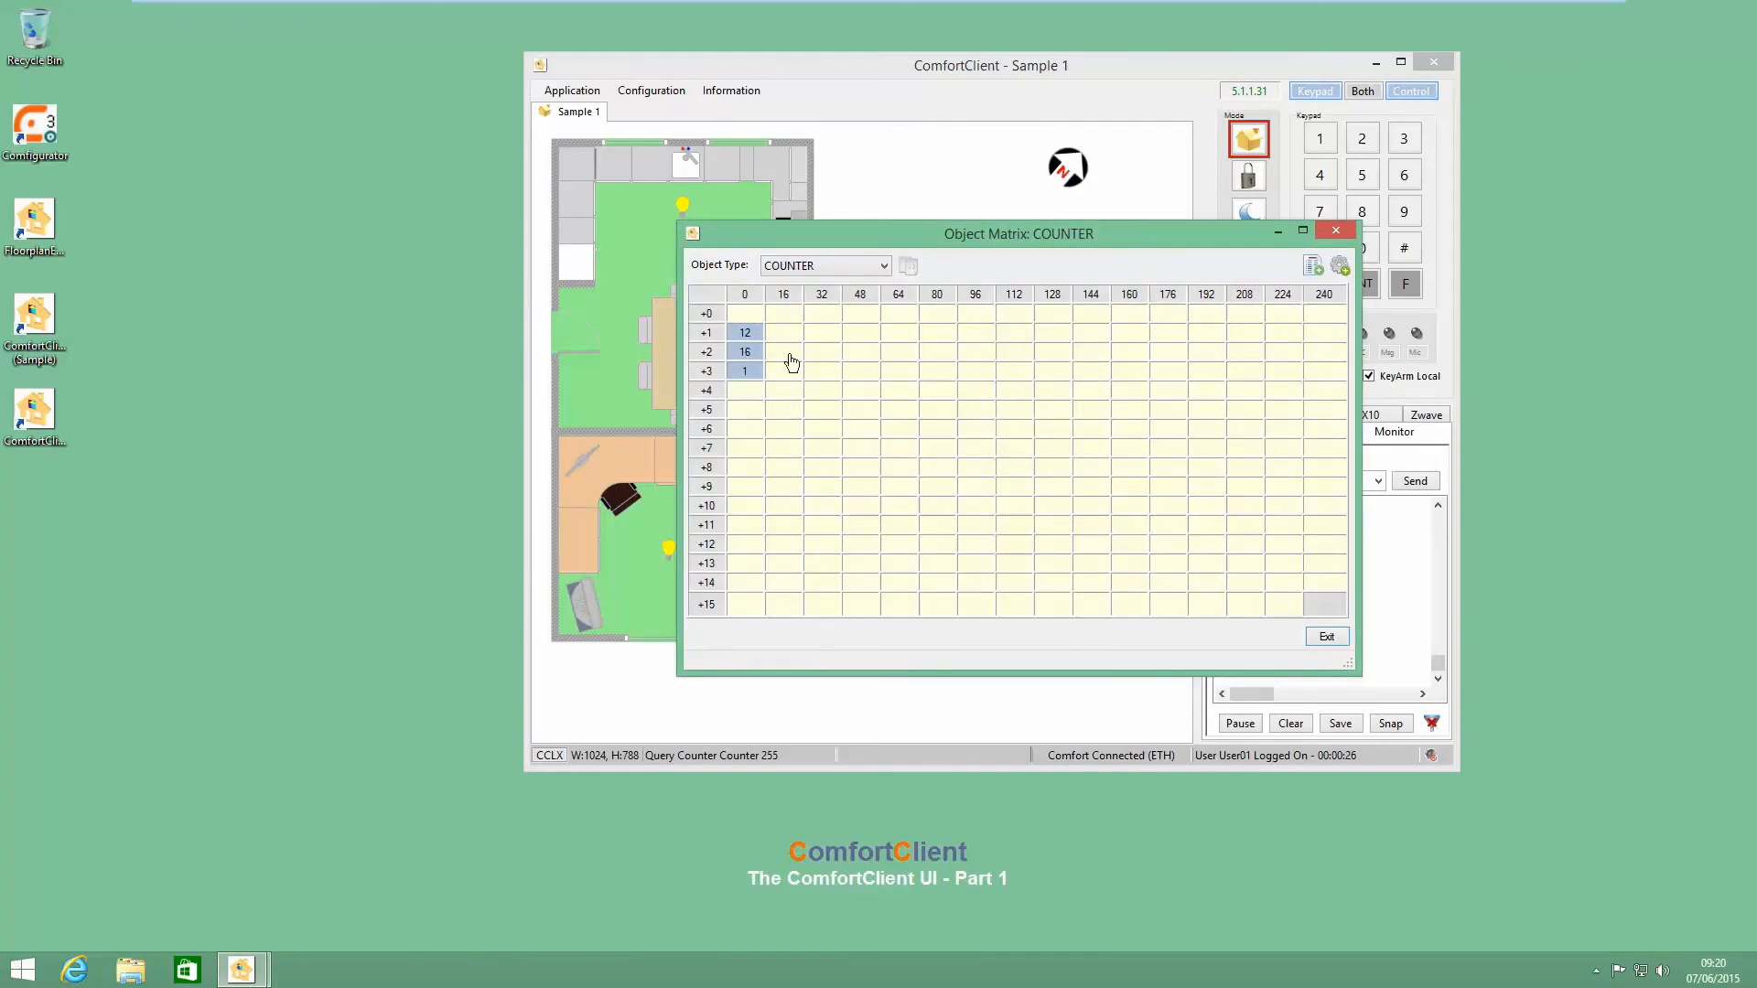
pyautogui.click(814, 268)
pyautogui.click(798, 335)
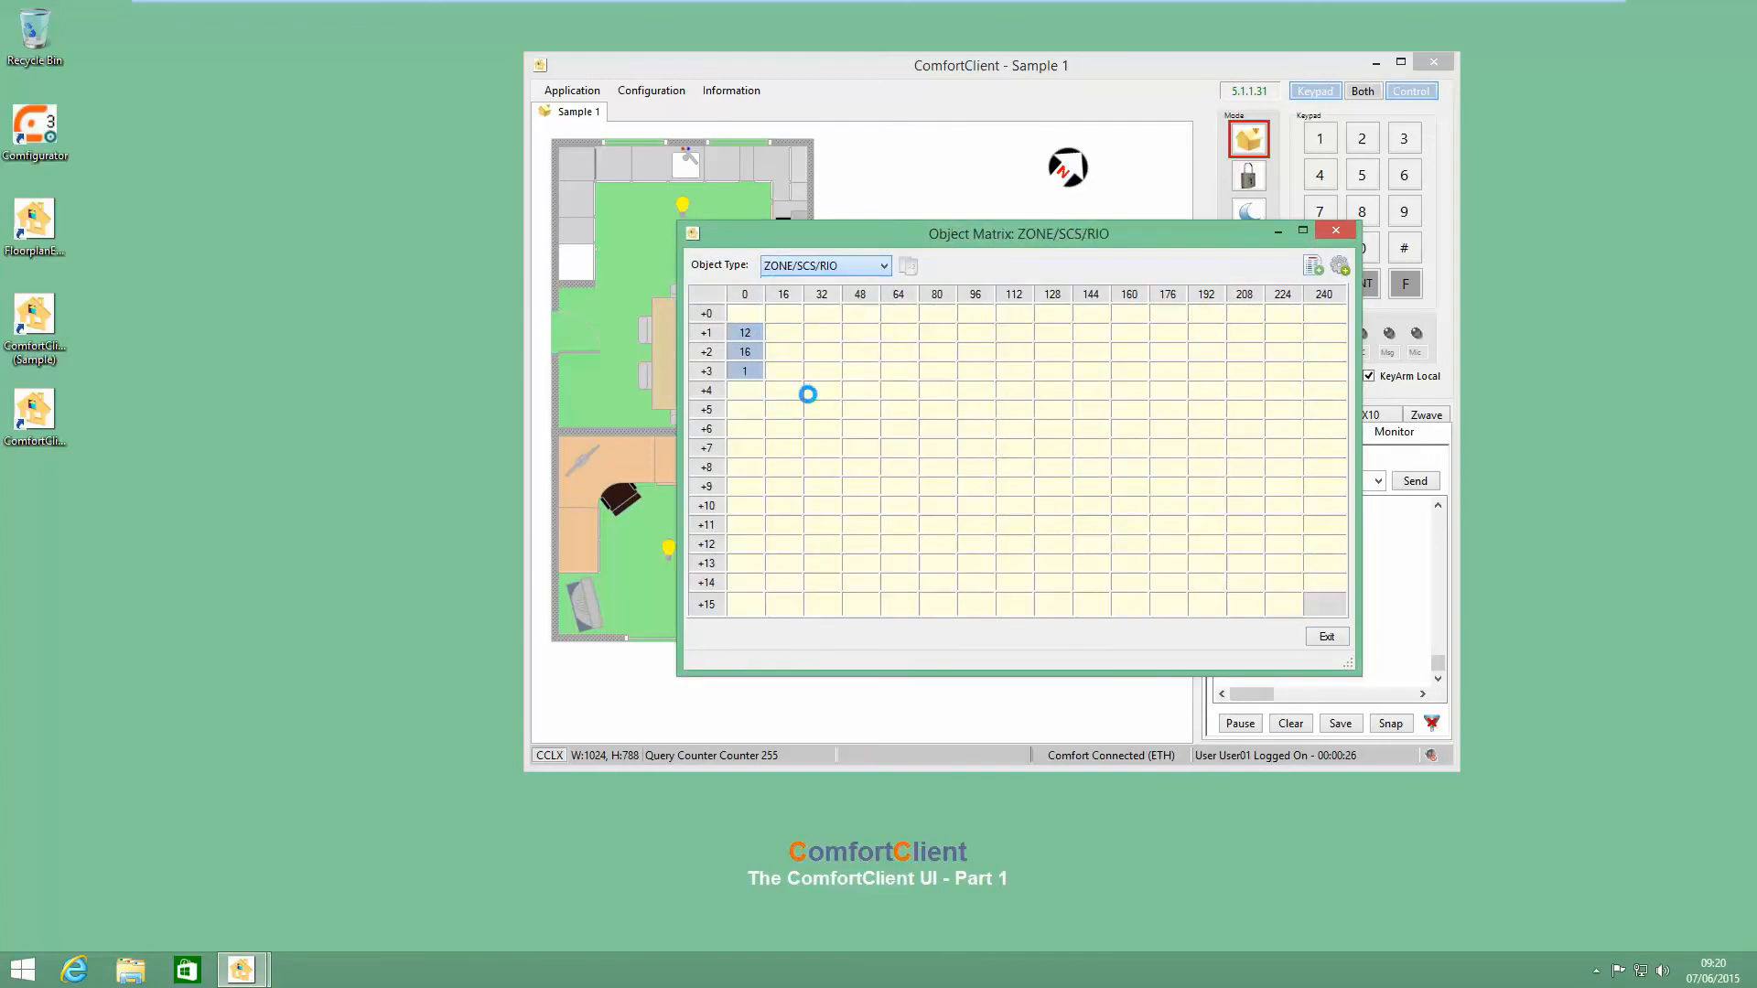
pyautogui.moveTo(811, 402)
# View the SENSOR matrix with the details of Sensor03, and switch the object type to FLAG
pyautogui.click(822, 267)
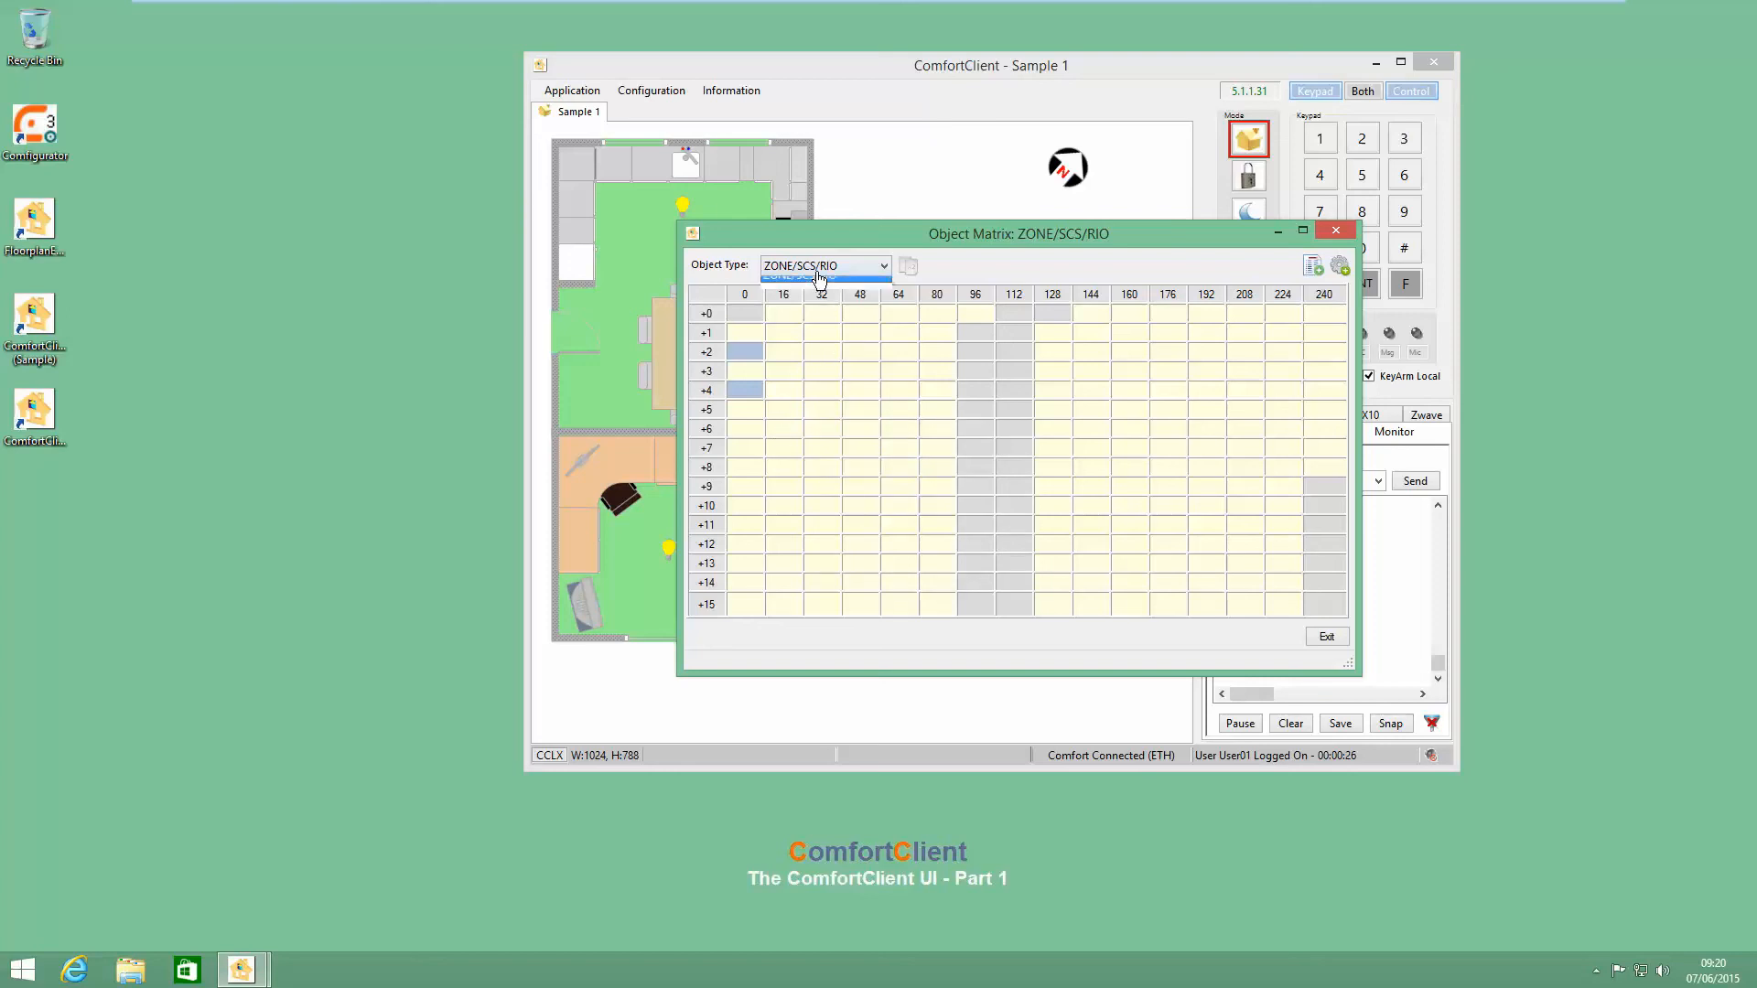
pyautogui.click(810, 328)
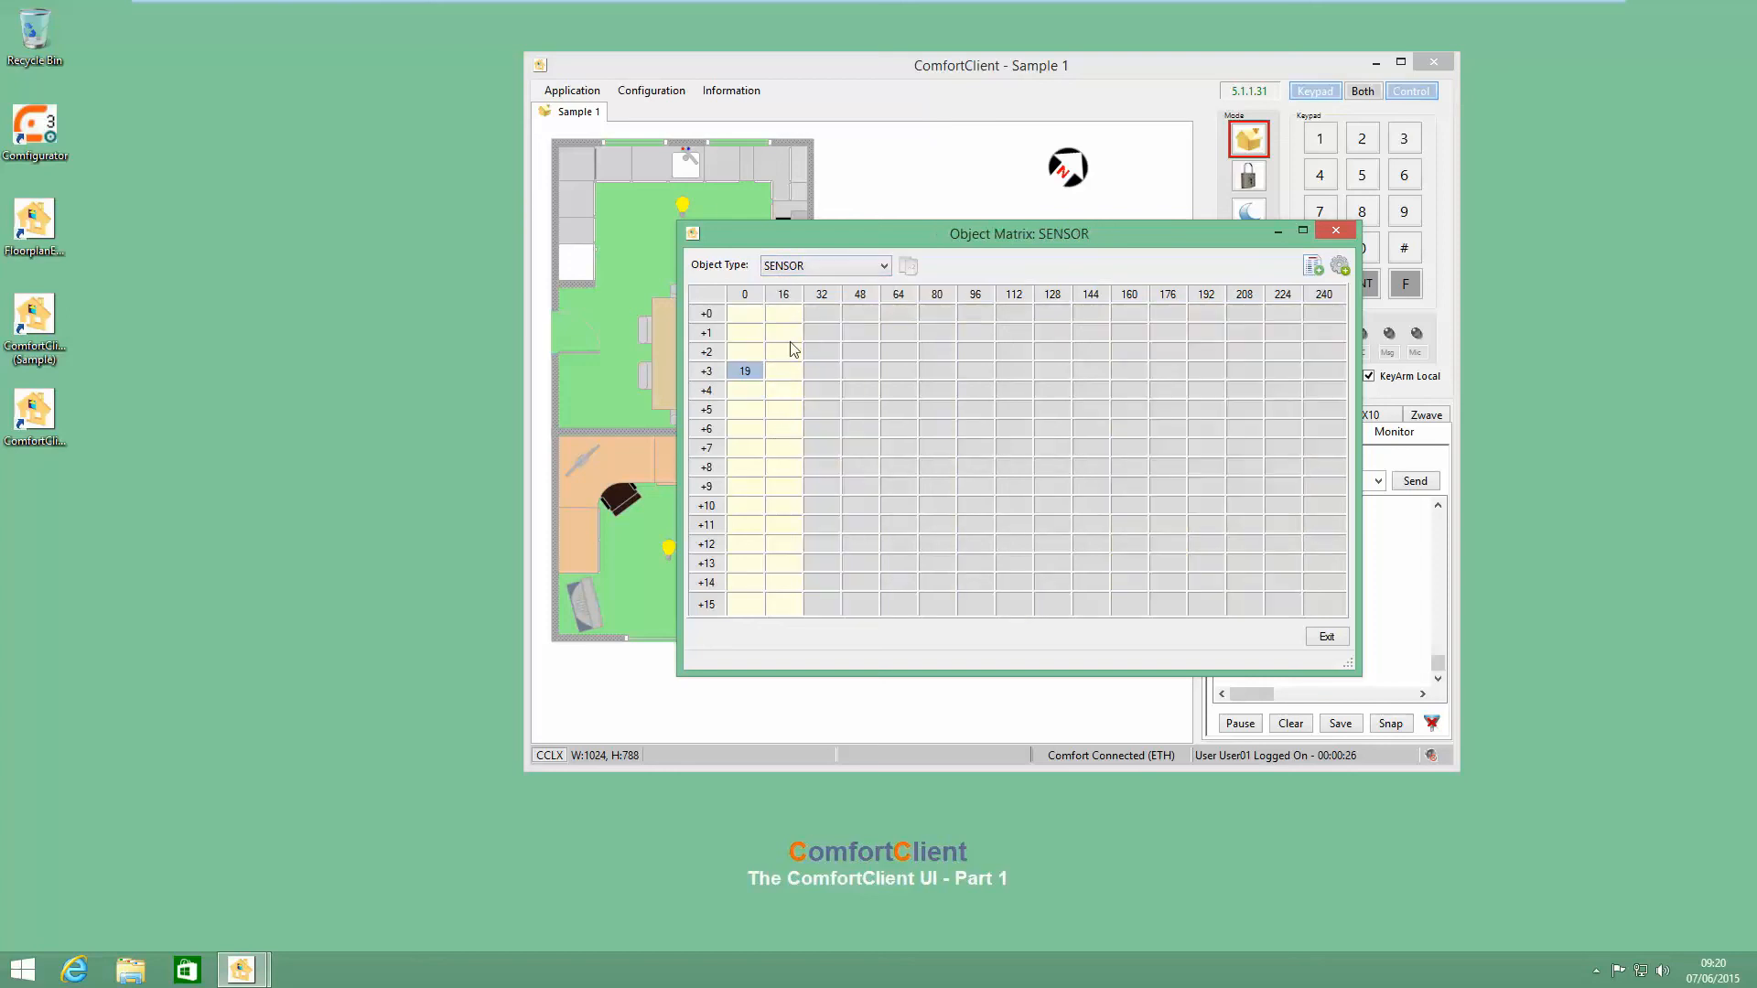
pyautogui.moveTo(758, 379)
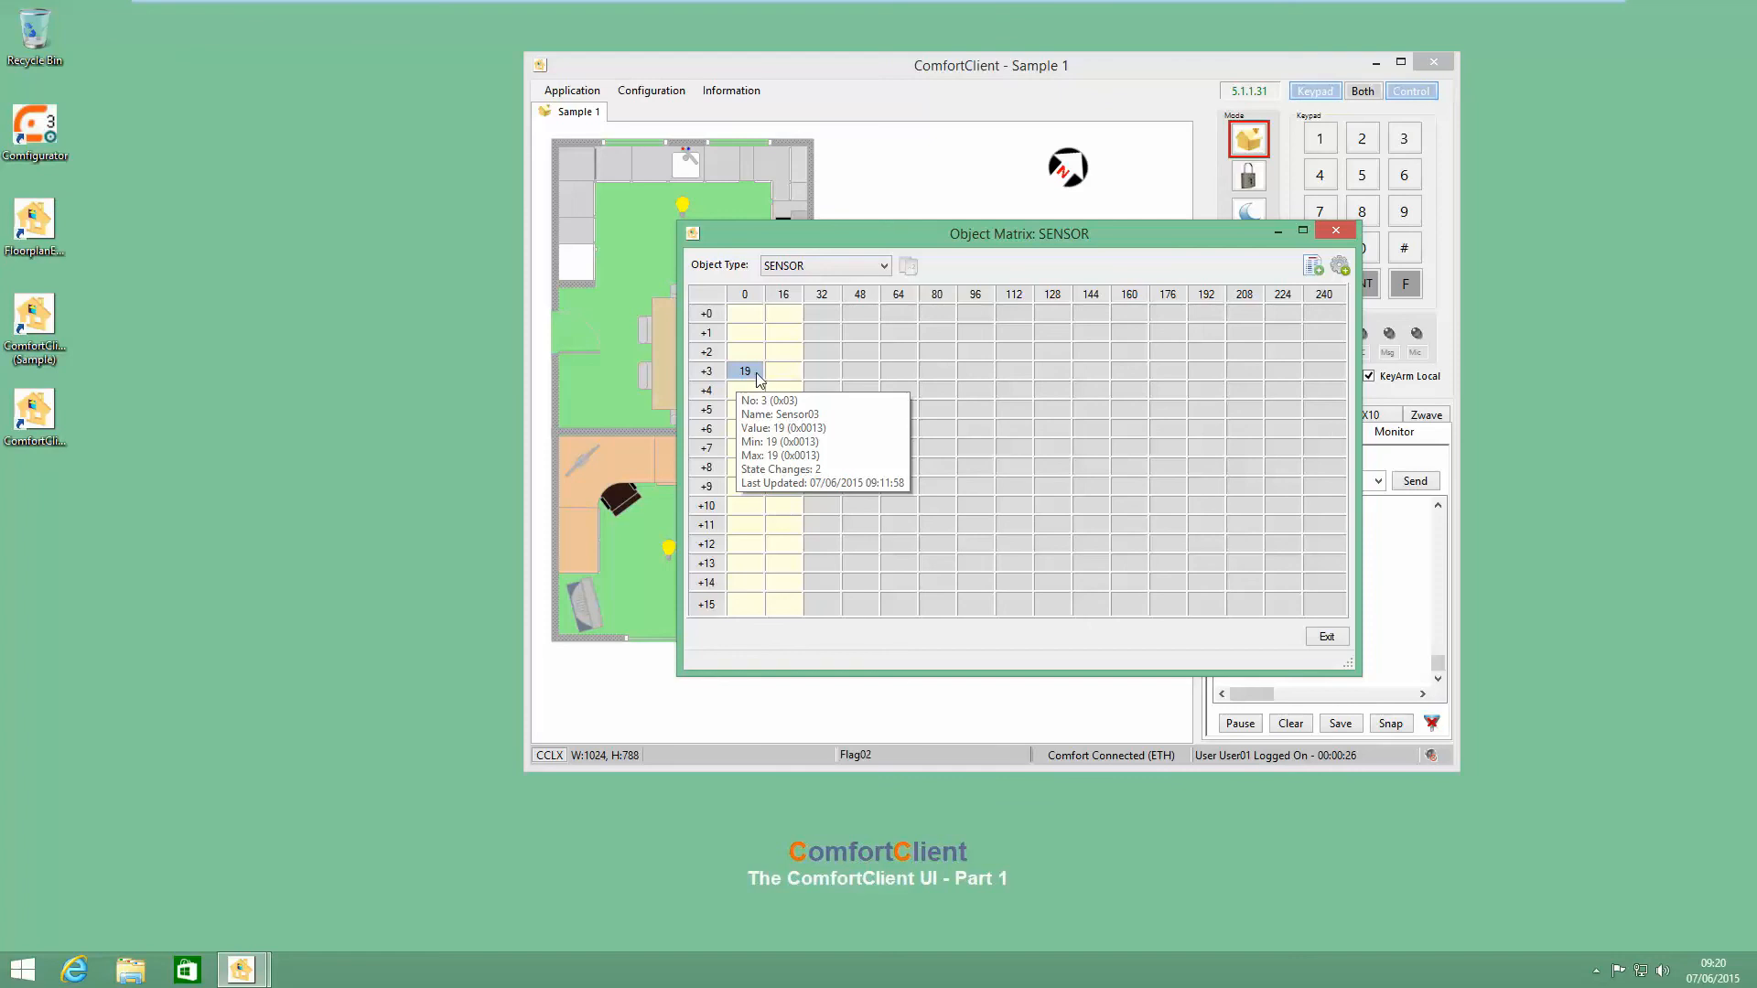
pyautogui.click(822, 266)
pyautogui.click(792, 306)
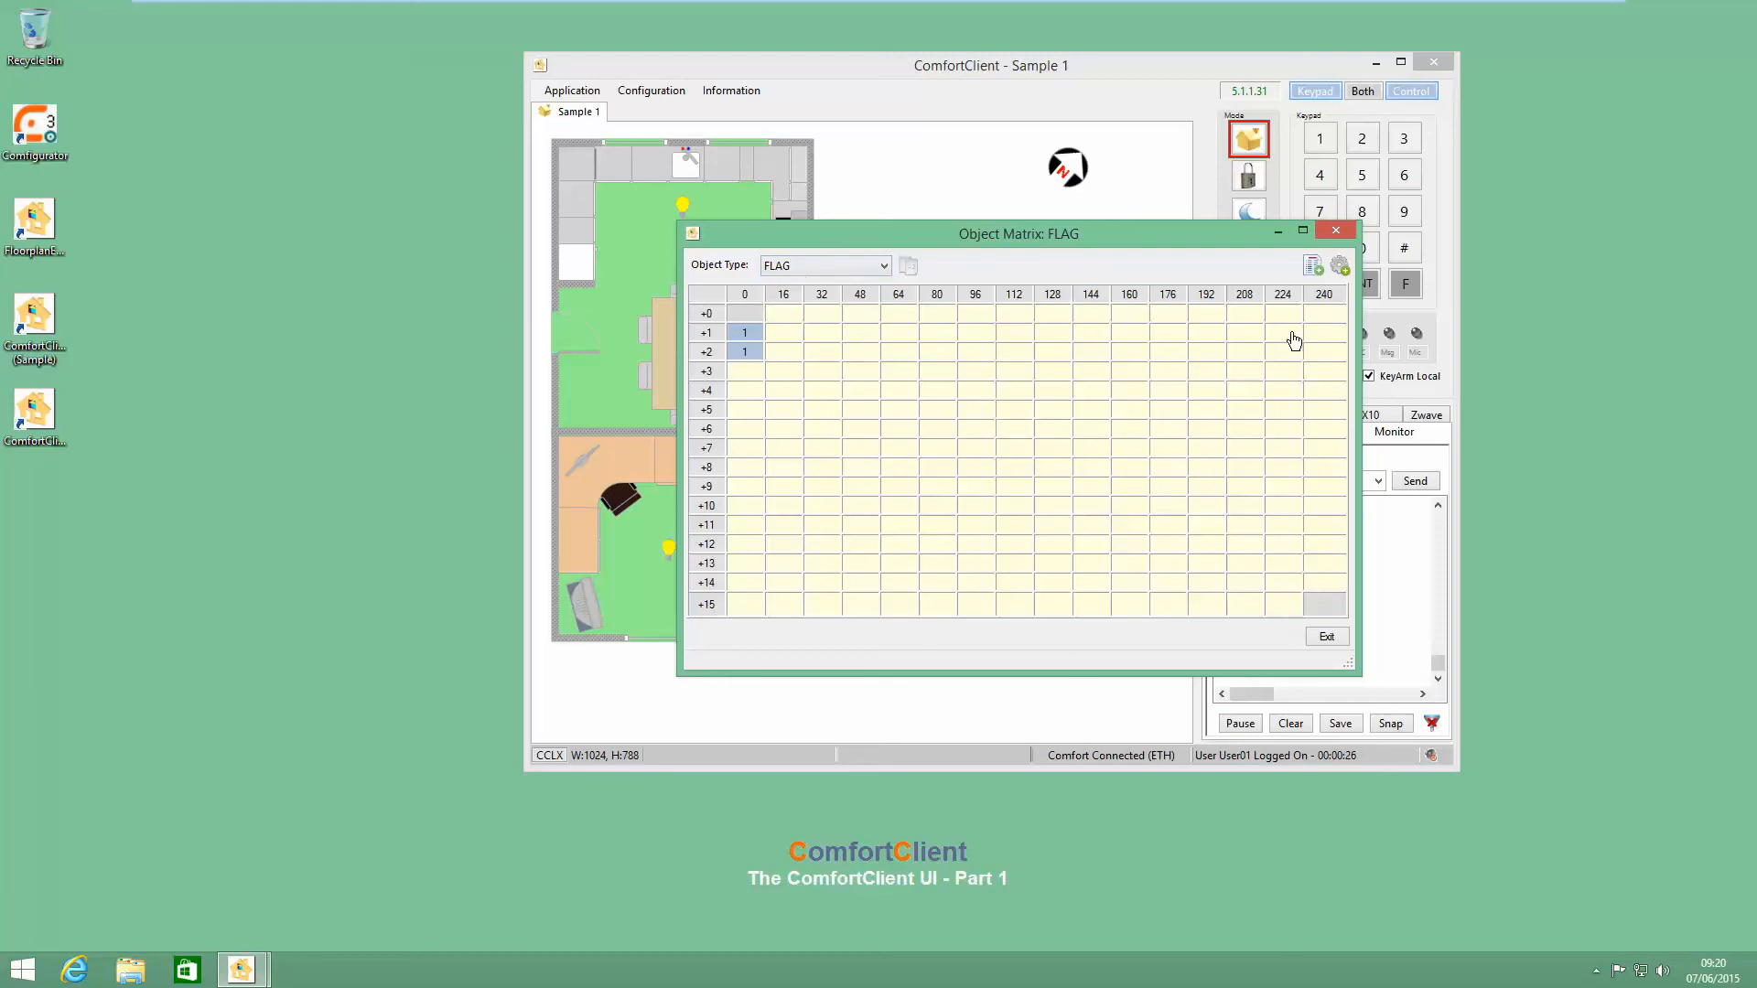
# Select the flags at column 80, rows +2 and +5, and the block in columns 144 to 192, rows +3 to +9
pyautogui.moveTo(777, 616)
pyautogui.moveTo(916, 440)
pyautogui.click(843, 273)
pyautogui.click(972, 467)
pyautogui.click(944, 357)
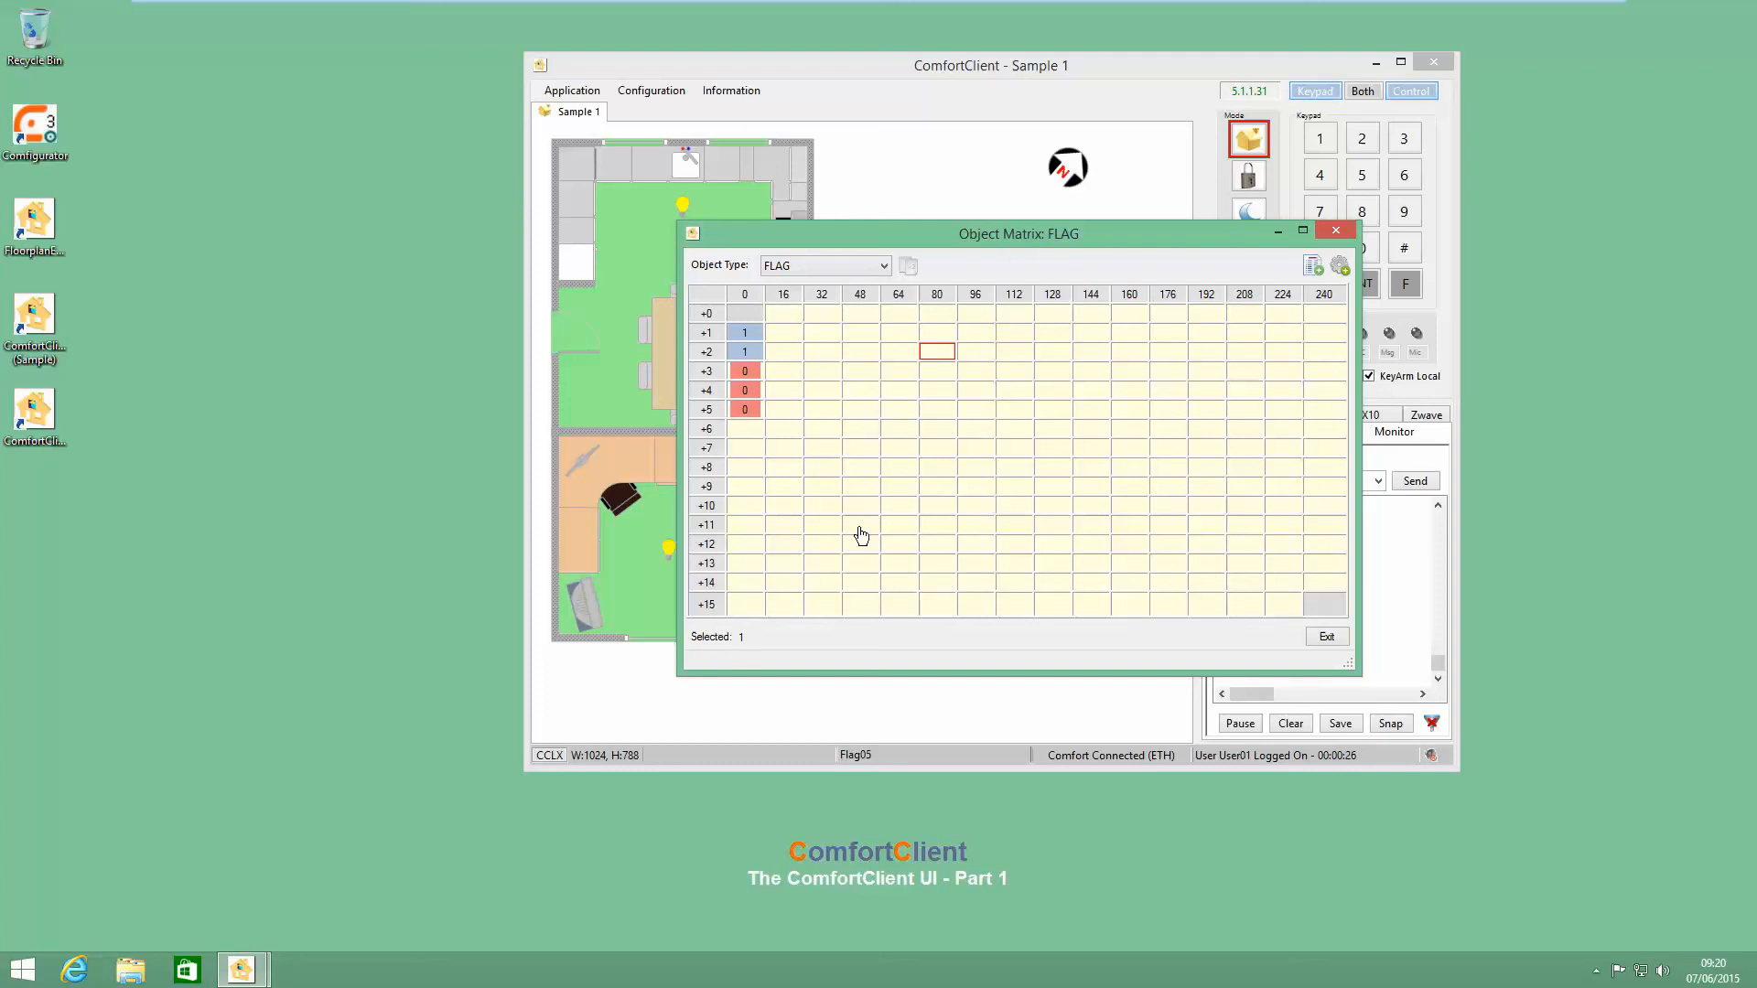
pyautogui.click(936, 412)
pyautogui.moveTo(1052, 350); pyautogui.dragTo(1233, 476)
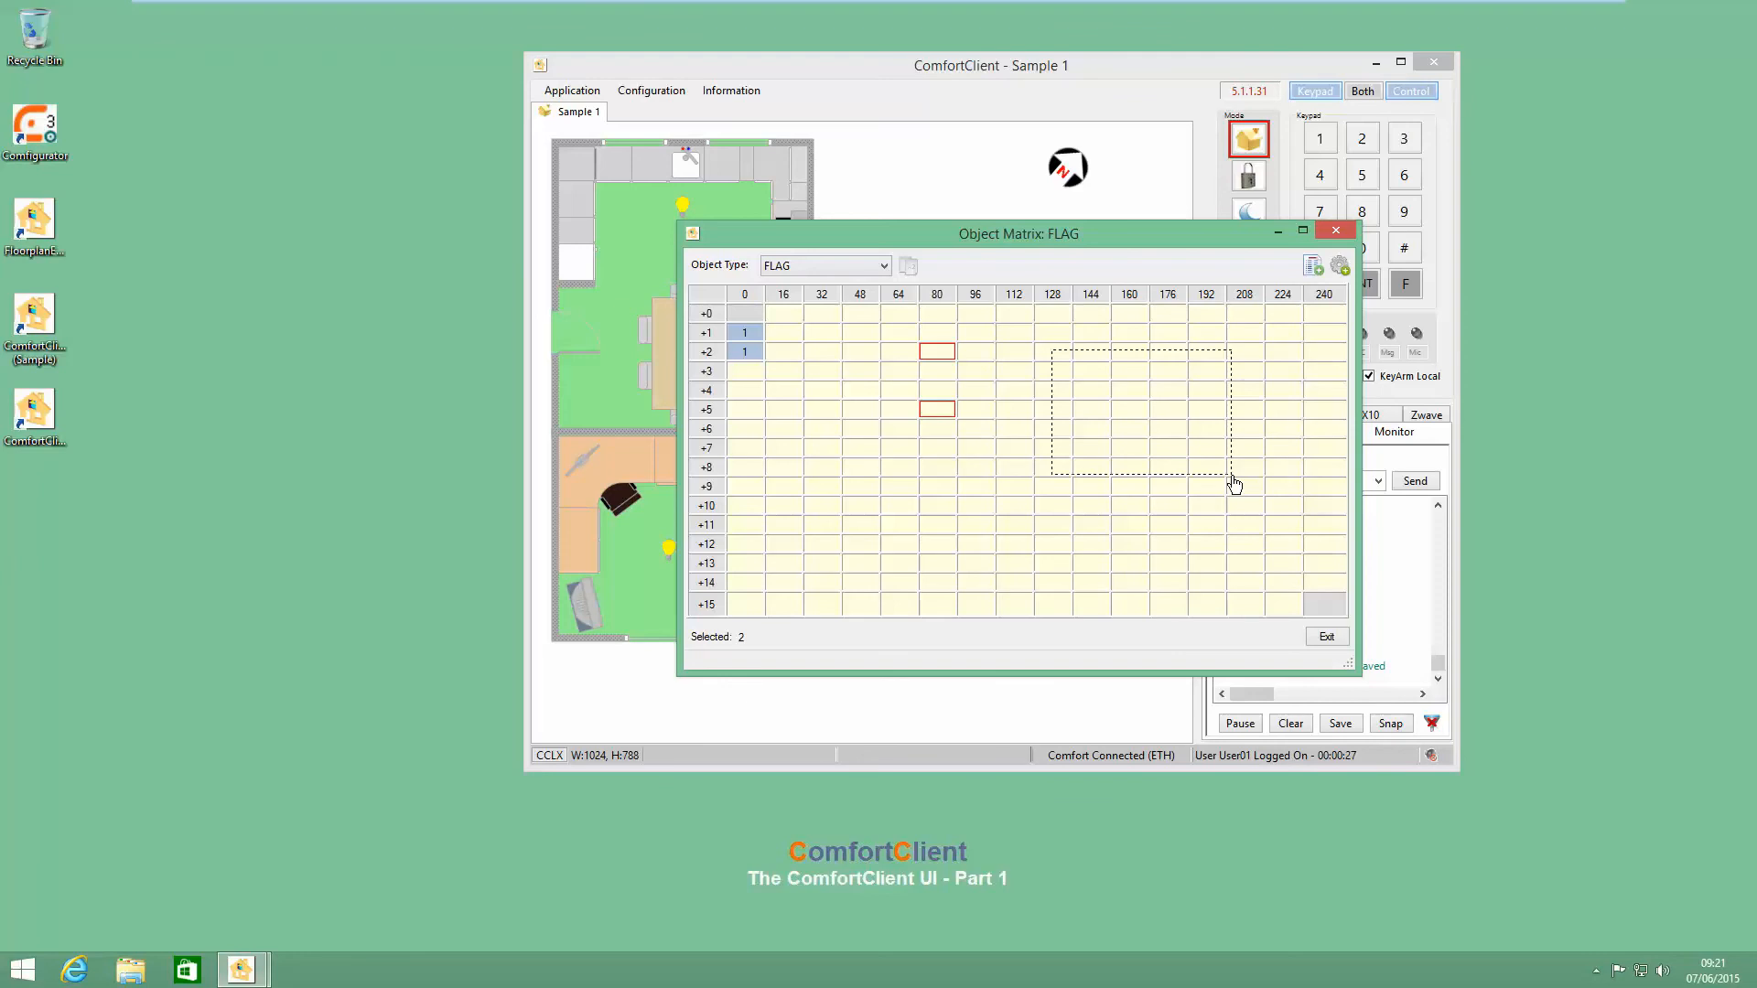
pyautogui.moveTo(1233, 485); pyautogui.dragTo(1280, 510)
pyautogui.moveTo(1154, 436); pyautogui.dragTo(1223, 518)
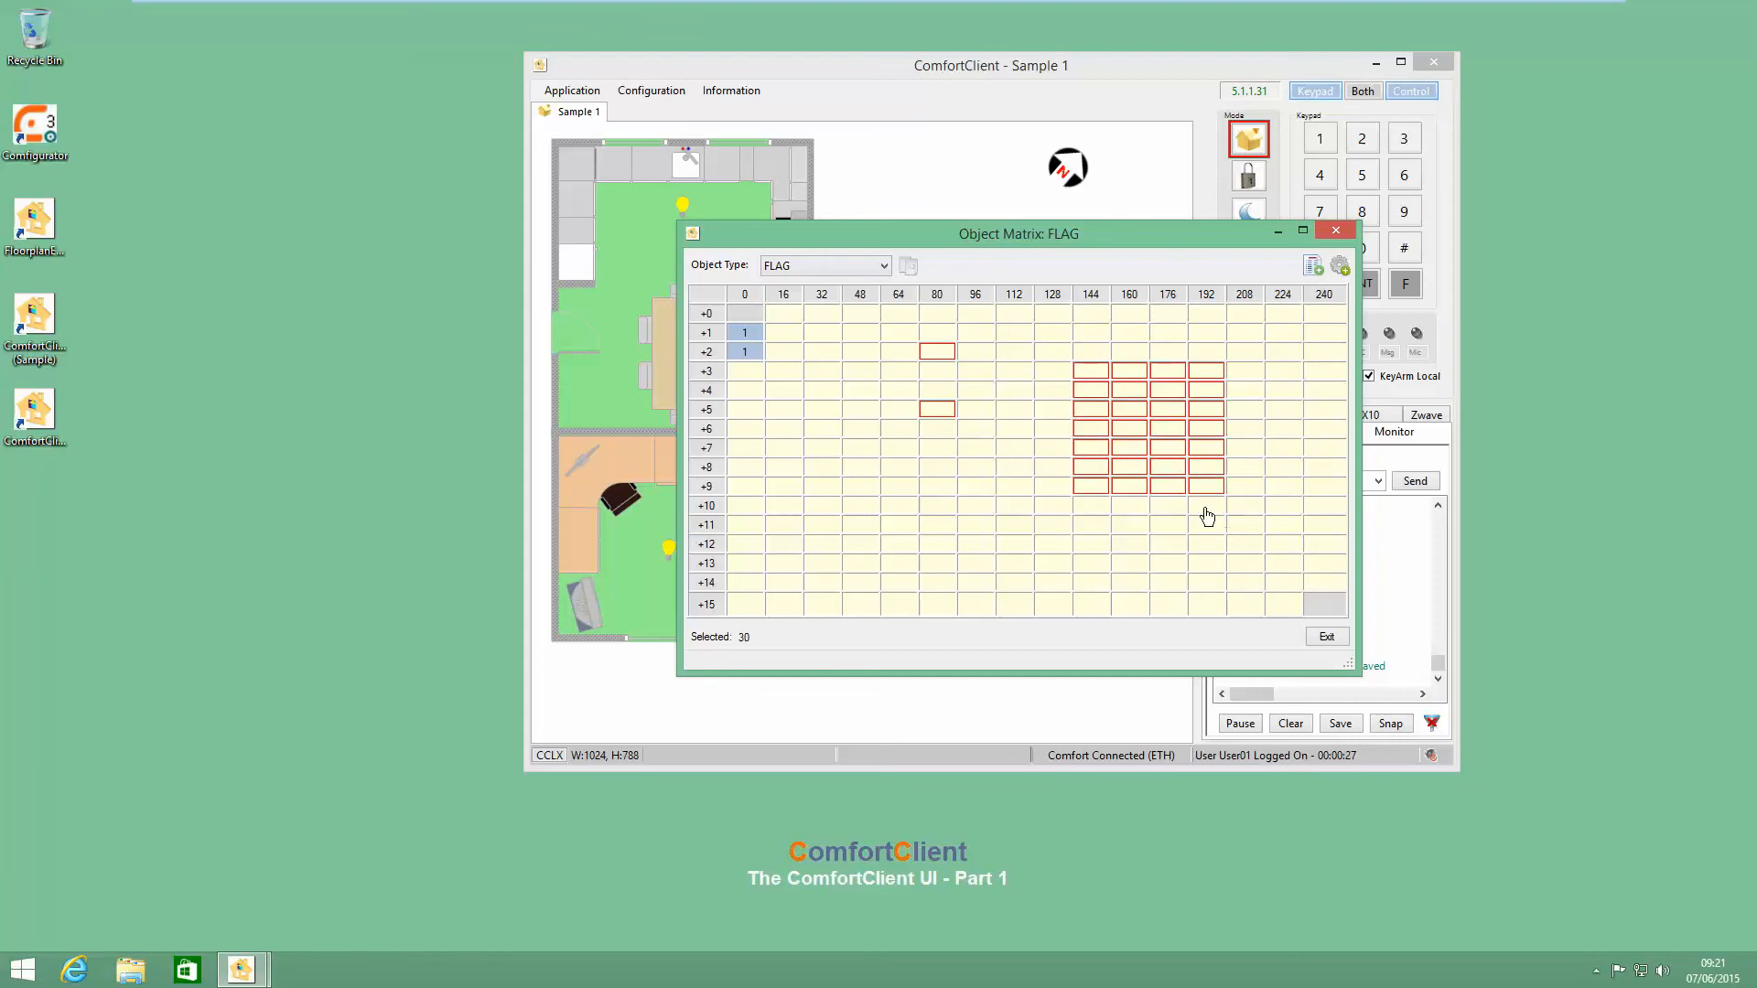
# Add the flags at column 112, rows +3 and +11, to the selection with Select Object
pyautogui.rightClick(1044, 431)
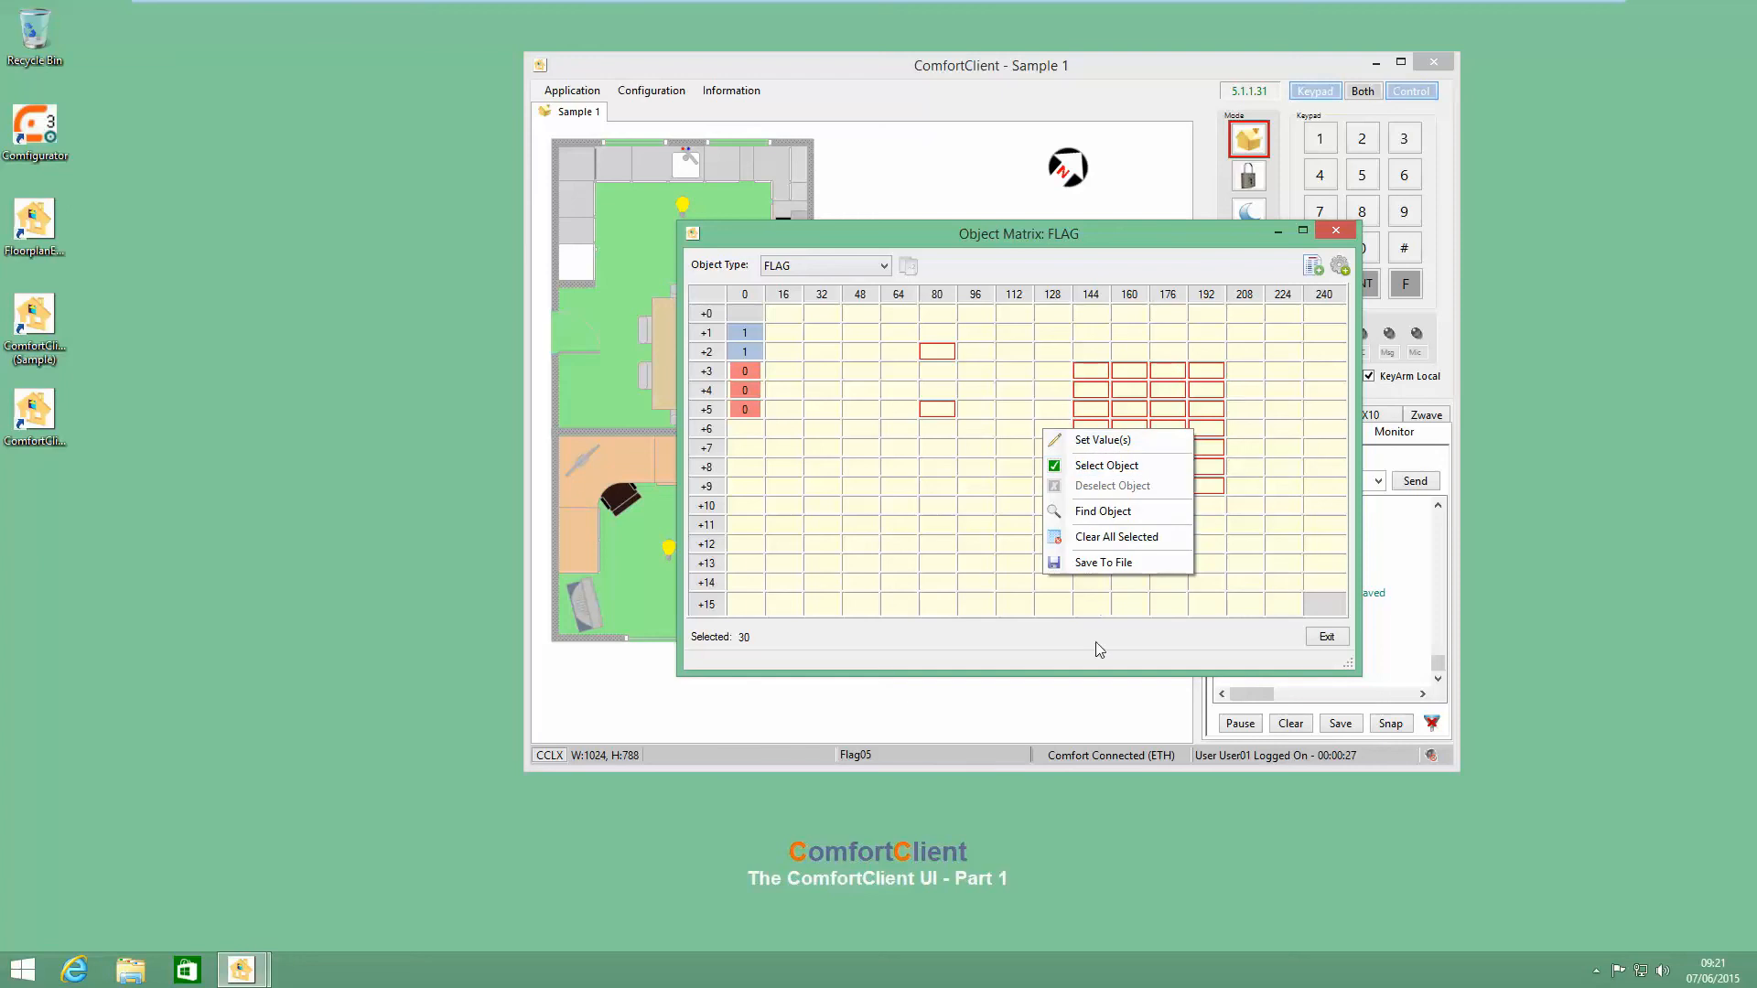
pyautogui.rightClick(1014, 374)
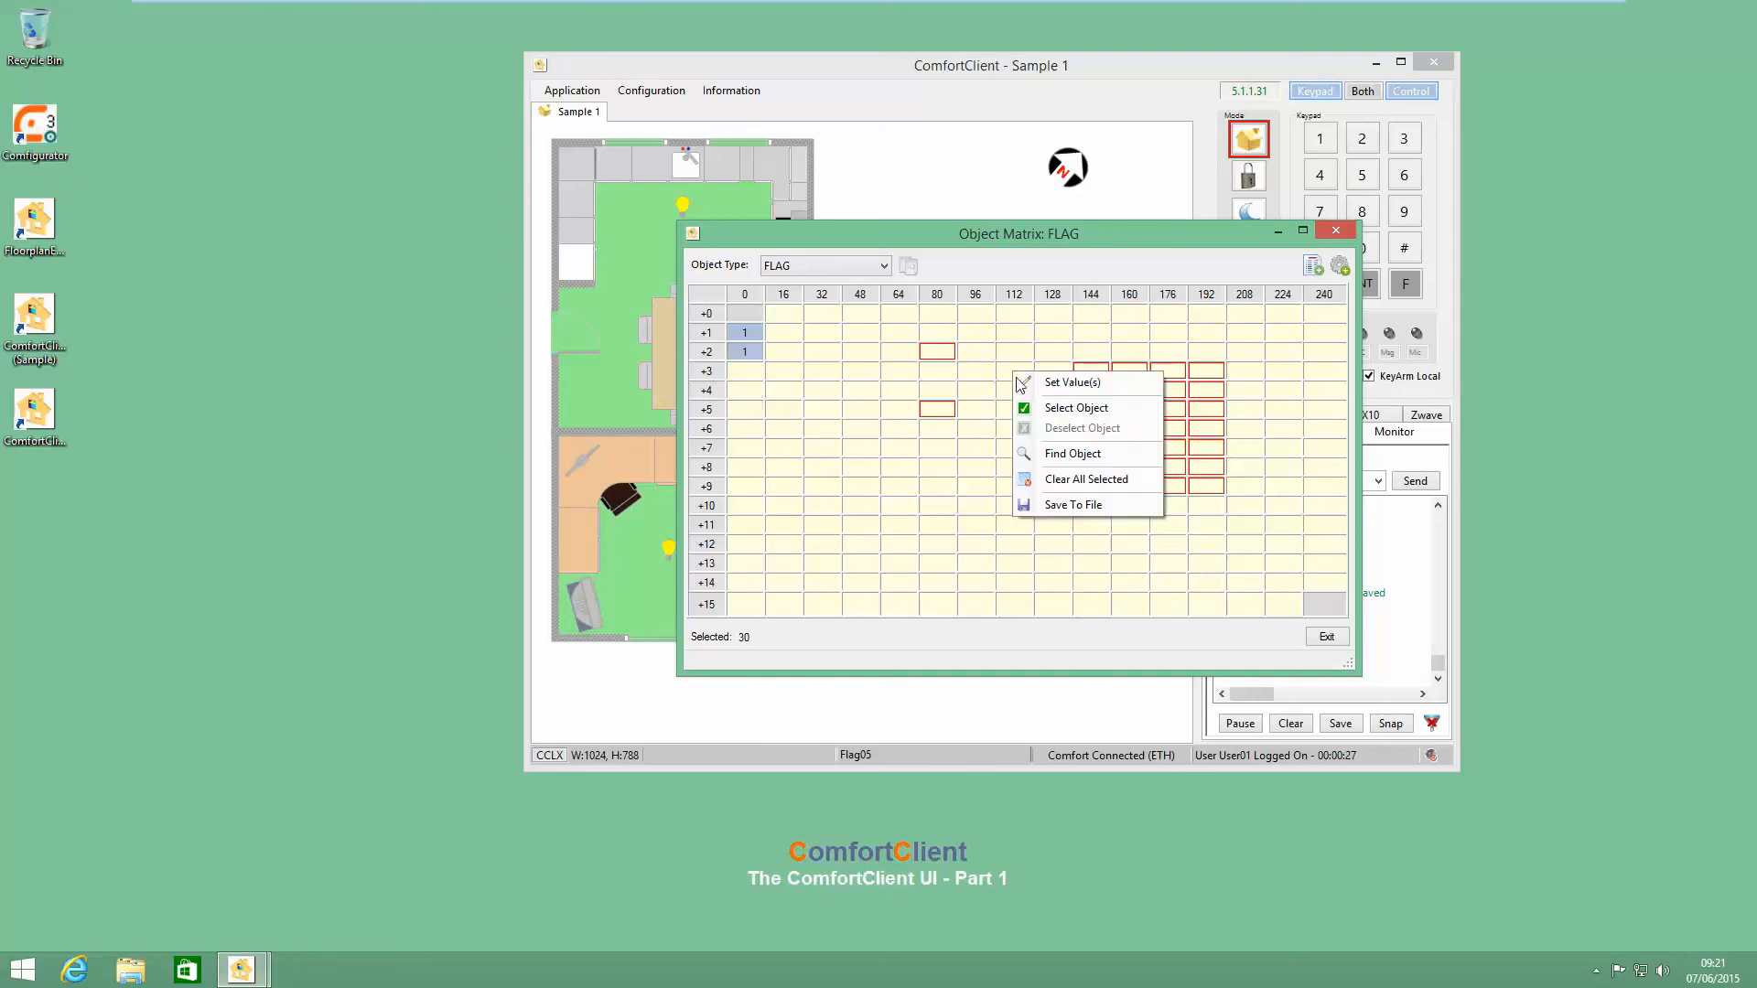
pyautogui.click(1055, 409)
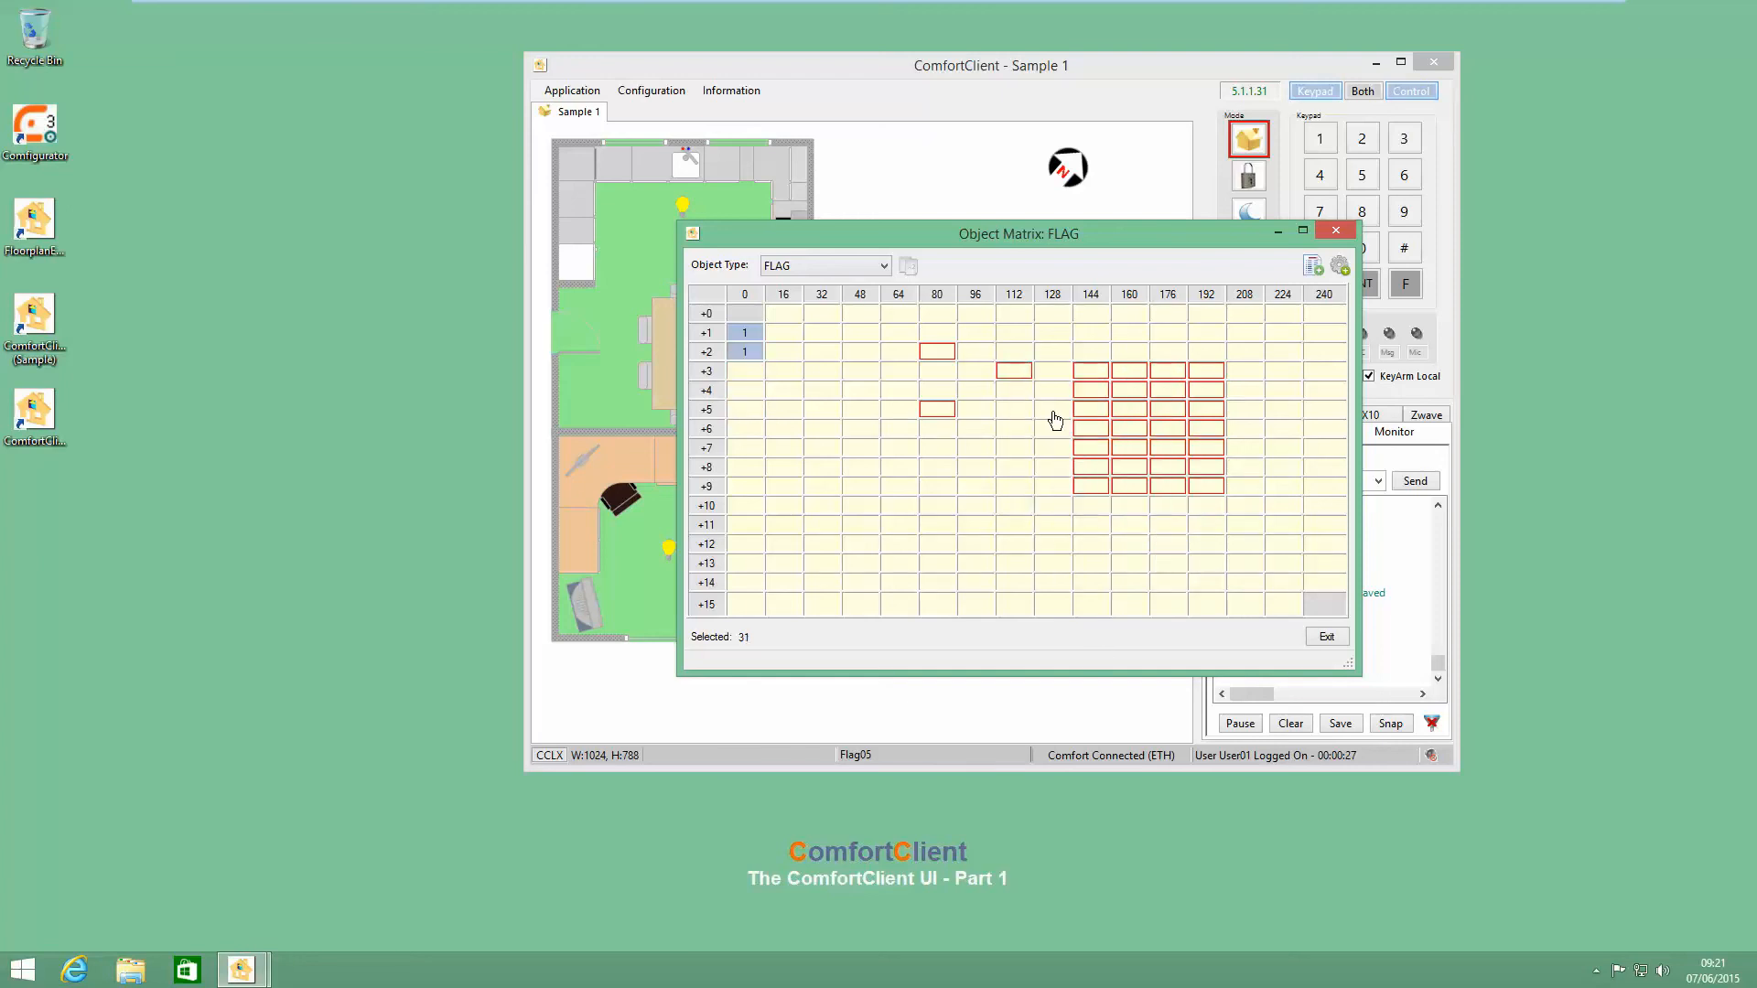
pyautogui.rightClick(1022, 532)
pyautogui.click(1060, 567)
# Clear all selected flags and check which object commands are offered with nothing selected
pyautogui.rightClick(1028, 464)
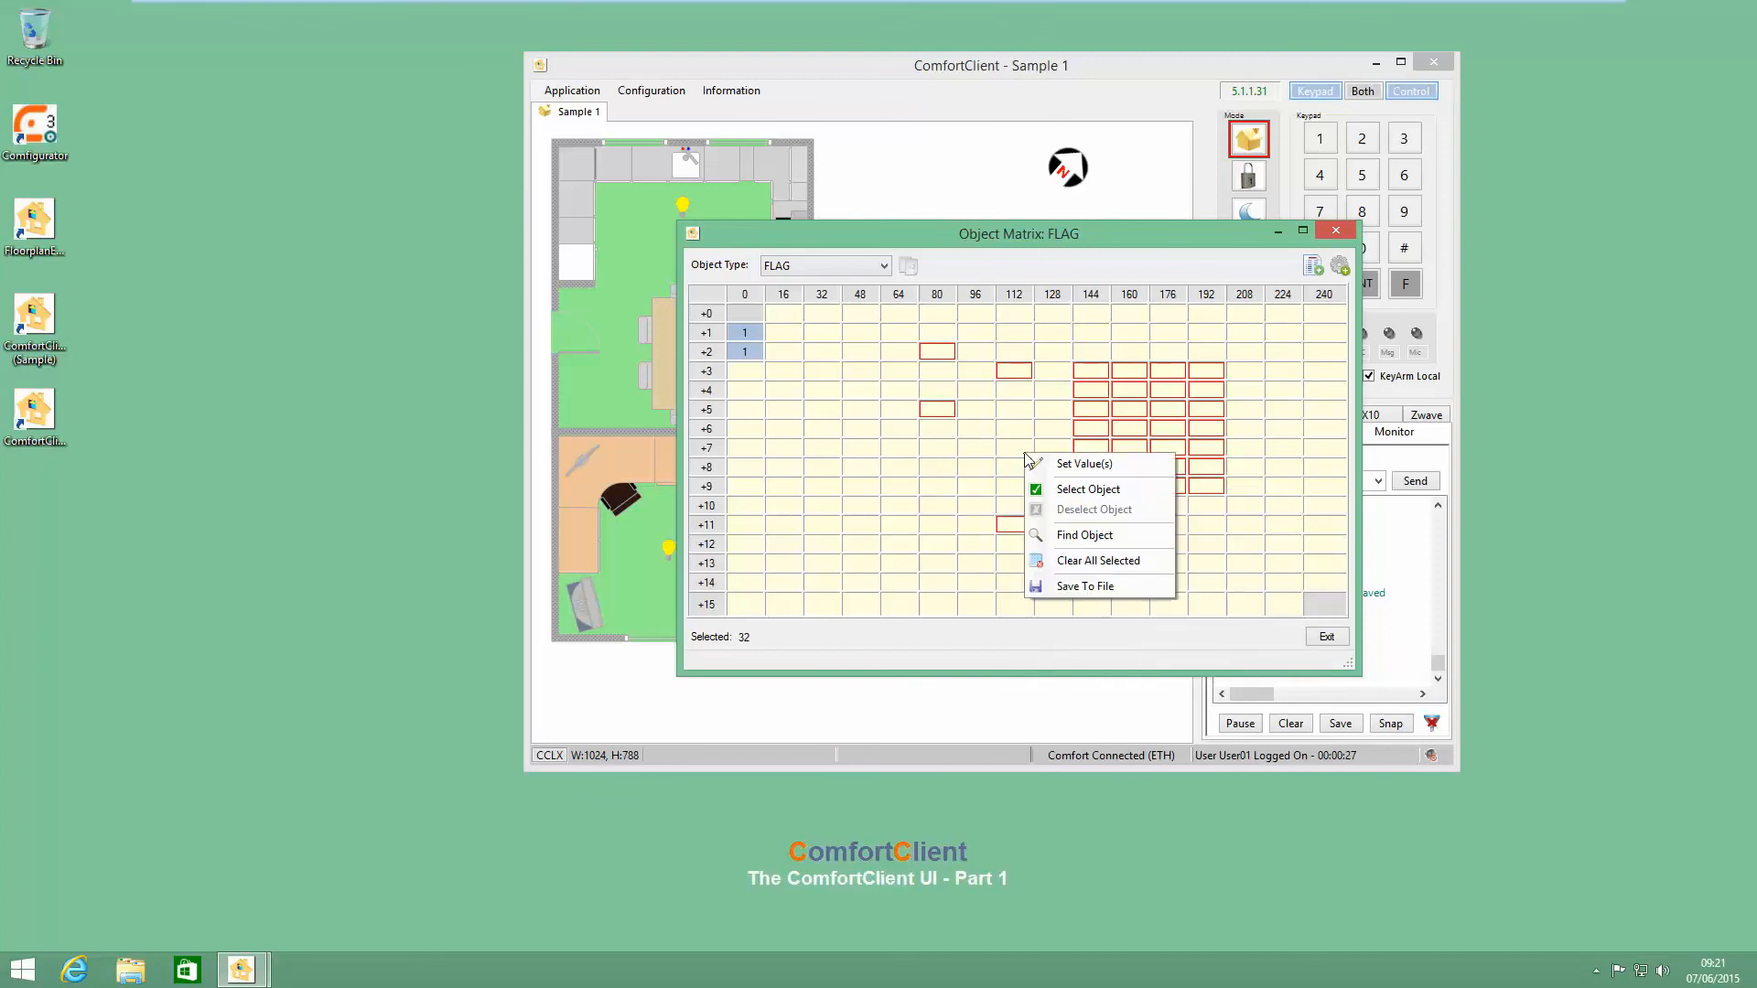
pyautogui.click(1095, 568)
pyautogui.rightClick(1006, 389)
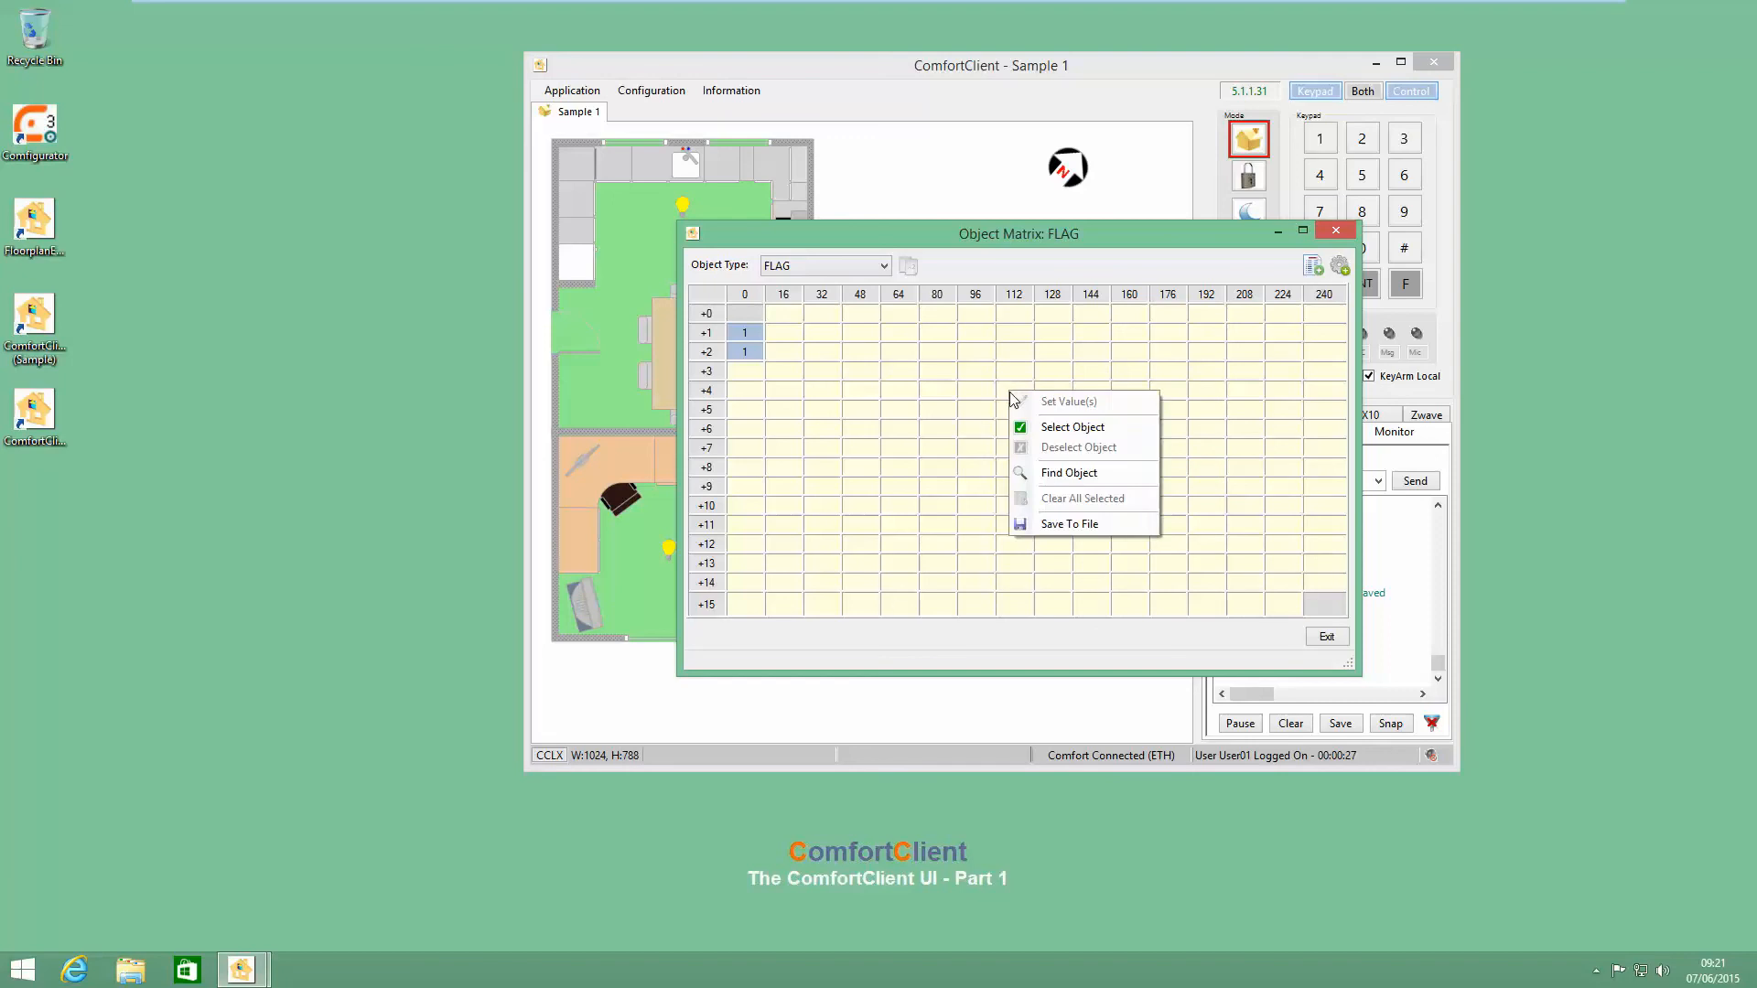
pyautogui.click(1006, 375)
# Try to set the value of the flag at column 112, row +3, to 1
pyautogui.click(1013, 371)
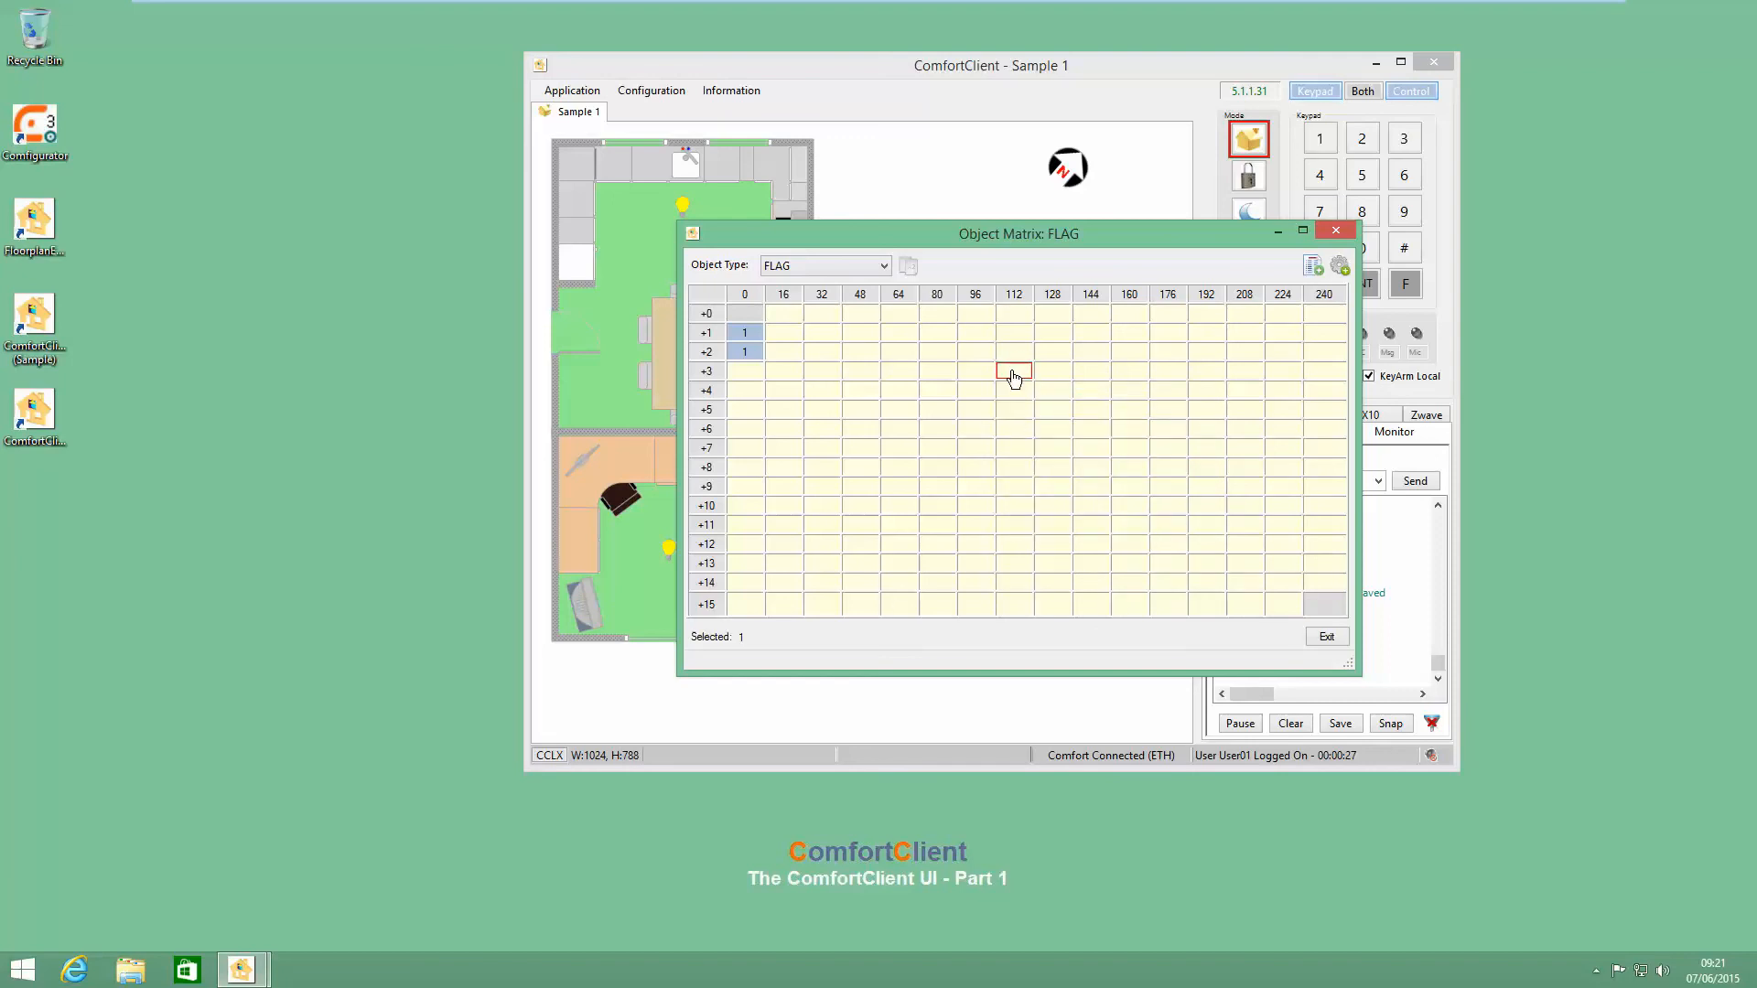
pyautogui.rightClick(1012, 375)
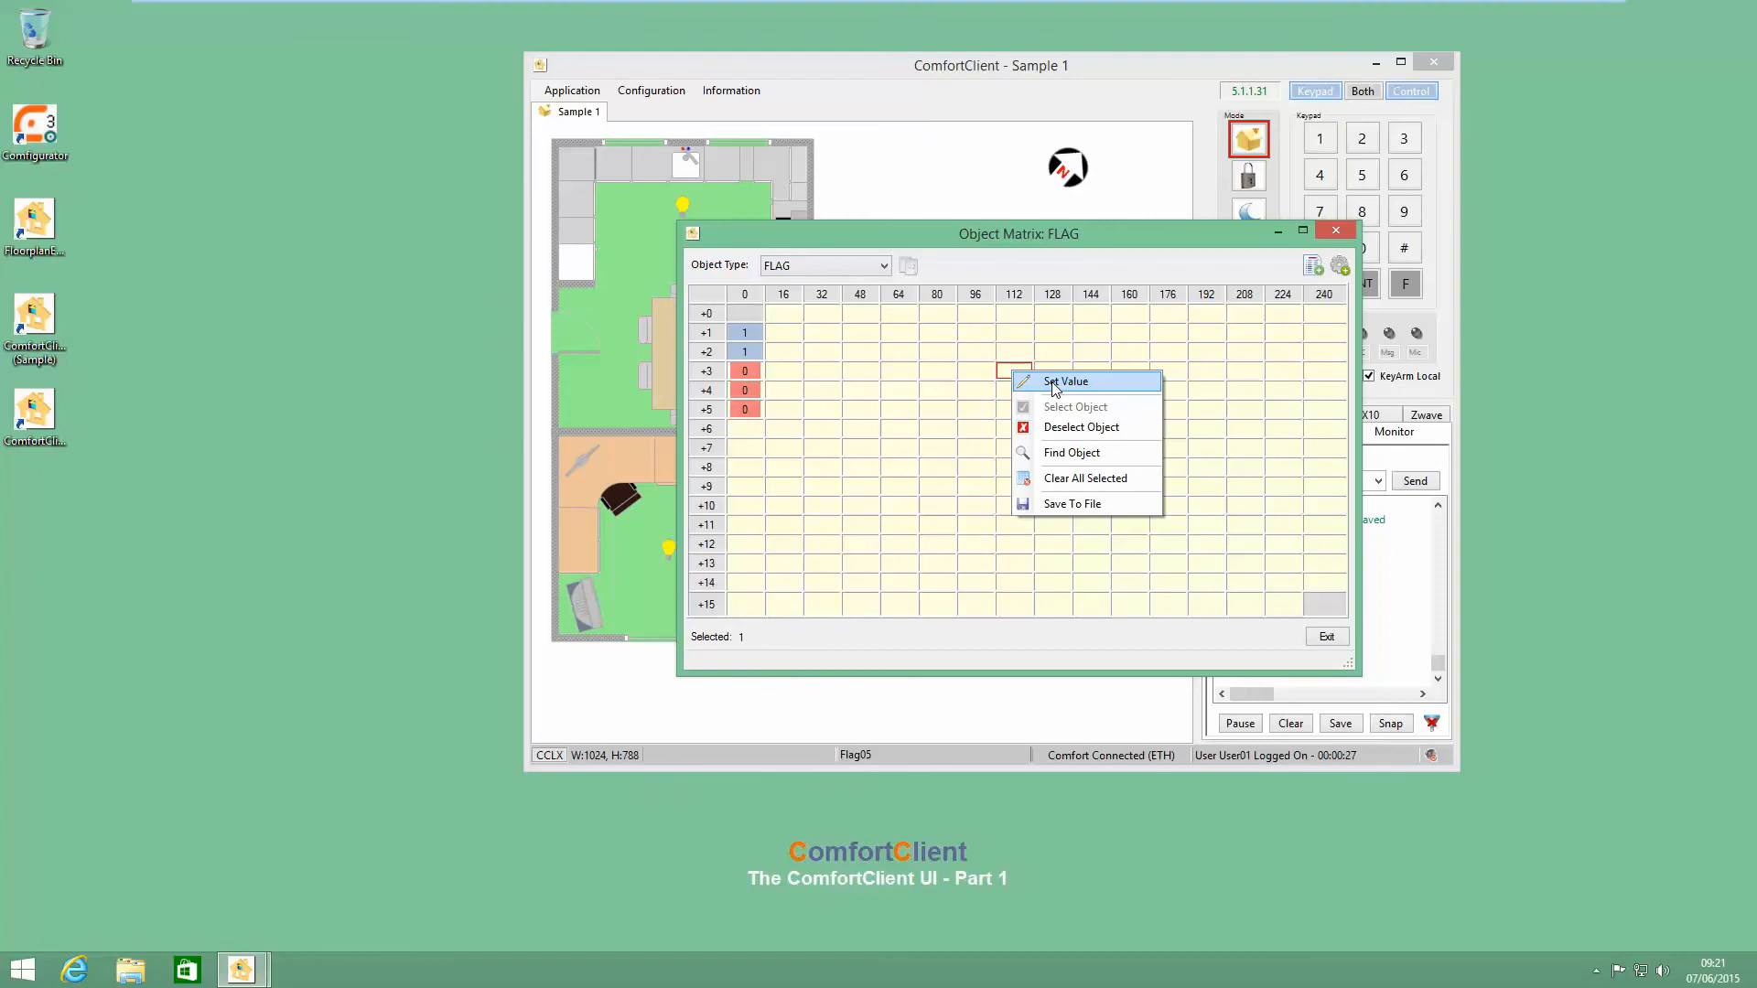
pyautogui.click(1055, 382)
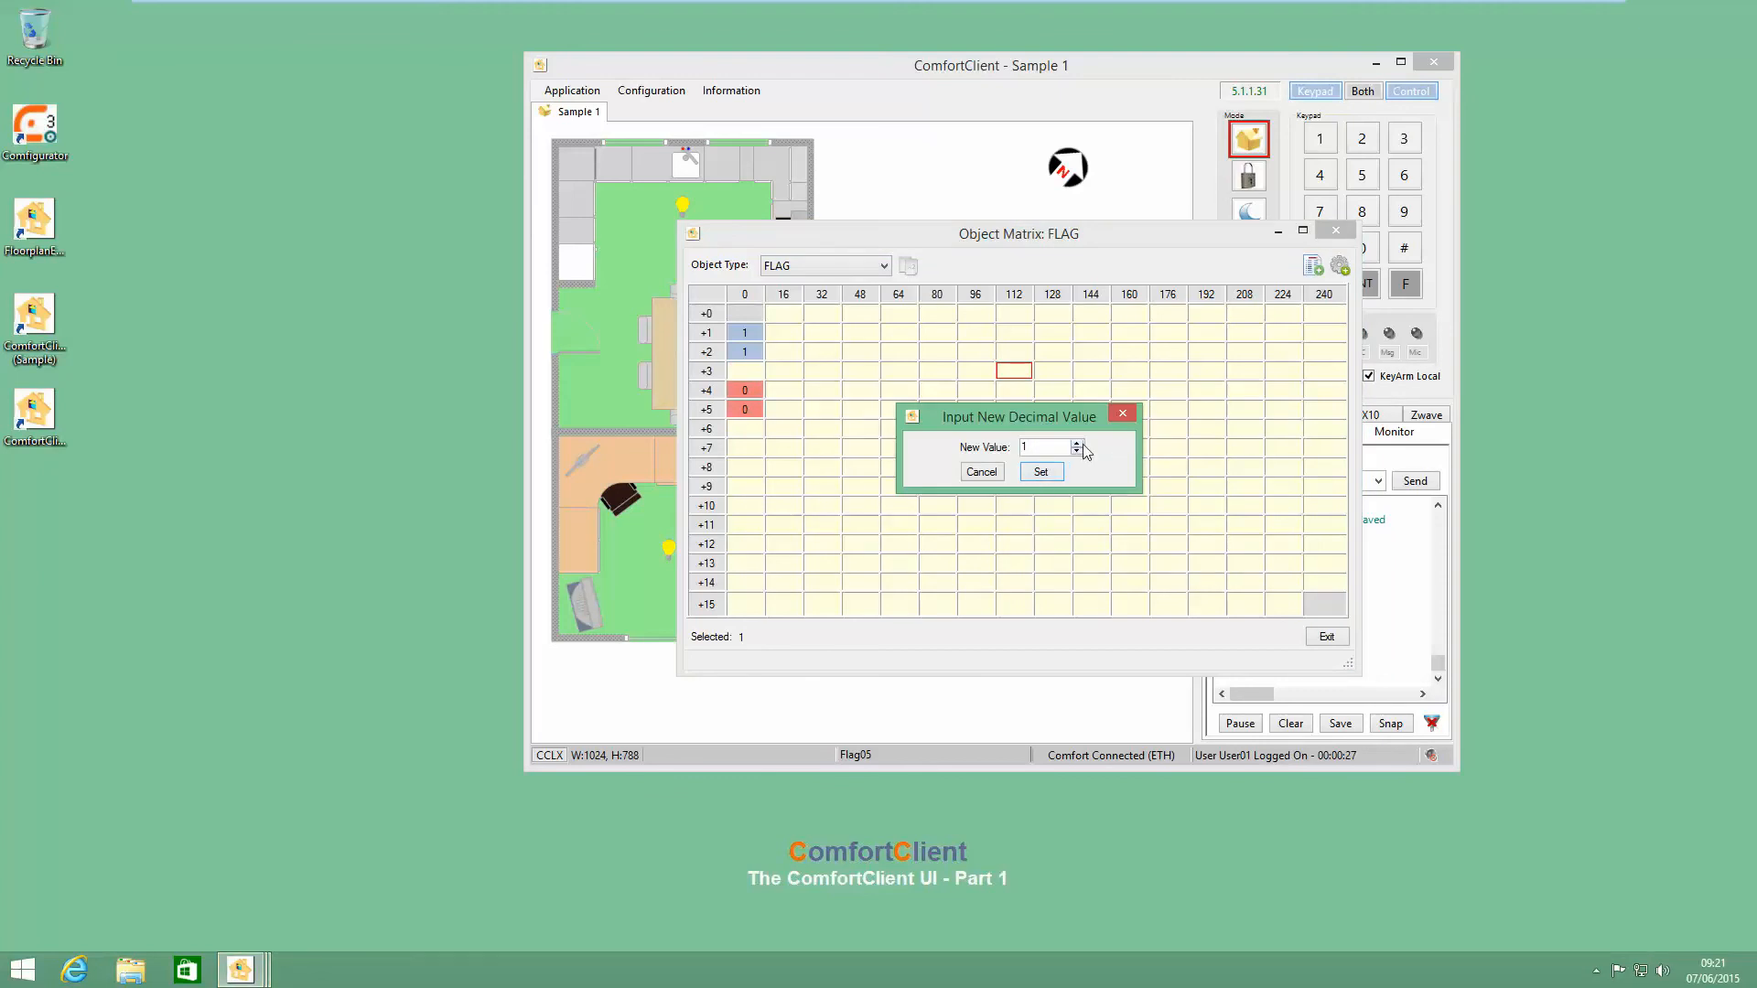
pyautogui.click(1077, 443)
pyautogui.click(1039, 472)
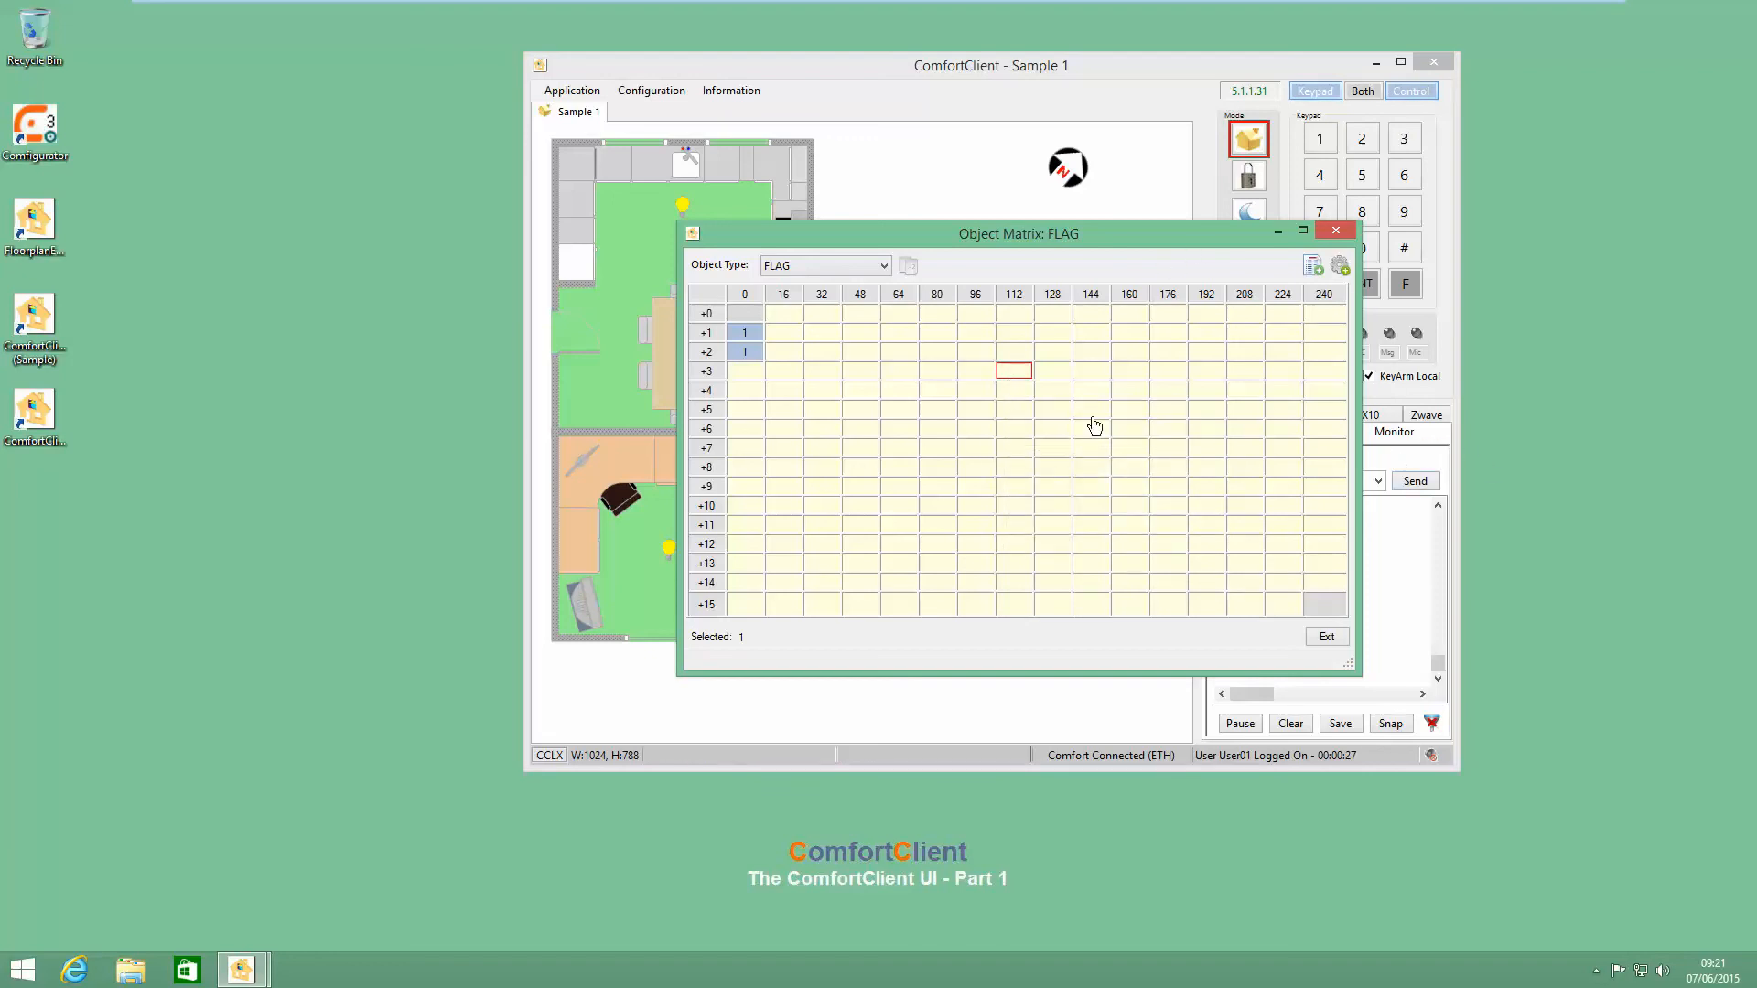
# Switch the matrix to COUNTER and set the counters at row +3, columns 80 and 112, to 3 together
pyautogui.click(823, 265)
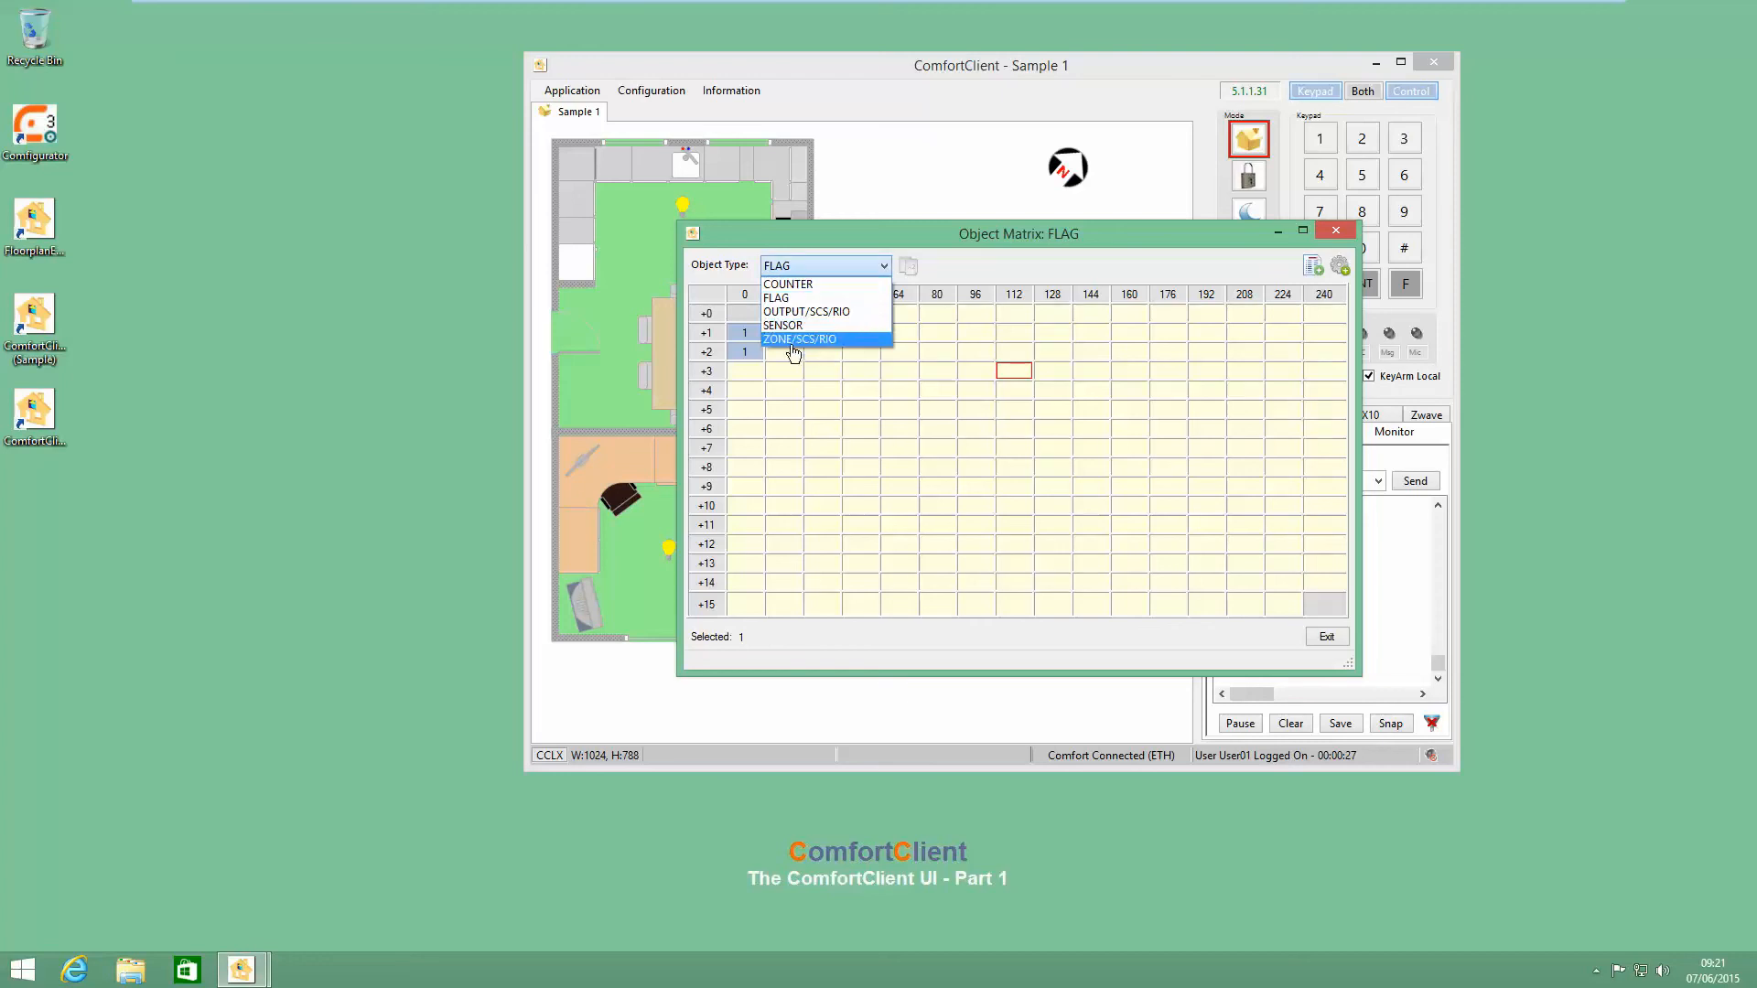
pyautogui.click(789, 284)
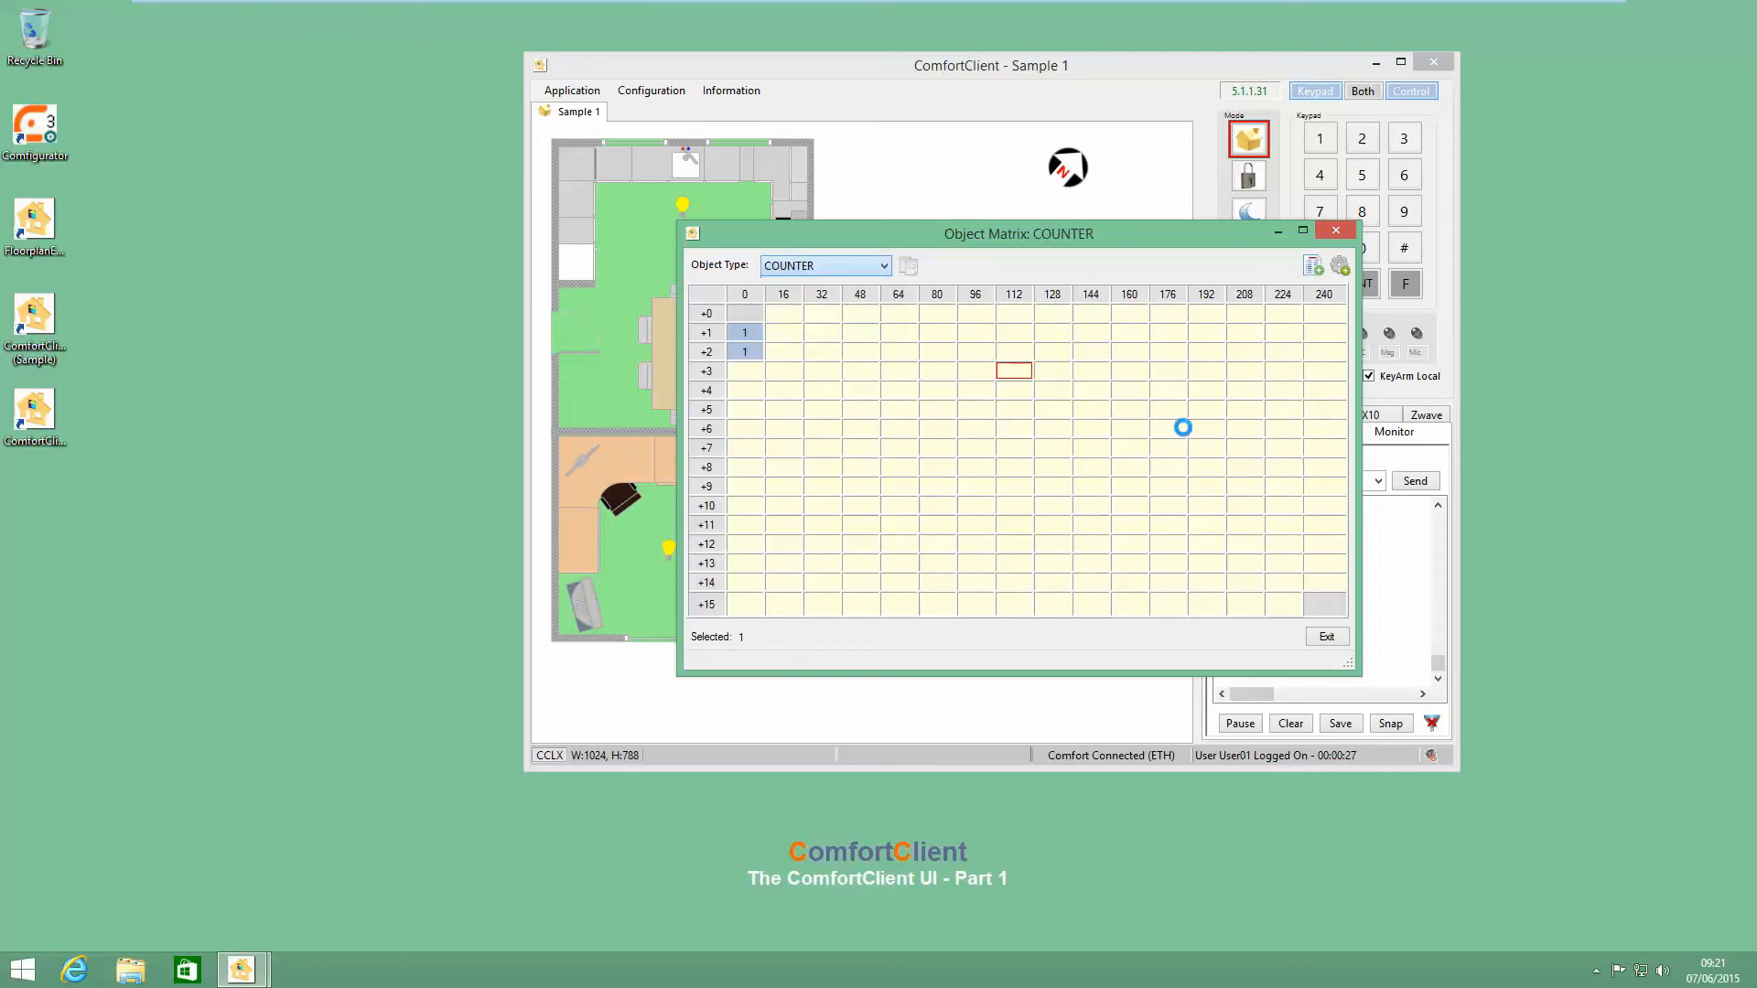
pyautogui.click(1020, 372)
pyautogui.keyDown('ctrl'); pyautogui.click(954, 373); pyautogui.keyUp('ctrl')
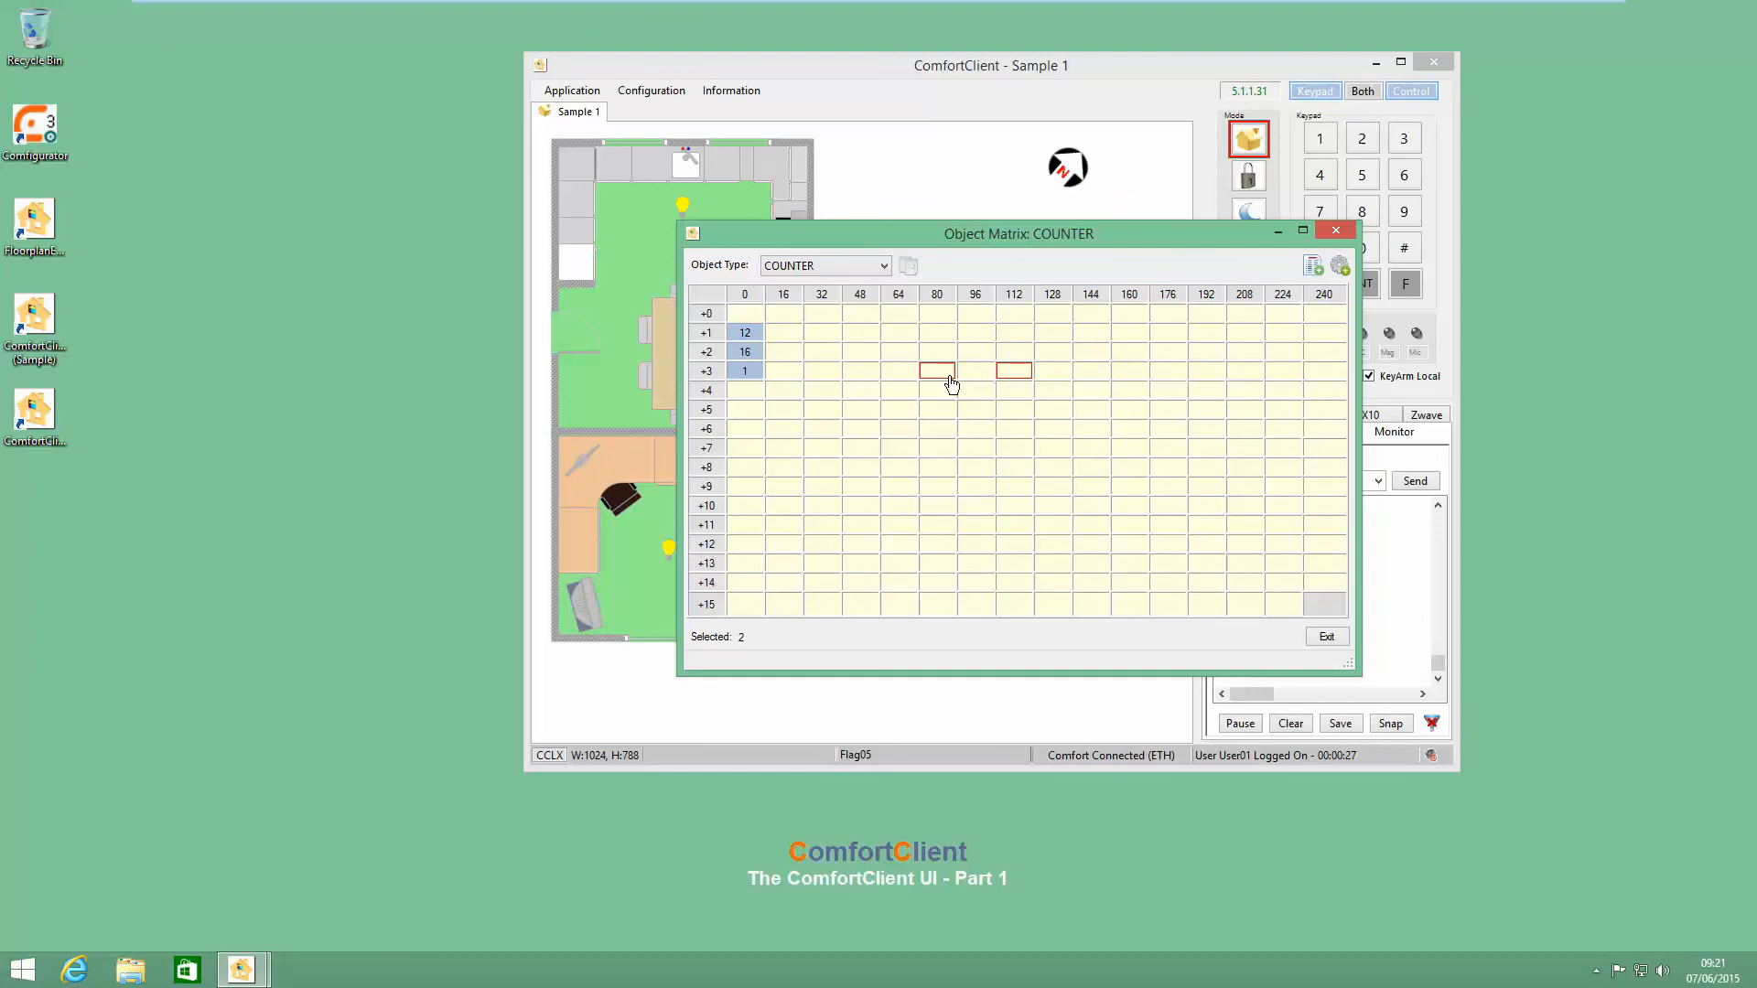
pyautogui.rightClick(952, 370)
pyautogui.click(970, 384)
pyautogui.write('3')
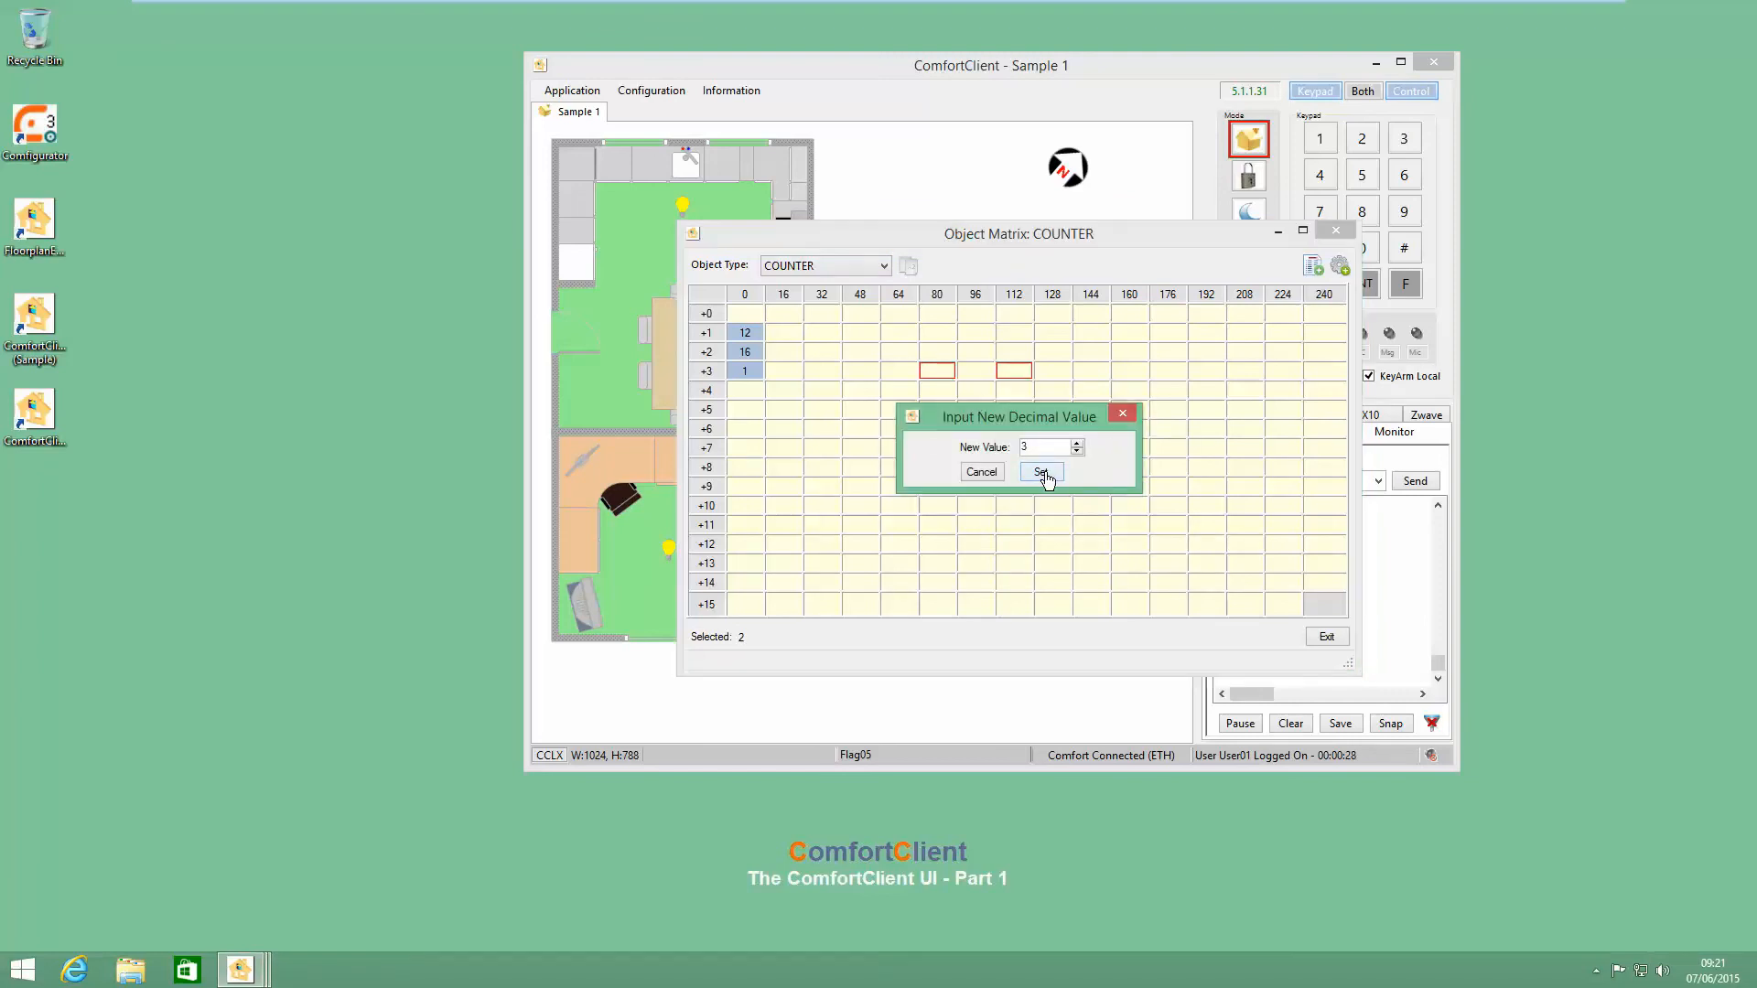
pyautogui.click(1040, 470)
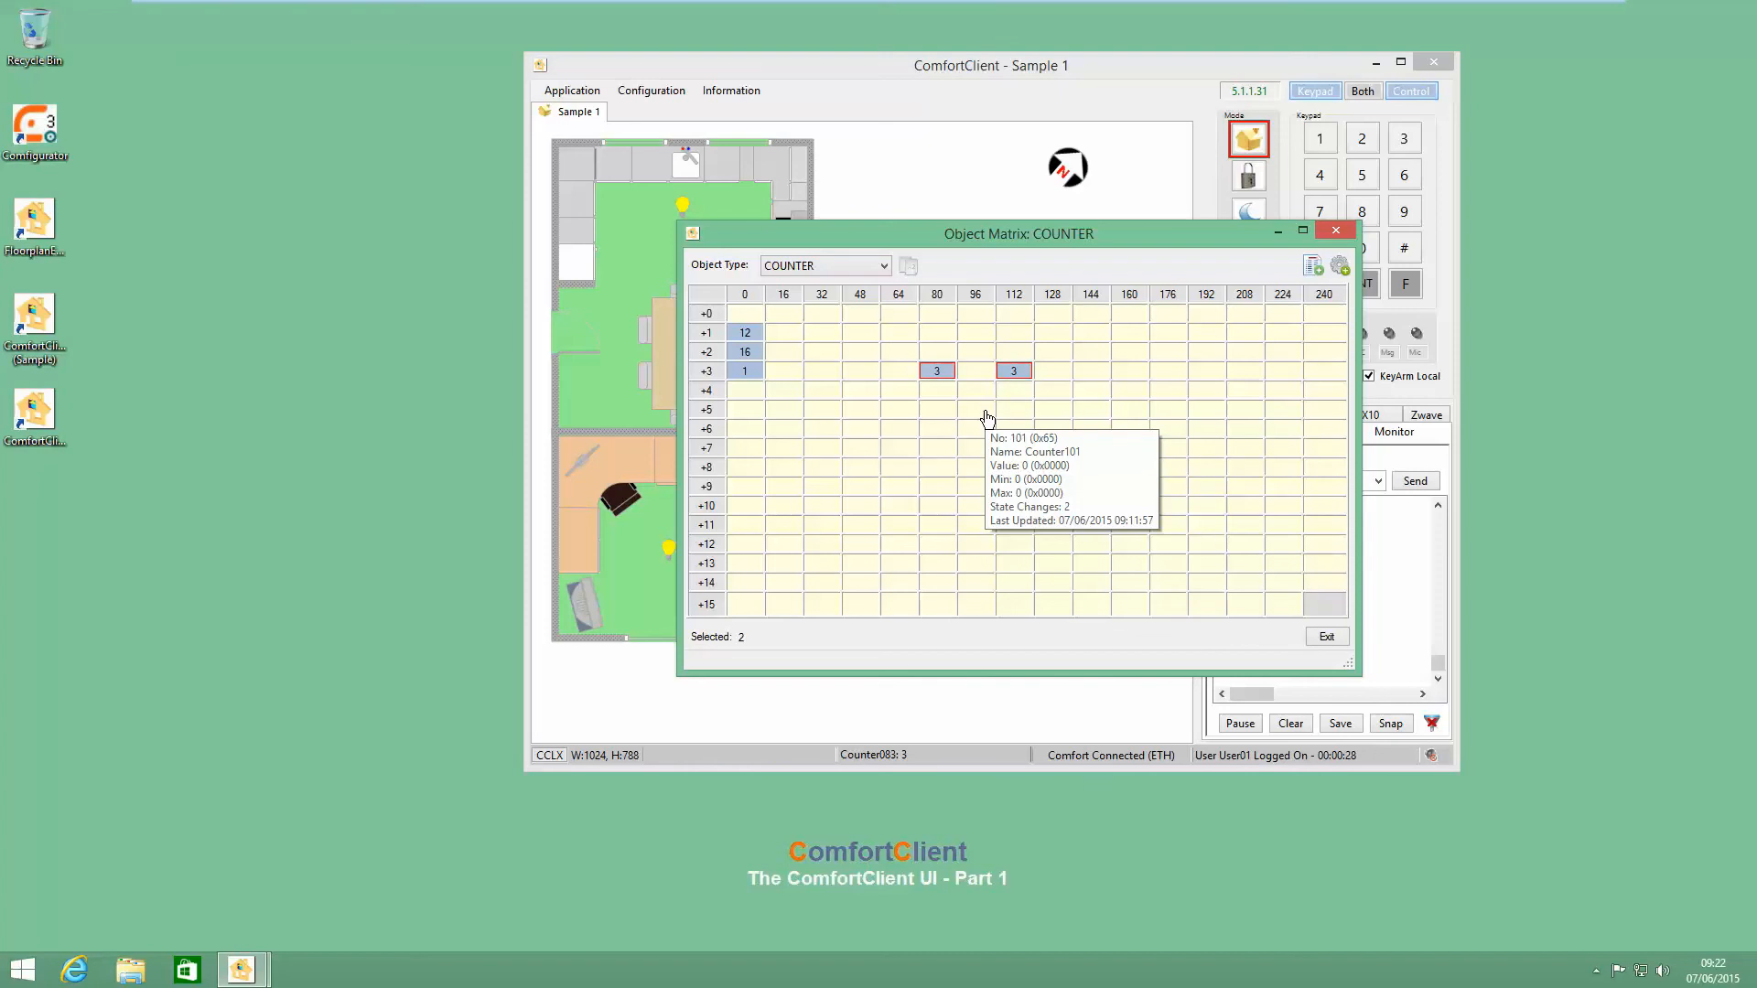
# Clear the counter selection and set only the counter at column 112, row +3, to 8
pyautogui.moveTo(1018, 375)
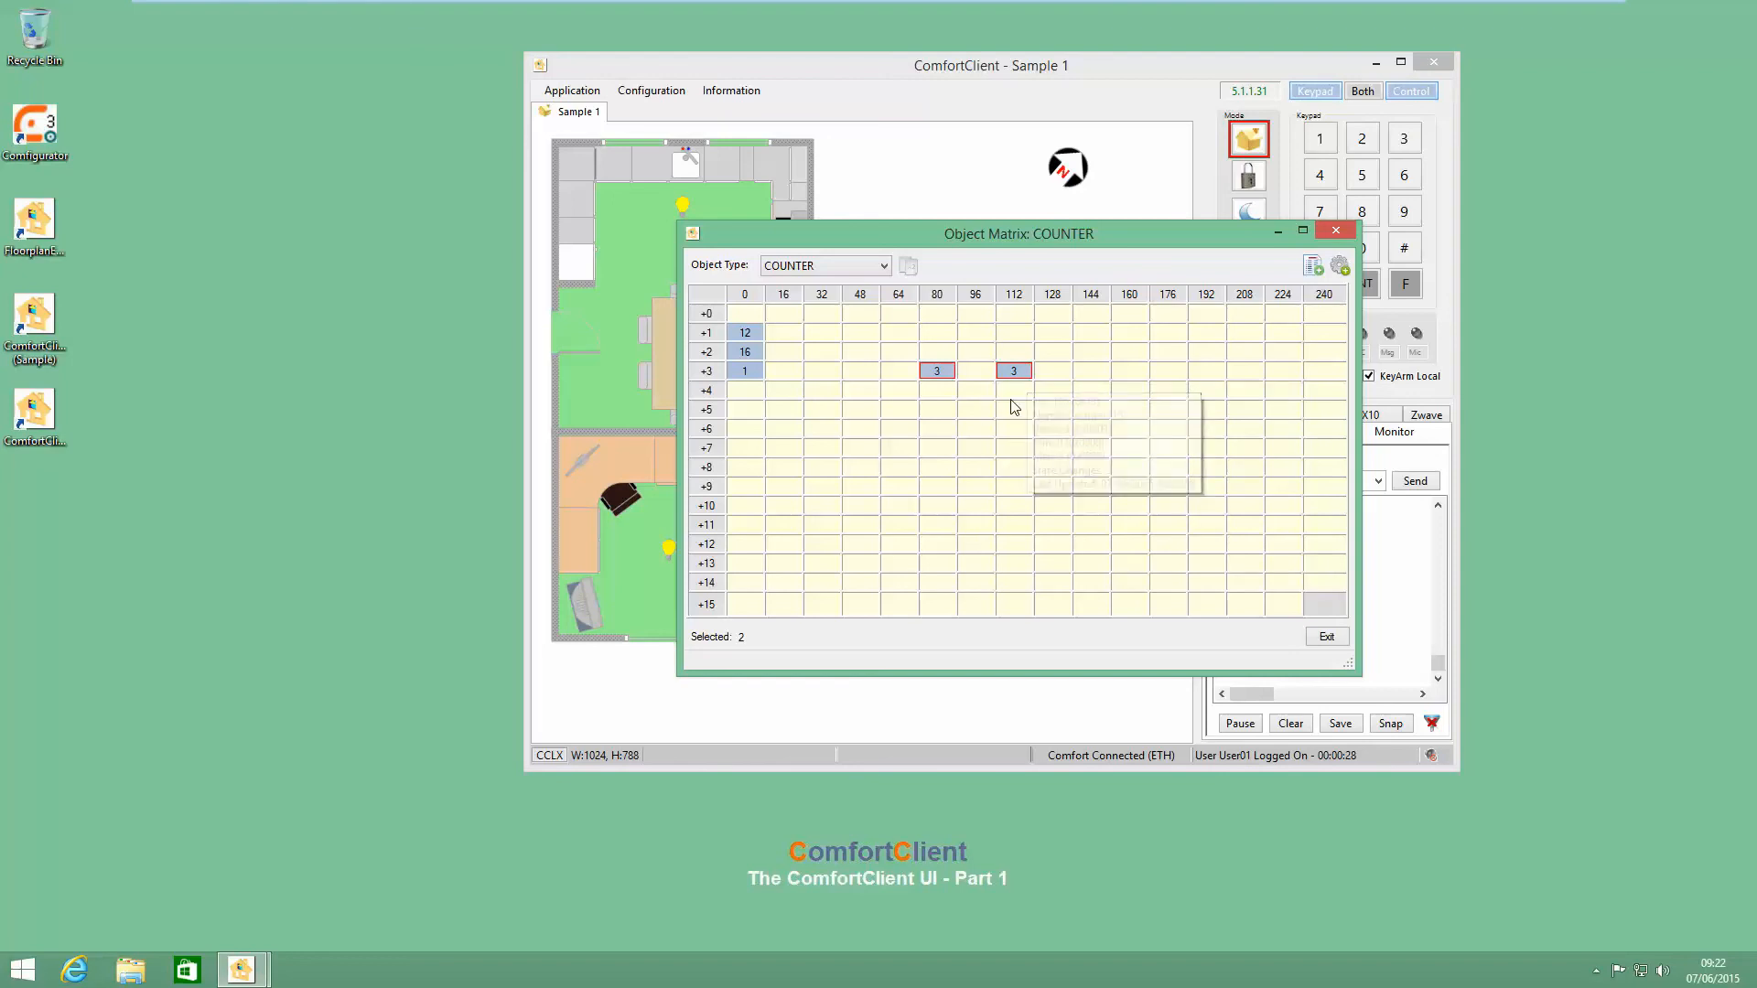
pyautogui.rightClick(1009, 388)
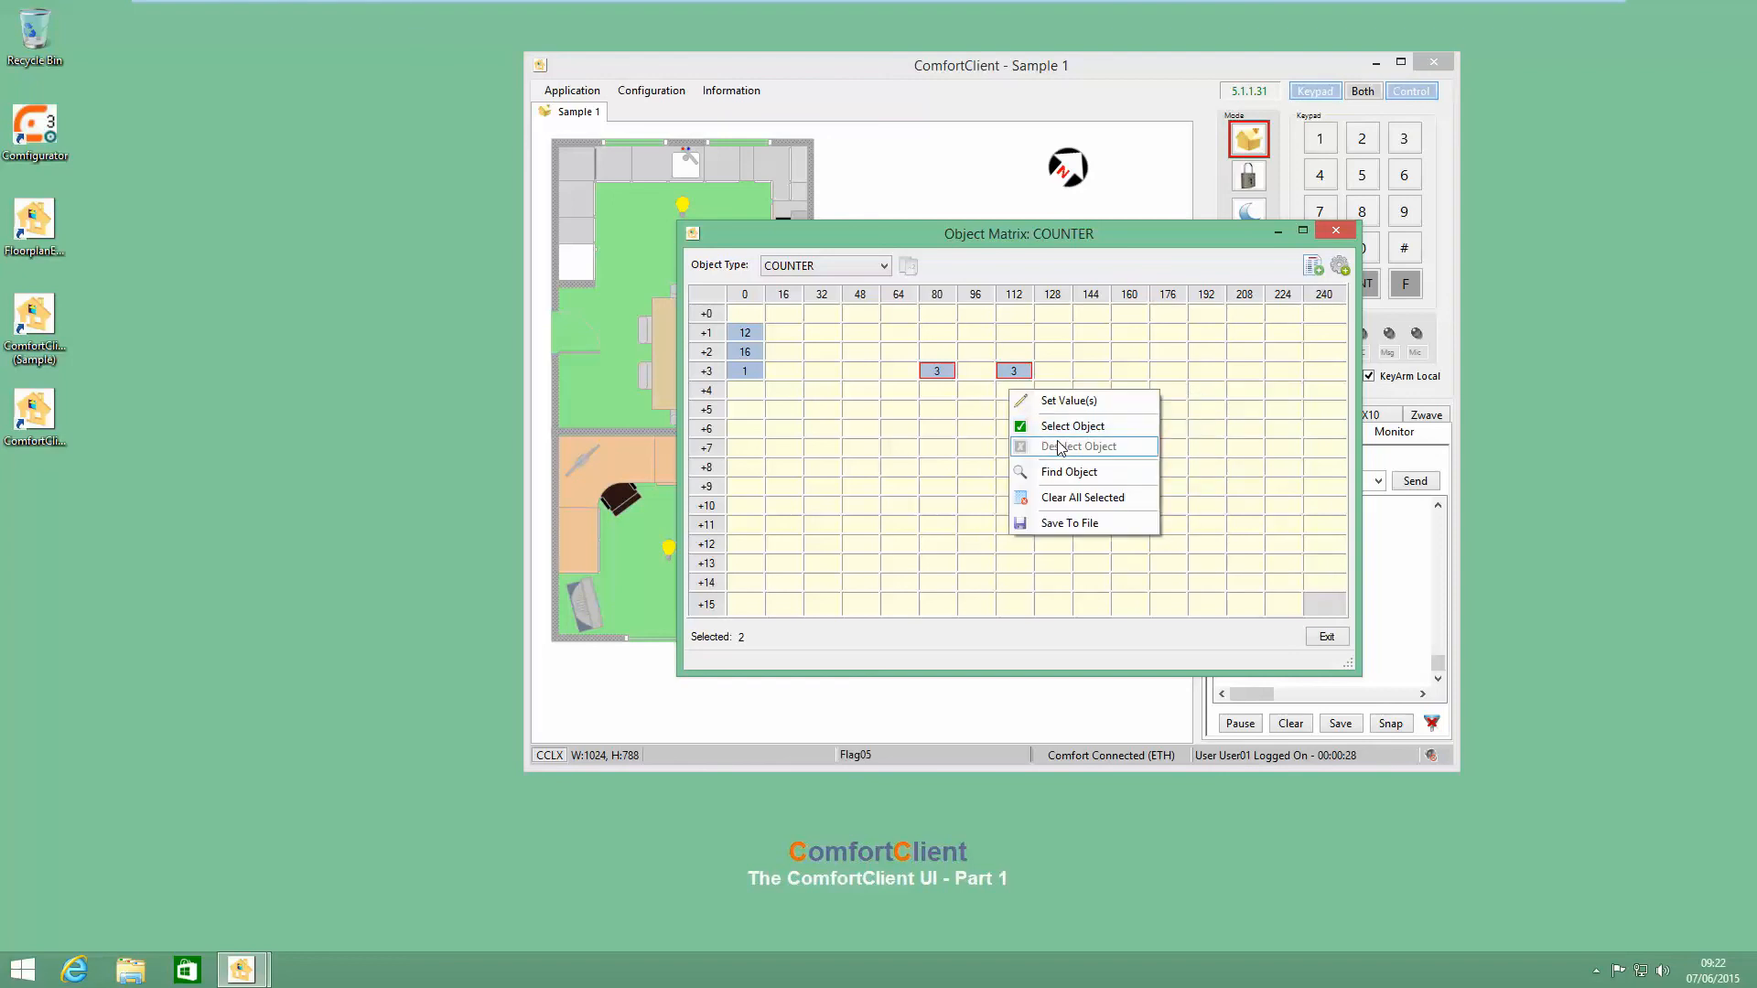
pyautogui.click(1070, 497)
pyautogui.click(1017, 377)
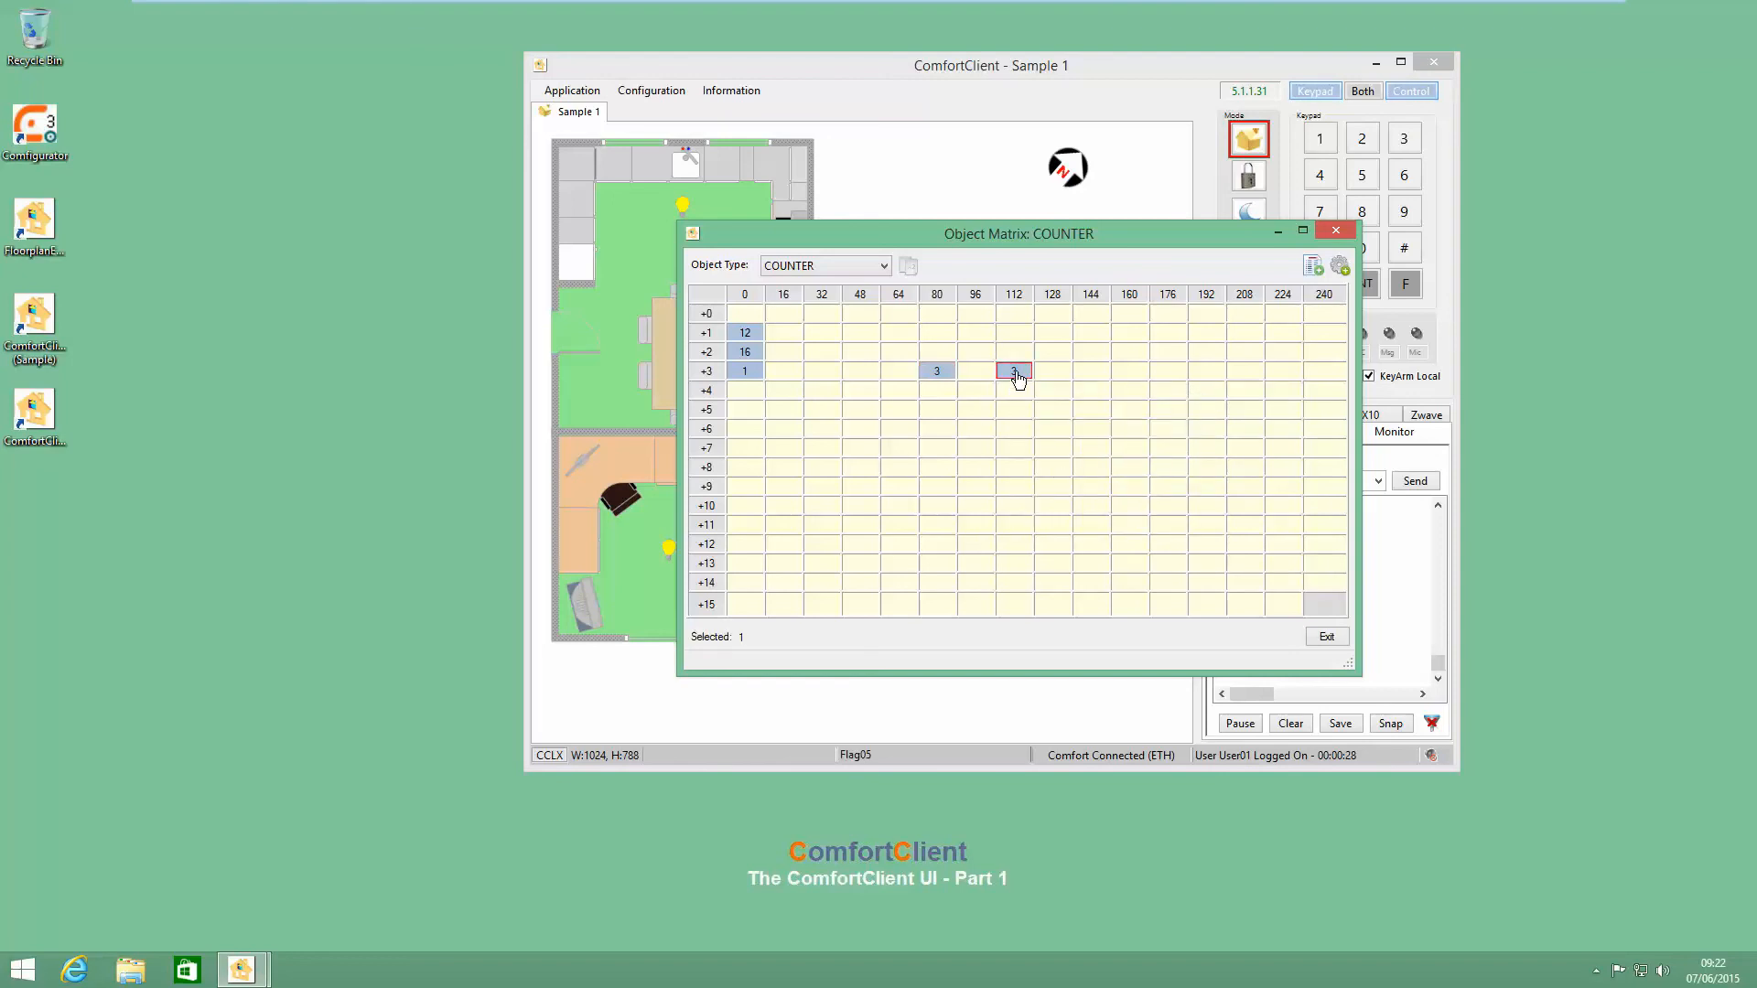
pyautogui.rightClick(1018, 377)
pyautogui.click(1045, 384)
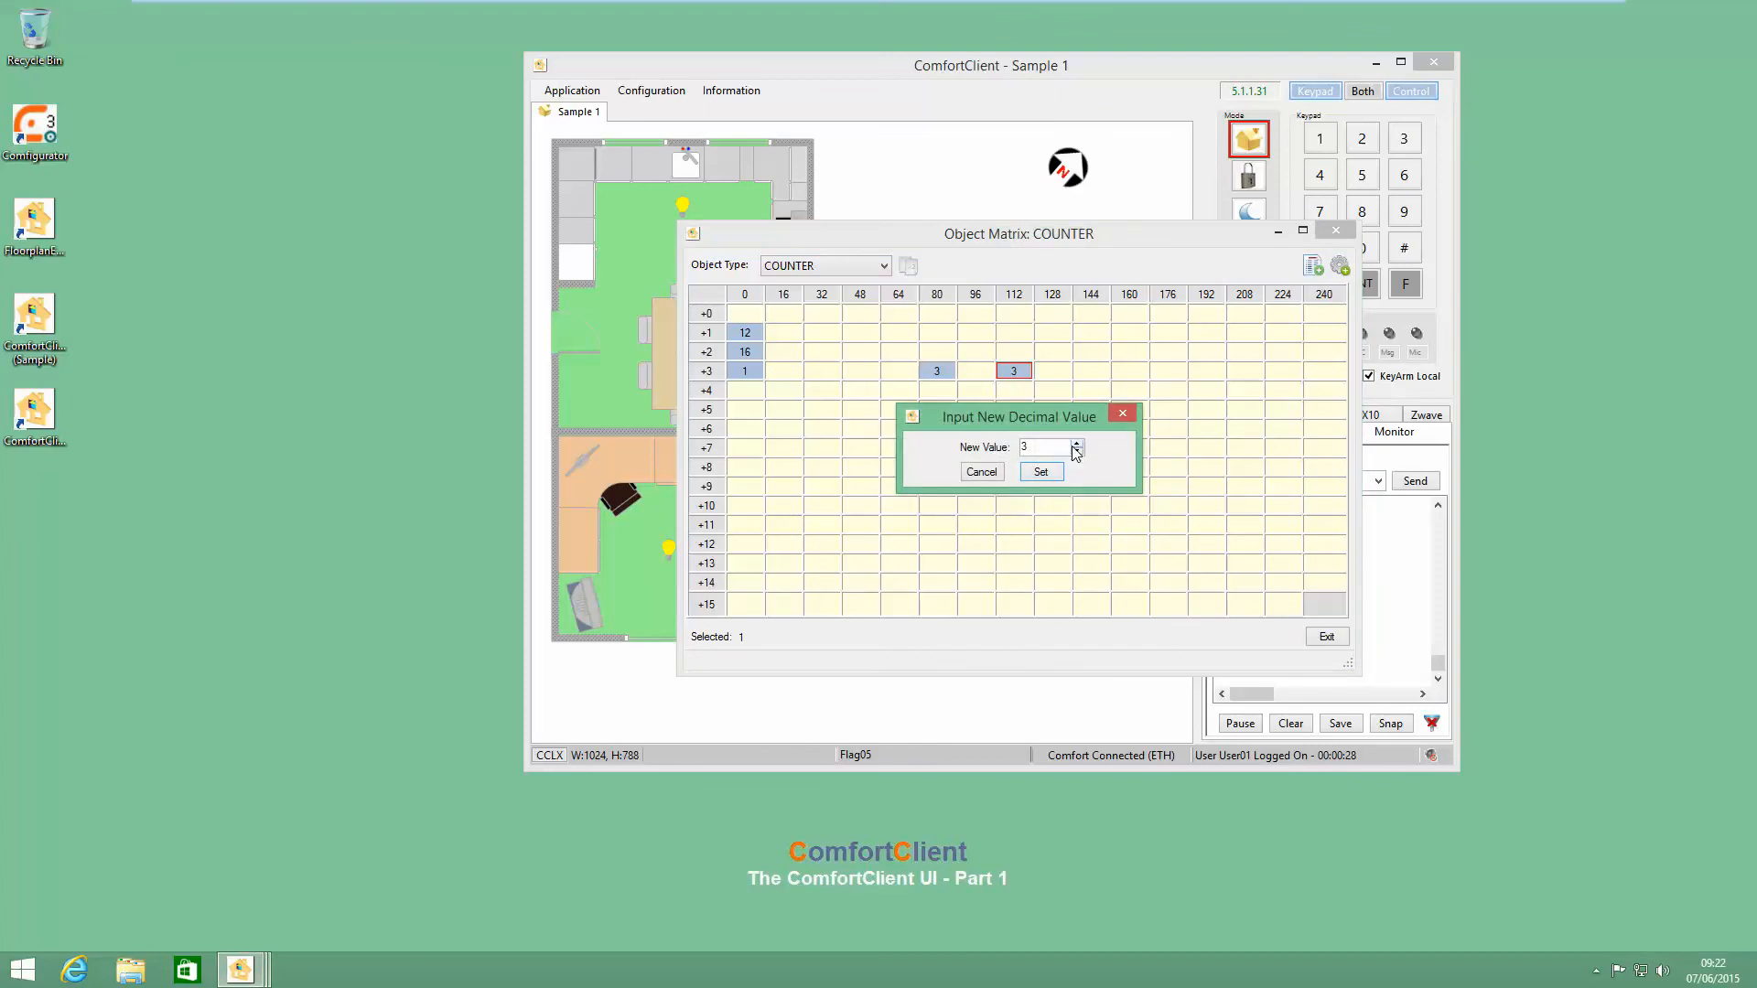
pyautogui.click(1076, 443)
pyautogui.click(1077, 443)
pyautogui.click(1076, 443)
pyautogui.click(1041, 472)
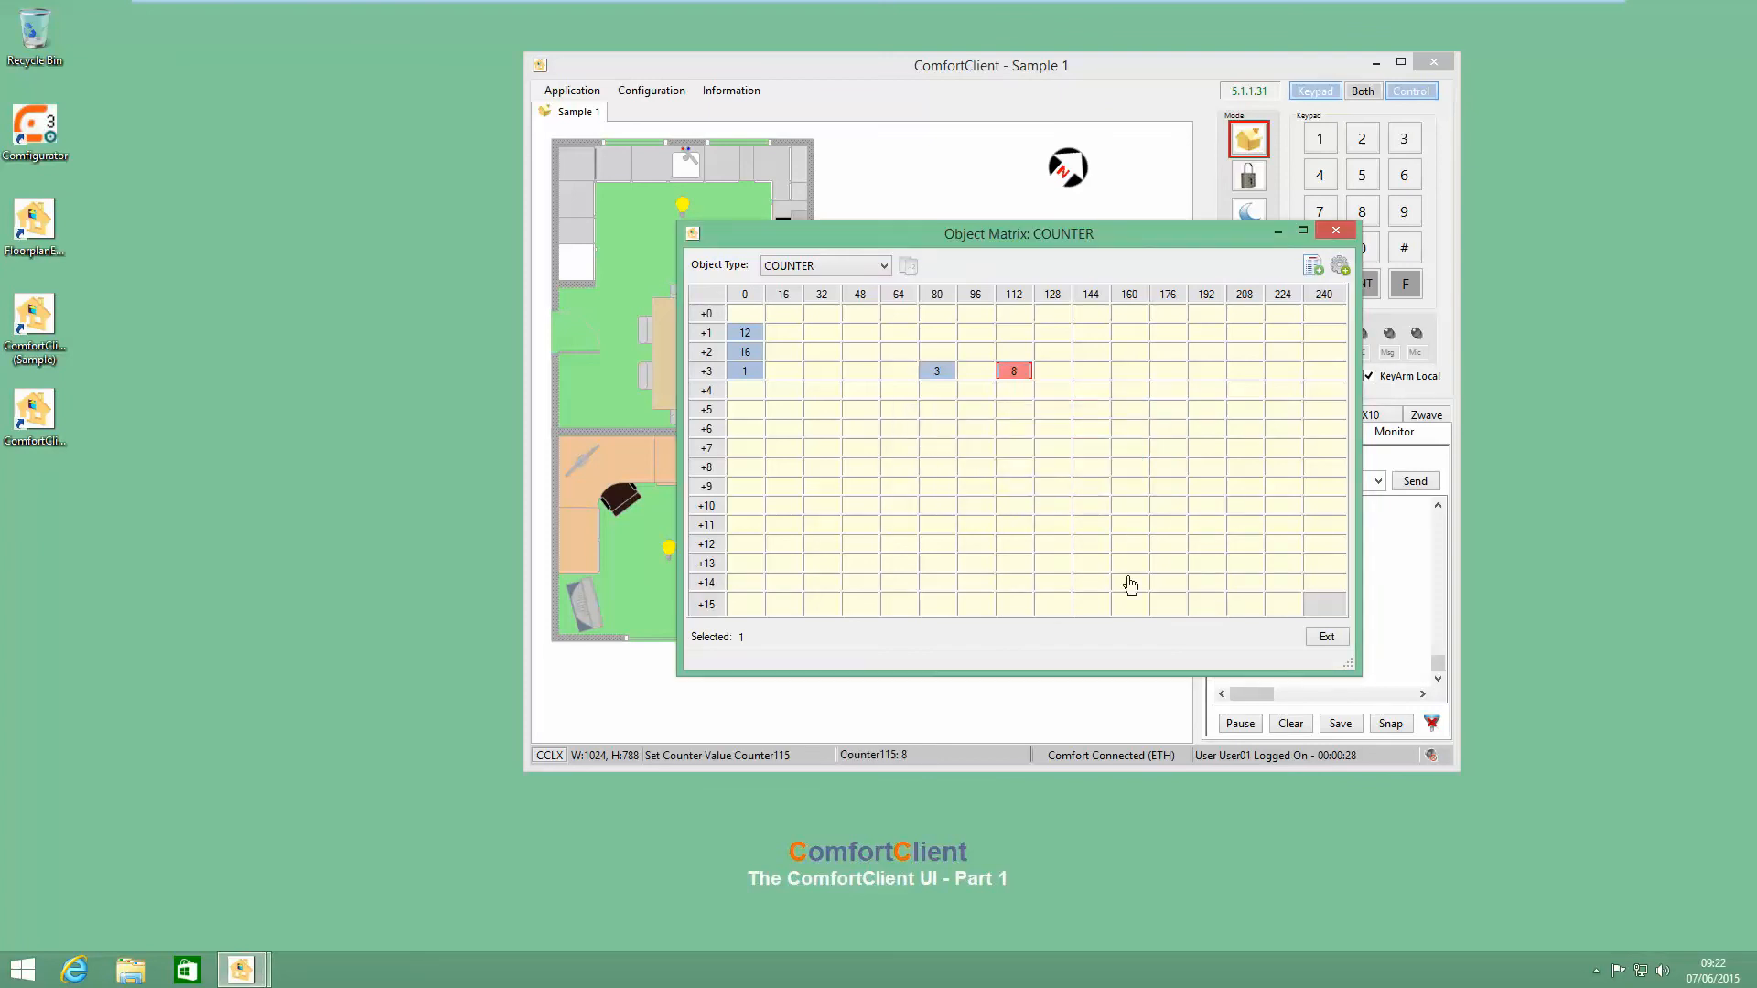
# Start saving the object matrix to file, with refref.docx in the CCData Logs folder as the output
pyautogui.moveTo(1015, 379)
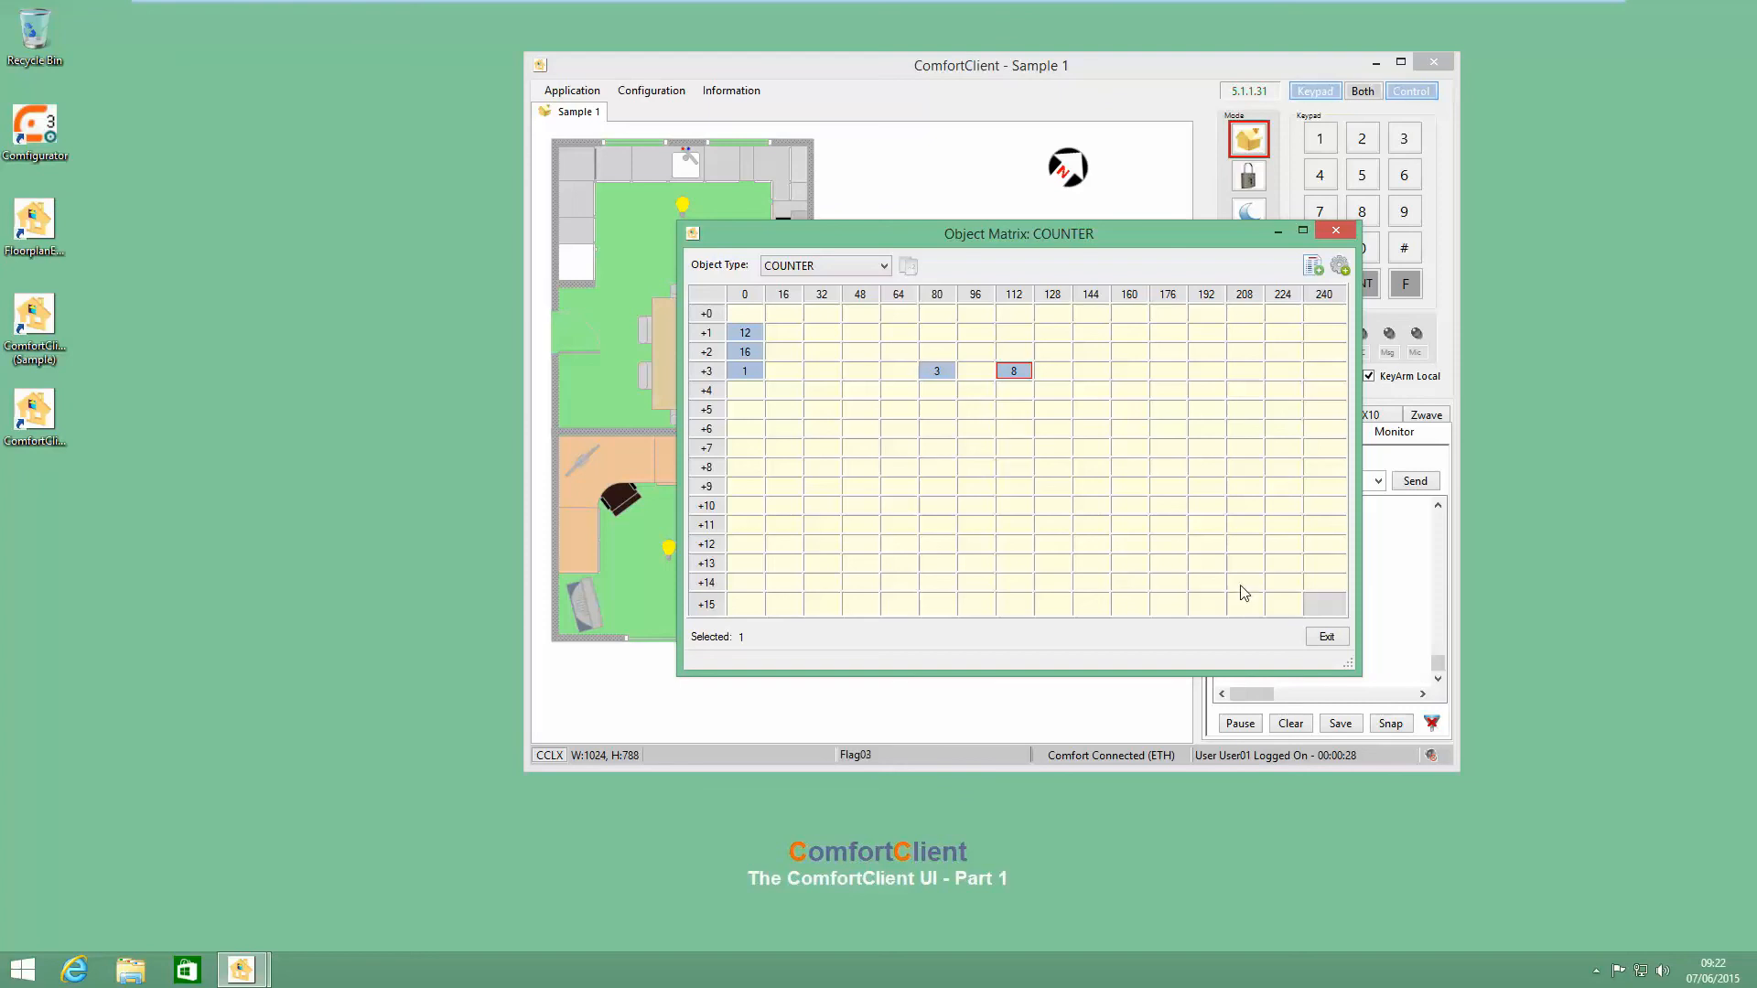
pyautogui.rightClick(1009, 410)
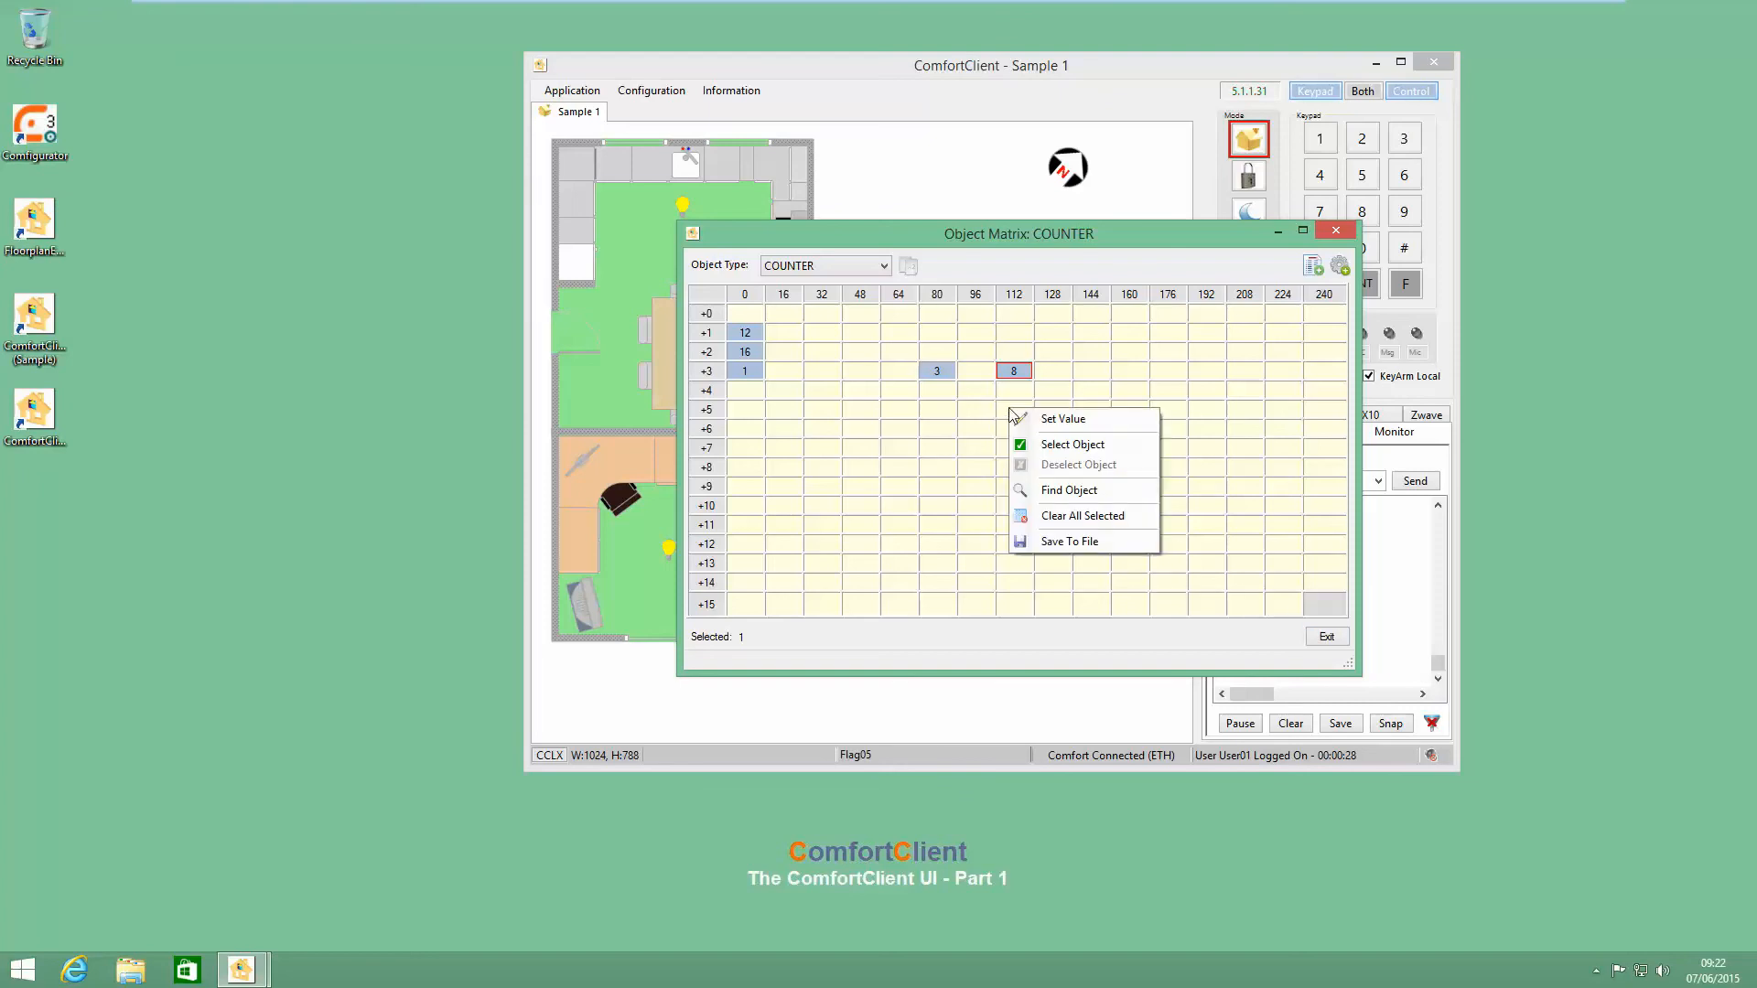
pyautogui.click(1060, 547)
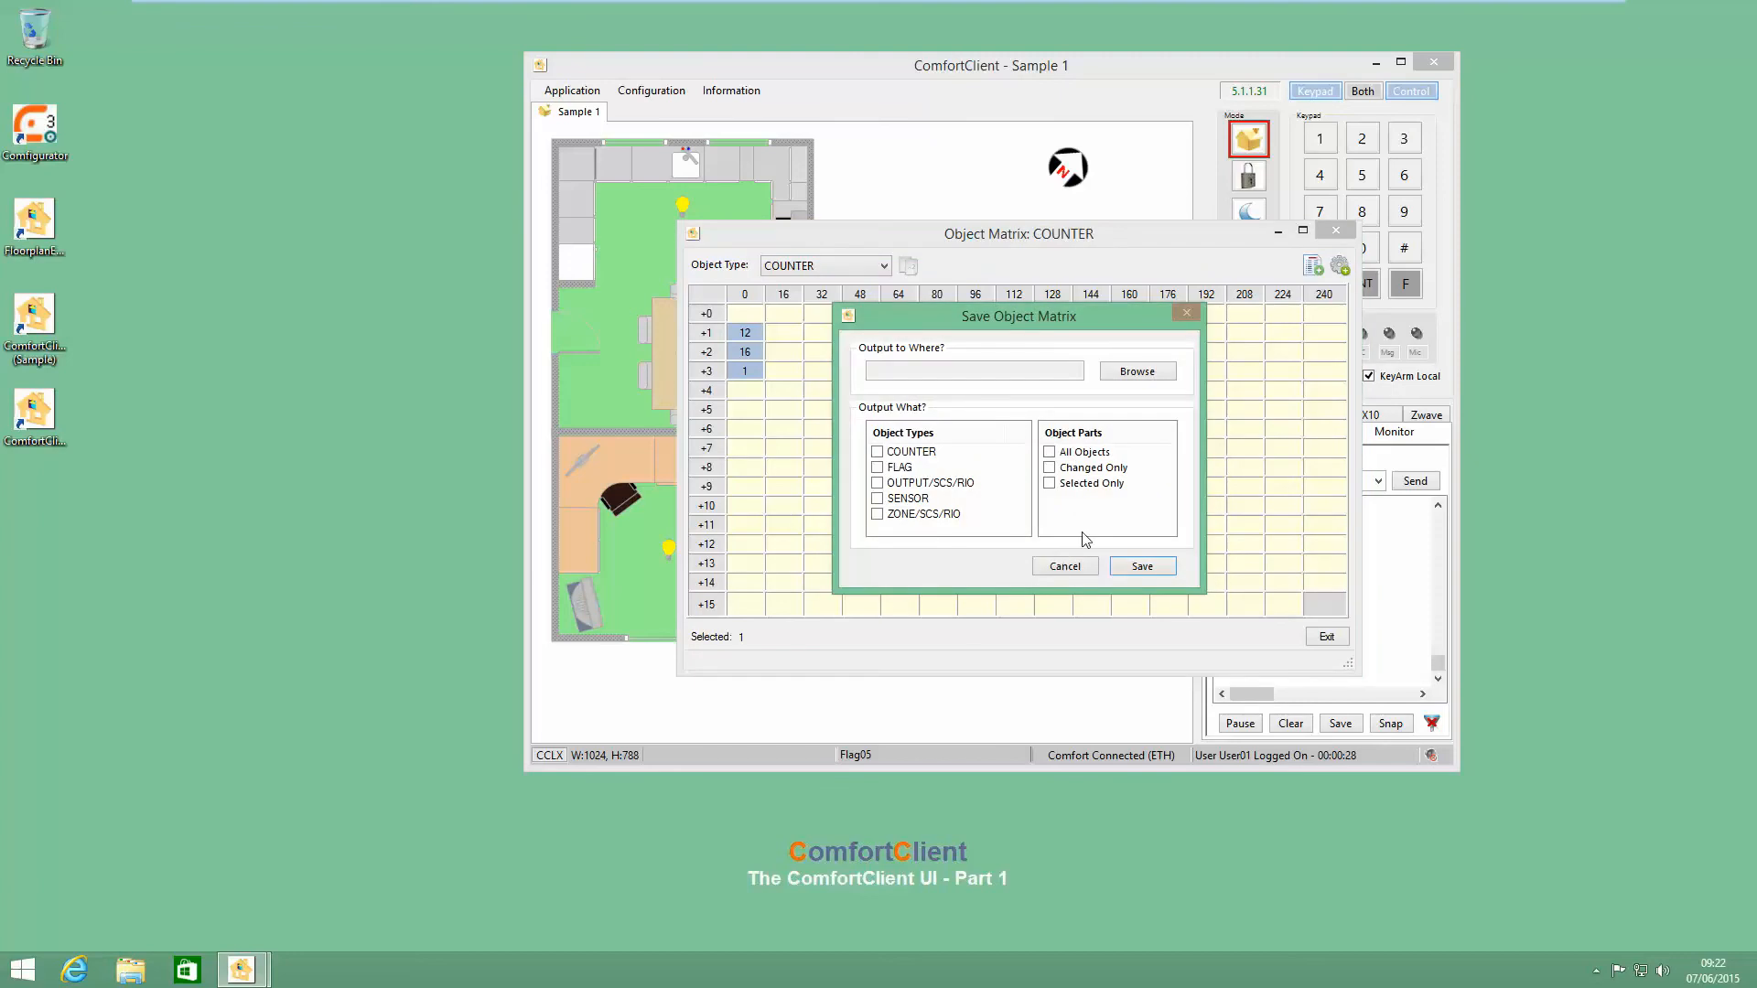
pyautogui.click(1136, 373)
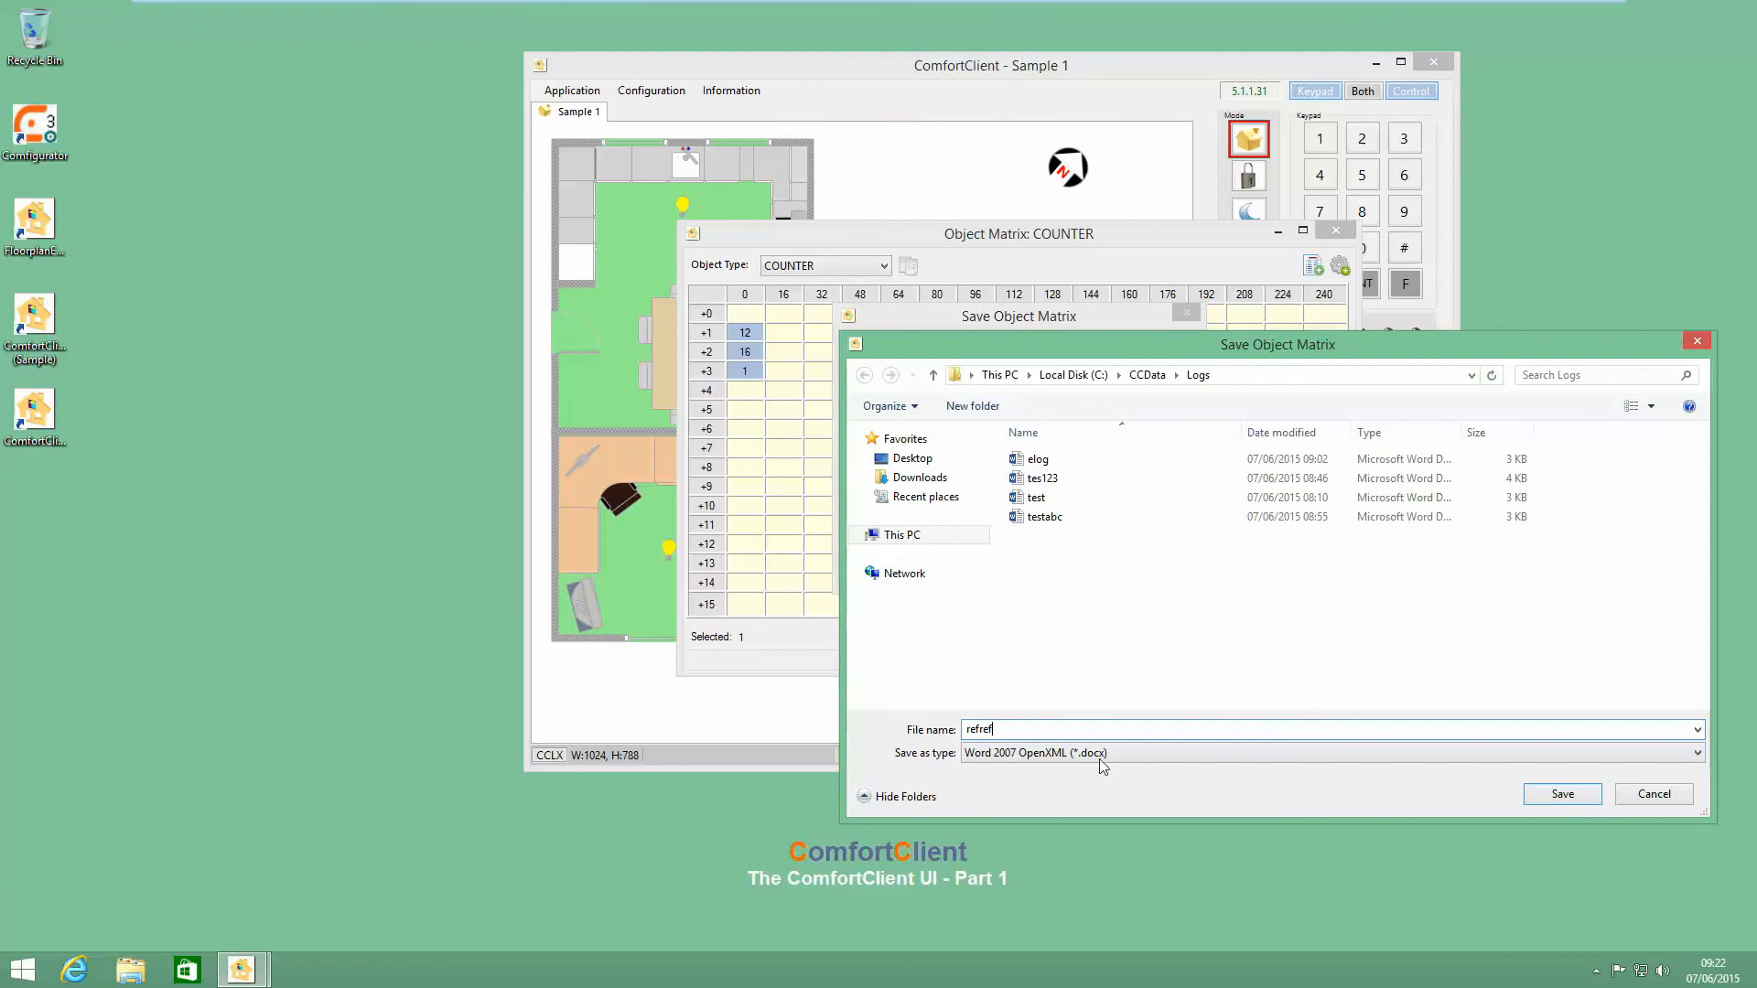
pyautogui.click(1546, 799)
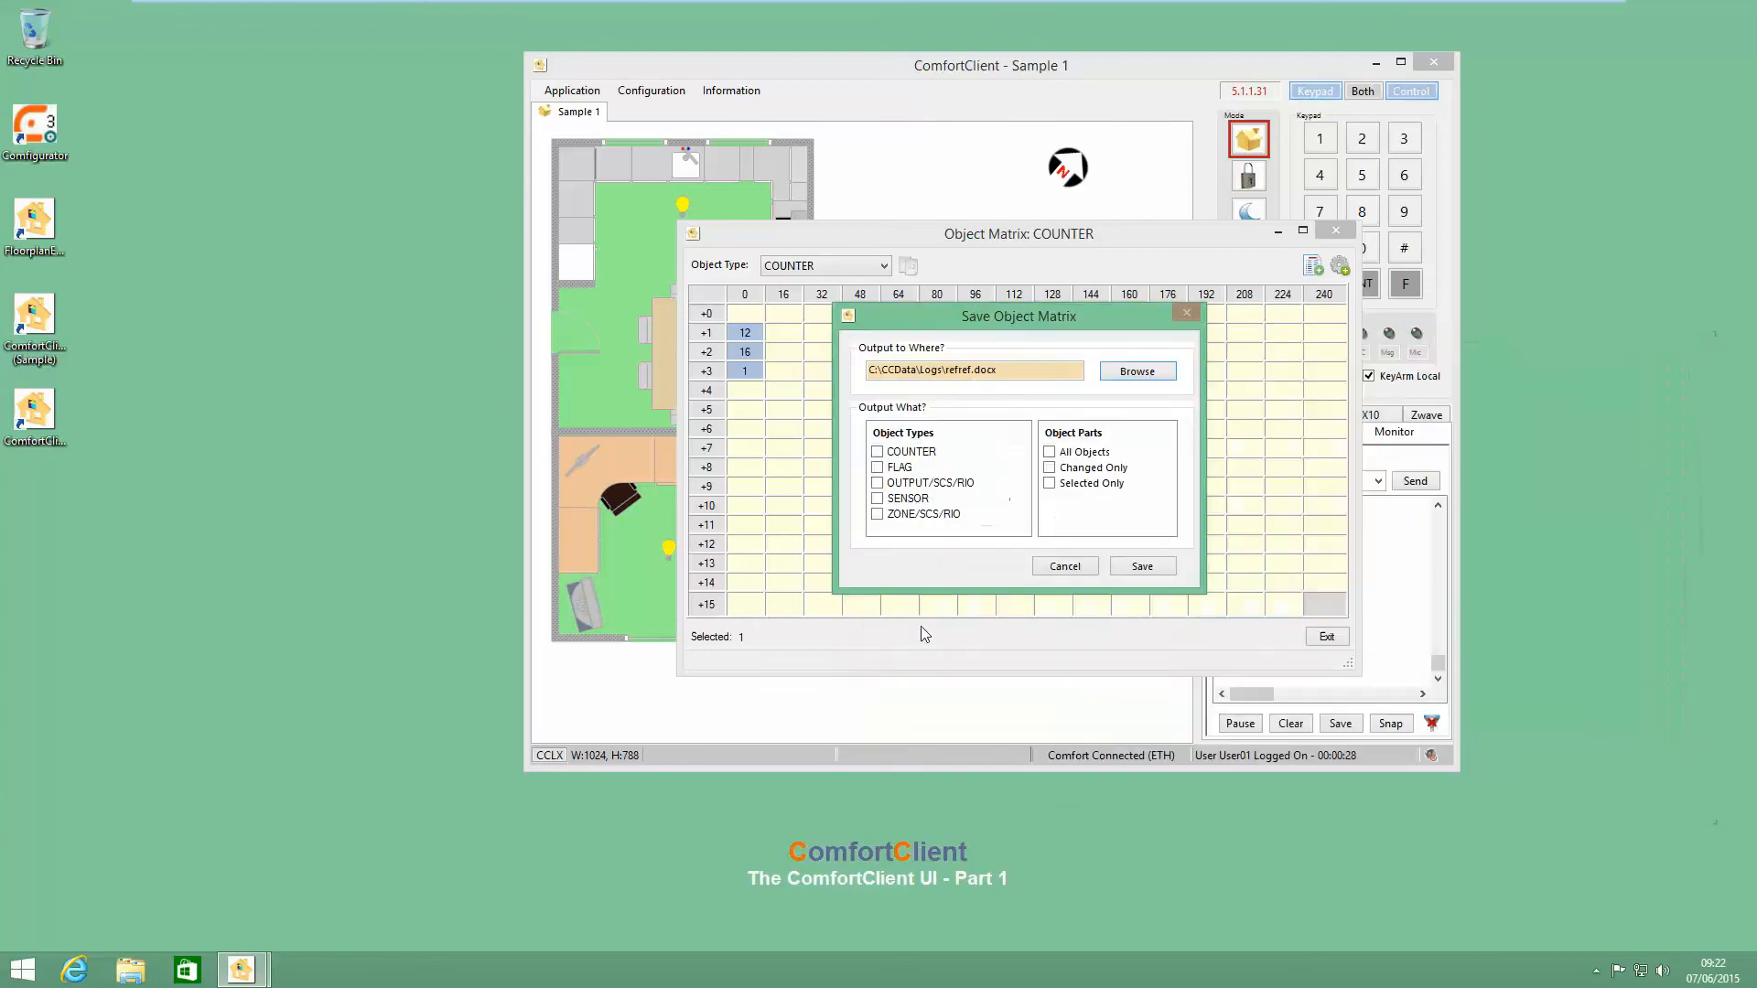
# Save the COUNTER, OUTPUT/SCS/RIO and ZONE/SCS/RIO types with Selected Only, and close the generated Word log after viewing it
pyautogui.click(895, 453)
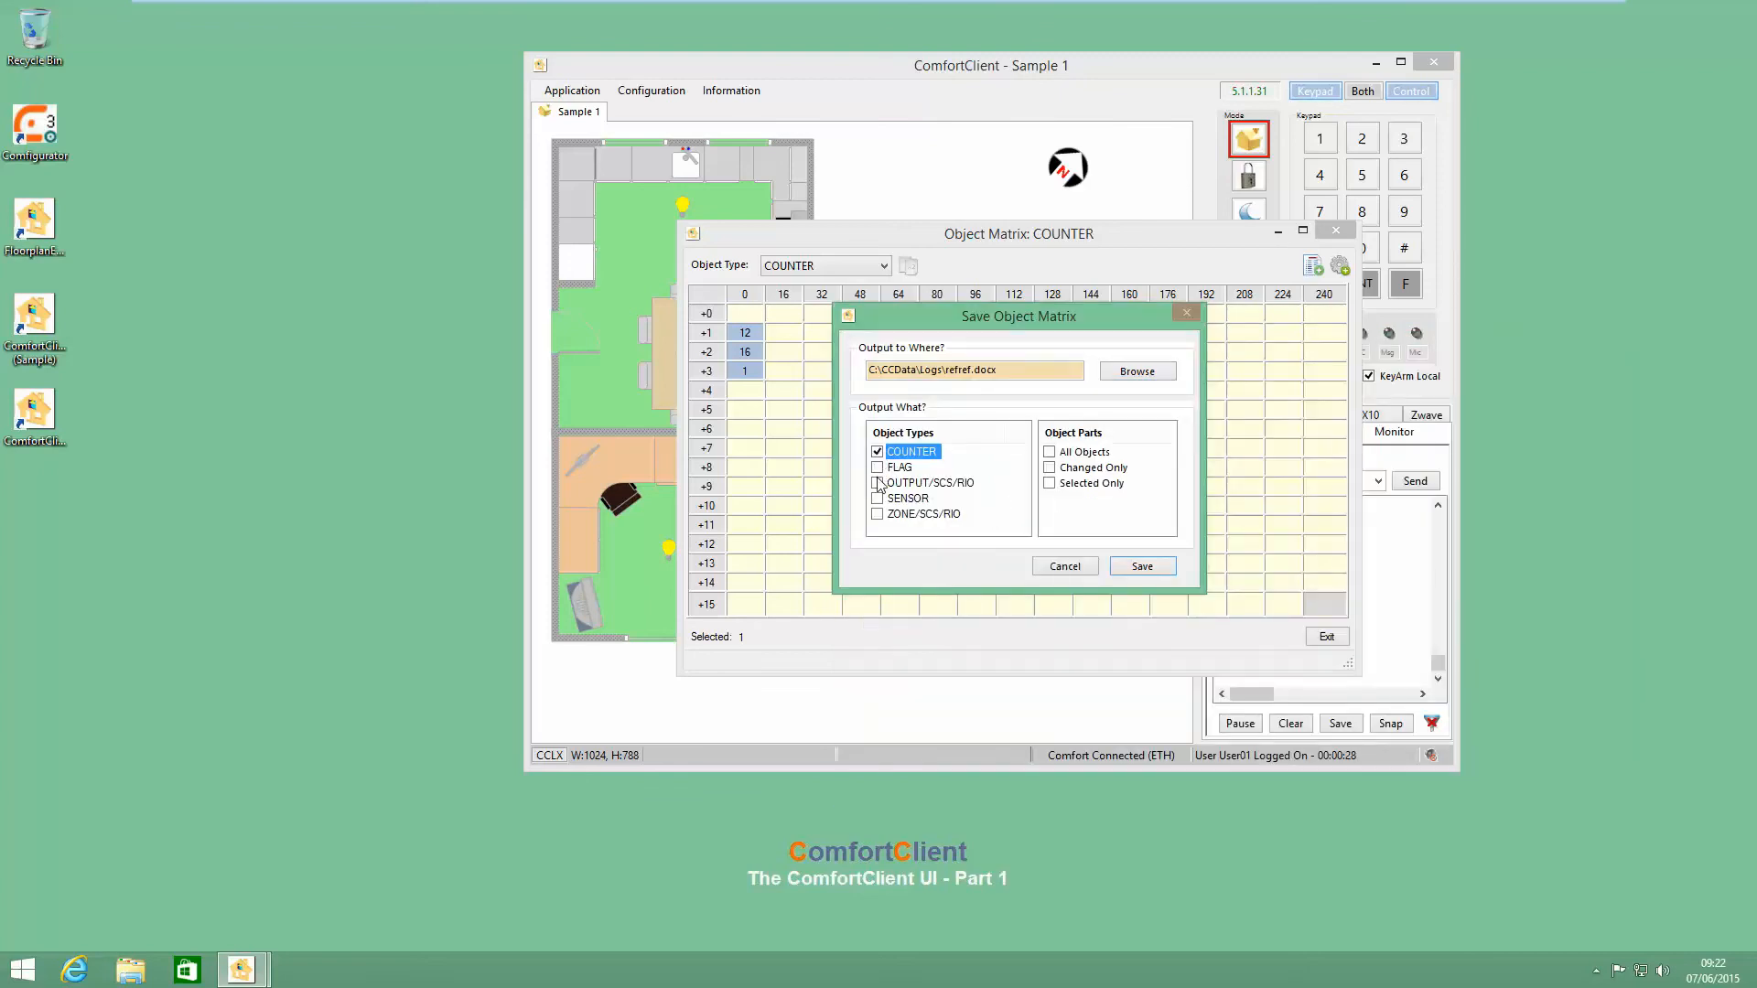
pyautogui.click(876, 483)
pyautogui.click(876, 514)
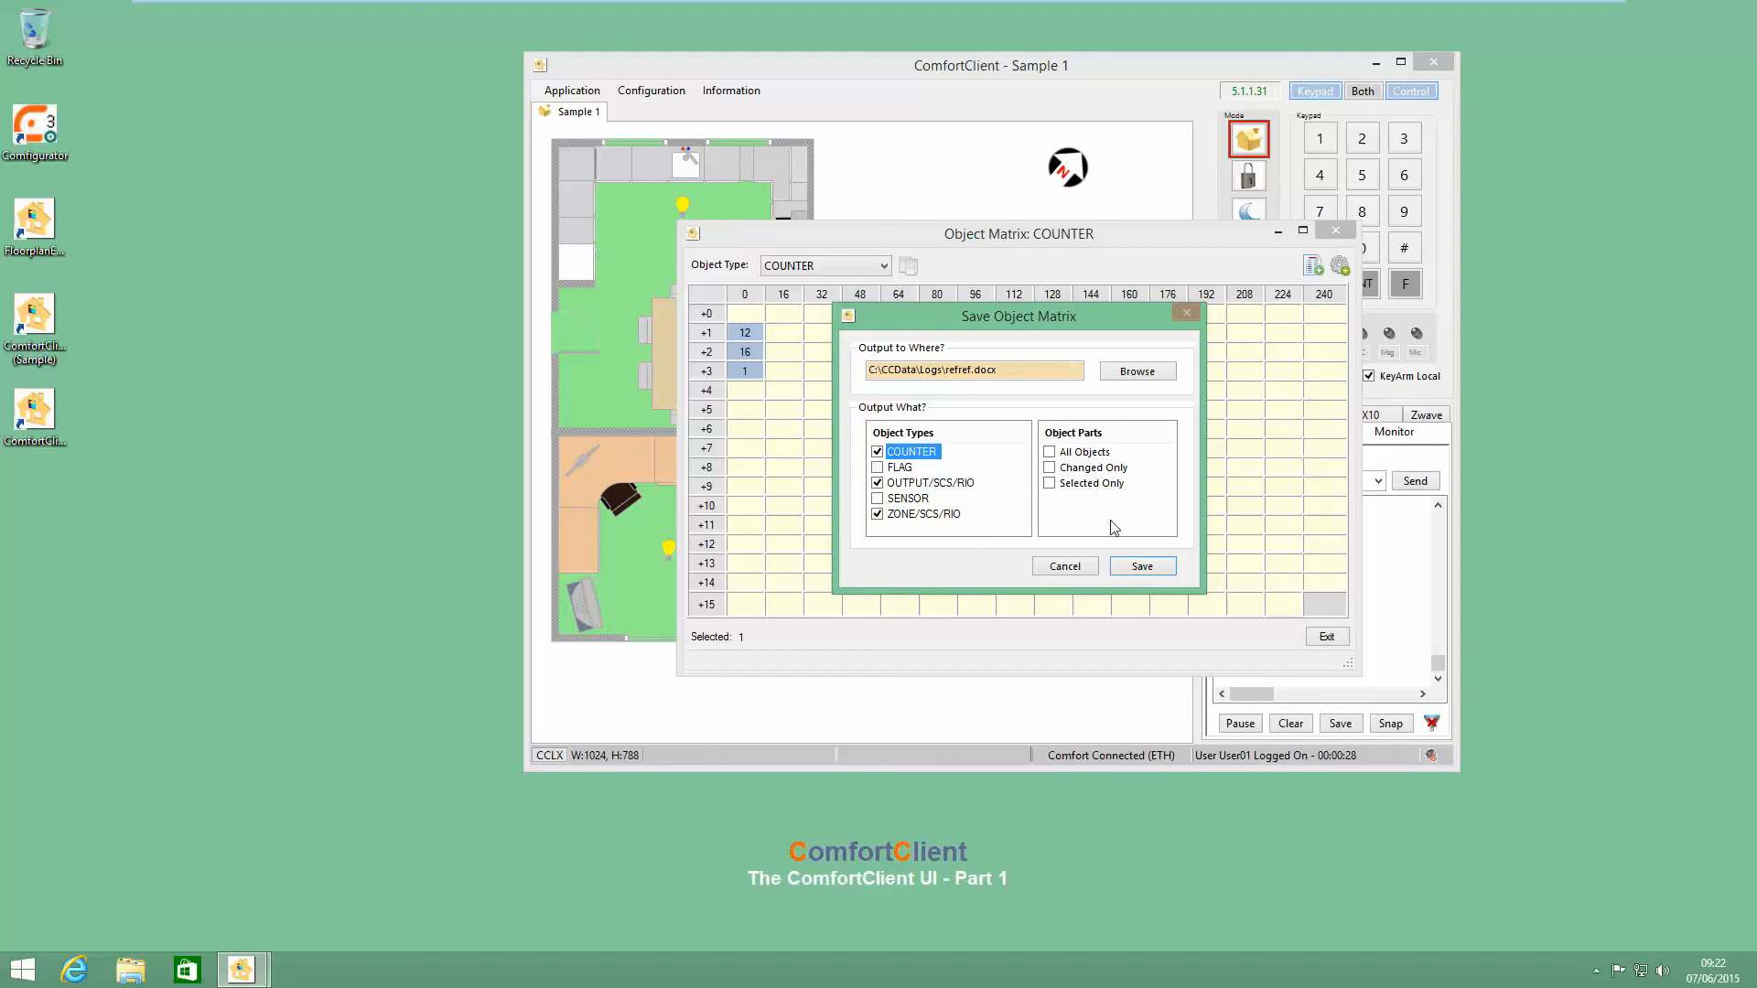
pyautogui.click(1049, 483)
pyautogui.click(1142, 566)
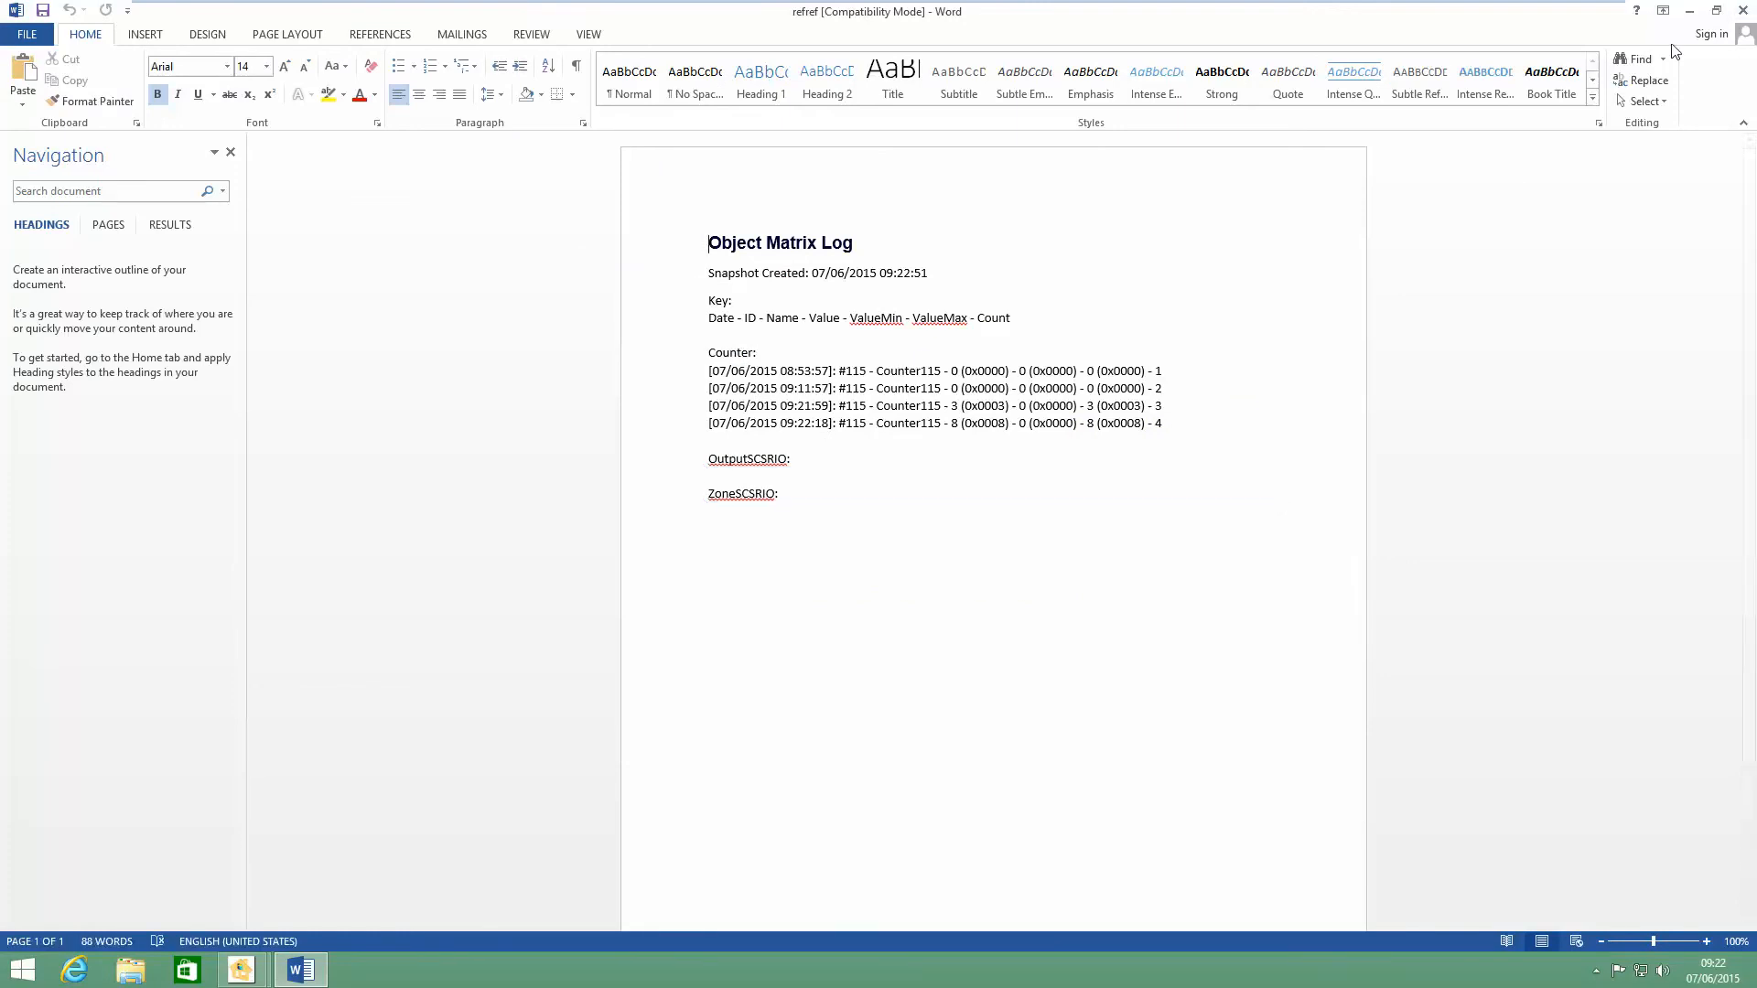
pyautogui.click(1743, 10)
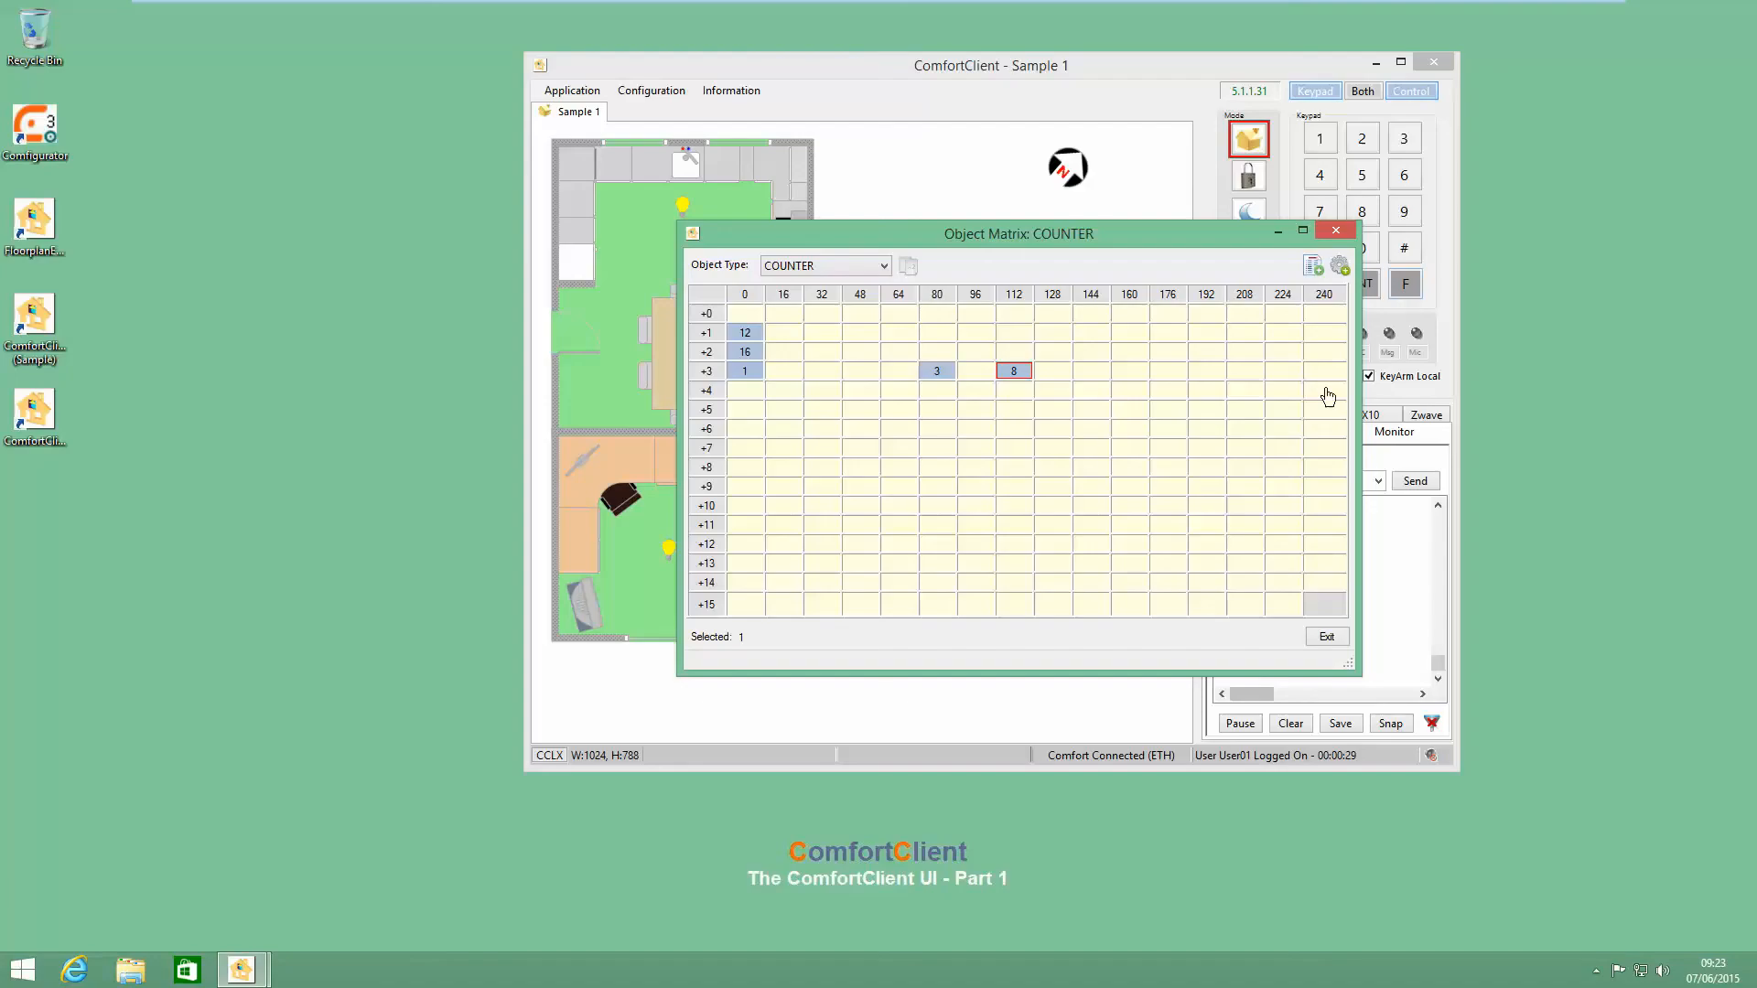
# Exit the Object Matrix and check for ComfortClient updates
pyautogui.click(1324, 636)
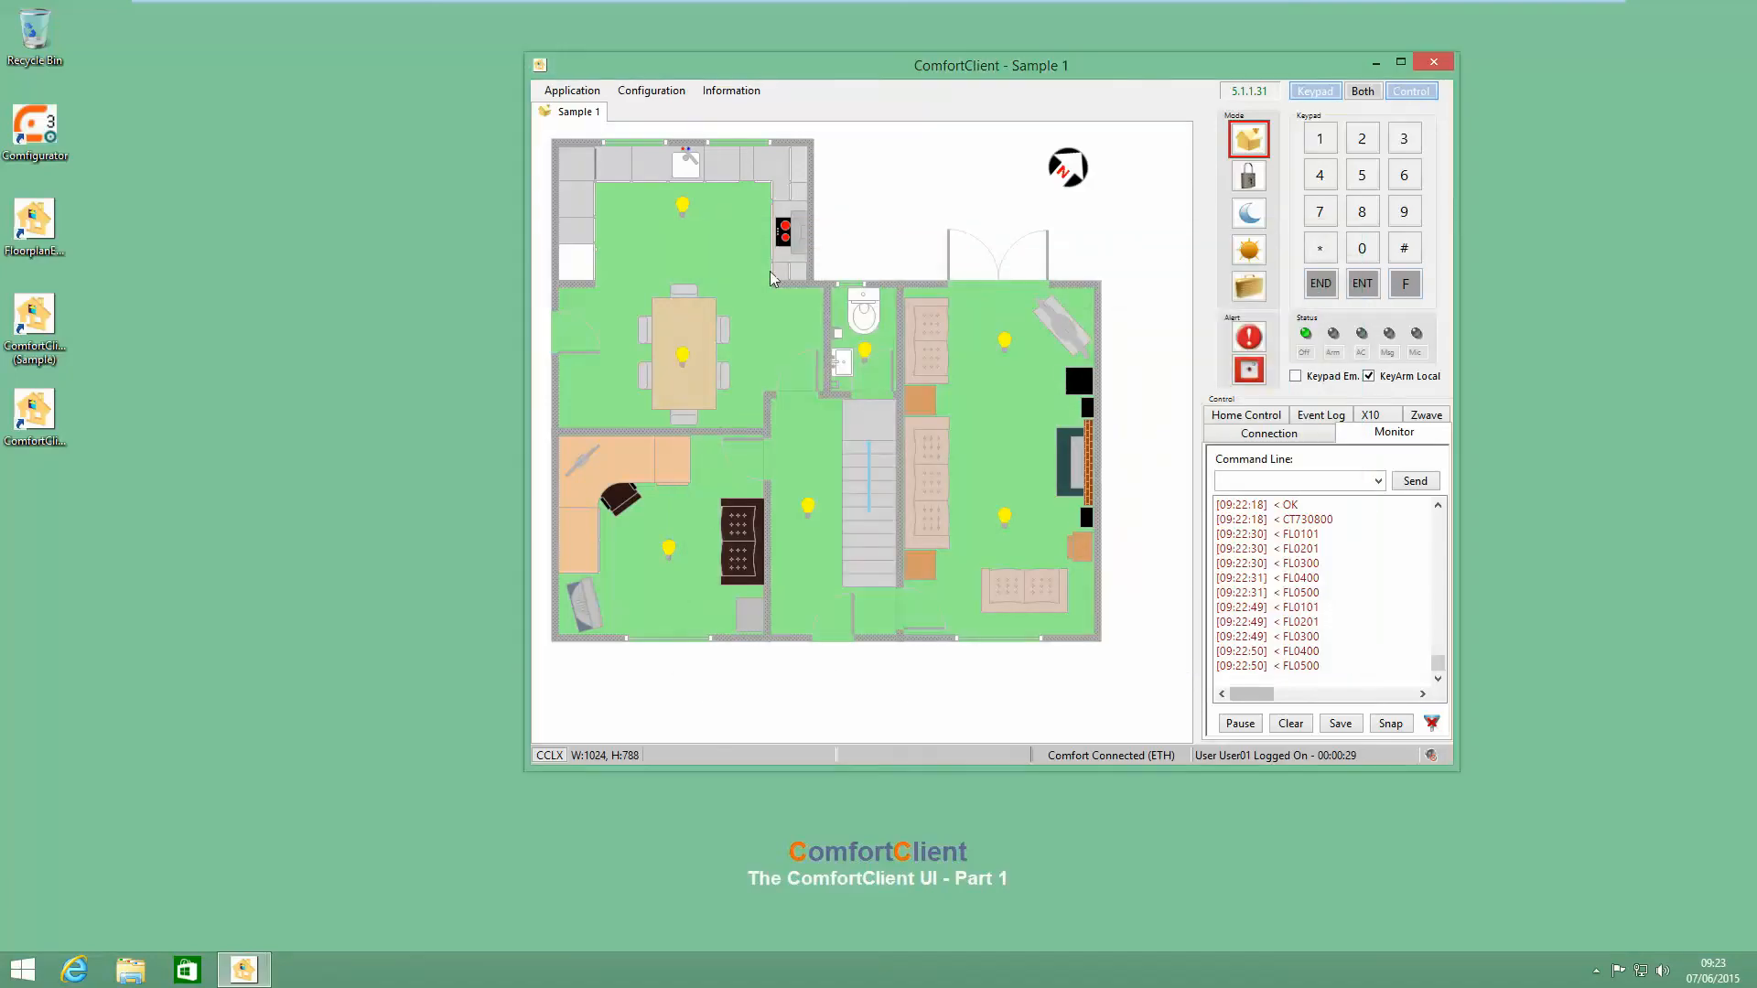
pyautogui.click(726, 91)
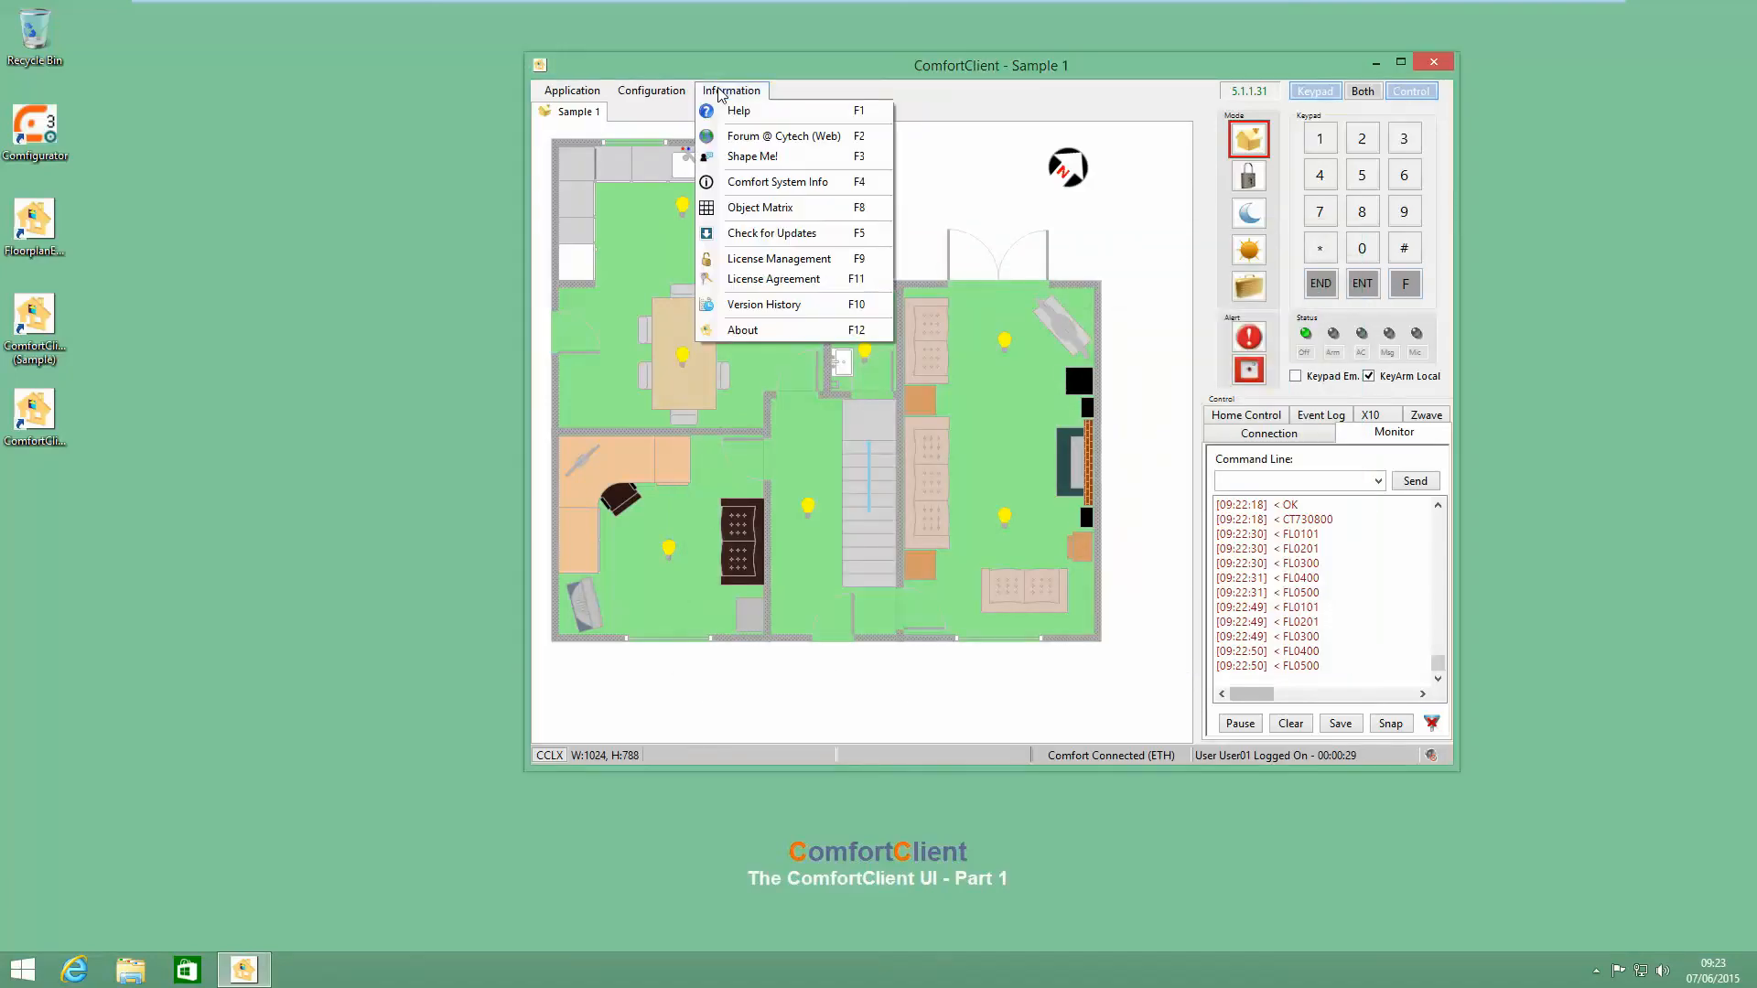
pyautogui.click(767, 239)
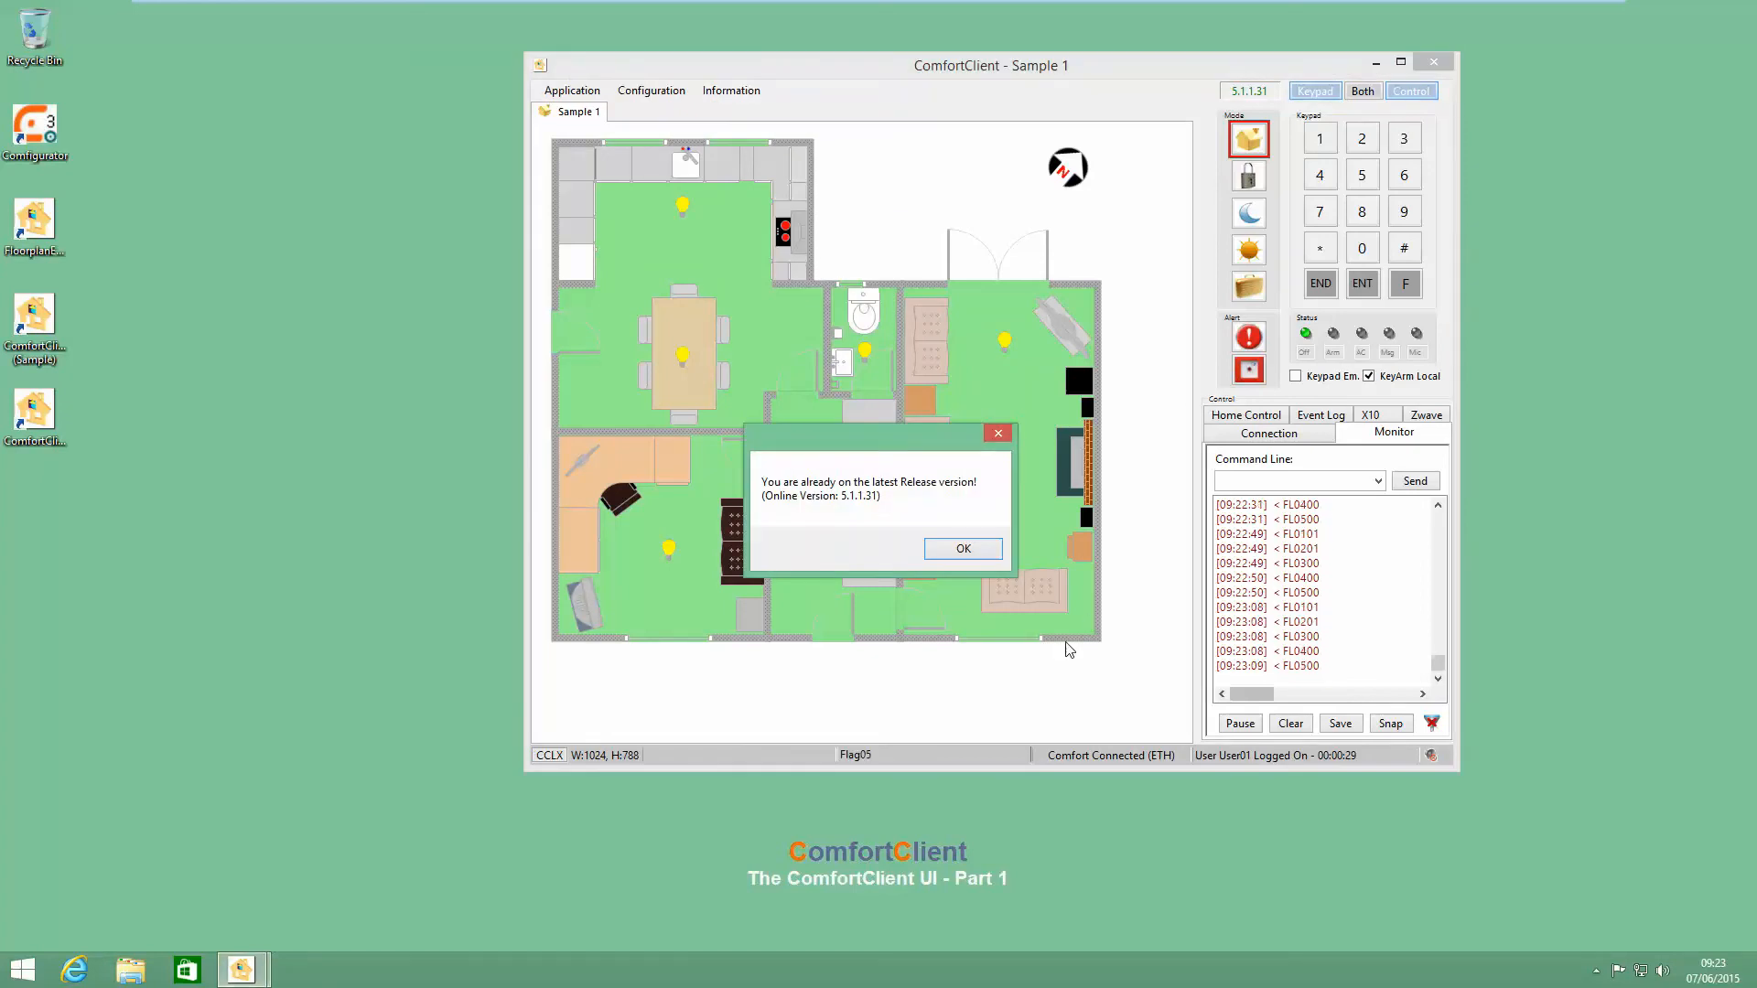
pyautogui.click(953, 551)
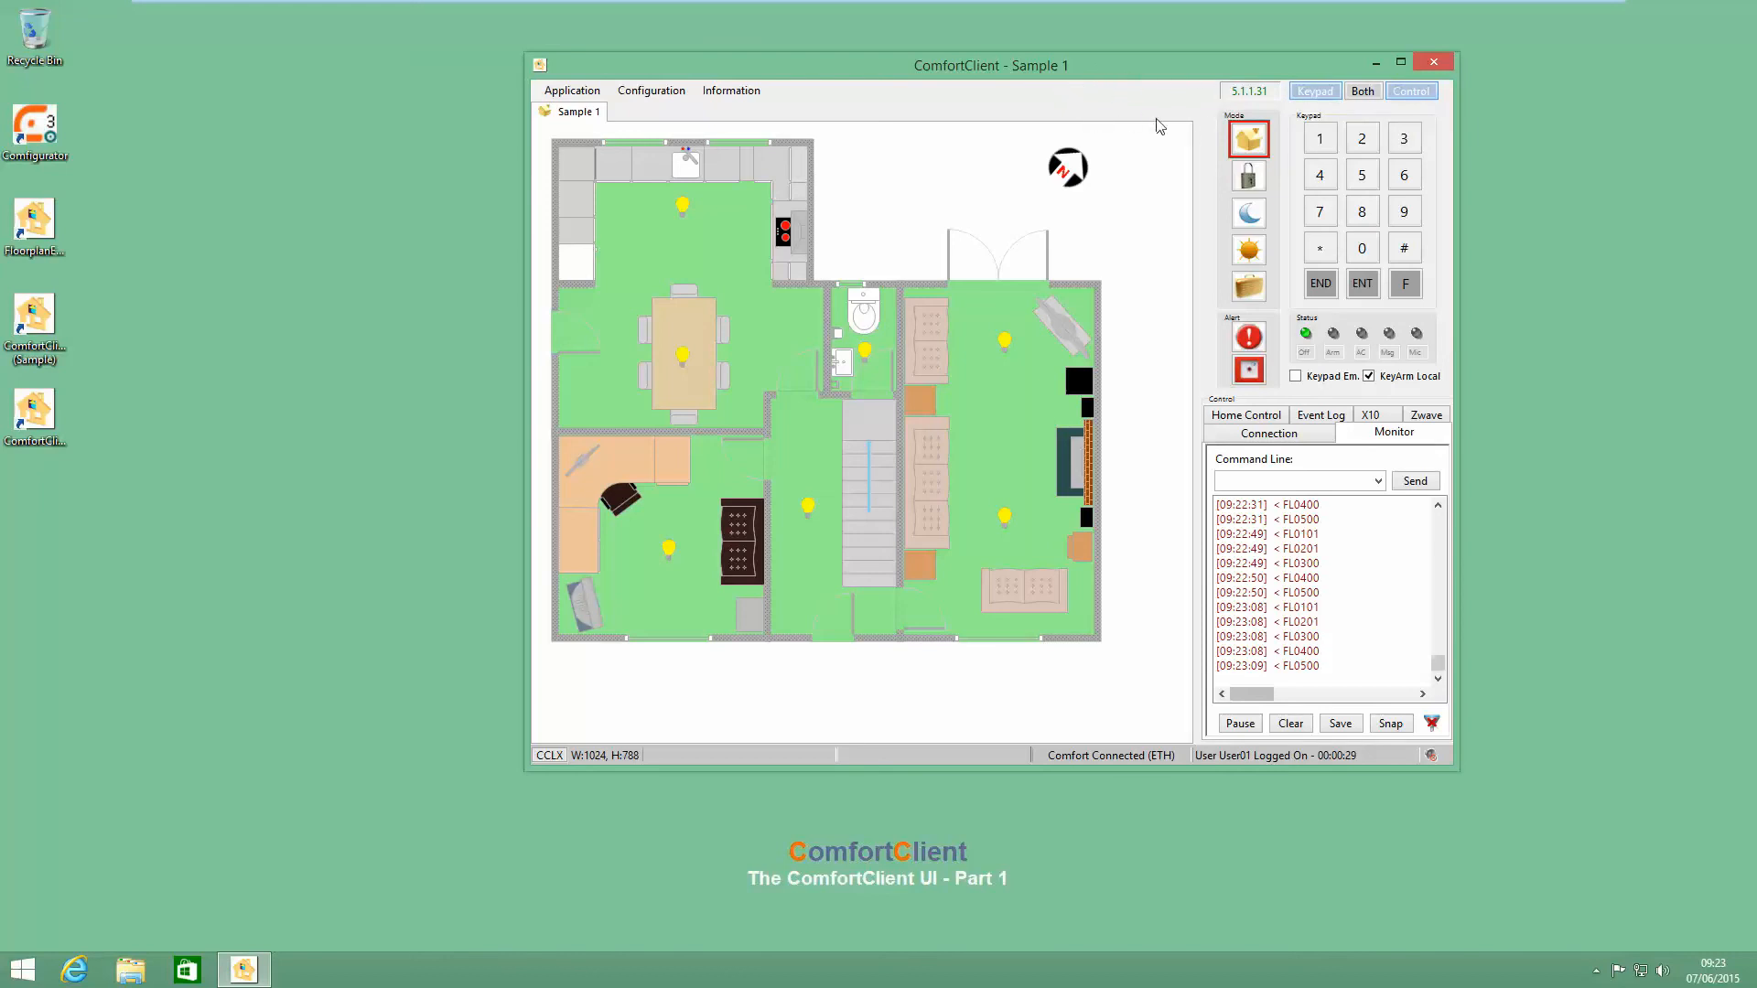
# View the license management dialog and the End User License Agreement, closing each one
pyautogui.click(749, 91)
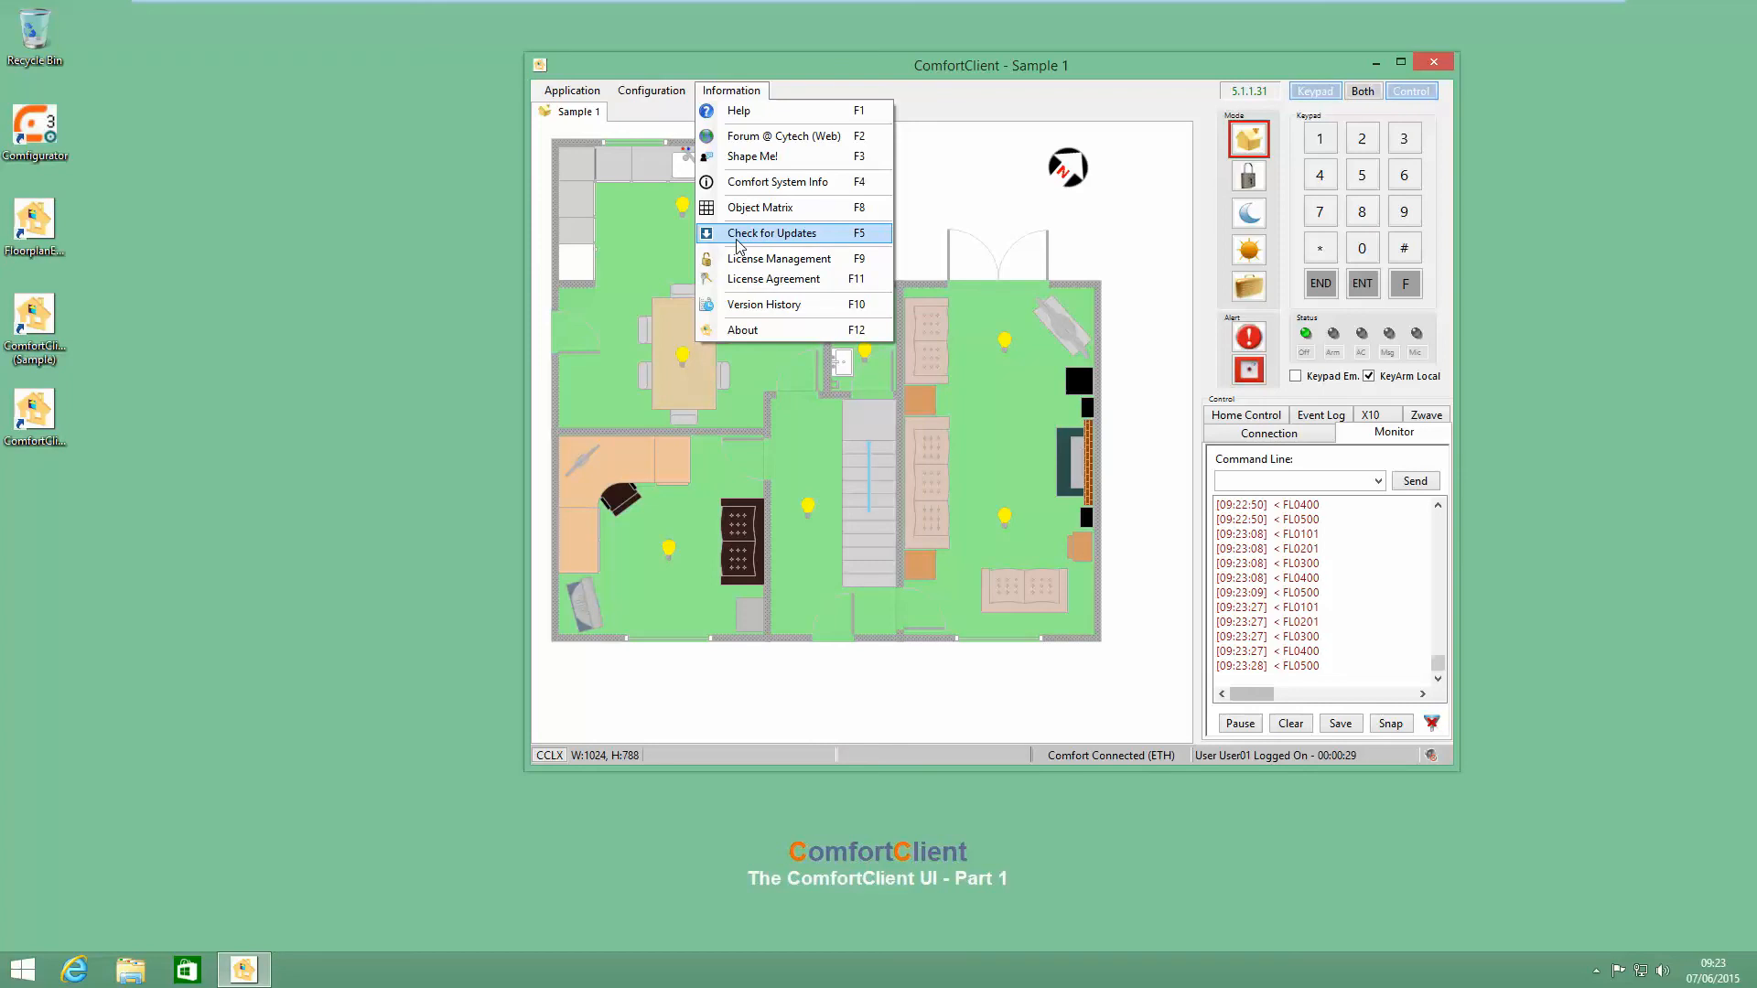
pyautogui.click(755, 262)
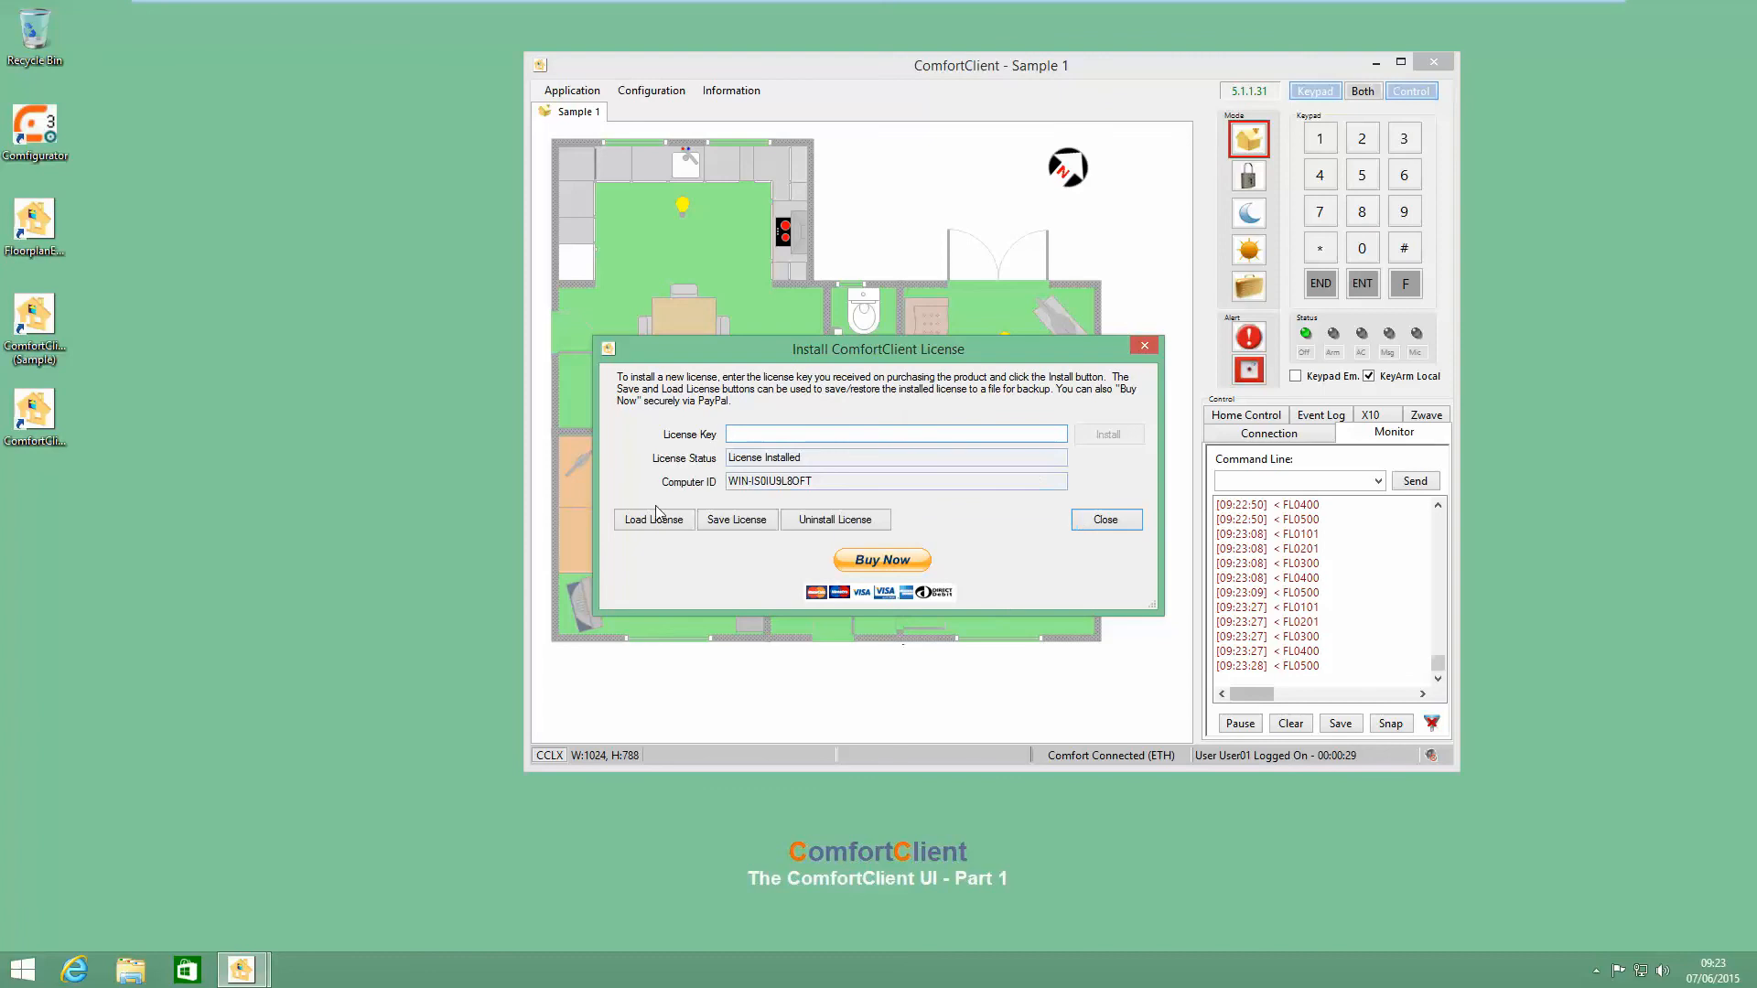
pyautogui.click(1104, 521)
pyautogui.click(732, 91)
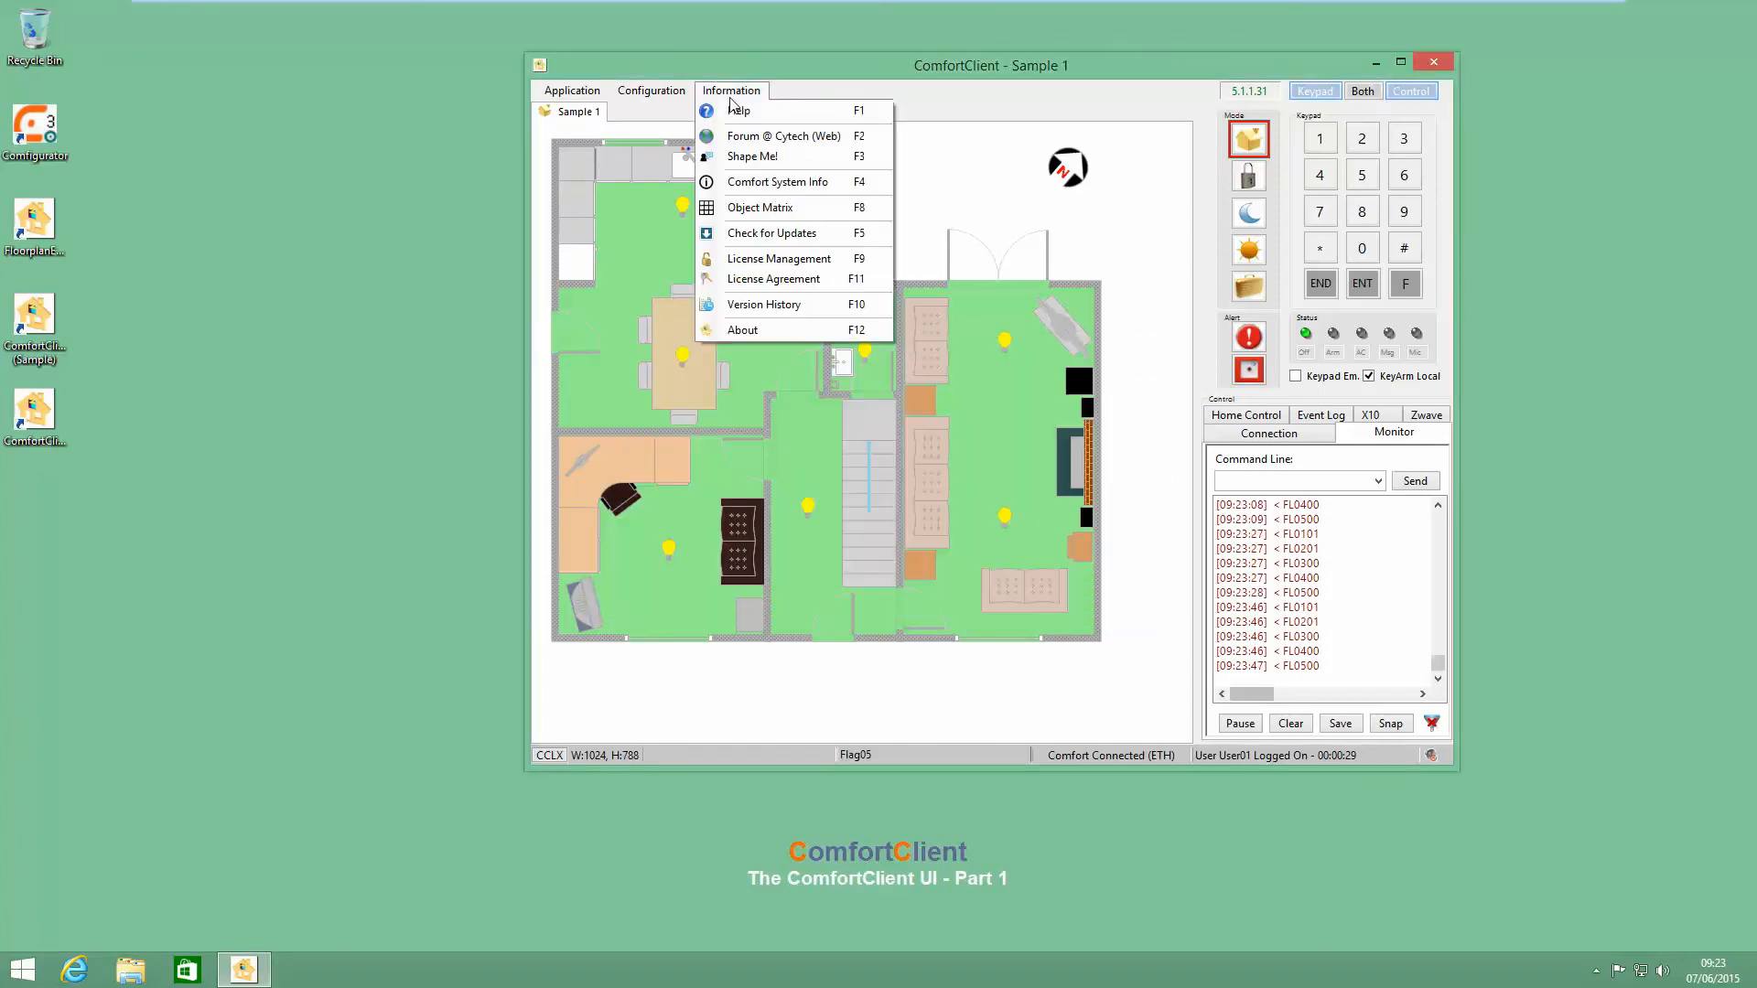
pyautogui.click(787, 280)
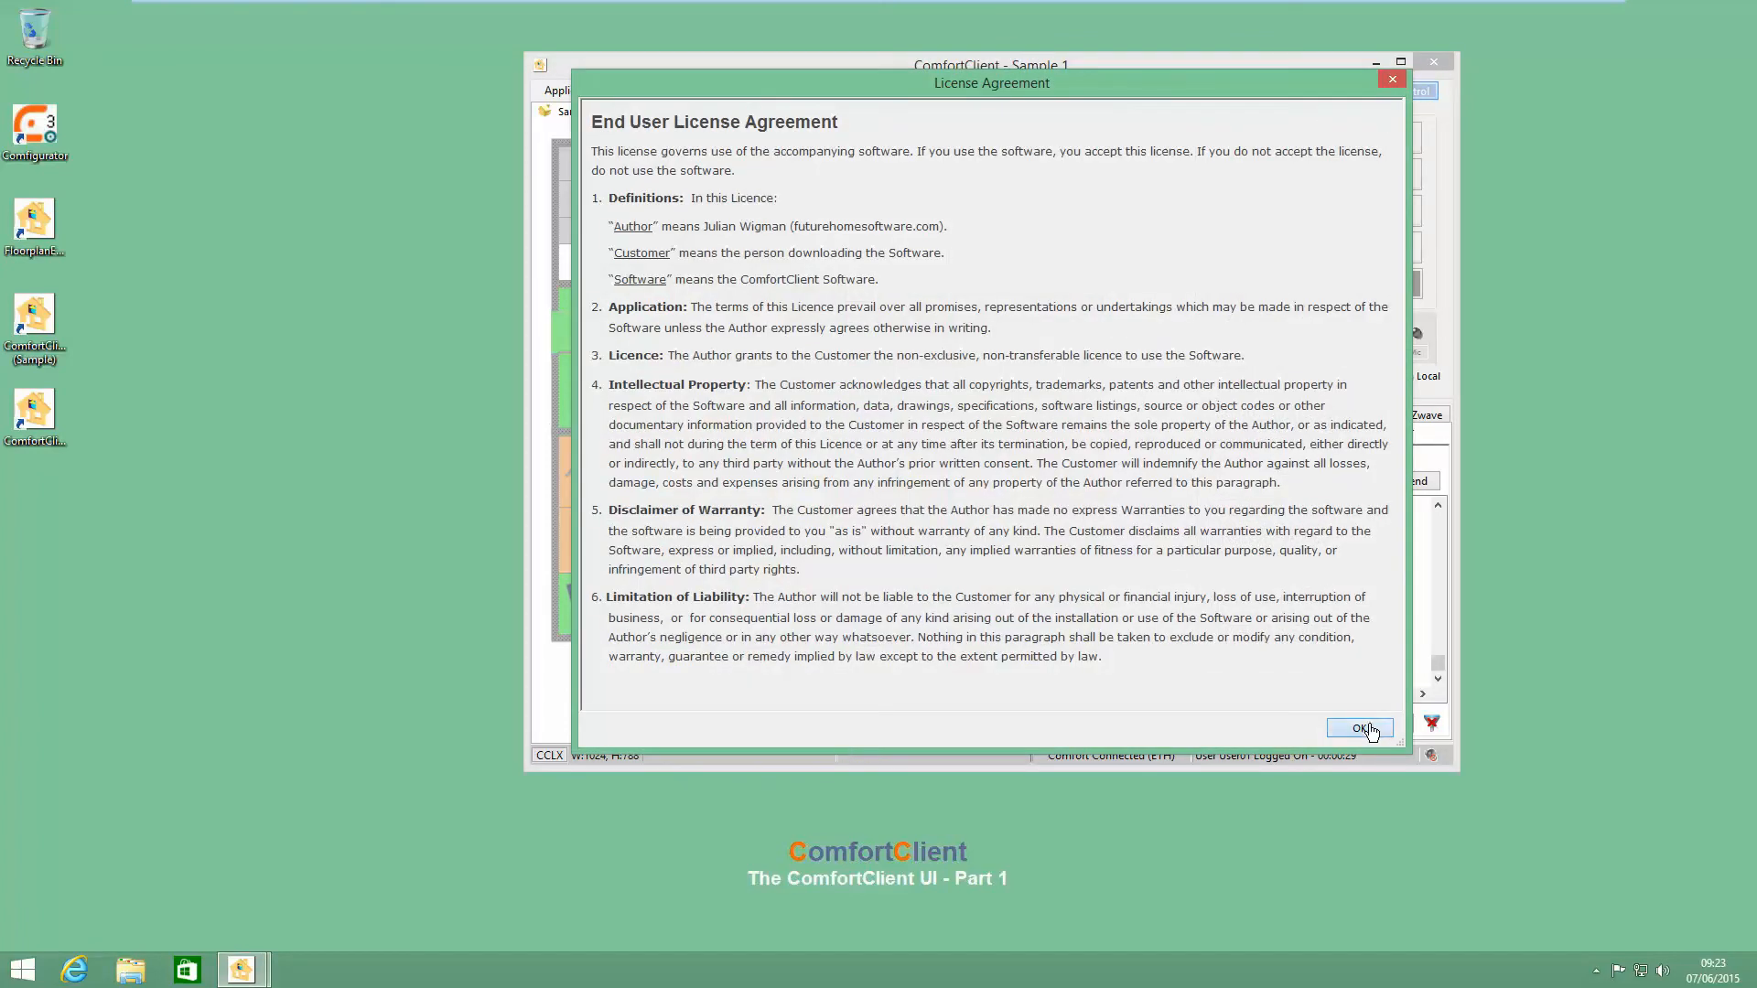
pyautogui.click(1361, 729)
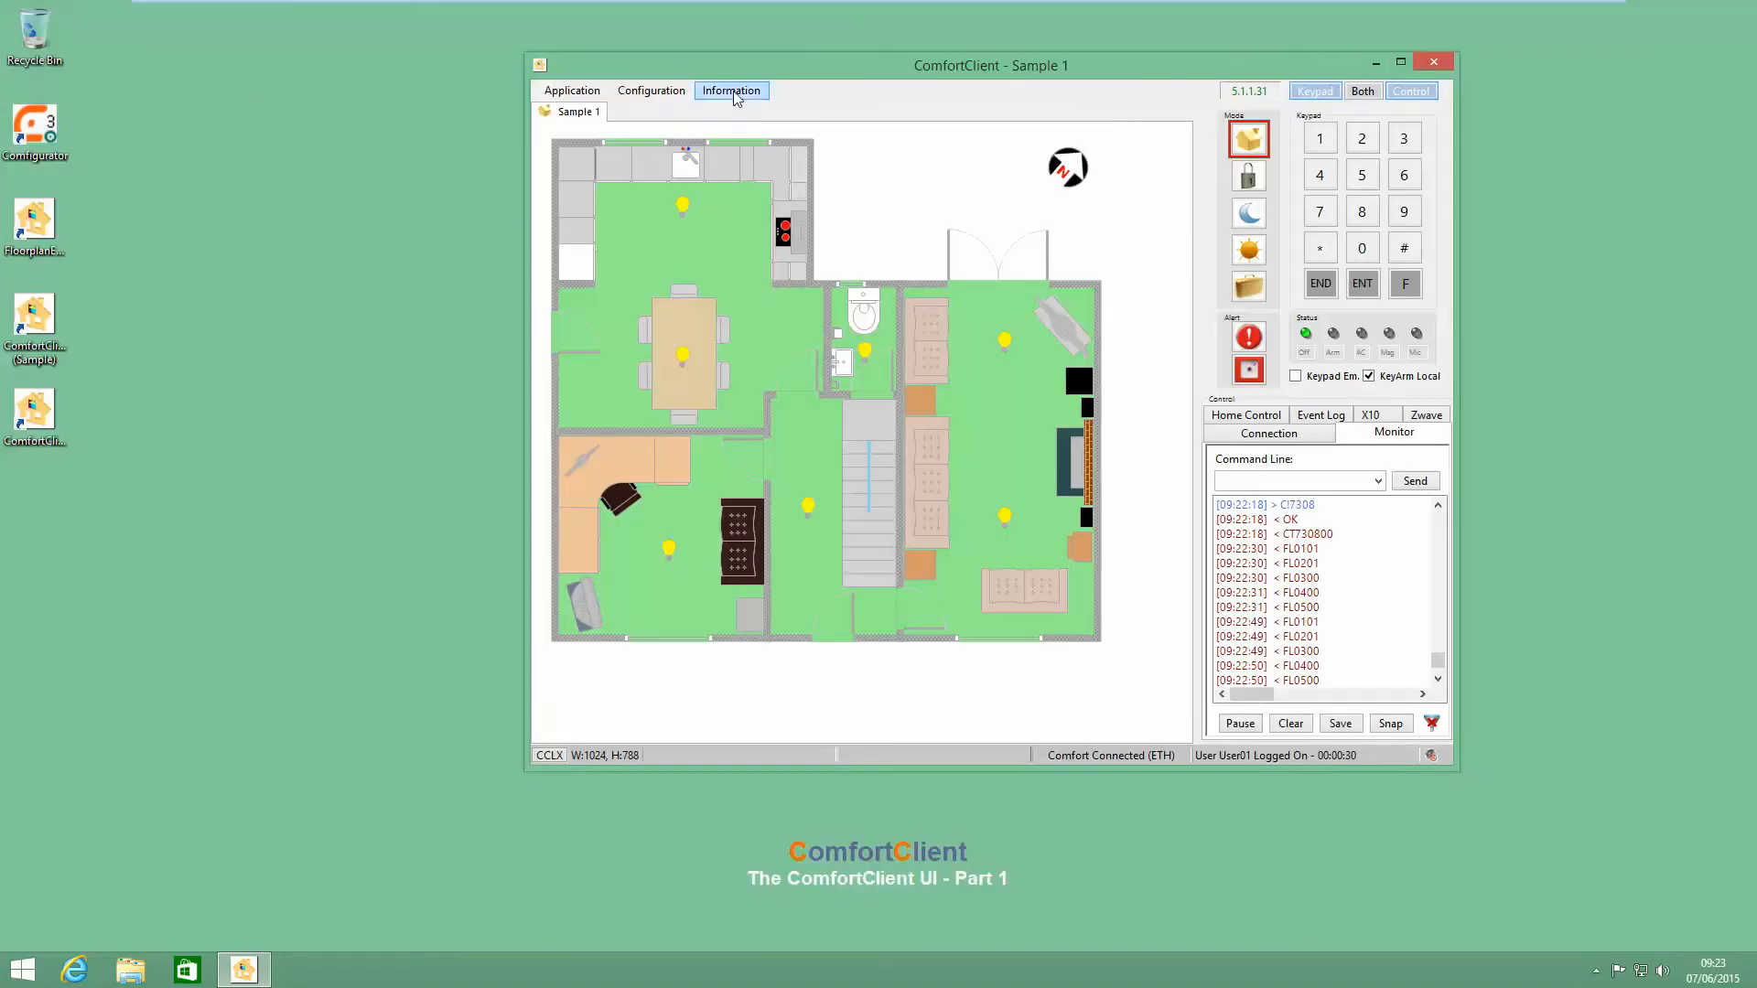
# Open the version history document and go to the entry for Version 4.1.7.5
pyautogui.click(733, 92)
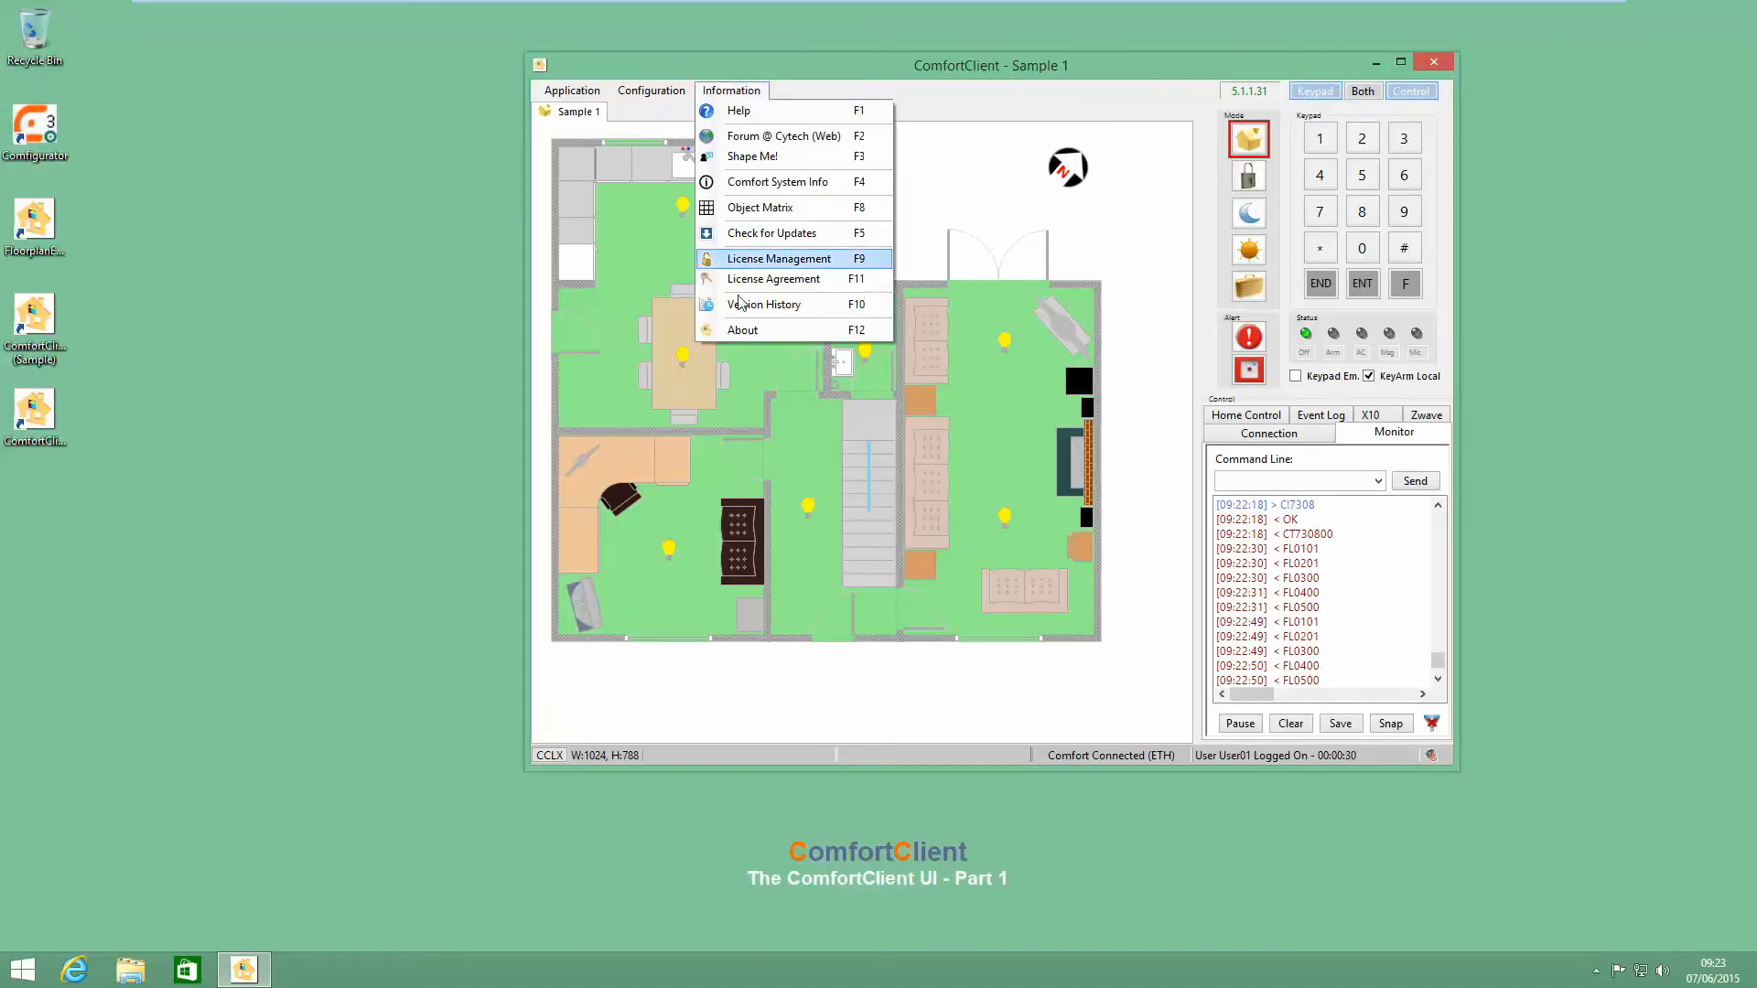
pyautogui.click(773, 307)
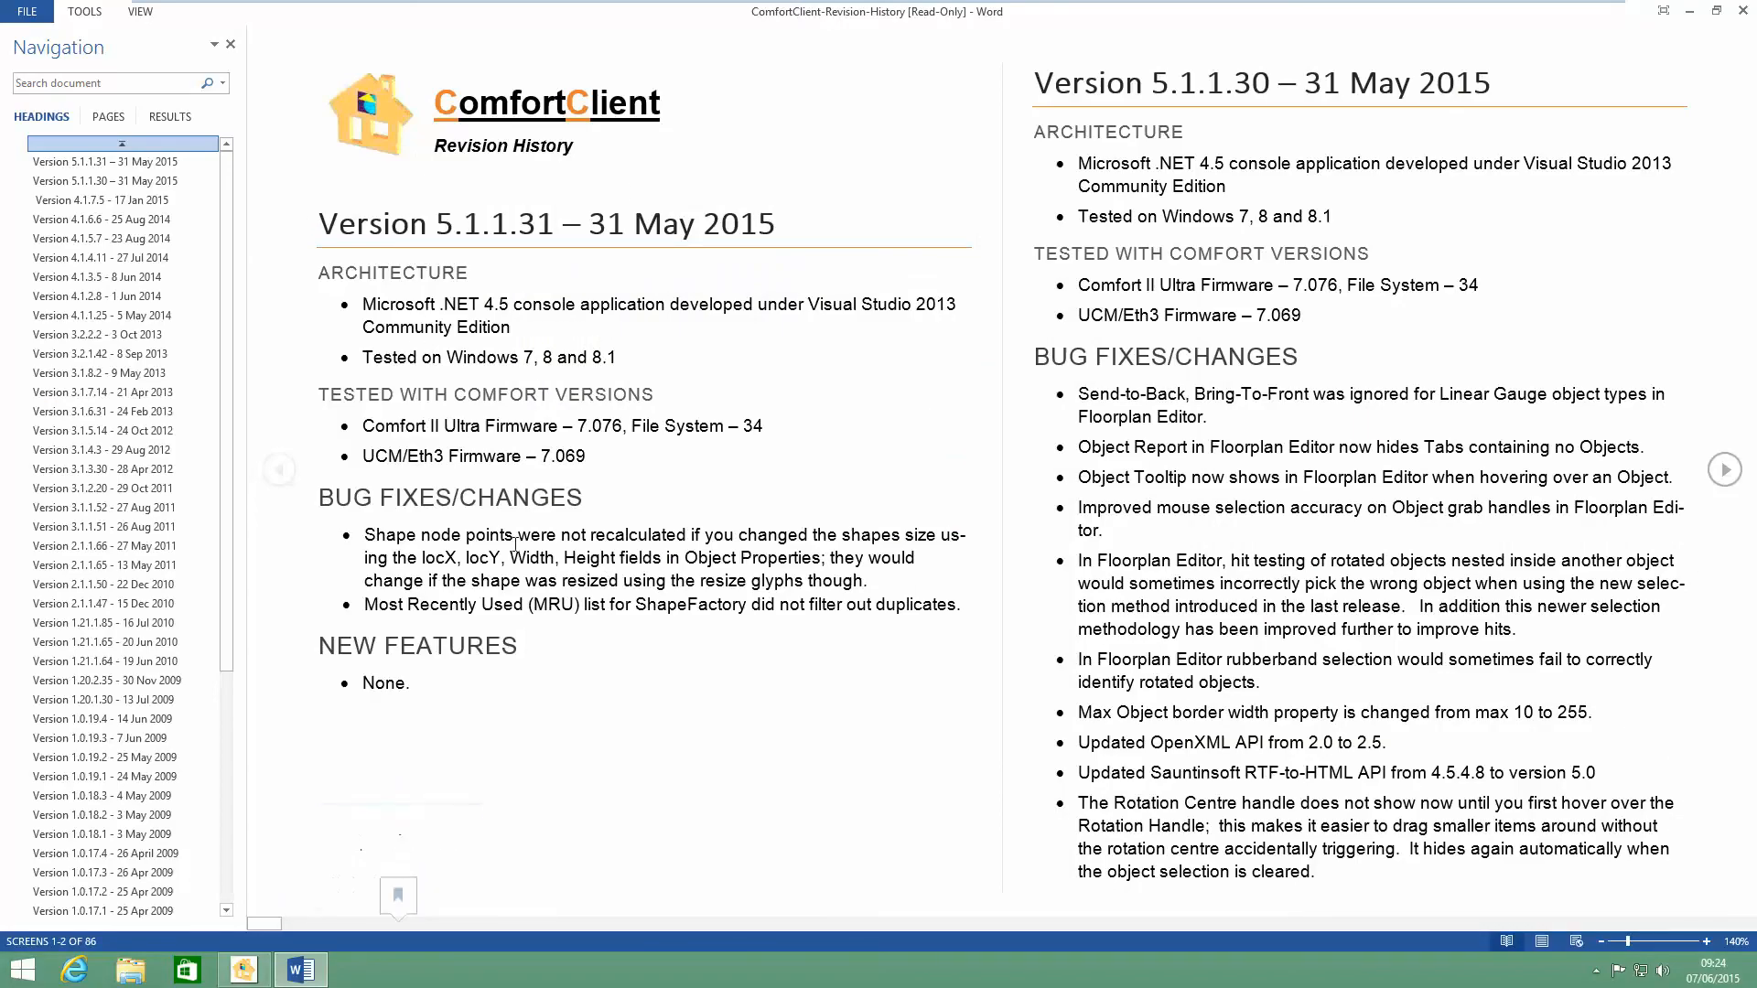
pyautogui.click(136, 181)
pyautogui.click(128, 200)
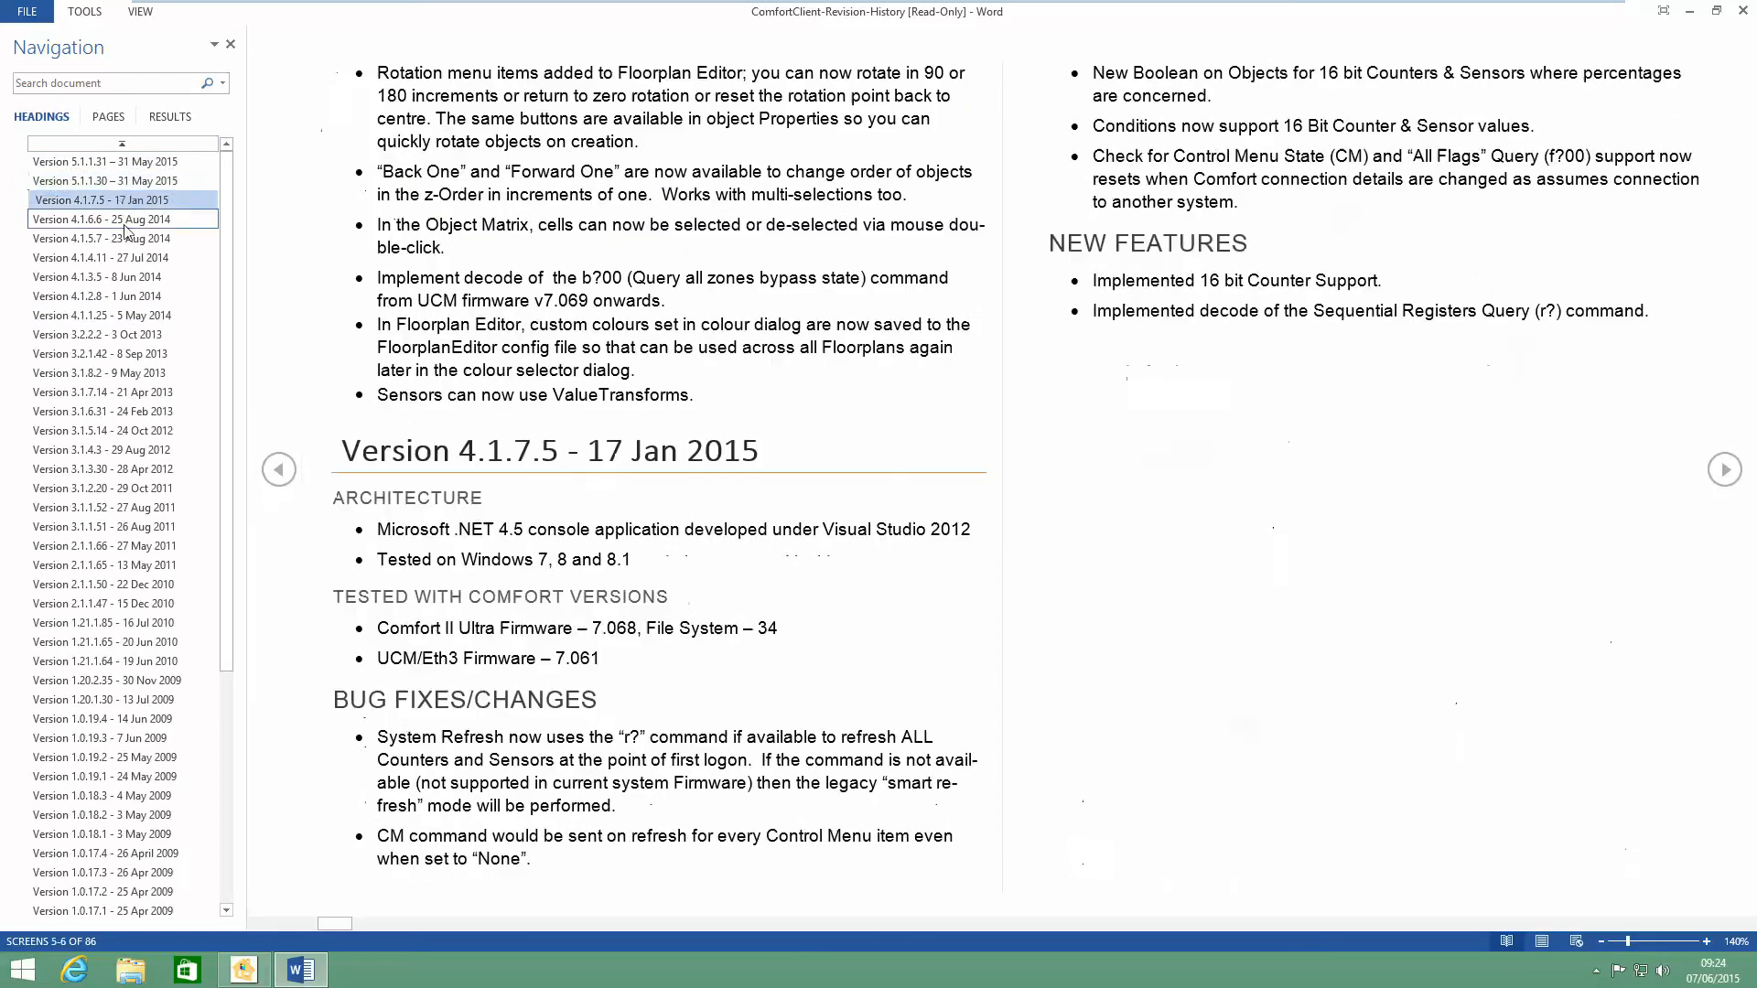
# View the version history entries for 4.1.6.6, 4.1.4.11 and 5.1.1.31, and close the revision history document
pyautogui.click(125, 224)
pyautogui.click(139, 259)
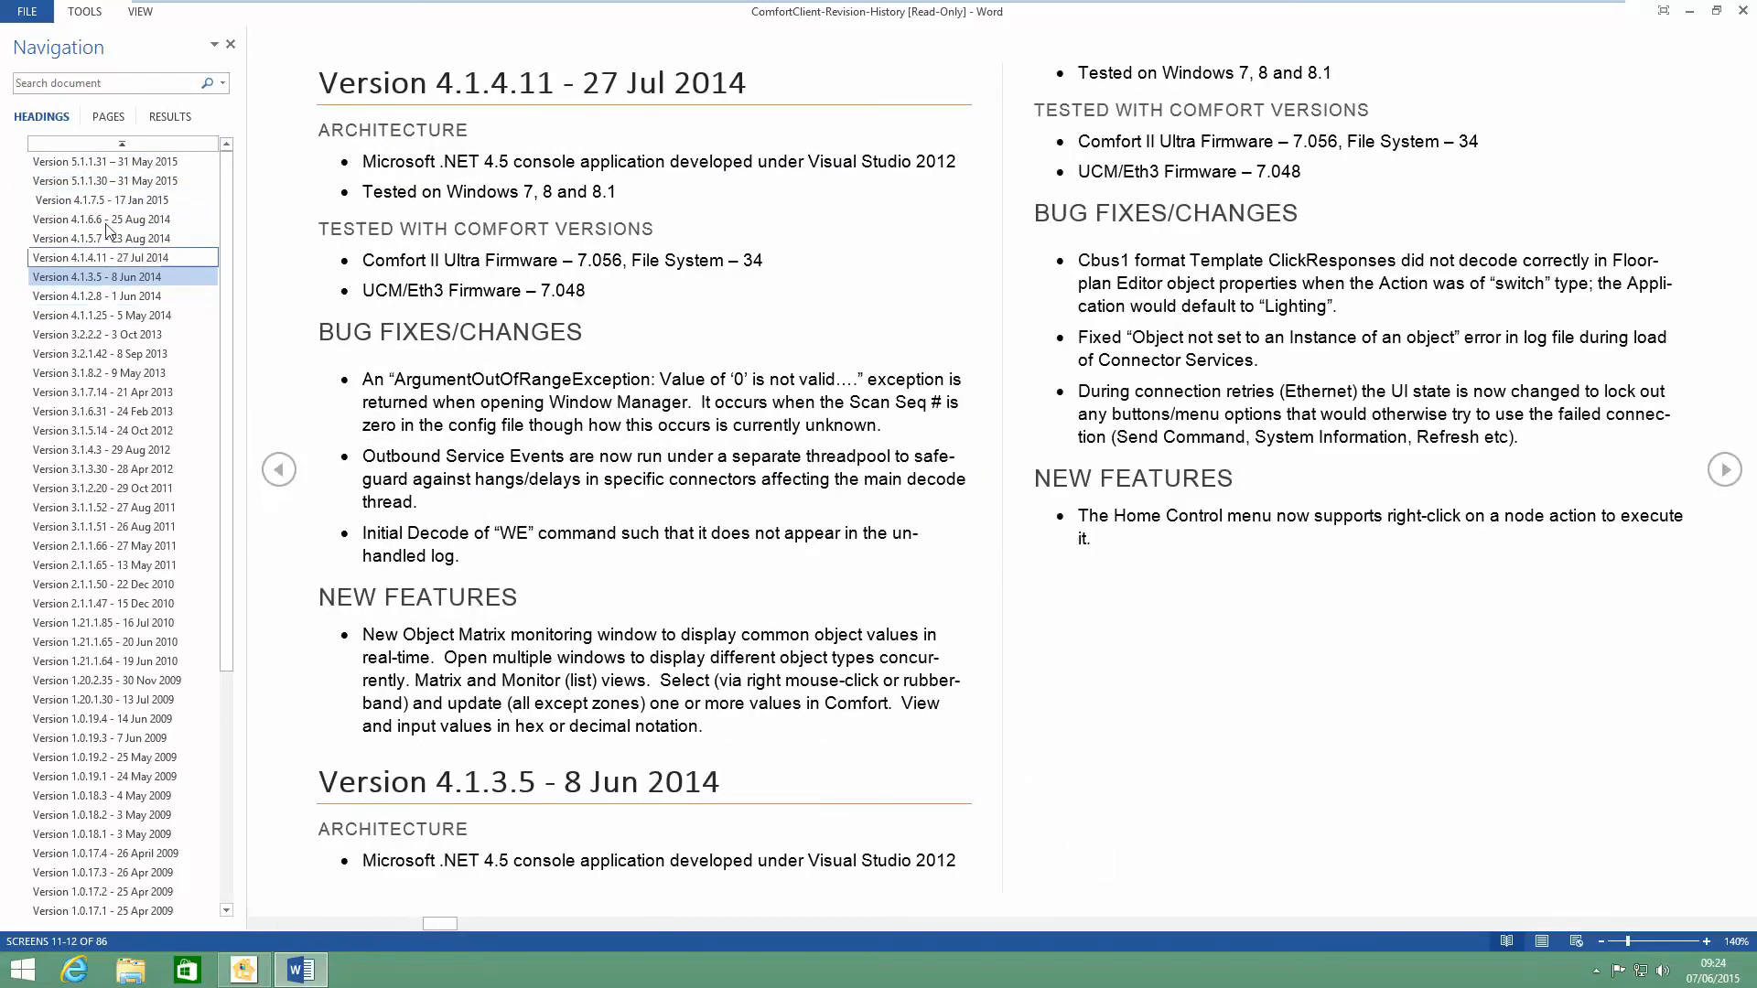
pyautogui.click(126, 165)
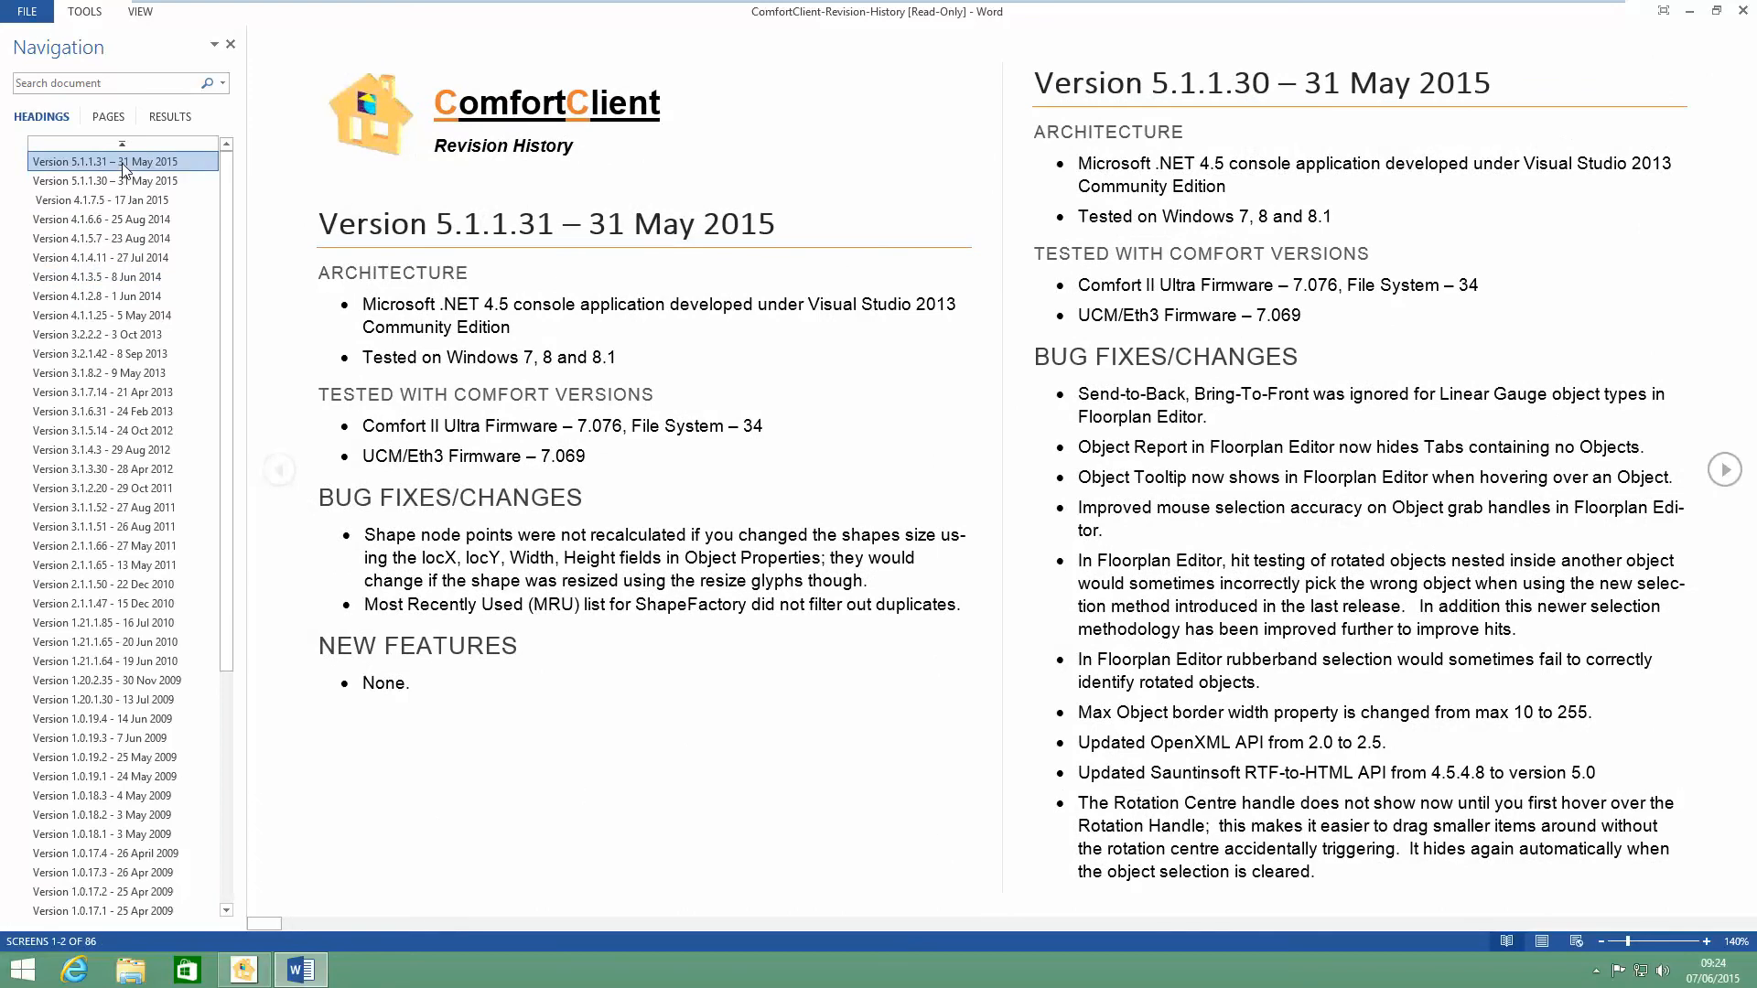
pyautogui.click(1742, 11)
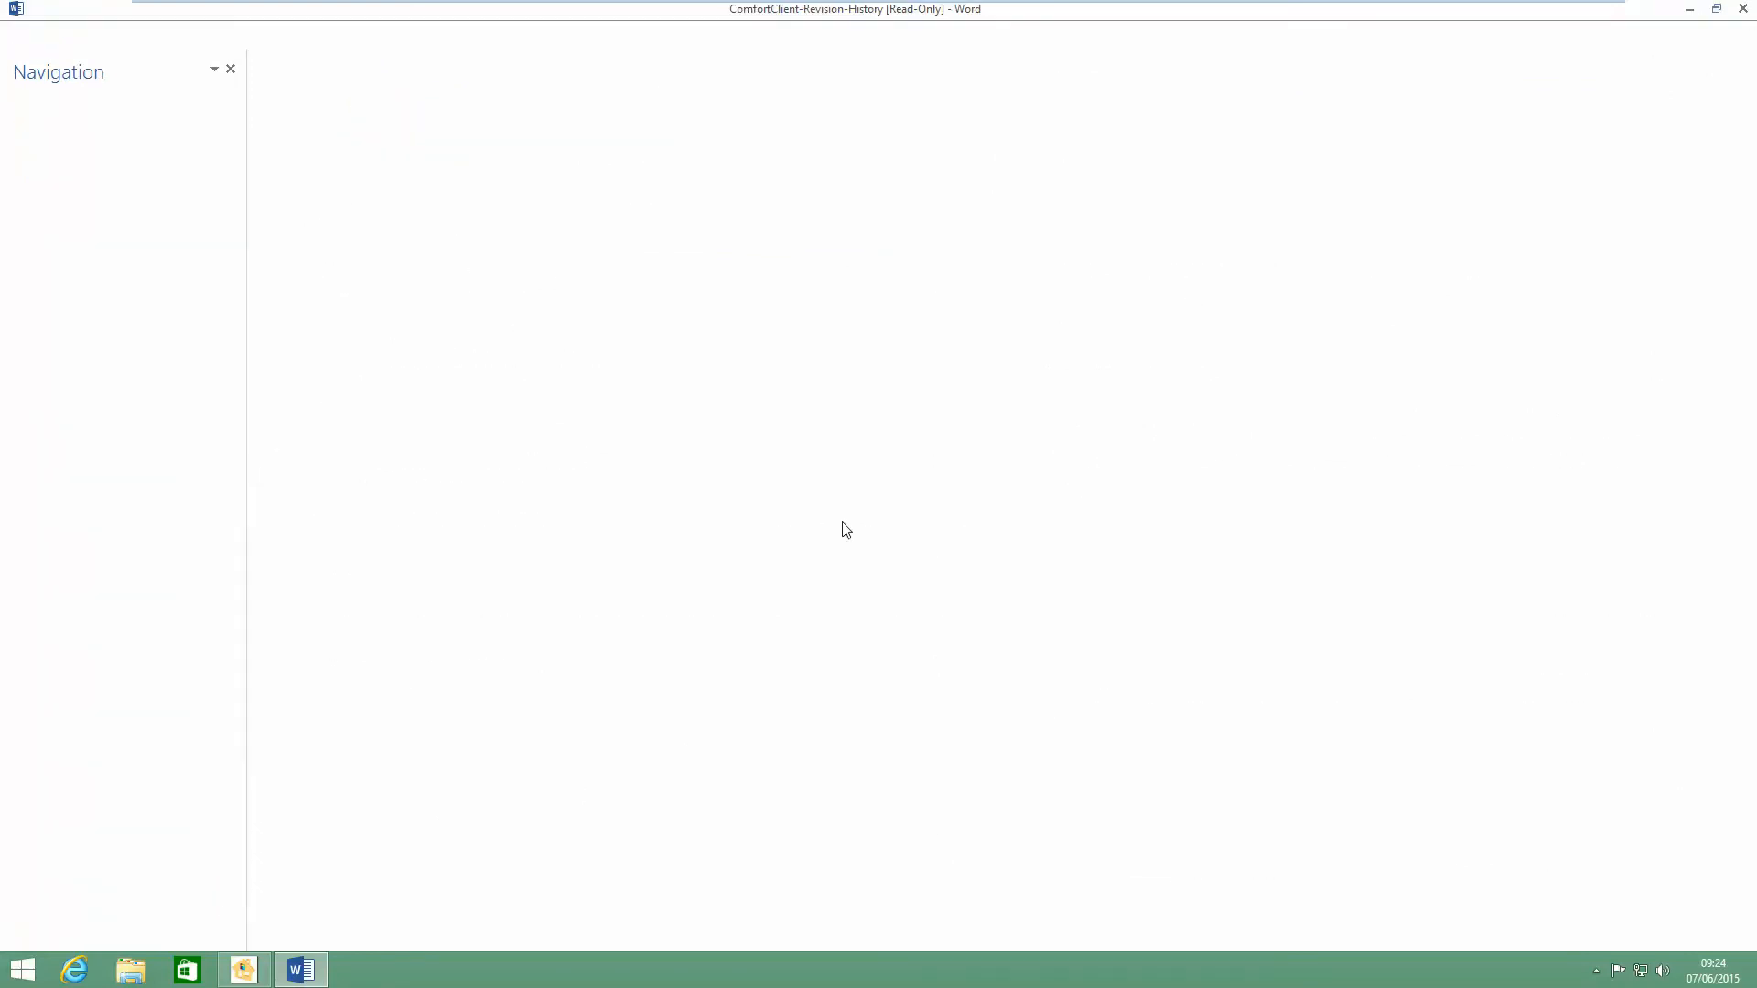
# View the About ComfortClient information through to the end of the developer contact details, and close the dialog
pyautogui.click(719, 91)
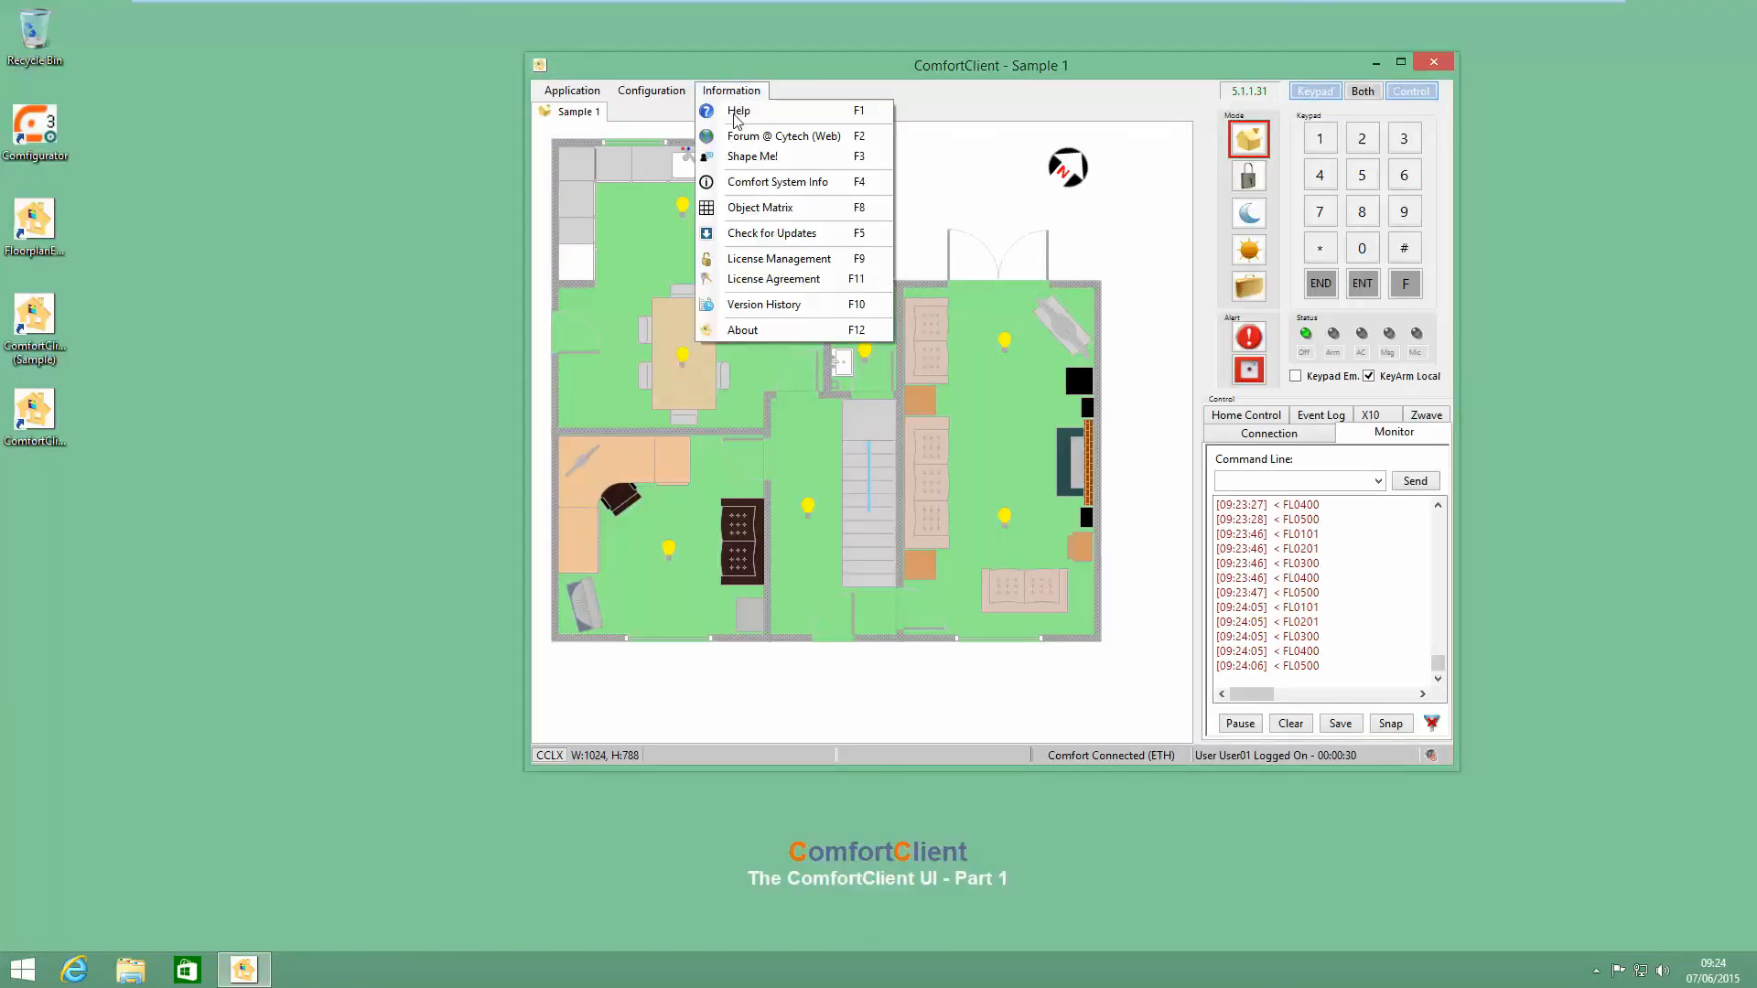
pyautogui.click(743, 330)
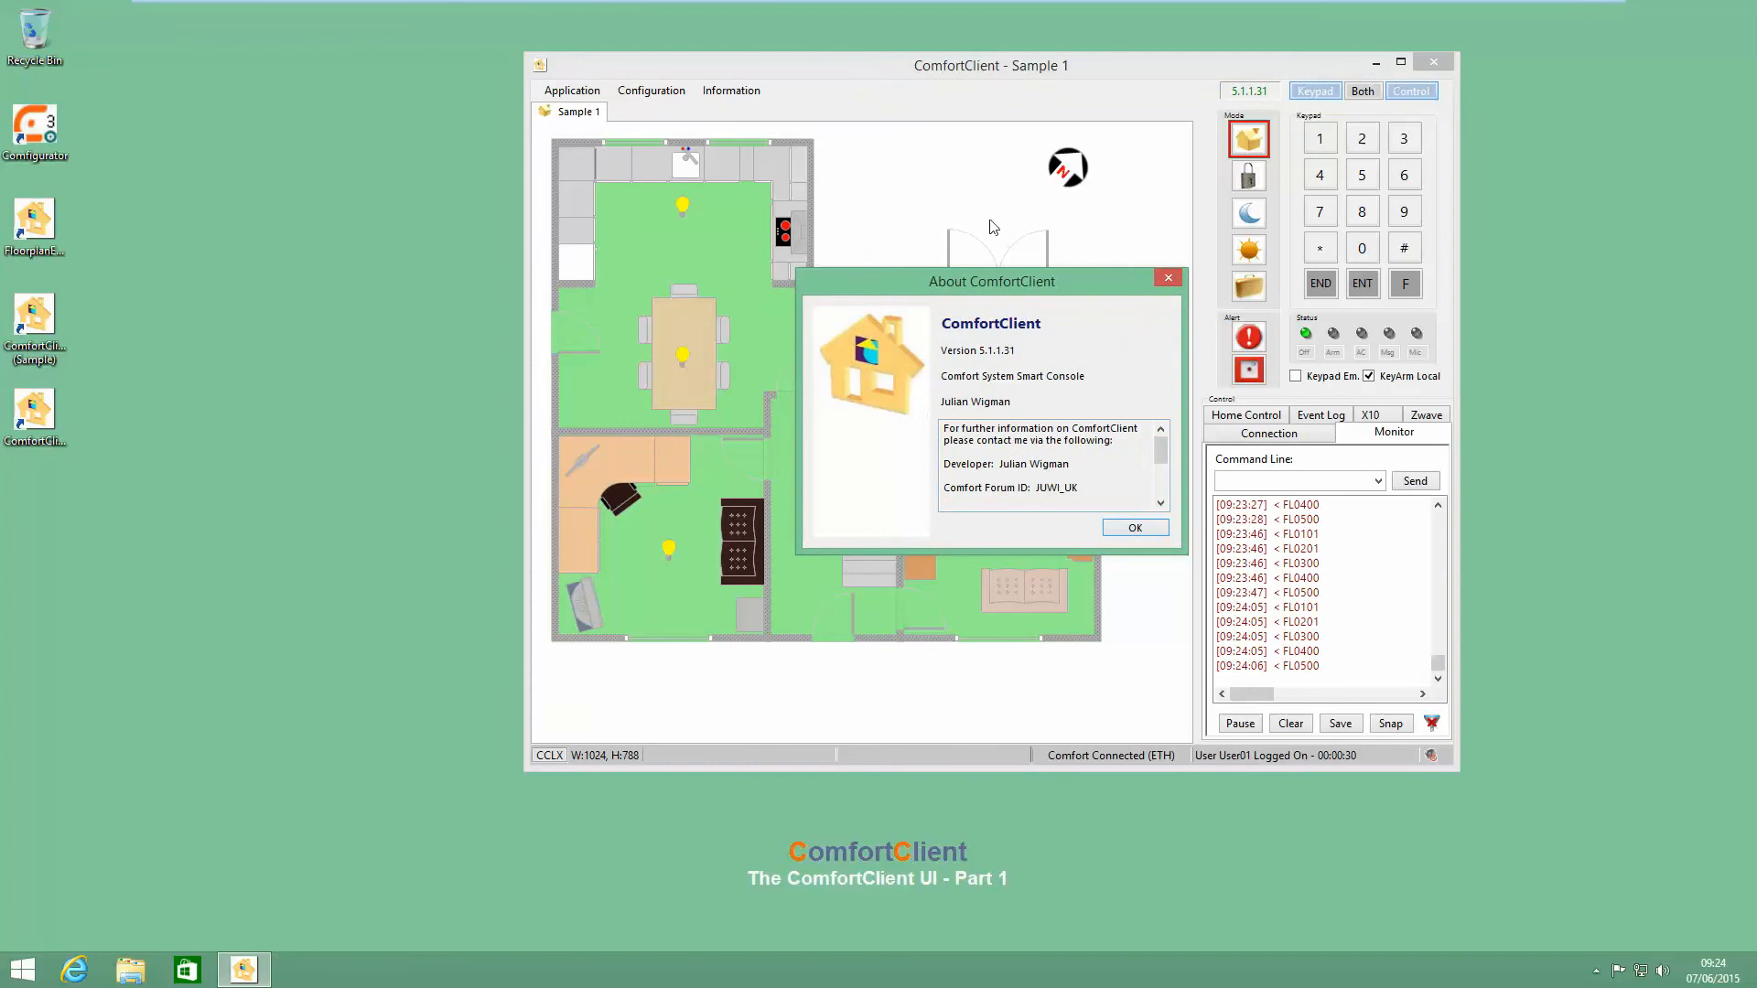
pyautogui.moveTo(1164, 447); pyautogui.dragTo(1162, 503)
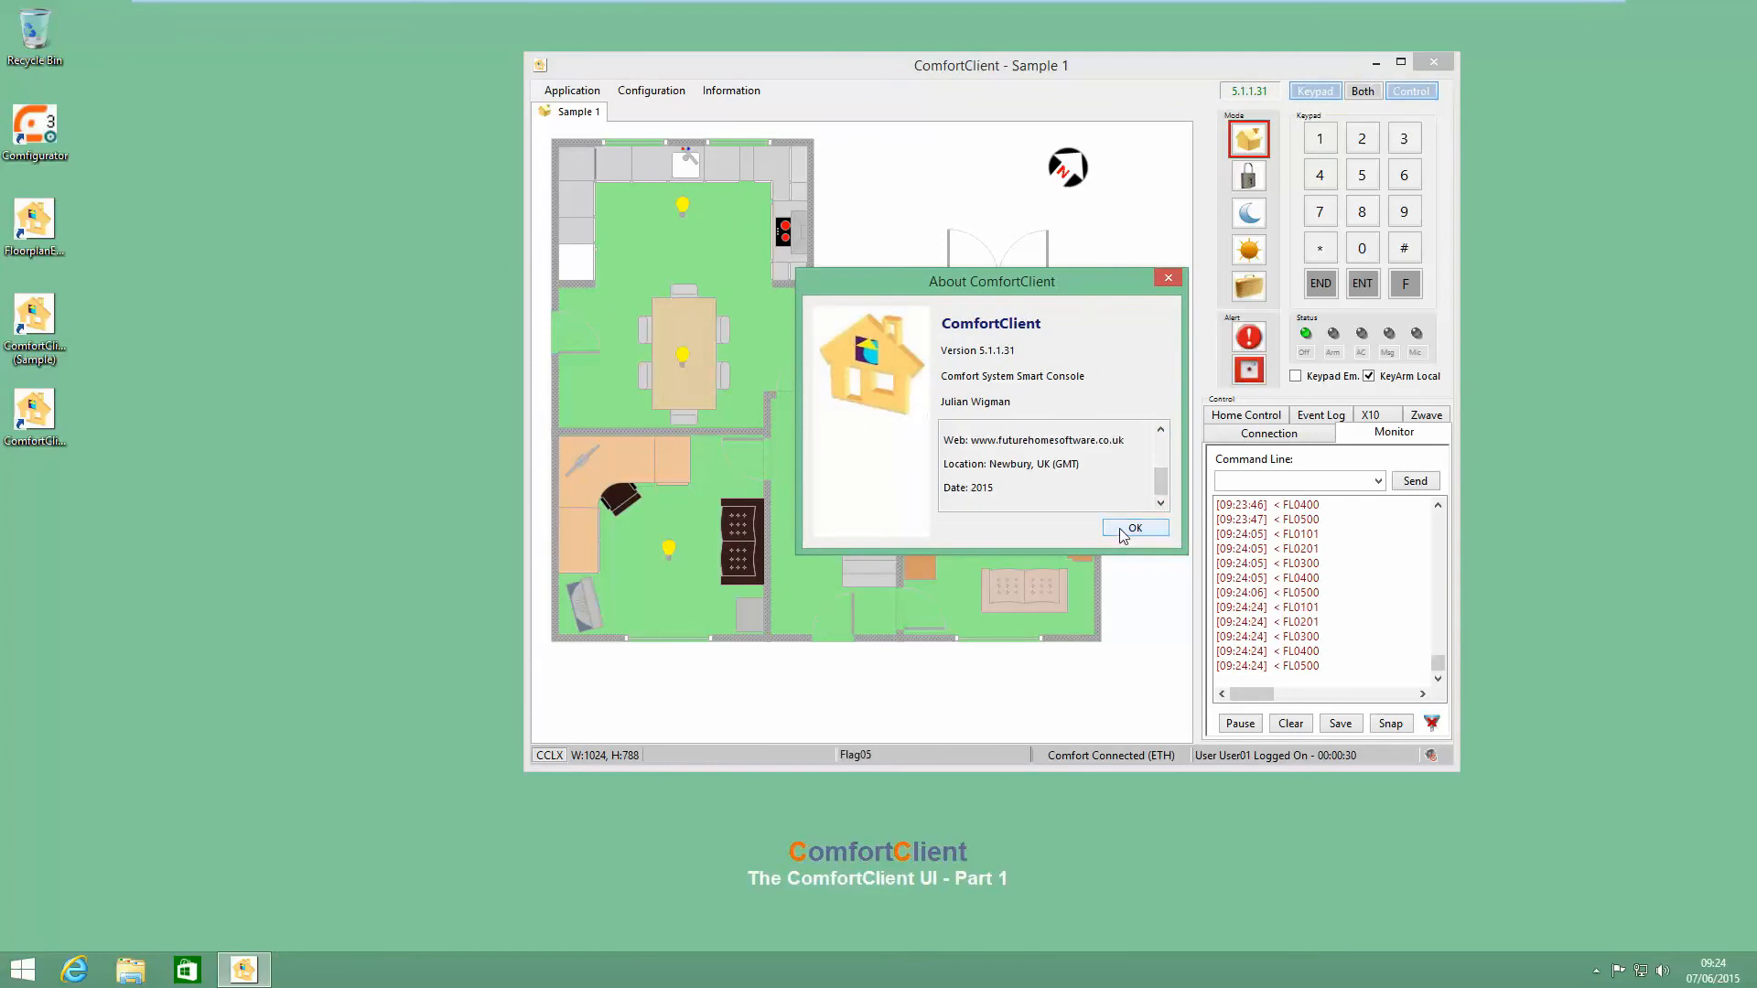
pyautogui.click(1123, 537)
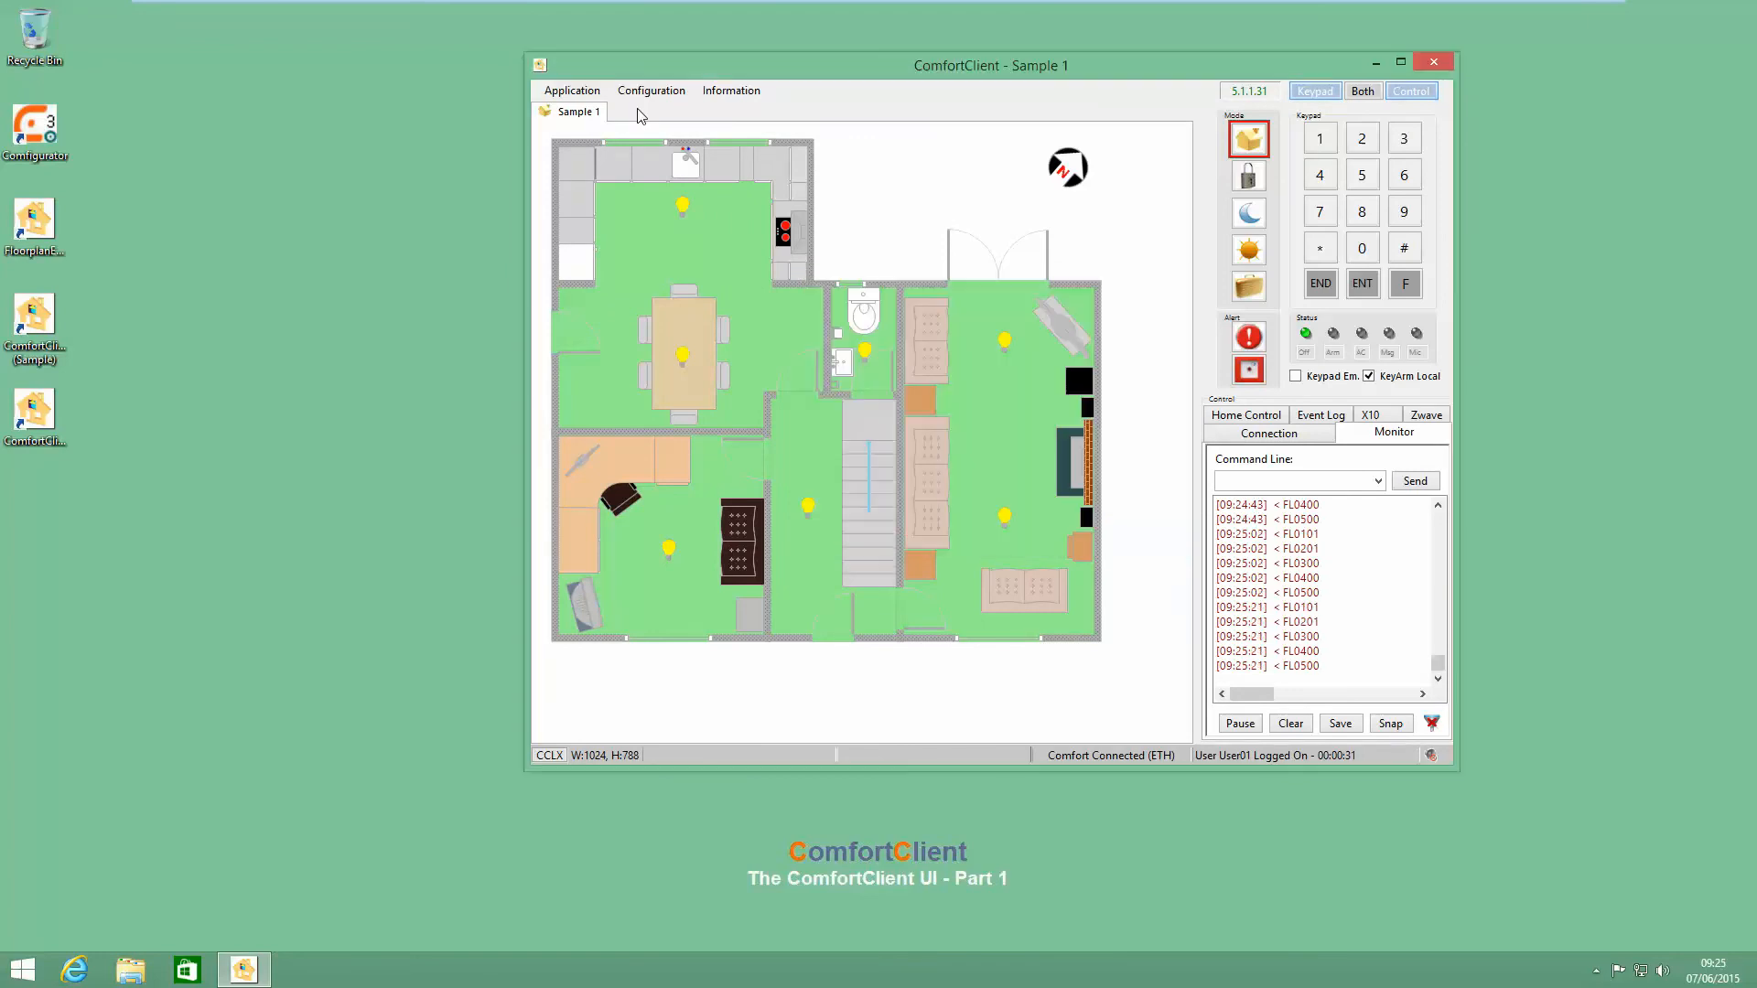